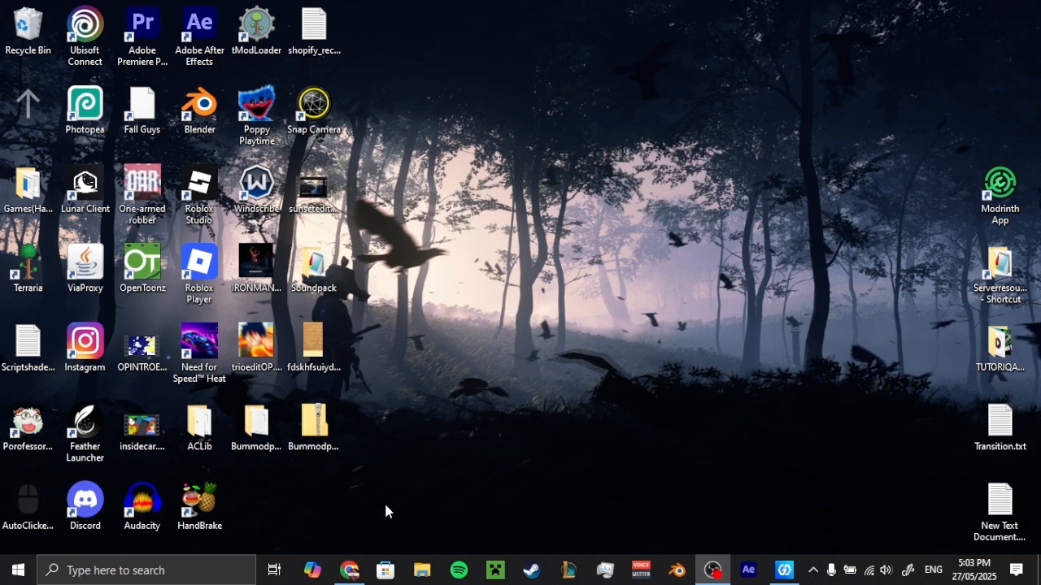
# - Download the Nissan Skyline GTR r35 and Original Backrooms models from Sketchfab in Chrome
pyautogui.click(350, 570)
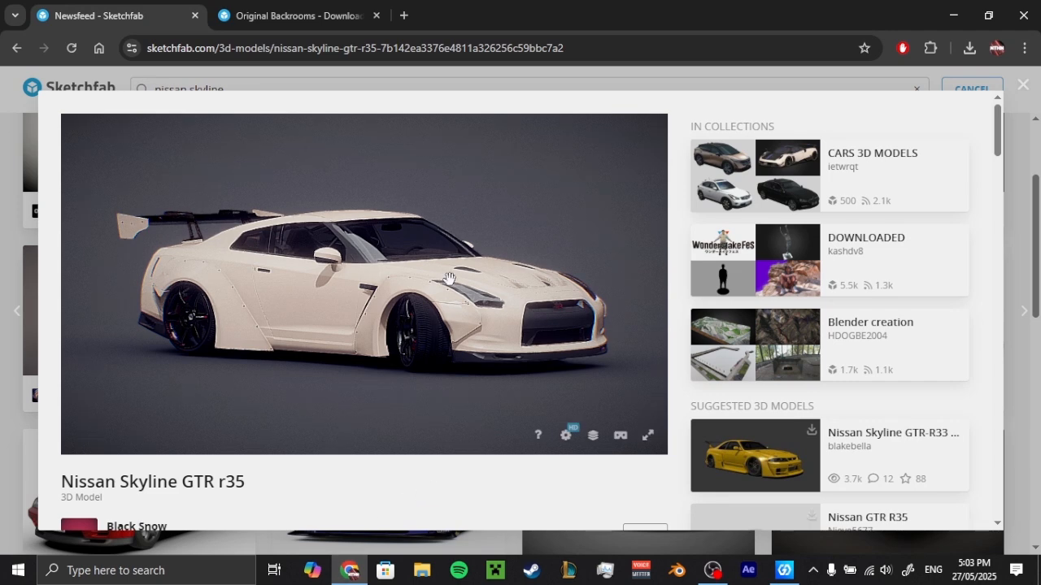
pyautogui.moveTo(343, 297); pyautogui.dragTo(790, 310)
pyautogui.hotkey('ctrl', 'Tab')
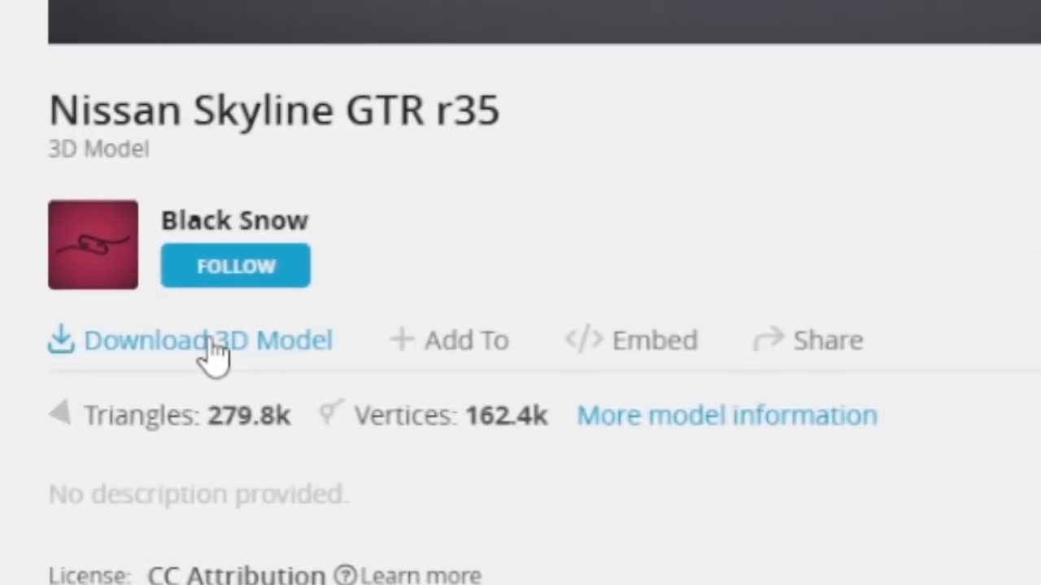
pyautogui.click(213, 350)
pyautogui.scroll(-5, 523, 371)
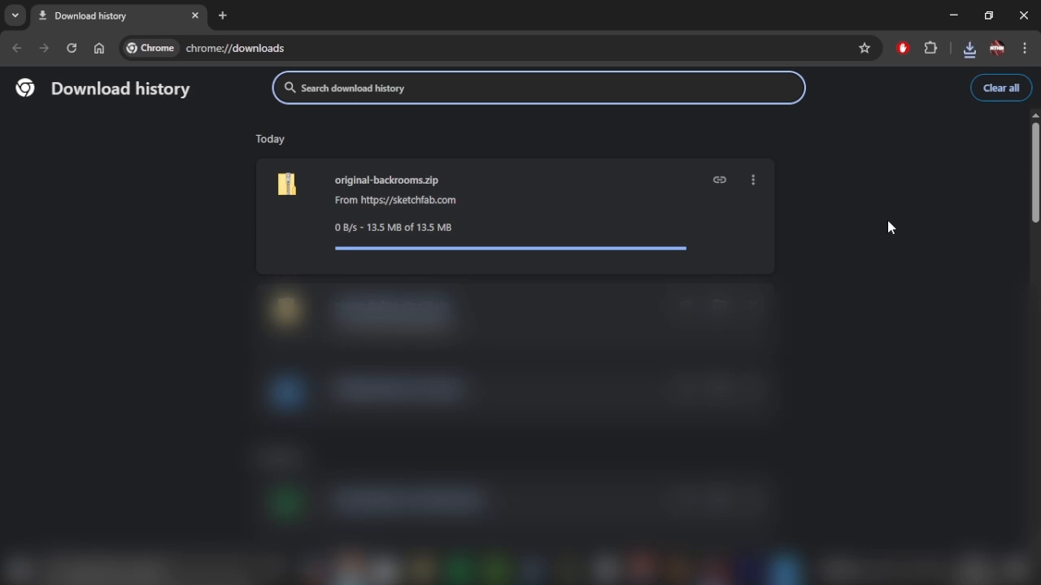
pyautogui.click(719, 179)
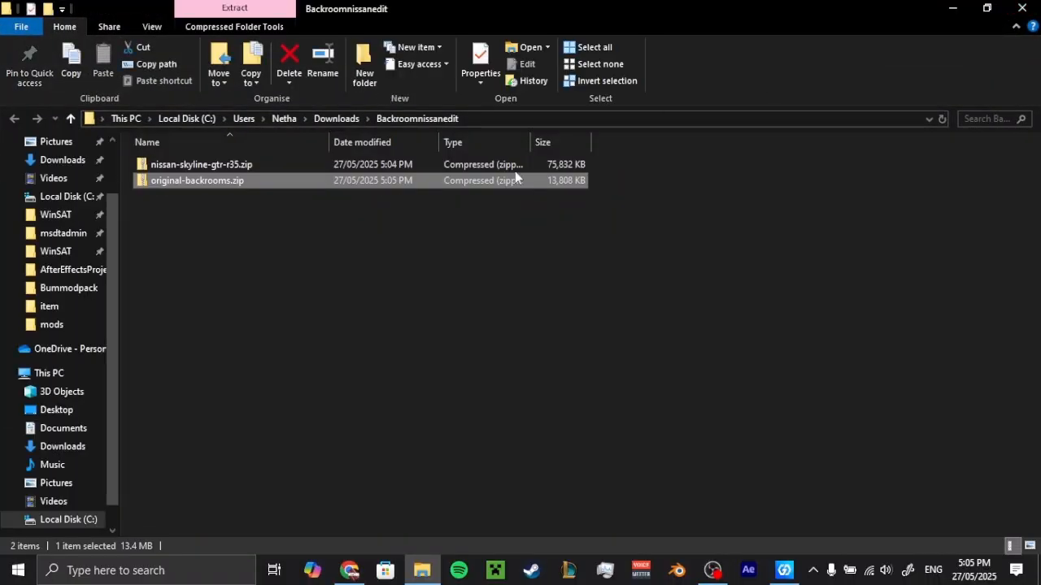
# - Extract original-backrooms.zip into its own folder in Backroomnissanedit, without showing the extracted files when complete
pyautogui.rightClick(328, 206)
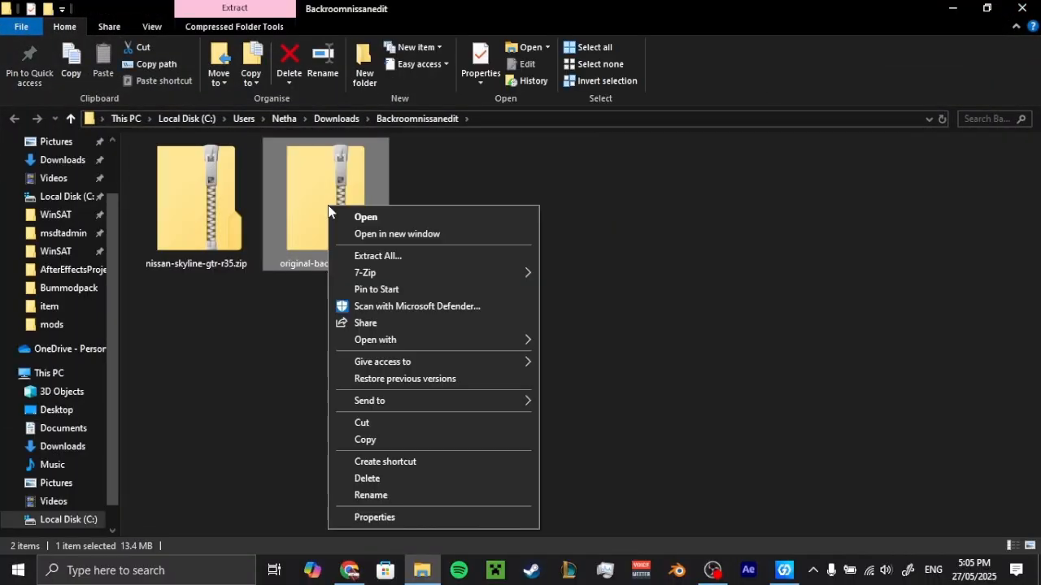
pyautogui.moveTo(409, 279)
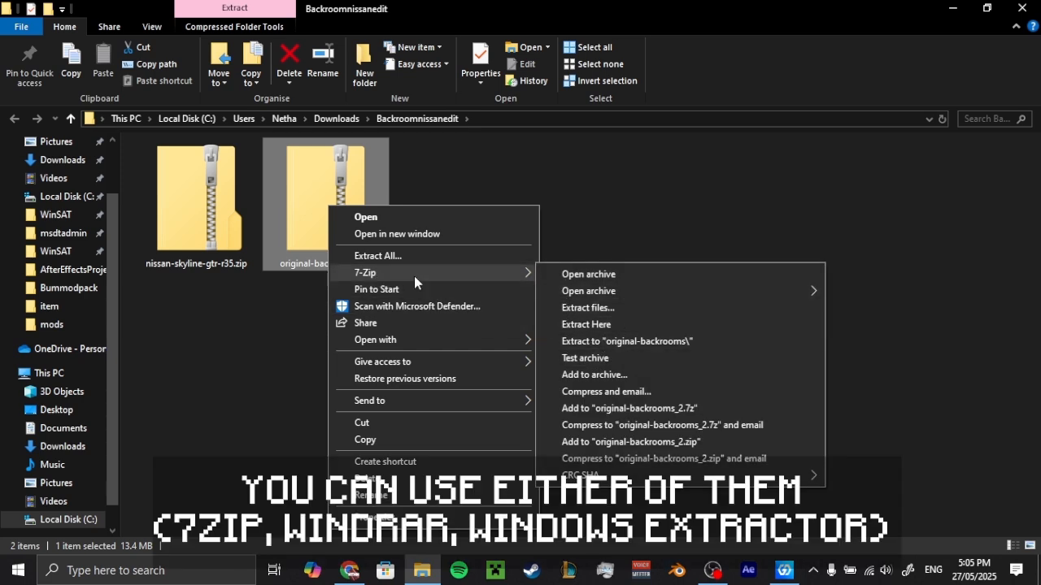
pyautogui.click(394, 257)
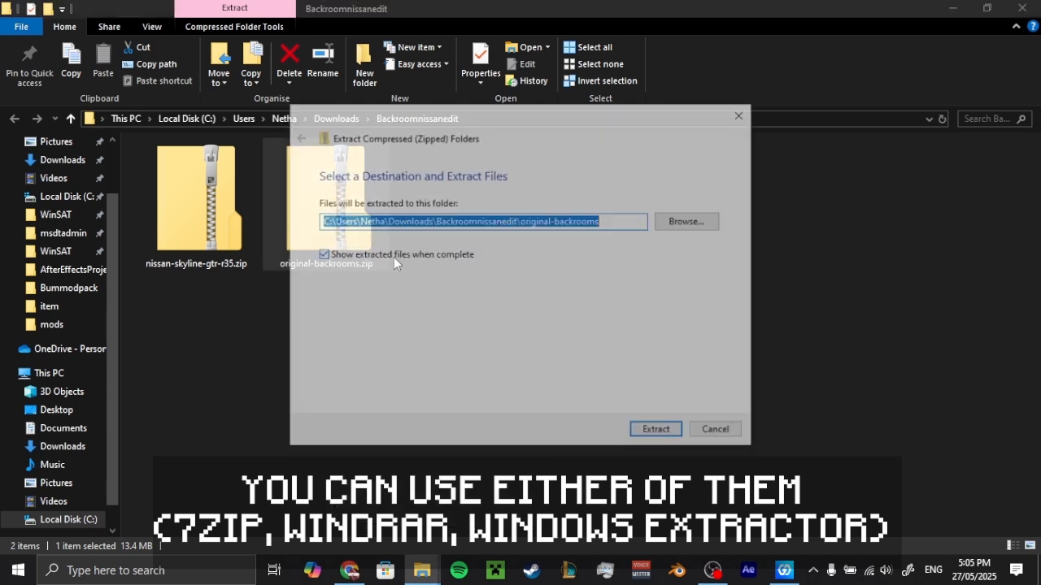
pyautogui.click(321, 255)
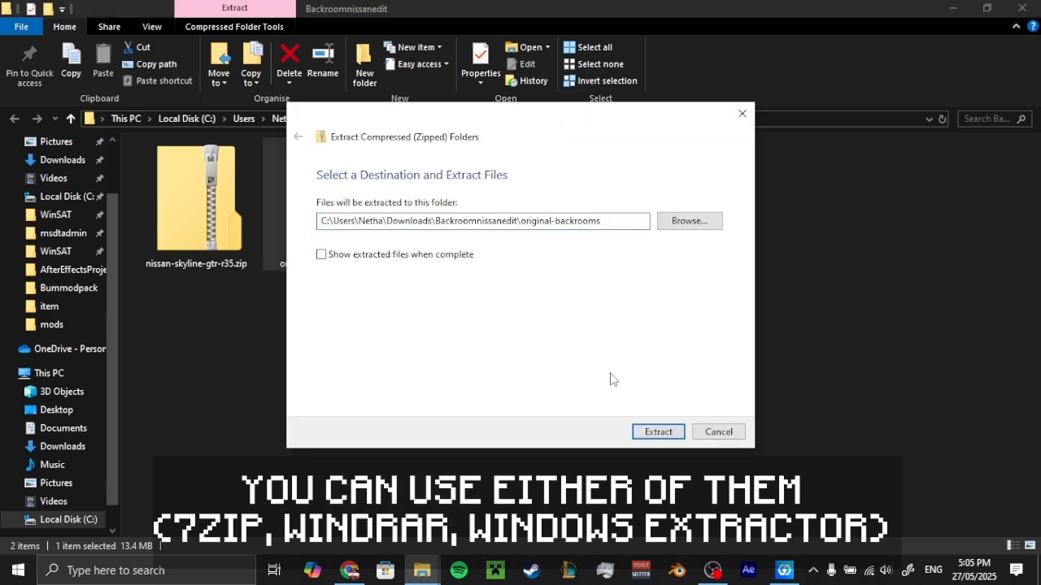
pyautogui.click(659, 432)
# - Open the source folder of the extracted original-backrooms model and display its contents as large thumbnails
pyautogui.doubleClick(210, 210)
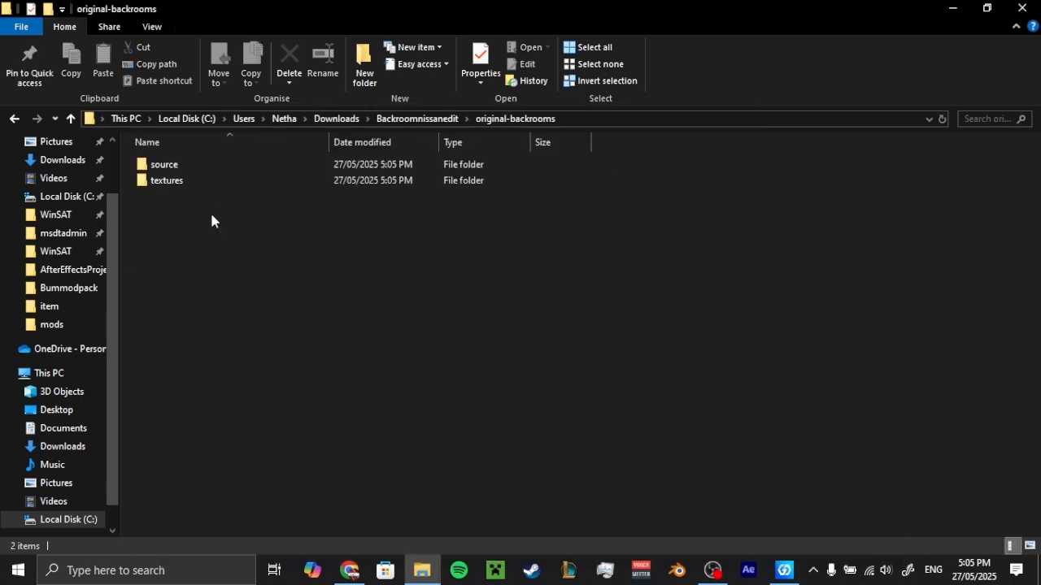
pyautogui.doubleClick(164, 165)
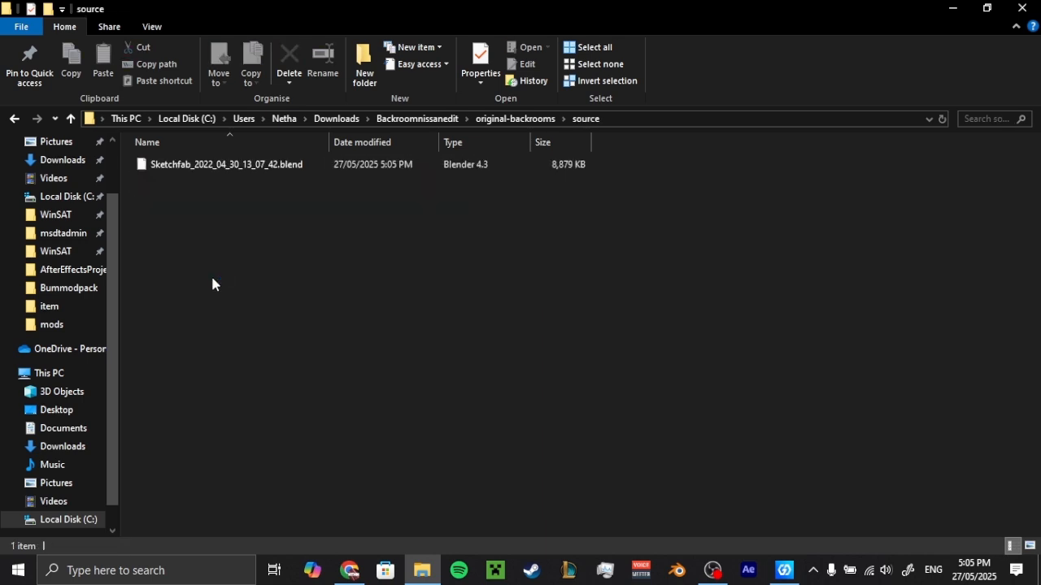
pyautogui.click(1029, 547)
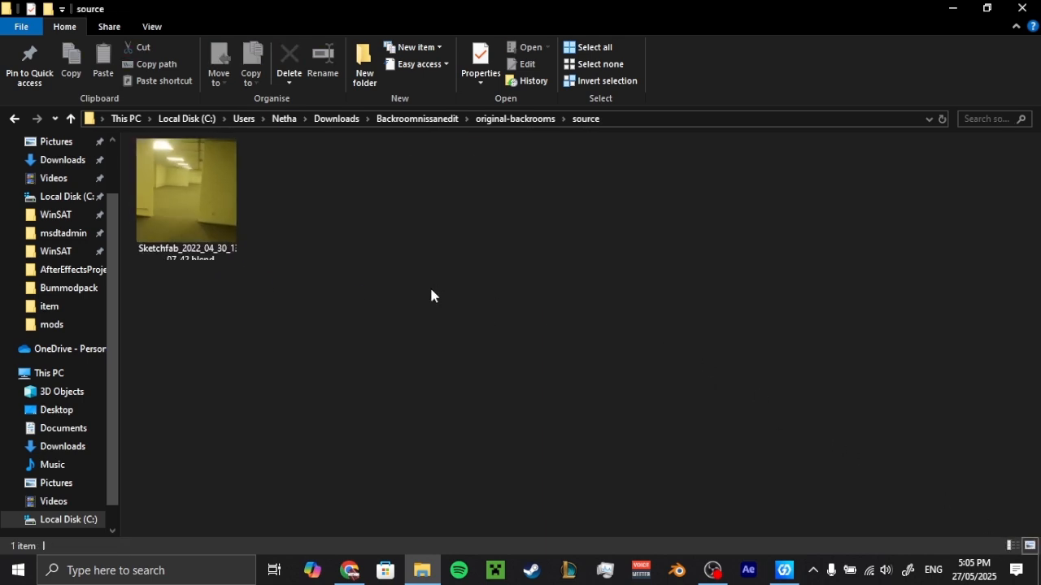
# - Return to the Backroomnissanedit folder and extract nissan-skyline-gtr-r35.zip into its own folder
pyautogui.click(417, 119)
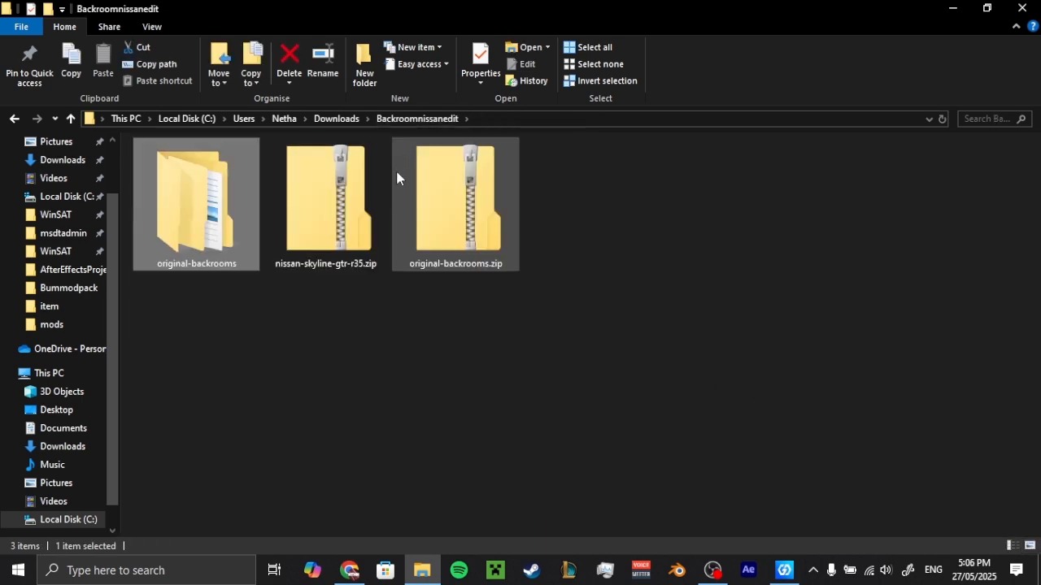
pyautogui.rightClick(363, 192)
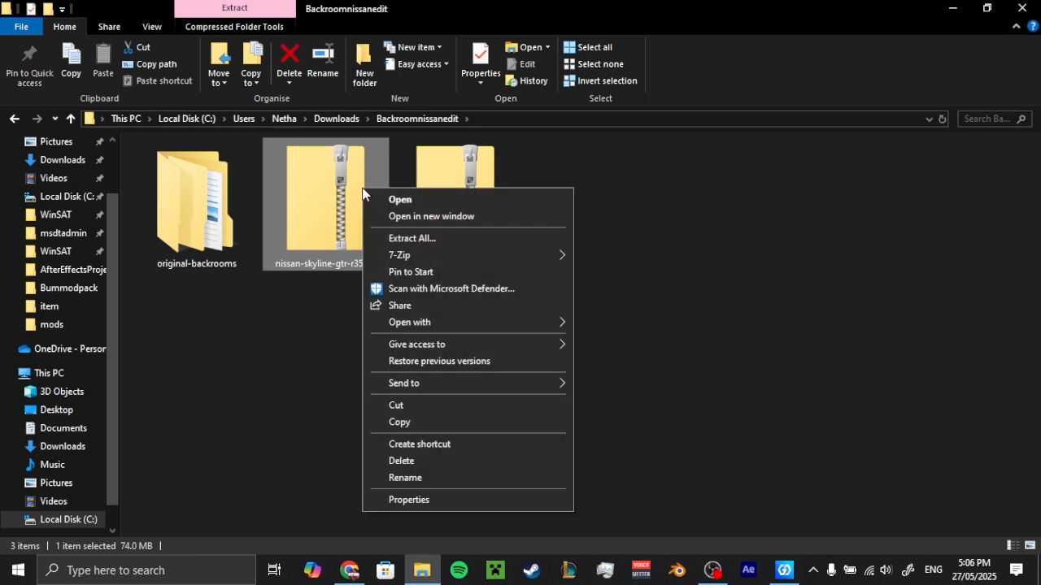
pyautogui.click(406, 241)
pyautogui.click(657, 431)
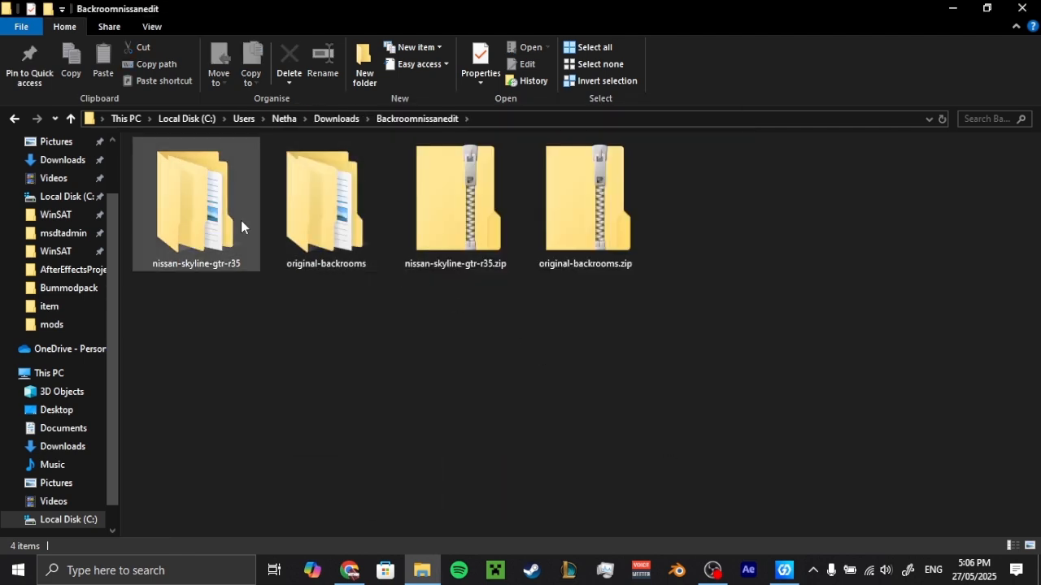
# - Extract the gtr.rar archive in the Nissan model's source folder into a gtr folder with 7-Zip, and open that folder
pyautogui.doubleClick(240, 220)
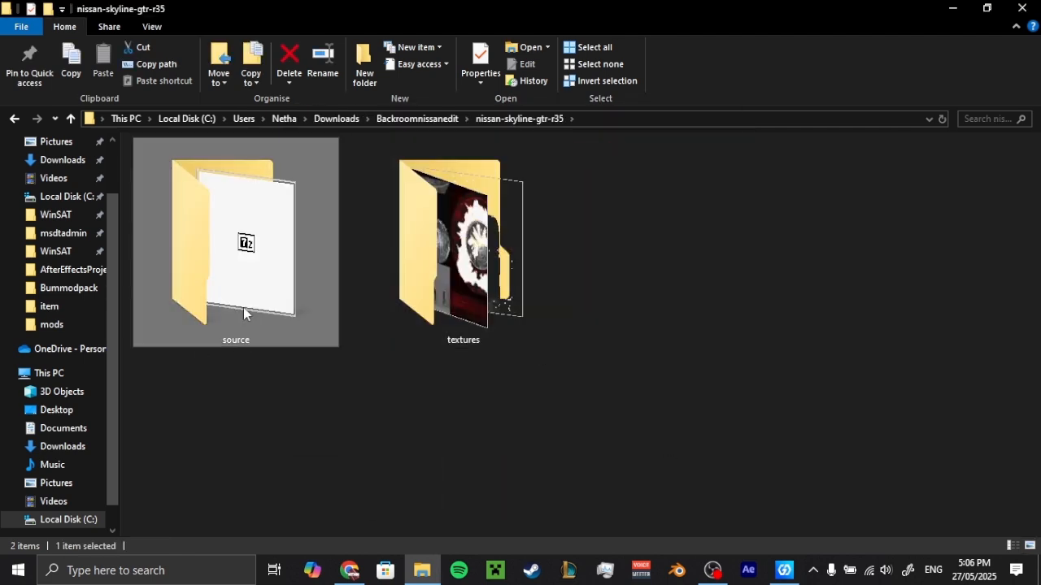
pyautogui.doubleClick(243, 307)
pyautogui.click(1030, 545)
pyautogui.rightClick(200, 192)
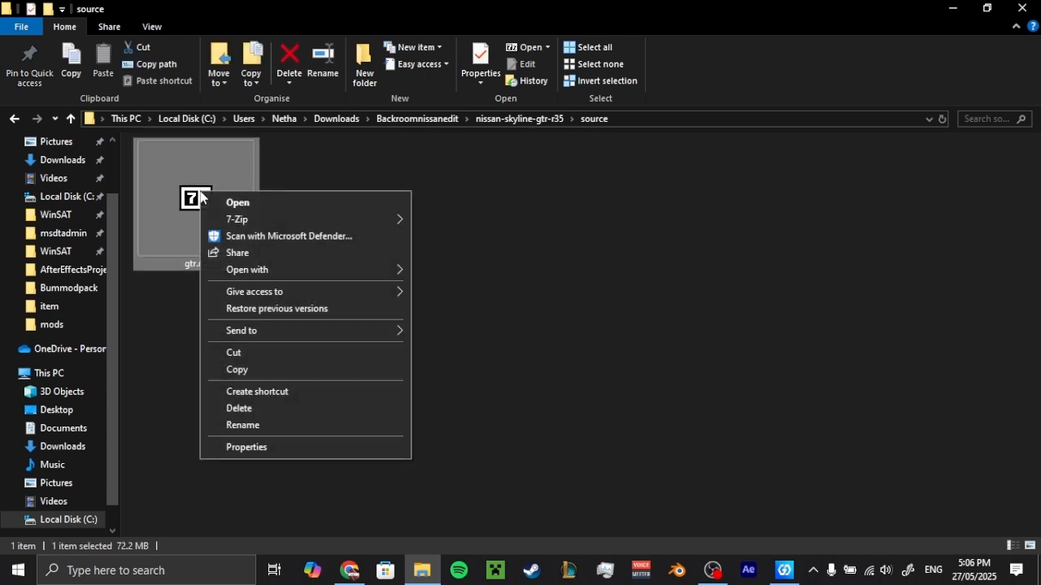
pyautogui.moveTo(401, 218)
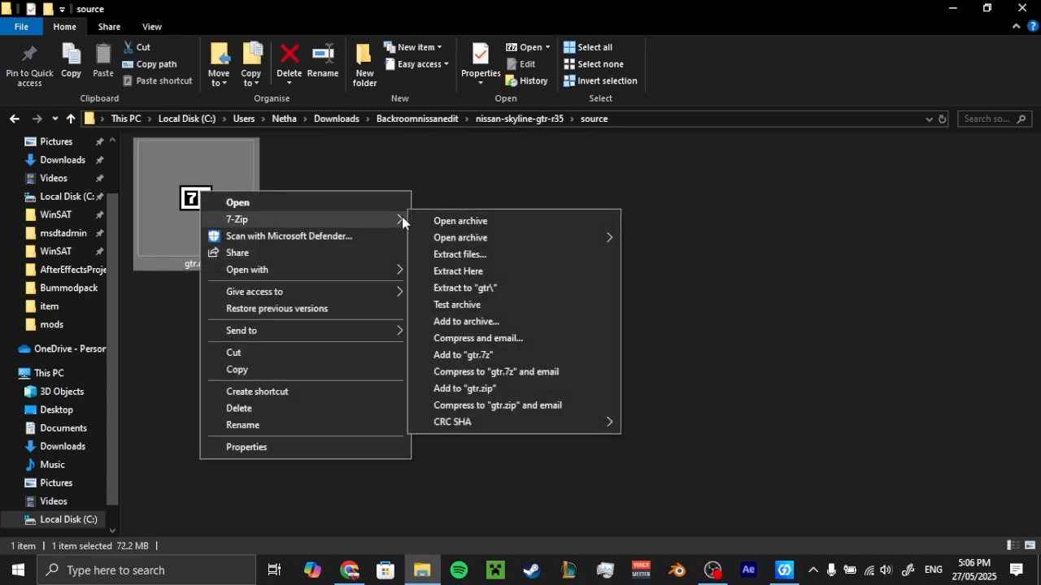
pyautogui.click(468, 289)
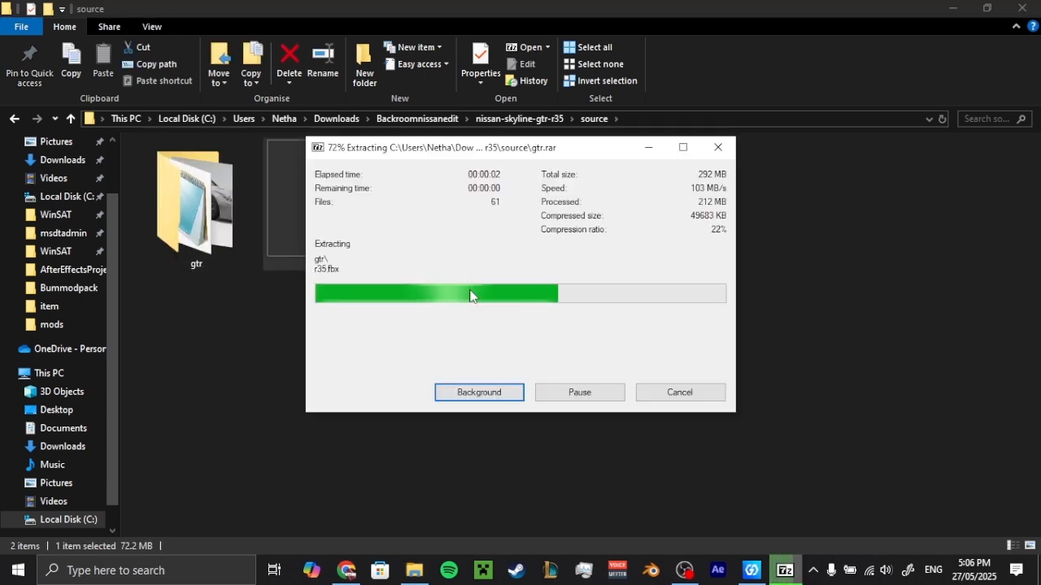
pyautogui.doubleClick(212, 209)
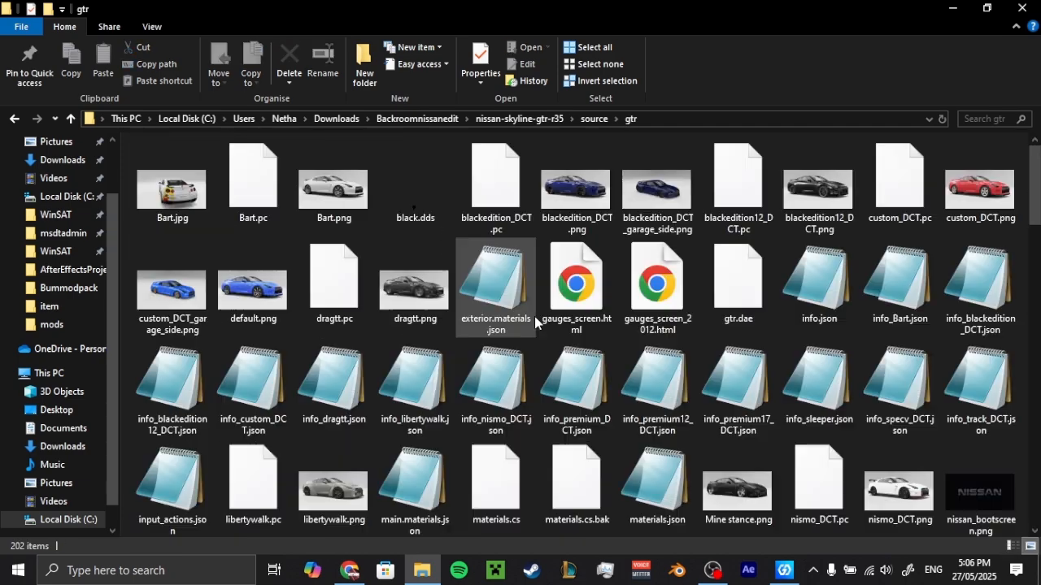
pyautogui.scroll(-3, 534, 317)
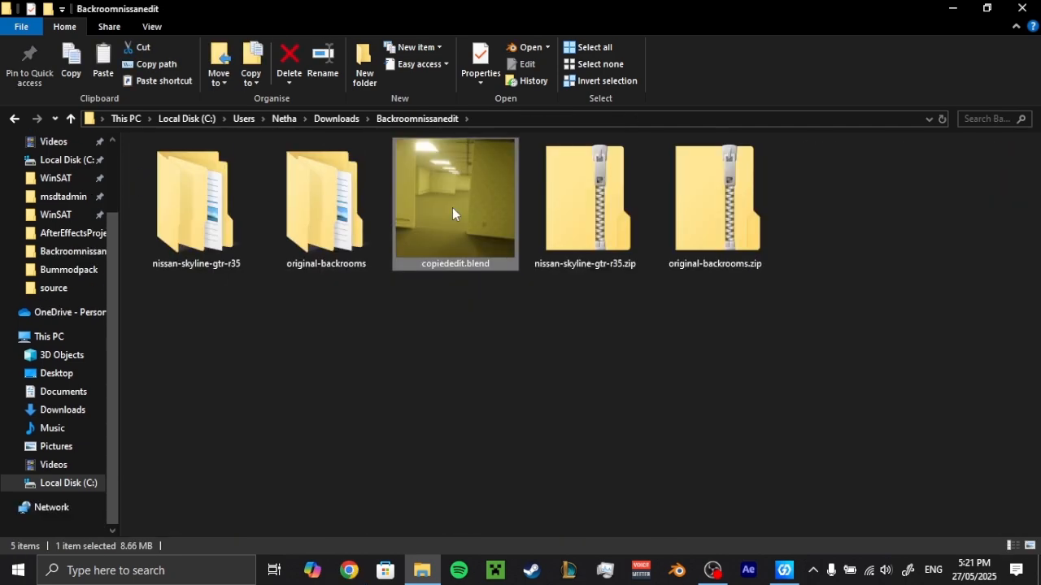
# - Open copiededit.blend from the Backroomnissanedit folder in Blender and inspect the backrooms scene
pyautogui.rightClick(452, 213)
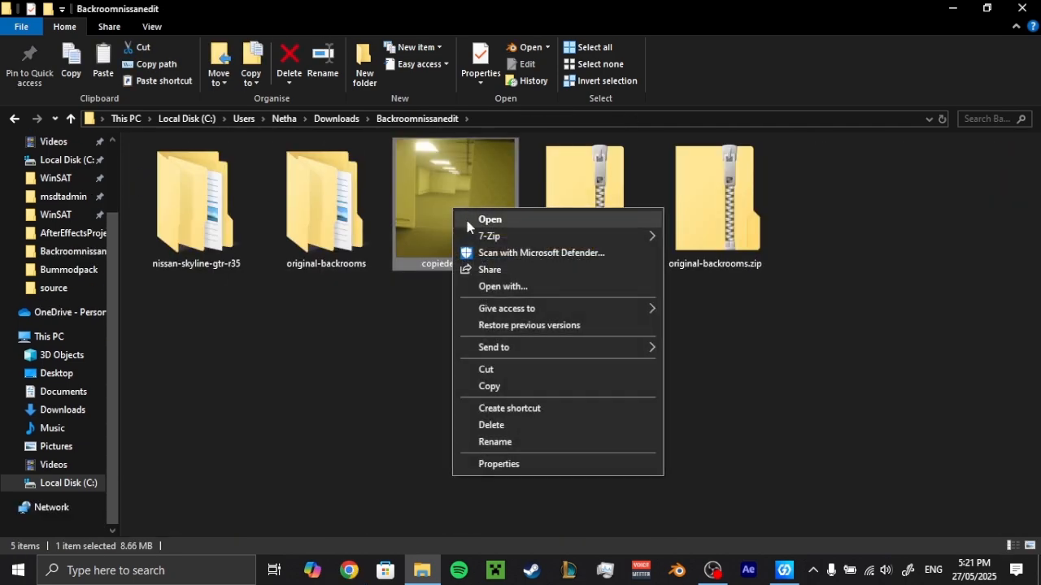
pyautogui.click(471, 220)
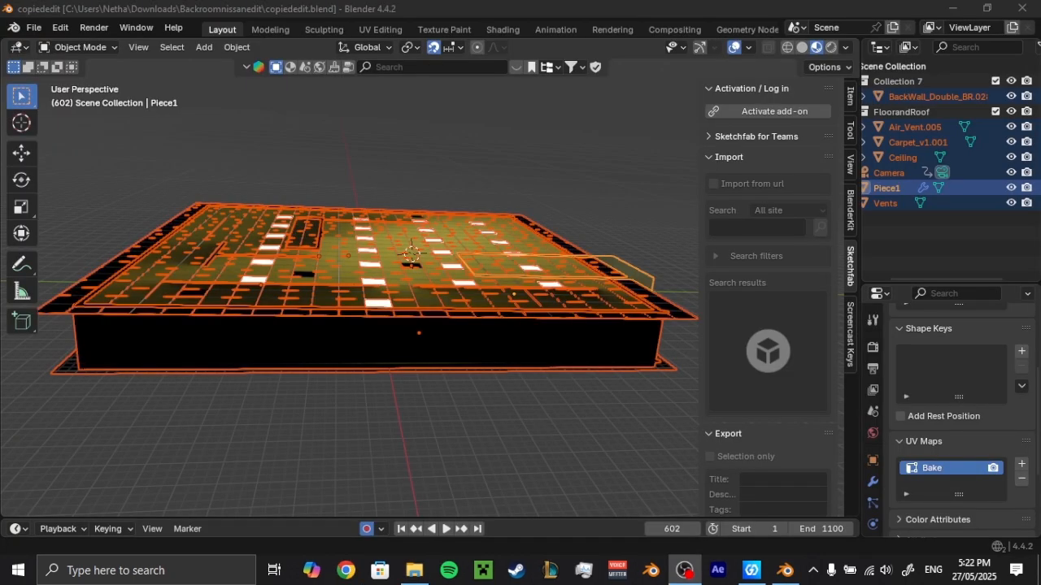
pyautogui.click(628, 7)
pyautogui.moveTo(514, 199); pyautogui.dragTo(539, 188, button='middle')
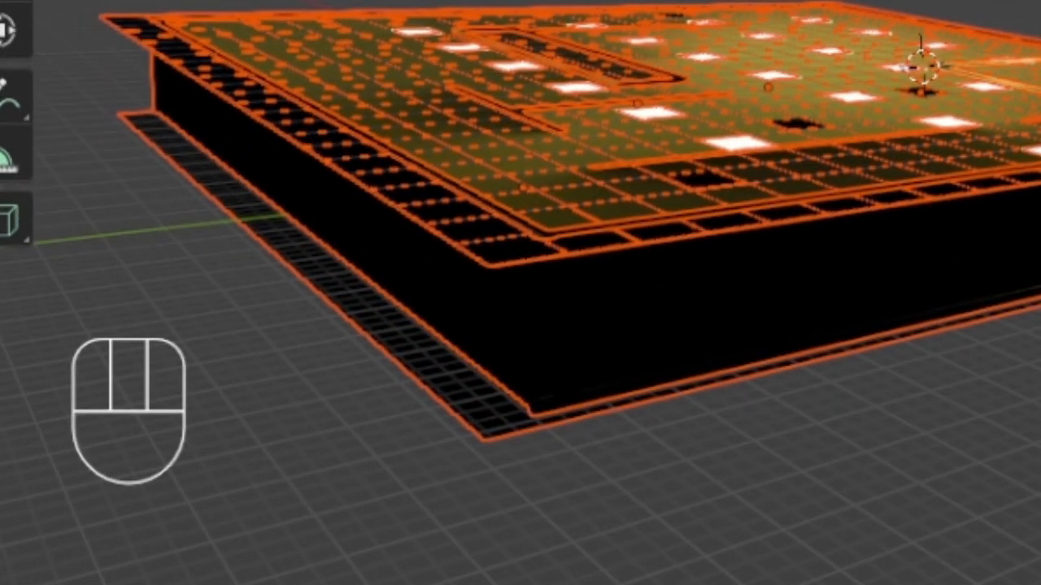
# - Switch the viewport to solid shading and save the backrooms file
pyautogui.press('KP_0')
pyautogui.press('z')
pyautogui.click(556, 292)
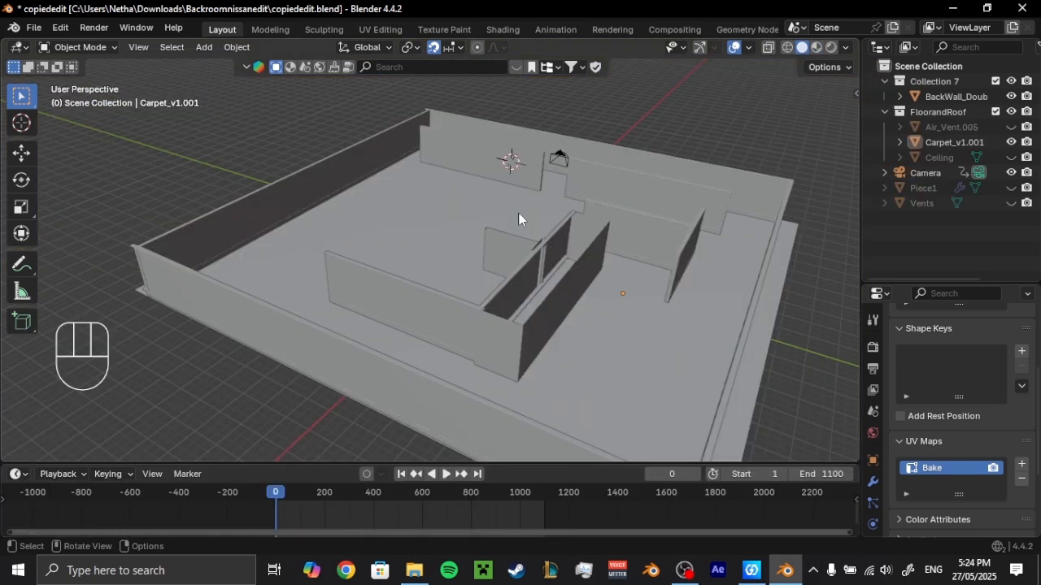
pyautogui.moveTo(518, 212); pyautogui.dragTo(359, 231, button='middle')
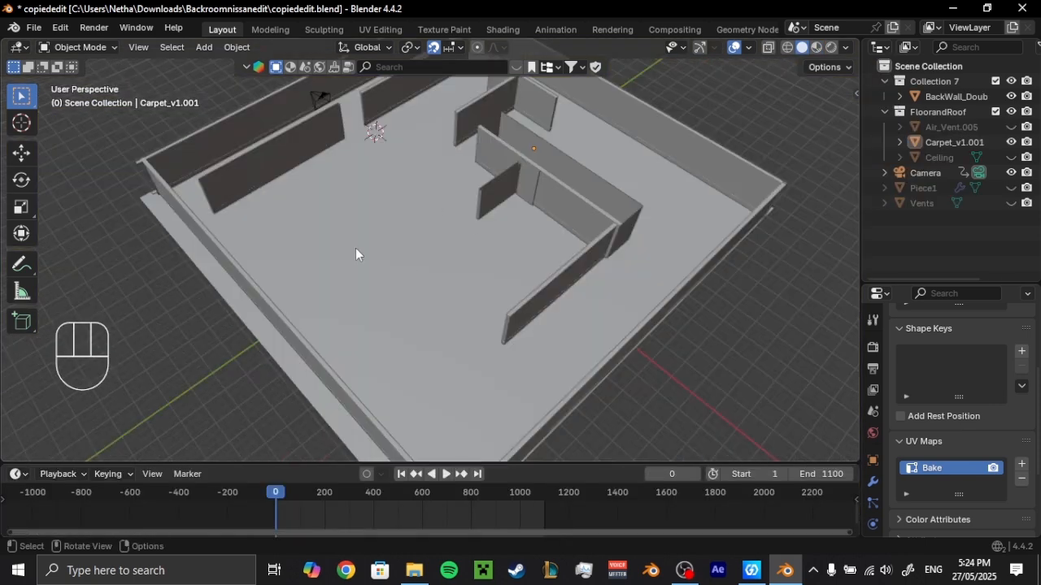
pyautogui.hotkey('ctrl', 's')
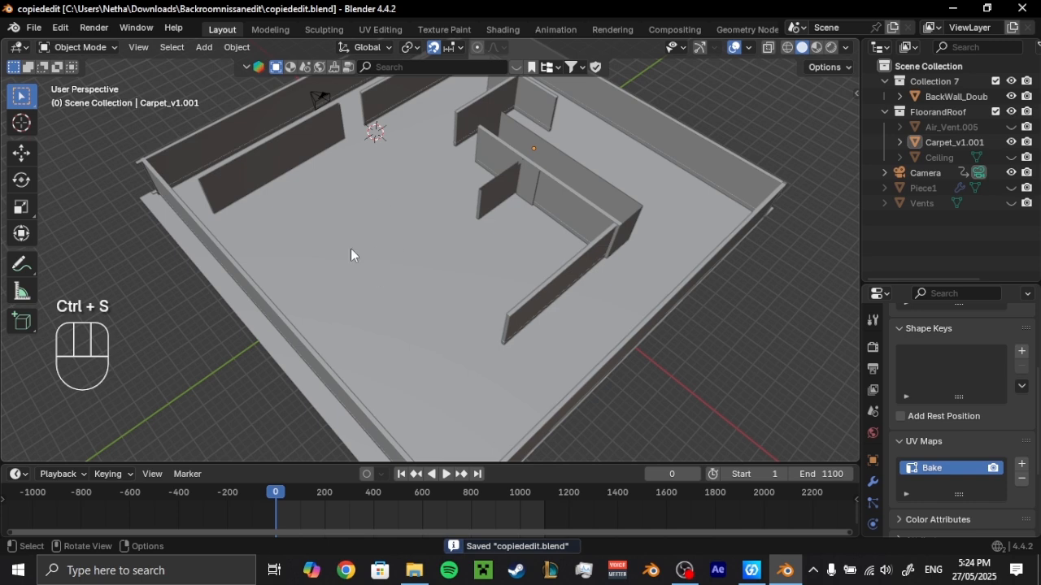
# - Import the FBX car model r35.fbx from nissan-skyline-gtr-r35\source\gtr into the backrooms scene
pyautogui.keyDown('shift'); pyautogui.moveTo(350, 248); pyautogui.dragTo(380, 247, button='middle'); pyautogui.keyUp('shift')
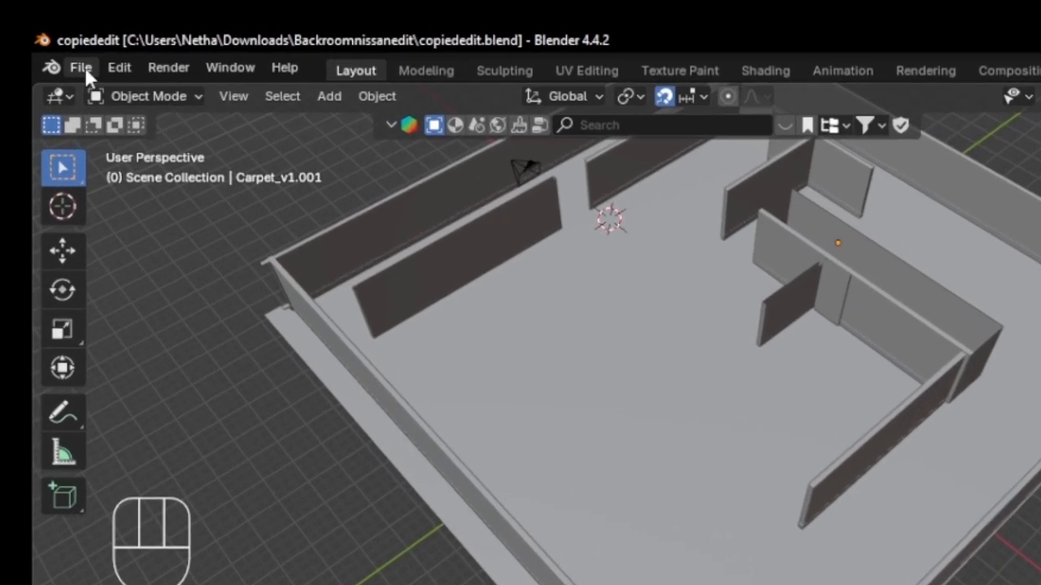
pyautogui.click(85, 66)
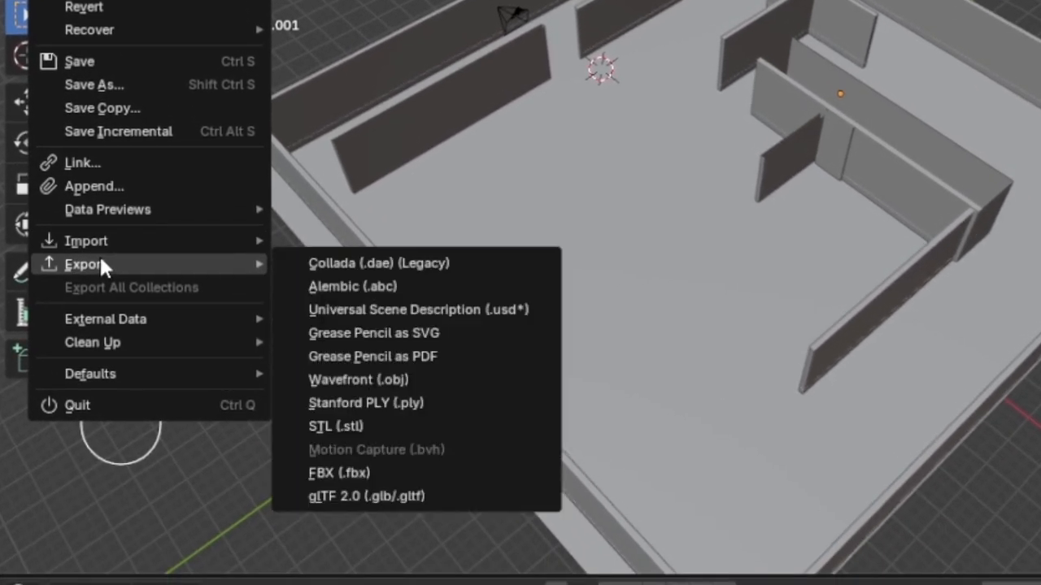
pyautogui.moveTo(127, 381)
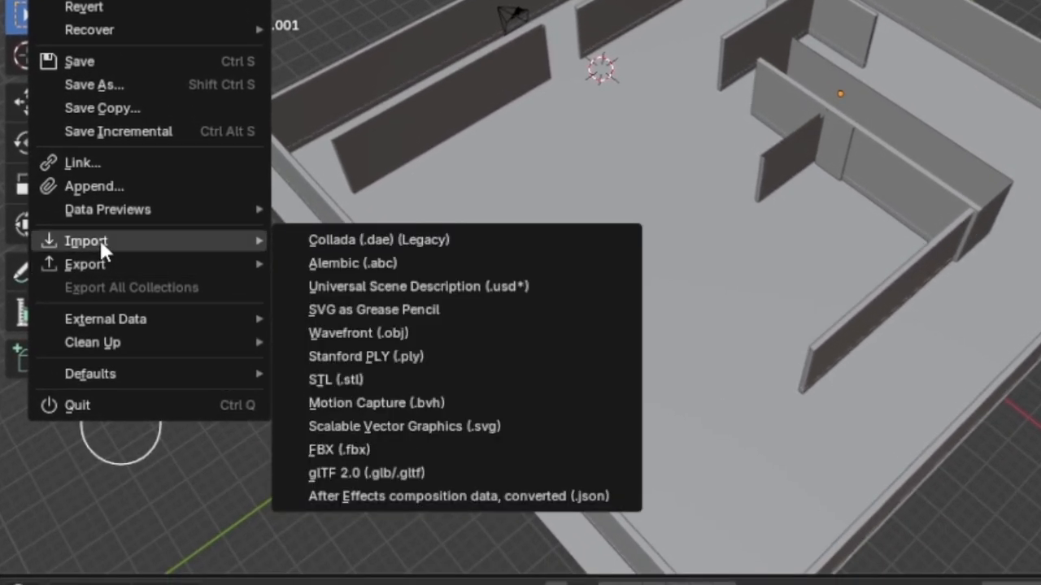
pyautogui.click(338, 449)
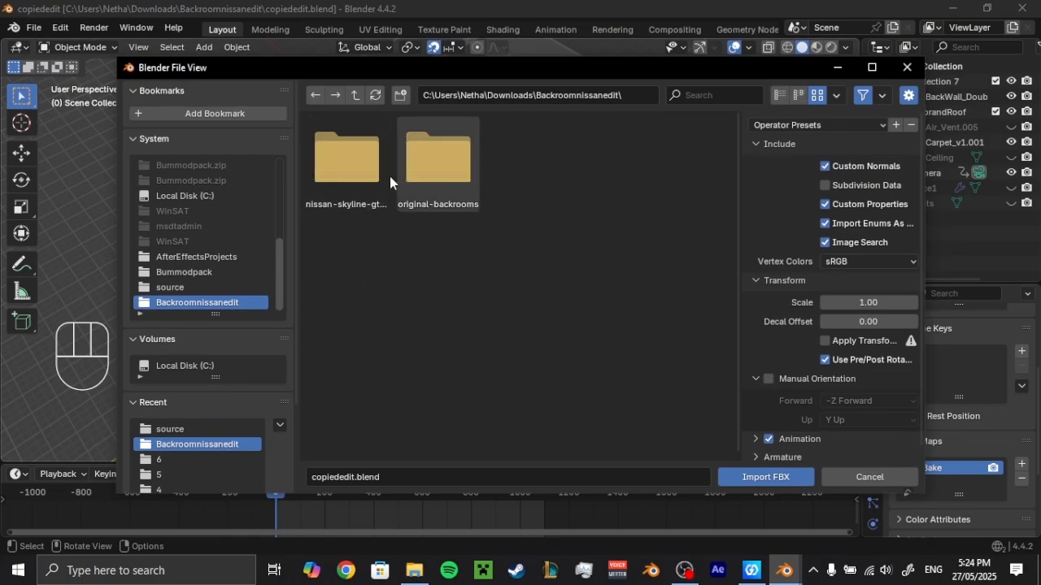
pyautogui.doubleClick(344, 182)
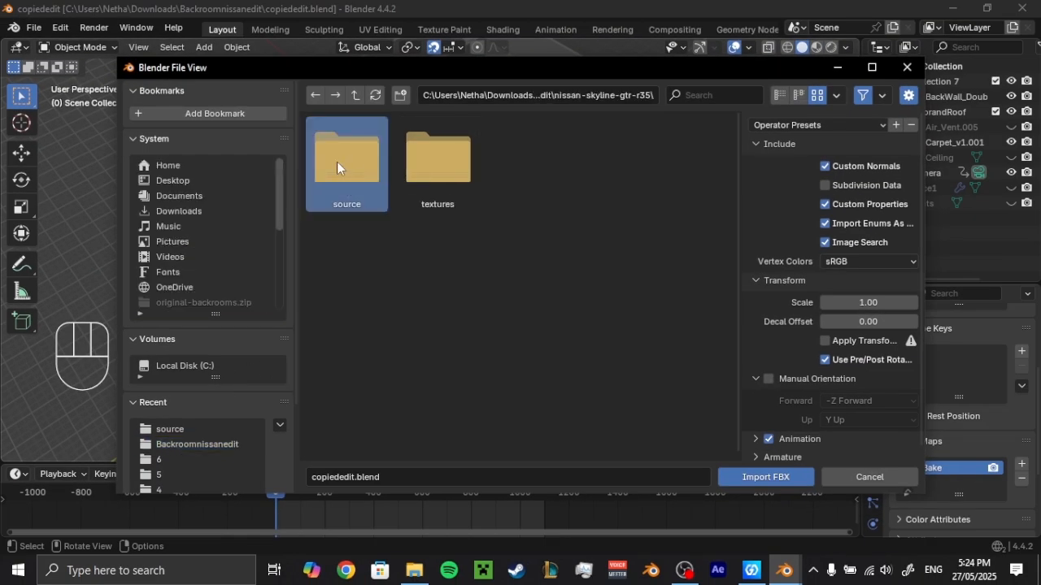
pyautogui.doubleClick(336, 161)
pyautogui.doubleClick(348, 189)
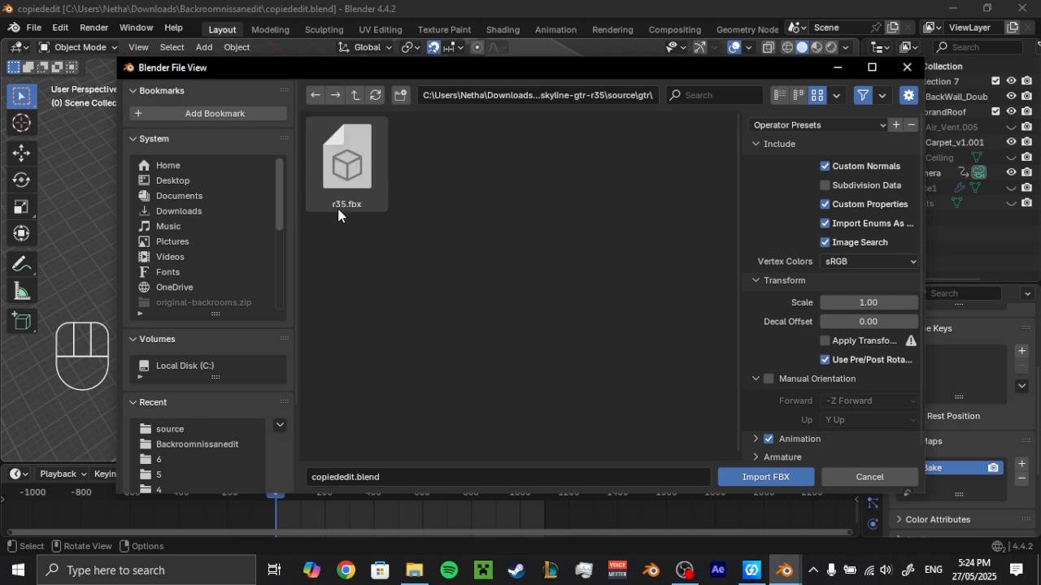
pyautogui.click(355, 197)
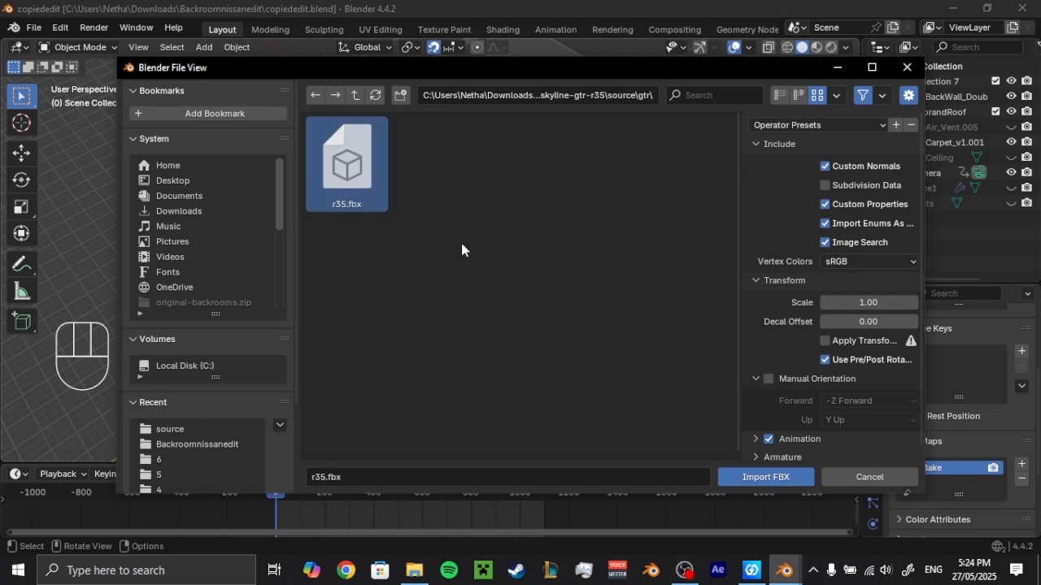
pyautogui.click(764, 478)
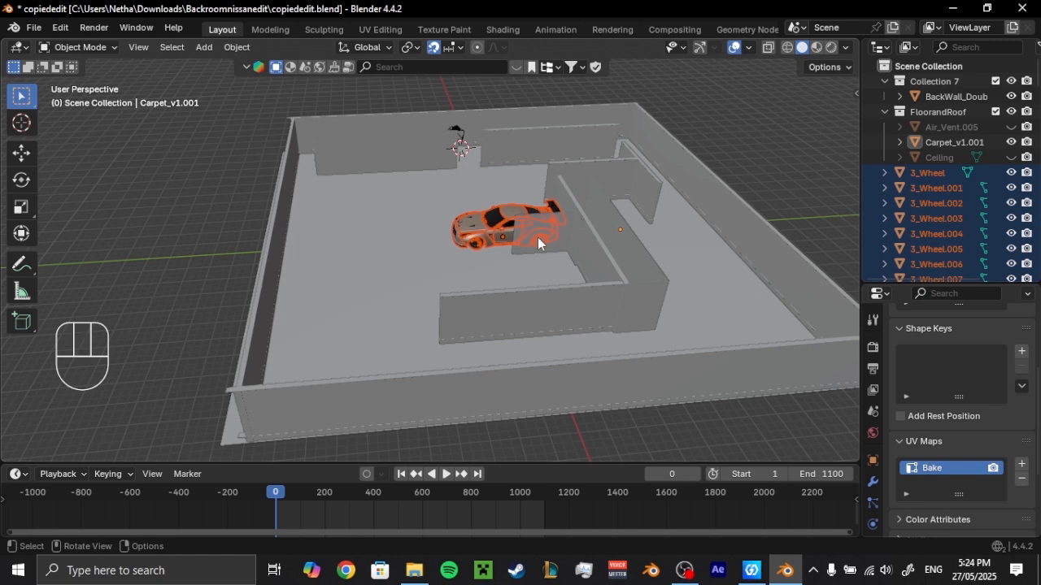
pyautogui.keyDown('shift'); pyautogui.moveTo(485, 256); pyautogui.dragTo(694, 267, button='middle'); pyautogui.keyUp('shift')
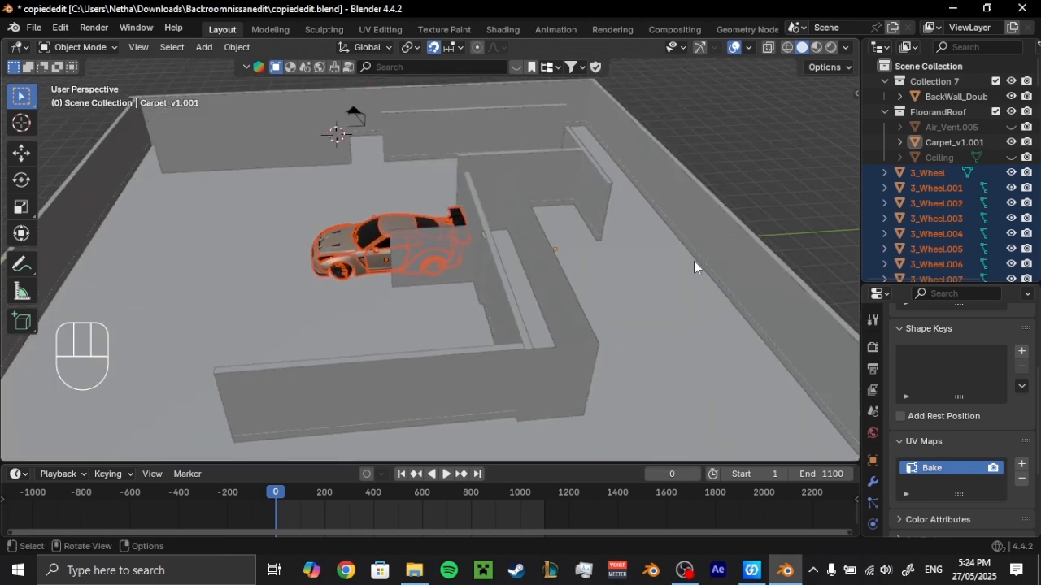
# - Create a new collection and move all the imported car parts into it
pyautogui.moveTo(859, 210); pyautogui.dragTo(706, 230)
pyautogui.scroll(-5, 954, 166)
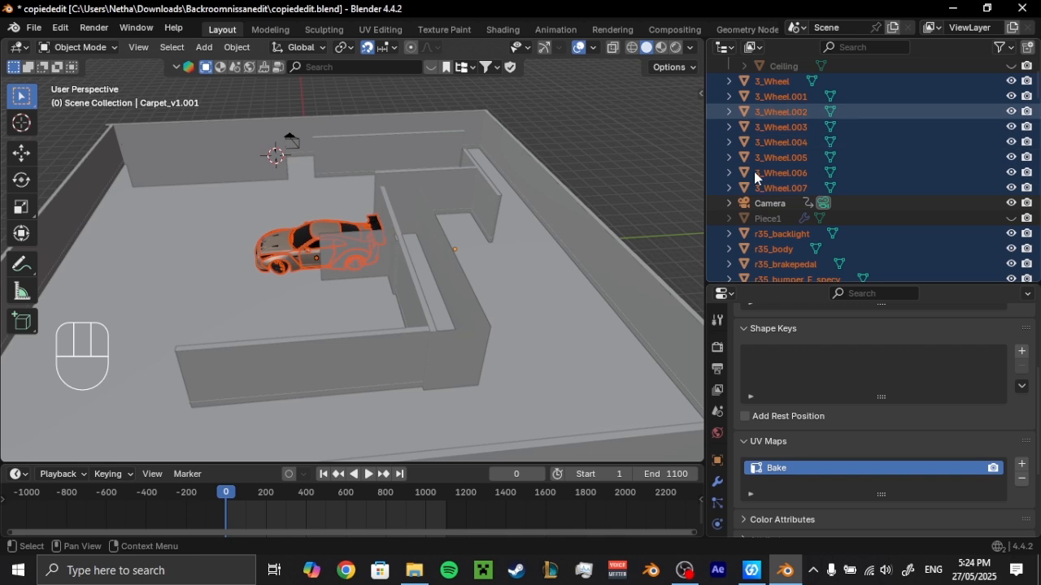
pyautogui.scroll(-13, 899, 185)
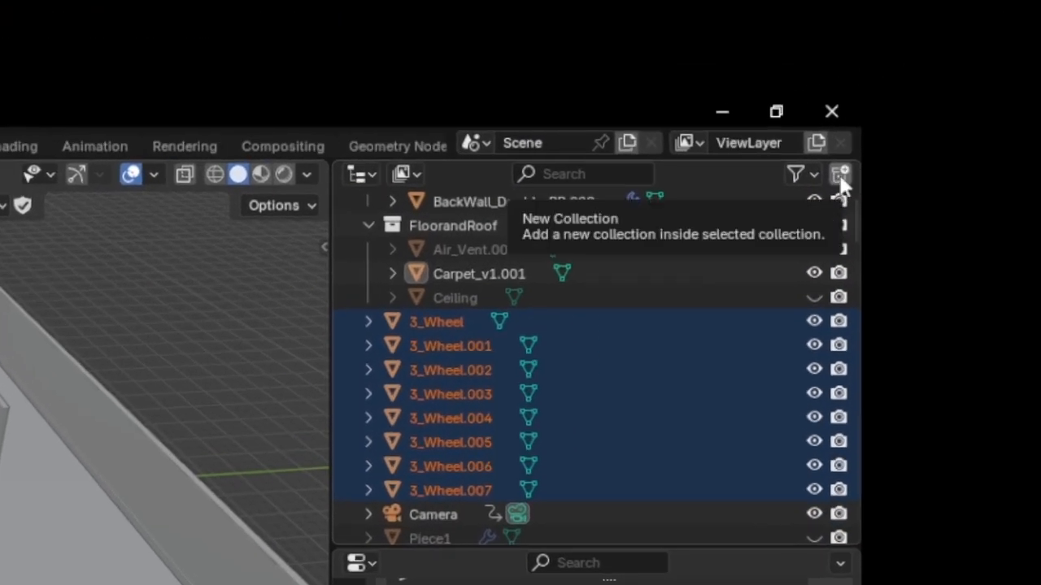
pyautogui.click(841, 178)
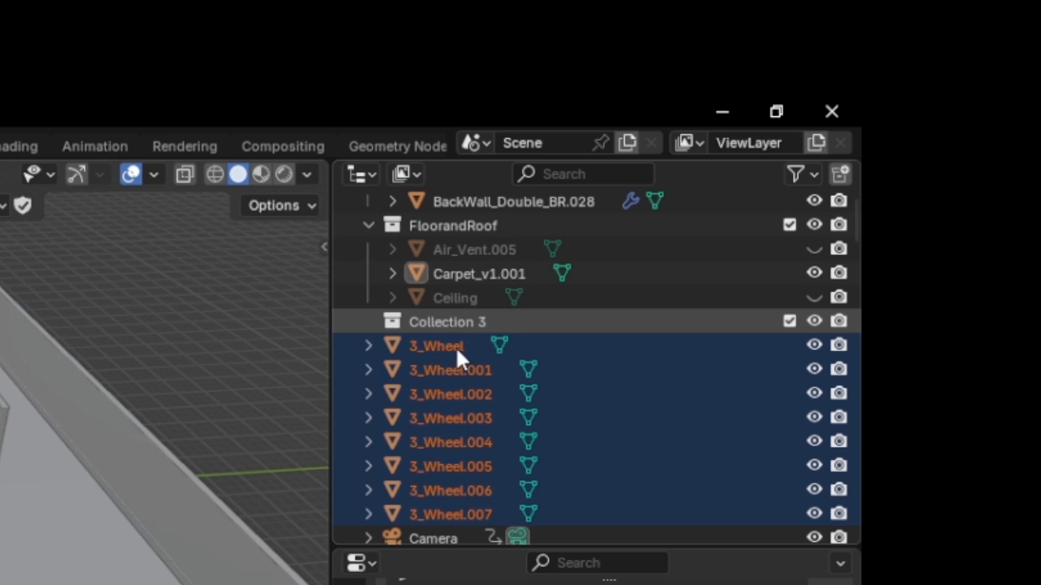
pyautogui.moveTo(452, 375); pyautogui.dragTo(455, 322)
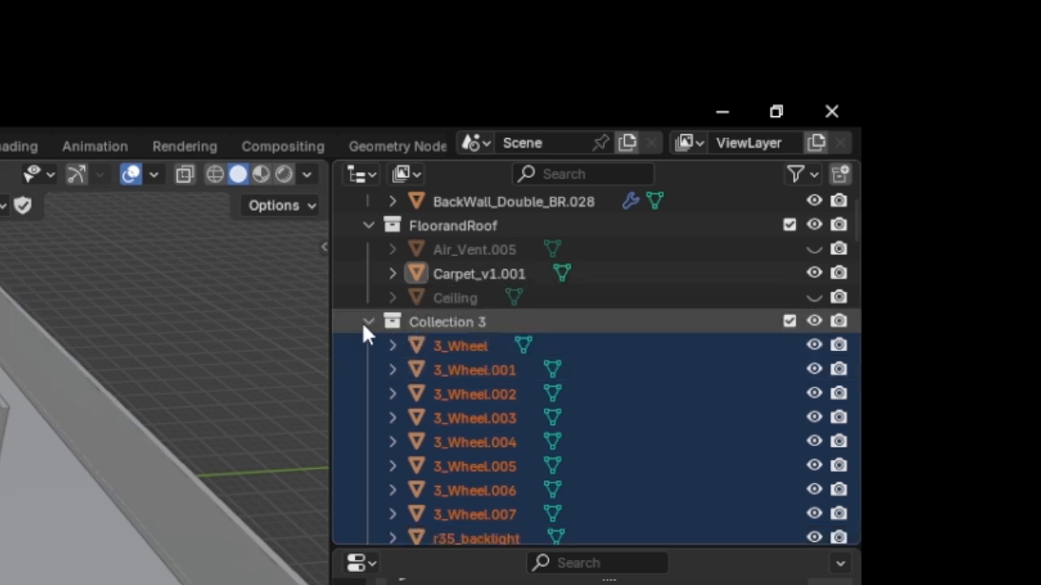
pyautogui.click(369, 323)
pyautogui.click(425, 329)
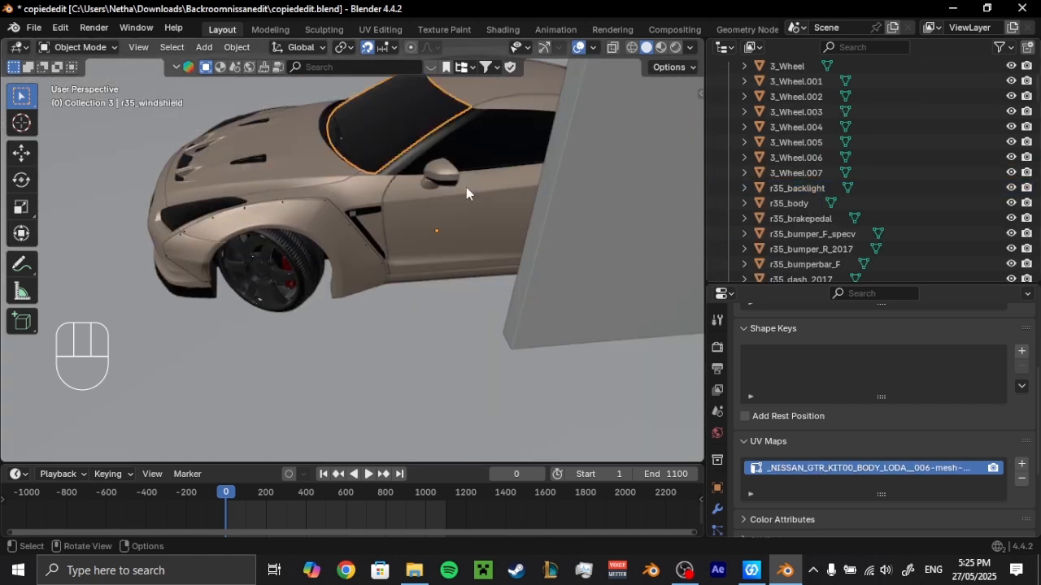
# - Snap the 3D cursor to the windshield's origin and add a Plain Axes empty there
pyautogui.keyDown('shift'); pyautogui.moveTo(466, 187); pyautogui.dragTo(468, 241, button='middle'); pyautogui.keyUp('shift')
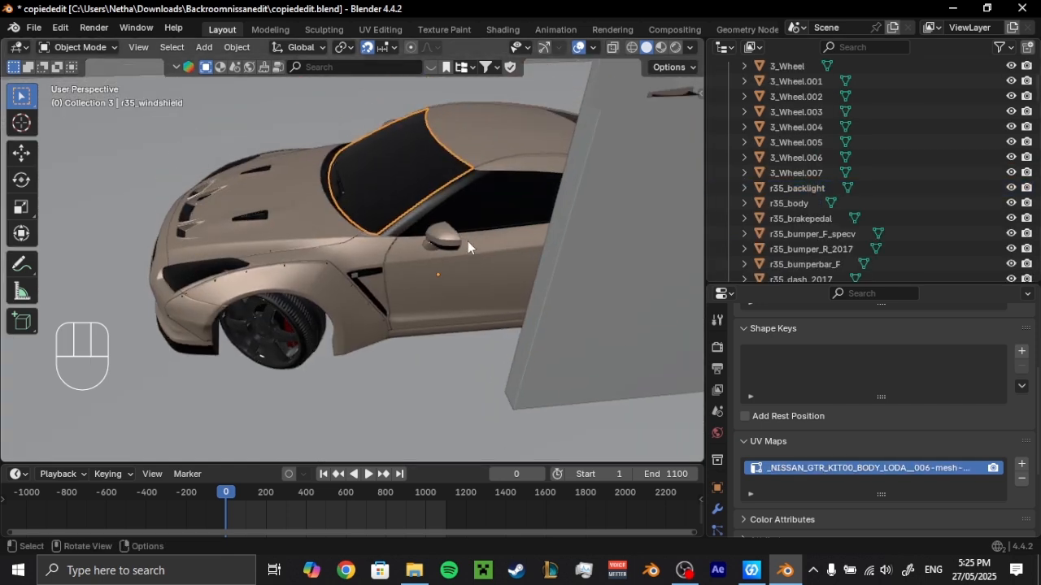
pyautogui.hotkey('shift', 's')
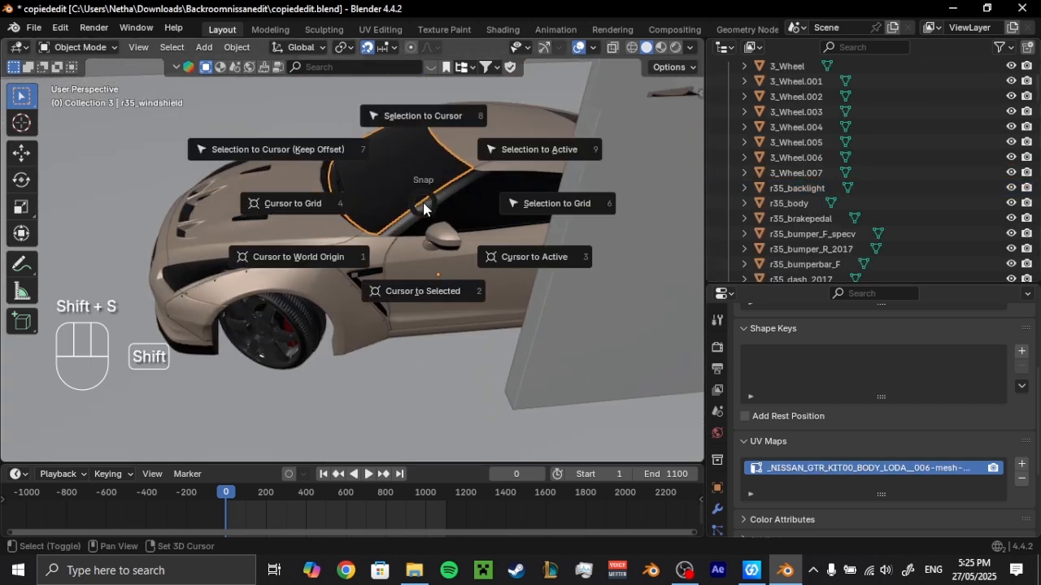
pyautogui.click(435, 313)
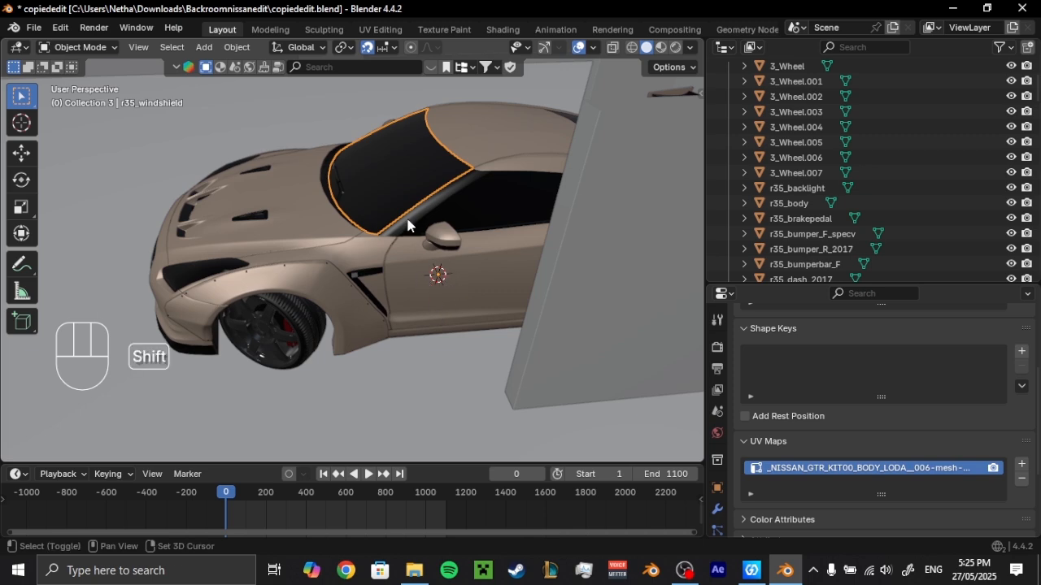
pyautogui.hotkey('shift', 'a')
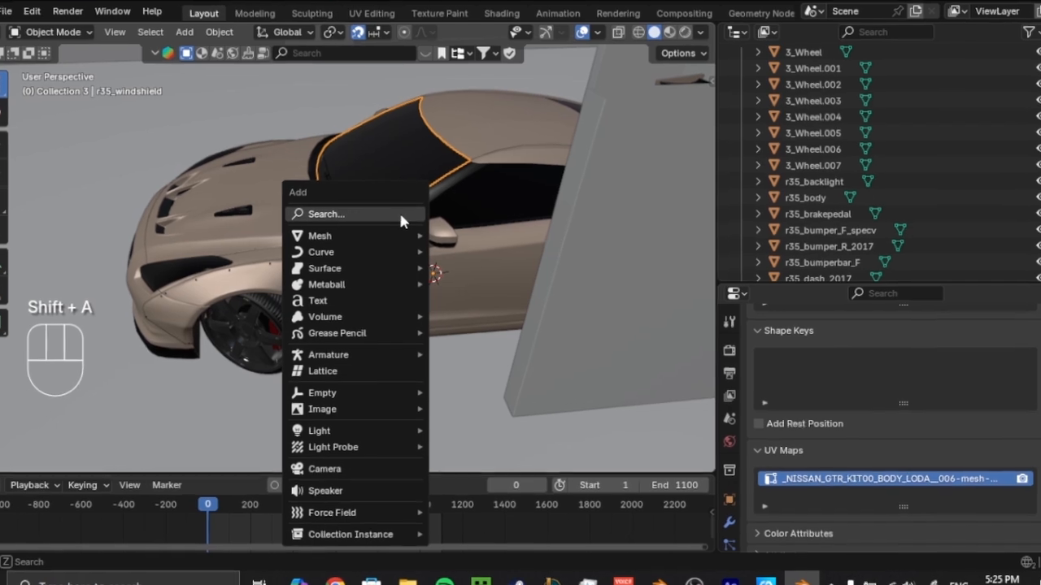
pyautogui.moveTo(362, 386)
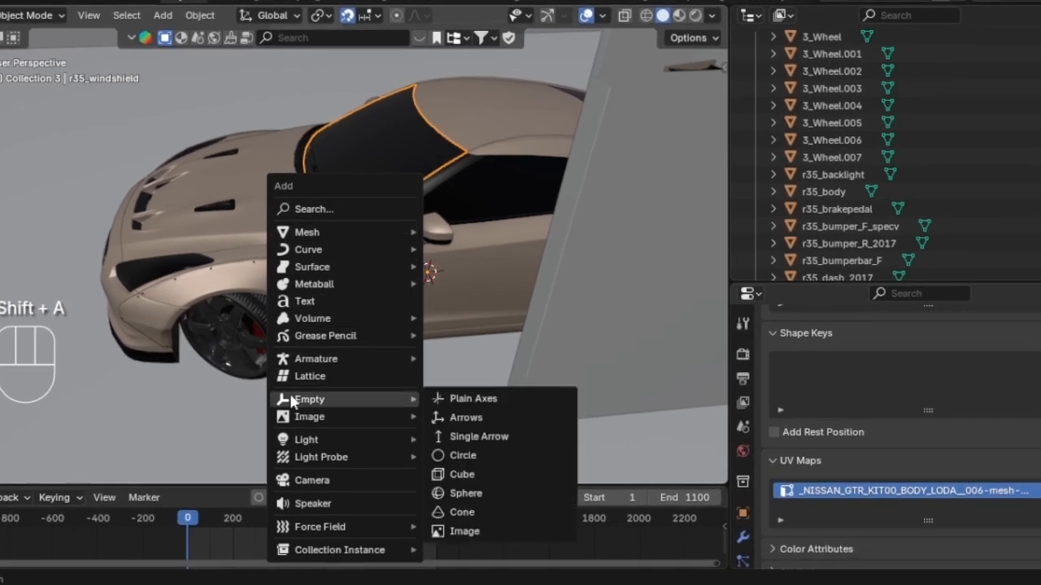
pyautogui.click(463, 400)
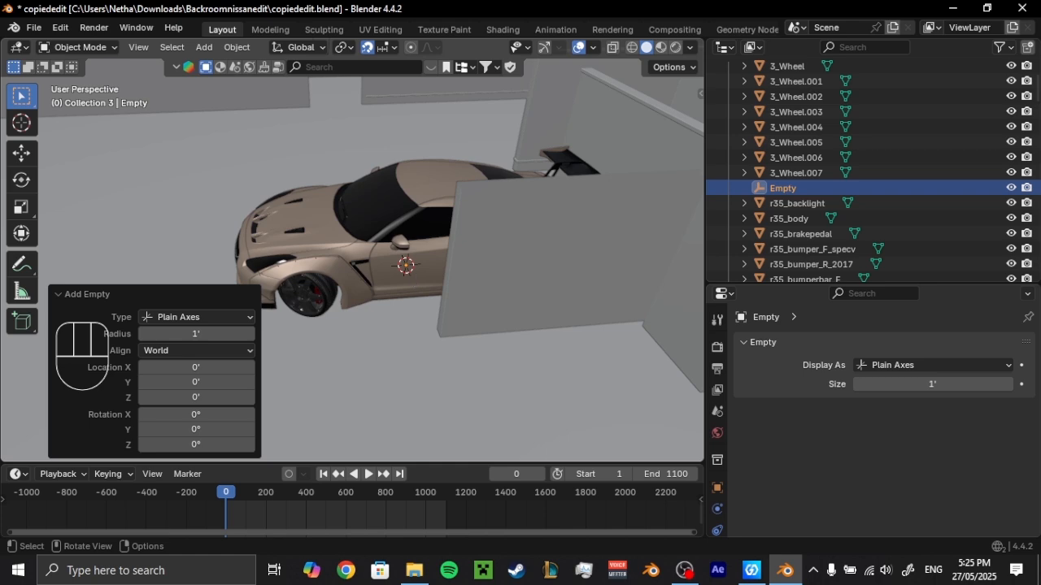
# - Scale the empty up by about 7.2 and check its extent around the car in X-ray view
pyautogui.press('s')
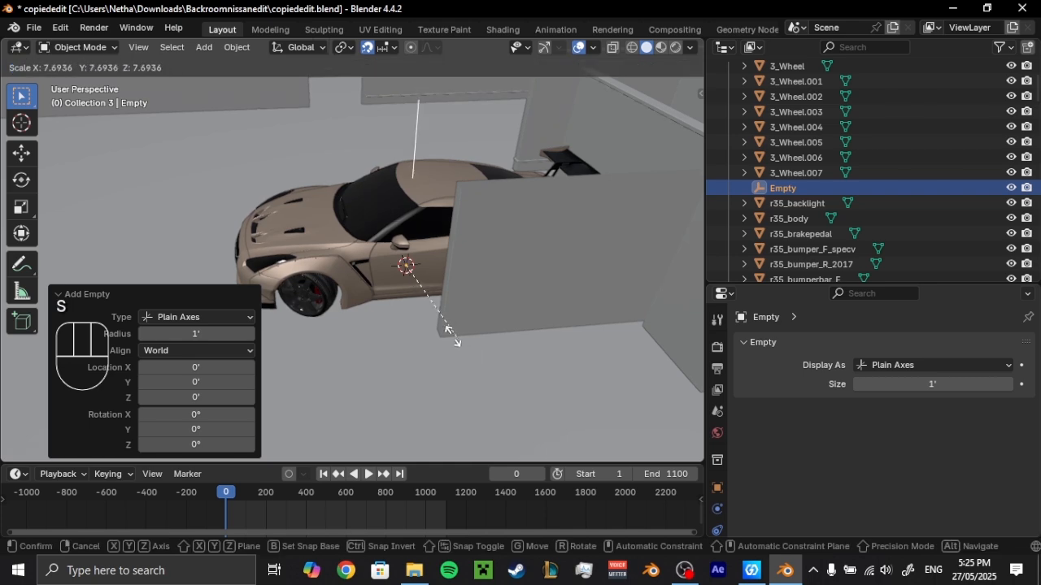
pyautogui.click(453, 334)
pyautogui.moveTo(499, 329); pyautogui.dragTo(590, 298, button='middle')
pyautogui.hotkey('alt', 'z')
pyautogui.keyDown('shift'); pyautogui.moveTo(494, 287); pyautogui.dragTo(431, 211, button='middle'); pyautogui.keyUp('shift')
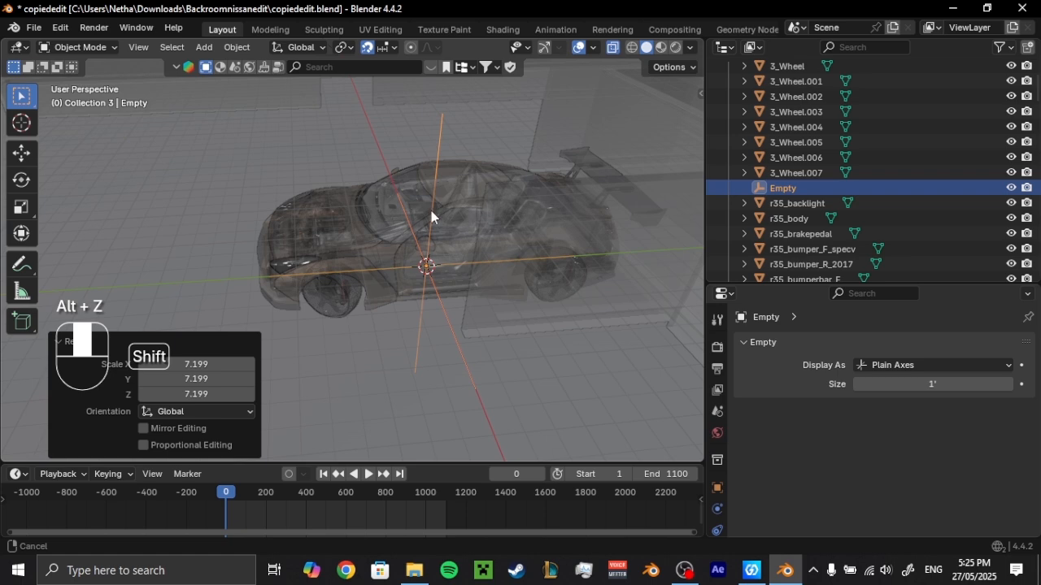
pyautogui.moveTo(437, 270); pyautogui.dragTo(501, 239, button='middle')
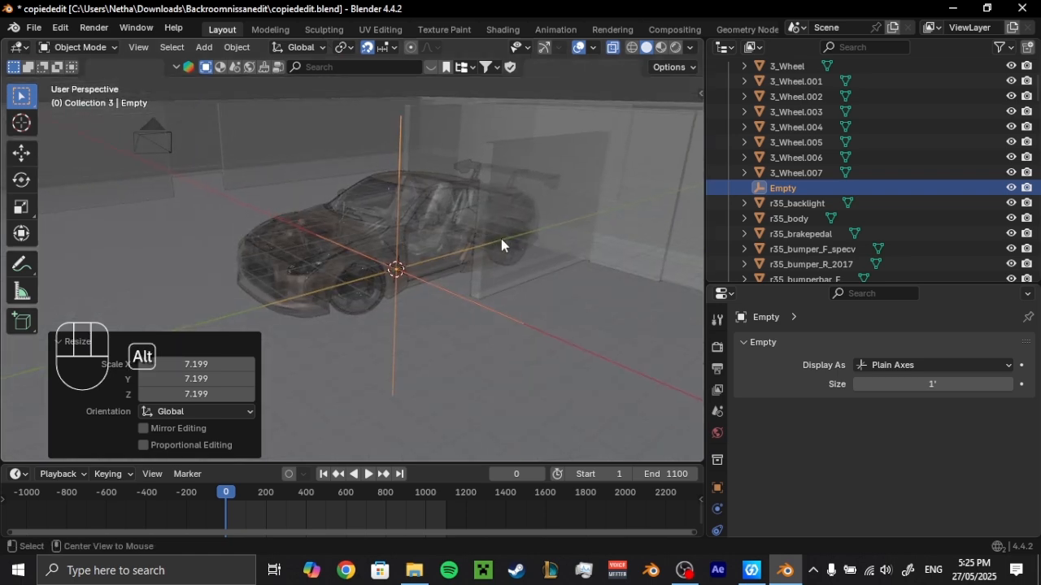
pyautogui.hotkey('alt', 'z')
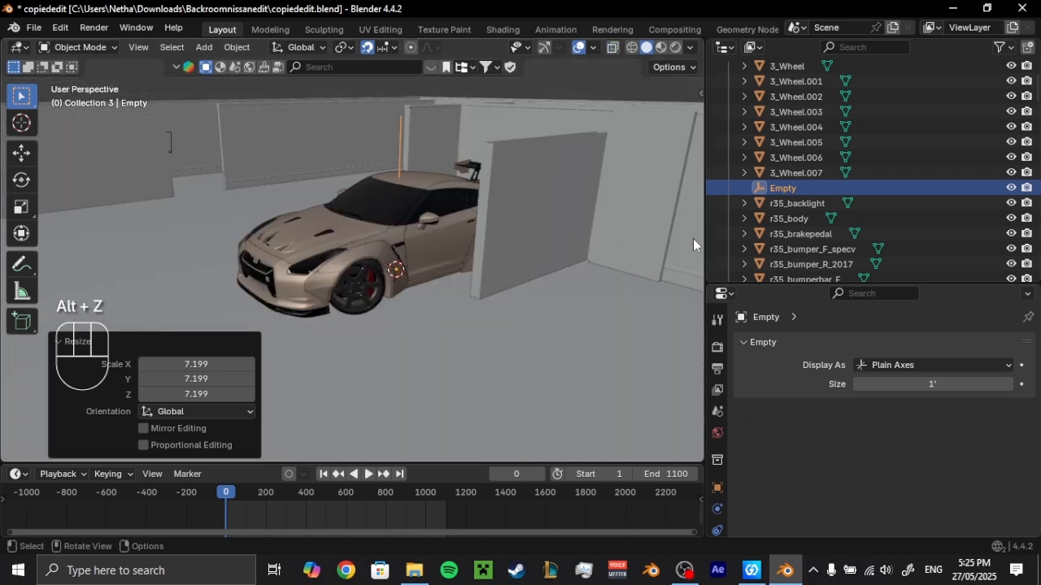
# - Select every car part from 3_Wheel to r35_windshield, make the empty the active object, and parent the parts to it as Object
pyautogui.moveTo(703, 240); pyautogui.dragTo(819, 227)
pyautogui.moveTo(901, 189)
pyautogui.mouseDown()
pyautogui.moveTo(887, 81)
pyautogui.moveTo(886, 186)
pyautogui.moveTo(910, 206)
pyautogui.mouseUp()
pyautogui.scroll(5, 910, 199)
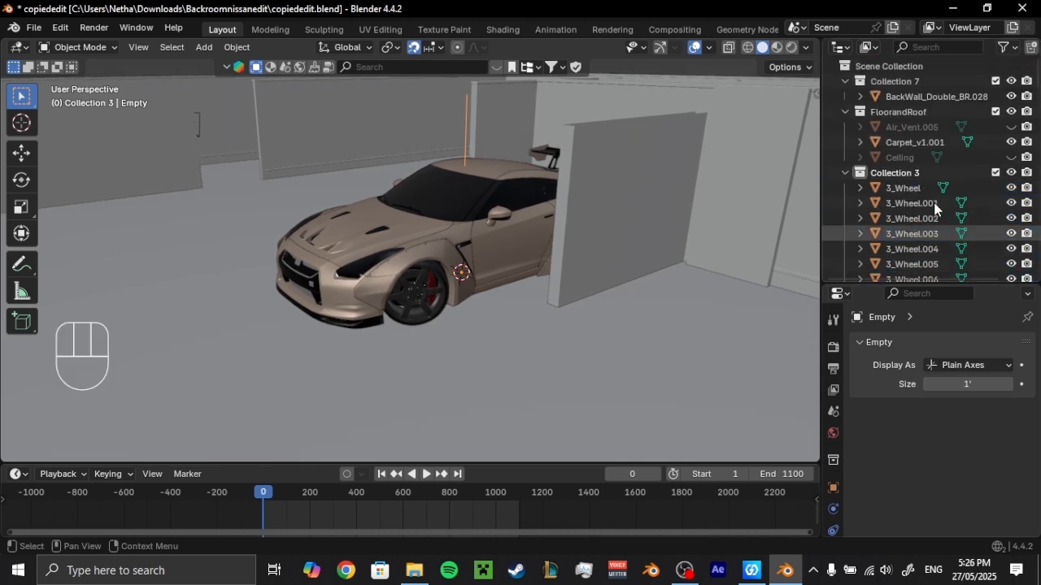
pyautogui.click(901, 189)
pyautogui.scroll(-10, 922, 187)
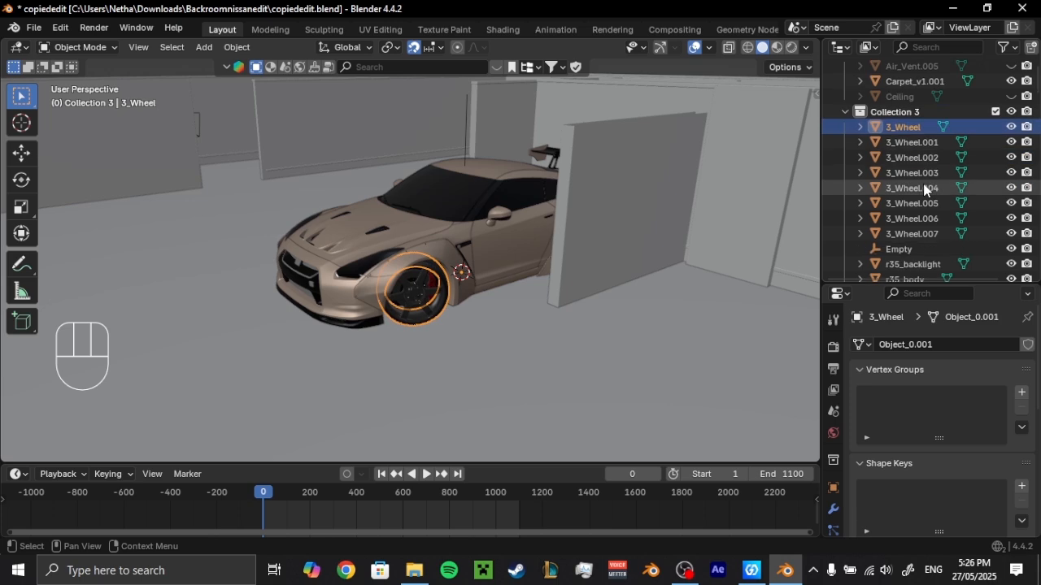
pyautogui.scroll(-15, 924, 191)
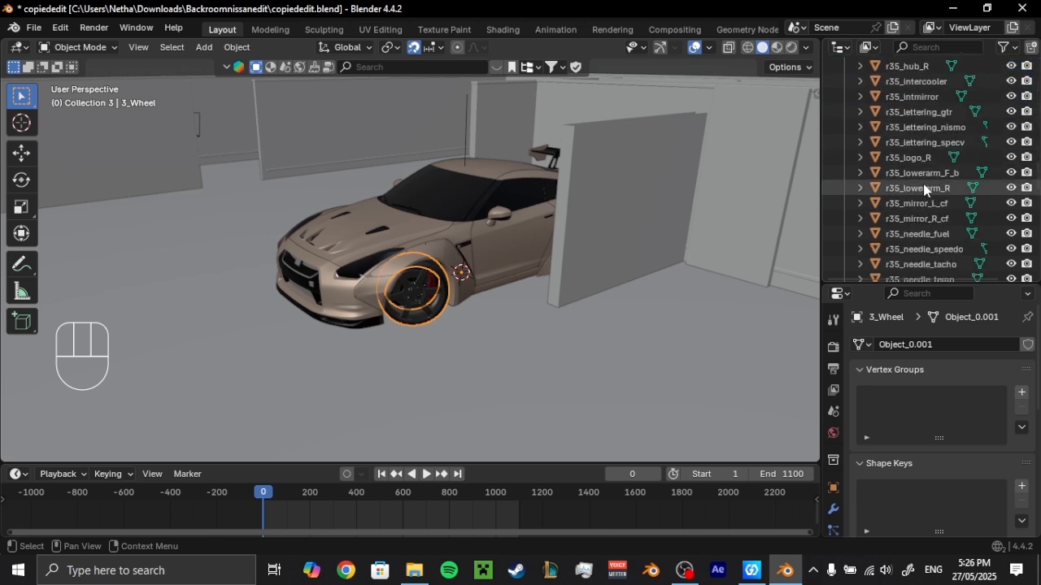
pyautogui.scroll(-10, 923, 190)
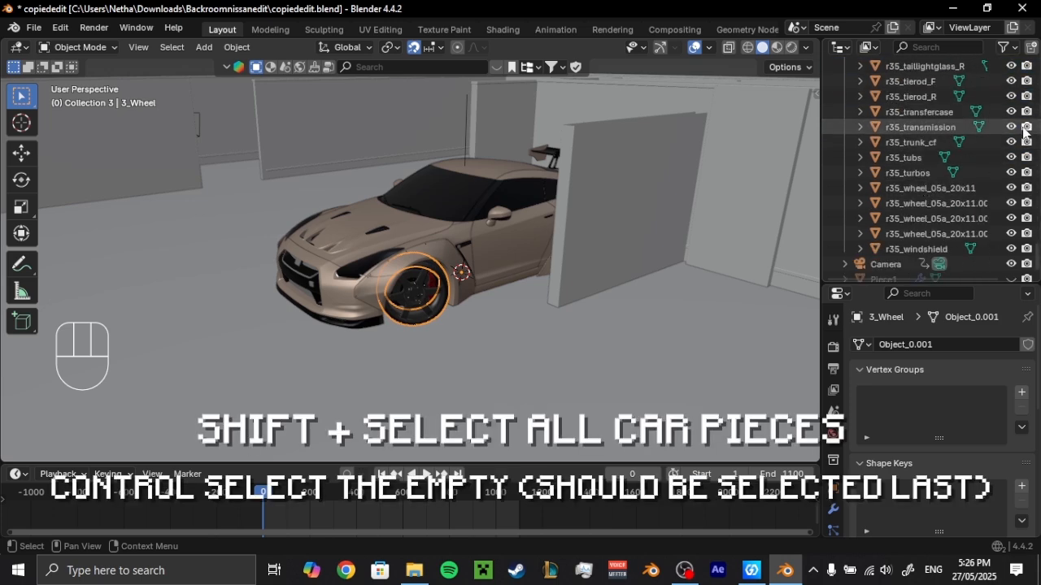
pyautogui.keyDown('shift'); pyautogui.click(913, 251); pyautogui.keyUp('shift')
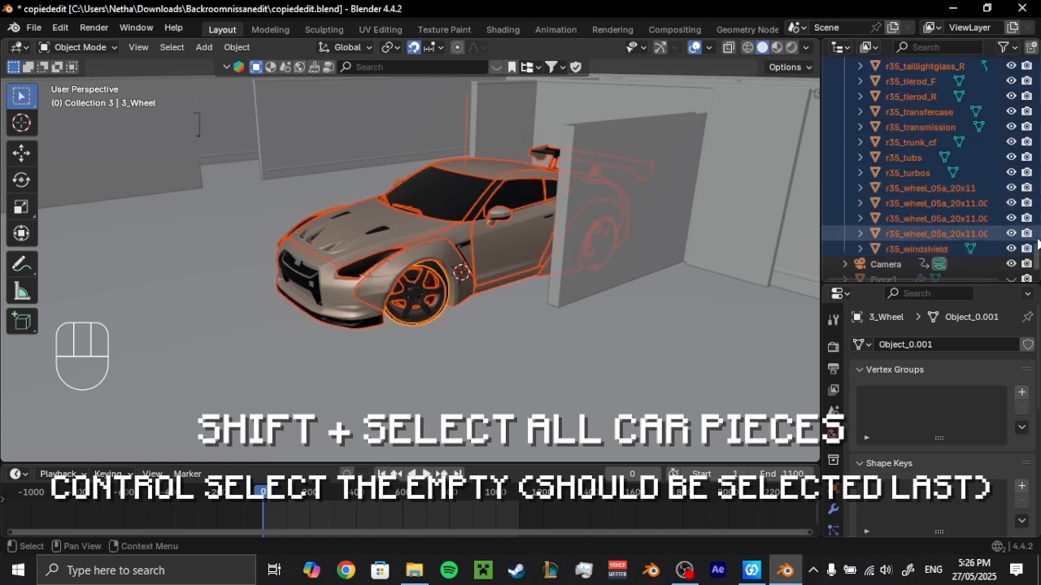
pyautogui.moveTo(1036, 252); pyautogui.dragTo(1029, 77)
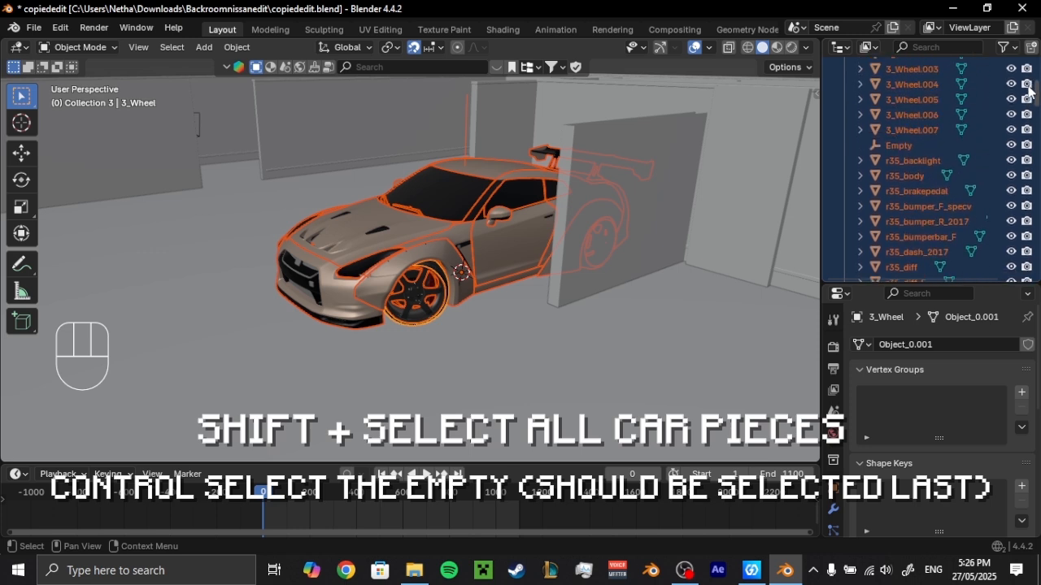
pyautogui.keyDown('ctrl'); pyautogui.click(905, 146); pyautogui.keyUp('ctrl')
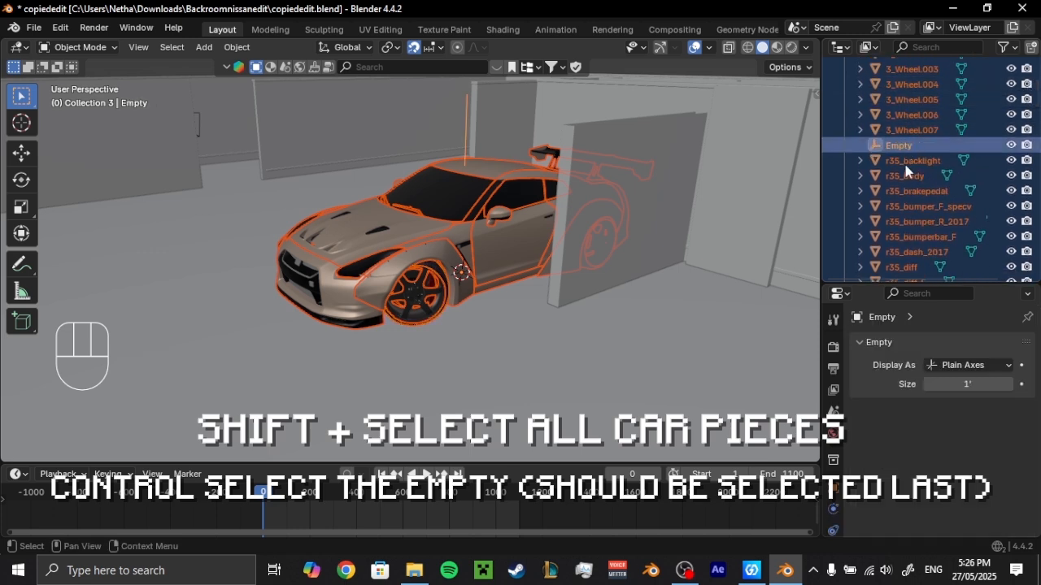
pyautogui.rightClick(459, 240)
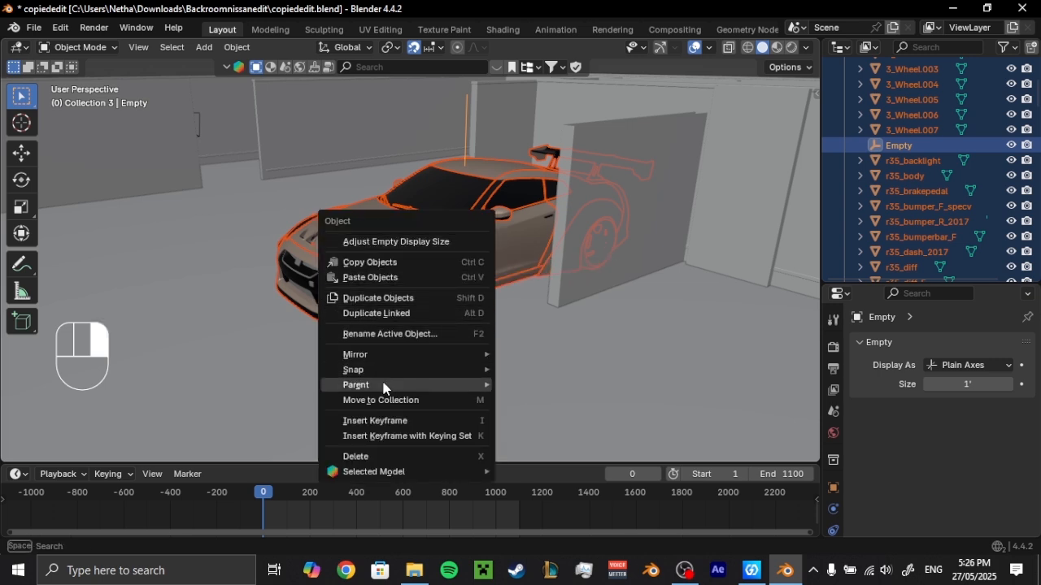
pyautogui.moveTo(382, 388)
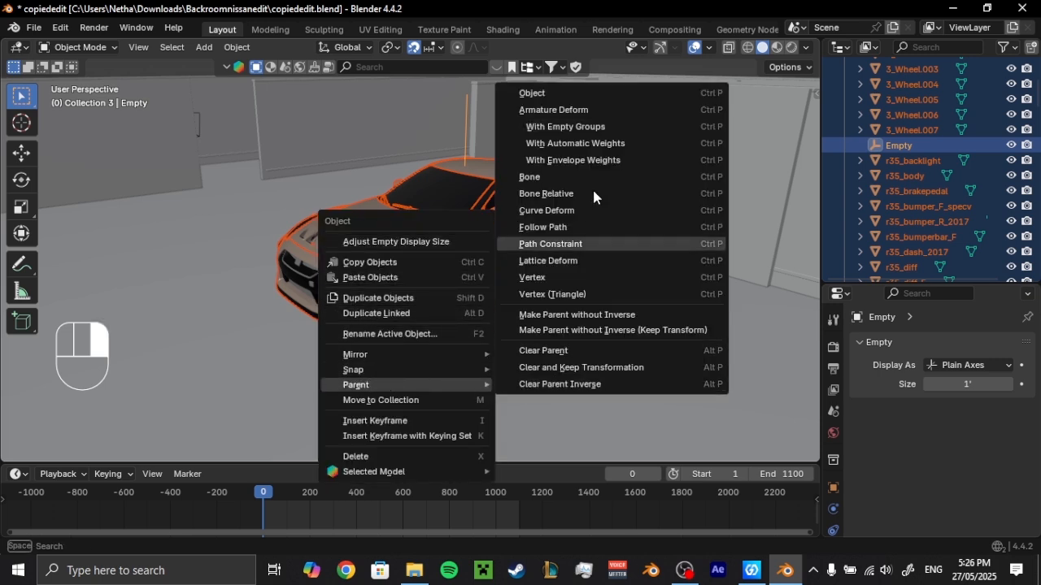
pyautogui.click(541, 94)
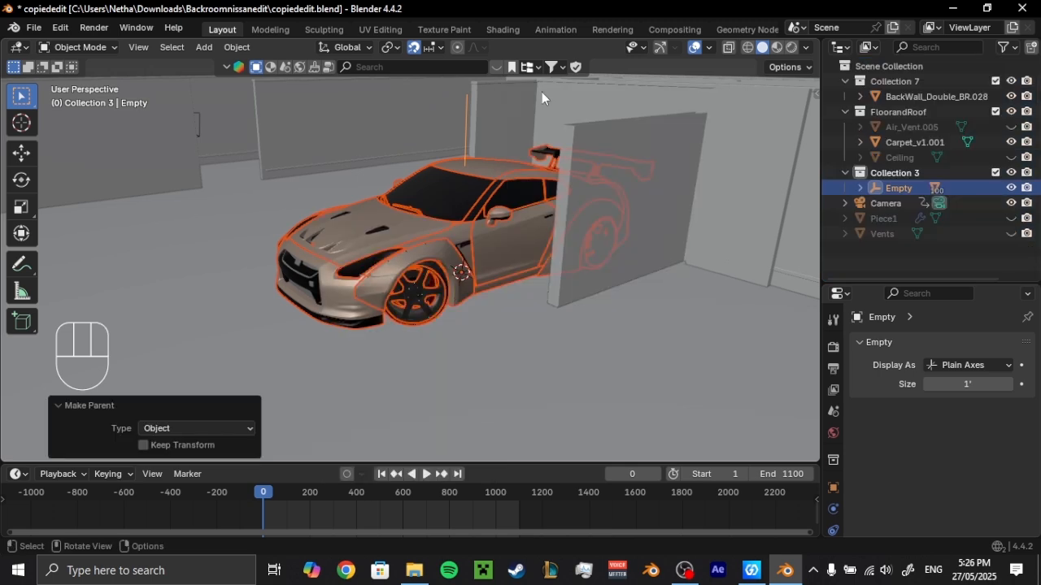
# - Select only the empty and try rotating the whole car with it
pyautogui.click(892, 191)
pyautogui.press('r')
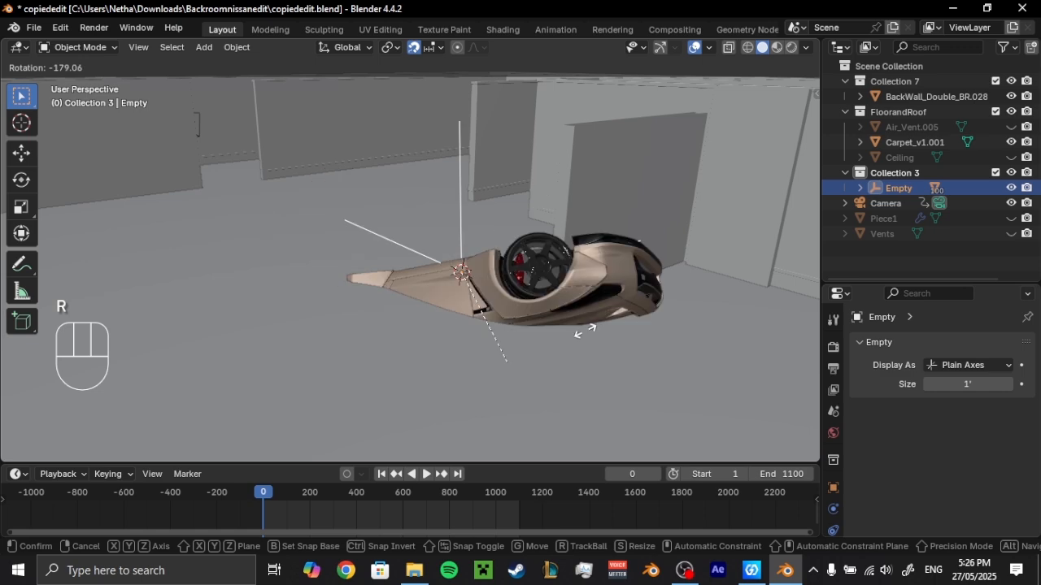
pyautogui.rightClick(591, 321)
pyautogui.scroll(-2, 531, 261)
pyautogui.scroll(-1, 506, 261)
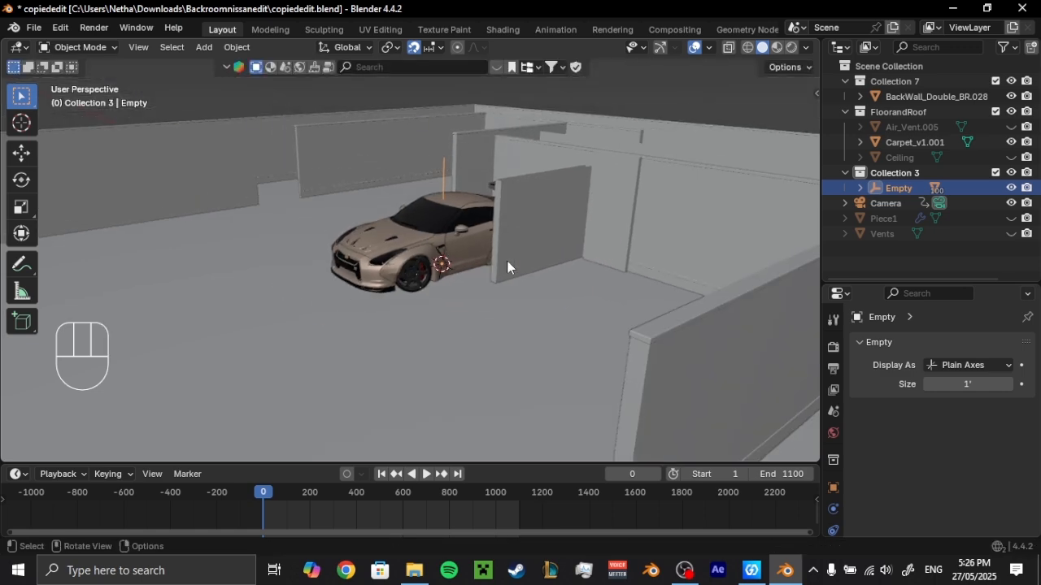
# - Scale the car's parent empty by about 0.882 and move it about -9' along Y, clear of the wall
pyautogui.press('g')
pyautogui.press('s')
pyautogui.click(567, 275)
pyautogui.press('g')
pyautogui.press('y')
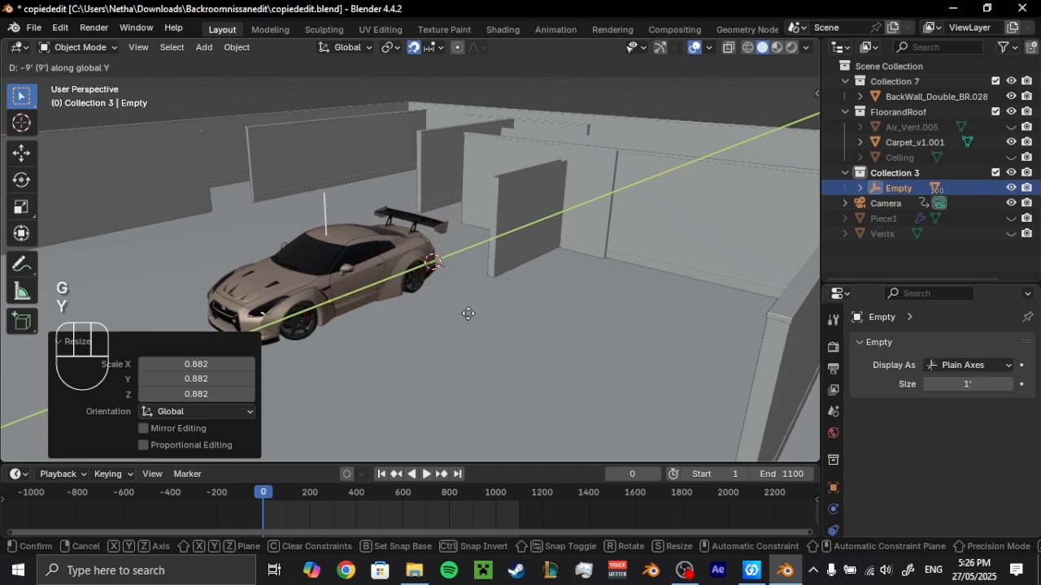
pyautogui.click(466, 314)
# - Select the near front wheel's rim and both 3_Wheel tyre parts, and clear their parent while keeping the transformation
pyautogui.scroll(2, 353, 326)
pyautogui.keyDown('shift'); pyautogui.moveTo(353, 326); pyautogui.dragTo(561, 280, button='middle'); pyautogui.keyUp('shift')
pyautogui.scroll(2, 498, 296)
pyautogui.scroll(1, 499, 294)
pyautogui.moveTo(561, 280); pyautogui.dragTo(384, 232, button='middle')
pyautogui.click(383, 232)
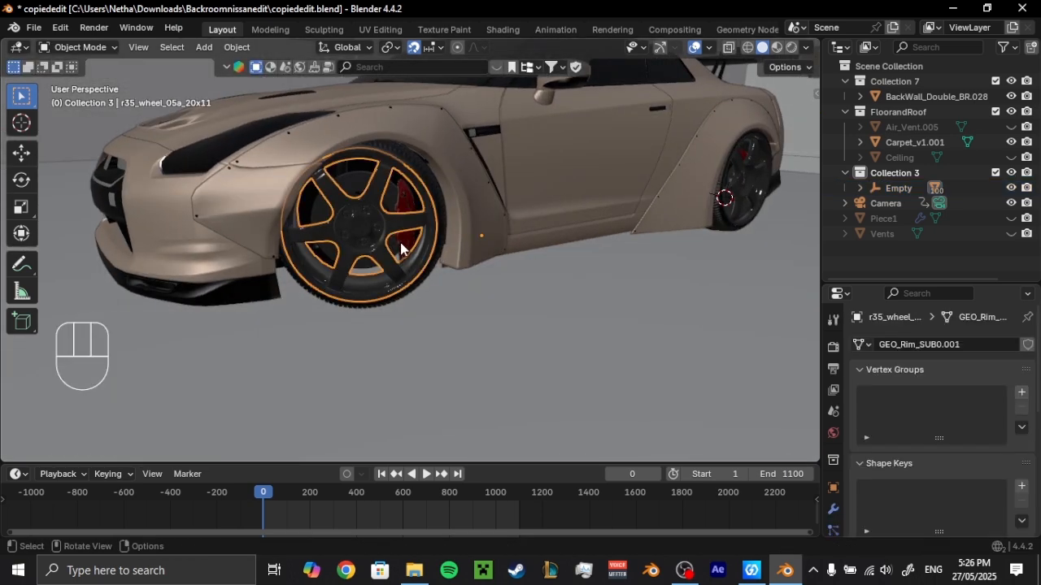
pyautogui.scroll(2, 431, 194)
pyautogui.keyDown('shift'); pyautogui.moveTo(469, 220); pyautogui.dragTo(499, 212, button='middle'); pyautogui.keyUp('shift')
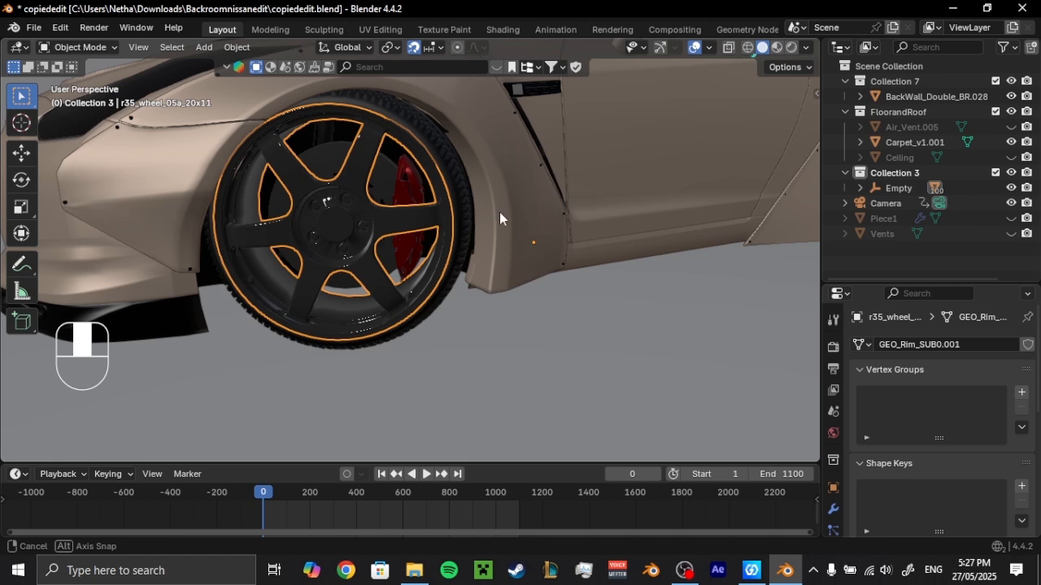
pyautogui.click(453, 162)
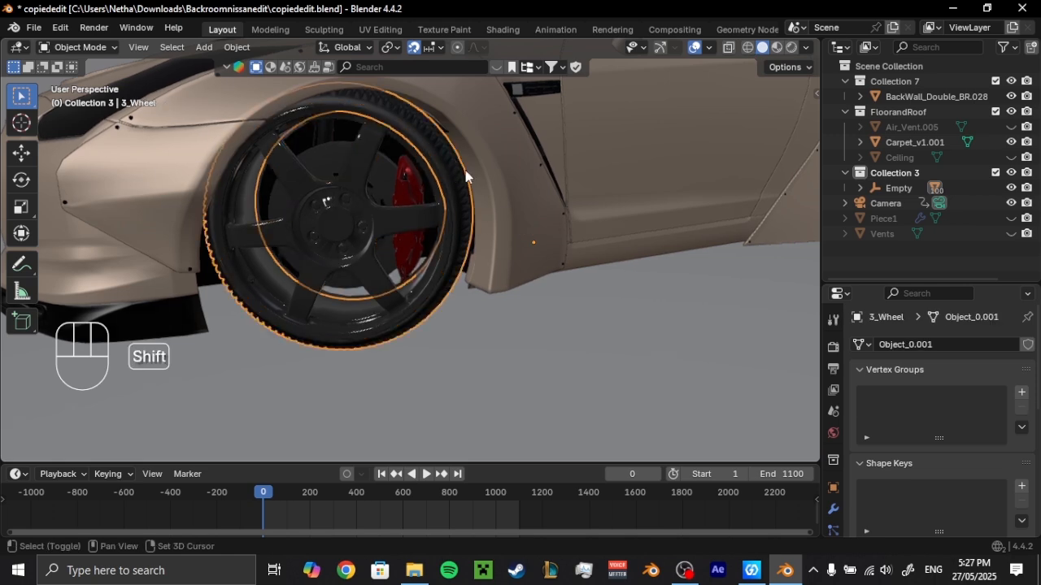
pyautogui.keyDown('shift'); pyautogui.click(363, 179); pyautogui.keyUp('shift')
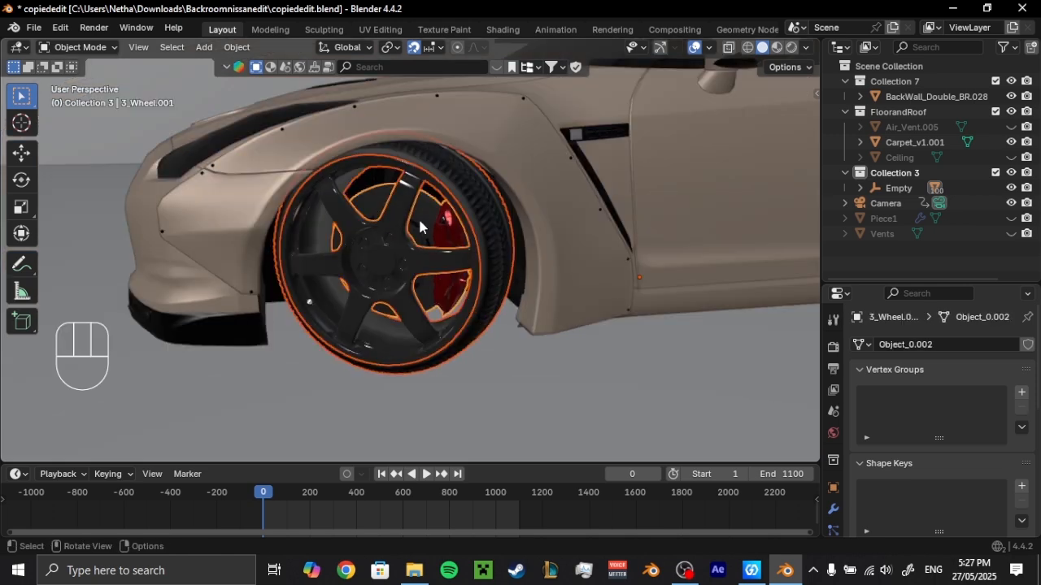
pyautogui.rightClick(418, 220)
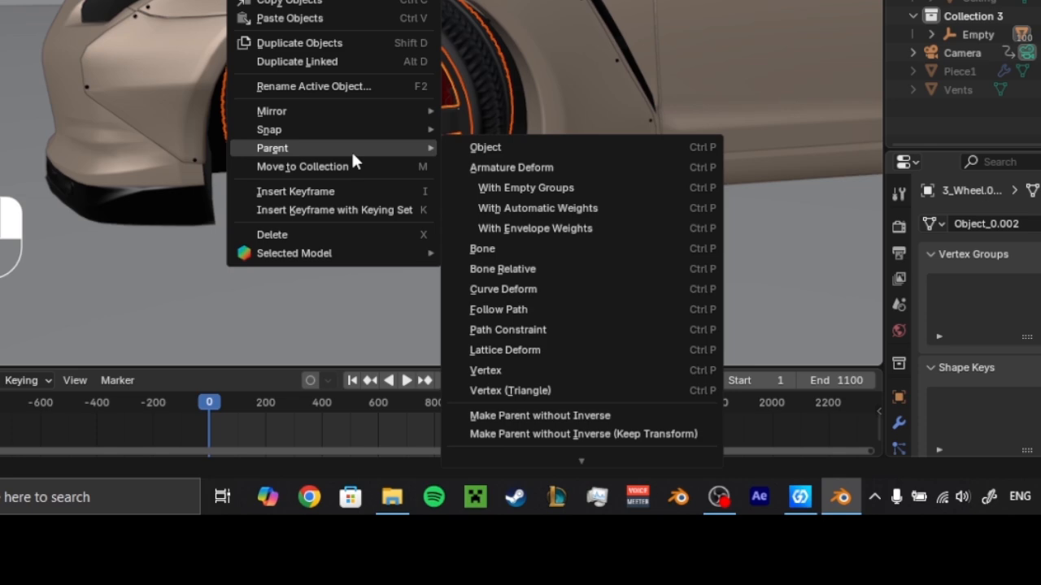
pyautogui.moveTo(584, 458)
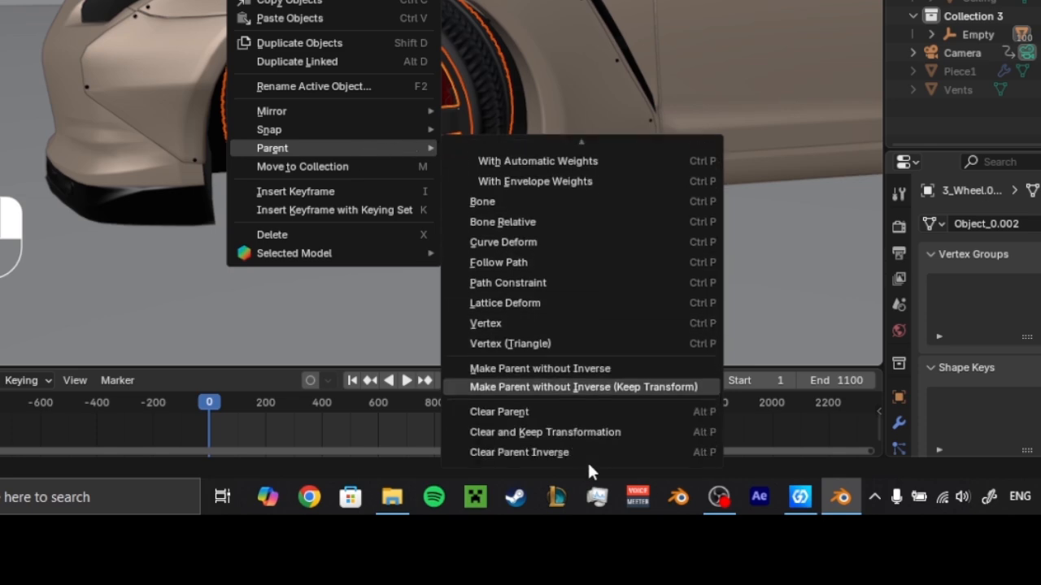
pyautogui.click(514, 432)
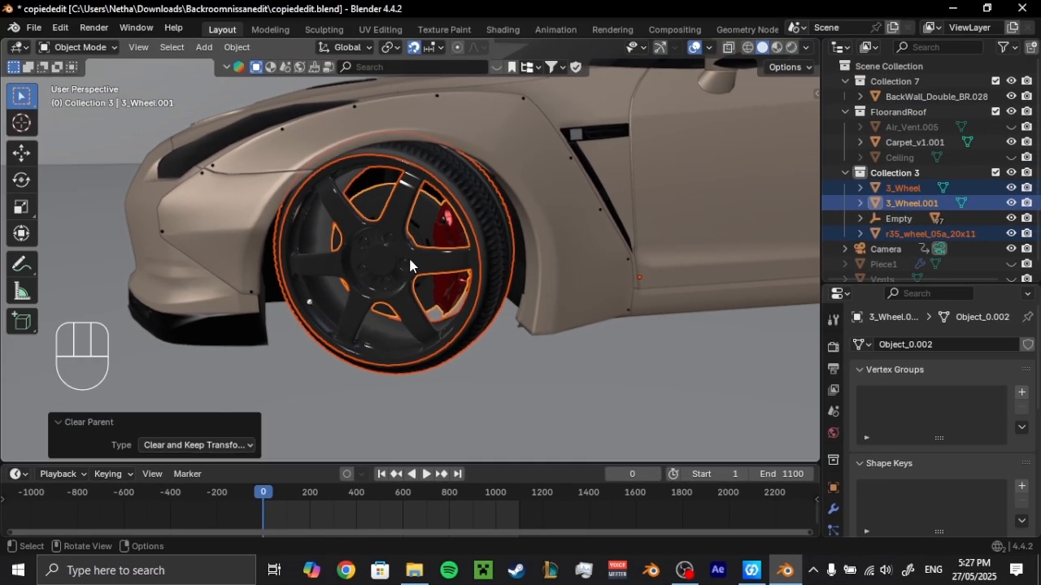
# - Set the origins of the detached front wheel's rim and both tyre parts to their geometry, and deselect them
pyautogui.rightClick(390, 123)
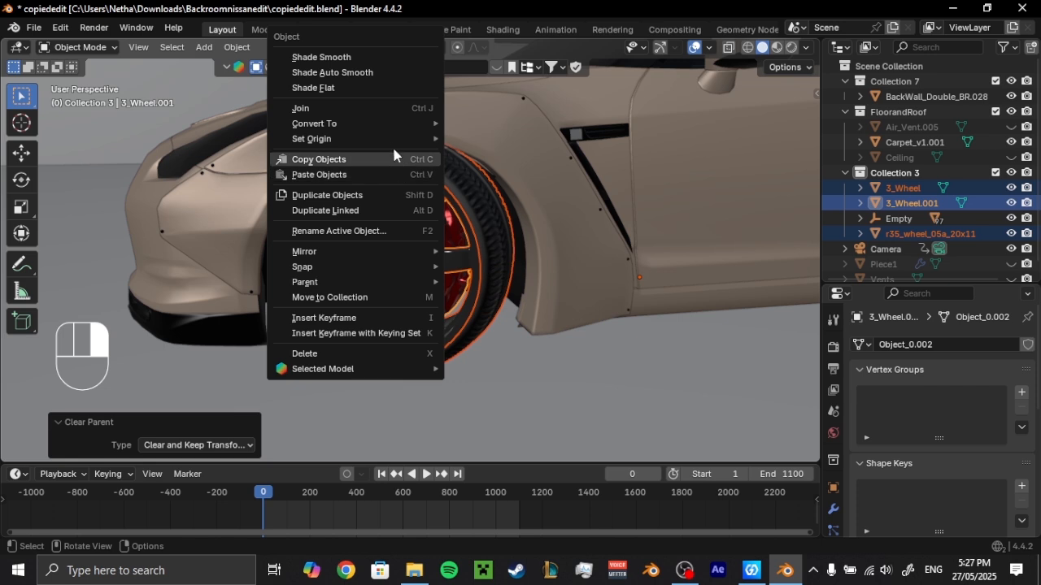
pyautogui.moveTo(310, 140)
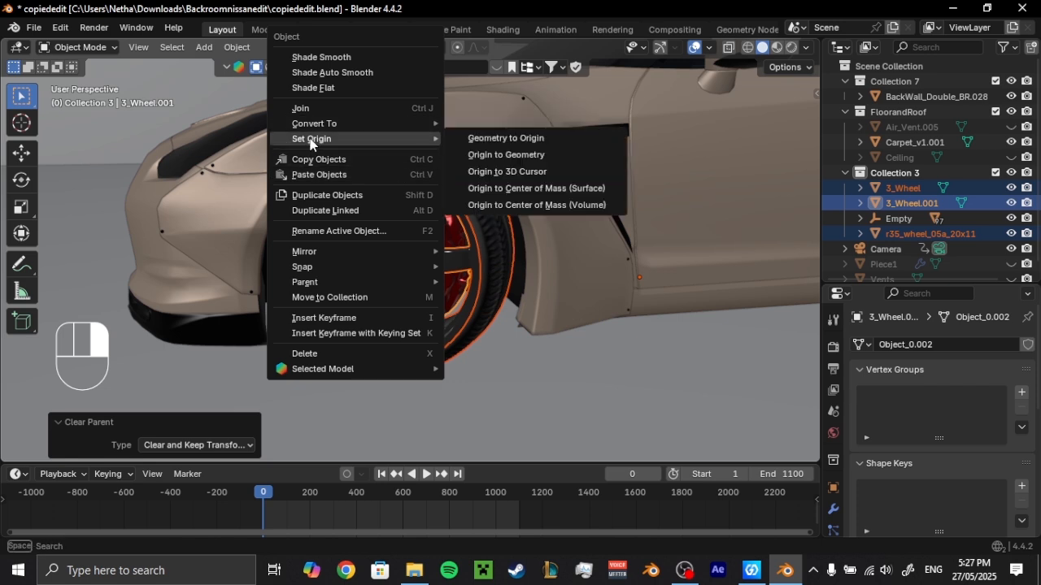
pyautogui.click(500, 154)
pyautogui.click(515, 379)
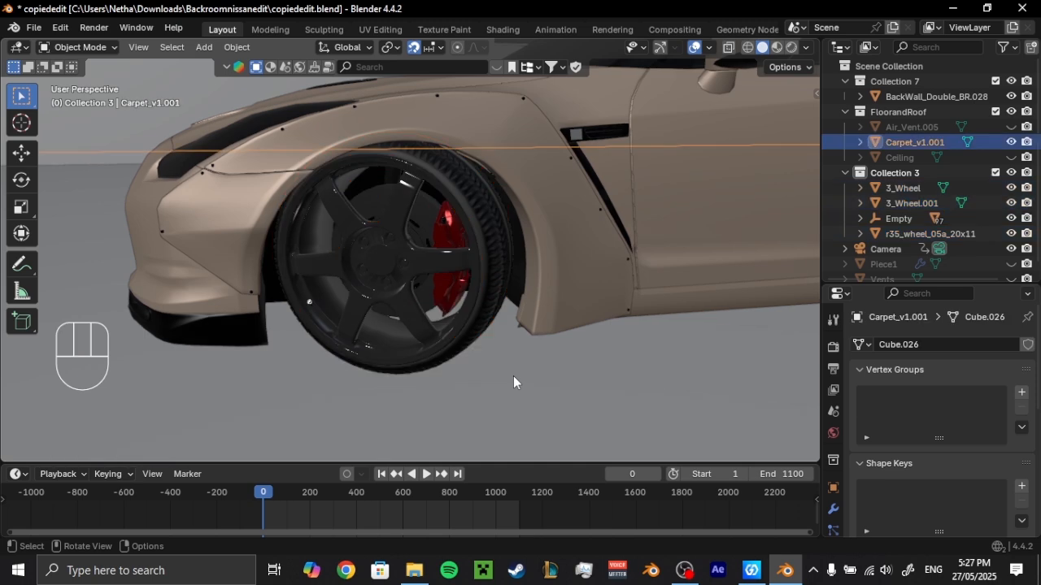
# - Select the front wheel's 3_Wheel tyre and snap the 3D cursor to its origin
pyautogui.click(496, 262)
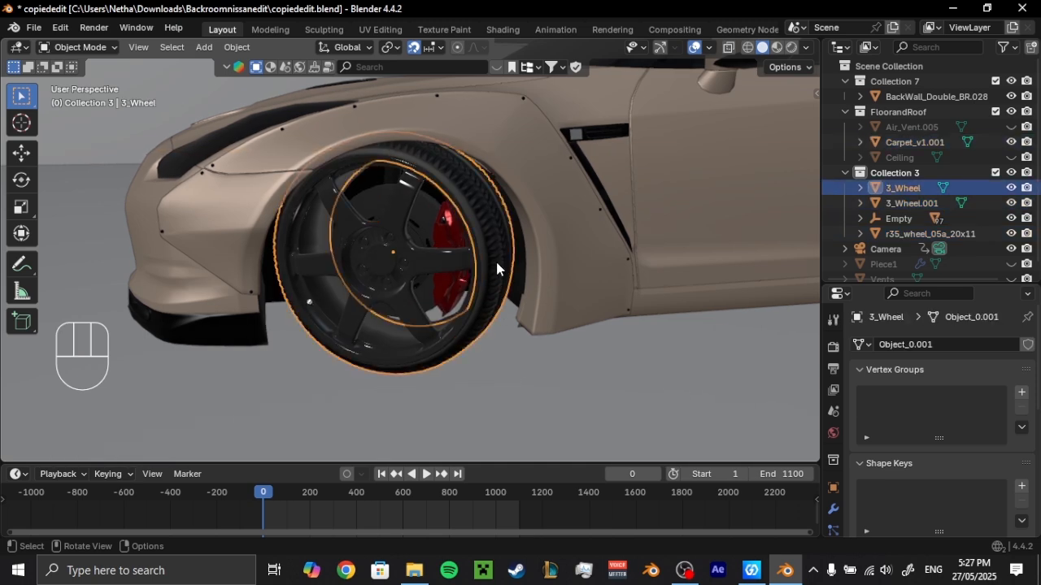
pyautogui.moveTo(497, 265); pyautogui.dragTo(490, 226, button='middle')
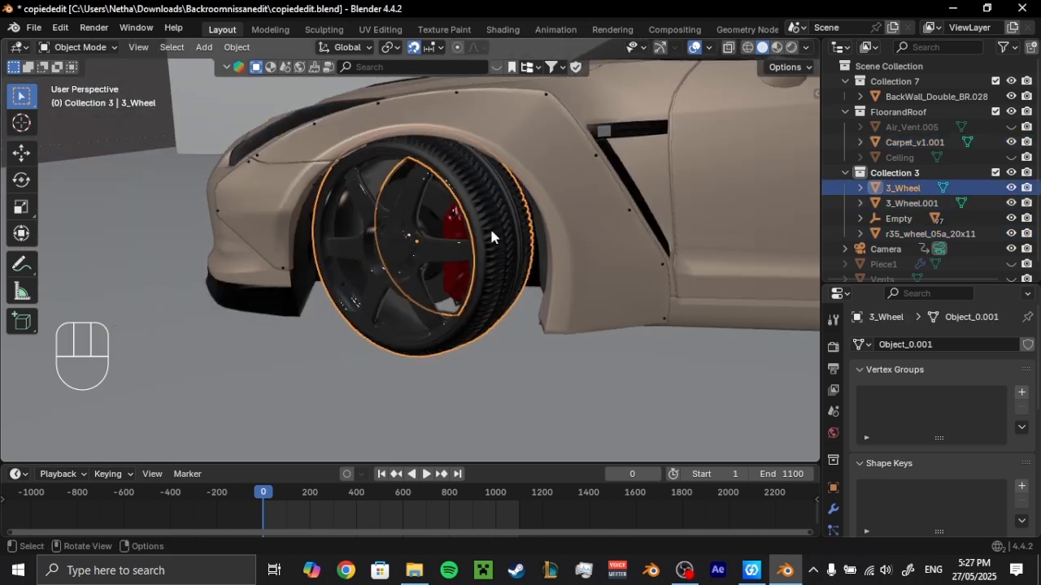
pyautogui.hotkey('shift', 's')
pyautogui.click(491, 321)
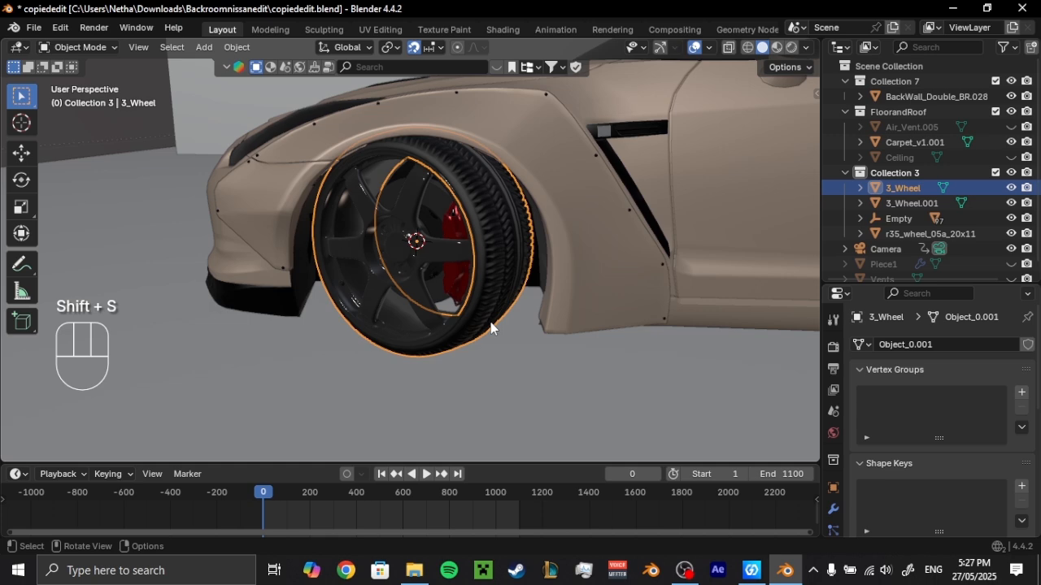
# - Add a Plain Axes empty at the 3D cursor in the front wheel's centre and scale it to extend past the tyre
pyautogui.hotkey('shift', 'a')
pyautogui.moveTo(450, 255)
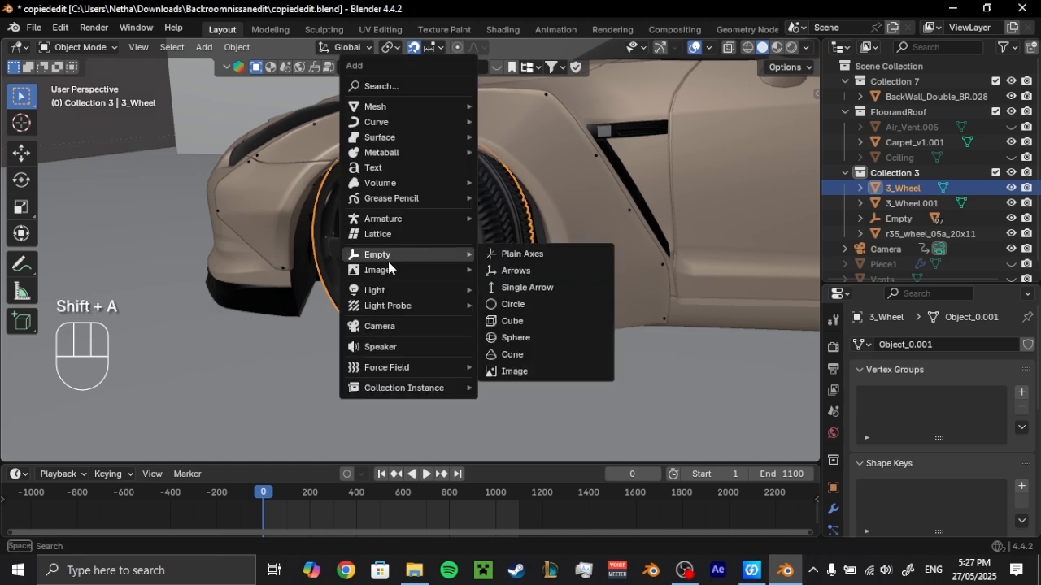
pyautogui.click(515, 254)
pyautogui.scroll(-2, 477, 271)
pyautogui.press('s')
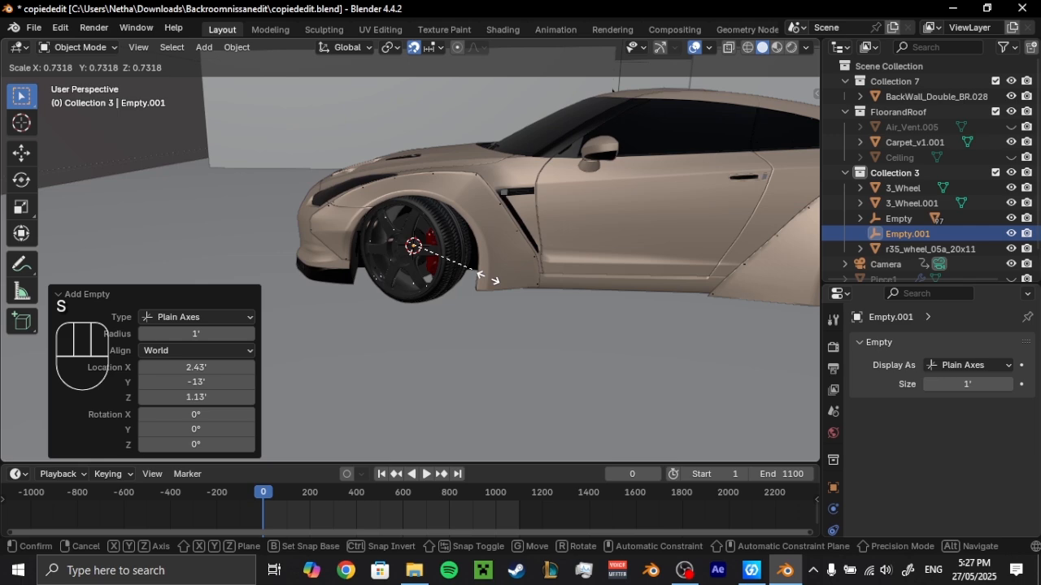
pyautogui.click(525, 296)
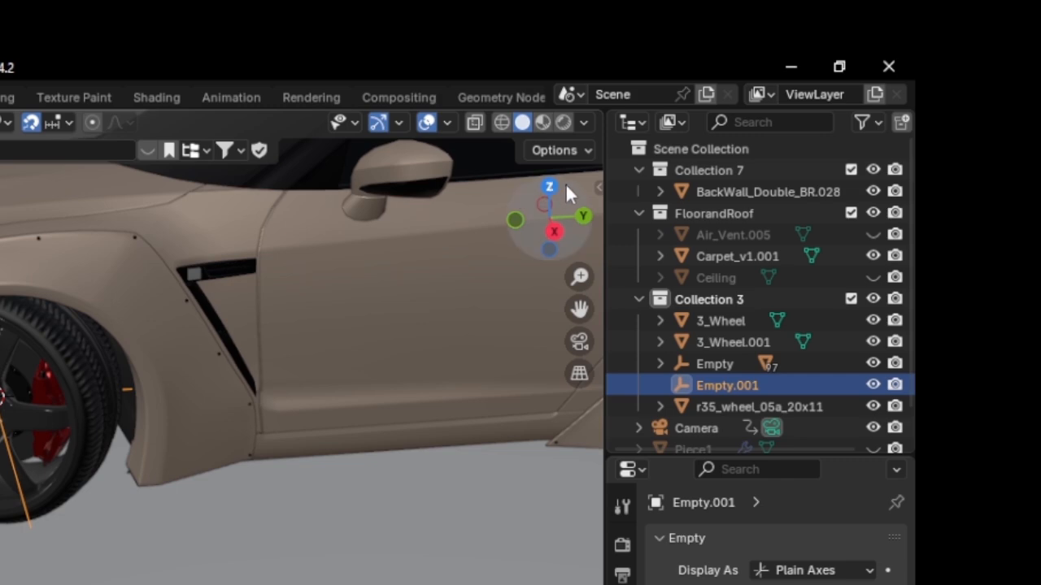
# - From the top view with X-ray on, rotate the wheel's empty about -29.6° around global Z to match the steered wheel
pyautogui.click(557, 186)
pyautogui.keyDown('shift'); pyautogui.moveTo(610, 257); pyautogui.dragTo(524, 226, button='middle'); pyautogui.keyUp('shift')
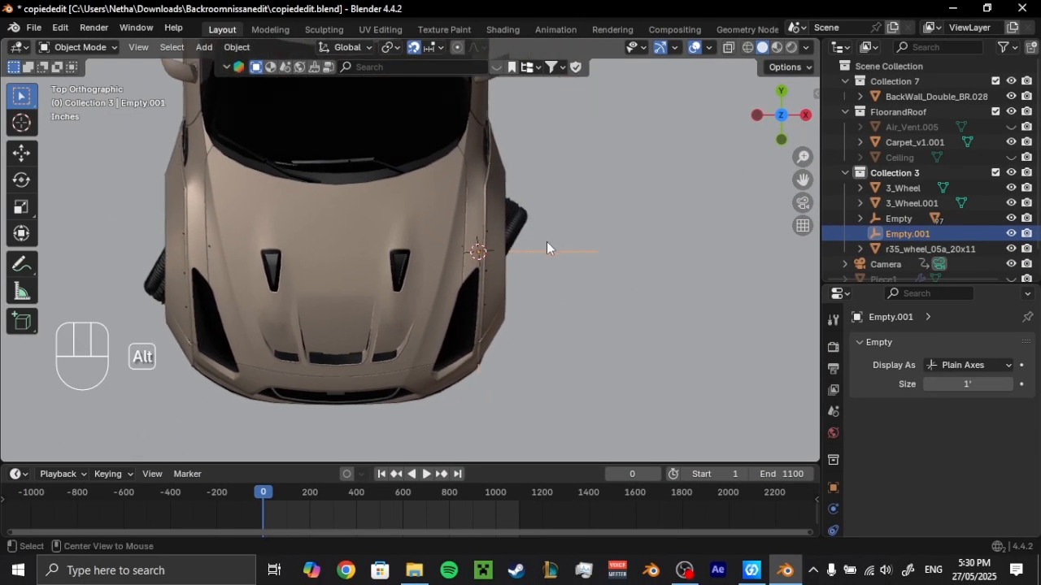
pyautogui.hotkey('alt', 'z')
pyautogui.scroll(4, 553, 257)
pyautogui.keyDown('shift'); pyautogui.moveTo(563, 261); pyautogui.dragTo(451, 269, button='middle'); pyautogui.keyUp('shift')
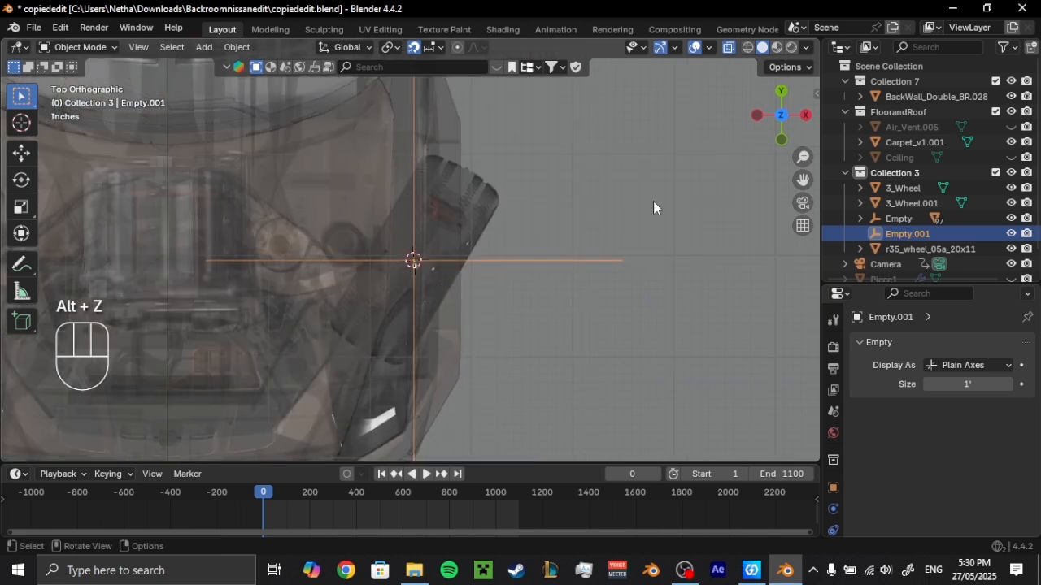
pyautogui.press('r')
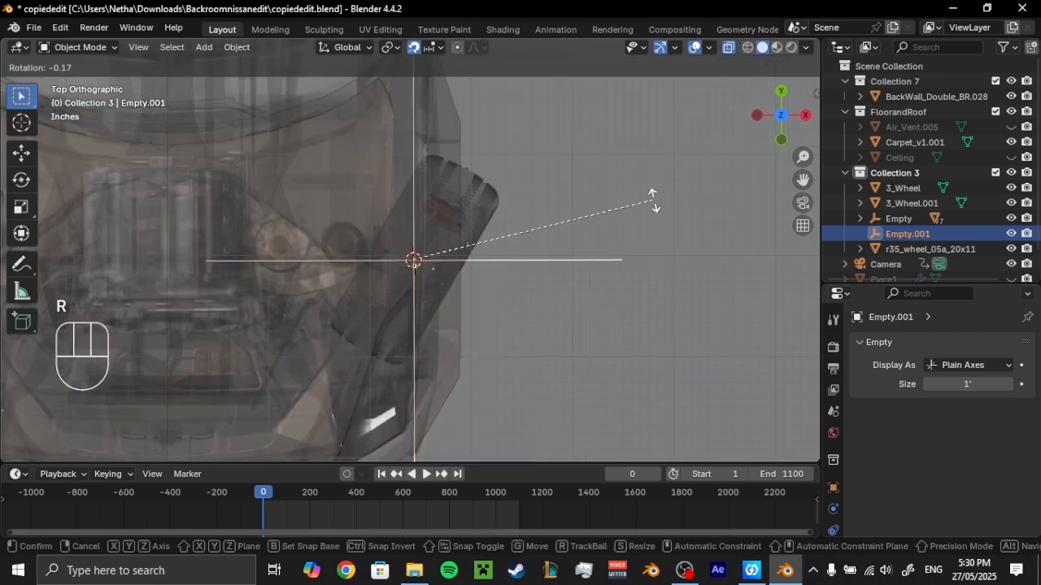
pyautogui.press('z')
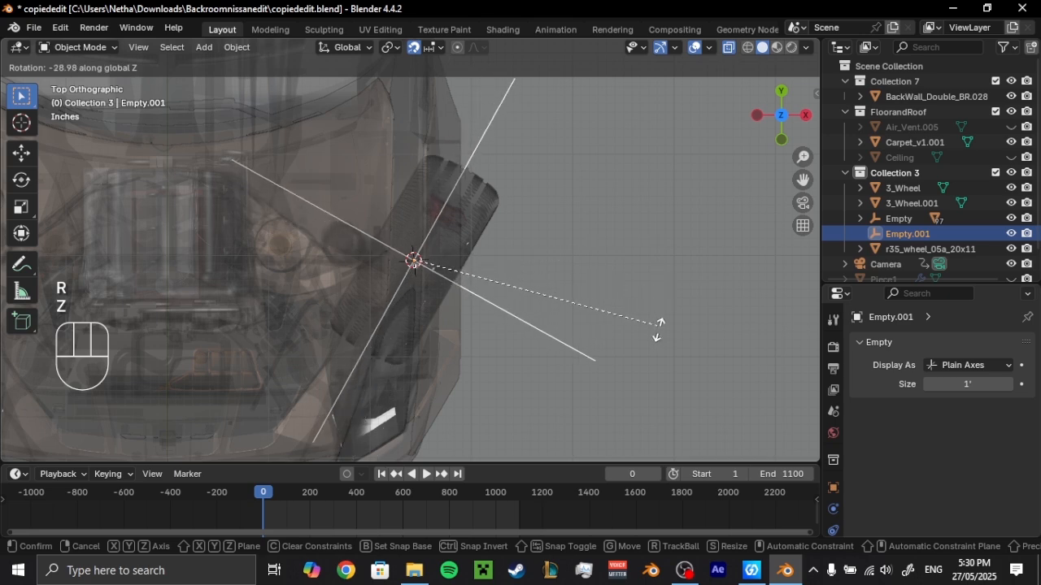
pyautogui.click(658, 332)
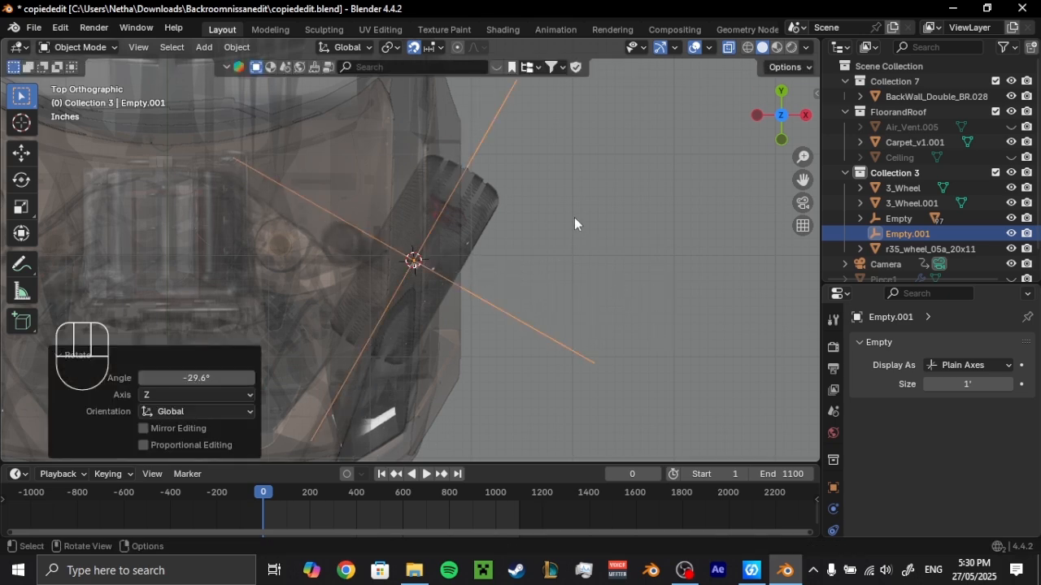
pyautogui.hotkey('alt', 'z')
# - Select the wheel's two tyre parts and rim, make the new wheel empty active, and parent them to it as Object
pyautogui.moveTo(540, 259); pyautogui.dragTo(504, 171, button='middle')
pyautogui.click(505, 173)
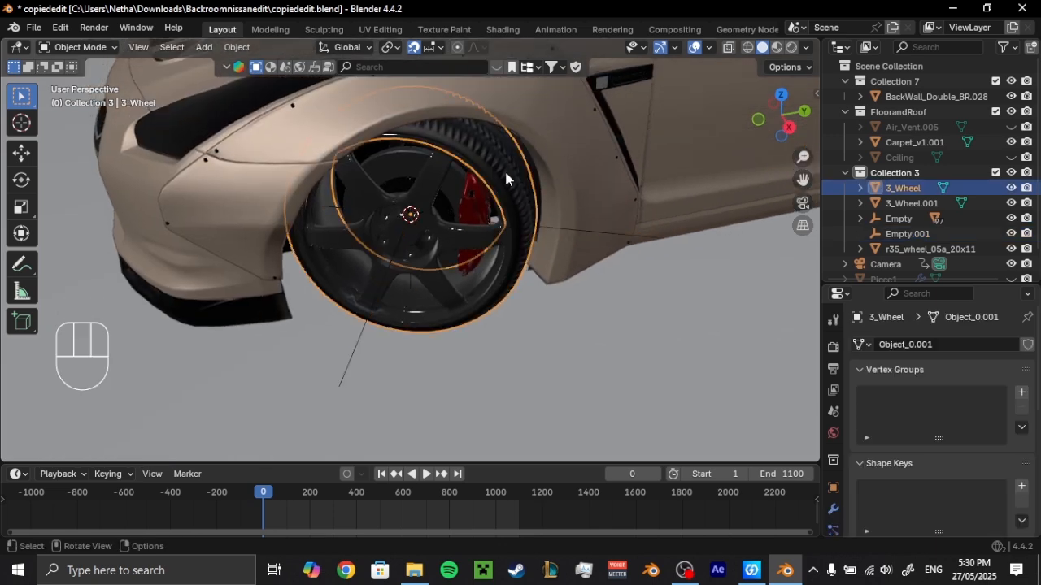
pyautogui.keyDown('shift'); pyautogui.click(429, 181); pyautogui.keyUp('shift')
pyautogui.keyDown('shift'); pyautogui.click(400, 165); pyautogui.keyUp('shift')
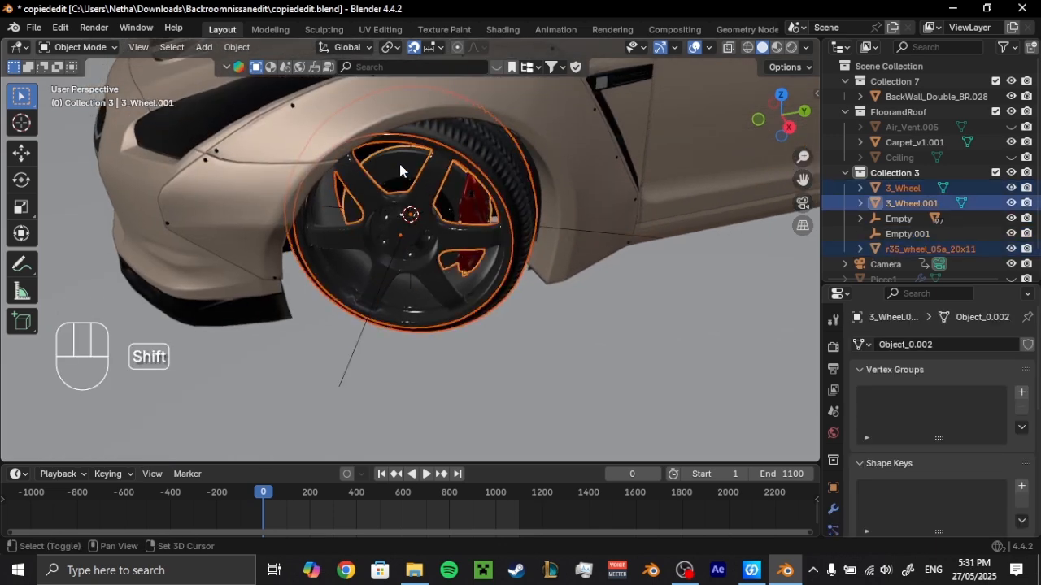
pyautogui.keyDown('shift'); pyautogui.click(361, 332); pyautogui.keyUp('shift')
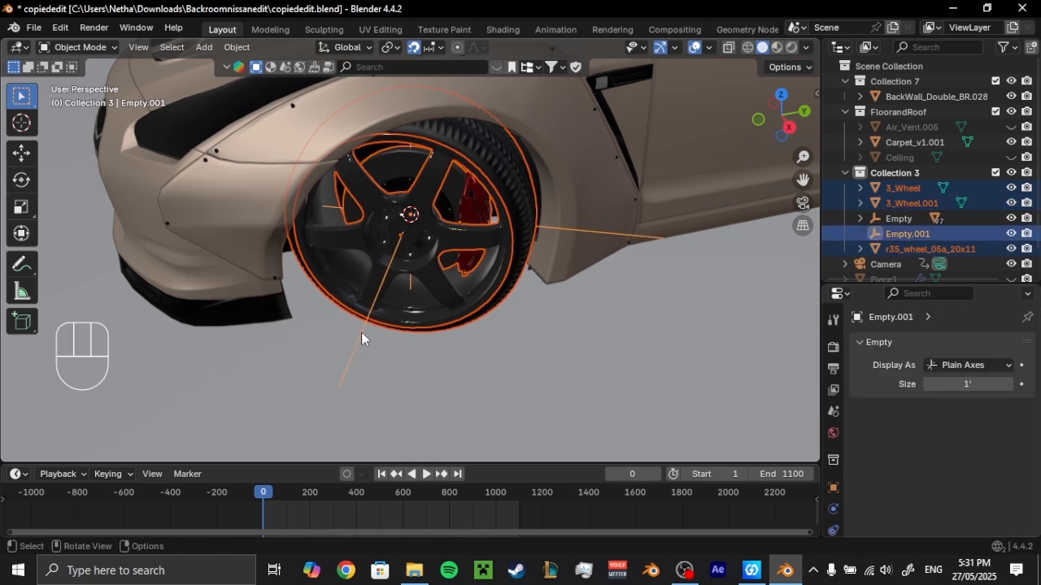
pyautogui.rightClick(382, 268)
pyautogui.moveTo(383, 268)
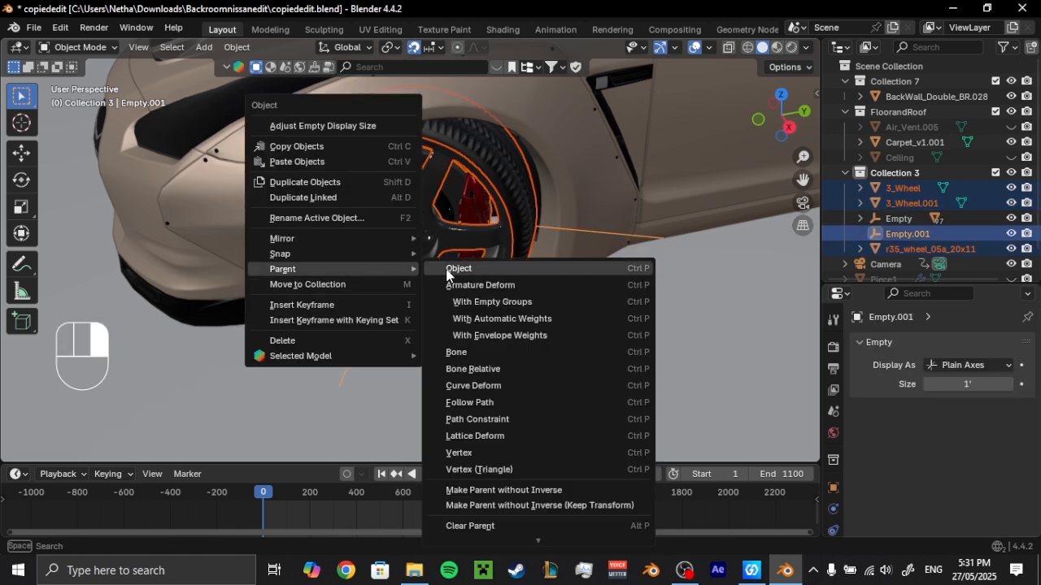
pyautogui.click(453, 268)
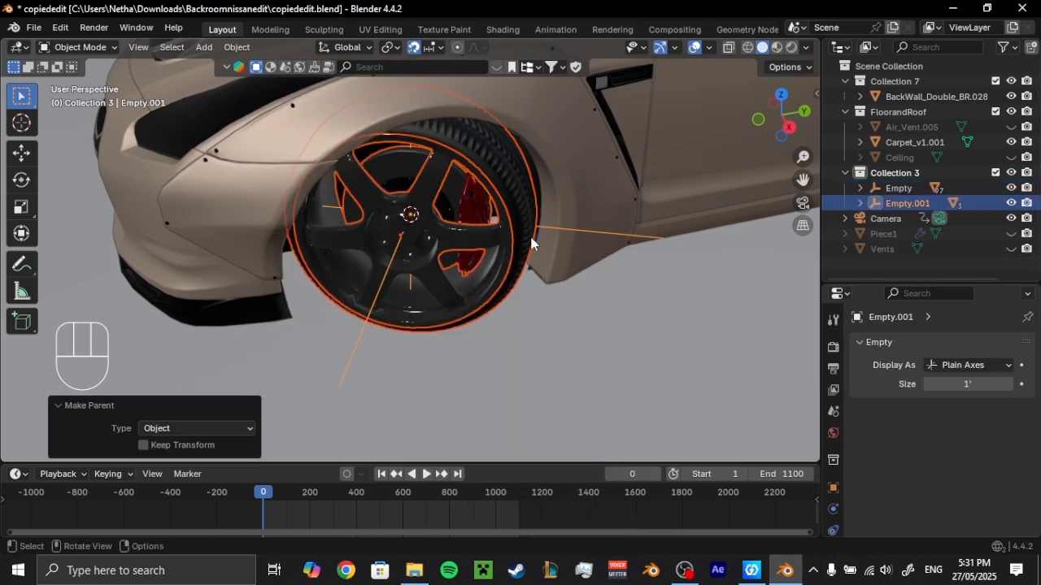
# - Select only the wheel's empty and rotate it about 24.8° around global Z to straighten the wheel
pyautogui.click(360, 345)
pyautogui.press('r')
pyautogui.press('z')
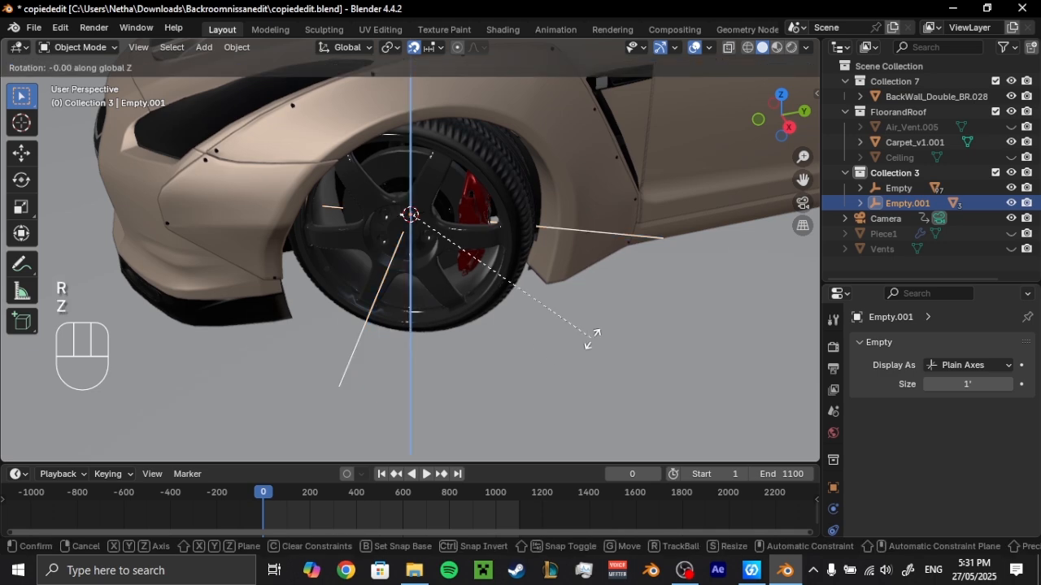
pyautogui.click(639, 253)
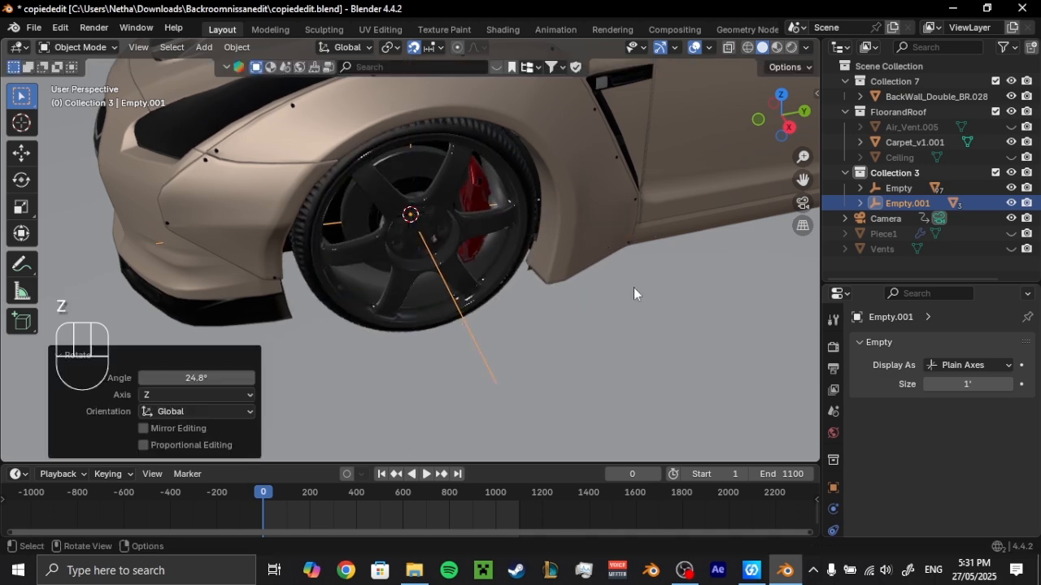
# - Fine-tune the wheel's alignment with the car in top X-ray view by rotating its empty about 5.09° around global Z
pyautogui.moveTo(633, 287); pyautogui.dragTo(753, 339, button='middle')
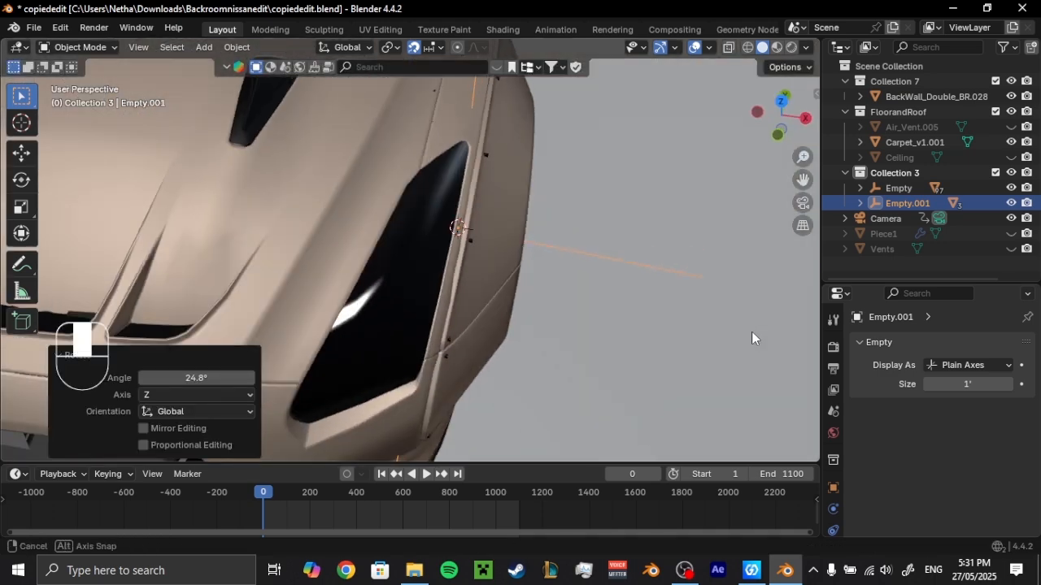
pyautogui.click(782, 100)
pyautogui.hotkey('alt', 'z')
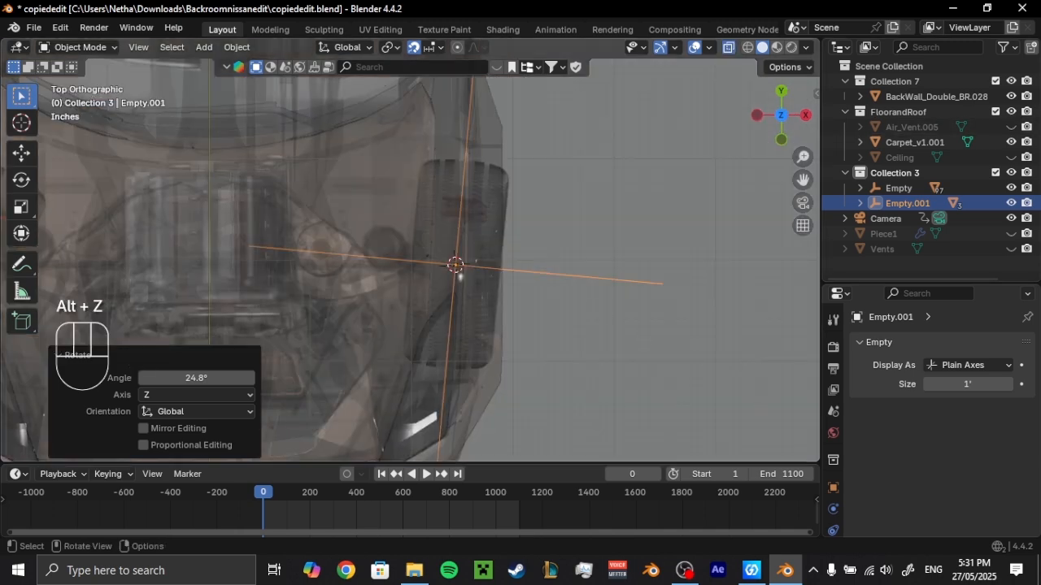
pyautogui.press('r')
pyautogui.press('z')
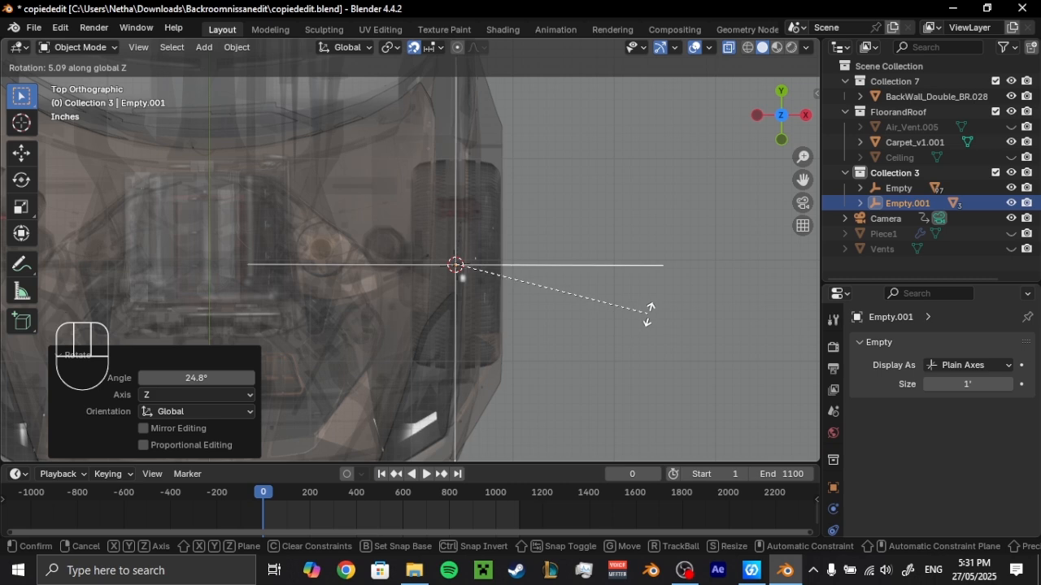
pyautogui.click(648, 315)
pyautogui.moveTo(648, 313); pyautogui.dragTo(478, 175, button='middle')
pyautogui.hotkey('alt', 'z')
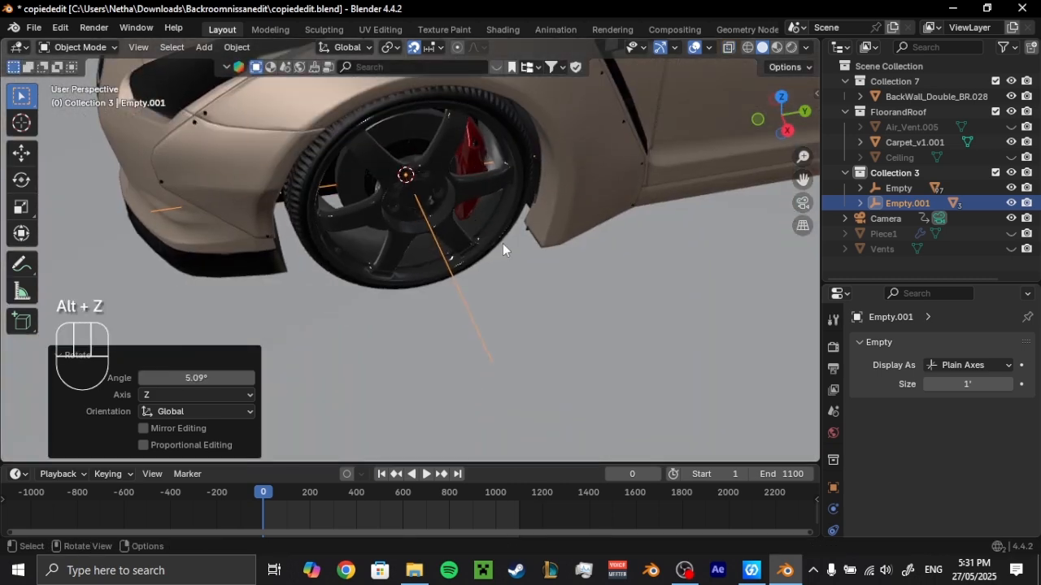
# - Try spinning the front wheel around the global X axis with its empty
pyautogui.scroll(-4, 520, 243)
pyautogui.moveTo(527, 244); pyautogui.dragTo(527, 236, button='middle')
pyautogui.press('r')
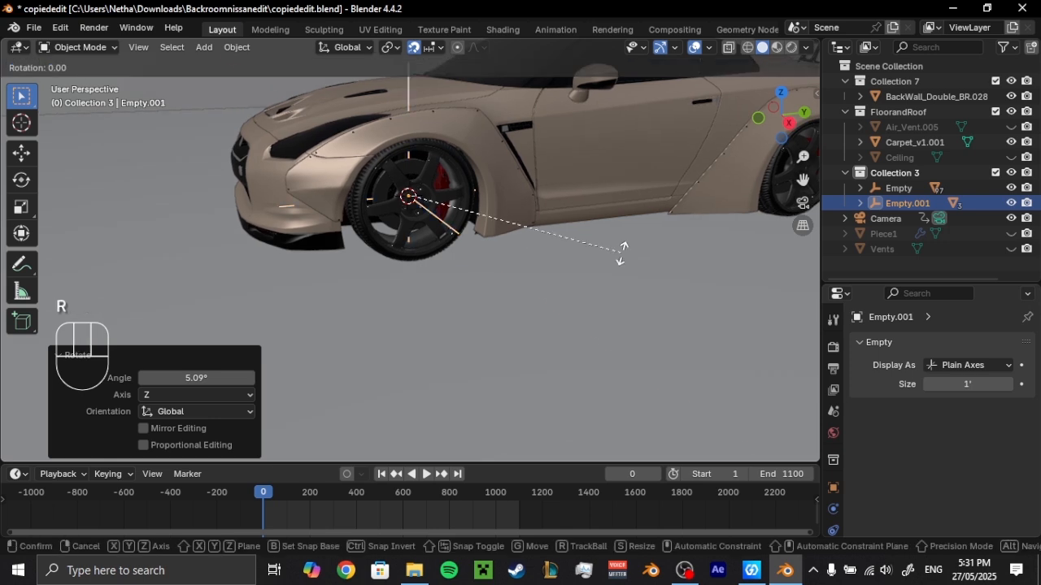
pyautogui.press('x')
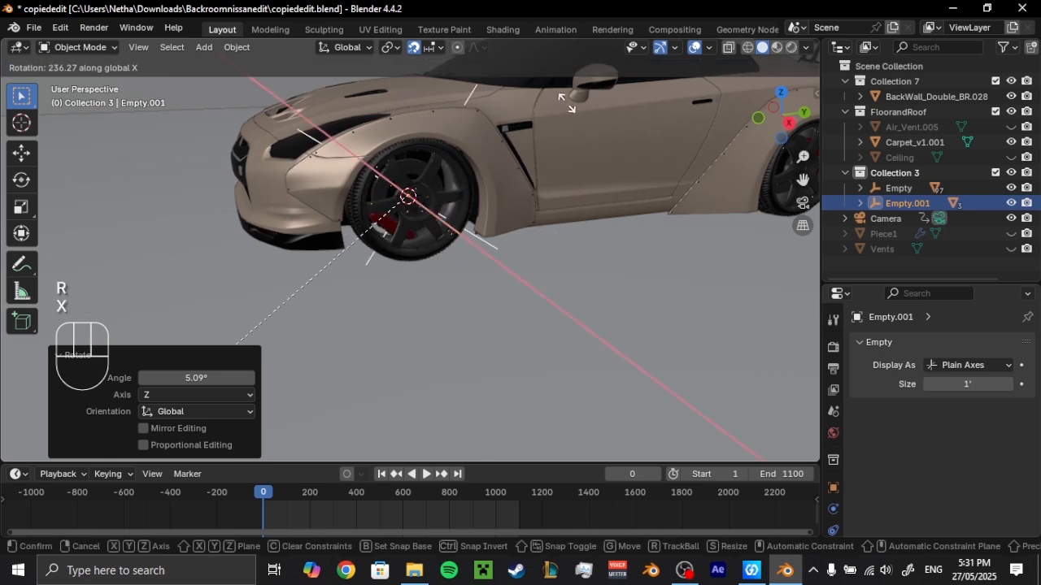
pyautogui.rightClick(341, 110)
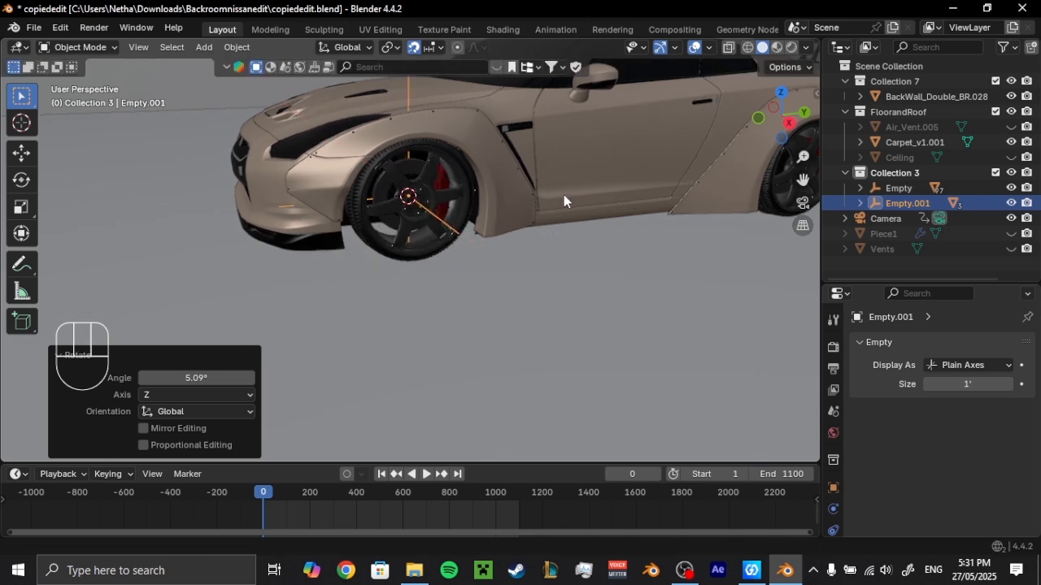
# - Rename the wheel's empty to LeftFront and save the file
pyautogui.doubleClick(901, 202)
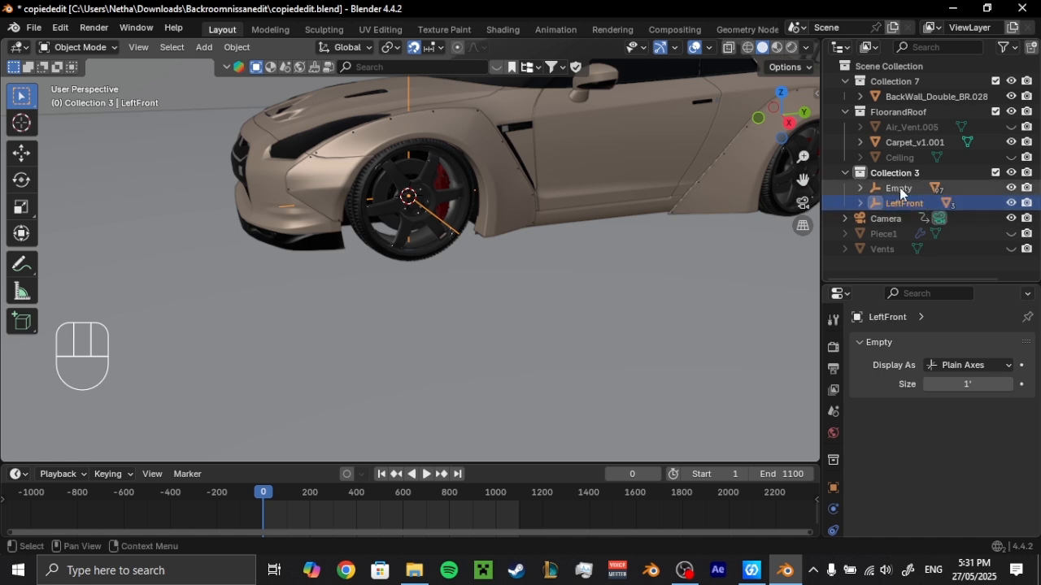
pyautogui.scroll(-1, 651, 190)
pyautogui.keyDown('shift'); pyautogui.moveTo(647, 184); pyautogui.dragTo(524, 243, button='middle'); pyautogui.keyUp('shift')
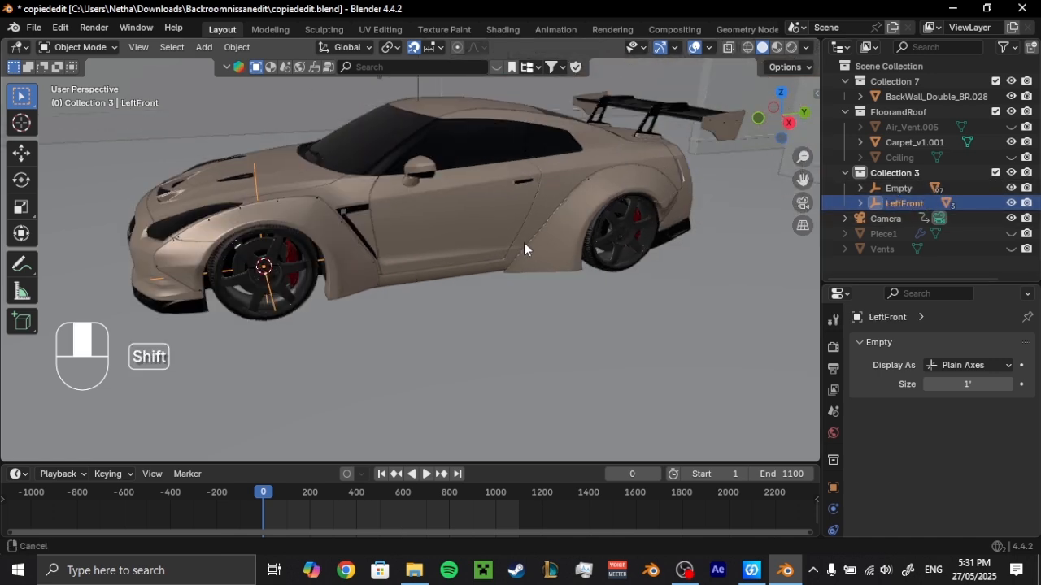
pyautogui.moveTo(393, 239); pyautogui.dragTo(691, 235, button='middle')
pyautogui.hotkey('ctrl', 's')
# - Select the opposite front wheel's rim and both tyre parts, and clear their parent while keeping the transformation
pyautogui.scroll(-1, 496, 256)
pyautogui.keyDown('shift'); pyautogui.moveTo(496, 256); pyautogui.dragTo(581, 134, button='middle'); pyautogui.keyUp('shift')
pyautogui.click(553, 205)
pyautogui.scroll(2, 553, 205)
pyautogui.keyDown('shift'); pyautogui.moveTo(553, 204); pyautogui.dragTo(610, 232, button='middle'); pyautogui.keyUp('shift')
pyautogui.scroll(1, 610, 232)
pyautogui.keyDown('shift'); pyautogui.moveTo(610, 232); pyautogui.dragTo(587, 238, button='middle'); pyautogui.keyUp('shift')
pyautogui.keyDown('shift'); pyautogui.click(542, 212); pyautogui.keyUp('shift')
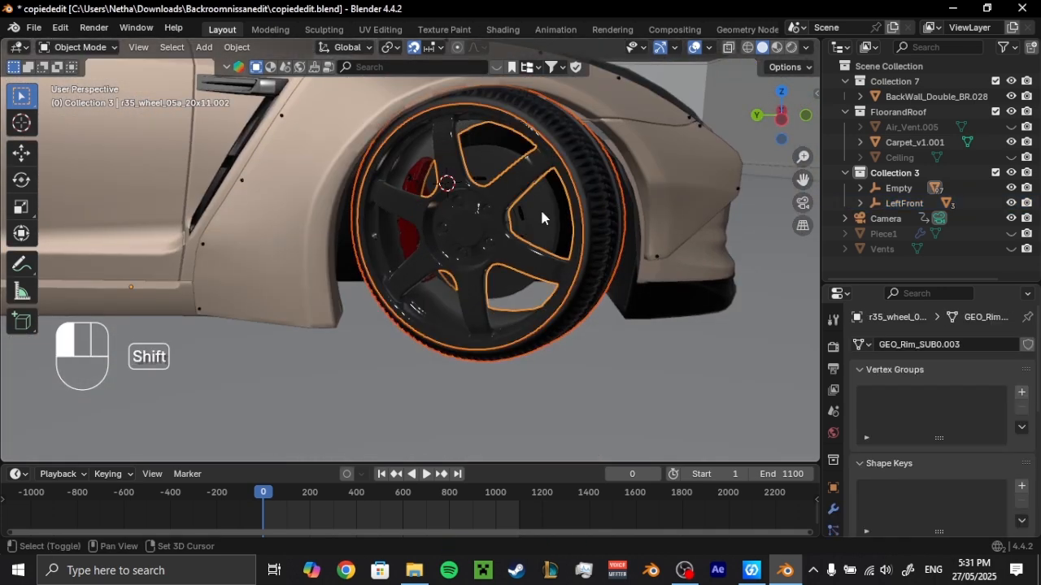
pyautogui.rightClick(435, 282)
pyautogui.moveTo(434, 282)
pyautogui.click(585, 513)
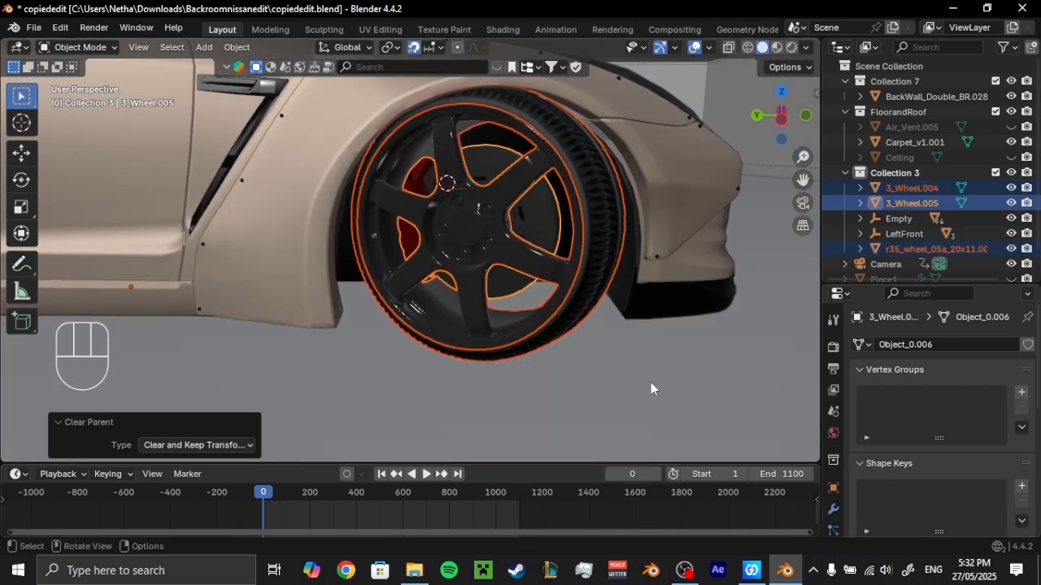
# - Set the origins of the opposite front wheel's rim and tyre parts to their geometry
pyautogui.rightClick(504, 226)
pyautogui.moveTo(455, 139)
pyautogui.click(586, 155)
# - Snap the 3D cursor to the 3_Wheel.004 tyre and add a Plain Axes empty there
pyautogui.click(585, 295)
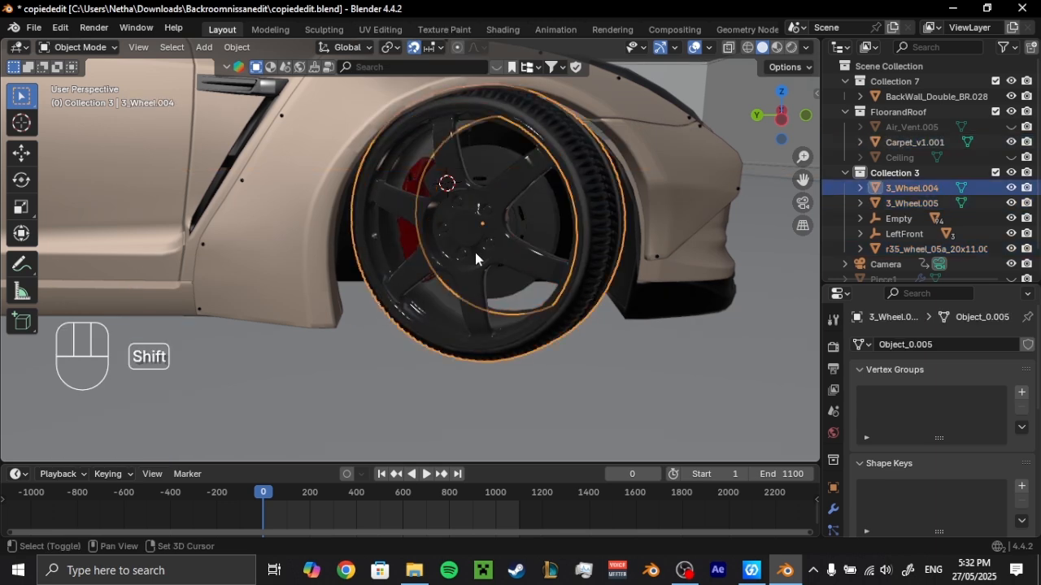
pyautogui.hotkey('shift', 's')
pyautogui.click(470, 341)
pyautogui.moveTo(494, 214); pyautogui.dragTo(499, 235, button='middle')
pyautogui.hotkey('shift', 'a')
pyautogui.moveTo(455, 235)
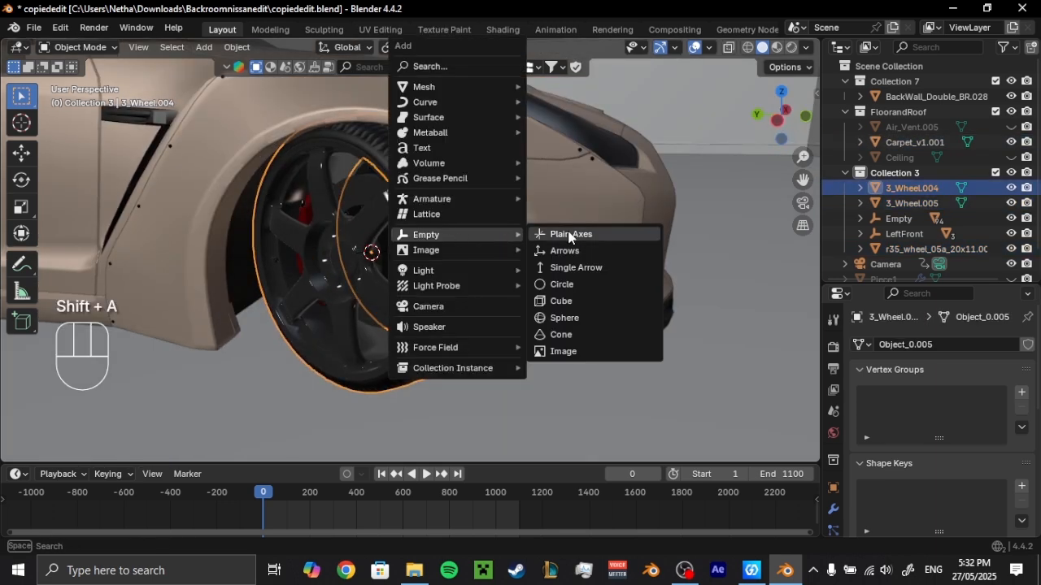
pyautogui.click(568, 234)
# - Scale up the new empty about 1.85 times and again by about 1.1, viewed from above with X-ray on
pyautogui.click(781, 92)
pyautogui.hotkey('alt', 'z')
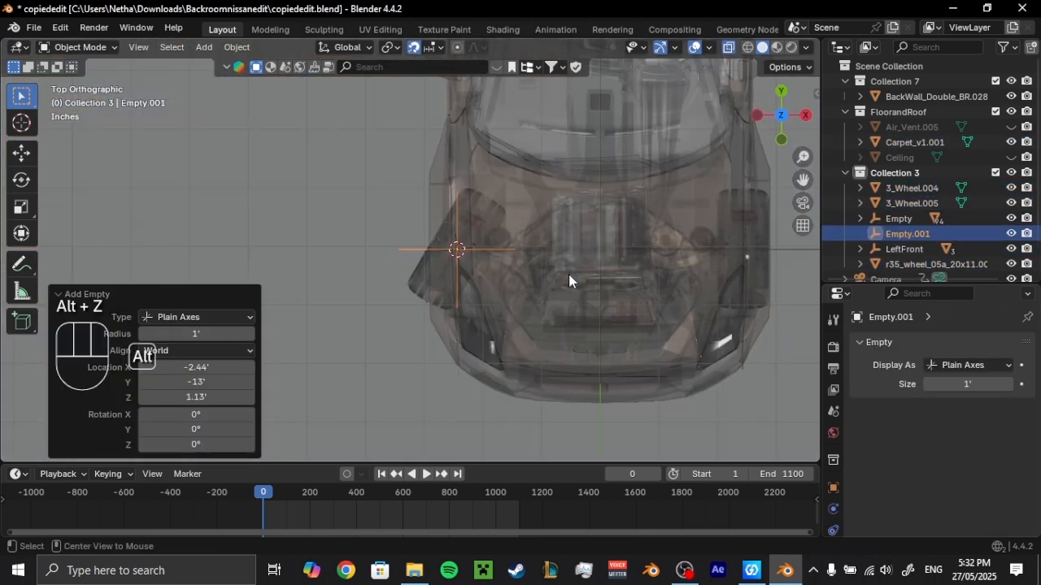
pyautogui.press('s')
pyautogui.click(714, 307)
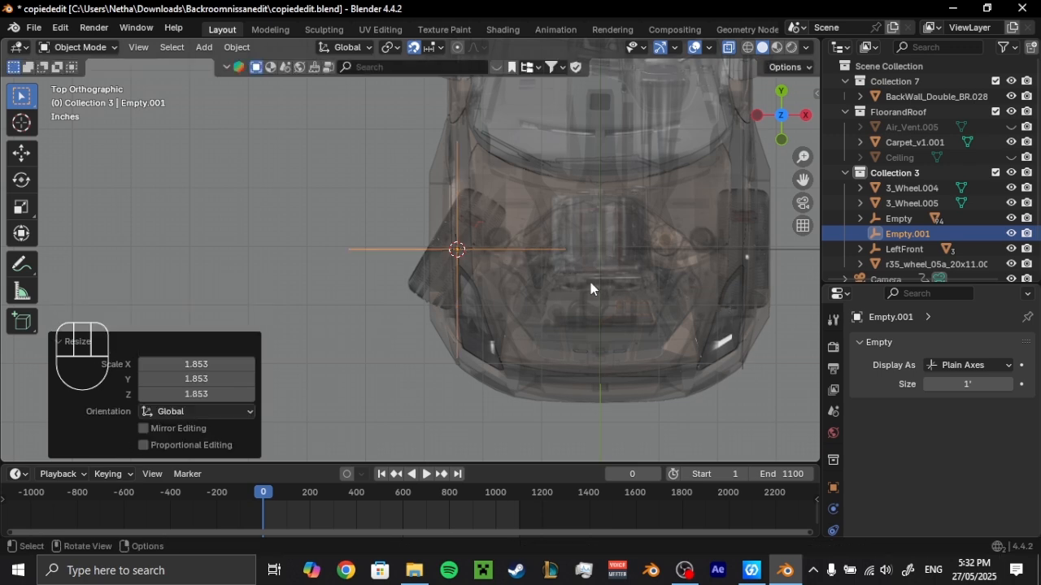
pyautogui.press('s')
pyautogui.click(604, 285)
# - Rotate the new empty by -30° around the global Z axis to align it with the turned front wheel
pyautogui.scroll(1, 630, 281)
pyautogui.press('r')
pyautogui.press('z')
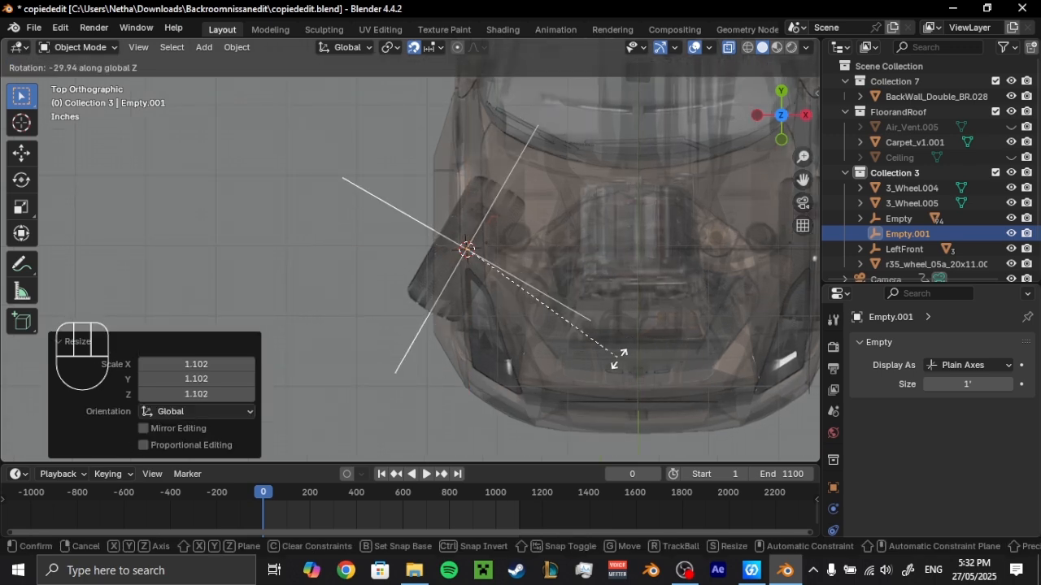
pyautogui.click(621, 353)
pyautogui.write('-30')
pyautogui.press('Return')
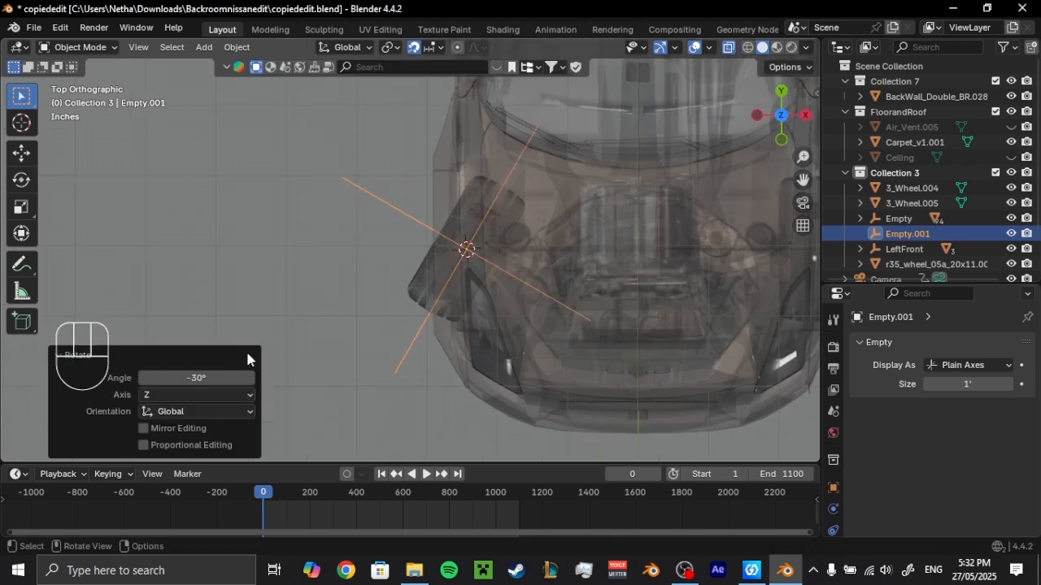
# - Parent the turned front wheel's rim and both 3_Wheel parts to the new empty with the Object option
pyautogui.hotkey('alt', 'z')
pyautogui.moveTo(455, 203); pyautogui.dragTo(525, 307, button='middle')
pyautogui.click(442, 204)
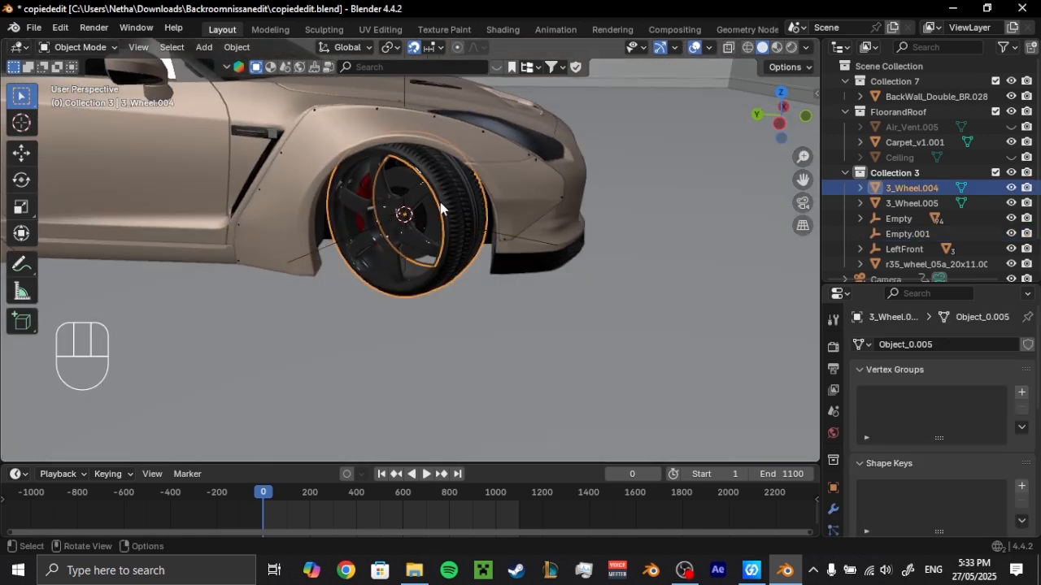
pyautogui.keyDown('shift'); pyautogui.click(398, 175); pyautogui.keyUp('shift')
pyautogui.keyDown('shift'); pyautogui.click(397, 175); pyautogui.keyUp('shift')
pyautogui.keyDown('shift'); pyautogui.click(330, 243); pyautogui.keyUp('shift')
pyautogui.rightClick(369, 242)
pyautogui.moveTo(371, 382)
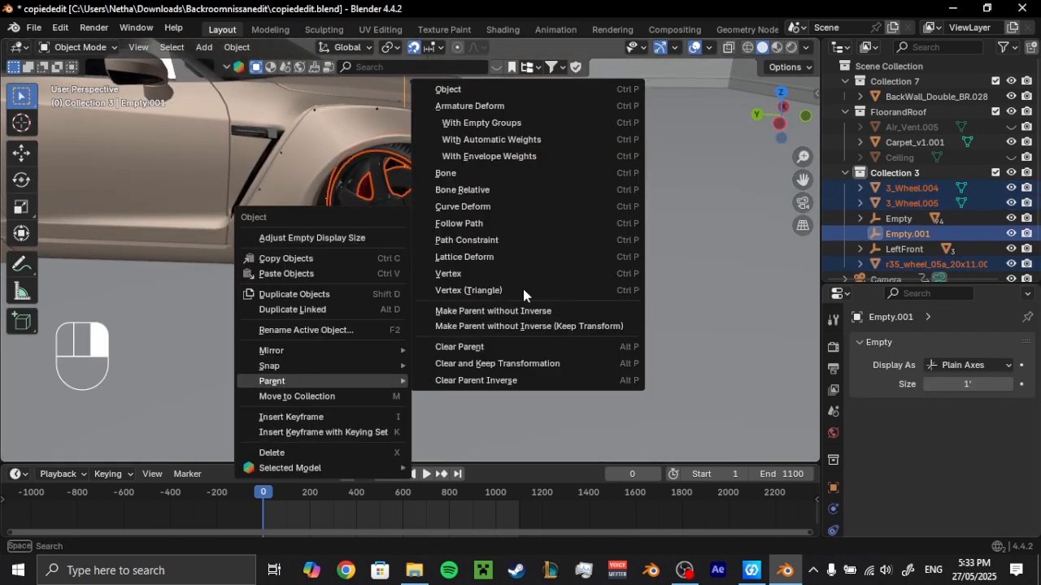
pyautogui.click(508, 90)
pyautogui.click(477, 331)
# - Rotate the front wheel's empty about 30.4° around the global Z axis to straighten the wheel
pyautogui.click(483, 233)
pyautogui.click(780, 93)
pyautogui.hotkey('alt', 'z')
pyautogui.press('r')
pyautogui.press('z')
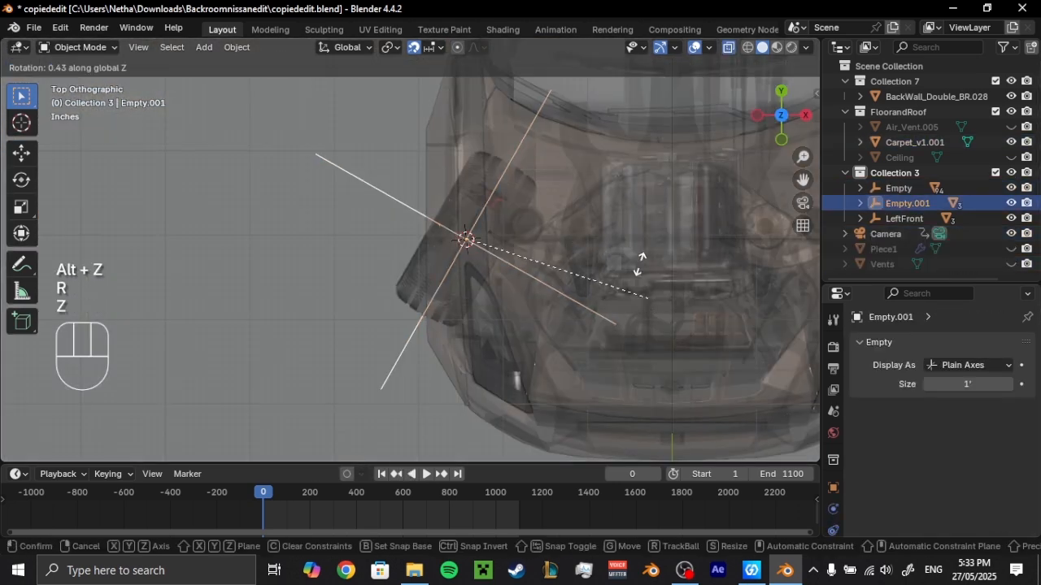
pyautogui.click(635, 203)
# - Turn off X-ray, set the current frame to 2 and save the file
pyautogui.moveTo(406, 291); pyautogui.dragTo(515, 175, button='middle')
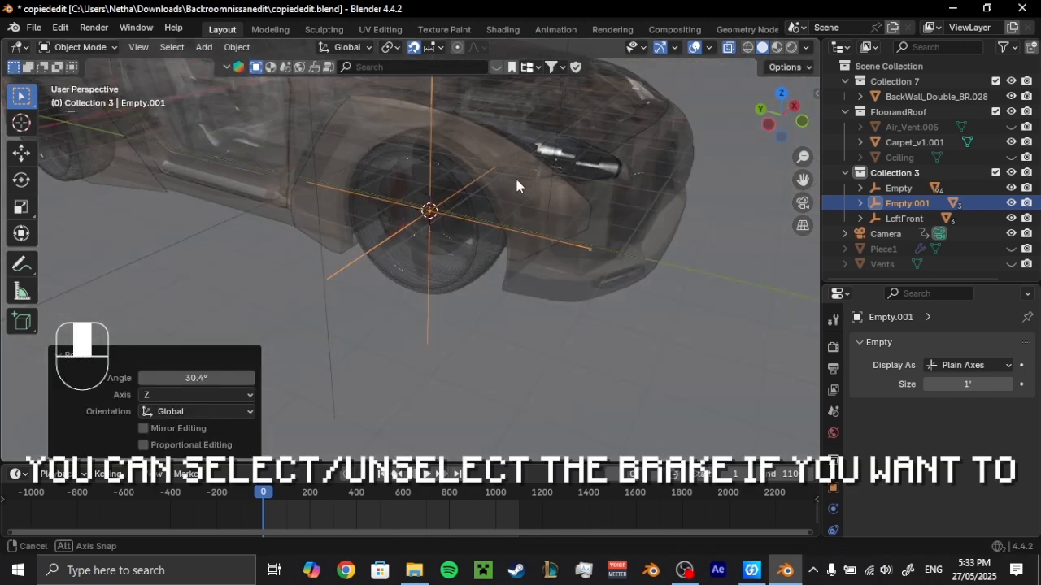
pyautogui.hotkey('alt', 'z')
pyautogui.moveTo(283, 495); pyautogui.dragTo(275, 499)
pyautogui.scroll(-5, 431, 292)
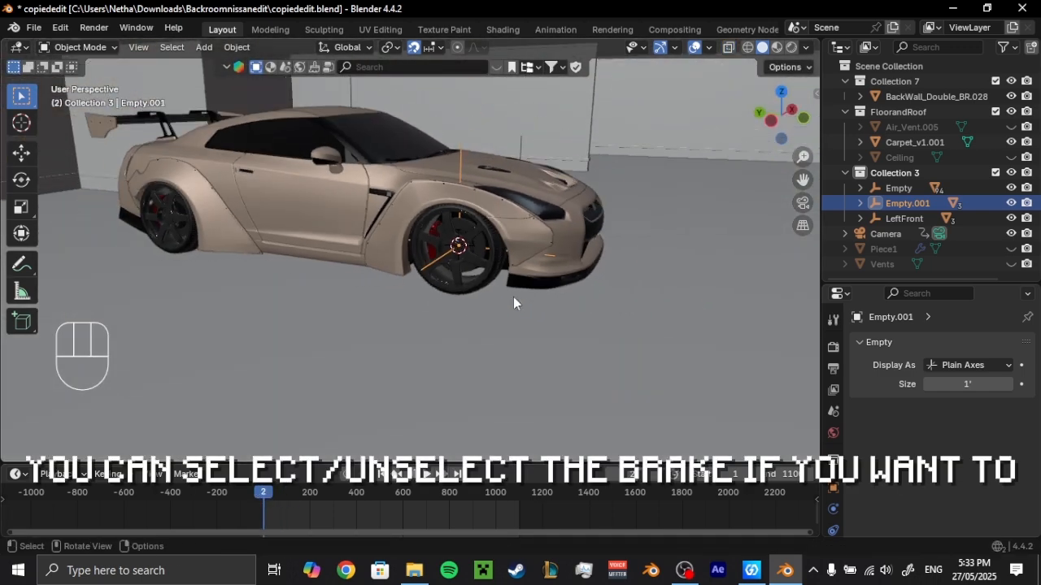
pyautogui.moveTo(516, 298); pyautogui.dragTo(344, 325, button='middle')
pyautogui.click(321, 331)
pyautogui.hotkey('ctrl', 's')
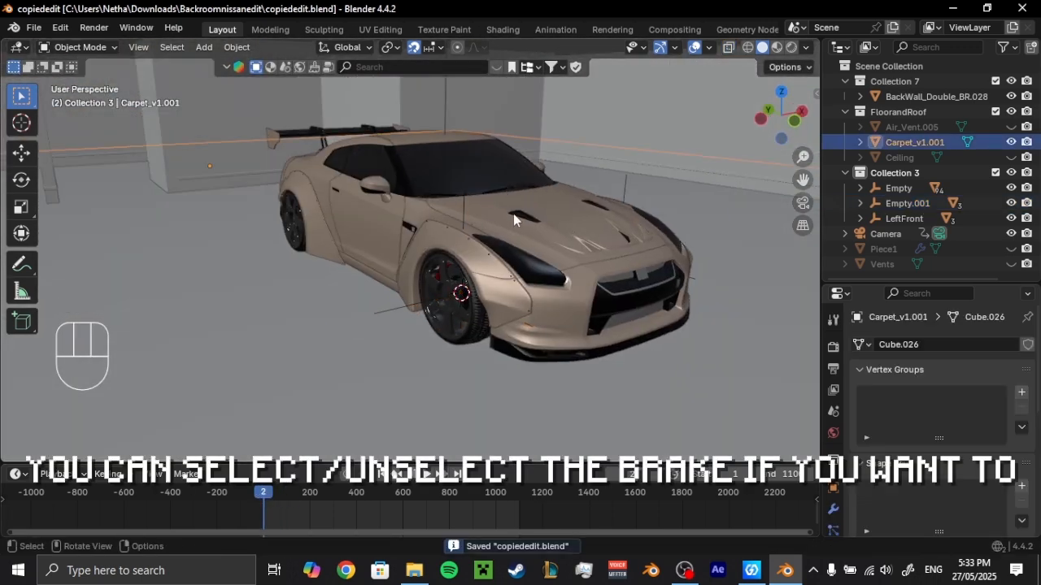
# - Select the rear wheel's rim and both 3_Wheel parts on the same side, and clear their parent while keeping the transformation
pyautogui.moveTo(514, 220); pyautogui.dragTo(569, 244, button='middle')
pyautogui.scroll(6, 402, 257)
pyautogui.keyDown('shift'); pyautogui.moveTo(206, 250); pyautogui.dragTo(460, 254, button='middle'); pyautogui.keyUp('shift')
pyautogui.click(400, 257)
pyautogui.scroll(1, 460, 253)
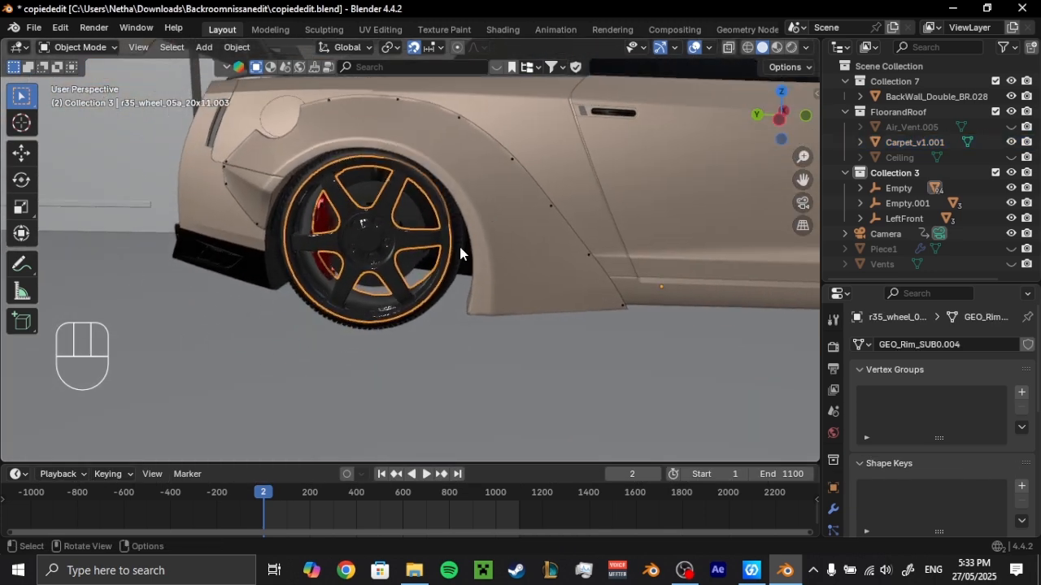
pyautogui.click(458, 252)
pyautogui.keyDown('shift'); pyautogui.click(397, 232); pyautogui.keyUp('shift')
pyautogui.keyDown('shift'); pyautogui.click(391, 227); pyautogui.keyUp('shift')
pyautogui.rightClick(391, 227)
pyautogui.moveTo(391, 281)
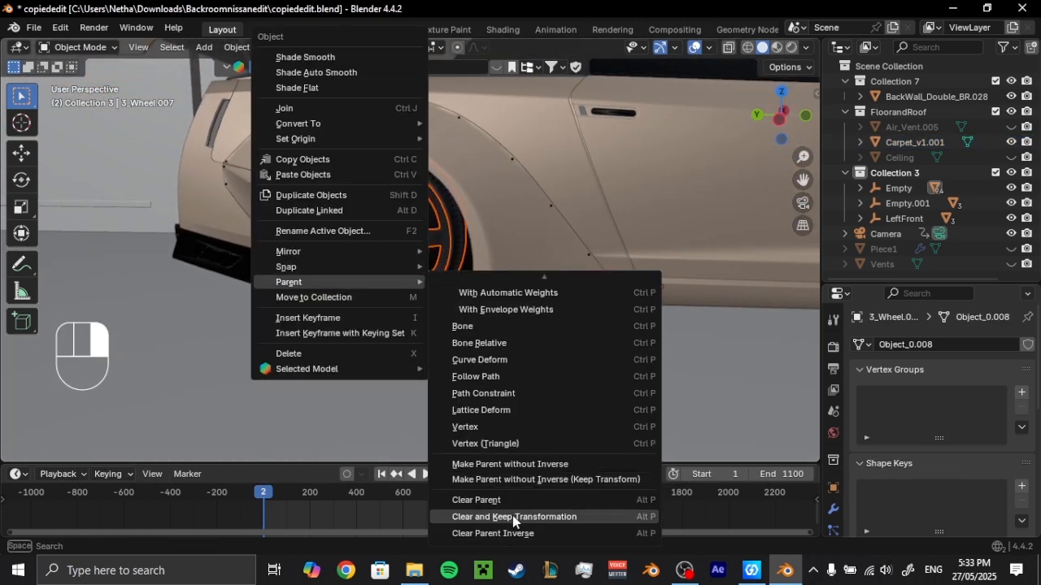
pyautogui.click(513, 516)
# - Set the rear wheel parts' origins to their geometry and snap the 3D cursor to the selected wheel part
pyautogui.rightClick(366, 228)
pyautogui.moveTo(325, 139)
pyautogui.click(462, 157)
pyautogui.hotkey('shift', 's')
pyautogui.click(399, 345)
pyautogui.click(404, 343)
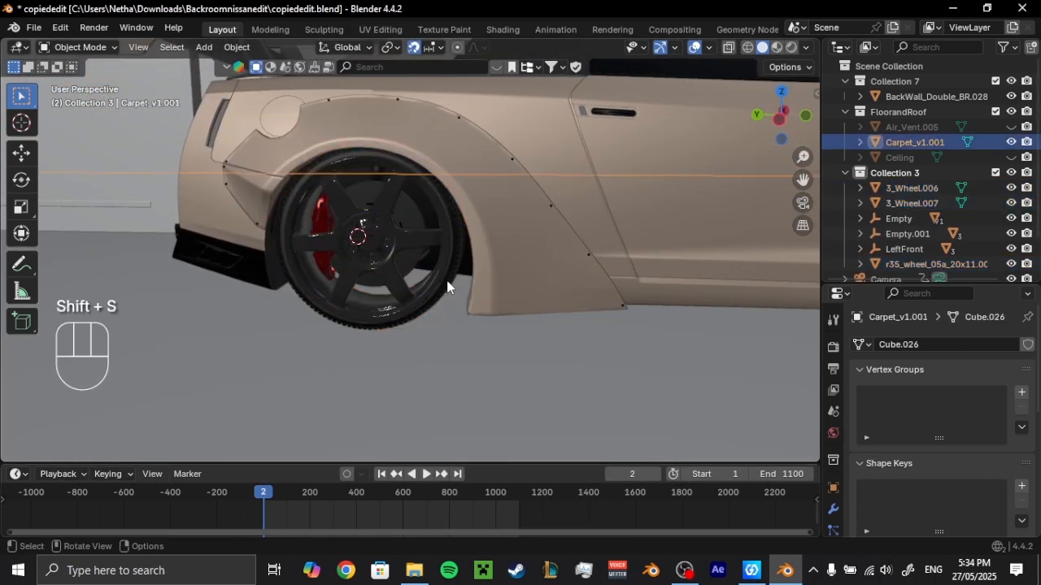
pyautogui.click(399, 249)
pyautogui.hotkey('shift', 's')
pyautogui.click(399, 336)
# - Add a Plain Axes empty at the rear wheel and scale it up about 2.84 times, then adjust its size
pyautogui.hotkey('shift', 'a')
pyautogui.moveTo(390, 255)
pyautogui.click(460, 256)
pyautogui.press('s')
pyautogui.click(449, 266)
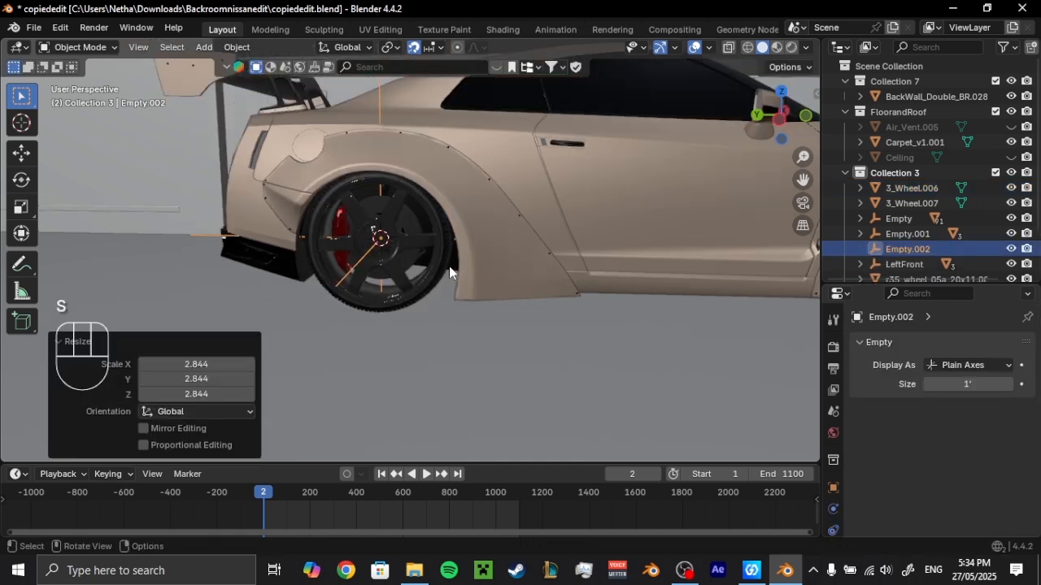
pyautogui.scroll(-1, 448, 266)
pyautogui.press('s')
pyautogui.click(438, 260)
# - Parent the rear wheel's rim, tyre and brake part to the rear empty with the Object option
pyautogui.scroll(2, 426, 211)
pyautogui.click(453, 236)
pyautogui.keyDown('shift'); pyautogui.click(361, 205); pyautogui.keyUp('shift')
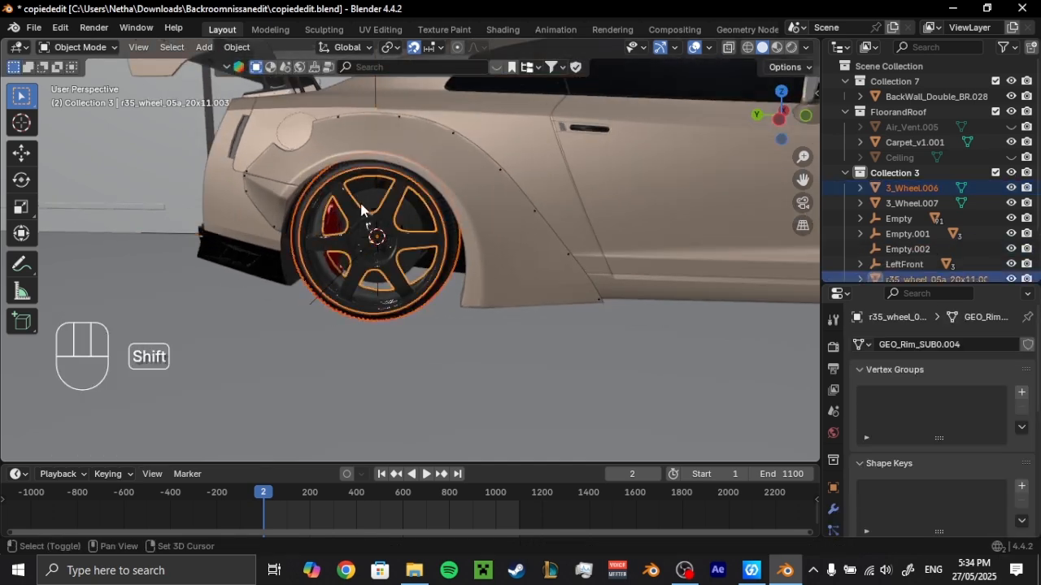
pyautogui.keyDown('shift'); pyautogui.click(362, 208); pyautogui.keyUp('shift')
pyautogui.keyDown('shift'); pyautogui.click(406, 226); pyautogui.keyUp('shift')
pyautogui.keyDown('shift'); pyautogui.click(376, 96); pyautogui.keyUp('shift')
pyautogui.rightClick(327, 384)
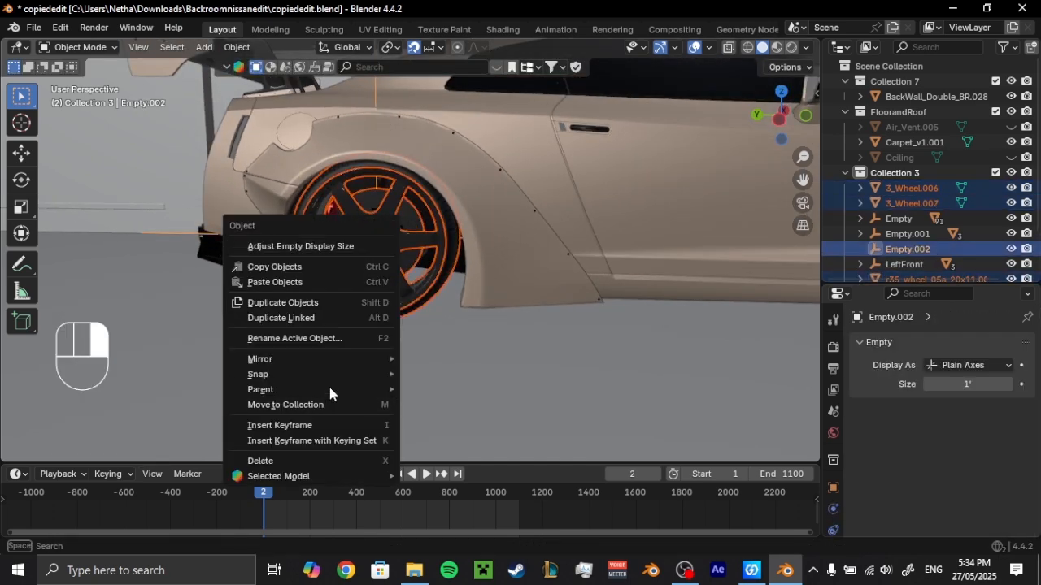
pyautogui.moveTo(328, 384)
pyautogui.click(443, 95)
pyautogui.click(327, 298)
# - Try rotating the rear wheel's empty freely, around Z and around X, and cancel the rotation
pyautogui.moveTo(328, 297); pyautogui.dragTo(323, 312, button='middle')
pyautogui.click(323, 312)
pyautogui.press('r')
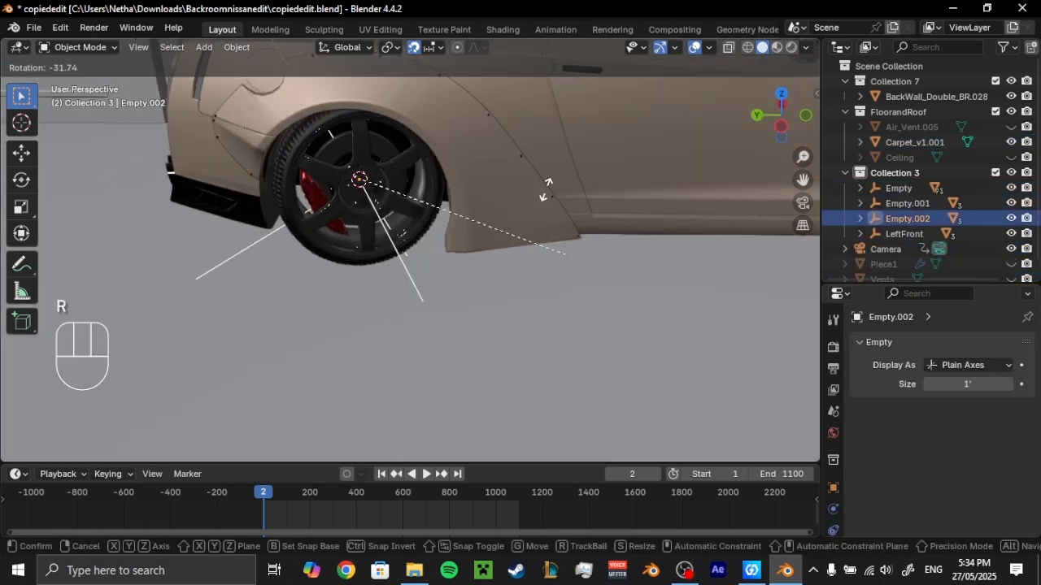
pyautogui.press('r')
pyautogui.press('z')
pyautogui.press('r')
pyautogui.press('x')
pyautogui.rightClick(415, 247)
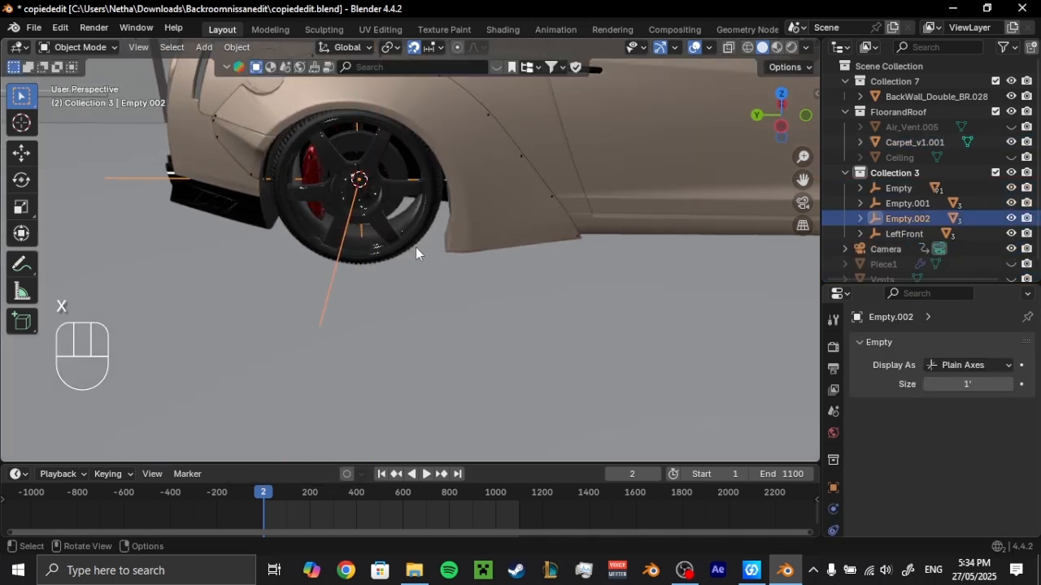
# - Undo the rear wheel's parenting, empty and origin changes, back to the parts with their parent cleared
pyautogui.moveTo(415, 247); pyautogui.dragTo(488, 258, button='middle')
pyautogui.keyDown('shift'); pyautogui.moveTo(487, 259); pyautogui.dragTo(659, 296, button='middle'); pyautogui.keyUp('shift')
pyautogui.scroll(1, 570, 252)
pyautogui.click(489, 219)
pyautogui.moveTo(489, 219); pyautogui.dragTo(498, 248, button='middle')
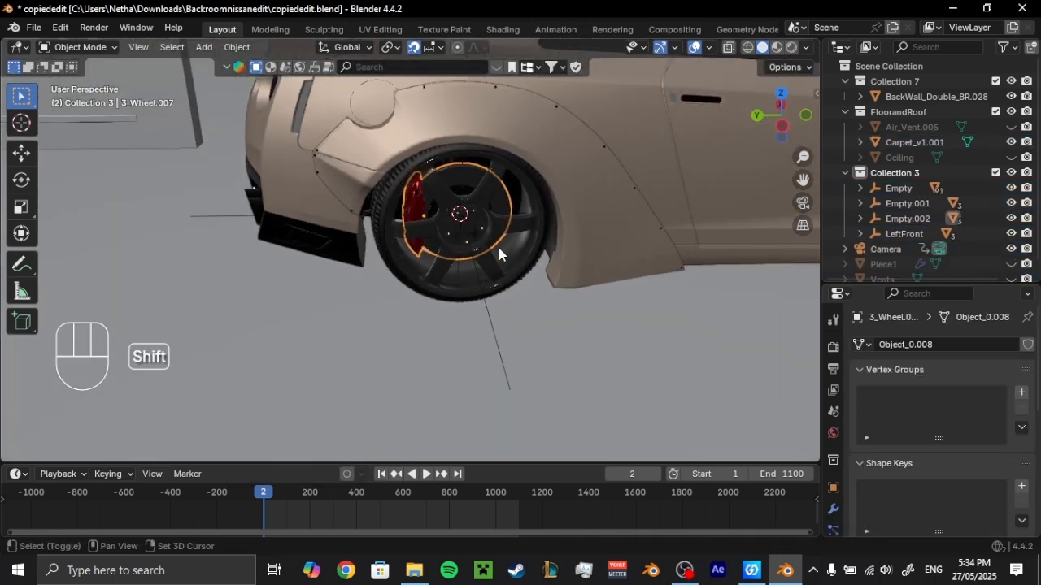
pyautogui.hotkey('ctrl', 'z')
pyautogui.hotkey('ctrl', 'z')
pyautogui.hotkey('ctrl', 'z')
pyautogui.hotkey('ctrl', 'z')
pyautogui.click(479, 235)
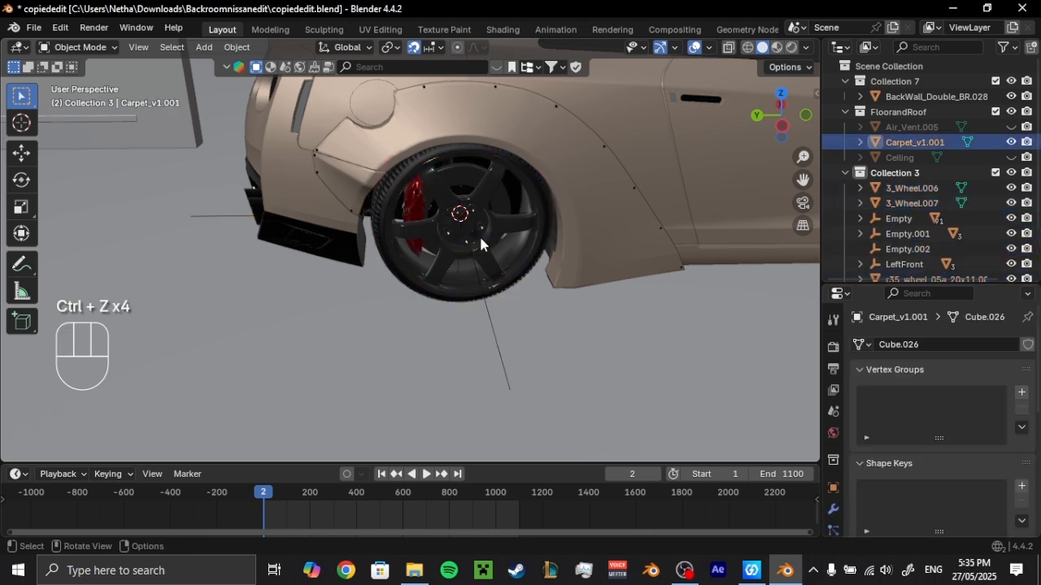
pyautogui.click(471, 176)
pyautogui.hotkey('ctrl', 'z')
pyautogui.hotkey('ctrl', 'z')
pyautogui.hotkey('ctrl', 'z')
pyautogui.hotkey('ctrl', 'z')
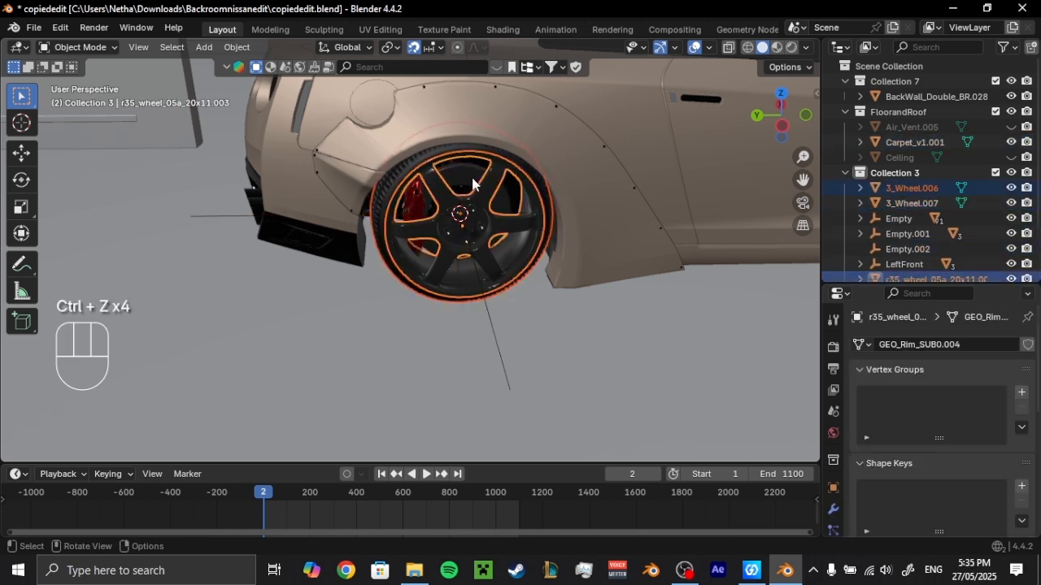
pyautogui.hotkey('ctrl', 'z')
pyautogui.hotkey('ctrl', 'z')
pyautogui.hotkey('ctrl', 'z')
pyautogui.hotkey('ctrl', 'z')
pyautogui.hotkey('ctrl', 'z')
pyautogui.hotkey('ctrl', 'z')
pyautogui.hotkey('ctrl', 'z')
pyautogui.hotkey('ctrl', 'z')
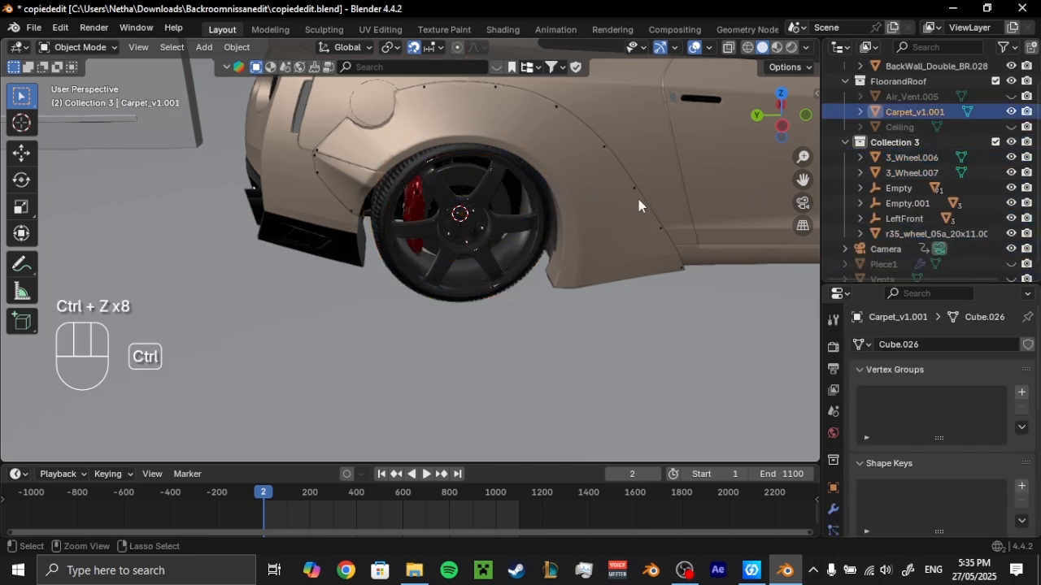
pyautogui.hotkey('ctrl', 'z')
pyautogui.hotkey('ctrl', 'z')
pyautogui.hotkey('ctrl', 'z')
pyautogui.hotkey('ctrl', 'z')
pyautogui.hotkey('ctrl', 'z')
pyautogui.hotkey('ctrl', 'z')
pyautogui.hotkey('ctrl', 'z')
pyautogui.moveTo(654, 218); pyautogui.dragTo(618, 259, button='middle')
pyautogui.hotkey('ctrl', 'z')
pyautogui.hotkey('ctrl', 'z')
pyautogui.hotkey('ctrl', 'z')
pyautogui.hotkey('ctrl', 'z')
pyautogui.hotkey('ctrl', 'z')
pyautogui.hotkey('ctrl', 'z')
pyautogui.hotkey('ctrl', 'z')
pyautogui.hotkey('ctrl', 'z')
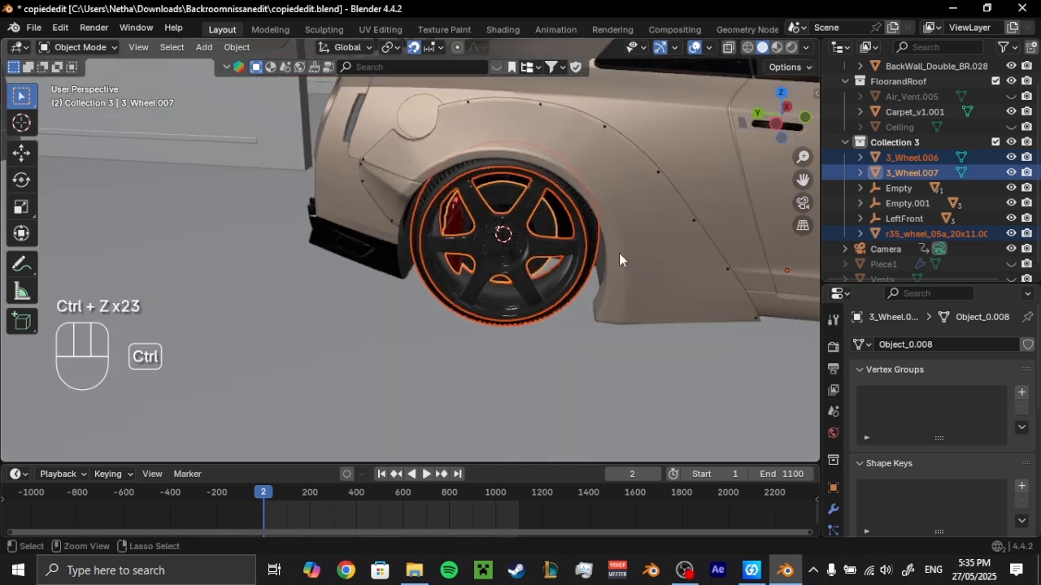
pyautogui.hotkey('ctrl', 'z')
pyautogui.hotkey('ctrl', 'z')
pyautogui.hotkey('ctrl', 'z')
# - Try to parent the car's main Empty and the 3_Wheel.007 brake part together, and undo the parenting
pyautogui.moveTo(549, 231); pyautogui.dragTo(784, 231, button='middle')
pyautogui.click(907, 192)
pyautogui.keyDown('shift'); pyautogui.click(906, 174); pyautogui.keyUp('shift')
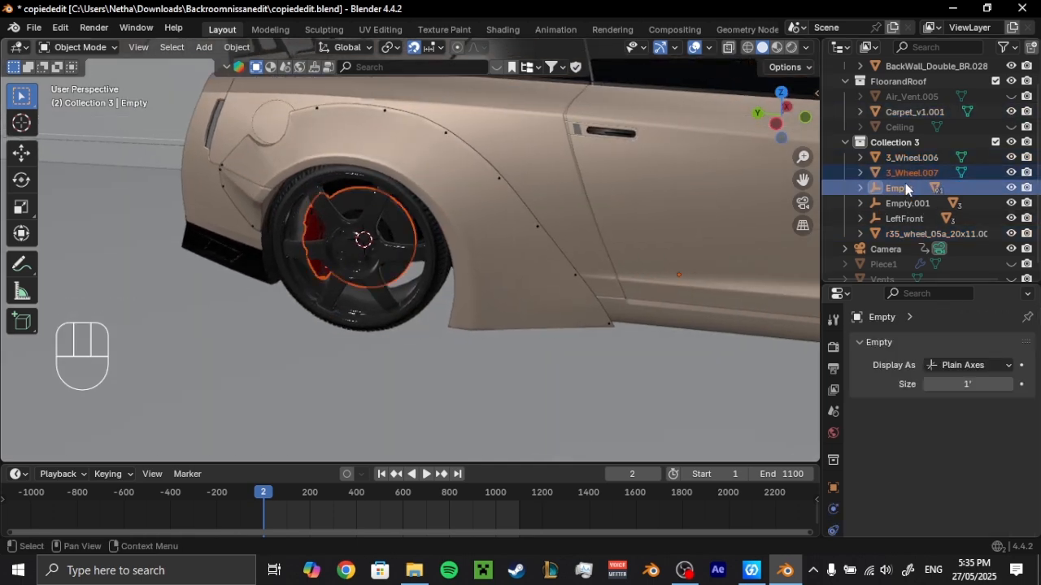
pyautogui.rightClick(557, 281)
pyautogui.click(660, 281)
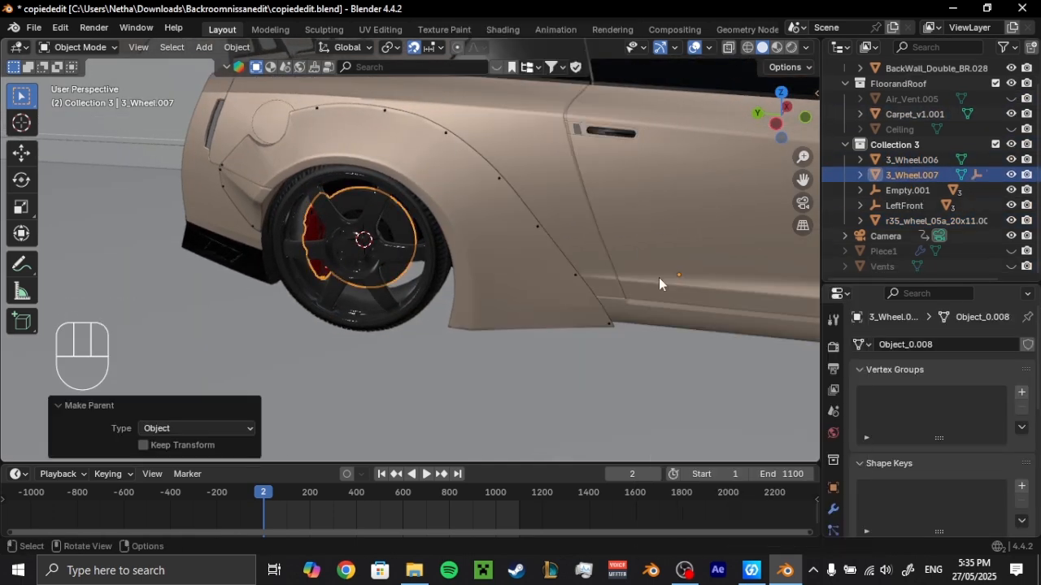
pyautogui.hotkey('ctrl', 'z')
# - Parent the rear wheel's 3_Wheel.007 brake part back to the car's main Empty
pyautogui.click(904, 192)
pyautogui.keyDown('shift'); pyautogui.click(912, 175); pyautogui.keyUp('shift')
pyautogui.rightClick(342, 231)
pyautogui.moveTo(419, 231)
pyautogui.click(455, 230)
pyautogui.click(492, 352)
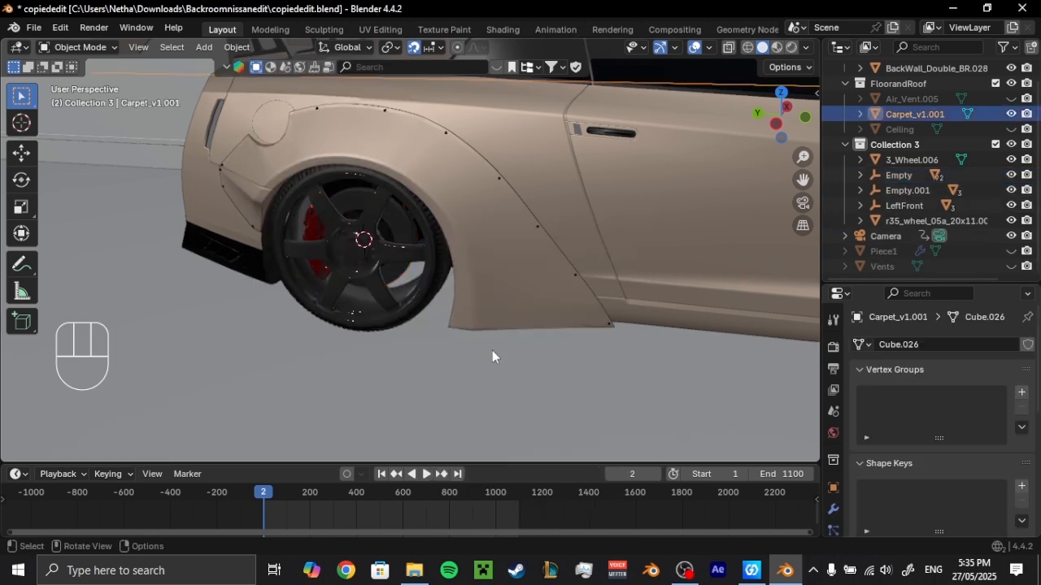
# - Select the rear wheel's tyre and rim without the brake part, and set their origins to geometry
pyautogui.click(442, 290)
pyautogui.keyDown('shift'); pyautogui.click(441, 289); pyautogui.keyUp('shift')
pyautogui.hotkey('shift', 's')
pyautogui.press('Escape')
pyautogui.rightClick(426, 298)
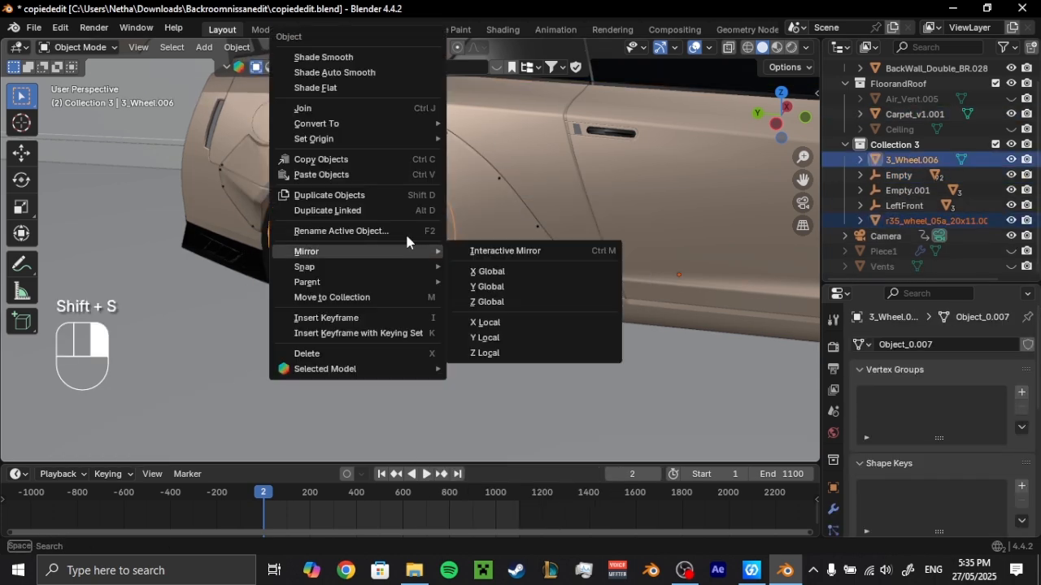
pyautogui.moveTo(382, 137)
pyautogui.click(504, 155)
# - Snap the 3D cursor to the rear wheel's 3_Wheel.006 tyre
pyautogui.hotkey('shift', 's')
pyautogui.click(403, 326)
pyautogui.click(436, 285)
pyautogui.hotkey('shift', 's')
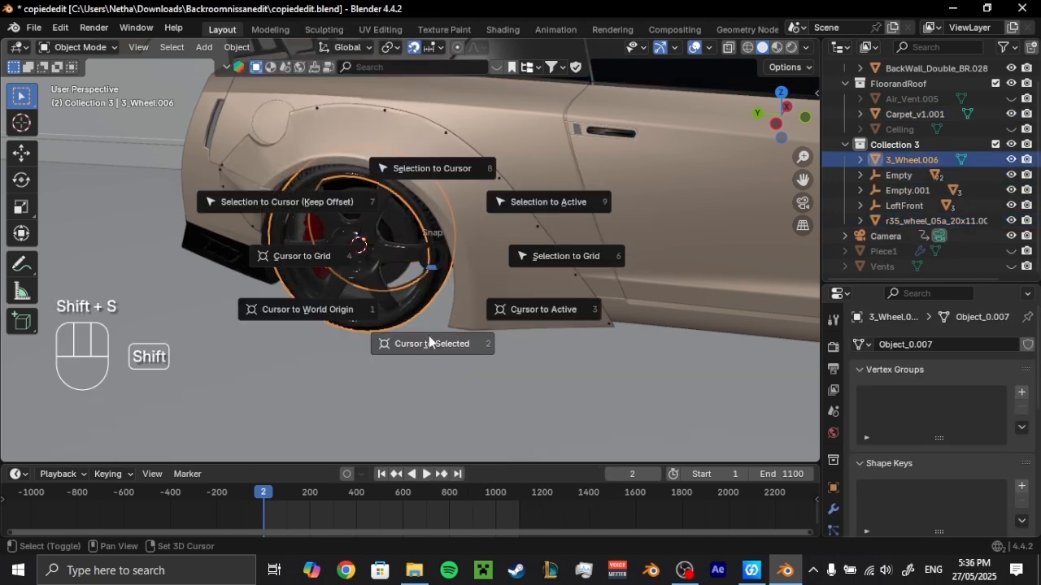
pyautogui.click(428, 336)
# - Add a Plain Axes empty at the 3D cursor in the rear wheel's centre
pyautogui.moveTo(476, 309); pyautogui.dragTo(598, 251, button='middle')
pyautogui.click(576, 292)
pyautogui.moveTo(575, 286); pyautogui.dragTo(335, 219, button='middle')
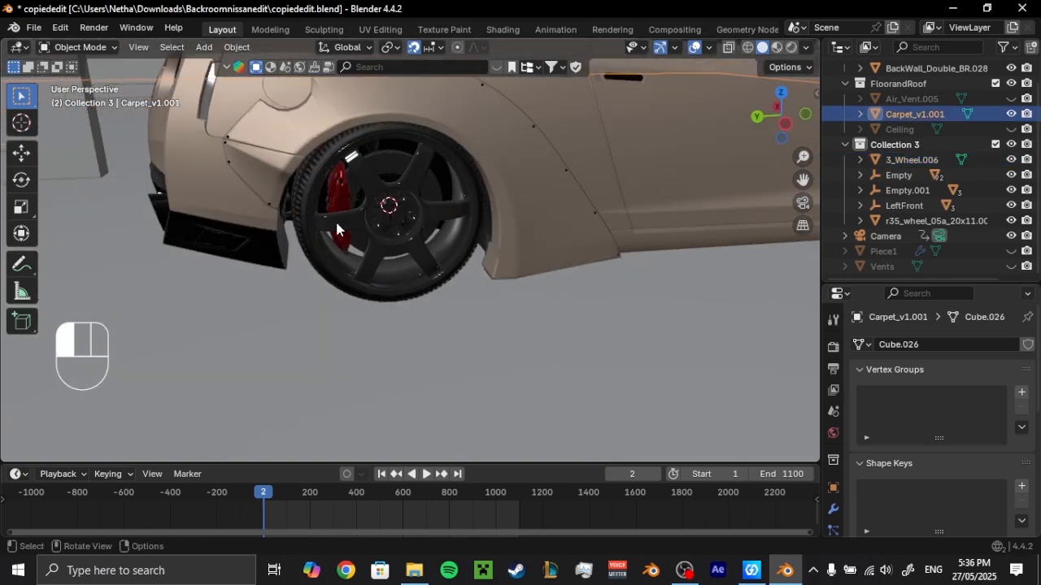
pyautogui.hotkey('shift', 'a')
pyautogui.moveTo(301, 225)
pyautogui.click(423, 225)
# - Scale the new rear wheel empty up to about 2.67 so its axes extend beyond the car body
pyautogui.press('KP_7')
pyautogui.hotkey('alt', 'z')
pyautogui.keyDown('shift'); pyautogui.moveTo(481, 271); pyautogui.dragTo(380, 267, button='middle'); pyautogui.keyUp('shift')
pyautogui.scroll(-1, 487, 285)
pyautogui.press('s')
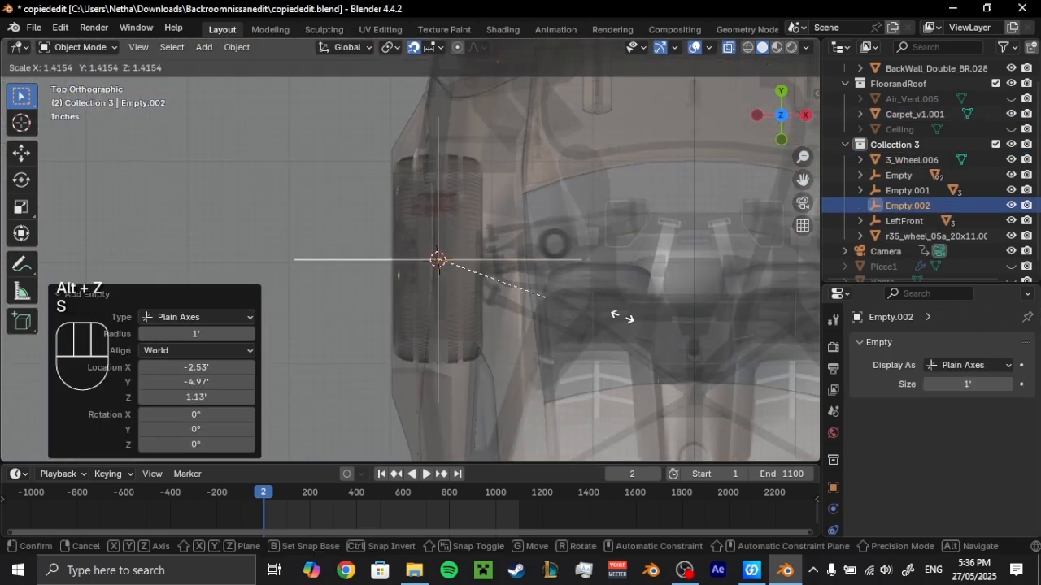
pyautogui.click(634, 318)
pyautogui.scroll(-2, 630, 318)
pyautogui.scroll(-1, 576, 324)
pyautogui.moveTo(576, 323); pyautogui.dragTo(603, 227, button='middle')
pyautogui.hotkey('alt', 'z')
pyautogui.moveTo(524, 313); pyautogui.dragTo(504, 274, button='middle')
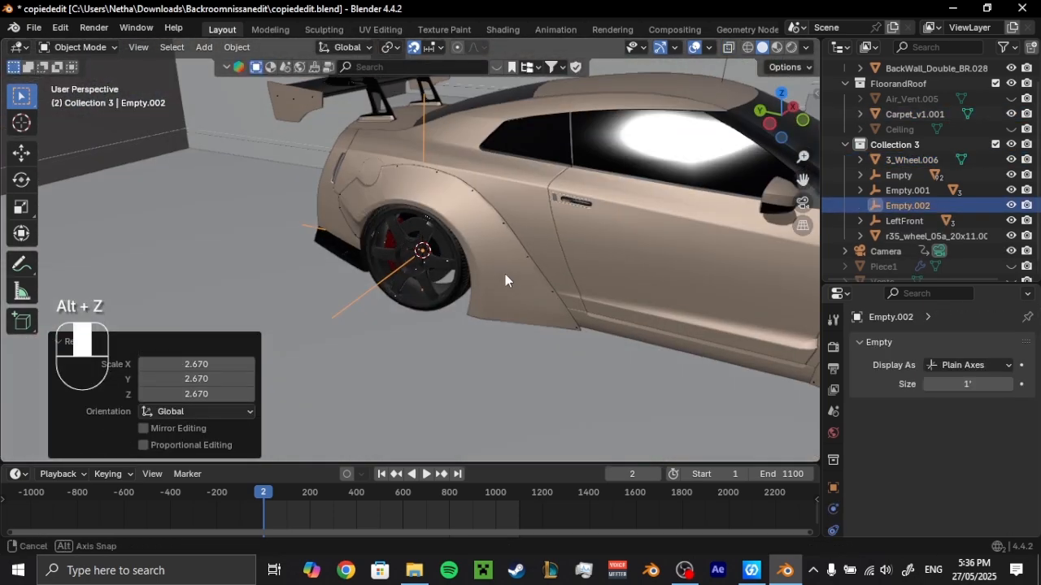
# - Parent the rear wheel's tyre and rim to the Empty.002 empty using the Object parent type
pyautogui.scroll(2, 497, 285)
pyautogui.click(490, 301)
pyautogui.keyDown('shift'); pyautogui.click(463, 299); pyautogui.keyUp('shift')
pyautogui.keyDown('shift'); pyautogui.click(302, 319); pyautogui.keyUp('shift')
pyautogui.rightClick(409, 272)
pyautogui.moveTo(398, 415)
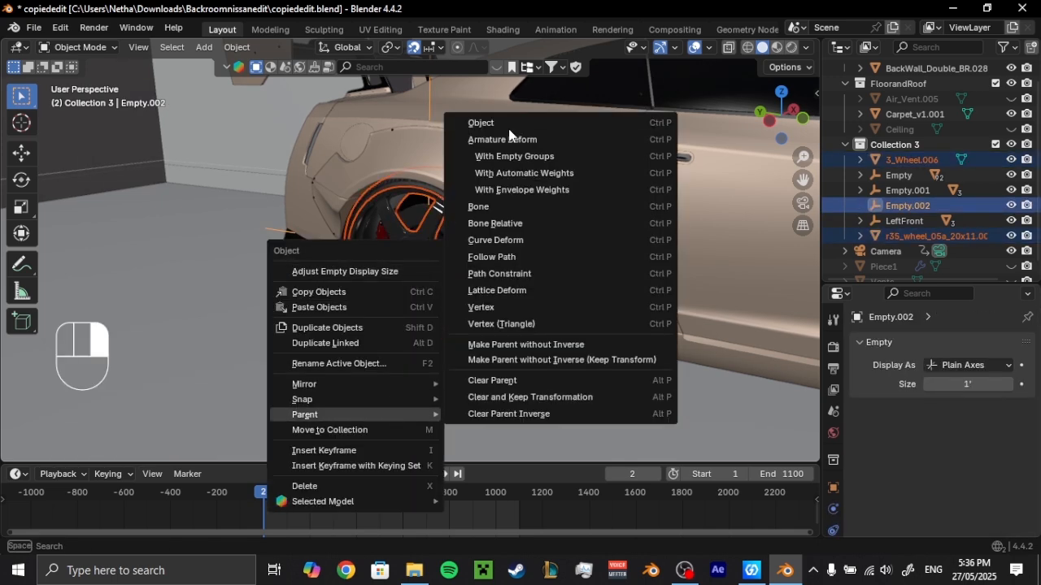
pyautogui.click(506, 127)
# - Try rotating the Empty.002 wheel empty about the X axis
pyautogui.click(342, 297)
pyautogui.click(342, 297)
pyautogui.press('r')
pyautogui.press('x')
pyautogui.rightClick(335, 386)
# - Clear the parent of the opposite rear wheel's tyre and rim while keeping their transformation
pyautogui.moveTo(561, 280); pyautogui.dragTo(350, 261, button='middle')
pyautogui.scroll(-2, 407, 272)
pyautogui.keyDown('shift'); pyautogui.moveTo(455, 284); pyautogui.dragTo(344, 191, button='middle'); pyautogui.keyUp('shift')
pyautogui.scroll(1, 374, 211)
pyautogui.click(354, 244)
pyautogui.rightClick(354, 244)
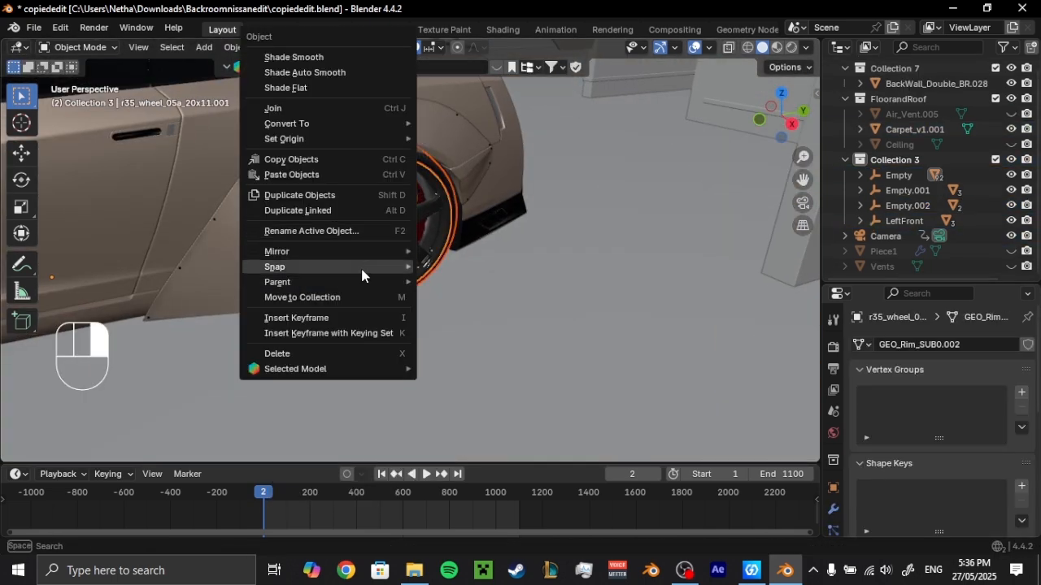
pyautogui.moveTo(276, 281)
pyautogui.click(509, 518)
# - Select that rear wheel's rim and 3_Wheel.002 tyre without the brake, and set their origins to geometry
pyautogui.click(404, 230)
pyautogui.click(427, 228)
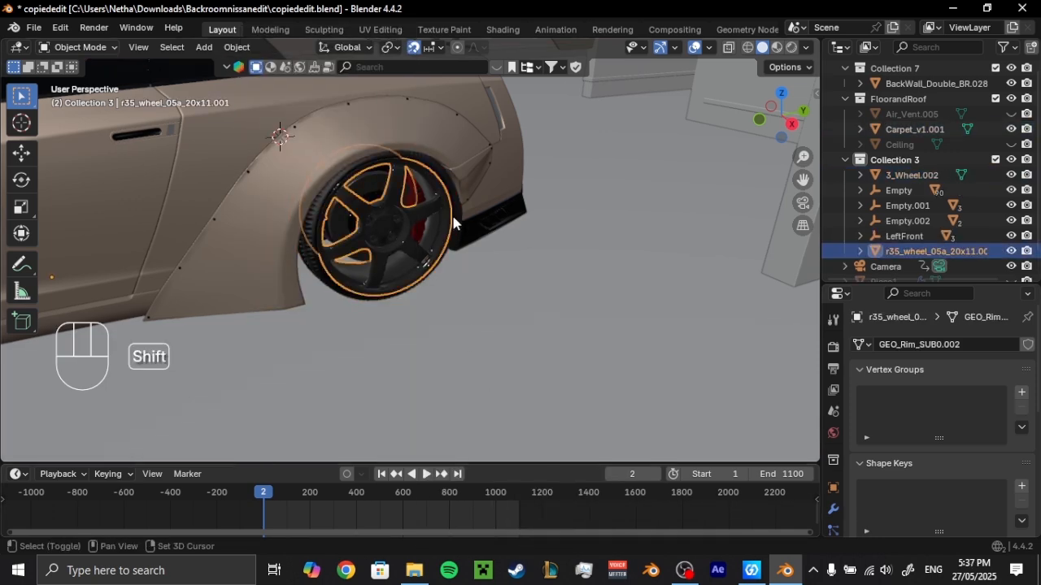
pyautogui.keyDown('shift'); pyautogui.click(450, 222); pyautogui.keyUp('shift')
pyautogui.click(339, 252)
pyautogui.keyDown('shift'); pyautogui.click(329, 268); pyautogui.keyUp('shift')
pyautogui.moveTo(343, 262); pyautogui.dragTo(441, 238, button='middle')
pyautogui.scroll(2, 441, 237)
pyautogui.rightClick(441, 237)
pyautogui.moveTo(382, 138)
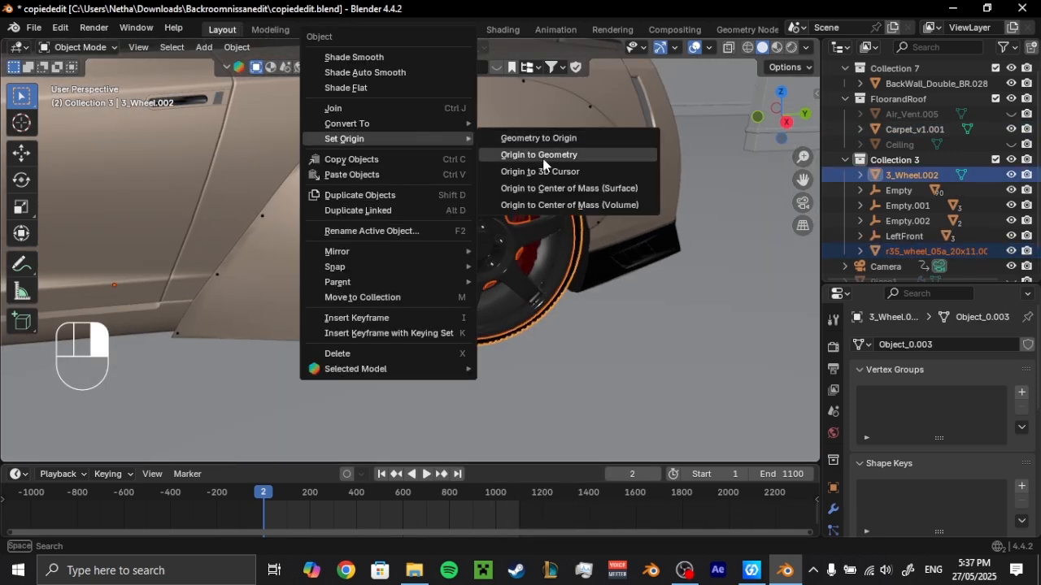
pyautogui.click(528, 155)
# - Snap the 3D cursor to the 3_Wheel.002 tyre and add a Plain Axes empty there
pyautogui.rightClick(379, 248)
pyautogui.moveTo(379, 248)
pyautogui.hotkey('shift', 's')
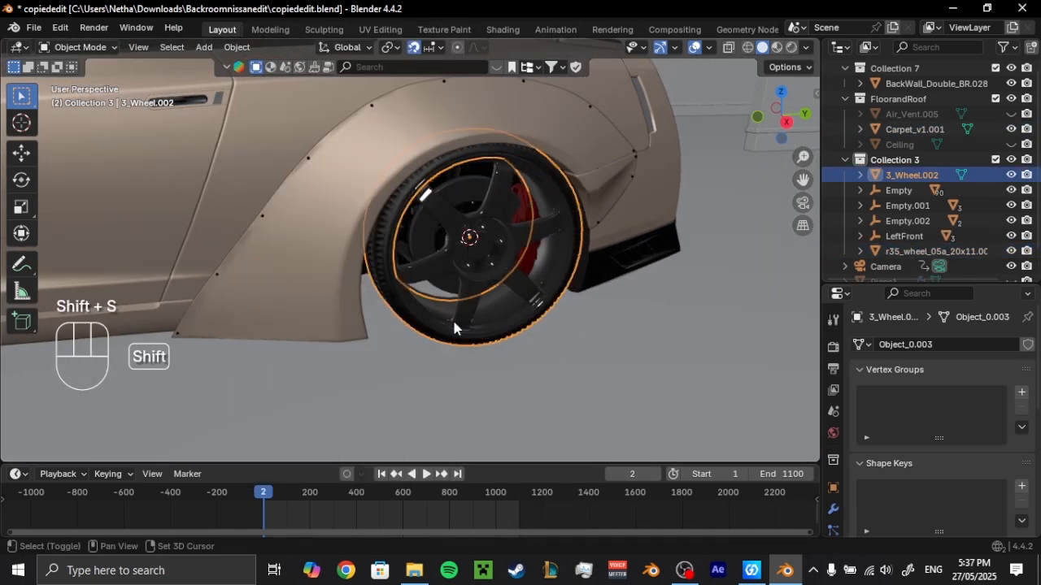
pyautogui.rightClick(442, 249)
pyautogui.hotkey('shift', 'a')
pyautogui.moveTo(414, 229)
pyautogui.click(520, 229)
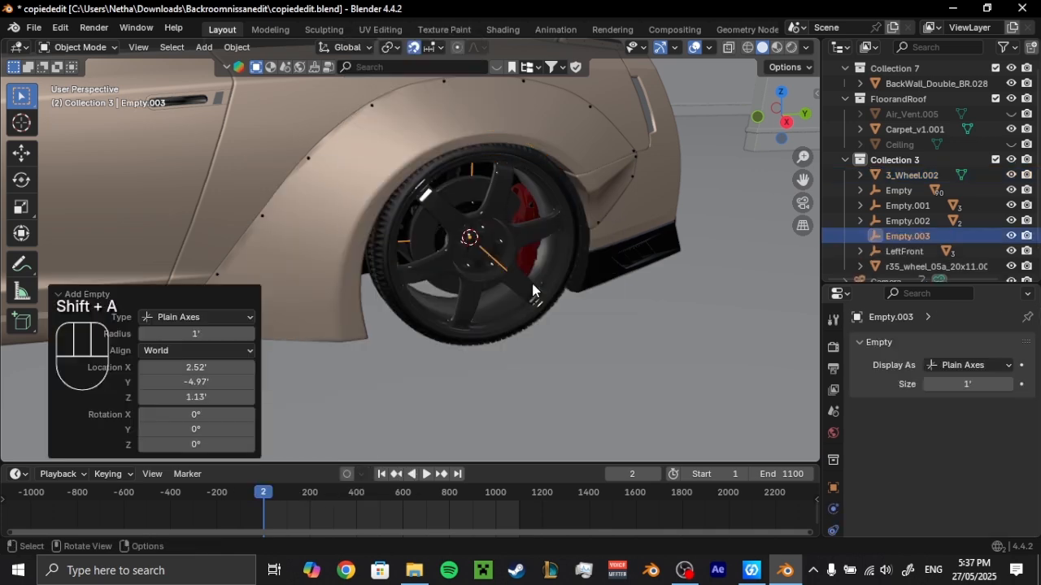
# - Scale up the Empty.003 wheel empty in top view so its axes reach outside the car
pyautogui.press('KP_7')
pyautogui.hotkey('alt', 'z')
pyautogui.press('s')
pyautogui.click(603, 340)
pyautogui.moveTo(602, 340); pyautogui.dragTo(504, 209, button='middle')
pyautogui.hotkey('alt', 'z')
# - Parent the 3_Wheel.002 tyre and its rim to the Empty.003 empty using the Object parent type
pyautogui.click(347, 202)
pyautogui.keyDown('shift'); pyautogui.click(347, 207); pyautogui.keyUp('shift')
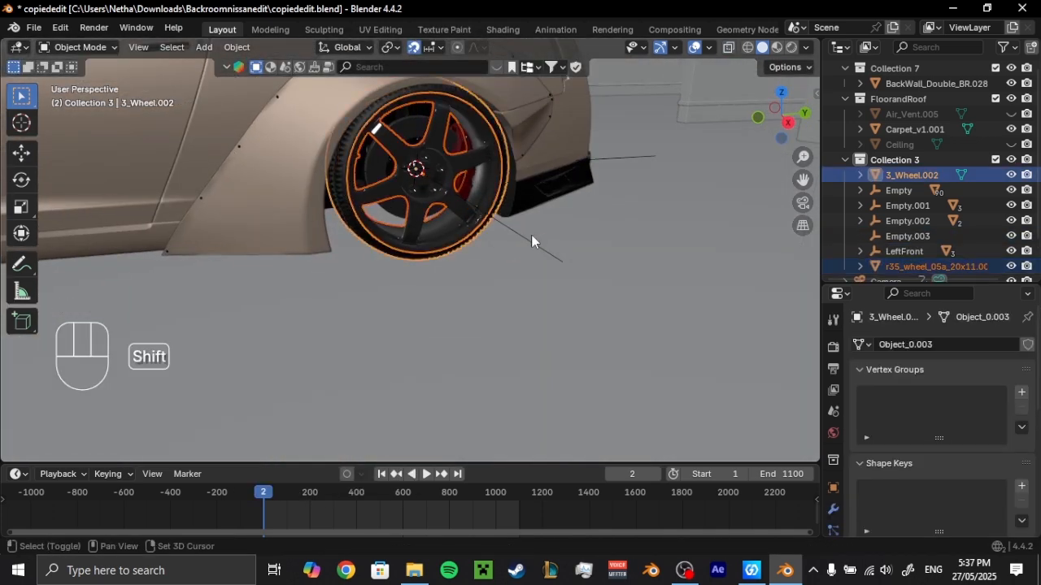
pyautogui.keyDown('shift'); pyautogui.click(532, 241); pyautogui.keyUp('shift')
pyautogui.rightClick(476, 220)
pyautogui.moveTo(494, 354)
pyautogui.click(556, 63)
# - Try rotating the Empty.003 wheel empty about the X axis
pyautogui.click(554, 259)
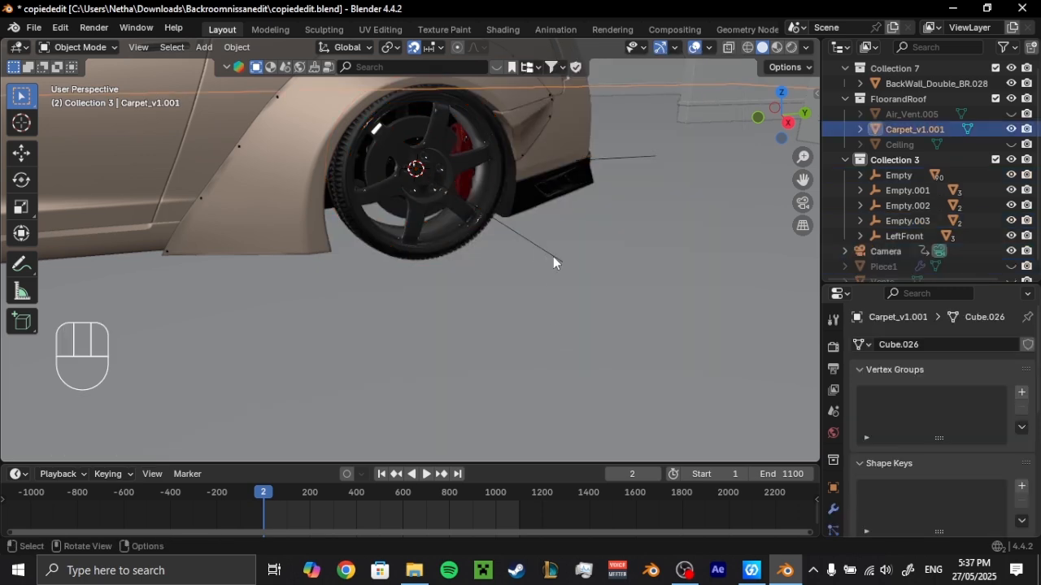
pyautogui.click(557, 259)
pyautogui.press('r')
pyautogui.press('x')
pyautogui.rightClick(669, 118)
# - Rename the front wheel empty Empty.001 to RightFront
pyautogui.scroll(-6, 377, 283)
pyautogui.keyDown('shift'); pyautogui.moveTo(378, 283); pyautogui.dragTo(548, 273, button='middle'); pyautogui.keyUp('shift')
pyautogui.click(757, 115)
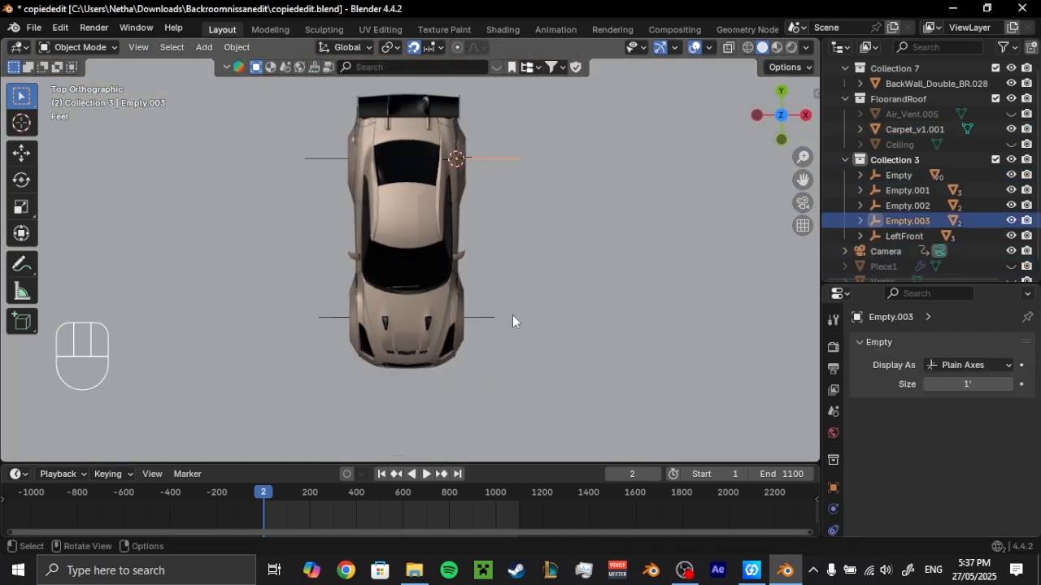
pyautogui.moveTo(512, 317); pyautogui.dragTo(174, 252, button='middle')
pyautogui.click(491, 178)
pyautogui.doubleClick(899, 186)
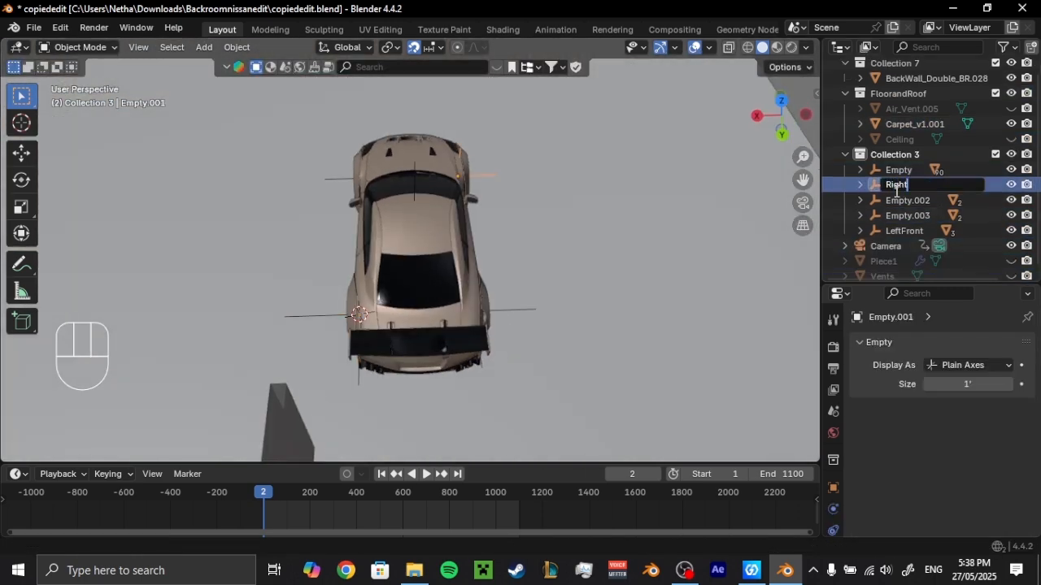
pyautogui.write('RightFront')
pyautogui.press('Return')
# - Rename the rear wheel empties: Empty.003 to LeftBack and Empty.002 to Rightback
pyautogui.doubleClick(913, 200)
pyautogui.write('LeftBack')
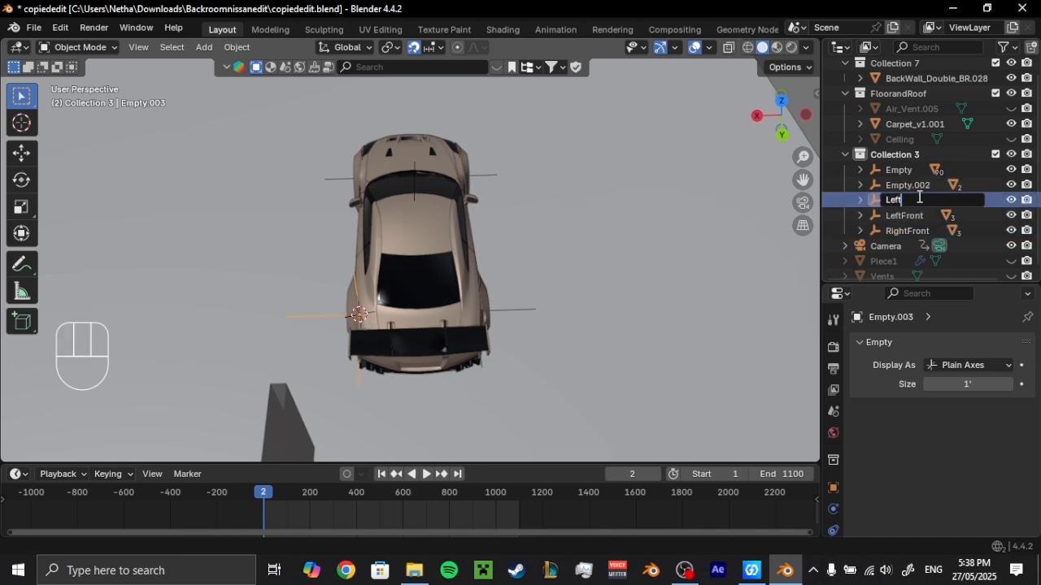
pyautogui.press('Return')
pyautogui.doubleClick(910, 184)
pyautogui.write('Rightback')
pyautogui.press('Return')
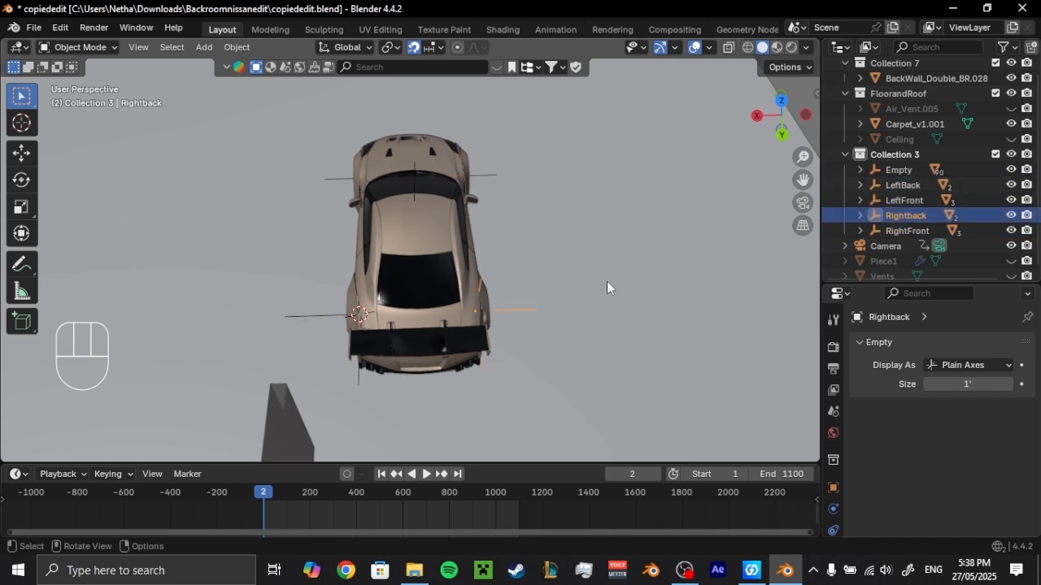
# - Deselect the wheel empty and save the Blender file
pyautogui.click(606, 281)
pyautogui.moveTo(606, 282); pyautogui.dragTo(716, 240, button='middle')
pyautogui.scroll(-3, 528, 258)
pyautogui.moveTo(508, 244)
pyautogui.mouseDown(button='middle')
pyautogui.moveTo(567, 216)
pyautogui.moveTo(499, 250)
pyautogui.mouseUp(button='middle')
pyautogui.hotkey('ctrl', 's')
# - Try moving the car's main Empty along X and freely, without the wheel empties parented to it
pyautogui.scroll(2, 496, 250)
pyautogui.press('g')
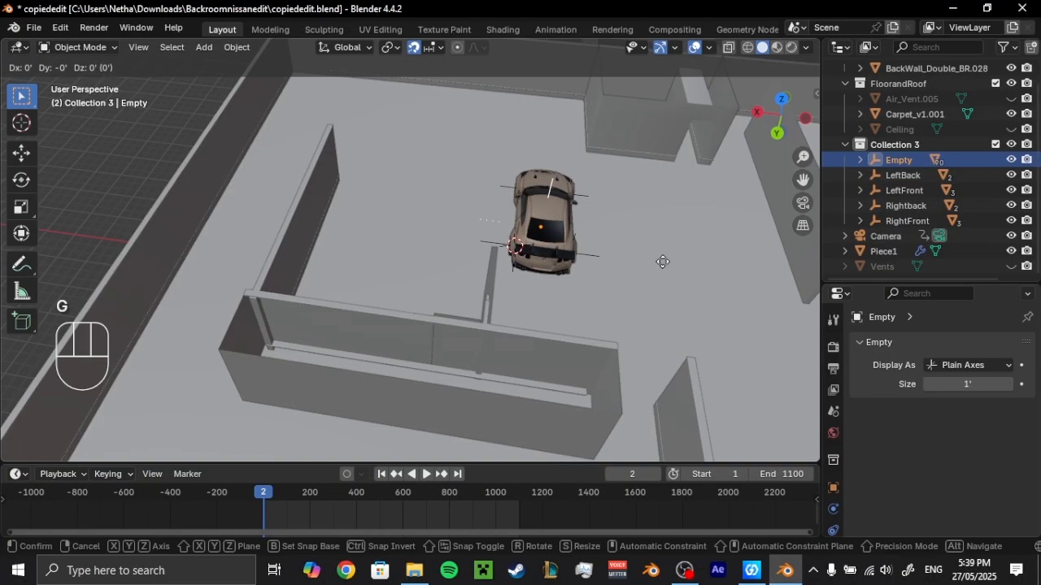
pyautogui.press('x')
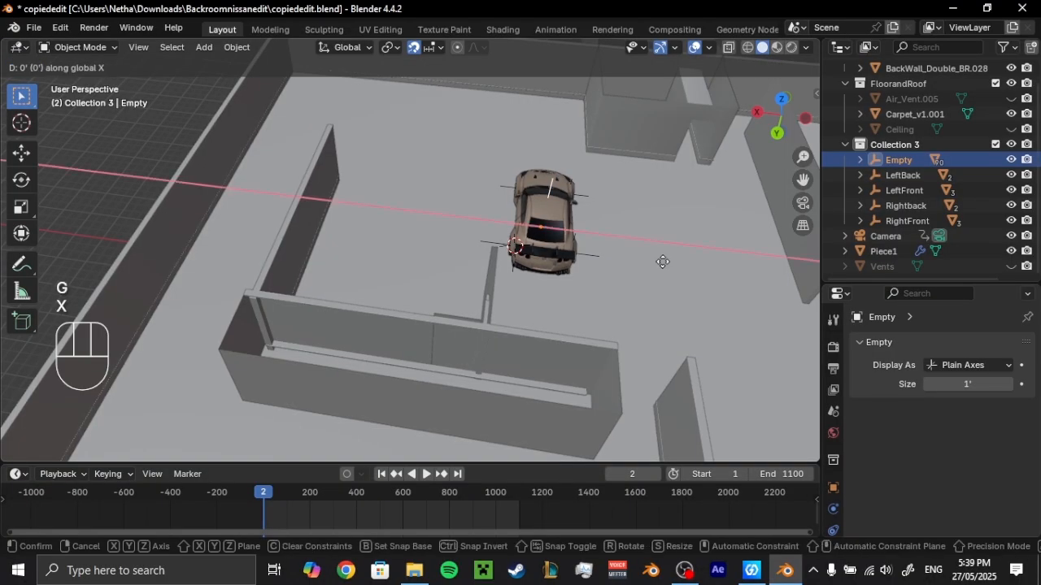
pyautogui.rightClick(381, 254)
pyautogui.press('g')
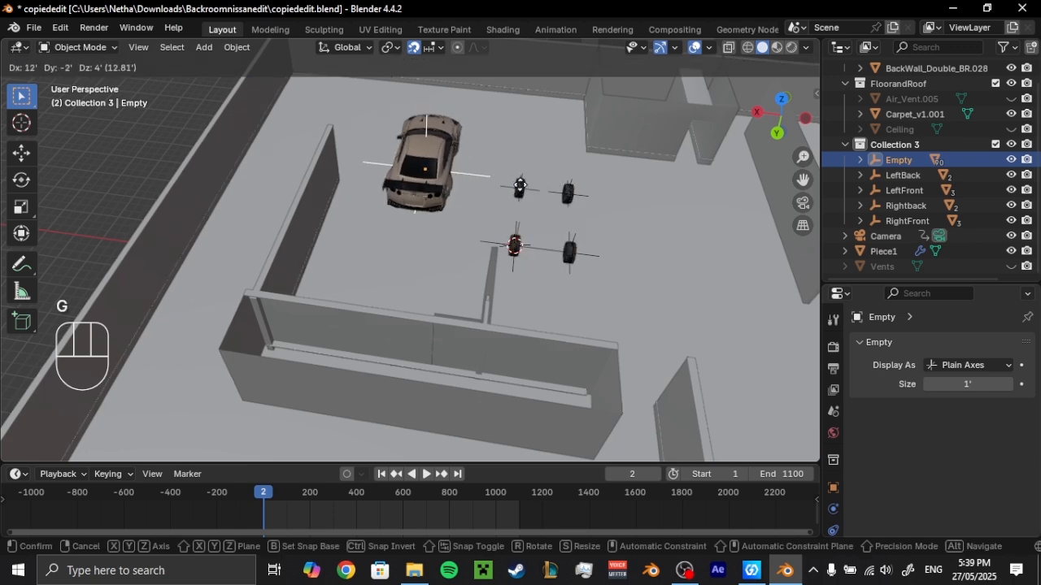
pyautogui.rightClick(585, 224)
# - Parent the LeftBack, LeftFront, Rightback and RightFront empties to the main Empty using the Object parent type
pyautogui.moveTo(586, 225); pyautogui.dragTo(543, 216, button='middle')
pyautogui.scroll(3, 540, 260)
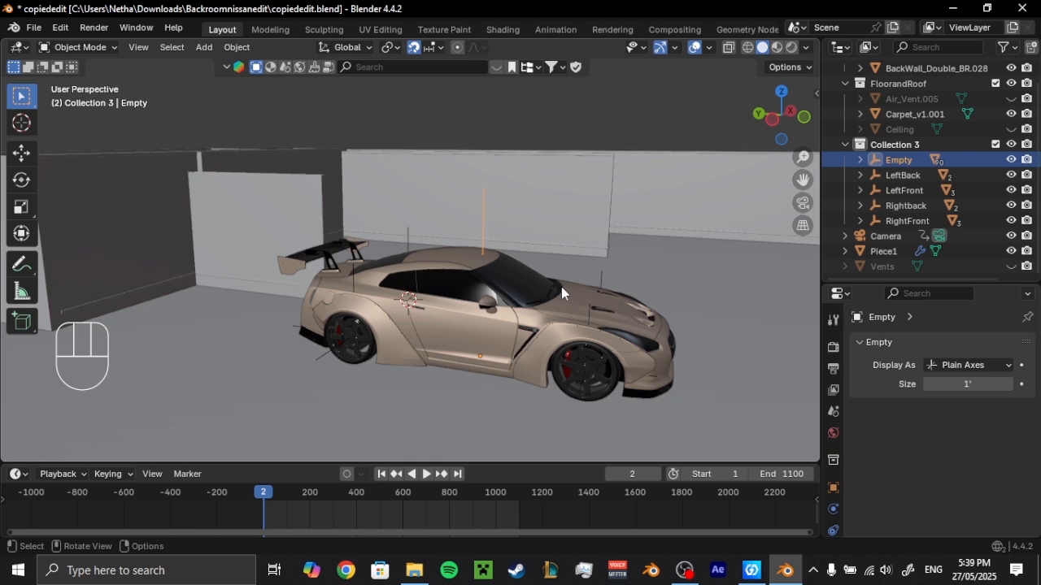
pyautogui.scroll(3, 561, 287)
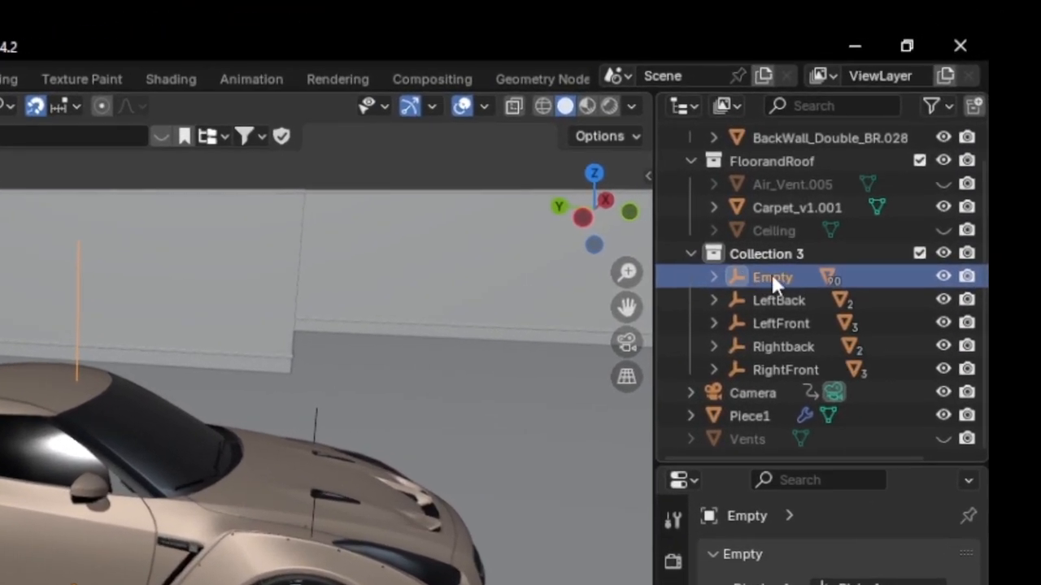
pyautogui.keyDown('shift'); pyautogui.click(785, 372); pyautogui.keyUp('shift')
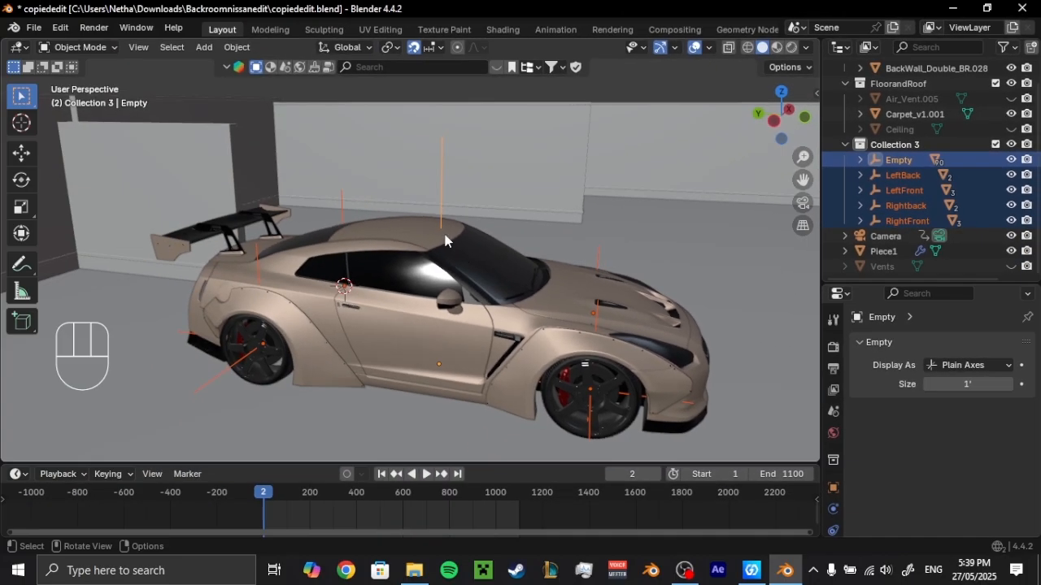
pyautogui.rightClick(76, 370)
pyautogui.moveTo(76, 368)
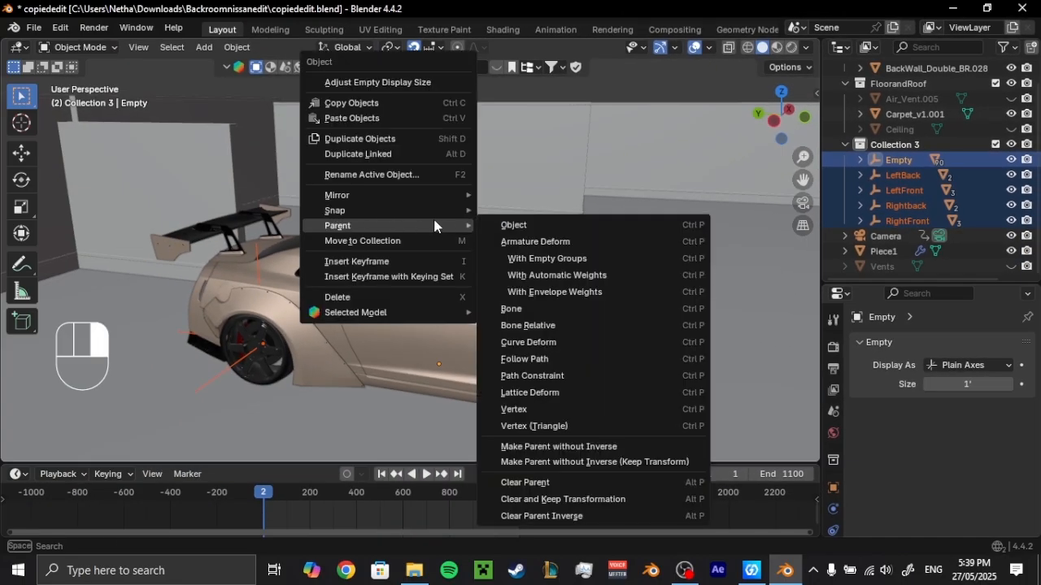
pyautogui.click(531, 228)
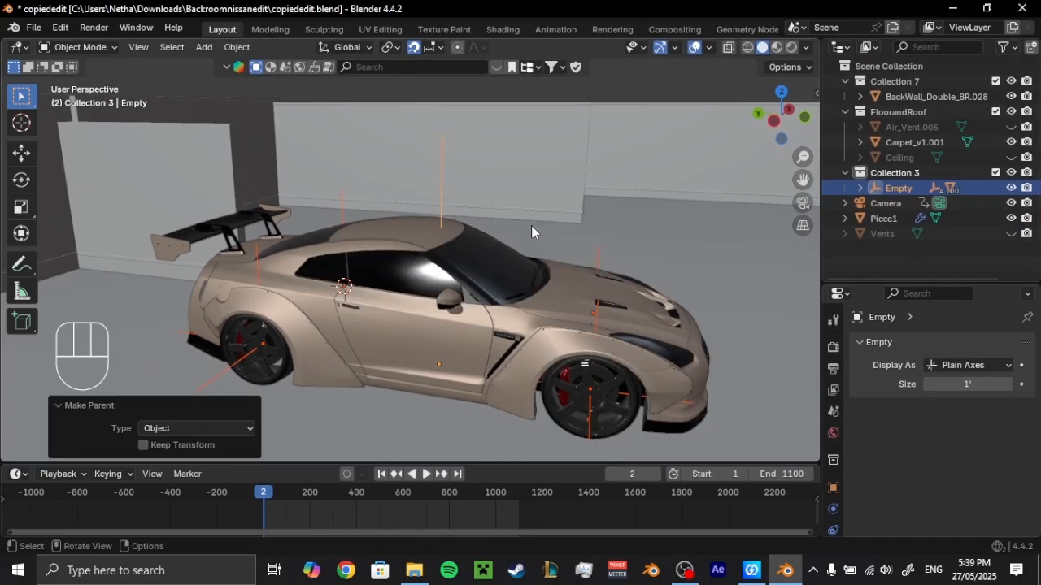
# - Try moving the car with its wheels by the main Empty alone
pyautogui.click(626, 239)
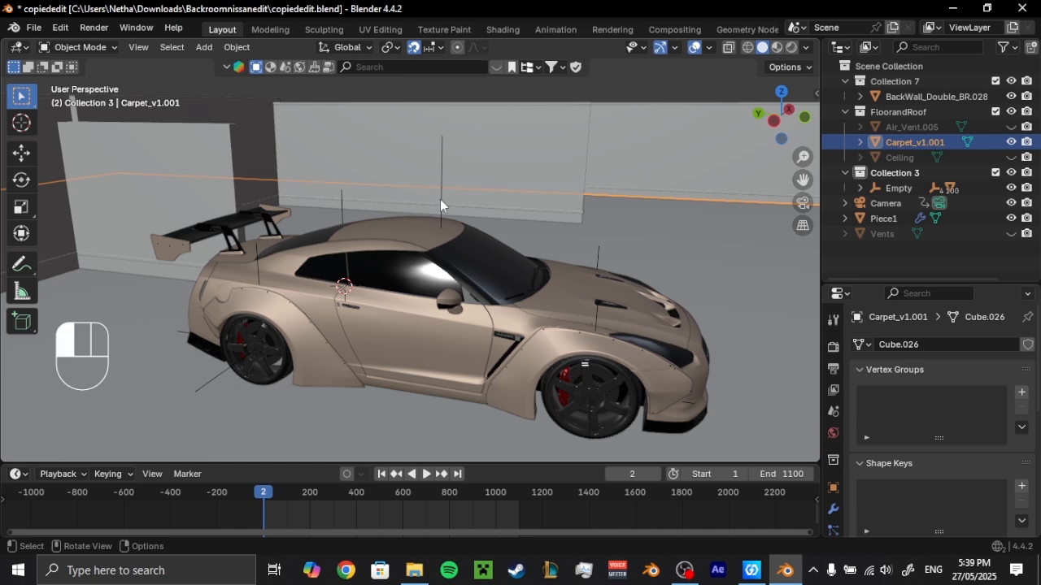
pyautogui.click(452, 211)
pyautogui.press('g')
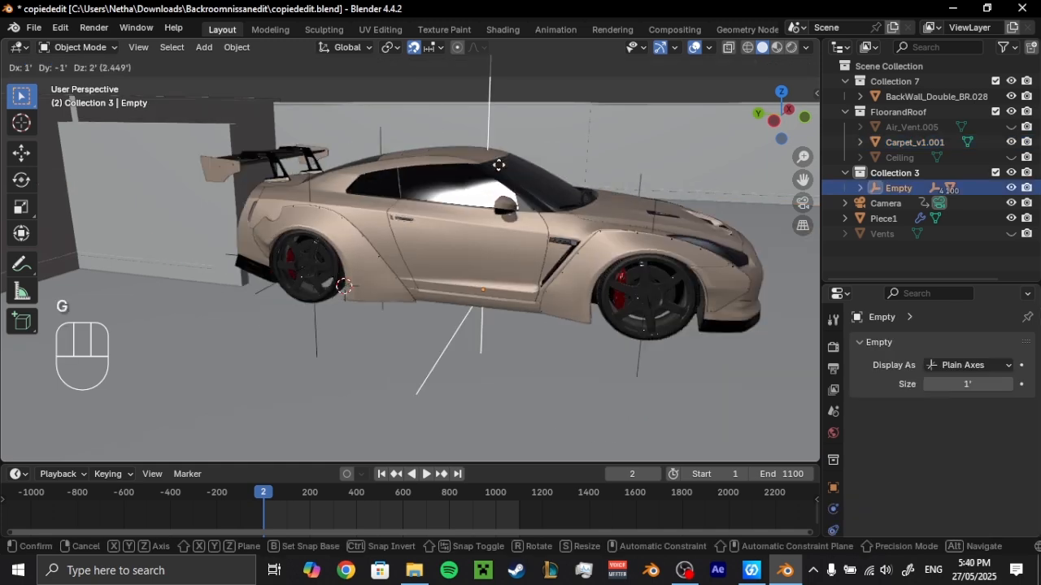
pyautogui.rightClick(496, 193)
# - Move the main Empty with the whole car 28' along the X axis
pyautogui.moveTo(522, 230); pyautogui.dragTo(591, 235, button='middle')
pyautogui.scroll(-4, 591, 235)
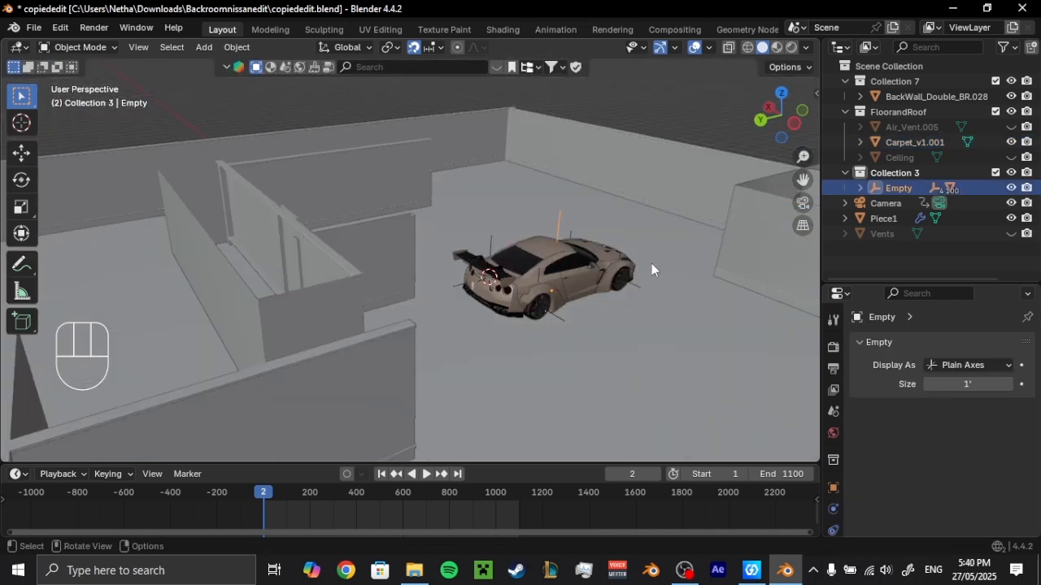
pyautogui.scroll(1, 652, 273)
pyautogui.keyDown('shift'); pyautogui.moveTo(638, 273); pyautogui.dragTo(489, 268, button='middle'); pyautogui.keyUp('shift')
pyautogui.moveTo(600, 295); pyautogui.dragTo(641, 292, button='middle')
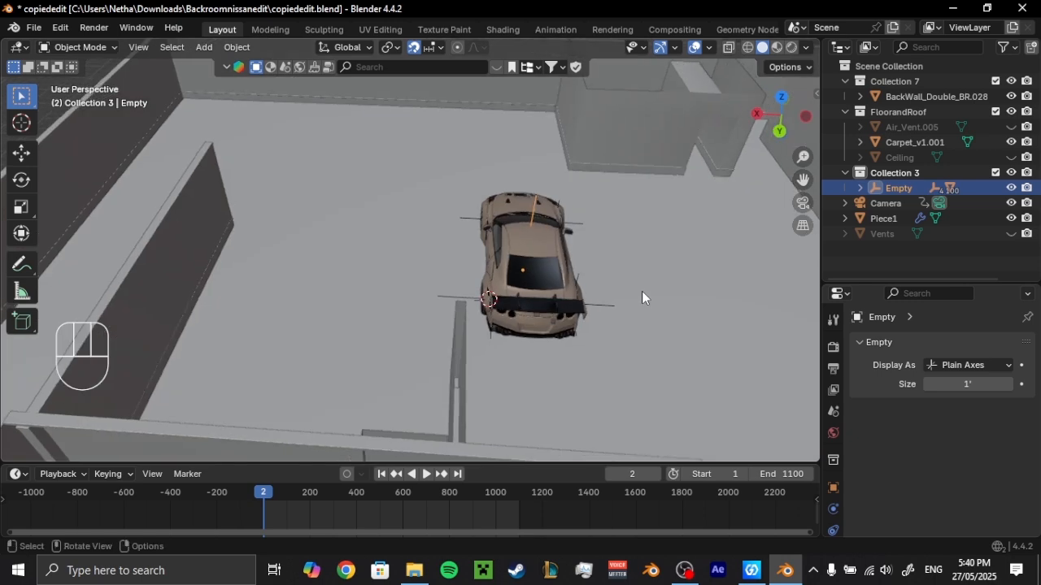
pyautogui.scroll(-2, 642, 293)
pyautogui.press('g')
pyautogui.press('x')
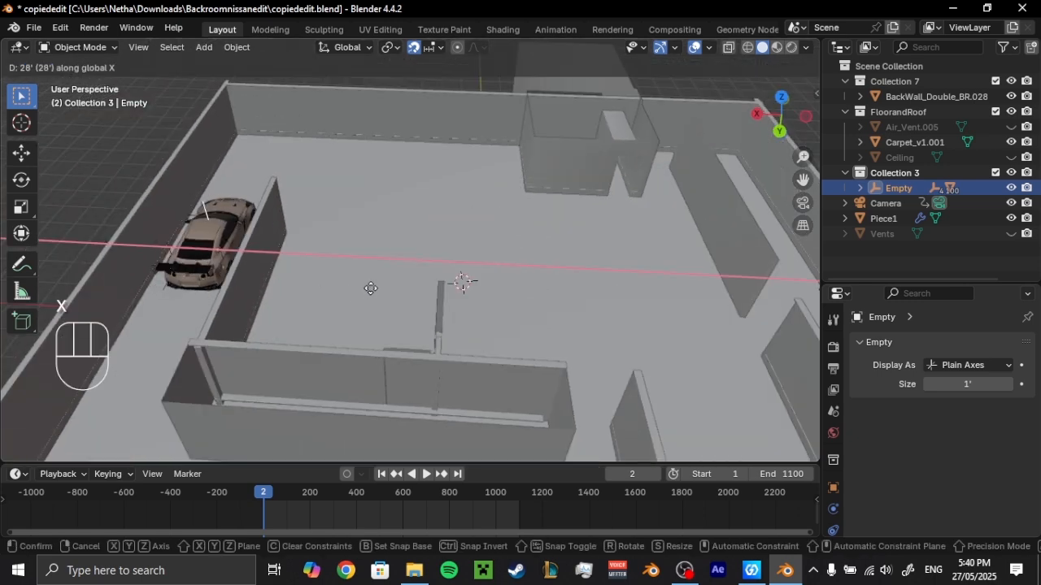
pyautogui.click(368, 288)
# - Try moving the main Empty with the car along the Y axis
pyautogui.moveTo(506, 252); pyautogui.dragTo(526, 298, button='middle')
pyautogui.keyDown('shift'); pyautogui.moveTo(572, 234); pyautogui.dragTo(574, 292, button='middle'); pyautogui.keyUp('shift')
pyautogui.press('g')
pyautogui.press('y')
pyautogui.rightClick(687, 212)
# - Move the car's main Empty along X and 17' along Y into the corridor between the walls near the camera
pyautogui.scroll(-2, 574, 293)
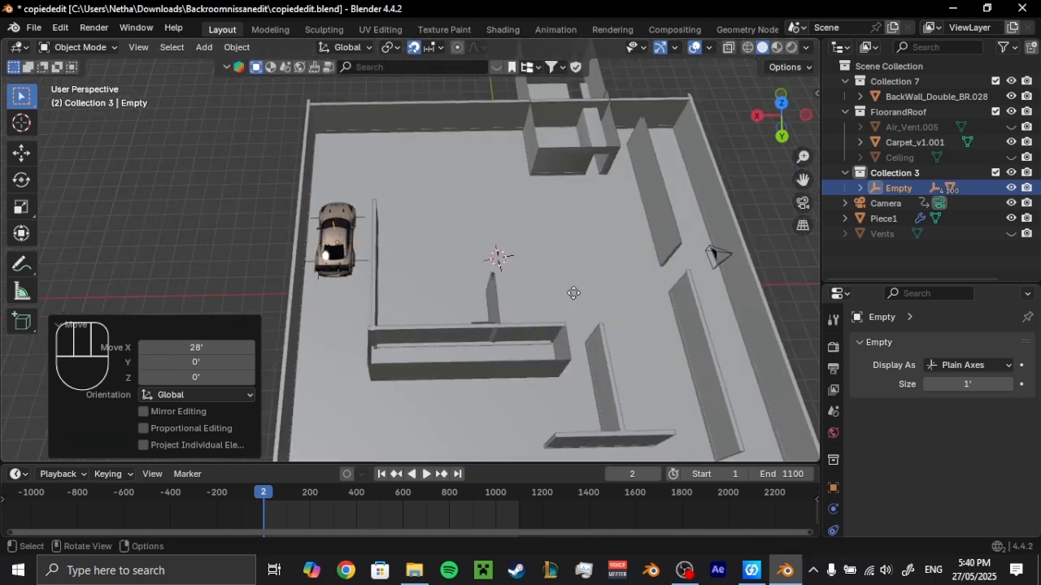
pyautogui.press('g')
pyautogui.press('x')
pyautogui.click(730, 311)
pyautogui.keyDown('shift'); pyautogui.moveTo(729, 311); pyautogui.dragTo(545, 251, button='middle'); pyautogui.keyUp('shift')
pyautogui.press('g')
pyautogui.press('y')
pyautogui.click(567, 318)
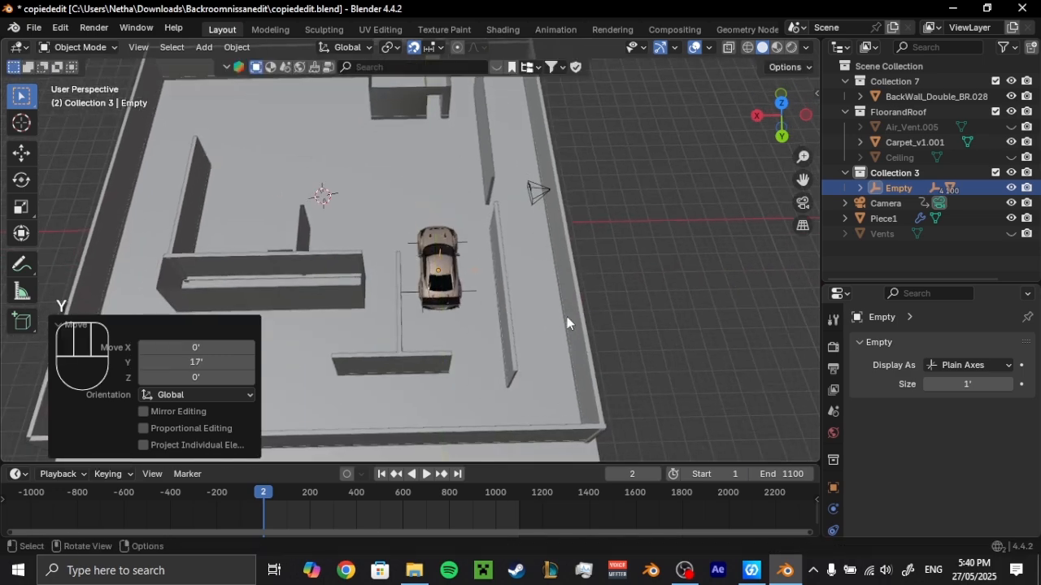
# - Select the scene camera near the corridor walls and set it as the active camera
pyautogui.moveTo(567, 318); pyautogui.dragTo(372, 333, button='middle')
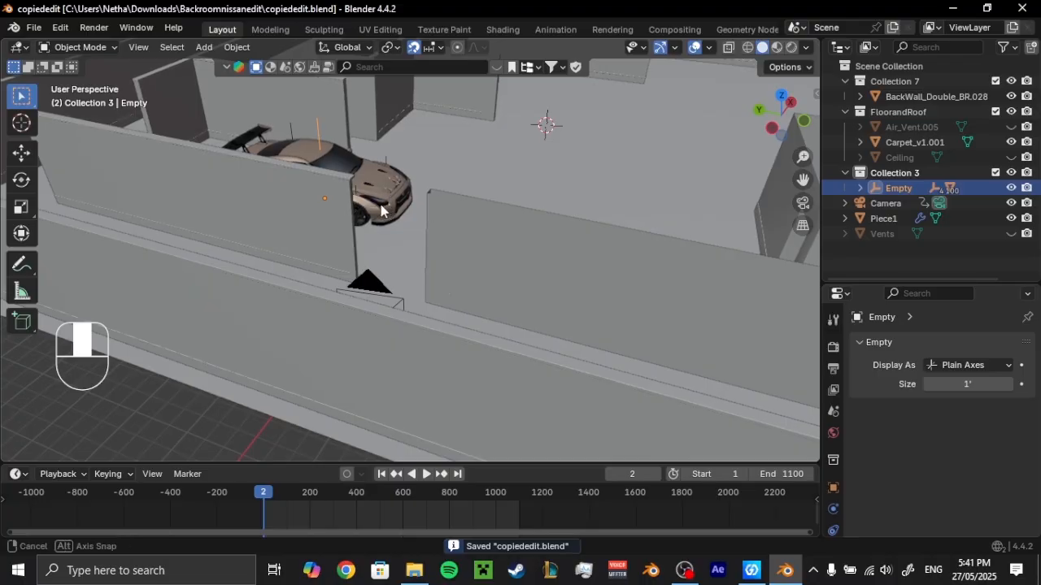
pyautogui.moveTo(381, 209); pyautogui.dragTo(335, 240, button='middle')
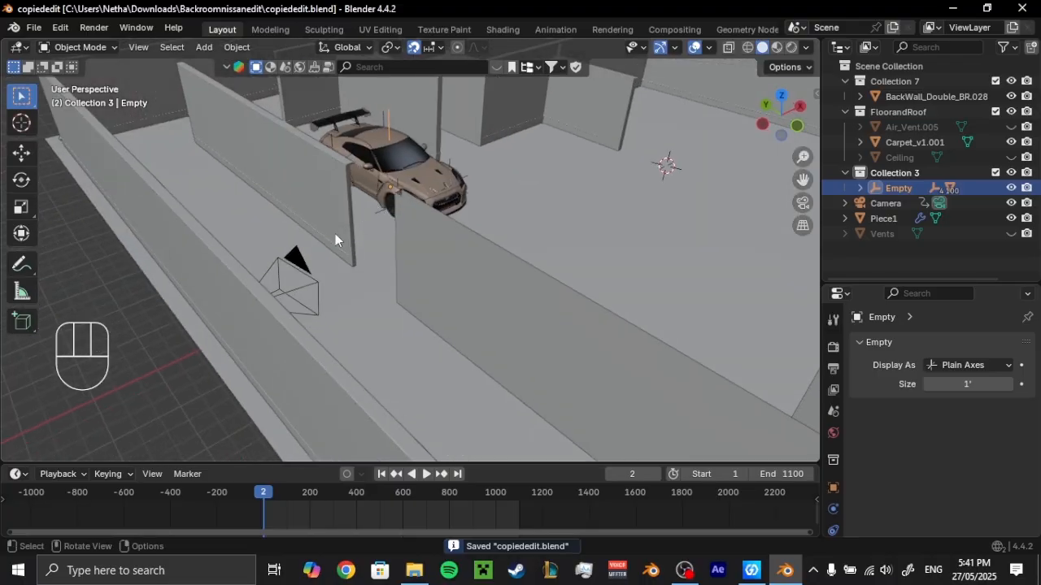
pyautogui.click(295, 260)
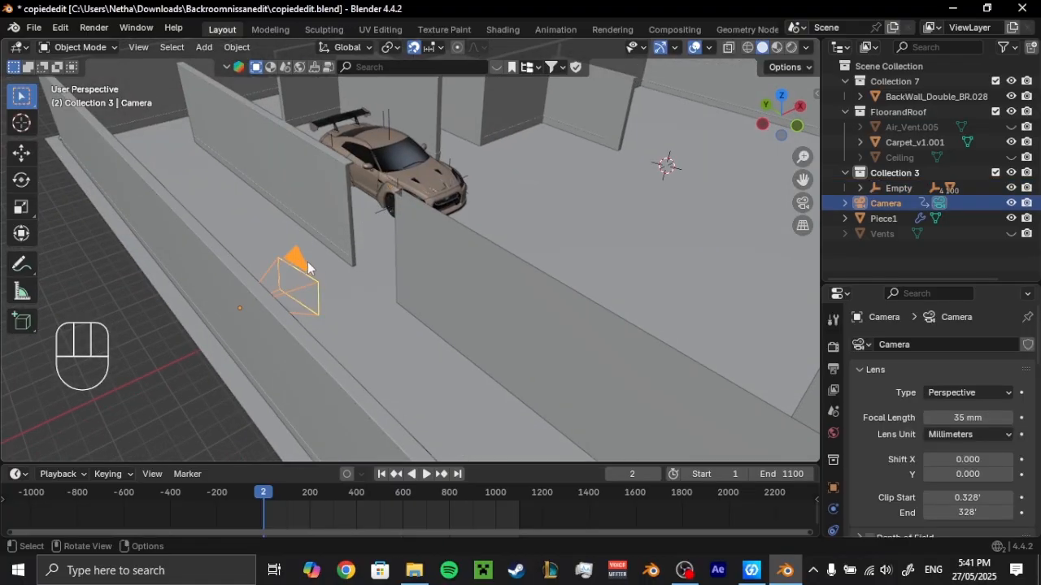
pyautogui.rightClick(307, 267)
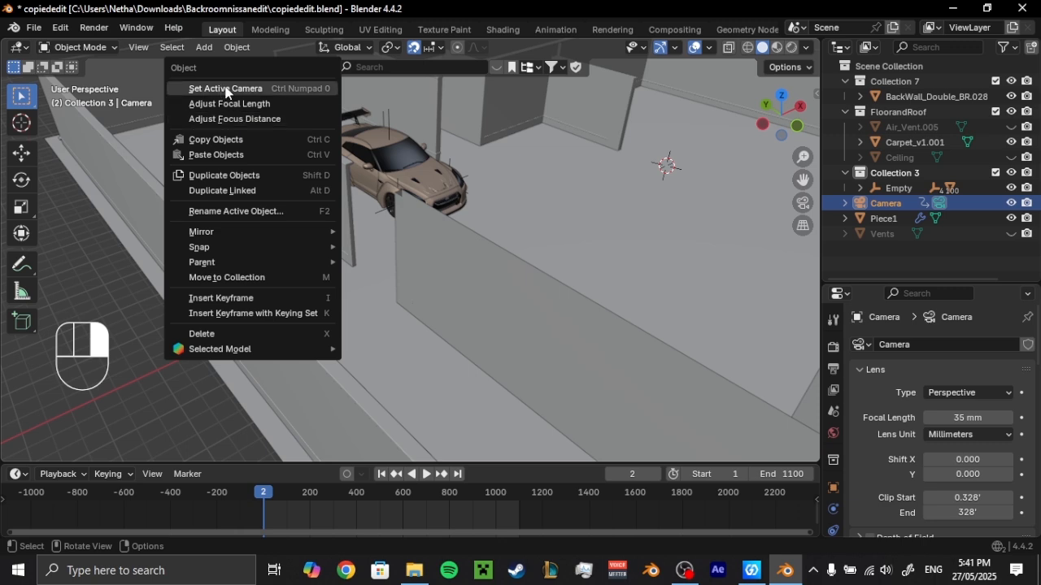
pyautogui.click(226, 90)
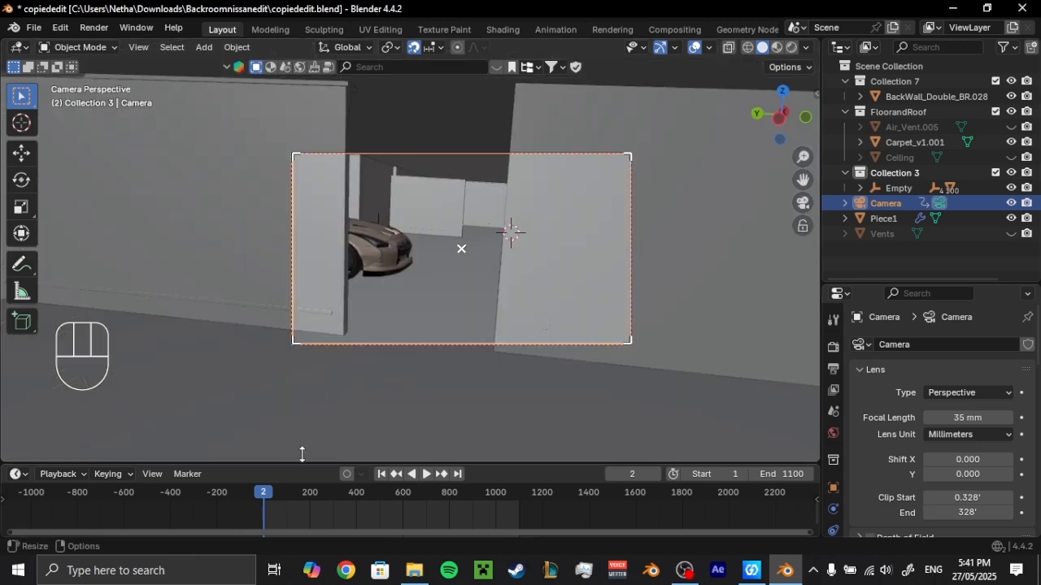
# - Enlarge the timeline area and zoom it in around the first frames of the animation
pyautogui.moveTo(301, 460); pyautogui.dragTo(320, 337)
pyautogui.scroll(6, 253, 430)
pyautogui.moveTo(79, 414); pyautogui.dragTo(433, 412, button='middle')
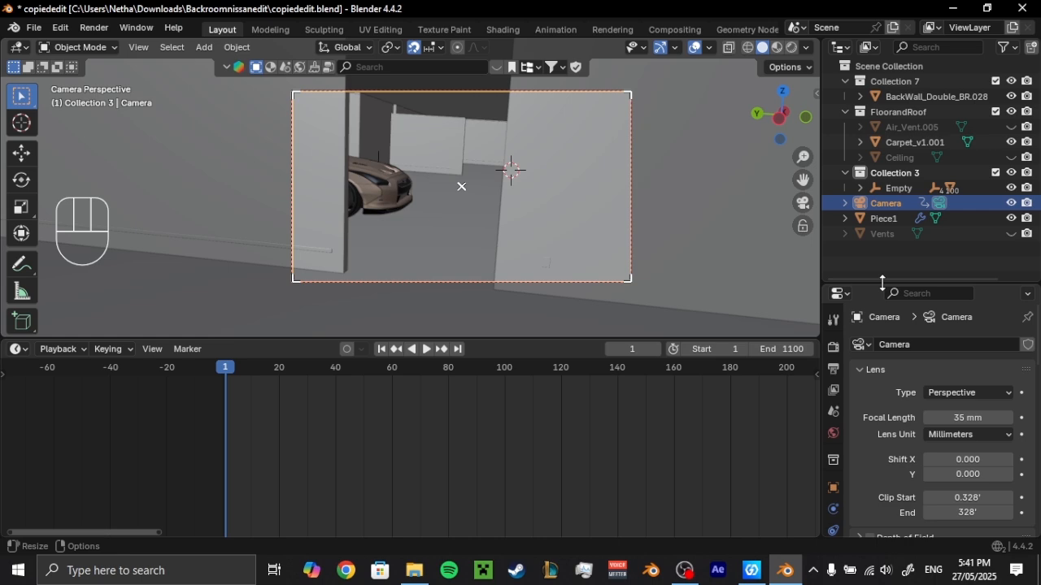
# - Set the scene's output resolution to 1600 px by 1200 px
pyautogui.moveTo(882, 284); pyautogui.dragTo(874, 173)
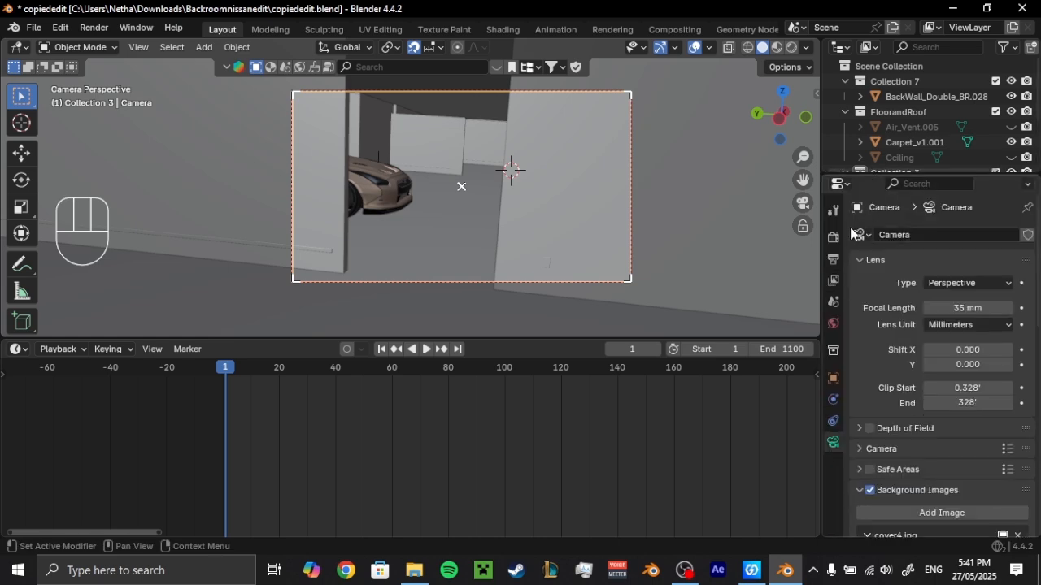
pyautogui.click(832, 237)
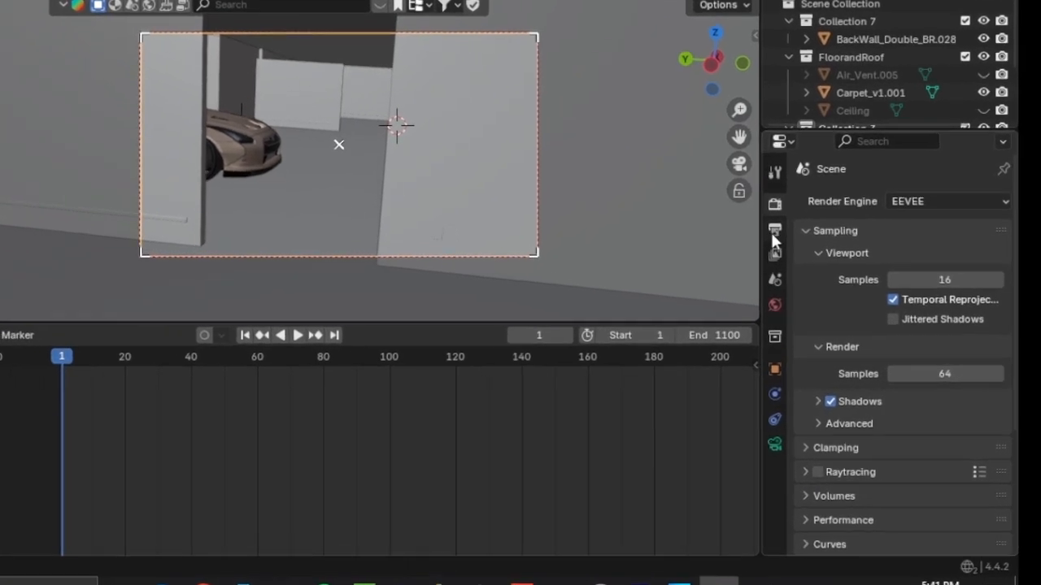
pyautogui.click(832, 258)
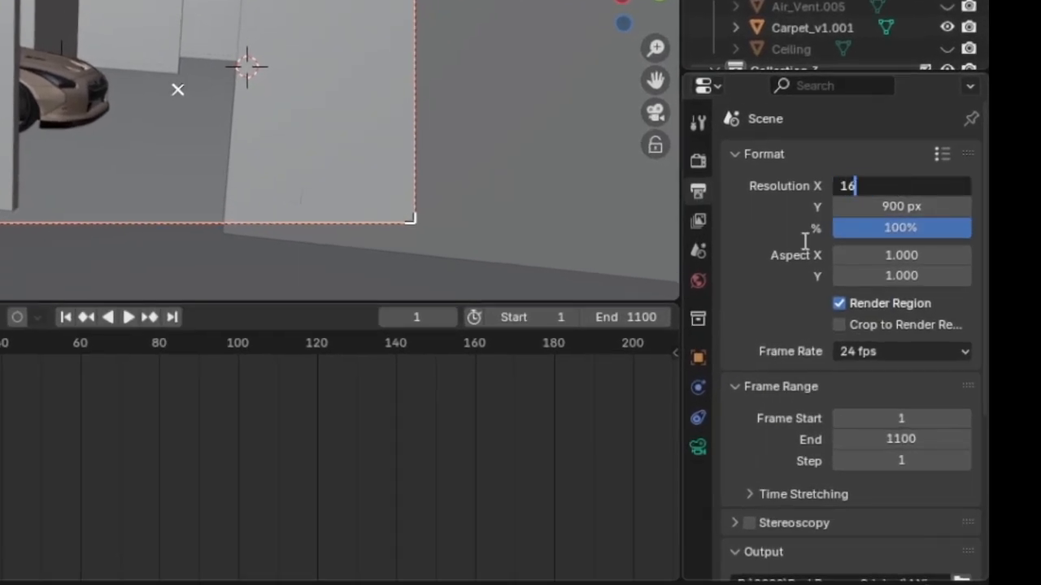
pyautogui.press('Return')
pyautogui.click(862, 206)
pyautogui.write('12')
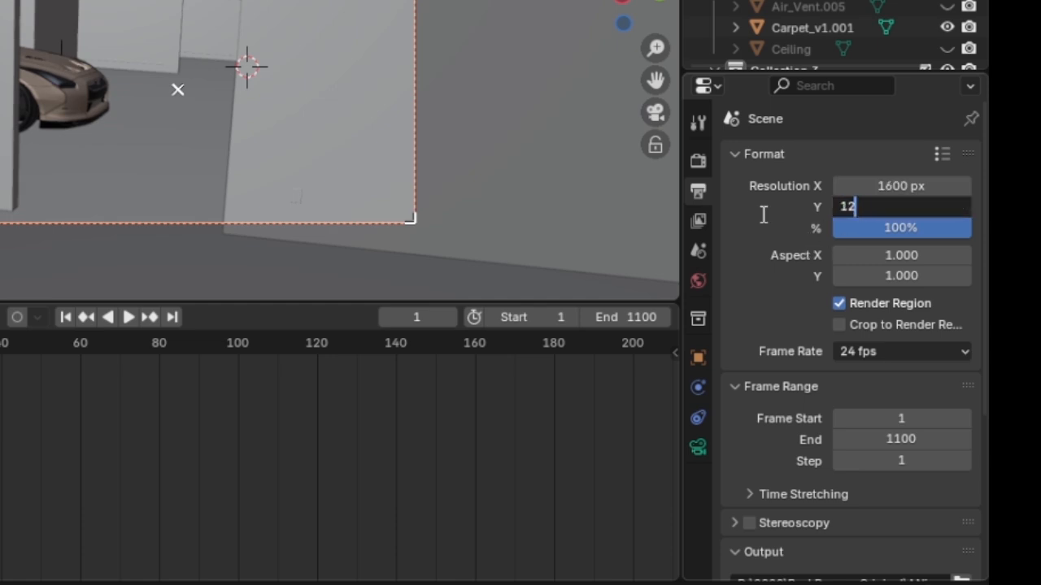
pyautogui.write('00')
pyautogui.press('Return')
# - Reset all of the camera's rotation values to their defaults
pyautogui.press('KP_0')
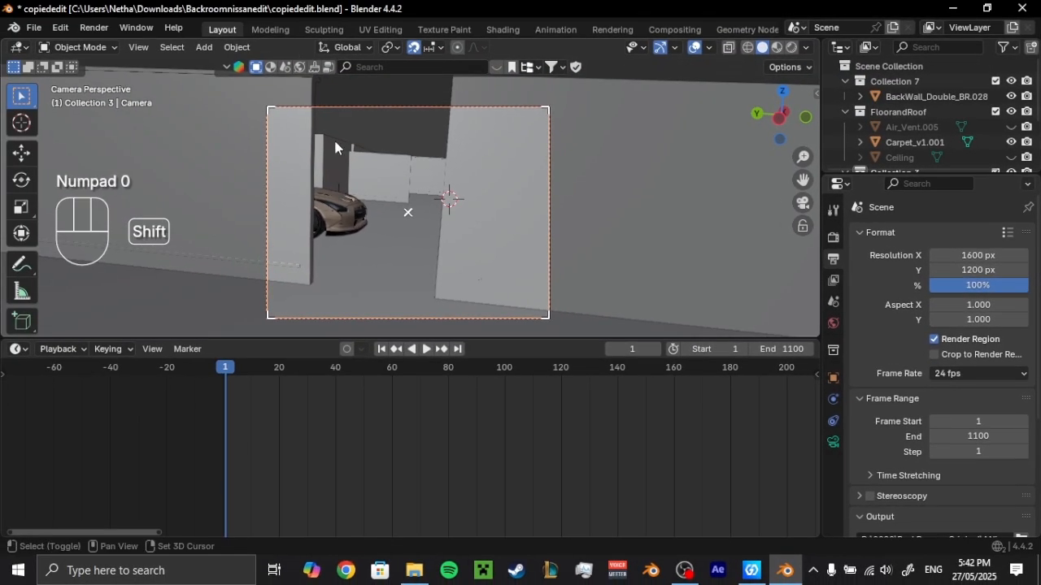
pyautogui.scroll(-2, 462, 216)
pyautogui.press('n')
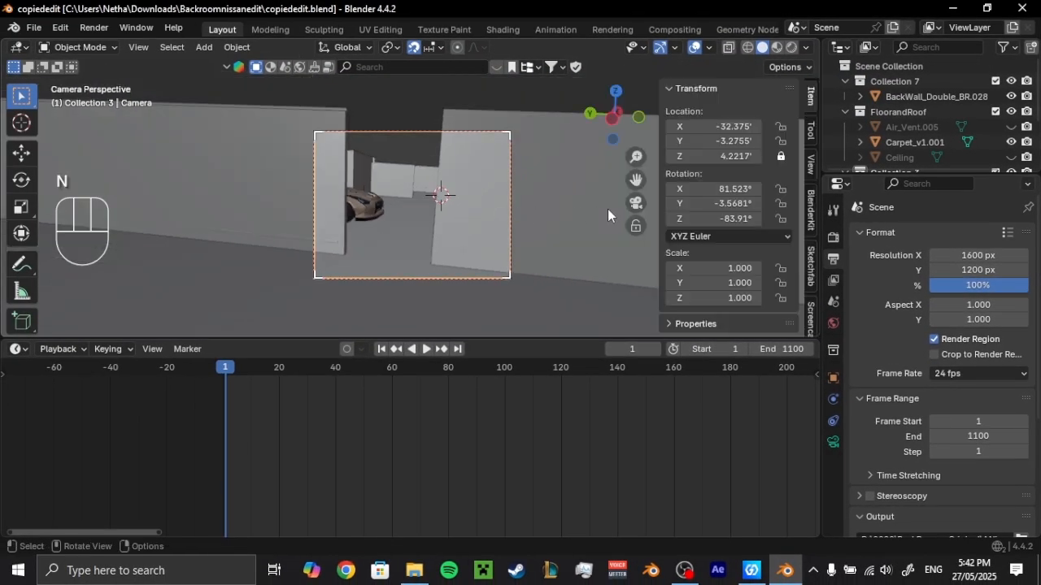
pyautogui.rightClick(690, 203)
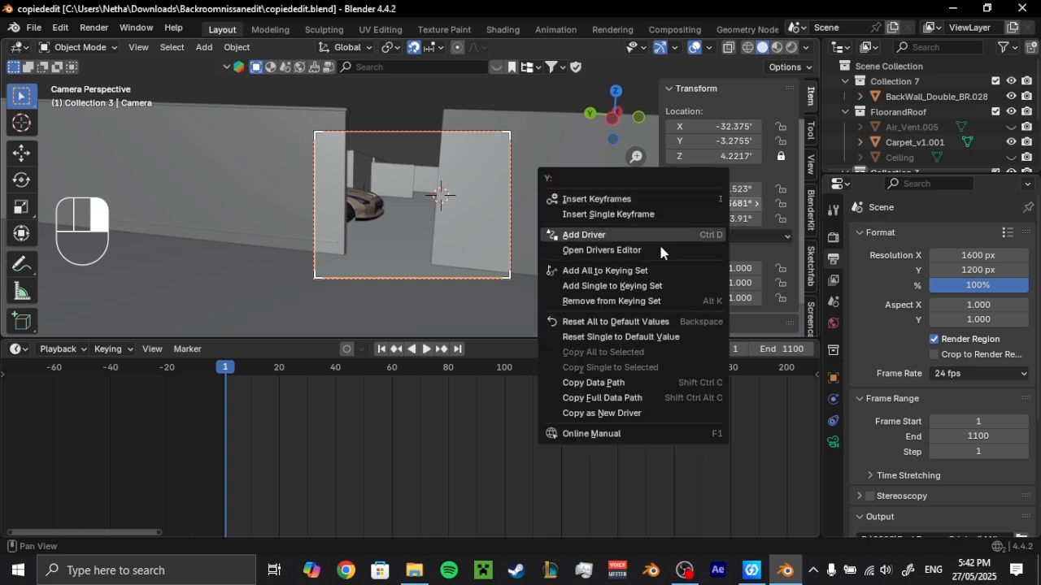
pyautogui.click(605, 323)
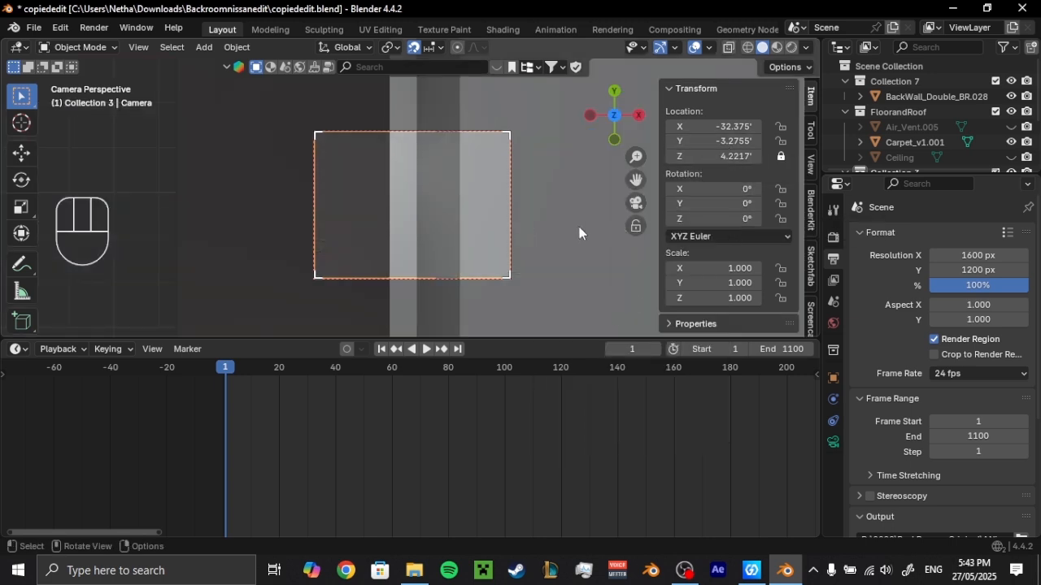
pyautogui.press('n')
# - Rotate the camera 90° about the global X axis
pyautogui.moveTo(564, 239); pyautogui.dragTo(516, 248, button='middle')
pyautogui.scroll(-3, 577, 211)
pyautogui.press('r')
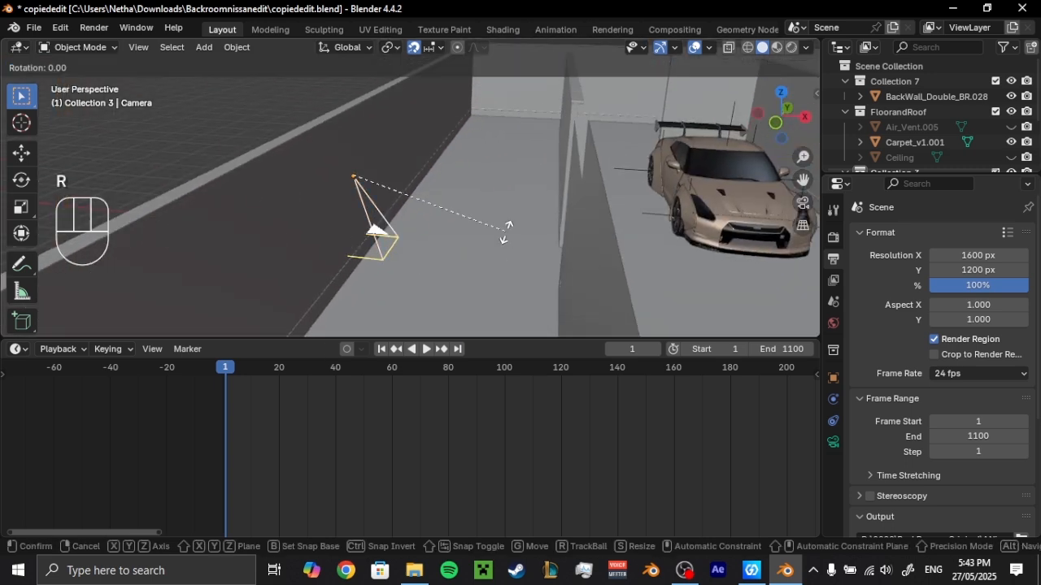
pyautogui.press('x')
pyautogui.press('9')
pyautogui.press('0')
pyautogui.press('Return')
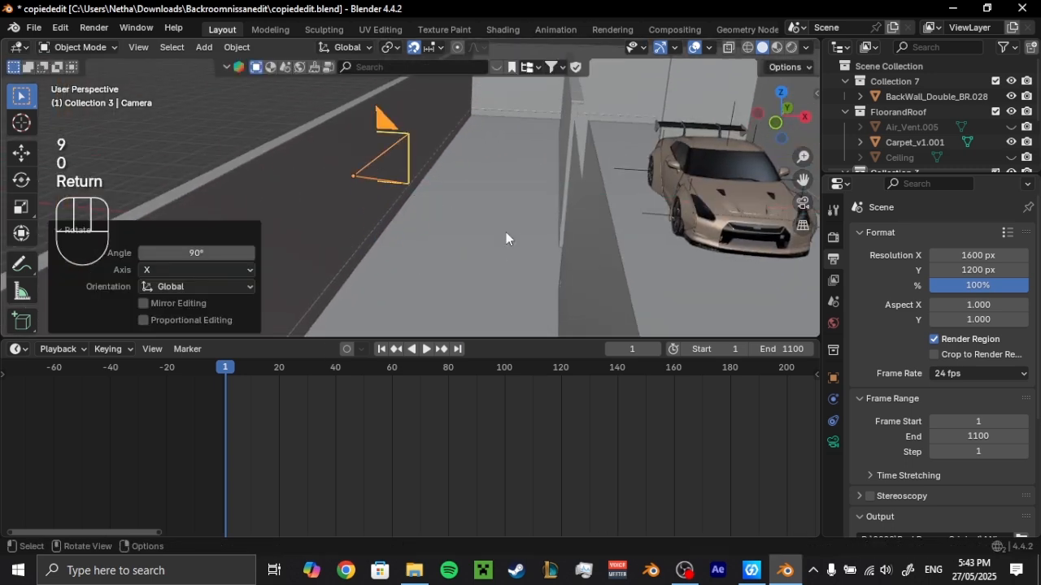
# - Rotate the camera -90° about the global Z axis, then look through it in an enlarged 3D viewport
pyautogui.press('r')
pyautogui.press('z')
pyautogui.press('9')
pyautogui.press('0')
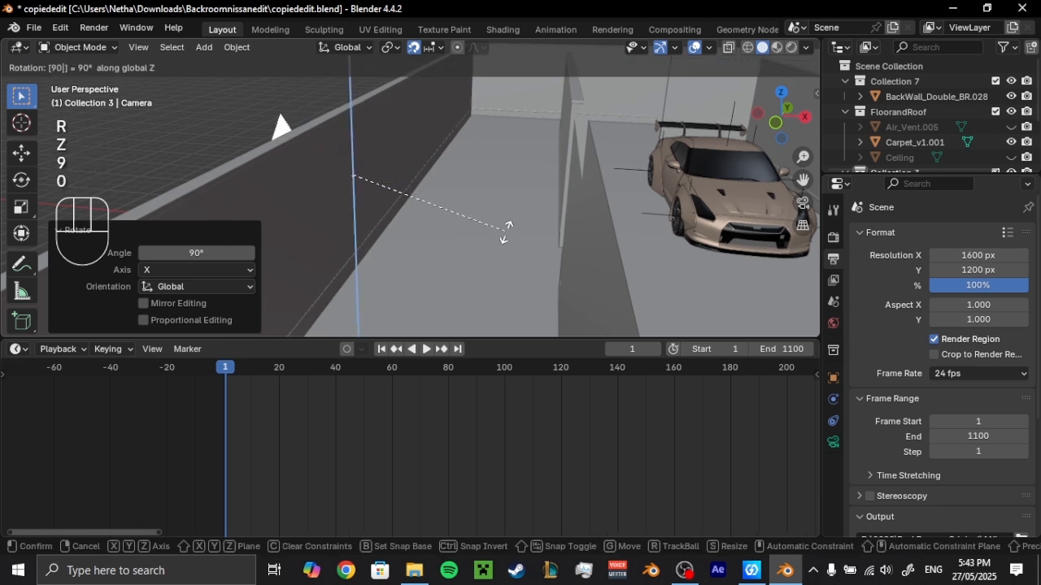
pyautogui.press('-')
pyautogui.press('Return')
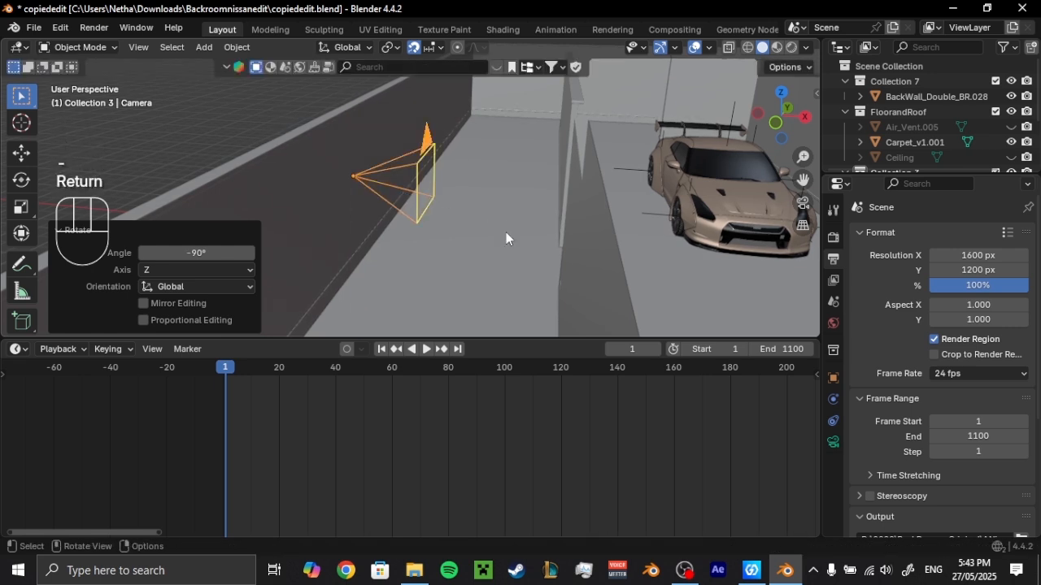
pyautogui.press('KP_0')
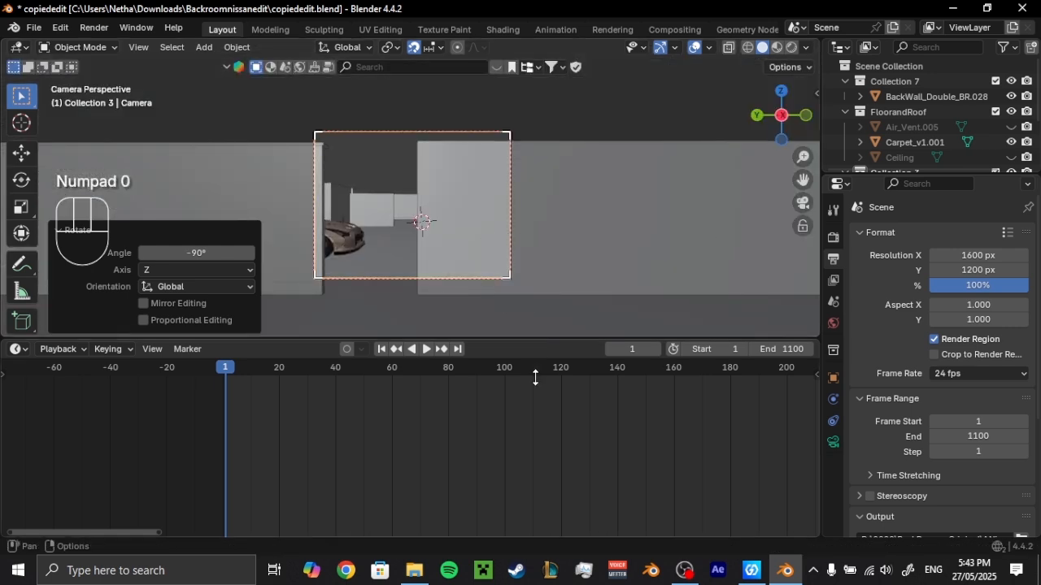
pyautogui.moveTo(533, 341); pyautogui.dragTo(537, 444)
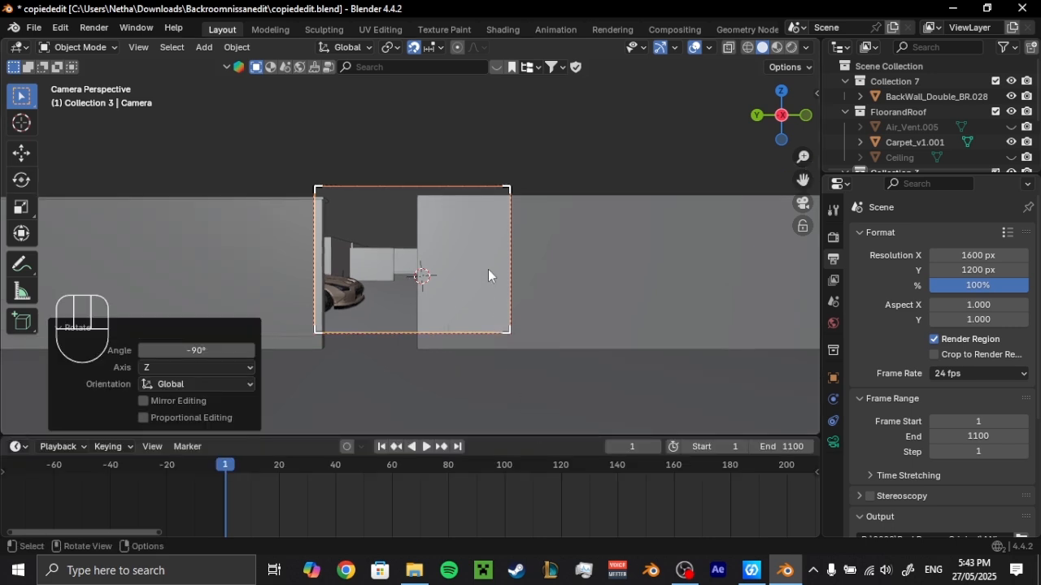
# - Walk the camera into the corridor, tilted down at the floor, and insert a Location & Rotation keyframe at frame 1
pyautogui.hotkey('shift', '`')
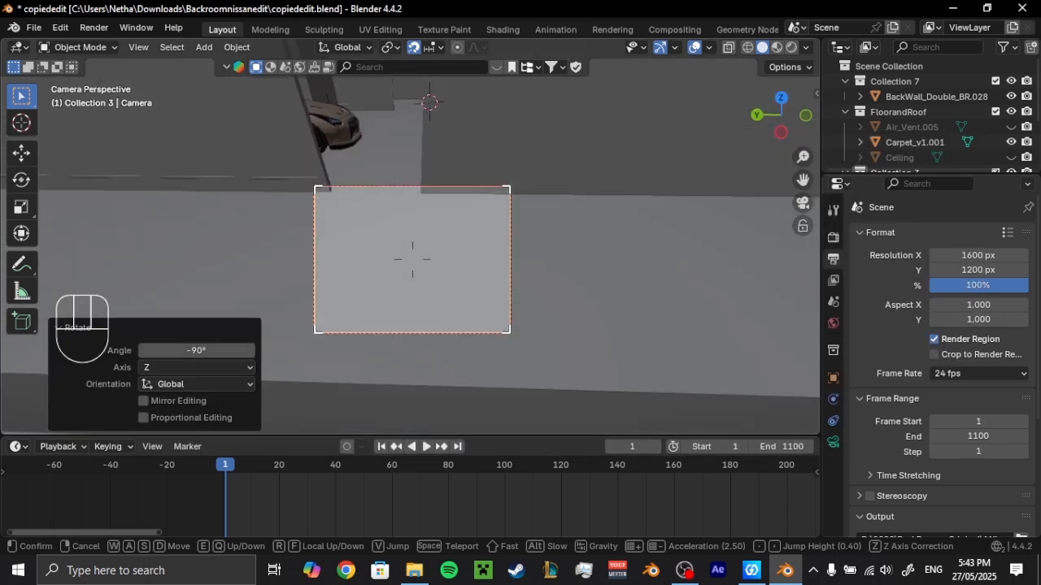
pyautogui.press('d')
pyautogui.press('d')
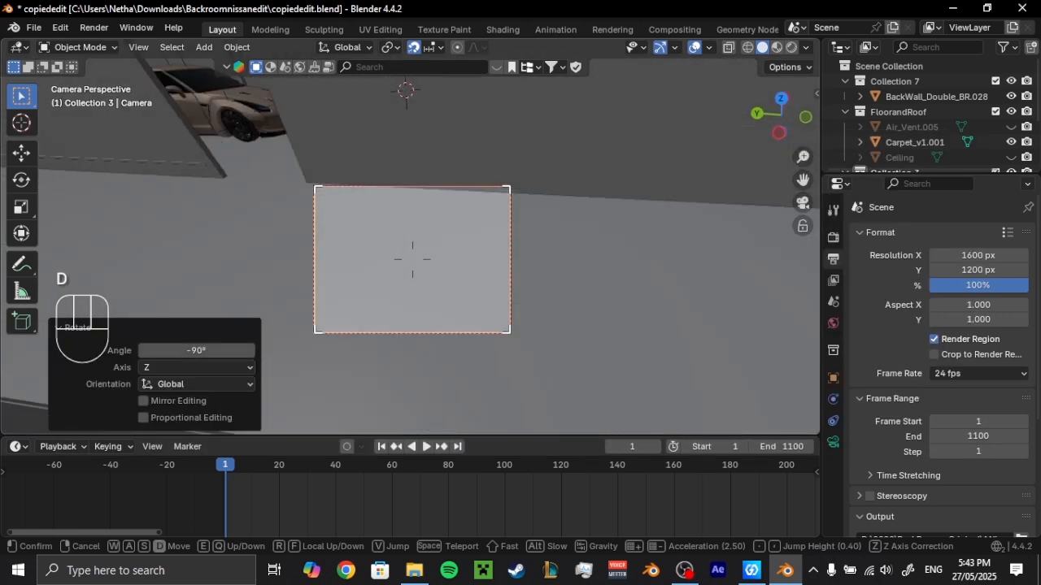
pyautogui.press('a')
pyautogui.press('a')
pyautogui.press('a')
pyautogui.press('a')
pyautogui.press('a')
pyautogui.press('a')
pyautogui.press('a')
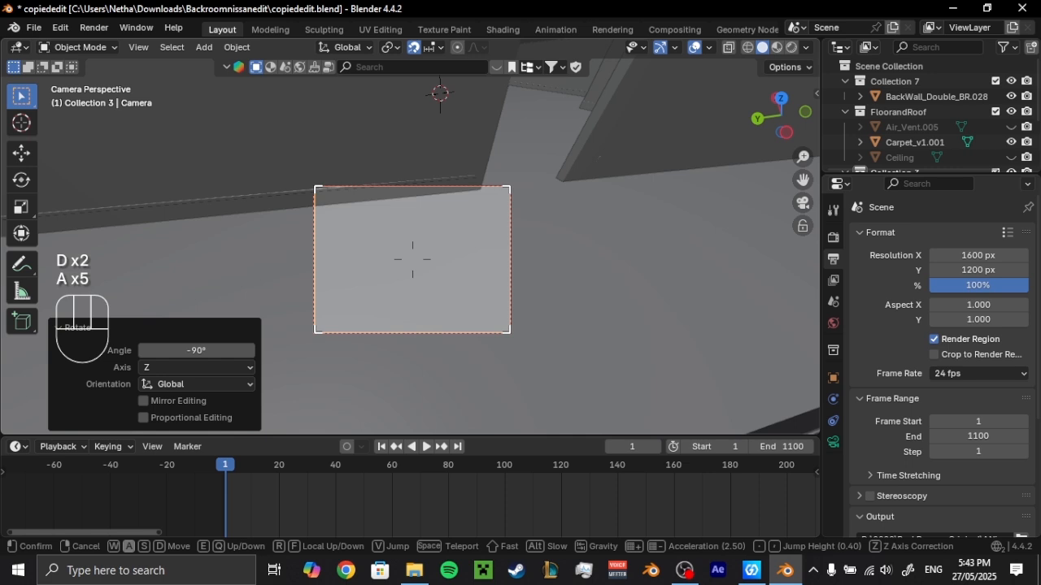
pyautogui.press('s')
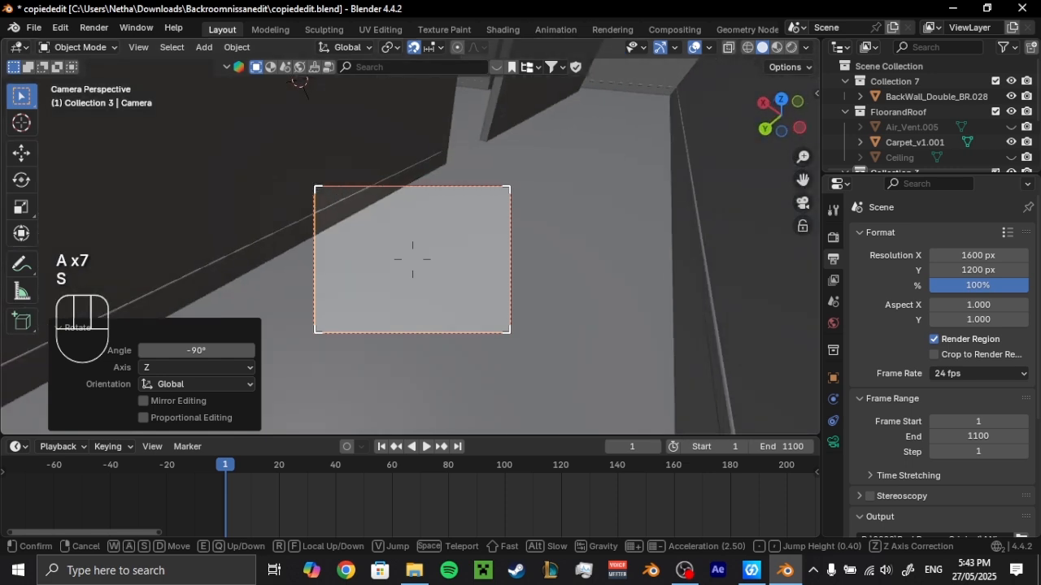
pyautogui.press('d')
pyautogui.press('s')
pyautogui.click(488, 269)
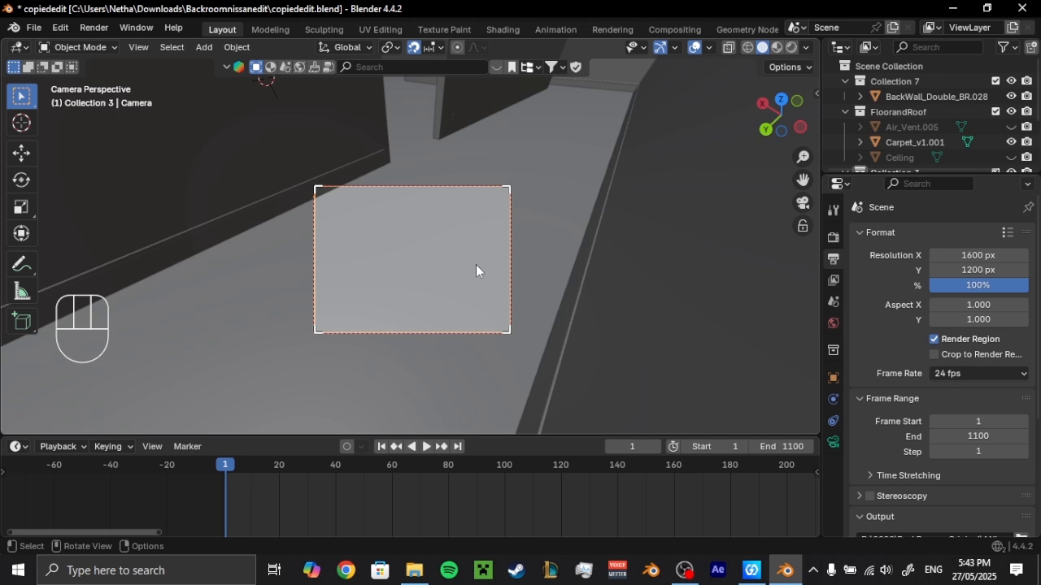
pyautogui.press('k')
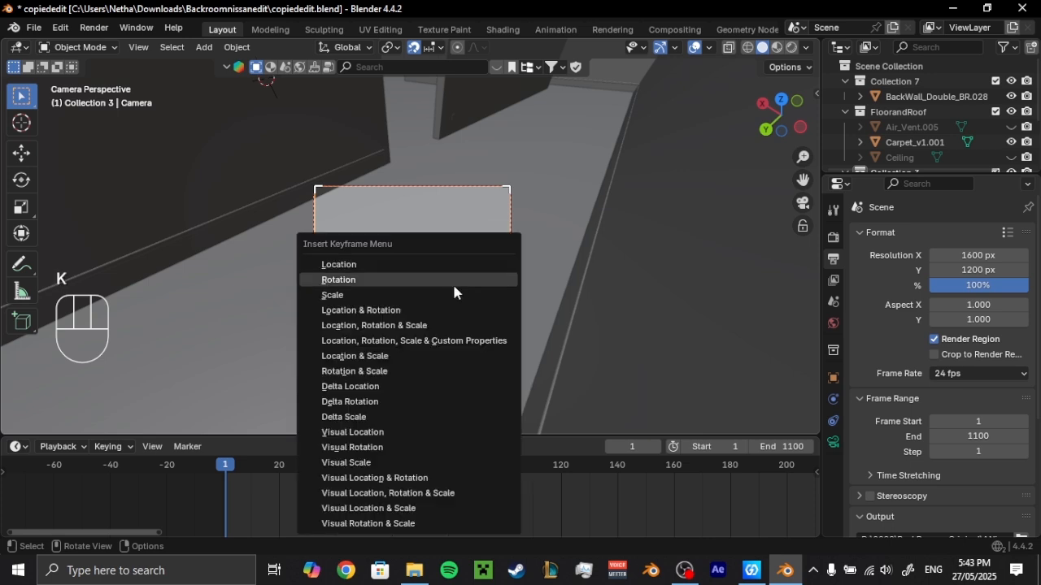
pyautogui.click(371, 312)
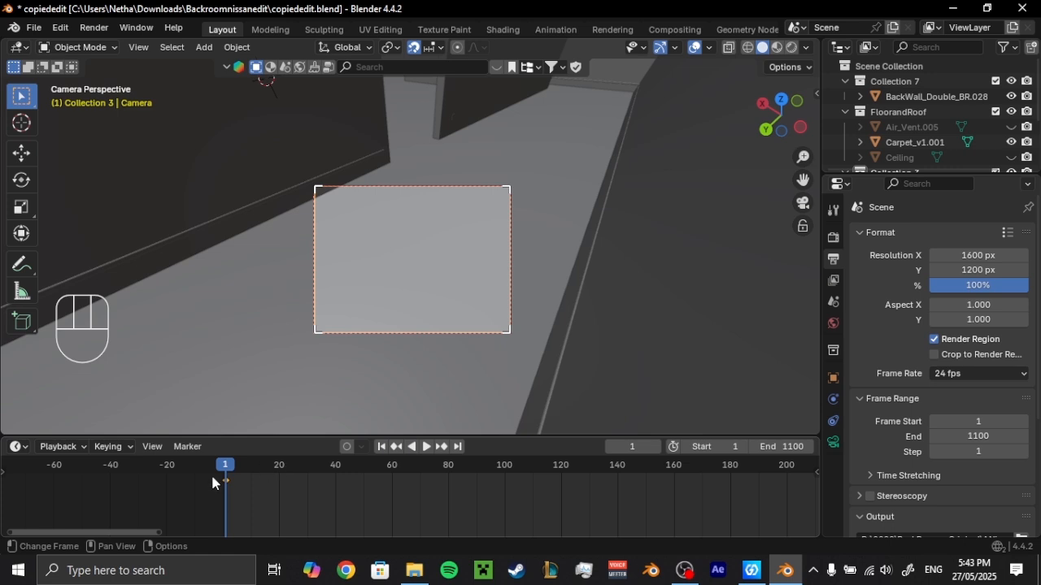
# - At frame 40, move the camera forward and level it to look down the corridor, then insert a camera keyframe
pyautogui.scroll(5, 233, 490)
pyautogui.moveTo(236, 491); pyautogui.dragTo(326, 494, button='middle')
pyautogui.scroll(4, 428, 502)
pyautogui.scroll(-3, 339, 480)
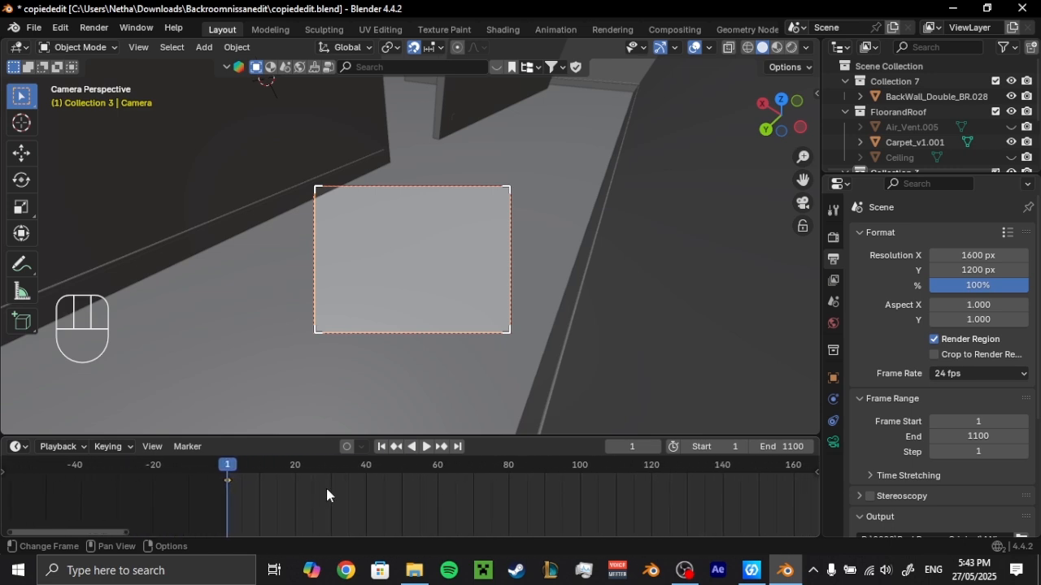
pyautogui.click(366, 470)
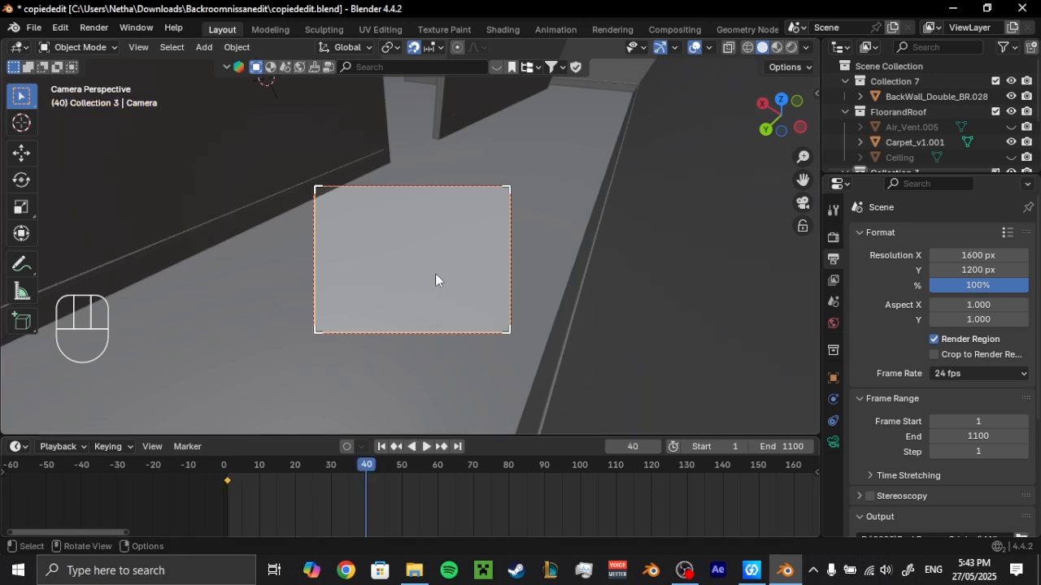
pyautogui.hotkey('shift', '`')
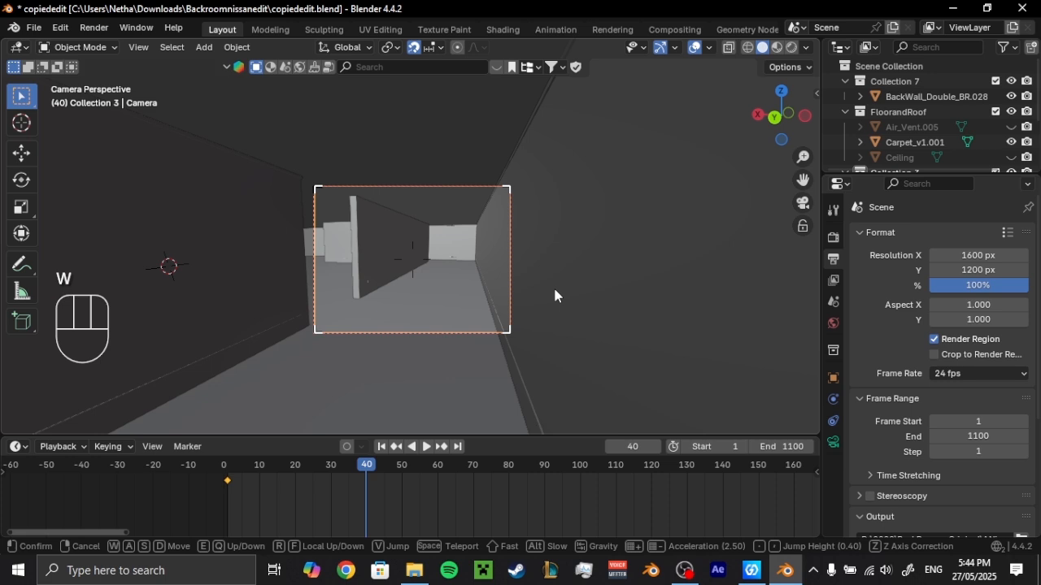
pyautogui.click(432, 281)
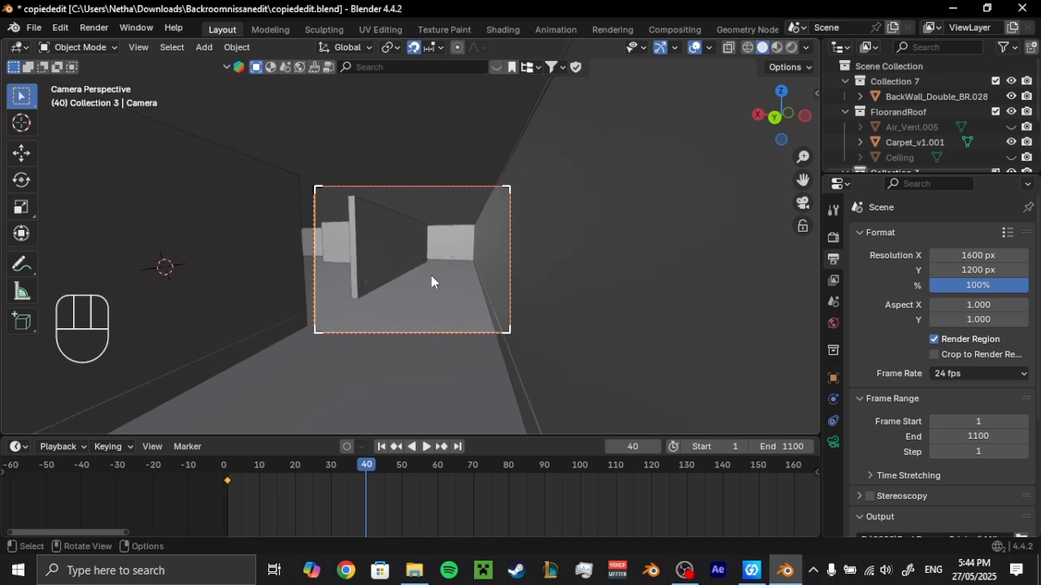
pyautogui.press('k')
pyautogui.click(327, 279)
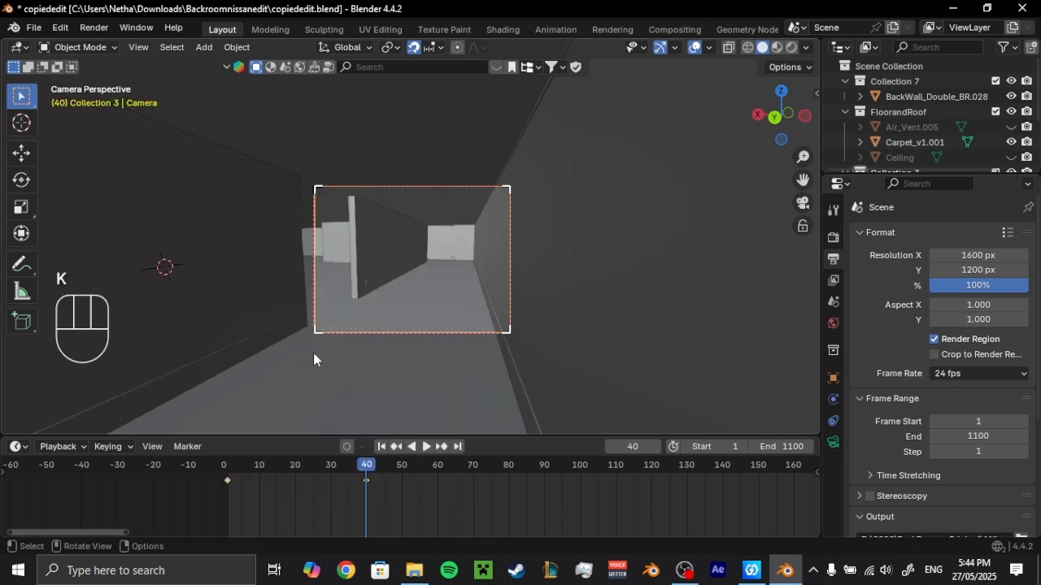
# - Play the camera animation from frame 1 past the second keyframe to check the movement
pyautogui.click(228, 464)
pyautogui.press('space')
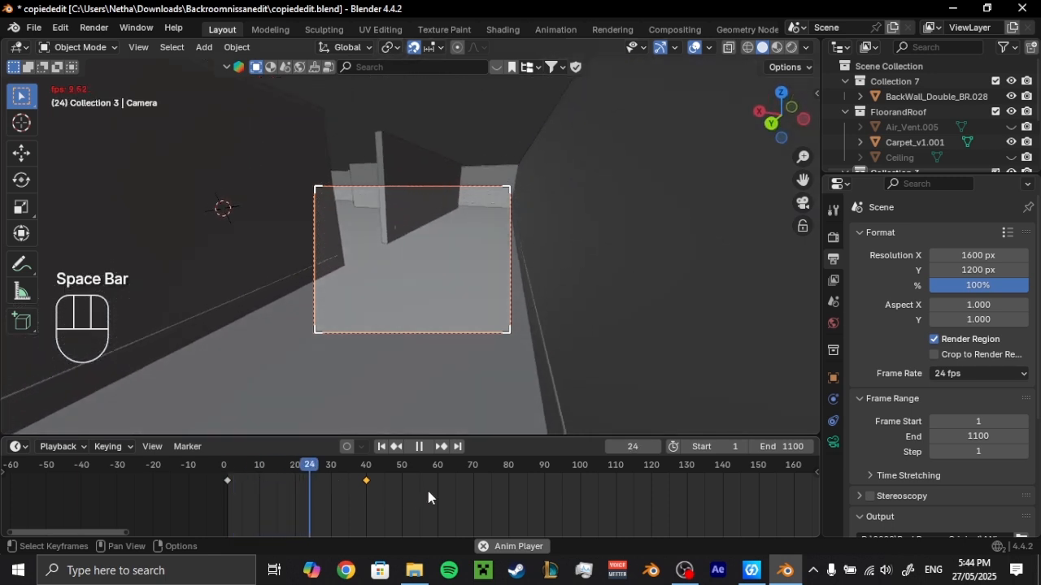
pyautogui.press('space')
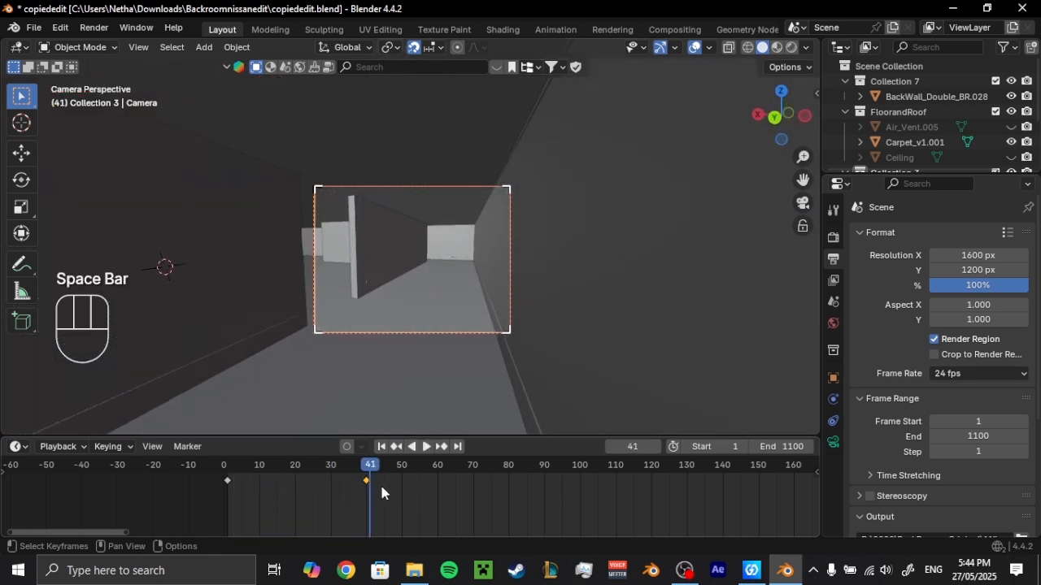
# - Move the camera's second keyframe to frame 25 and replay the animation from its first frames
pyautogui.press('g')
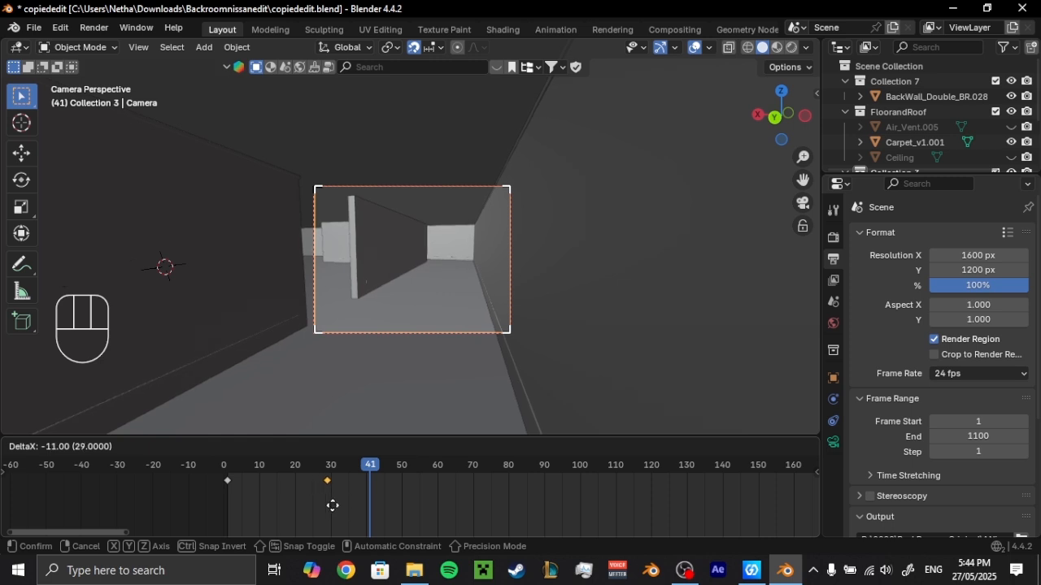
pyautogui.click(330, 506)
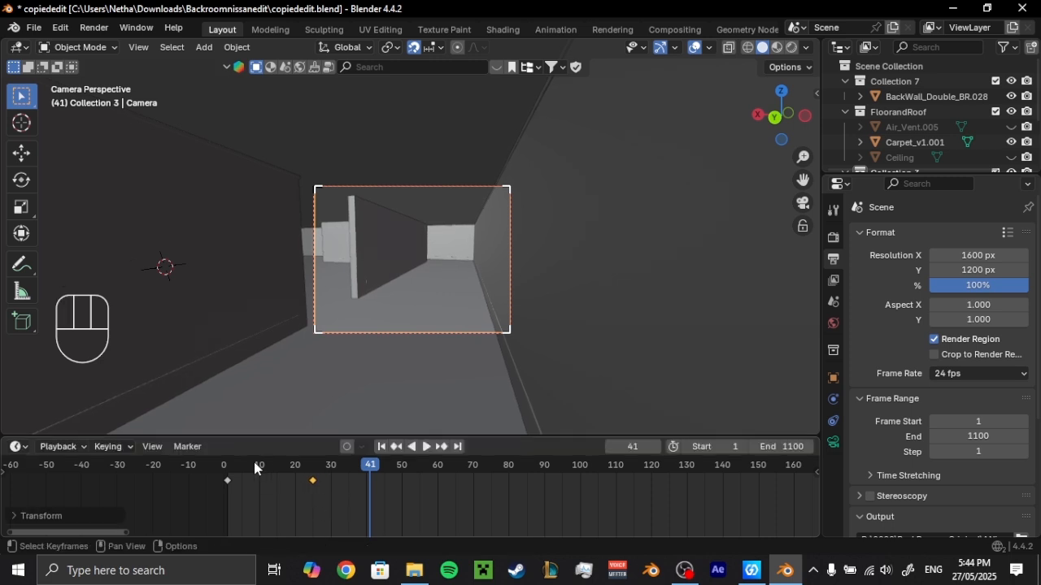
pyautogui.moveTo(254, 462); pyautogui.dragTo(237, 463)
pyautogui.press('space')
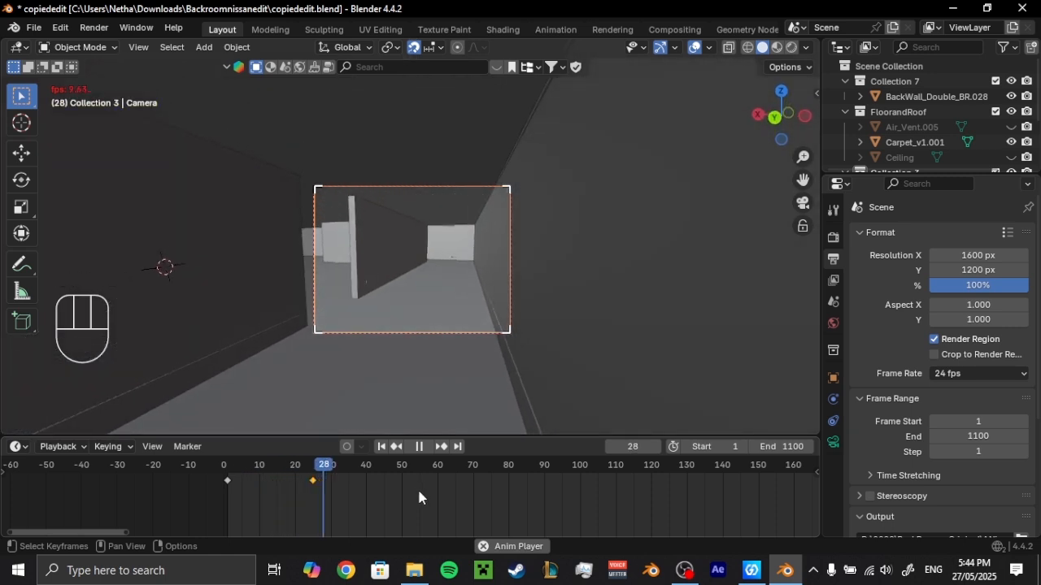
pyautogui.press('space')
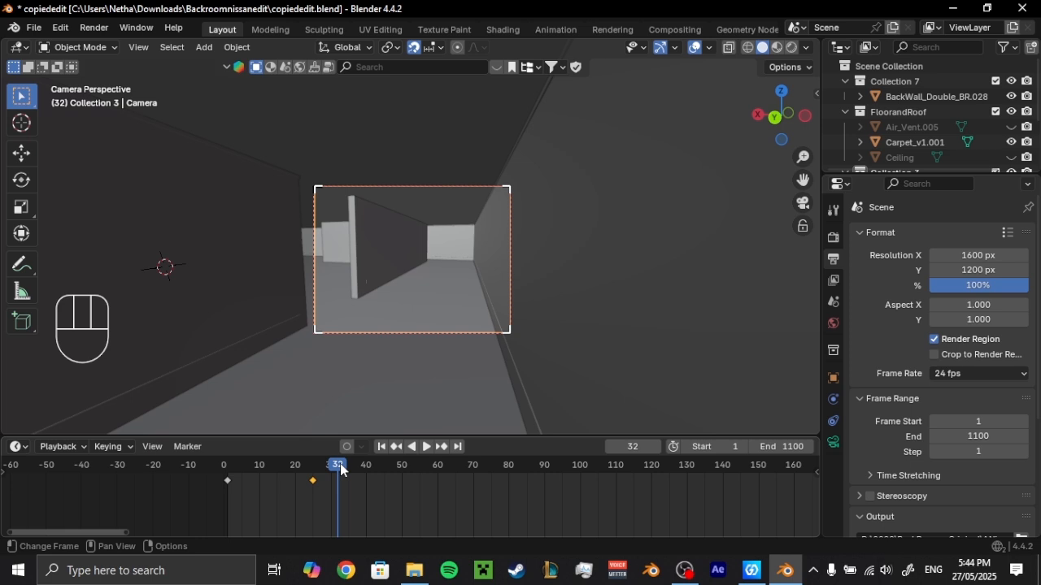
# - At frame 50, walk the camera farther down the corridor and turn it slightly toward the opening beside the dividing wall
pyautogui.click(402, 476)
pyautogui.hotkey('shift', '`')
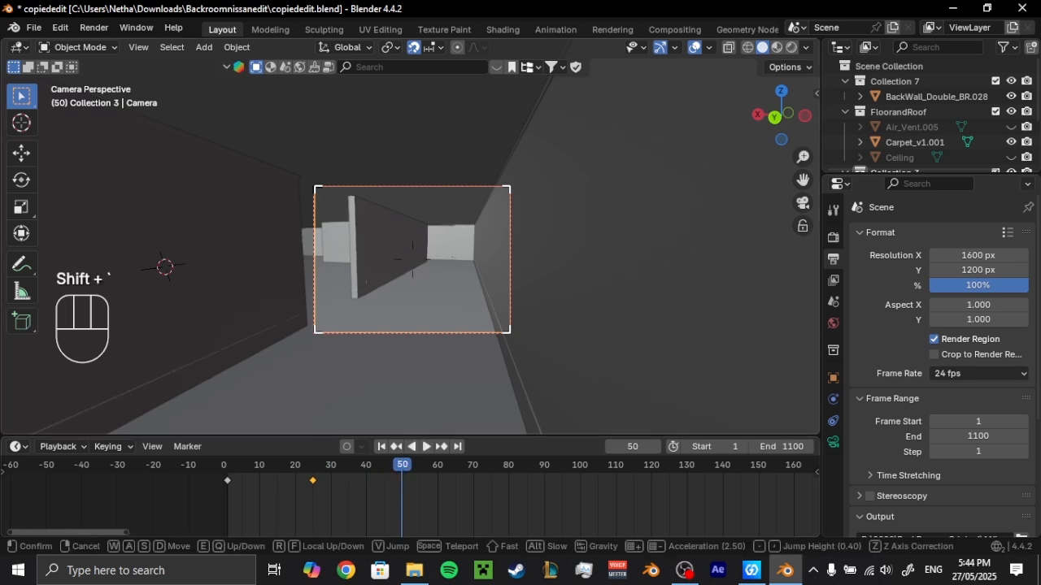
pyautogui.press('w')
pyautogui.press('w')
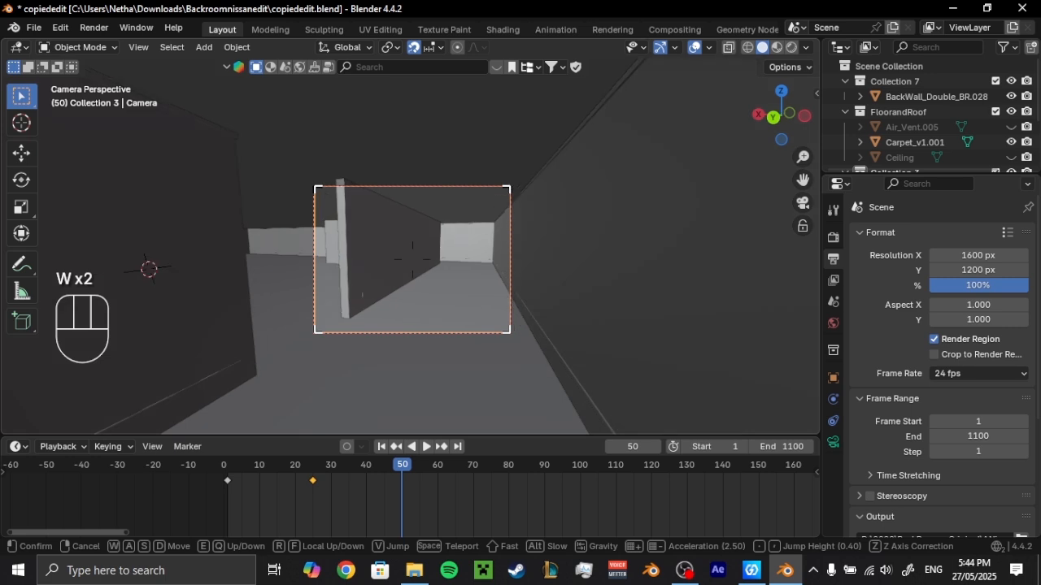
pyautogui.click(444, 288)
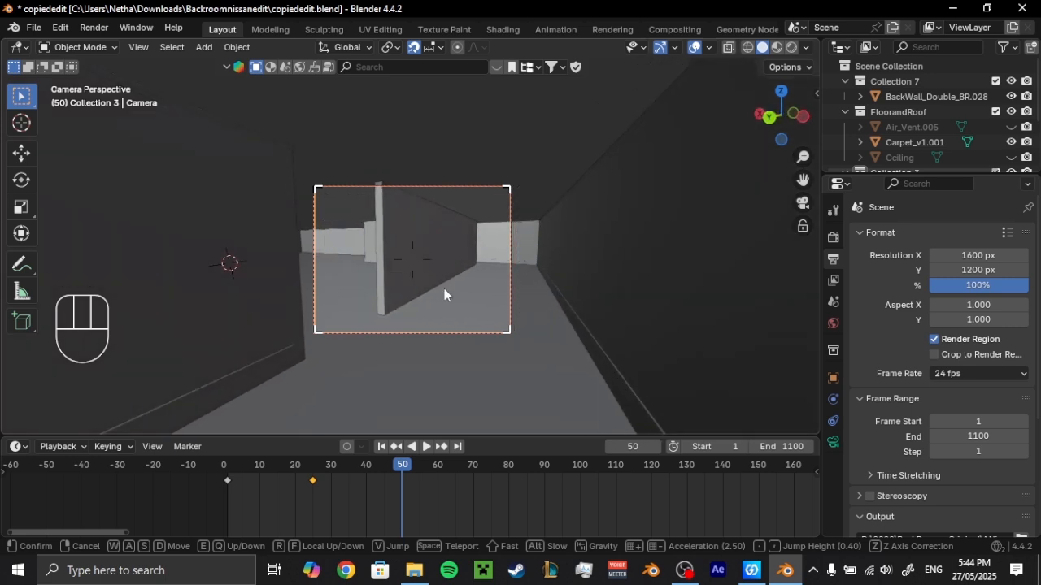
# - Insert a Location & Rotation keyframe for the camera at frame 50 and play the animation from frame 1
pyautogui.press('k')
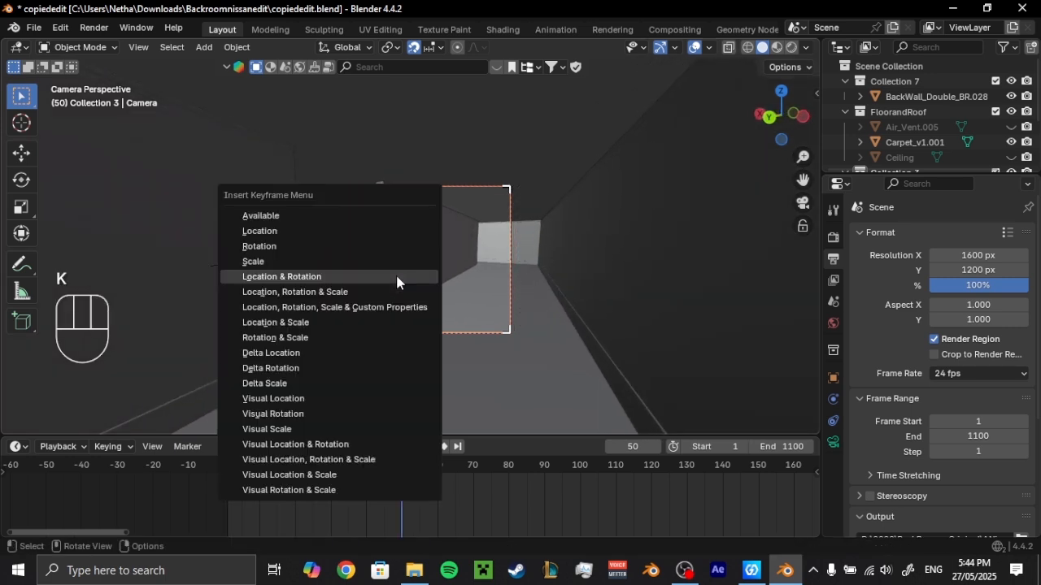
pyautogui.click(285, 278)
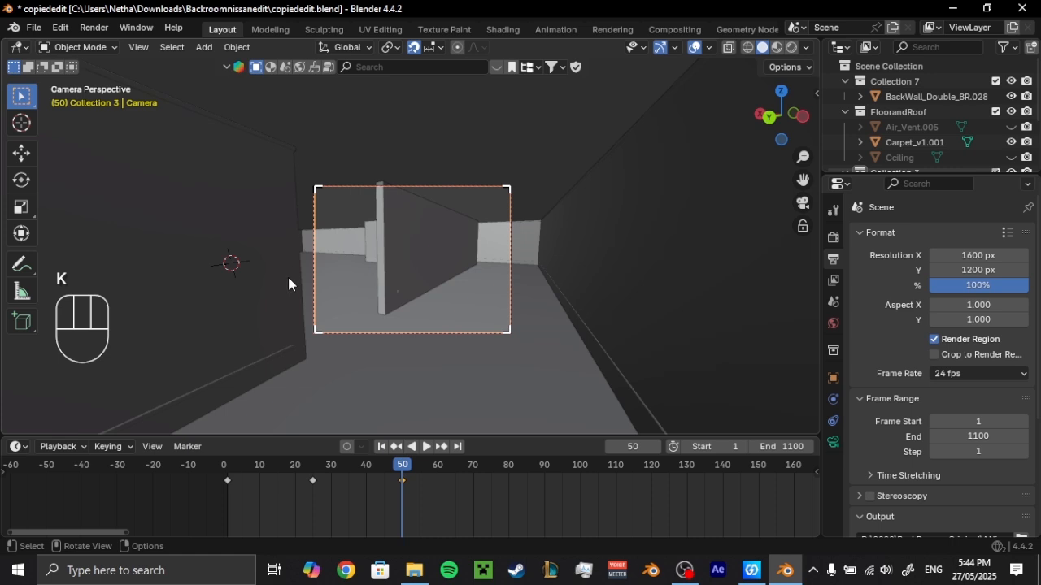
pyautogui.click(234, 470)
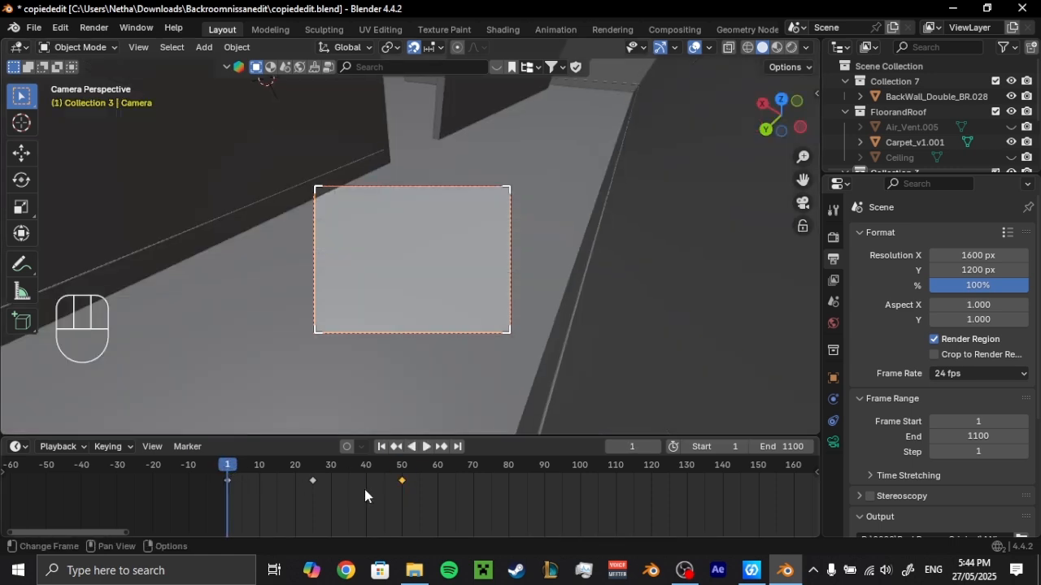
pyautogui.press('space')
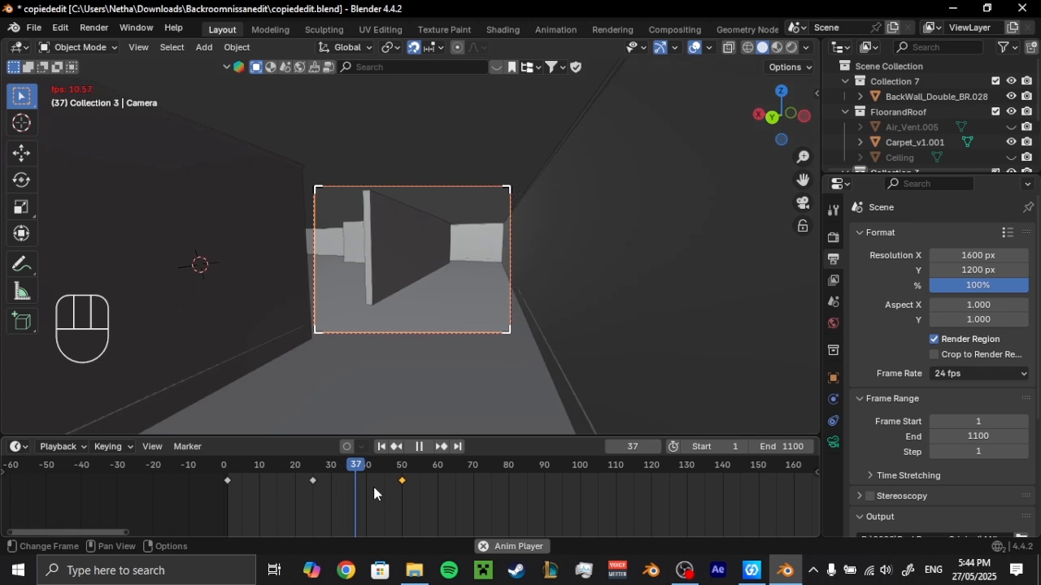
pyautogui.press('space')
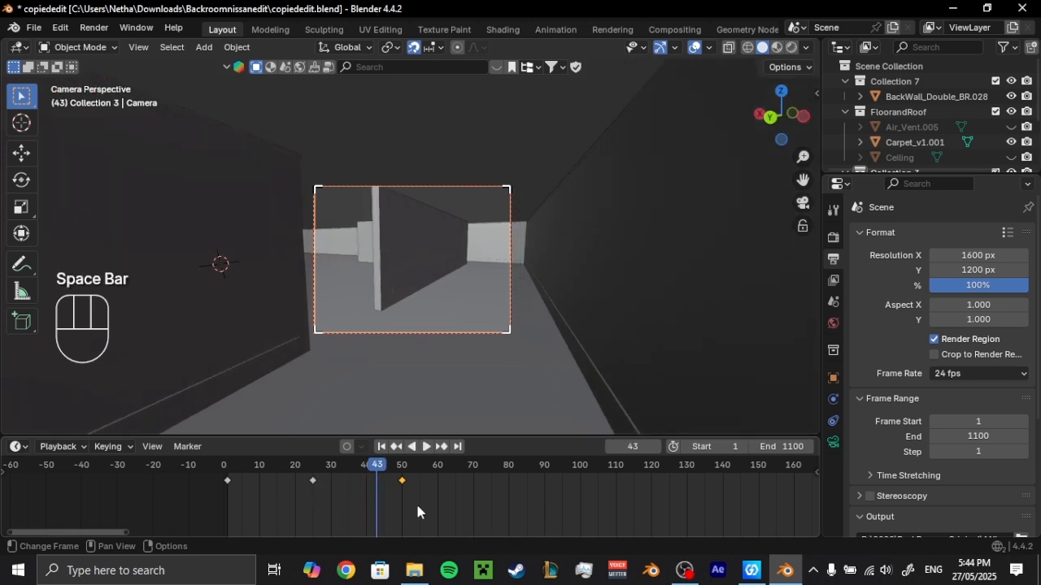
# - Set the interpolation of all three camera keyframes to Bézier and replay the animation past frame 50
pyautogui.moveTo(426, 500); pyautogui.dragTo(209, 465)
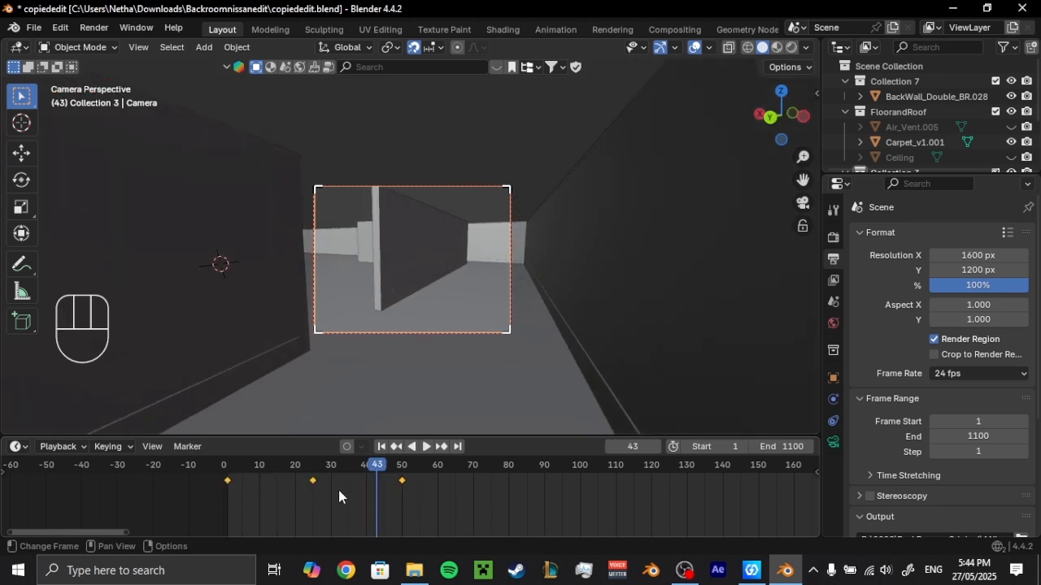
pyautogui.press('t')
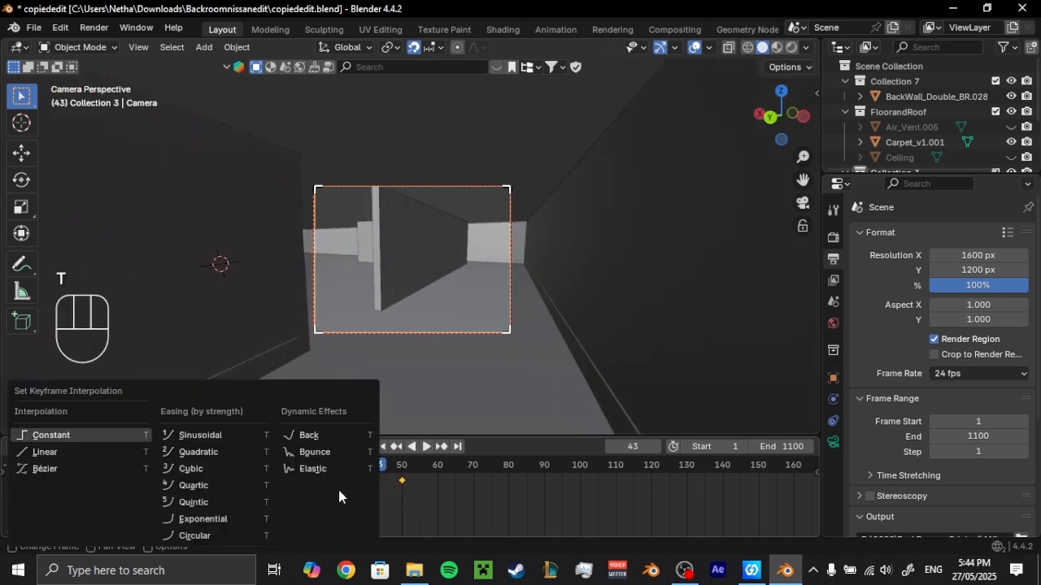
pyautogui.click(76, 469)
pyautogui.click(251, 467)
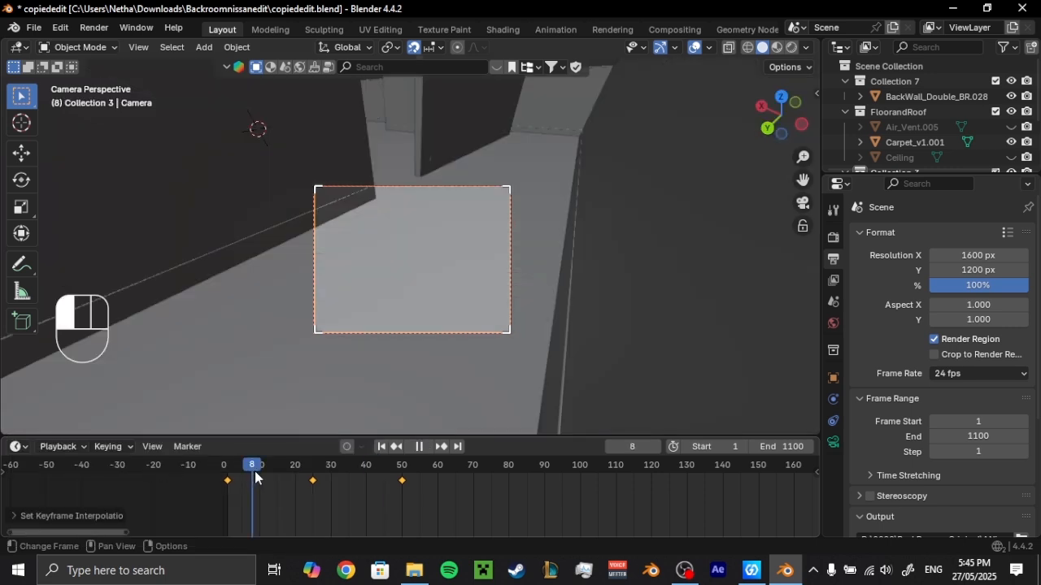
pyautogui.press('space')
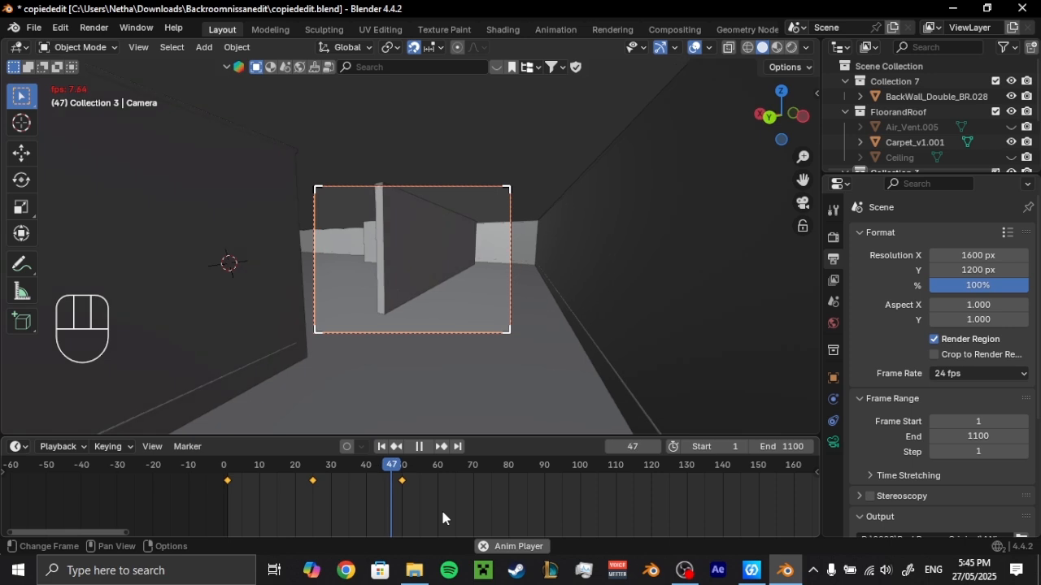
pyautogui.press('space')
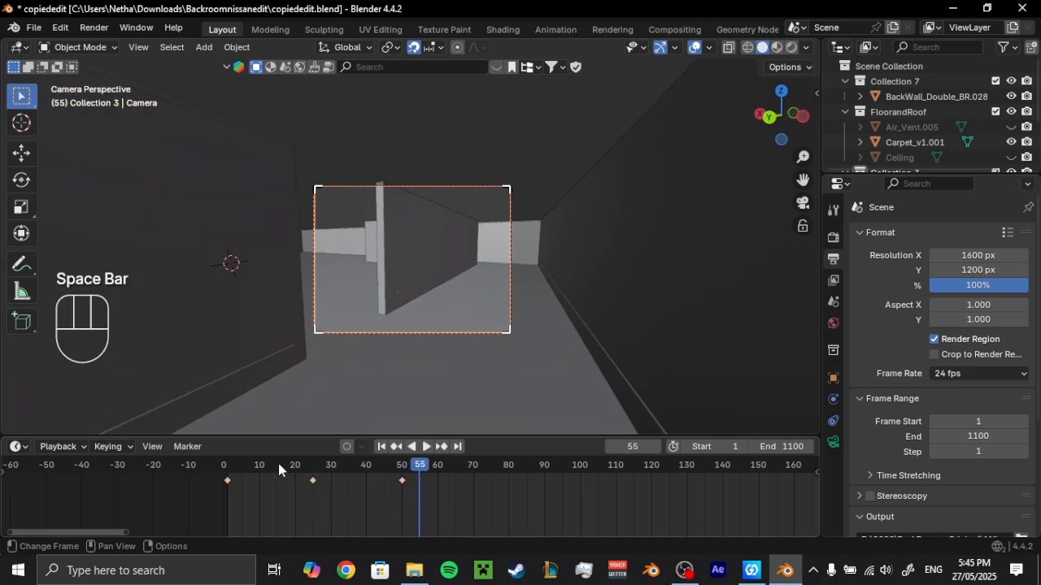
# - At frame 70, walk the camera forward and turn it to face the gap between the walls, then insert a Location & Rotation keyframe
pyautogui.moveTo(278, 465); pyautogui.dragTo(474, 494)
pyautogui.hotkey('shift', '`')
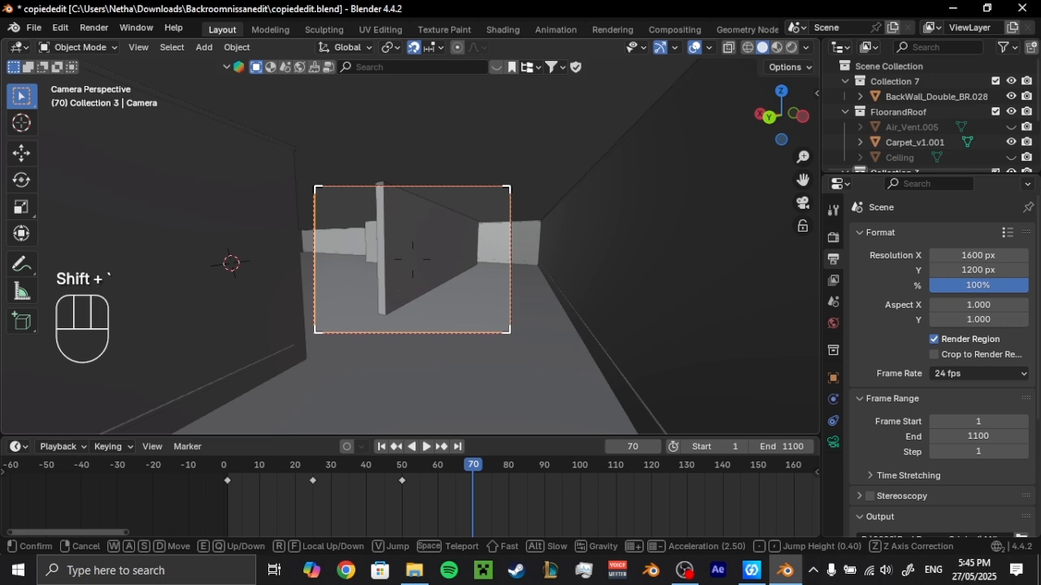
pyautogui.press('w')
pyautogui.press('d')
pyautogui.press('w')
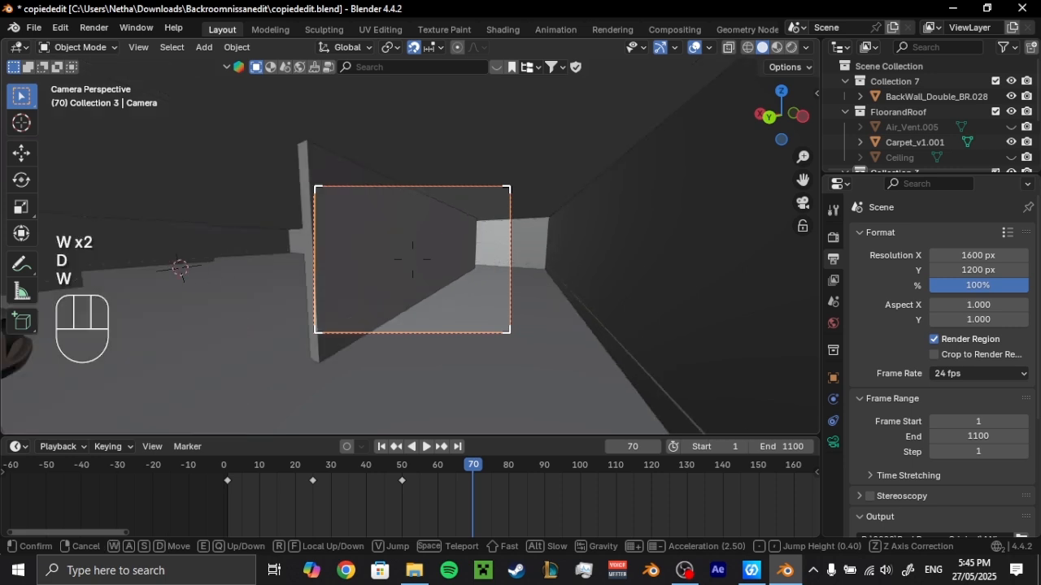
pyautogui.press('s')
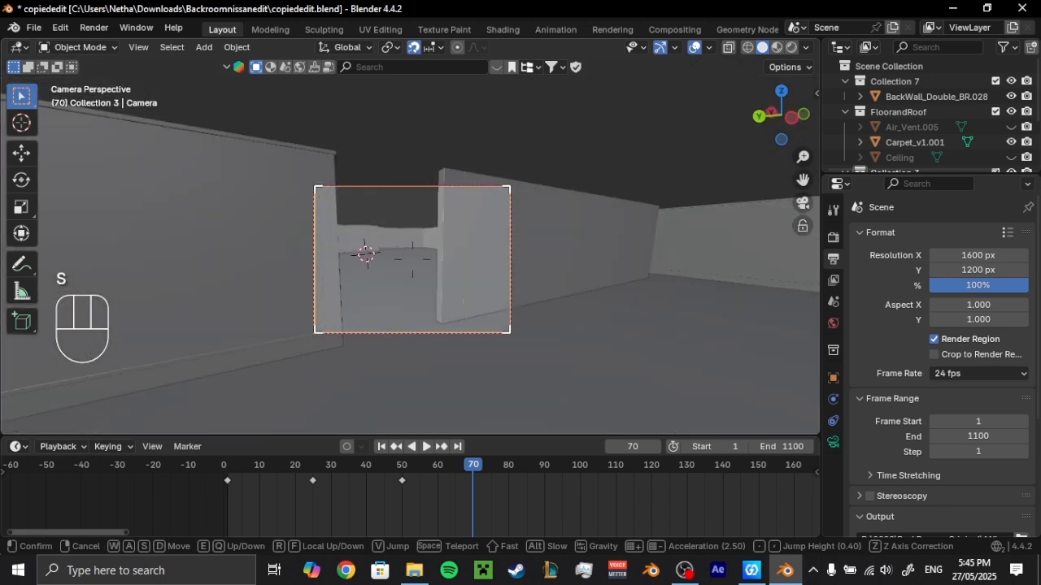
pyautogui.press('d')
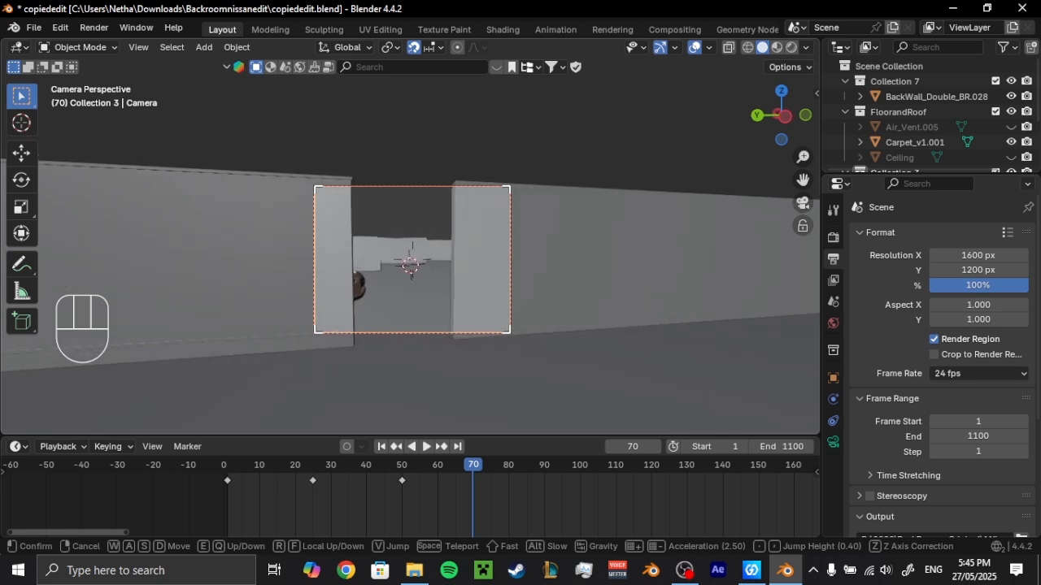
pyautogui.click(457, 320)
pyautogui.press('k')
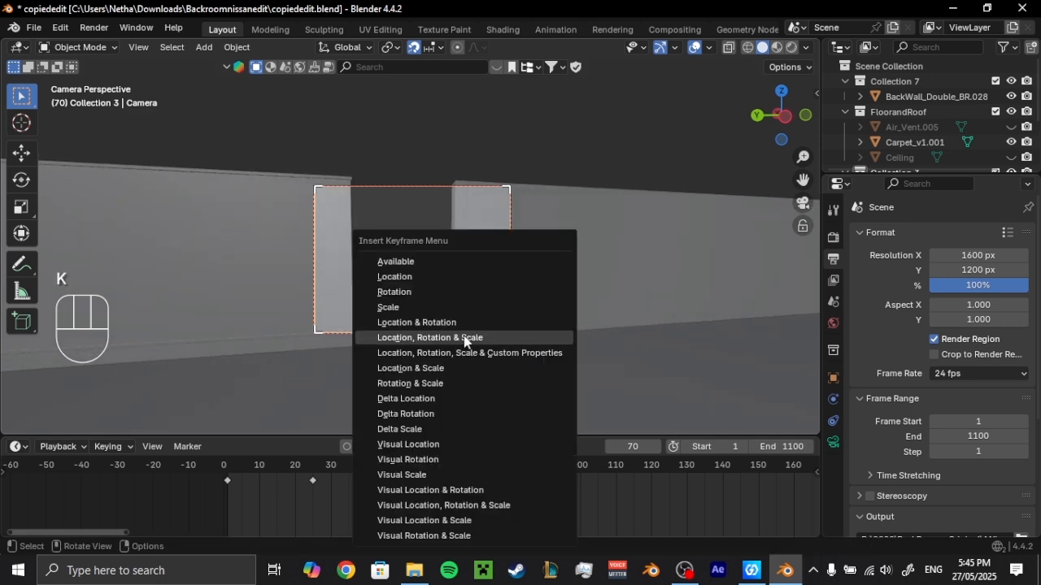
pyautogui.click(428, 325)
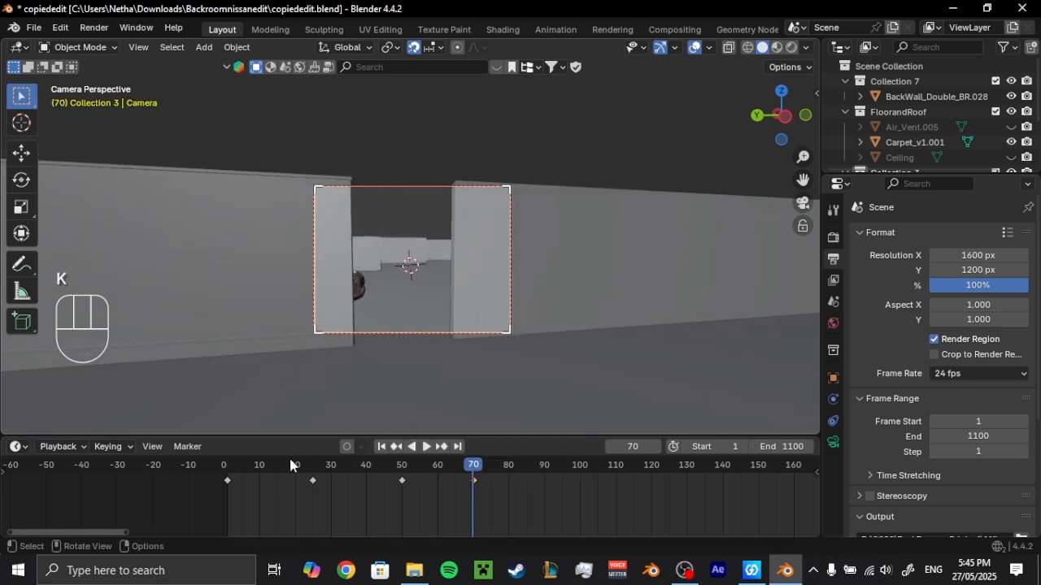
# - Replay the camera animation from the start, then move the frame 70 keyframe to frame 80
pyautogui.click(232, 468)
pyautogui.press('space')
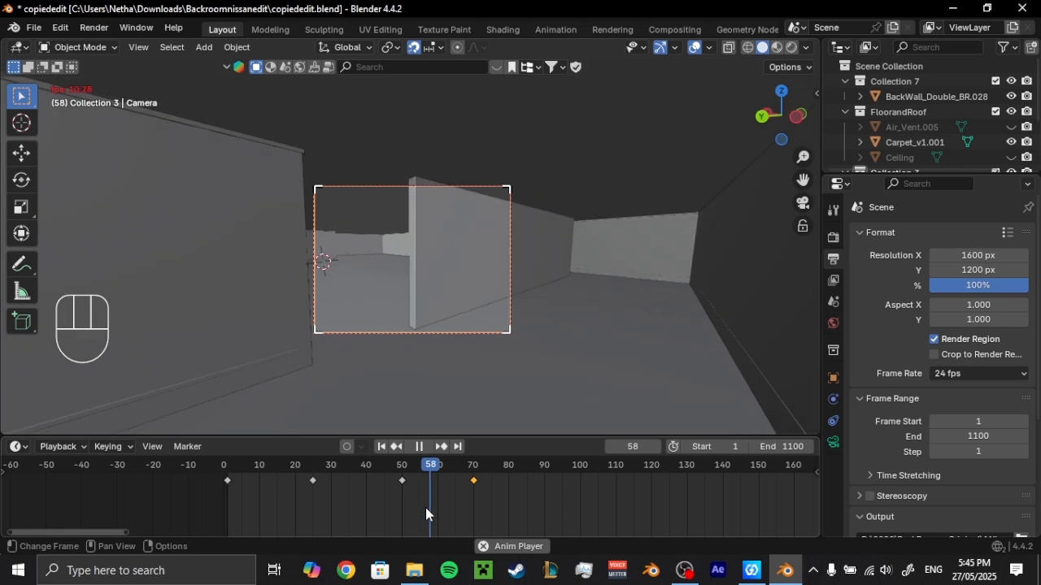
pyautogui.press('space')
pyautogui.moveTo(349, 469); pyautogui.dragTo(404, 475)
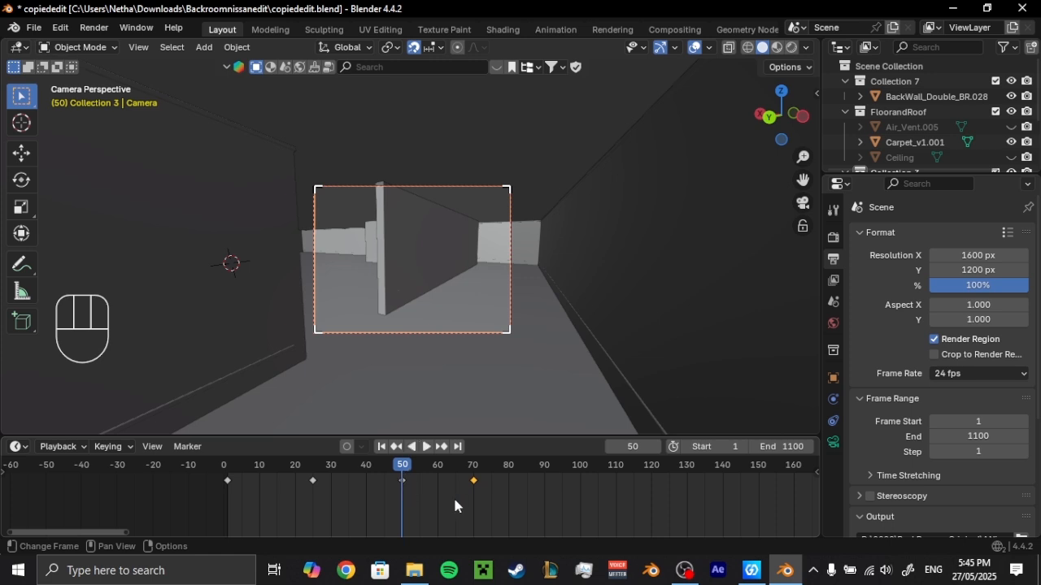
pyautogui.press('g')
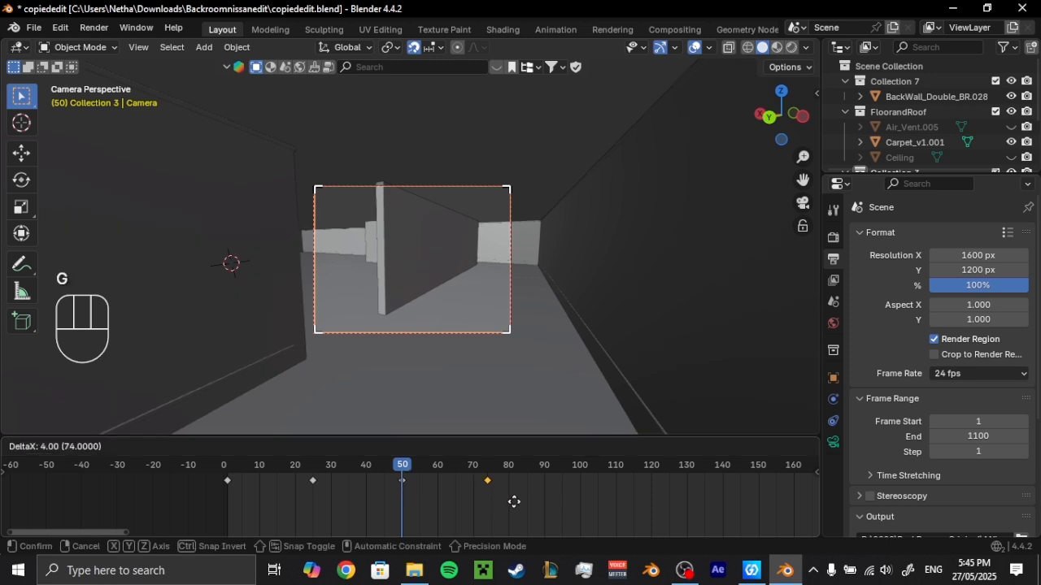
pyautogui.click(517, 510)
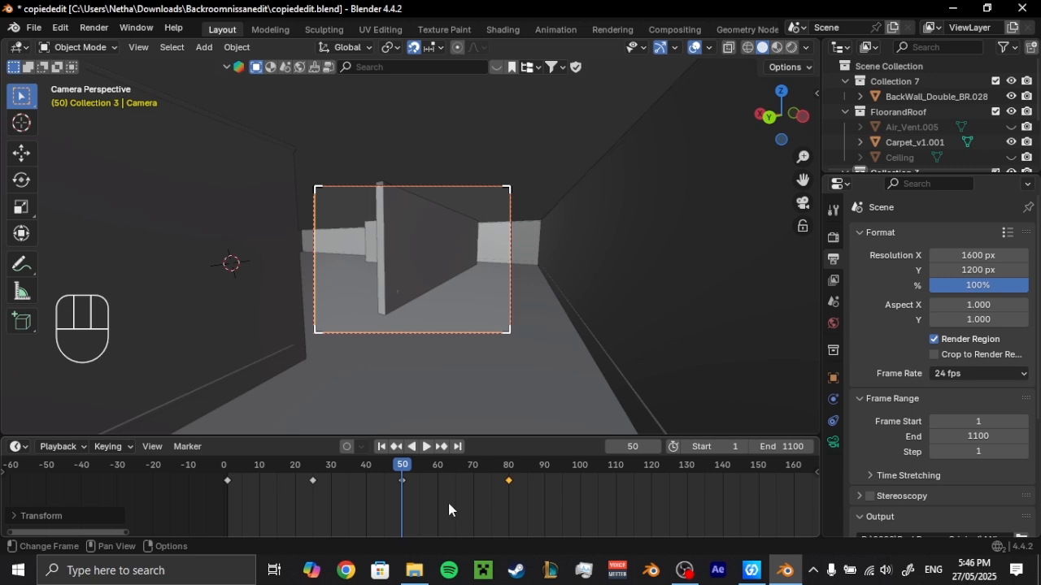
# - Duplicate the frame 50 camera keyframe to frame 60 to hold the pose, and play from frame 50
pyautogui.click(385, 483)
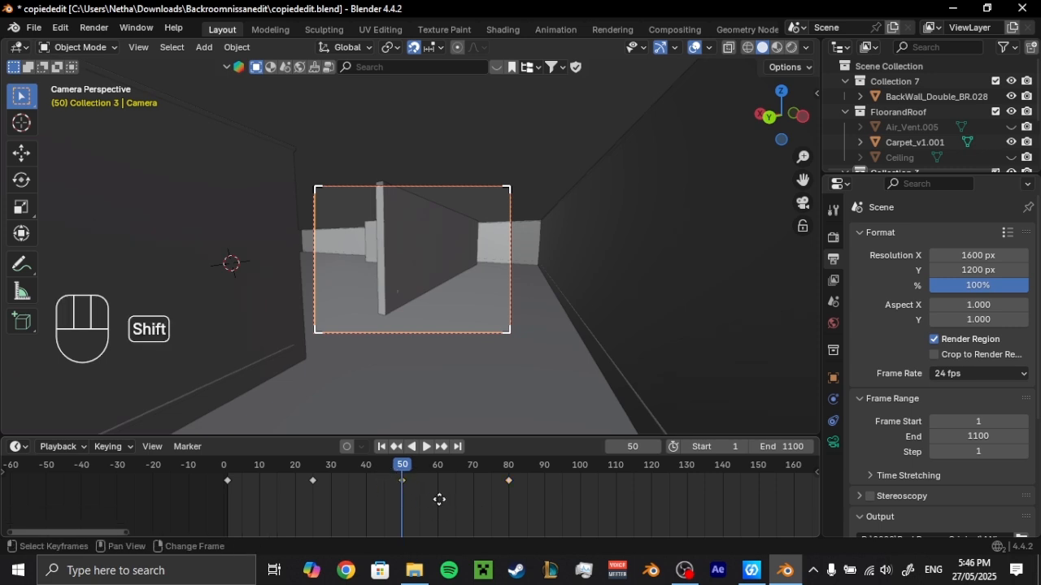
pyautogui.hotkey('shift', 'd')
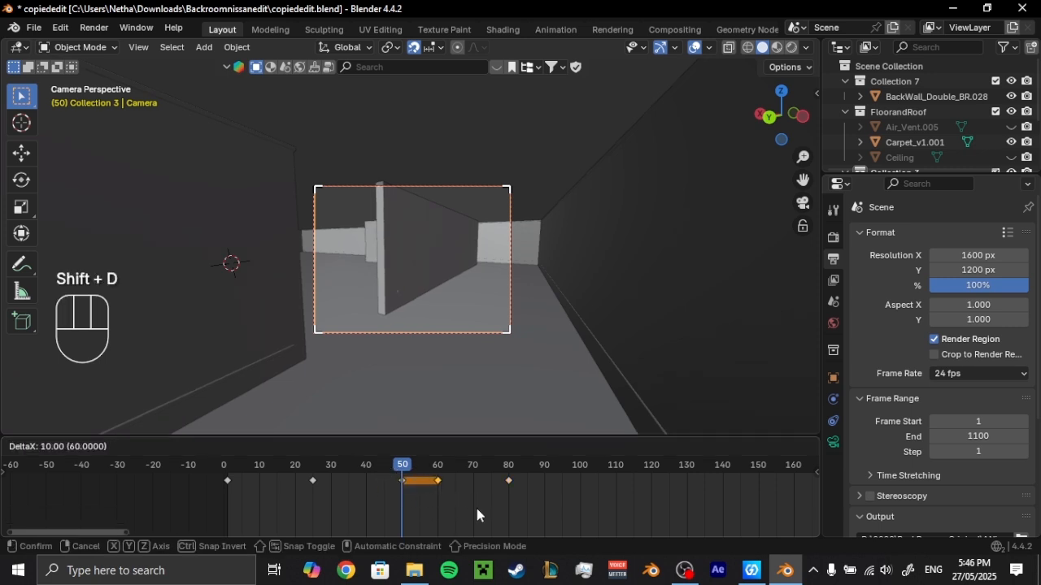
pyautogui.click(477, 514)
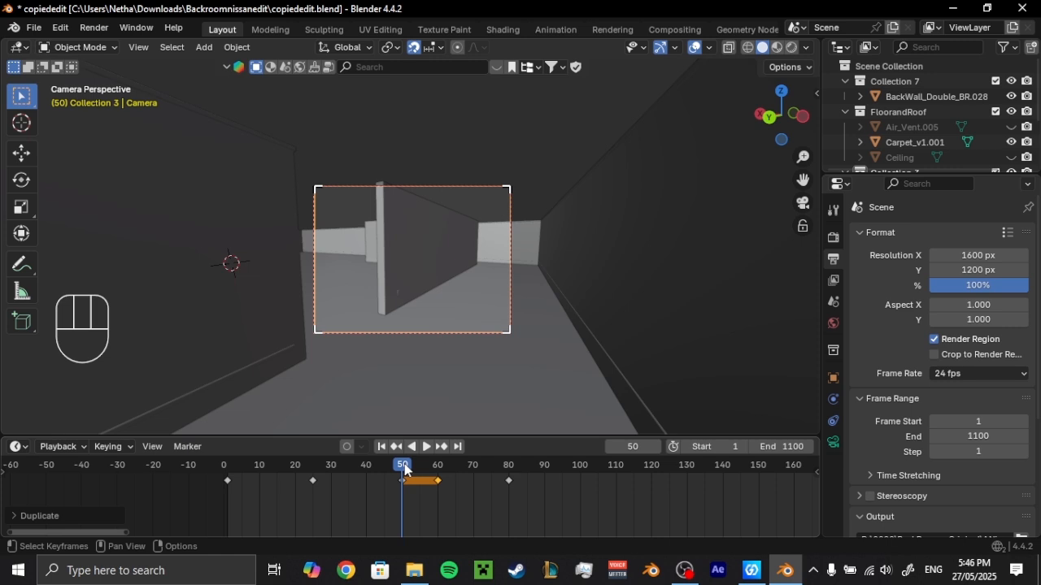
pyautogui.click(406, 469)
pyautogui.press('space')
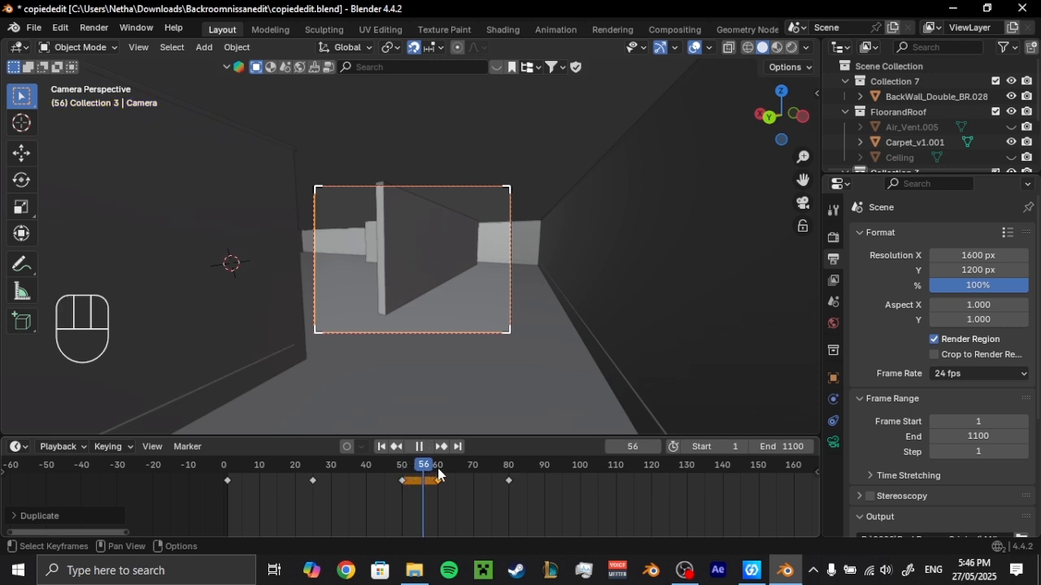
# - Move the last camera keyframe, the one facing the gap, to frame 100
pyautogui.click(512, 482)
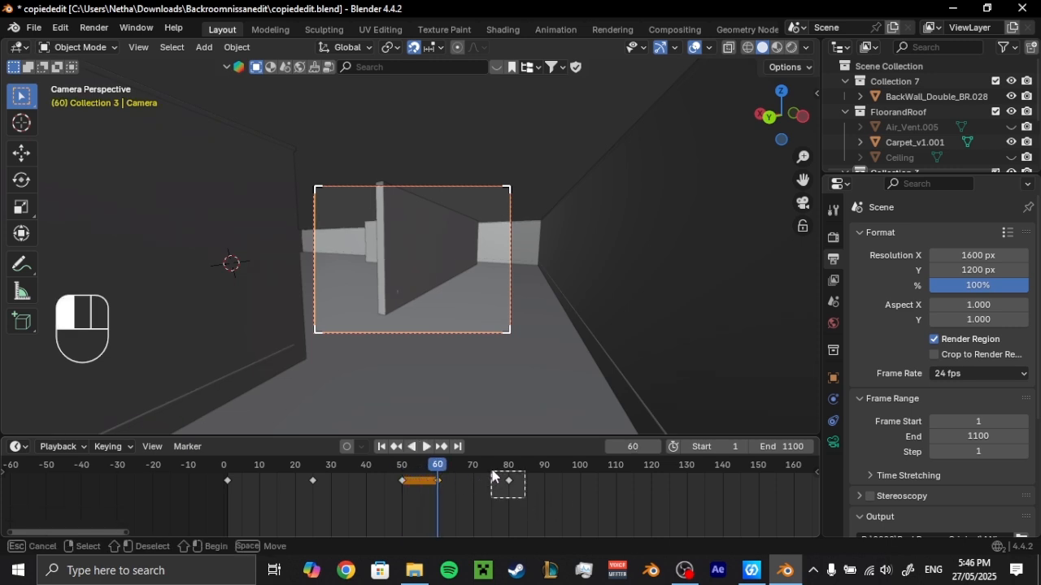
pyautogui.press('g')
pyautogui.click(585, 490)
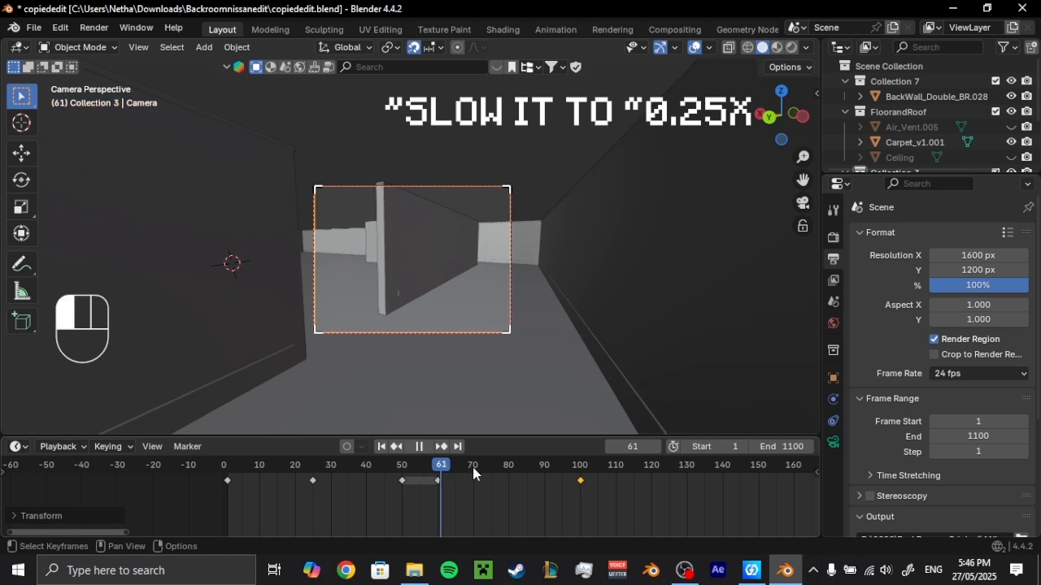
# - Duplicate the held keyframe to frame 75, turn the camera to look straight down the corridor there, and insert a new camera keyframe
pyautogui.click(439, 483)
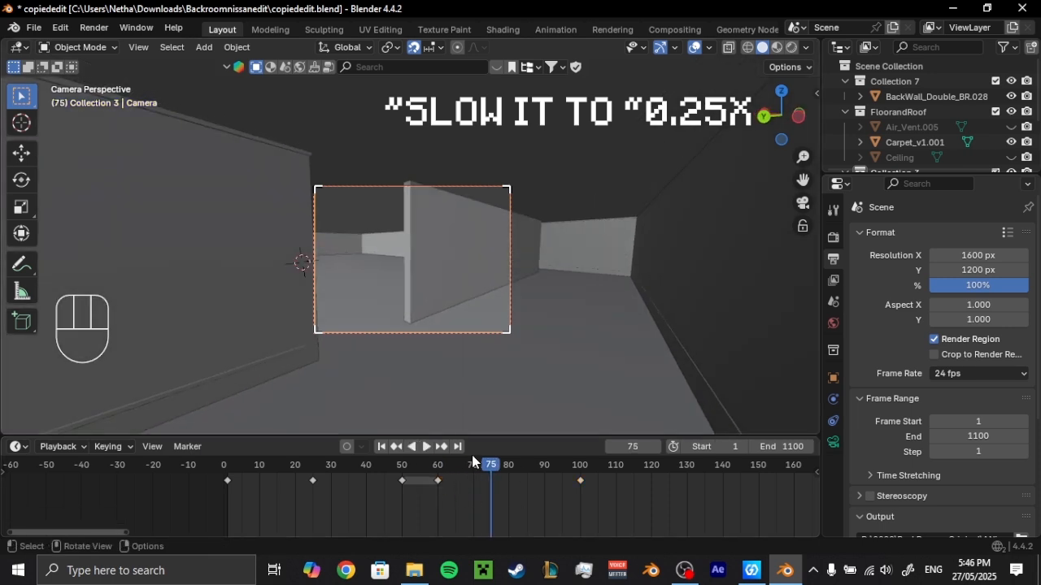
pyautogui.hotkey('shift', 'd')
pyautogui.click(528, 494)
pyautogui.hotkey('shift', '`')
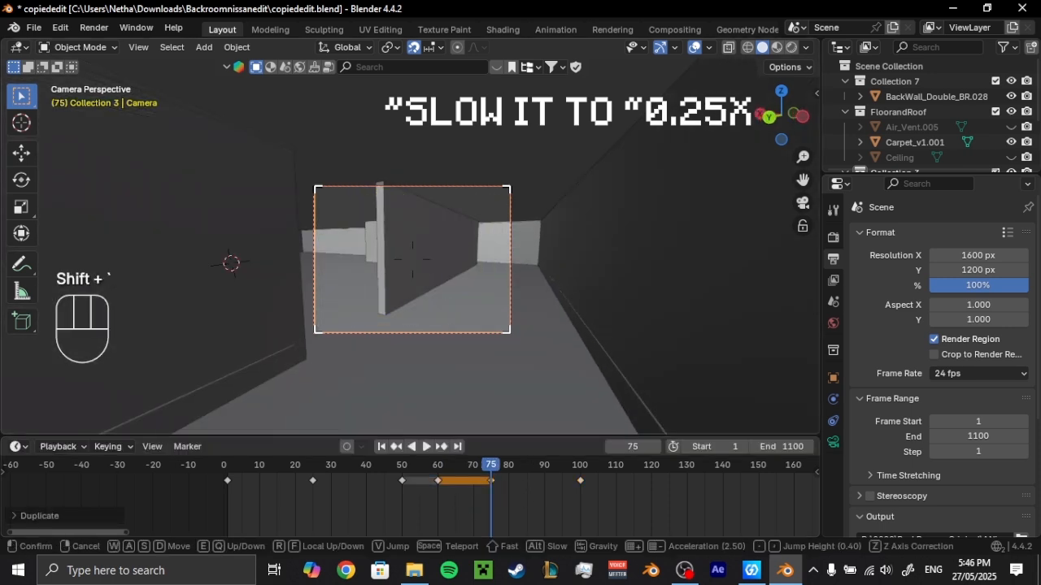
pyautogui.click(481, 296)
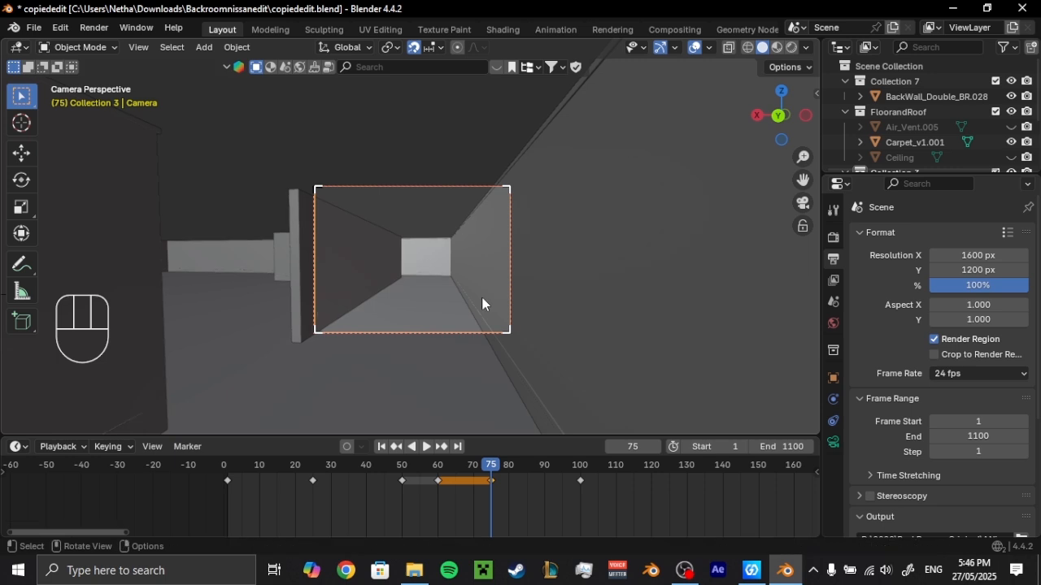
pyautogui.press('k')
pyautogui.click(441, 294)
# - Replay the animation from the start and shorten the hold by moving the frame 60 keyframe to frame 56
pyautogui.moveTo(460, 463); pyautogui.dragTo(230, 459)
pyautogui.press('space')
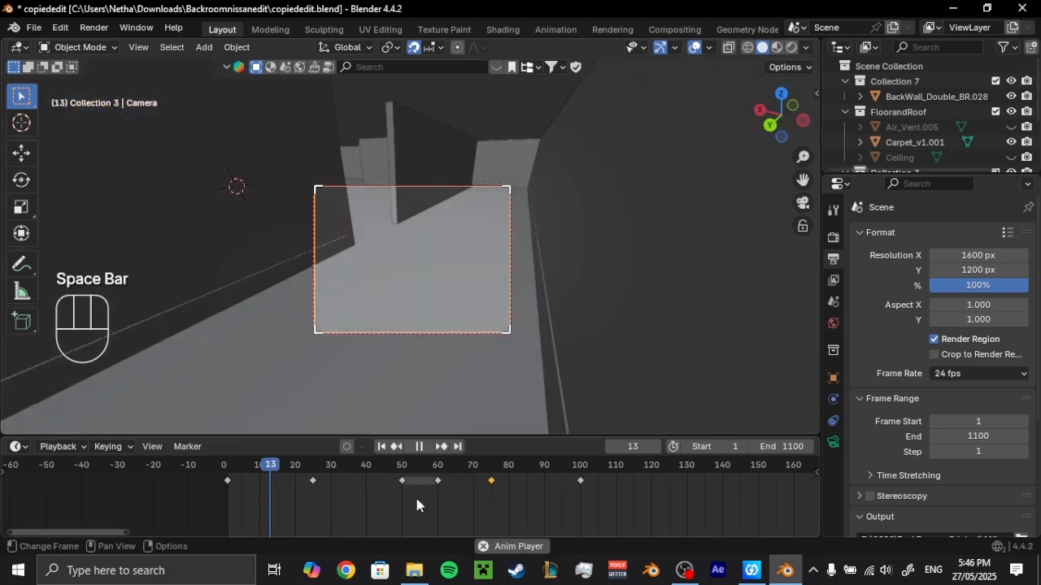
pyautogui.press('space')
pyautogui.moveTo(451, 493); pyautogui.dragTo(423, 474)
pyautogui.scroll(6, 447, 496)
pyautogui.press('g')
pyautogui.click(475, 513)
# - Try the corridor-view keyframe at frame 71 and replay the turn
pyautogui.moveTo(558, 512); pyautogui.dragTo(529, 473)
pyautogui.press('g')
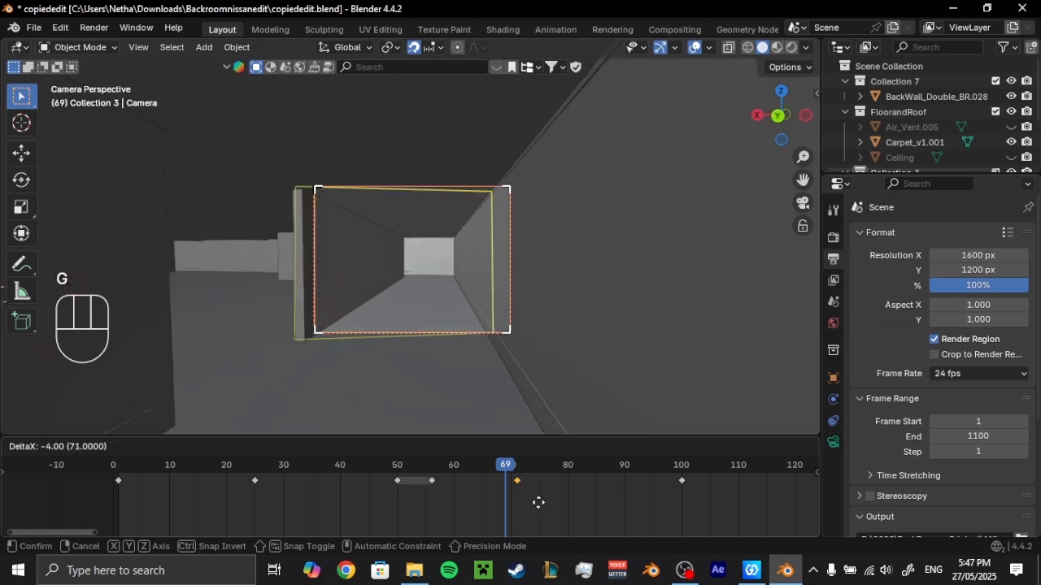
pyautogui.click(539, 501)
pyautogui.click(345, 465)
pyautogui.press('space')
pyautogui.press('space')
# - Move the corridor-view keyframe to frame 80 and play the slower turn
pyautogui.press('g')
pyautogui.click(587, 504)
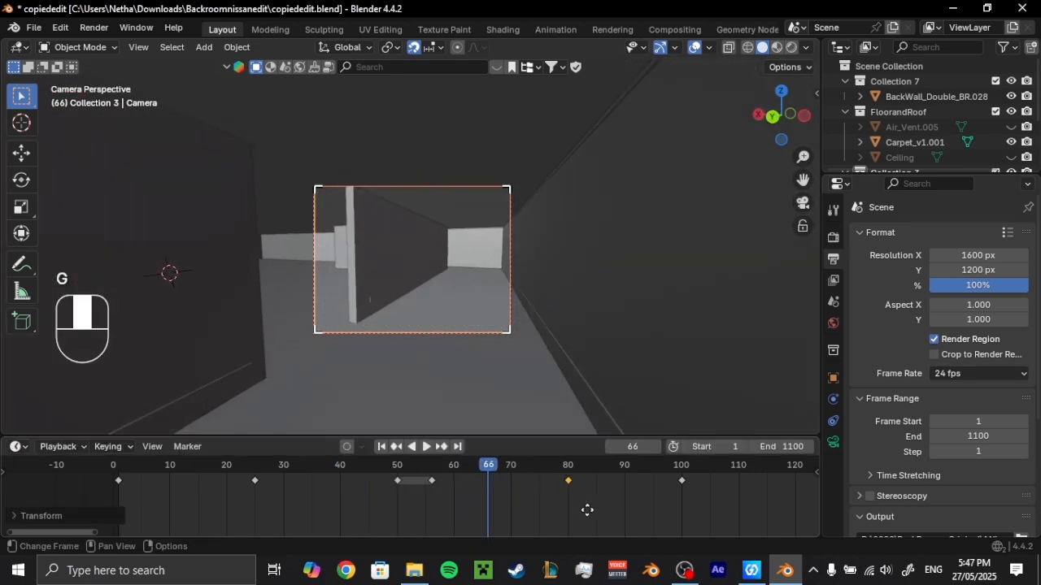
pyautogui.press('space')
pyautogui.scroll(-1, 457, 499)
pyautogui.press('space')
# - Move the last camera keyframe from frame 100 to frame 136 to make room for more motion
pyautogui.click(497, 480)
pyautogui.press('g')
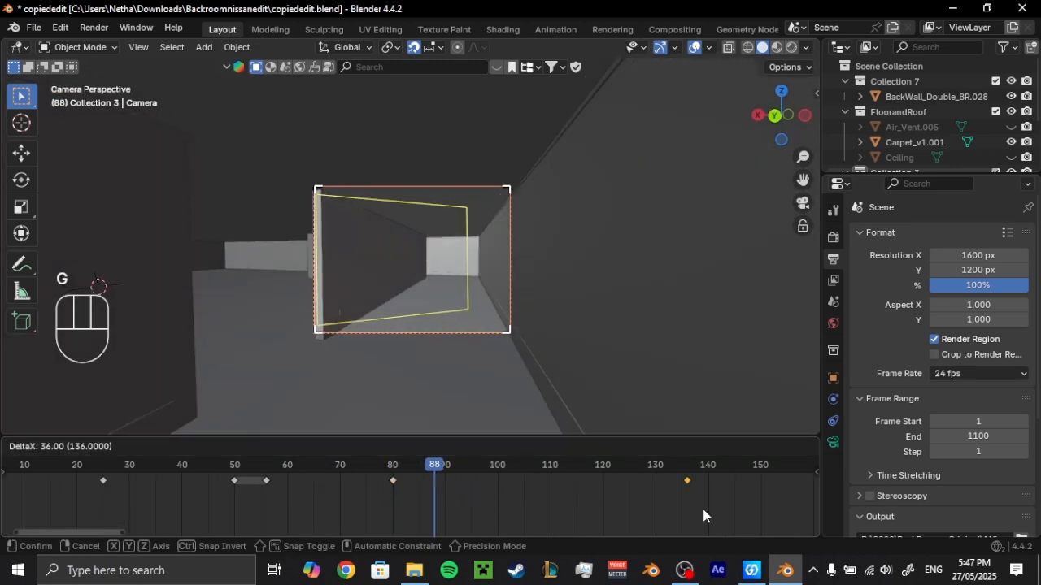
pyautogui.click(704, 515)
# - Duplicate the frame 80 corridor-view keyframe to frame 90, then duplicate it again to frame 105
pyautogui.click(393, 482)
pyautogui.hotkey('shift', 'd')
pyautogui.click(466, 507)
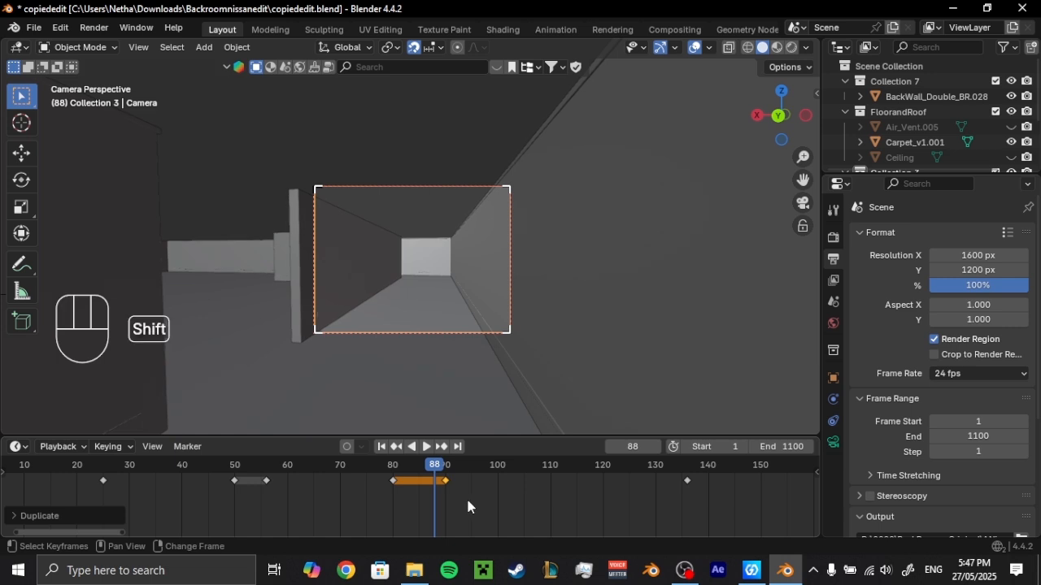
pyautogui.hotkey('shift', 'd')
pyautogui.click(546, 516)
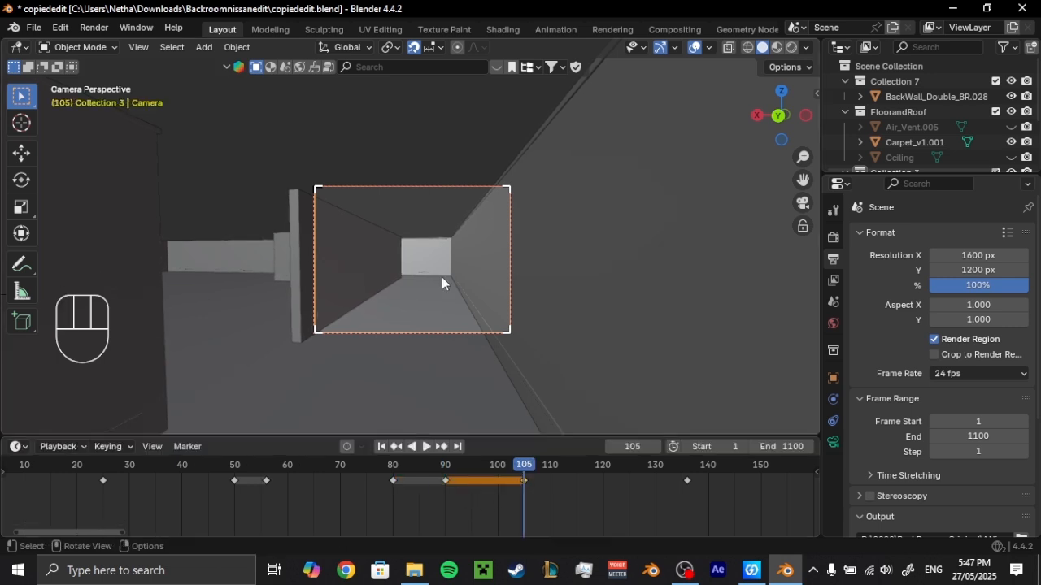
# - Fly the camera to face the gap between the walls at frame 105, keyframe its location and rotation, and play the turn
pyautogui.hotkey('shift', '`')
pyautogui.press('d')
pyautogui.press('w')
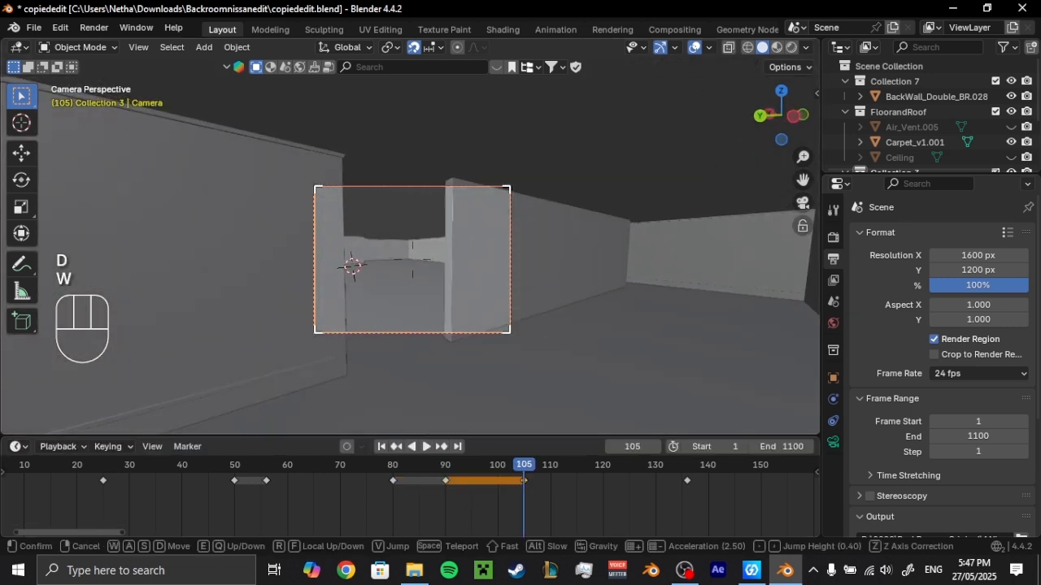
pyautogui.click(443, 278)
pyautogui.press('k')
pyautogui.click(493, 322)
pyautogui.click(348, 466)
pyautogui.press('space')
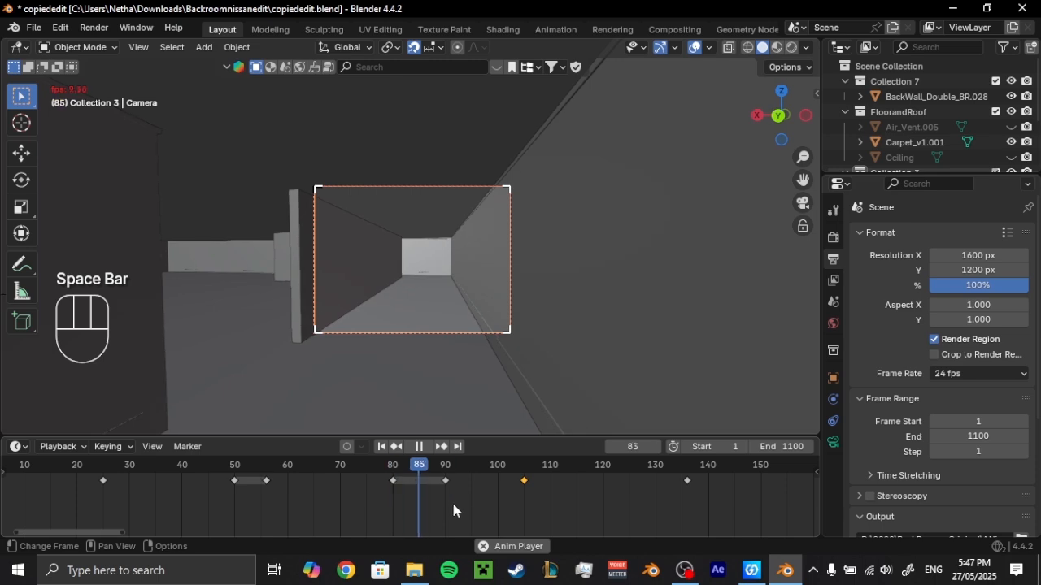
pyautogui.press('space')
# - Duplicate the frame 105 camera keyframe to frame 120 and replay the hold and the motion after it
pyautogui.hotkey('shift', 'd')
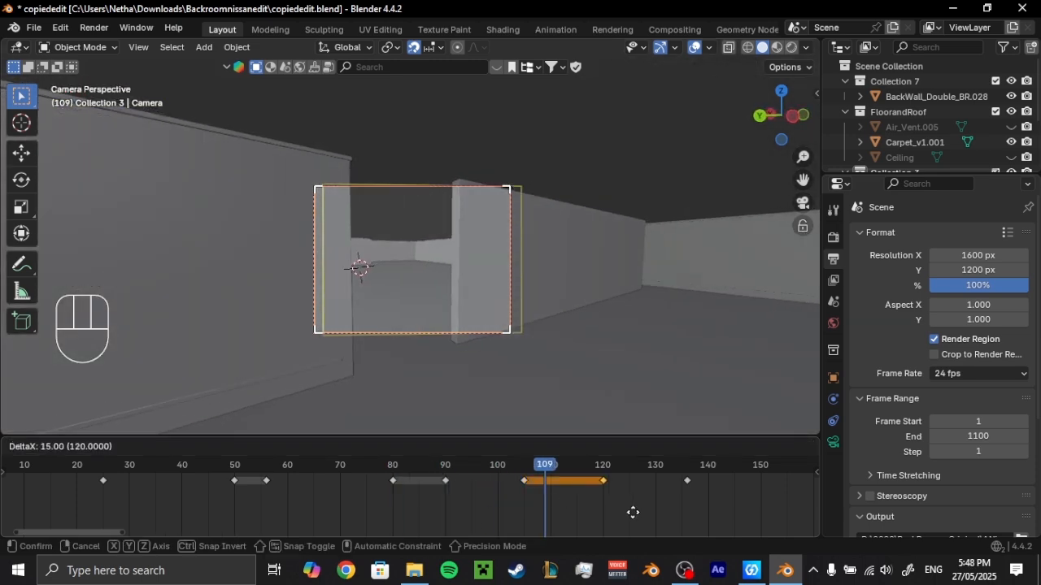
pyautogui.click(632, 513)
pyautogui.moveTo(633, 513); pyautogui.dragTo(441, 511, button='middle')
pyautogui.scroll(-1, 441, 510)
pyautogui.click(280, 467)
pyautogui.press('space')
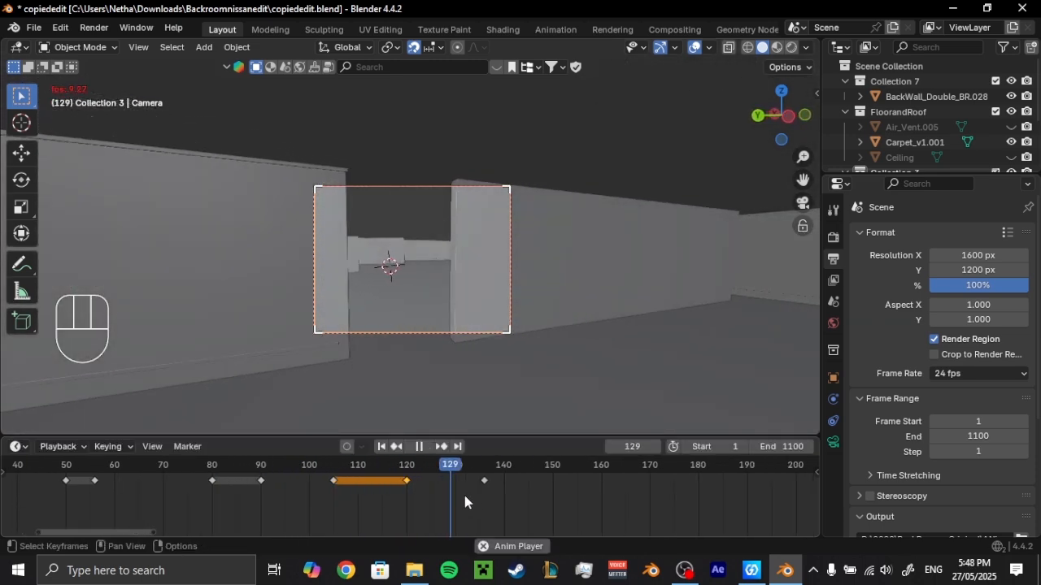
pyautogui.press('space')
# - Try a camera position closer to the wall gap at frame 136 and keyframe its location and rotation
pyautogui.click(487, 470)
pyautogui.hotkey('shift', '`')
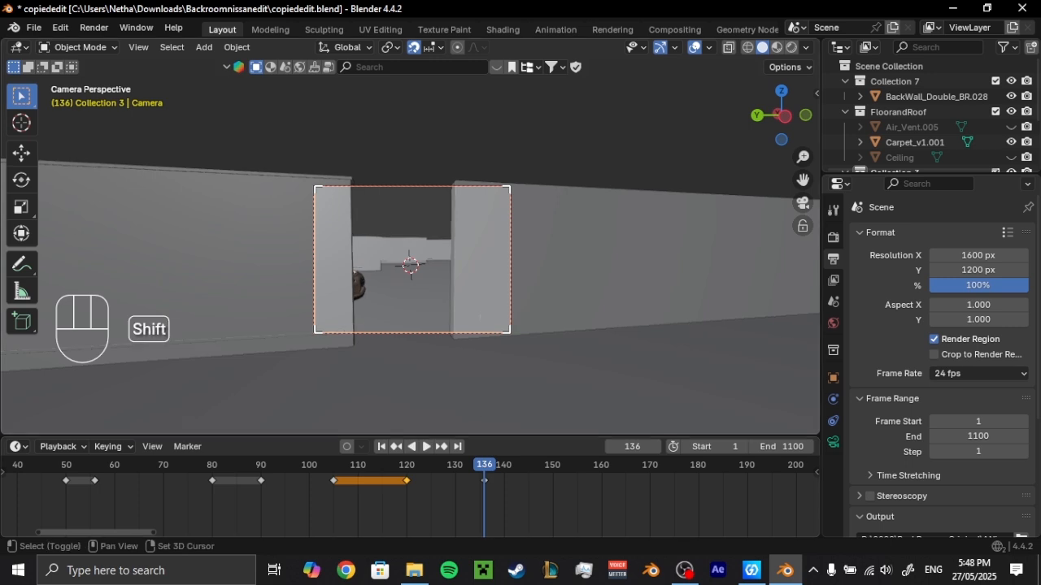
pyautogui.press('w')
pyautogui.press('q')
pyautogui.press('q')
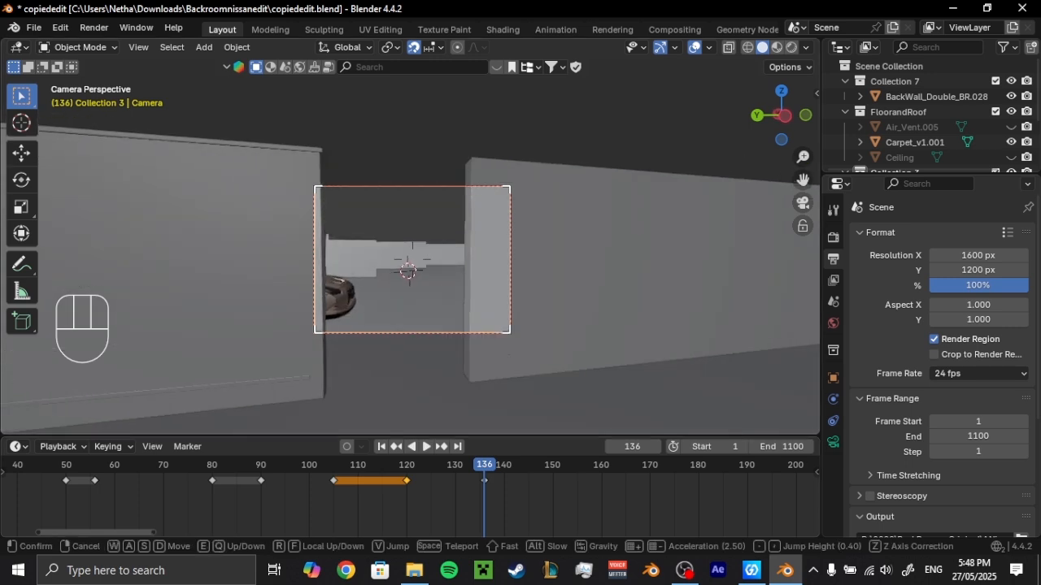
pyautogui.press('a')
pyautogui.press('d')
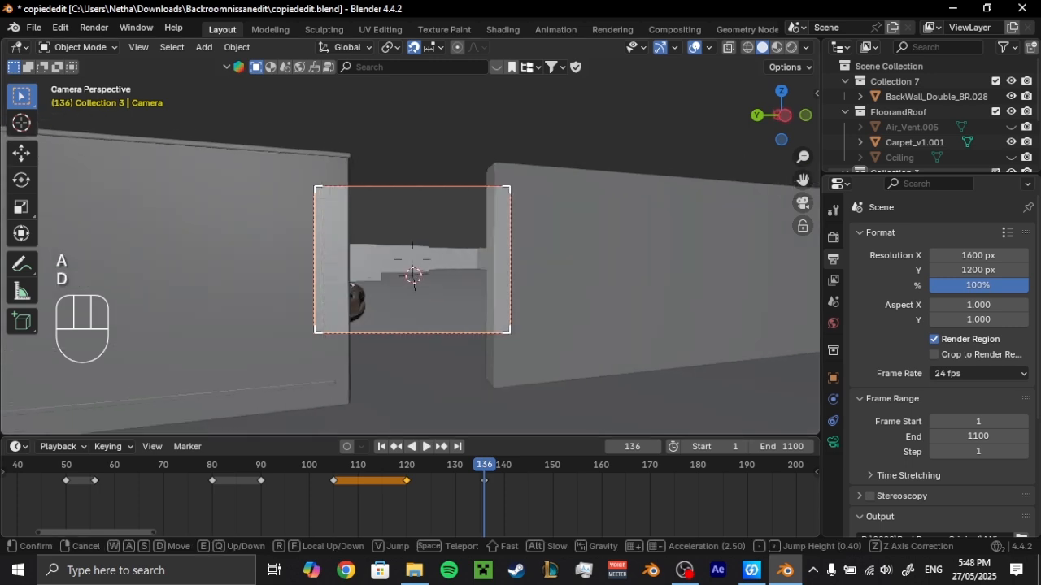
pyautogui.click(452, 319)
pyautogui.press('k')
pyautogui.click(461, 332)
# - Unlock the camera's Z location so its height can be changed
pyautogui.moveTo(461, 332); pyautogui.dragTo(339, 357, button='middle')
pyautogui.scroll(-5, 406, 357)
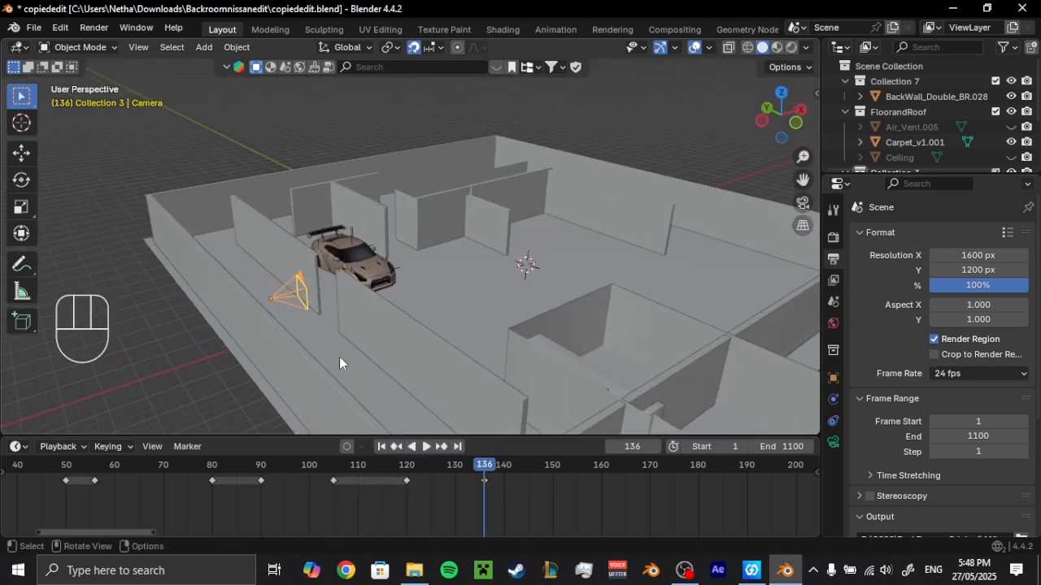
pyautogui.press('KP_0')
pyautogui.press('g')
pyautogui.press('z')
pyautogui.press('Escape')
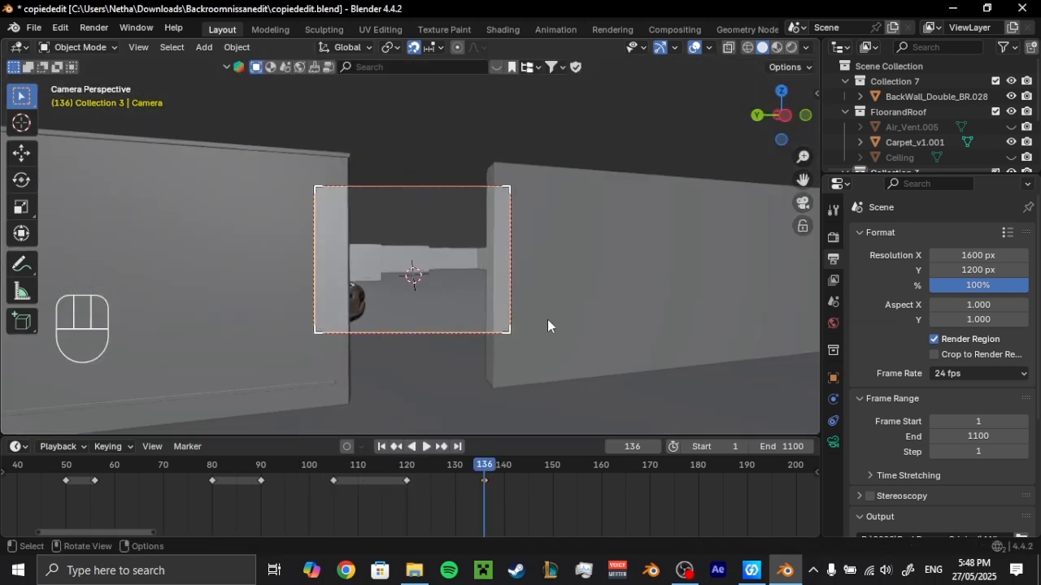
pyautogui.scroll(-3, 898, 130)
pyautogui.press('n')
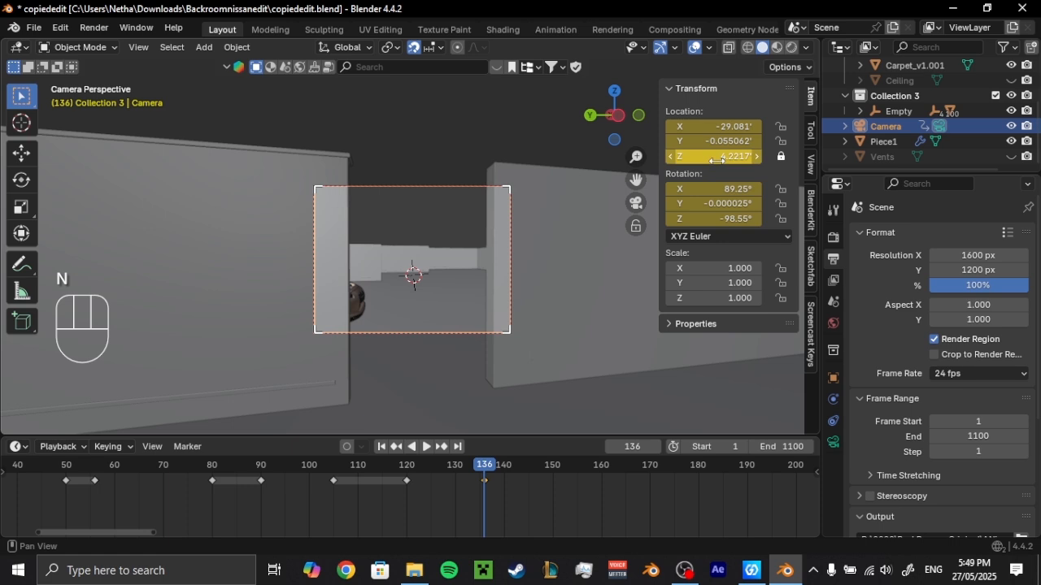
pyautogui.click(780, 159)
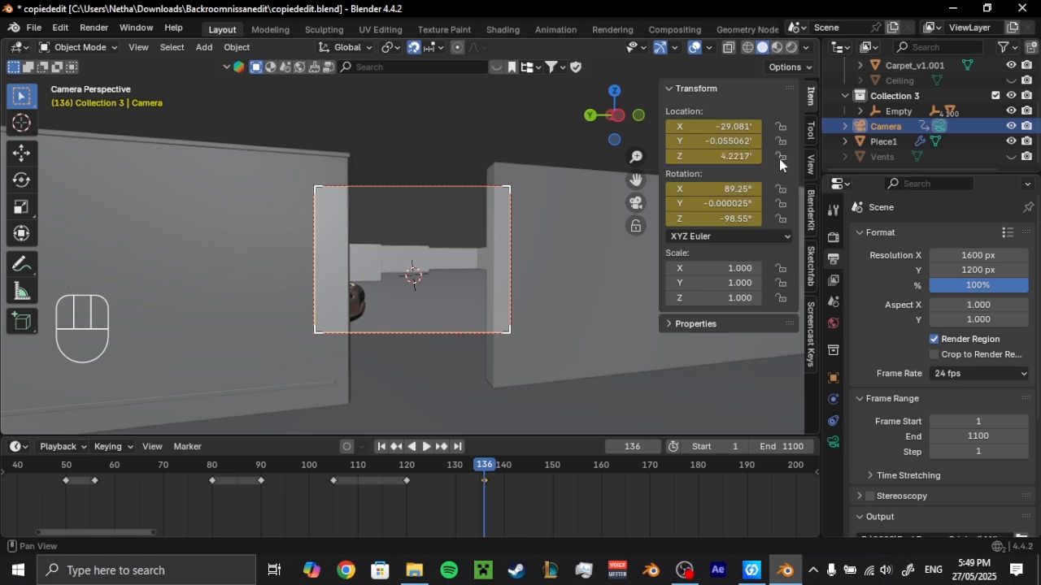
# - Try lowering the camera 1 ft along Z at frame 136 and keyframe its location and rotation
pyautogui.press('g')
pyautogui.press('z')
pyautogui.rightClick(493, 300)
pyautogui.hotkey('shift', '`')
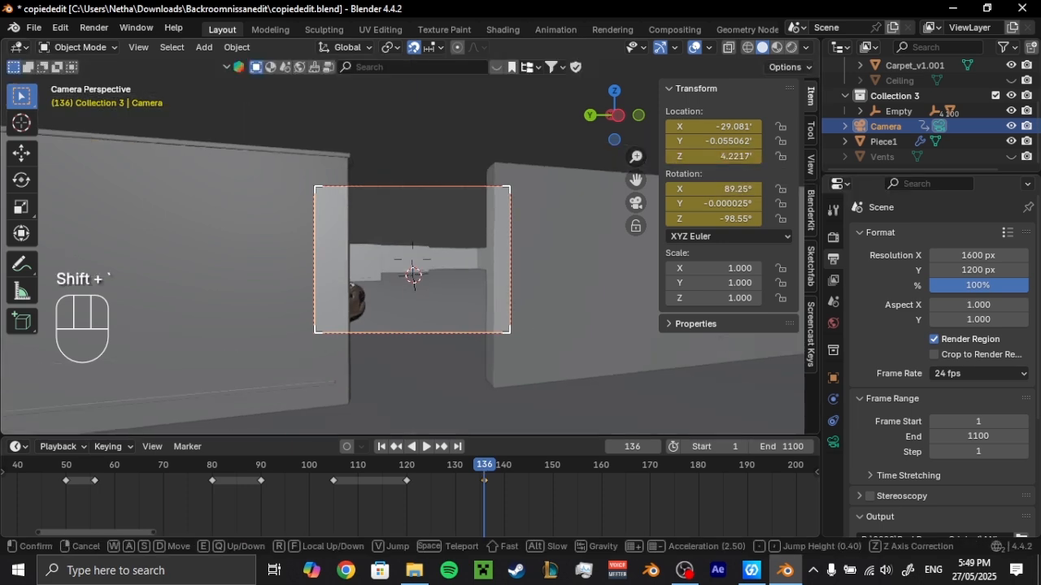
pyautogui.press('q')
pyautogui.press('Escape')
pyautogui.write('gz')
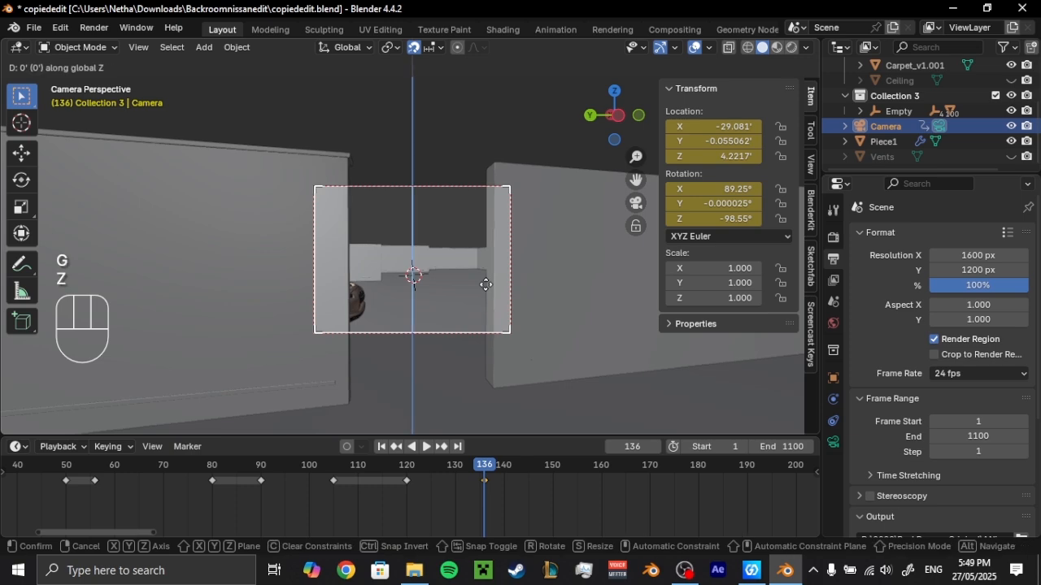
pyautogui.write('-1')
pyautogui.press('Return')
pyautogui.press('k')
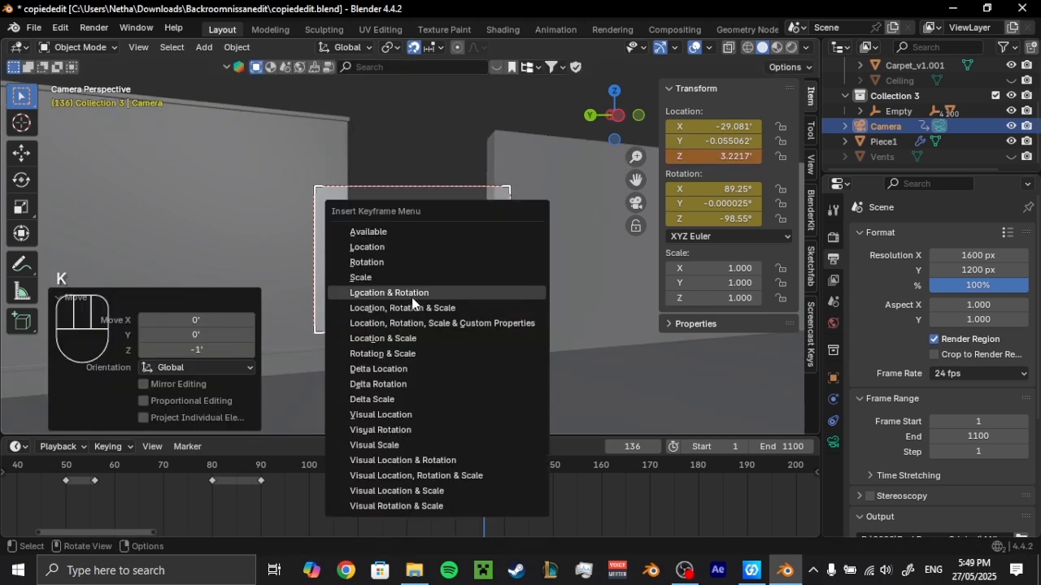
pyautogui.click(407, 299)
# - Review the motion around frames 103 to 136 and delete the camera keyframe at frame 136
pyautogui.press('space')
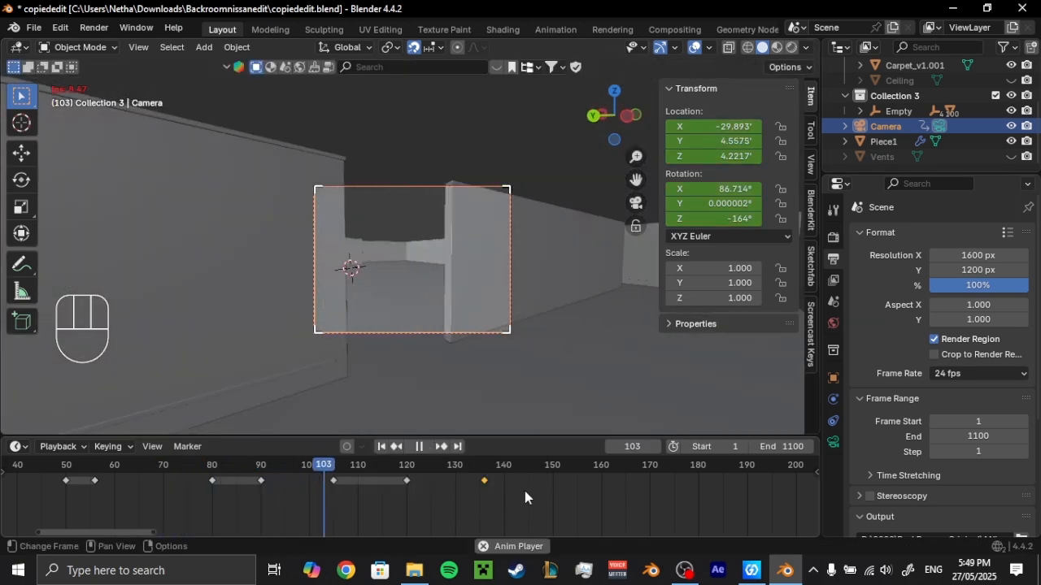
pyautogui.press('space')
pyautogui.moveTo(377, 468); pyautogui.dragTo(335, 470)
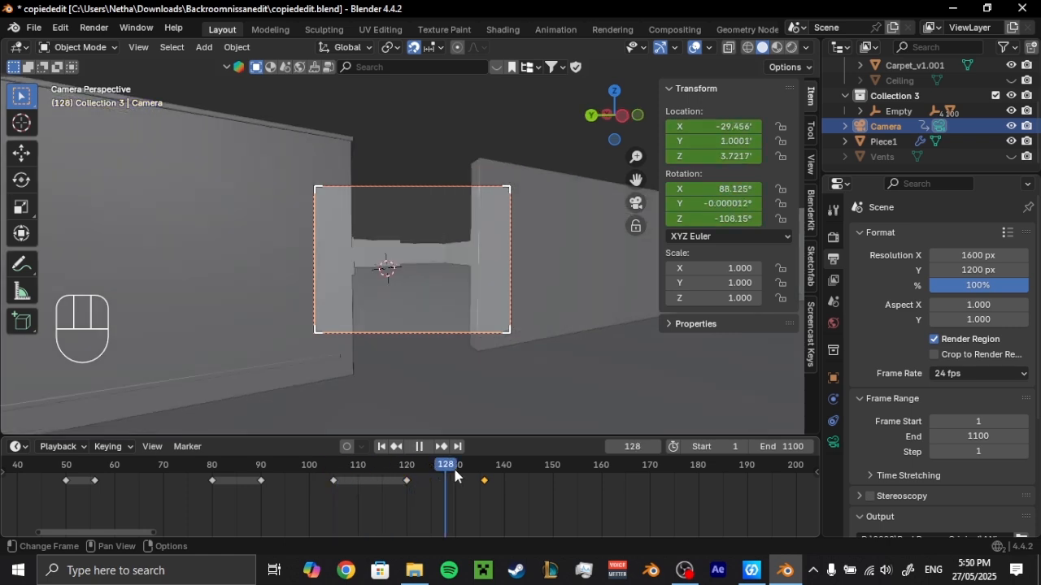
pyautogui.press('space')
pyautogui.press('x')
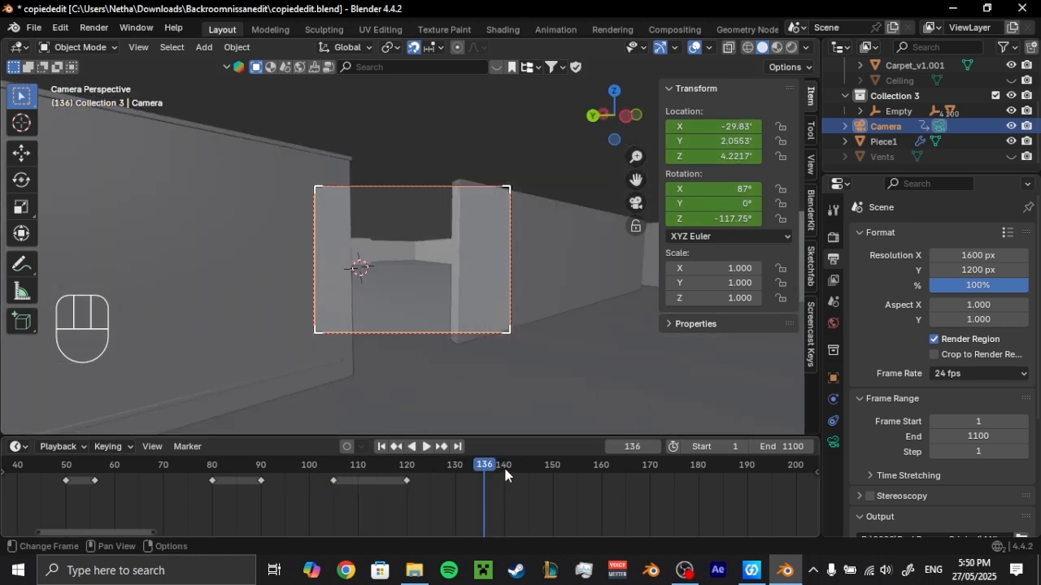
# - Fly the camera through the wall gap toward the car at frame 140, keyframe this view, and play the move
pyautogui.click(504, 465)
pyautogui.hotkey('shift', '`')
pyautogui.press('w')
pyautogui.press('d')
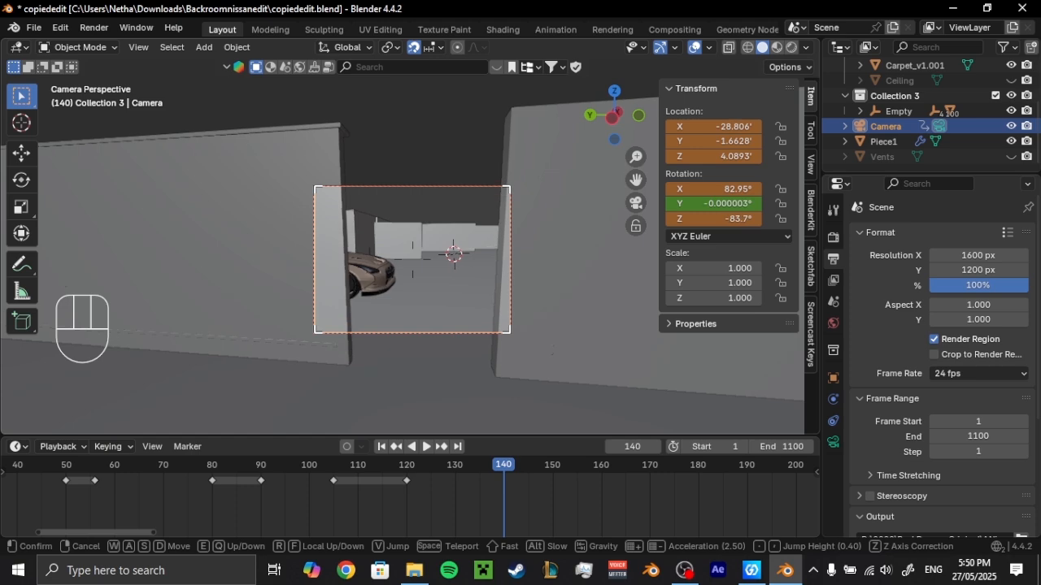
pyautogui.press('w')
pyautogui.press('w')
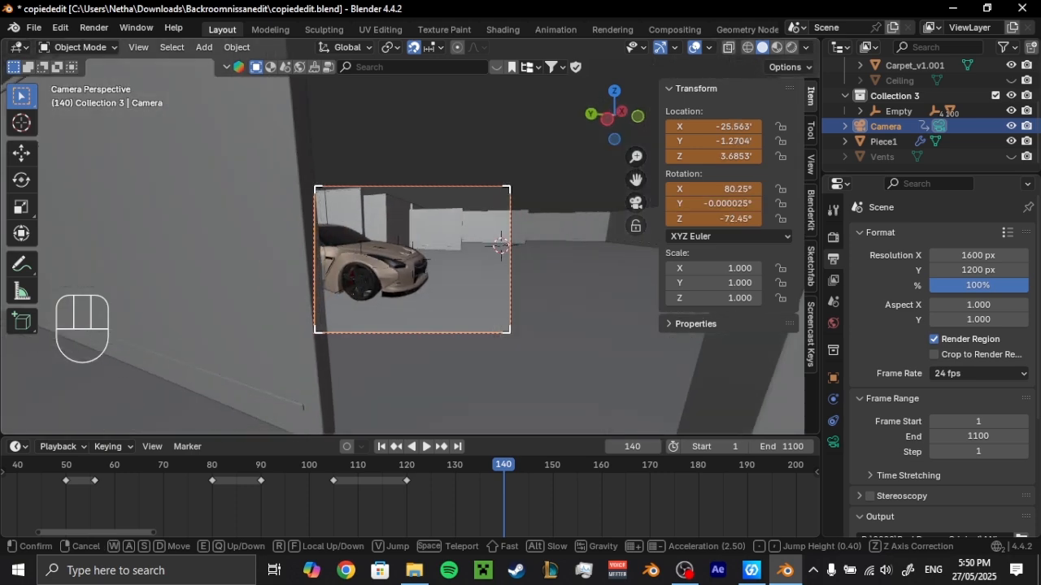
pyautogui.click(488, 311)
pyautogui.press('k')
pyautogui.click(488, 311)
pyautogui.click(378, 465)
pyautogui.press('space')
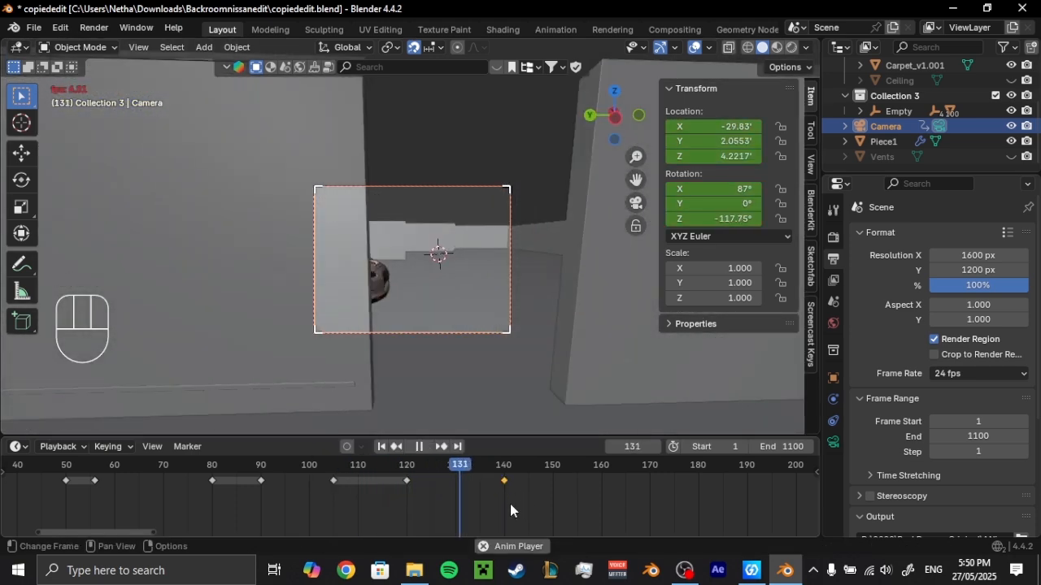
# - Move the frame 140 camera keyframe to frame 151 to slow the move toward the car
pyautogui.press('space')
pyautogui.scroll(-3, 508, 503)
pyautogui.moveTo(503, 503); pyautogui.dragTo(382, 504, button='middle')
pyautogui.press('g')
pyautogui.click(477, 512)
# - Reframe the camera toward the wall gap at frame 133 and keyframe its location and rotation
pyautogui.moveTo(317, 469); pyautogui.dragTo(359, 472)
pyautogui.hotkey('shift', '`')
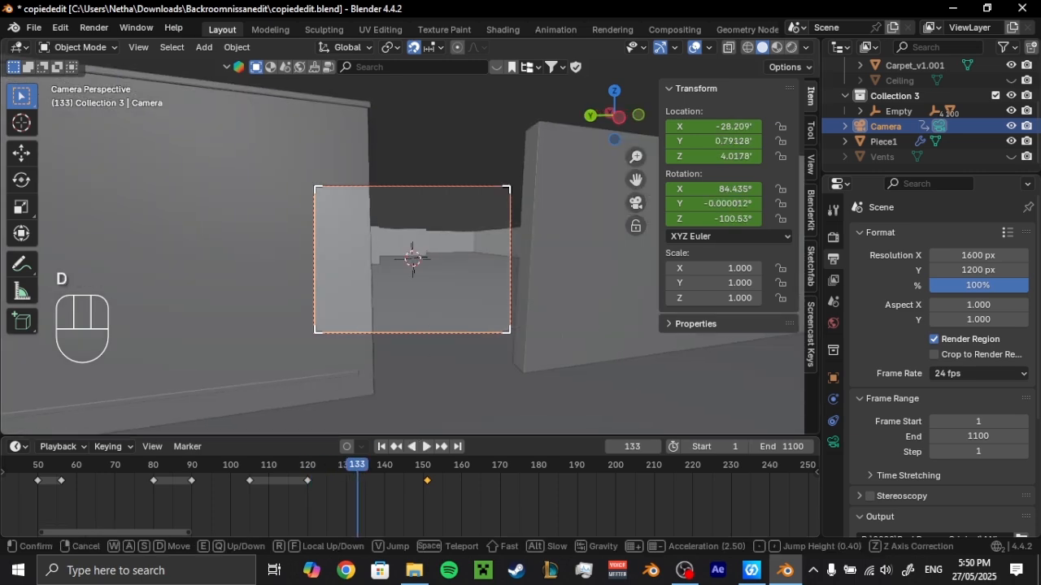
pyautogui.press('d')
pyautogui.press('d')
pyautogui.press('d')
pyautogui.press('a')
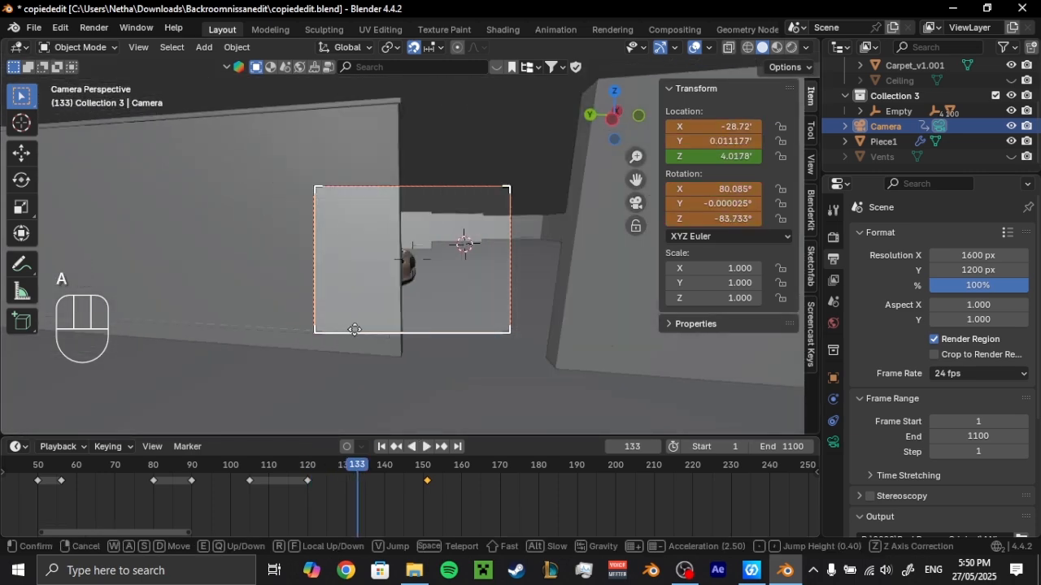
pyautogui.click(429, 309)
pyautogui.press('k')
pyautogui.click(430, 309)
# - Lower the camera 1 ft along Z at frame 133, keyframe it, and replay the approach to the car
pyautogui.press('g')
pyautogui.press('z')
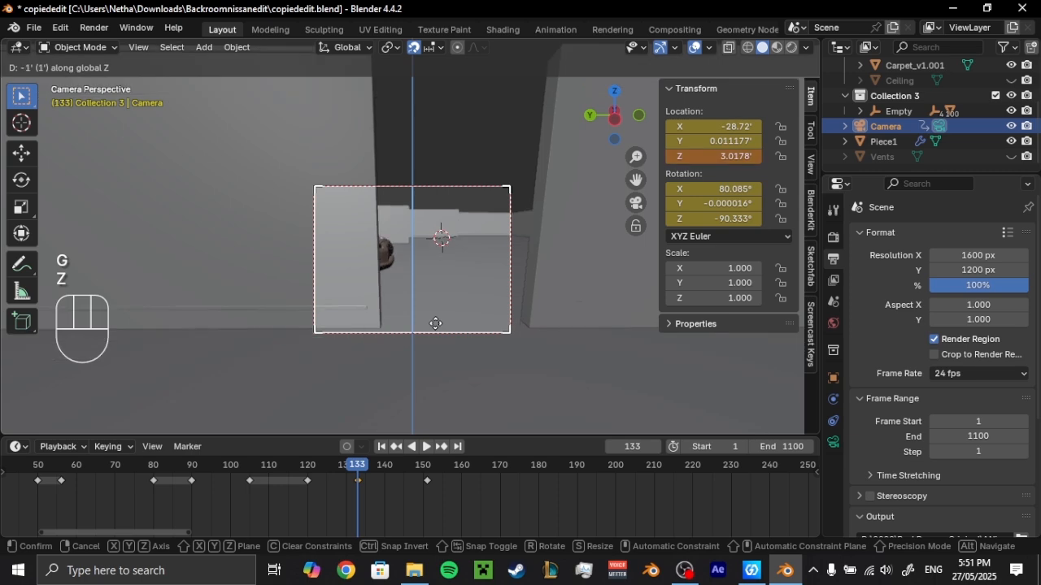
pyautogui.click(435, 323)
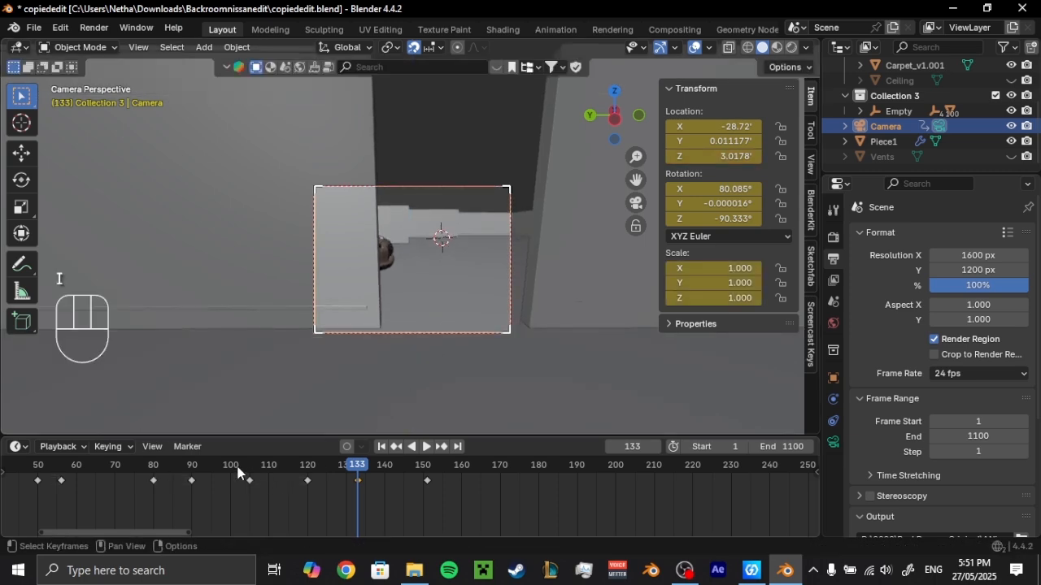
pyautogui.press('space')
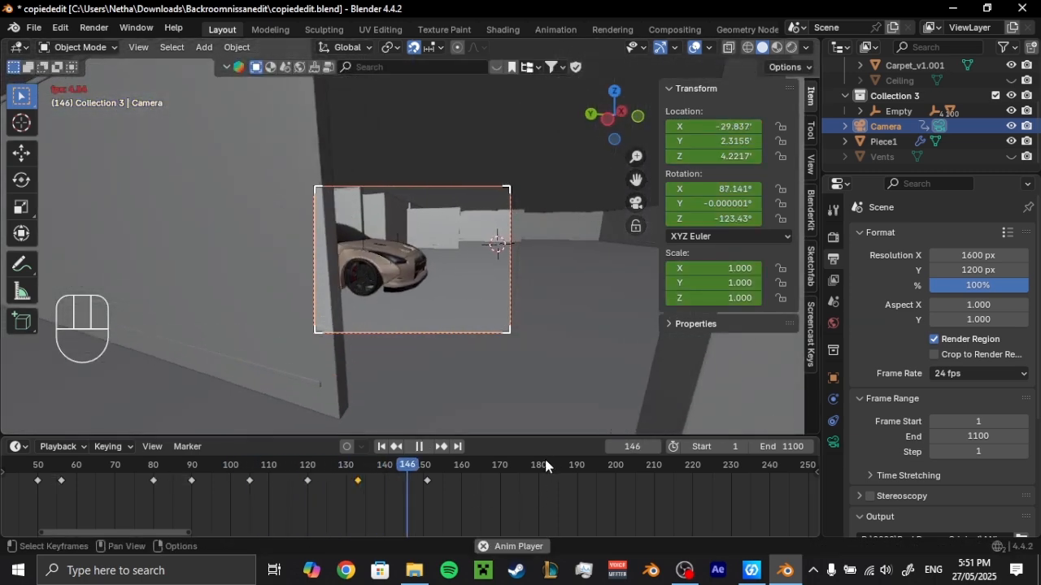
pyautogui.press('space')
# - Duplicate the frame 151 camera keyframe to frame 170 to hold the view of the car
pyautogui.click(431, 470)
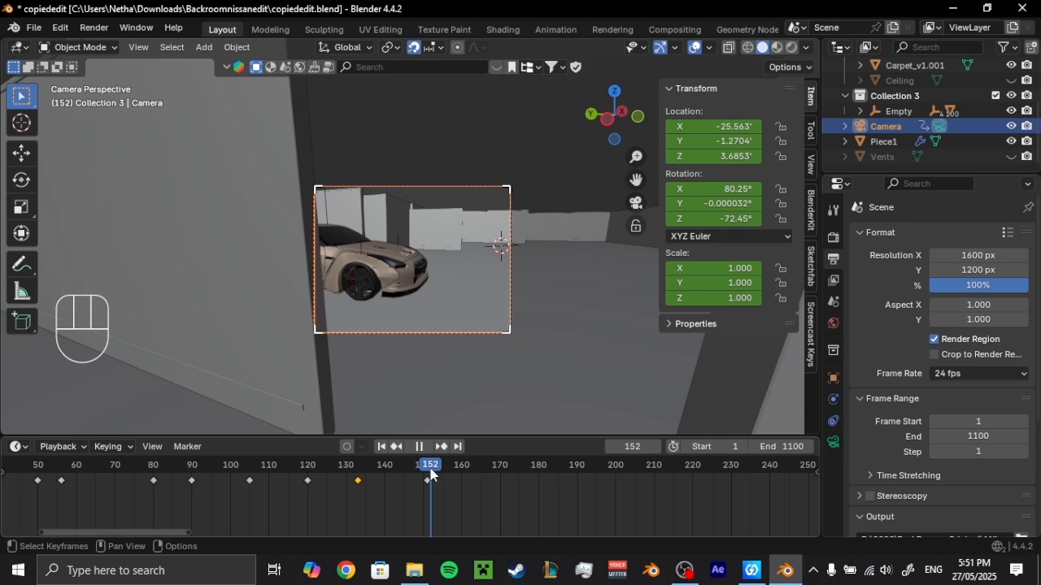
pyautogui.hotkey('shift', 'd')
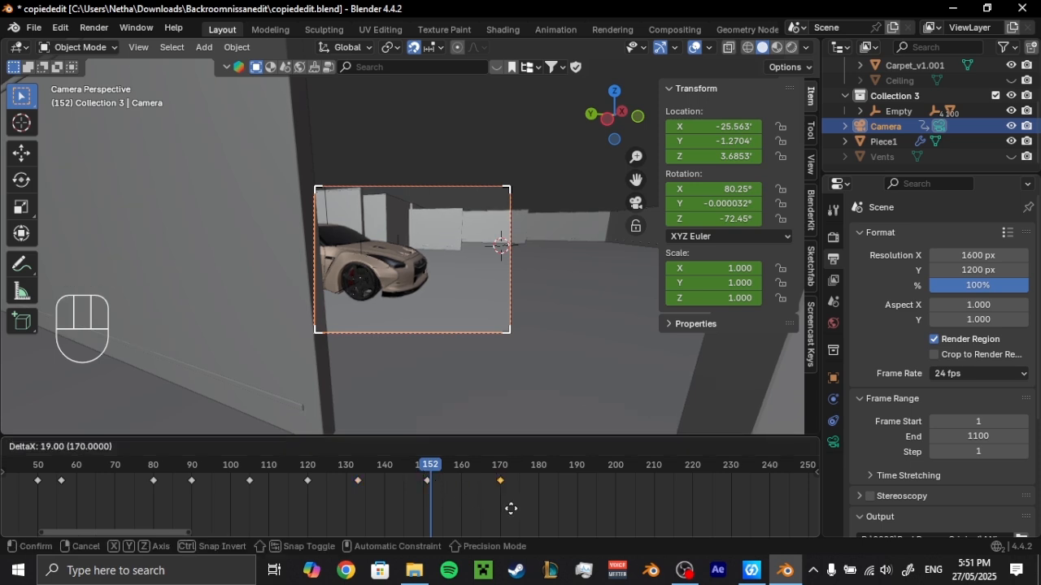
pyautogui.click(511, 508)
pyautogui.click(500, 468)
# - Set the animation's end frame to 170 and save the file
pyautogui.click(768, 446)
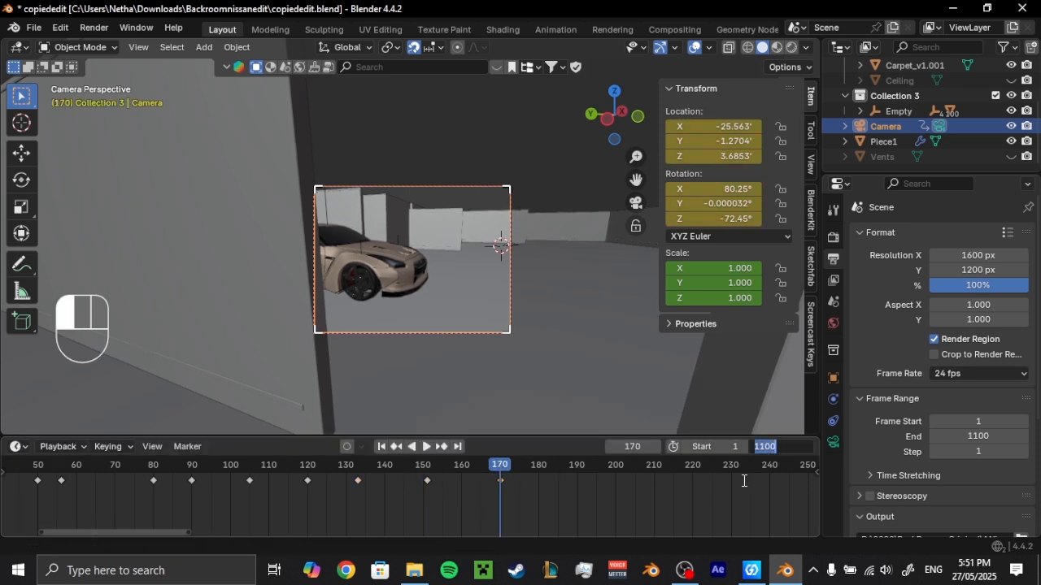
pyautogui.write('170')
pyautogui.press('Return')
pyautogui.hotkey('ctrl', 's')
pyautogui.press('n')
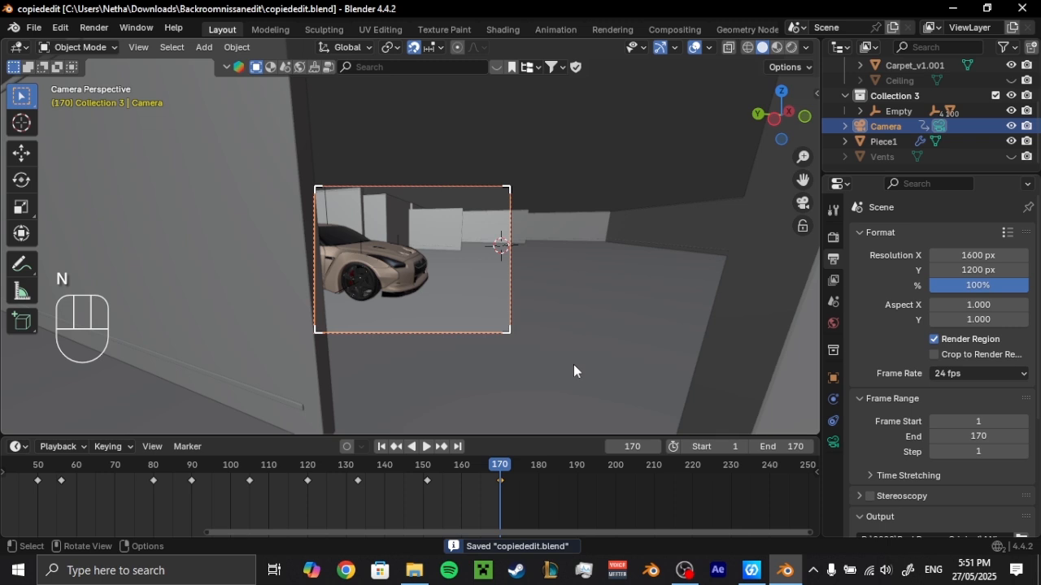
# - Enlarge the timeline, show all camera keyframes, and play the full camera walk from frame 1
pyautogui.scroll(-2, 573, 364)
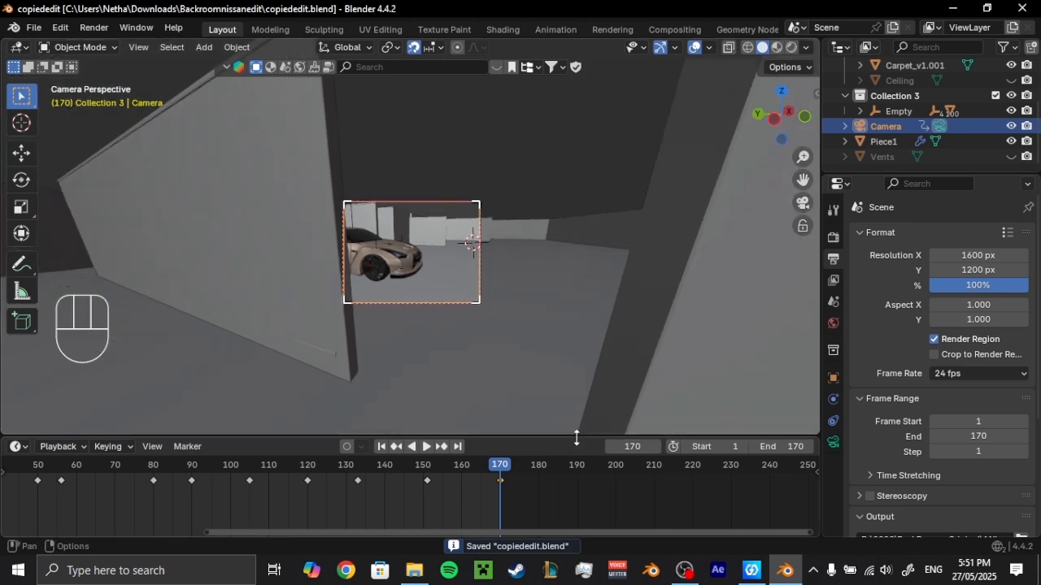
pyautogui.moveTo(576, 437); pyautogui.dragTo(581, 389)
pyautogui.moveTo(605, 533); pyautogui.dragTo(238, 524)
pyautogui.scroll(-7, 309, 467)
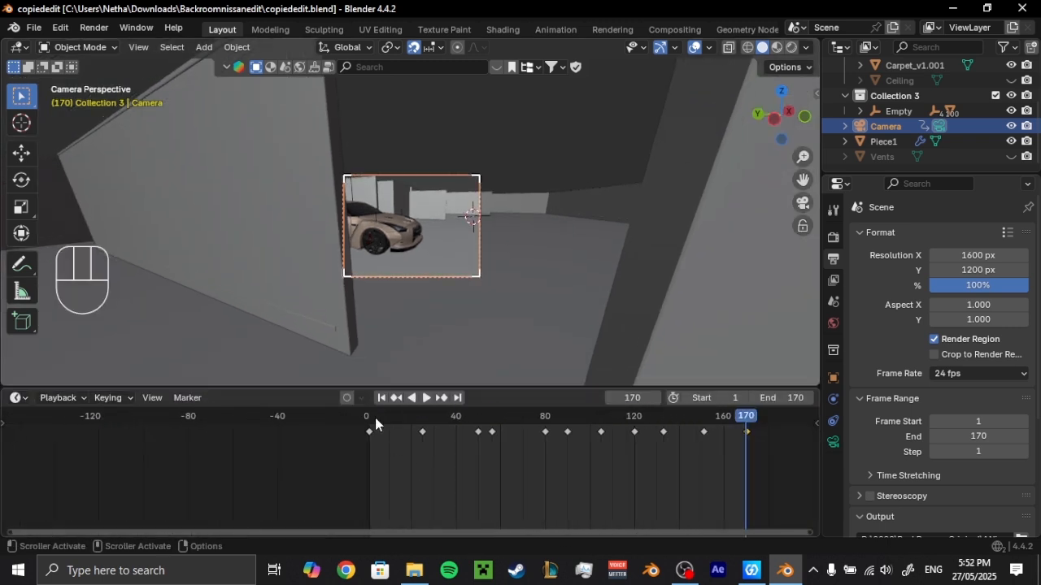
pyautogui.click(370, 424)
pyautogui.press('space')
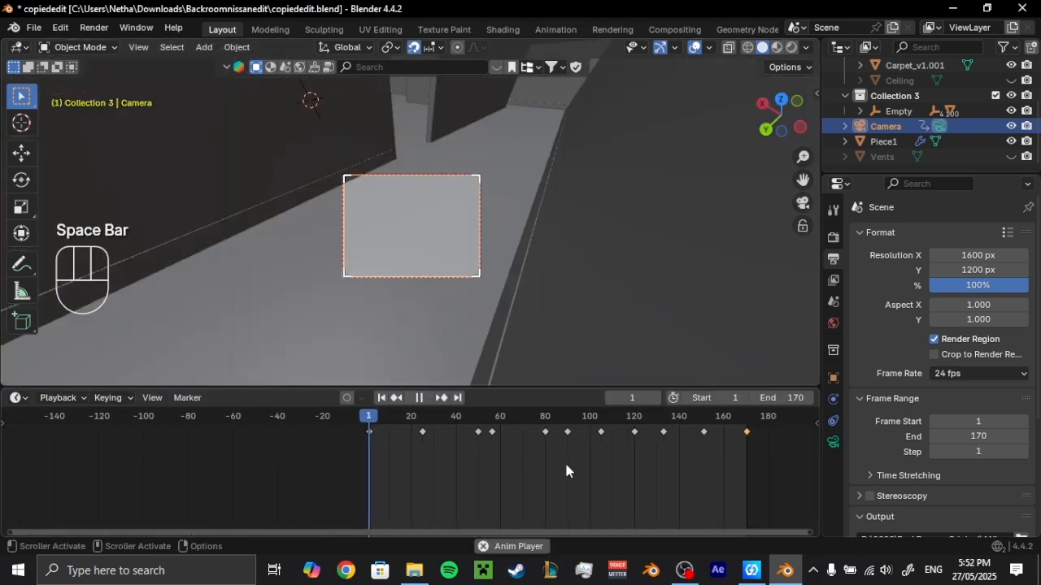
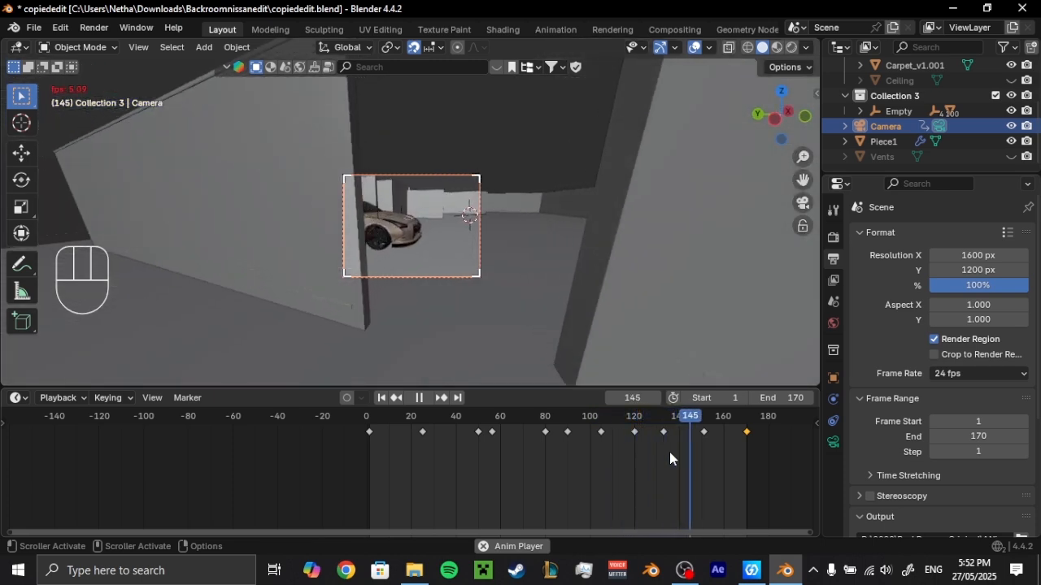
pyautogui.press('space')
# - Save the file and try to set the render output location to the Scene folder inside Backroomnissanedit
pyautogui.hotkey('ctrl', 's')
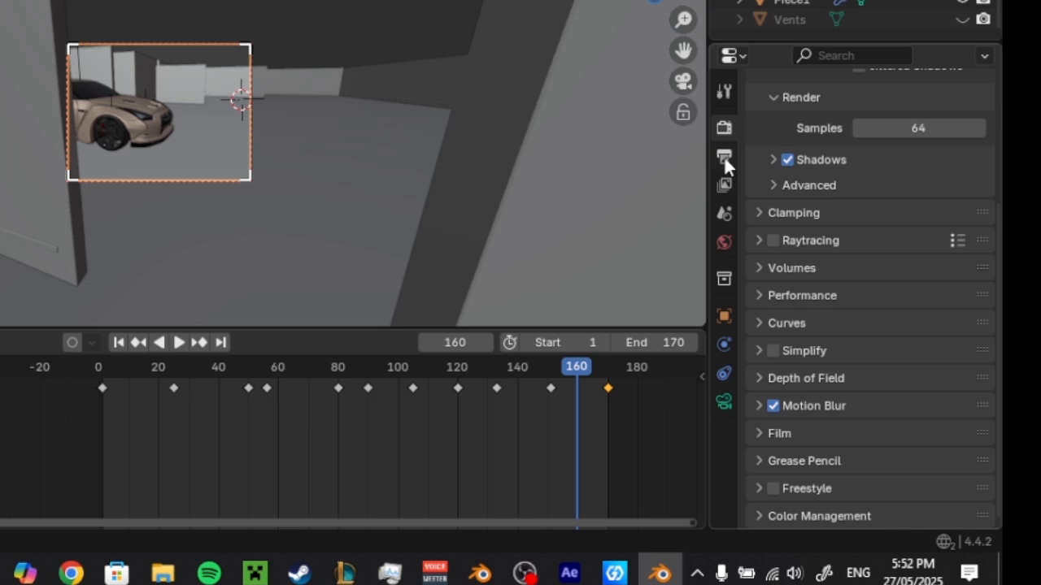
pyautogui.click(724, 158)
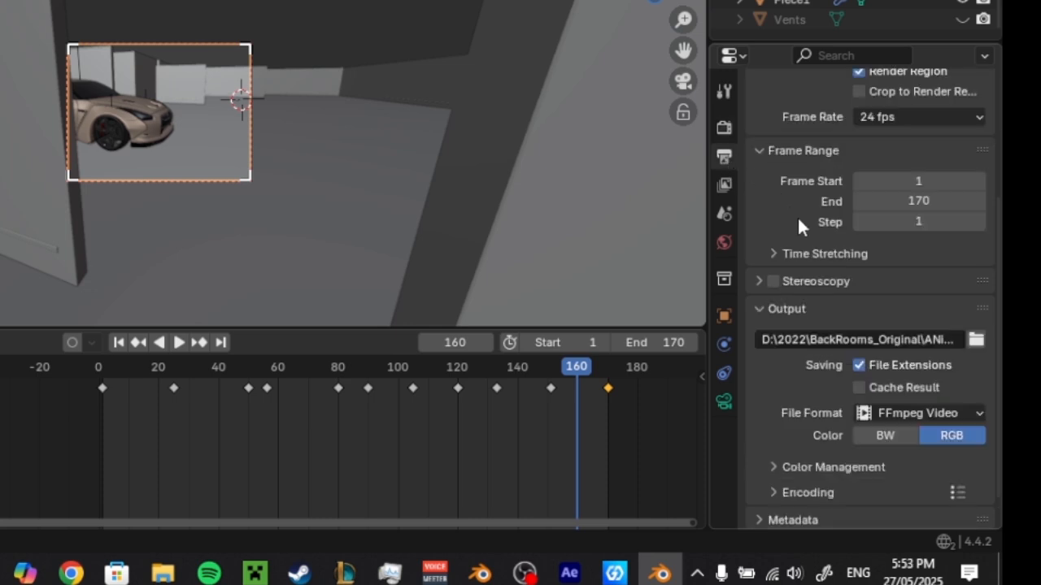
pyautogui.scroll(1, 976, 350)
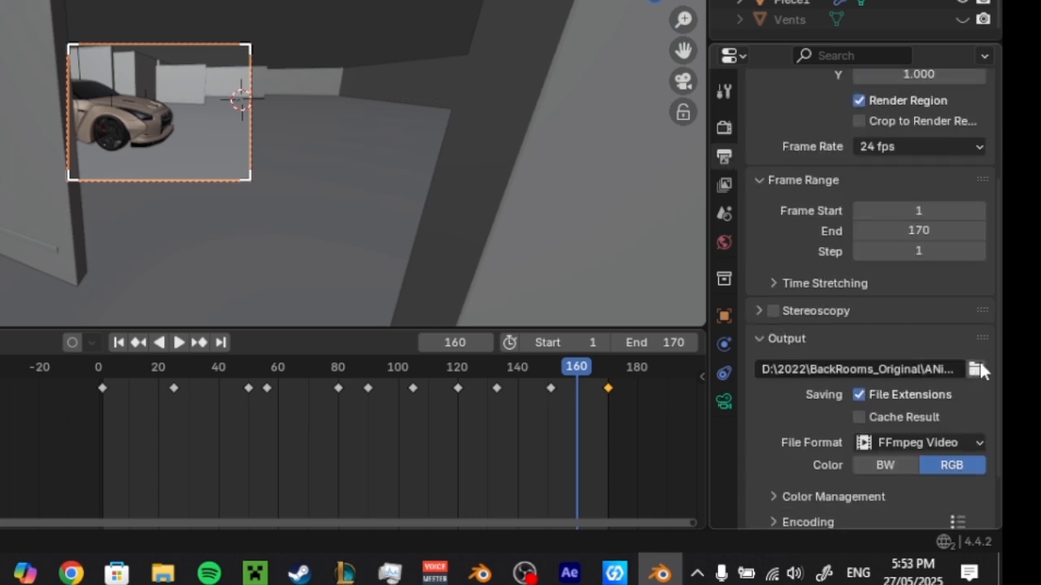
pyautogui.click(976, 370)
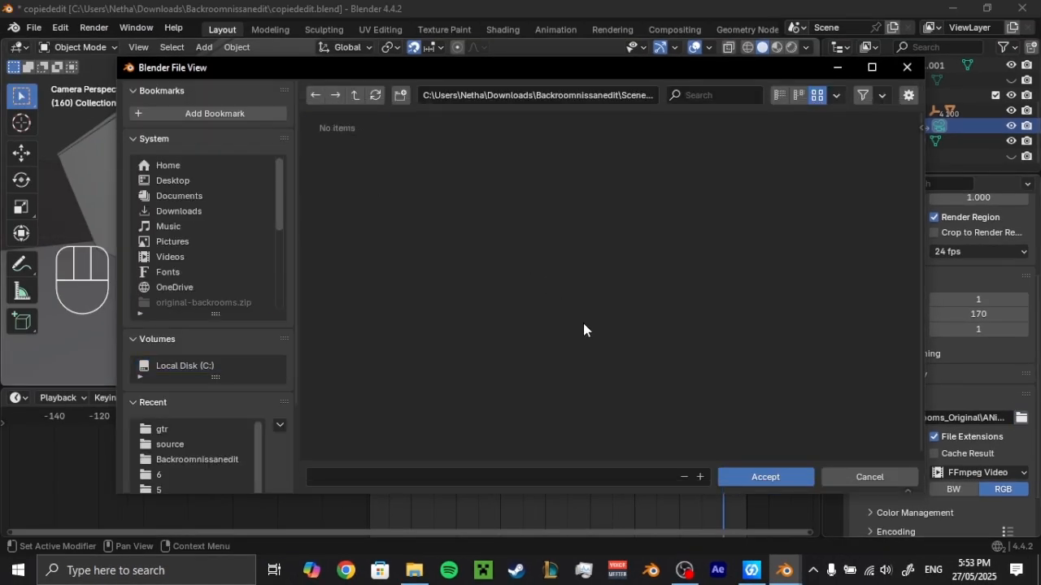
pyautogui.click(747, 476)
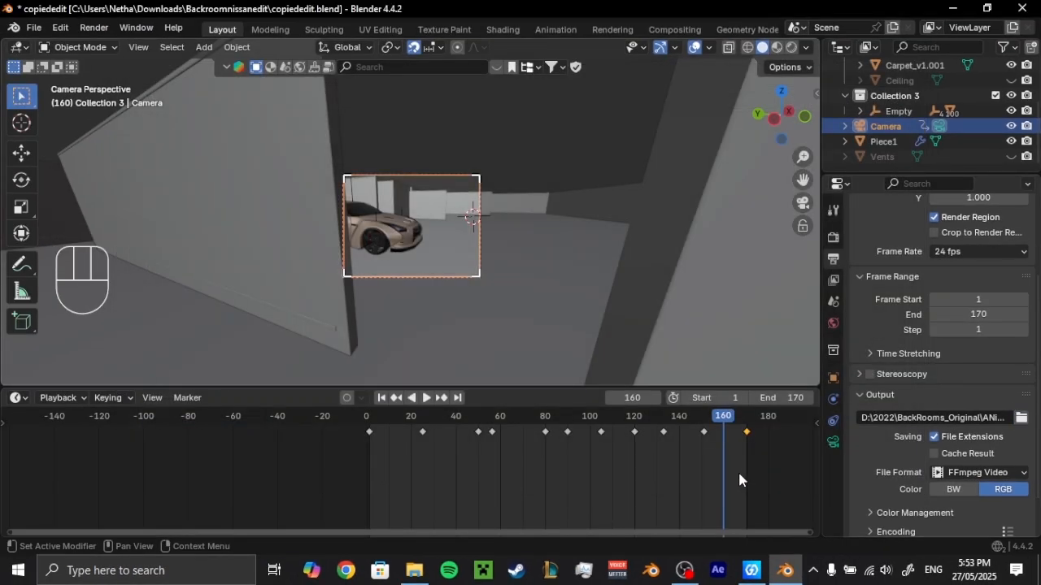
# - Look up the Camera Shakify add-on in the preferences with the search "shaki" and check its details
pyautogui.click(833, 441)
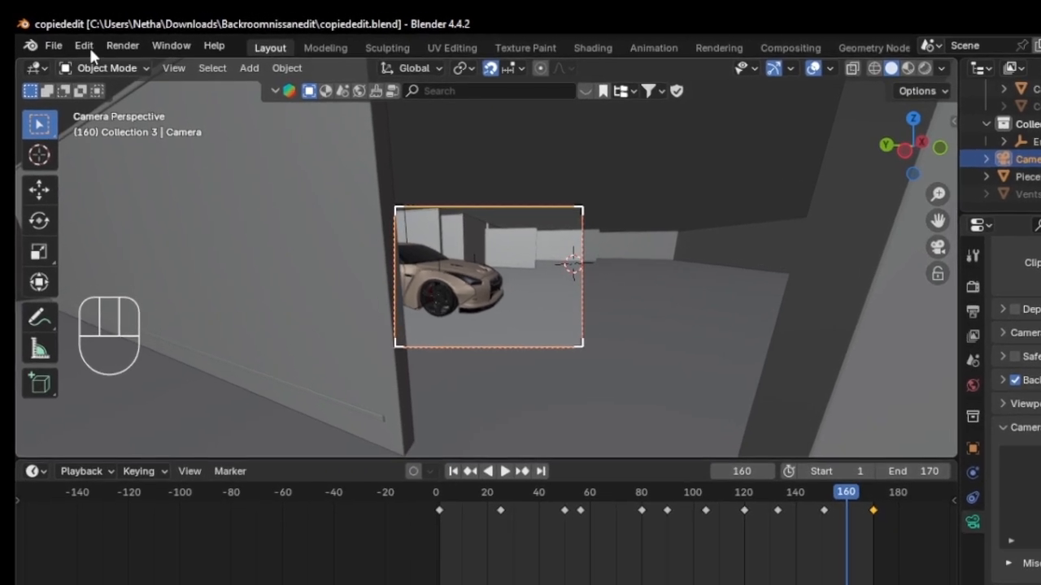
pyautogui.click(85, 46)
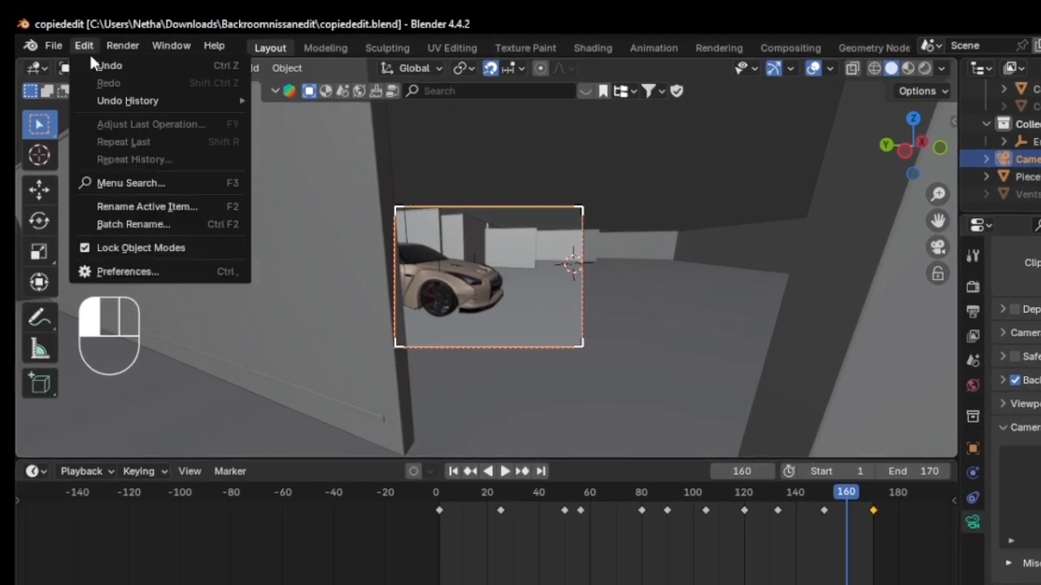
pyautogui.click(127, 272)
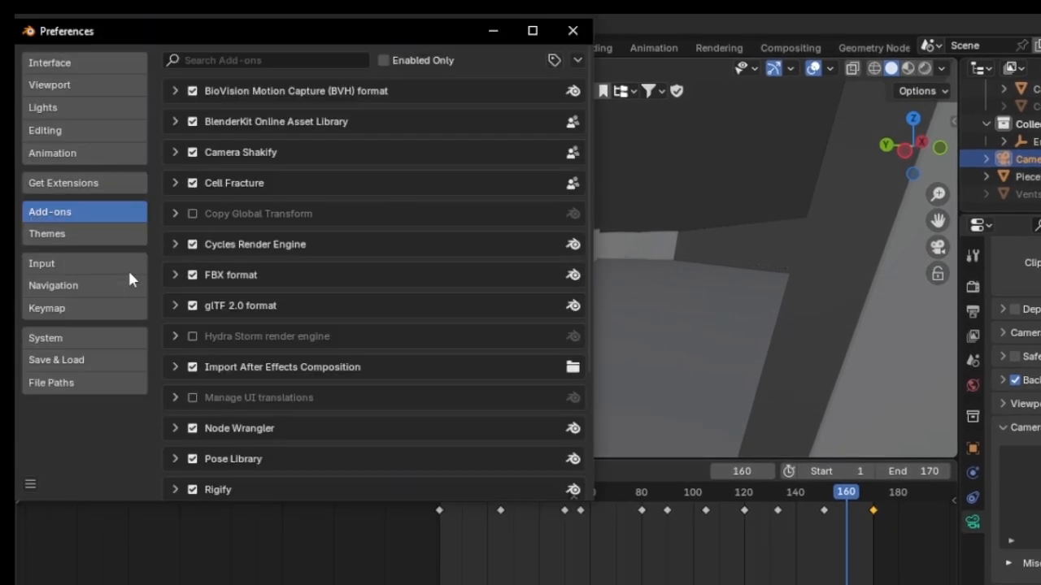
pyautogui.click(314, 59)
pyautogui.write('shaki')
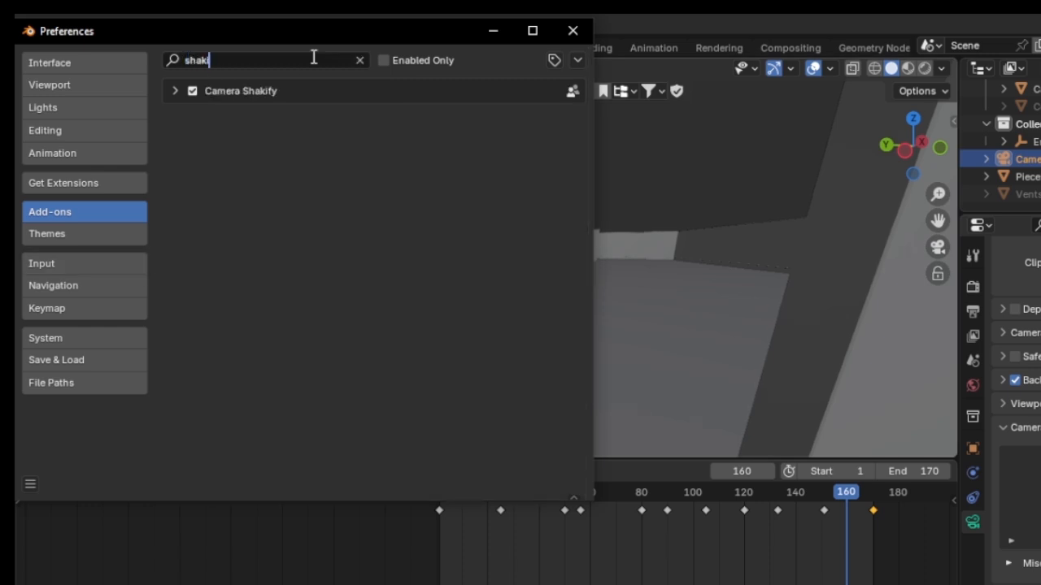
pyautogui.click(233, 131)
pyautogui.click(174, 91)
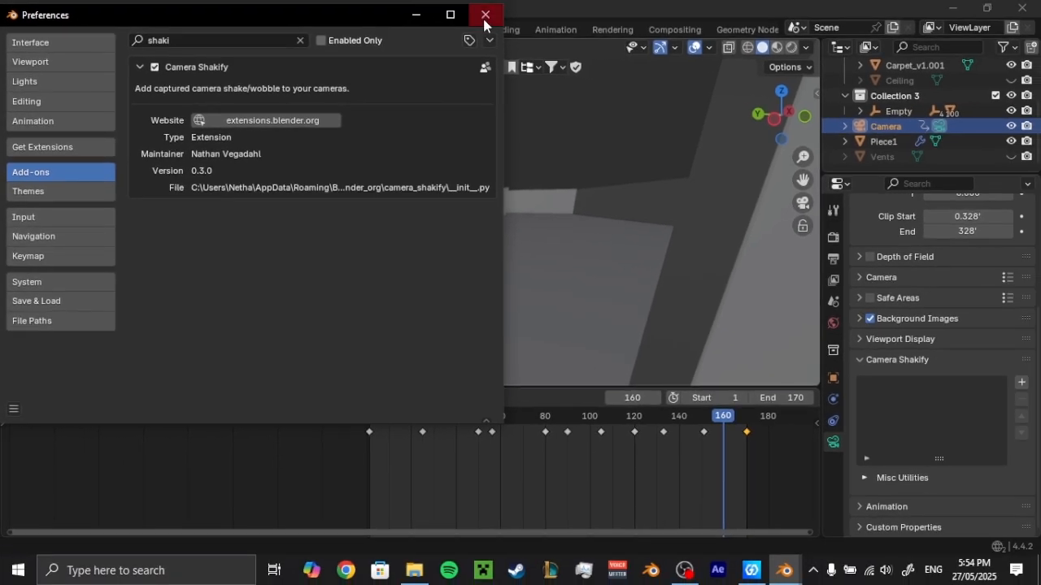
pyautogui.click(573, 31)
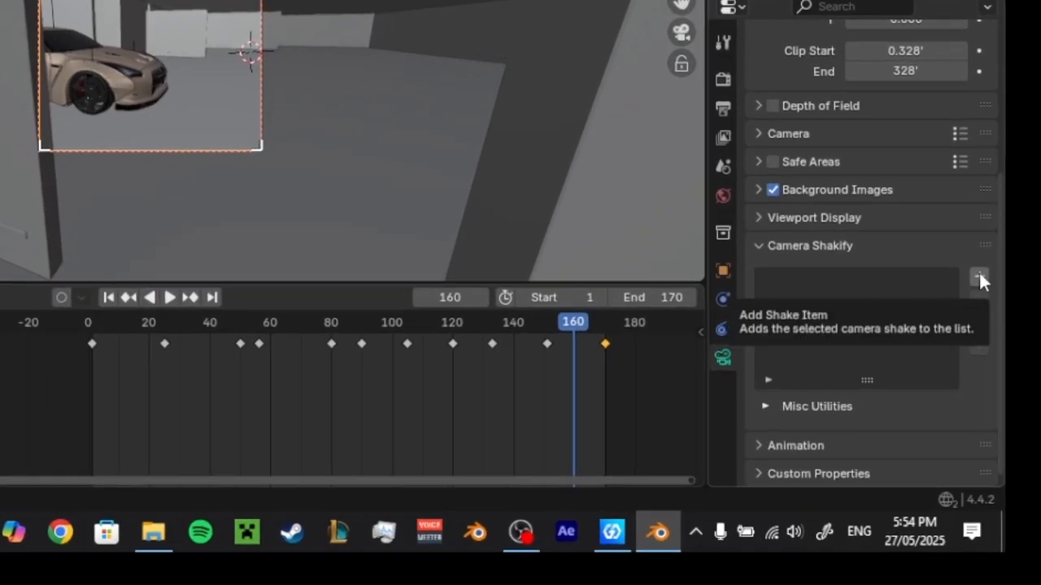
# - Add a Camera Shakify shake with the Investigation preset to the camera and play the animation from frame 1
pyautogui.click(979, 276)
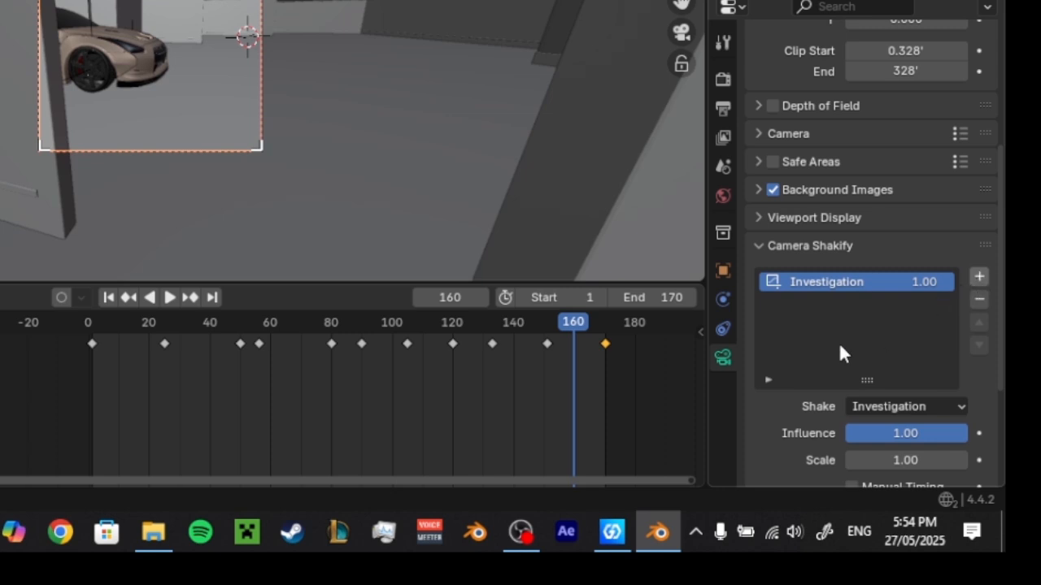
pyautogui.click(90, 324)
pyautogui.press('space')
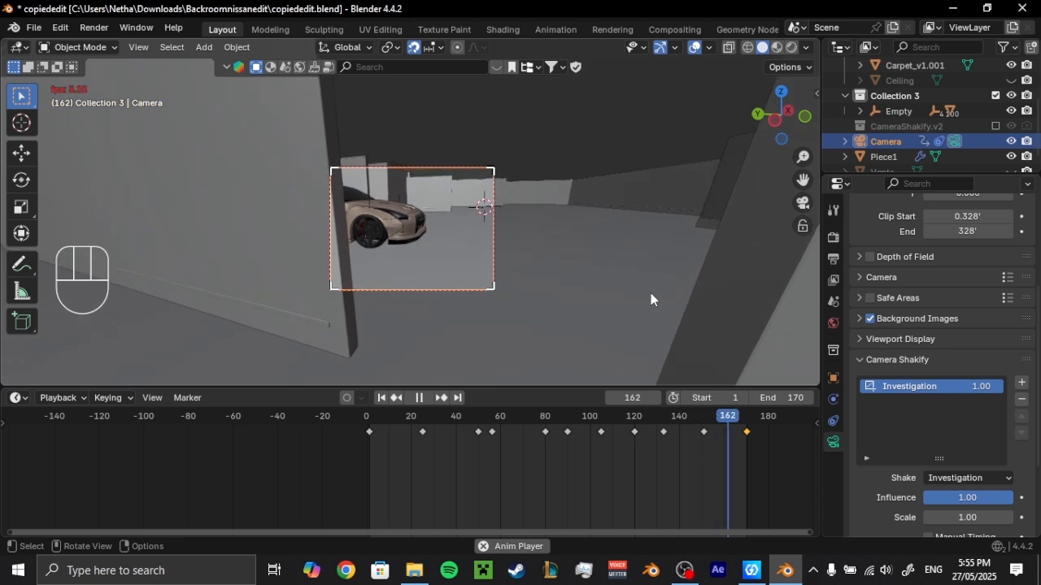
pyautogui.press('space')
# - Change the camera shake to Walk to the Store, replay the animation, and save the file
pyautogui.scroll(-3, 878, 492)
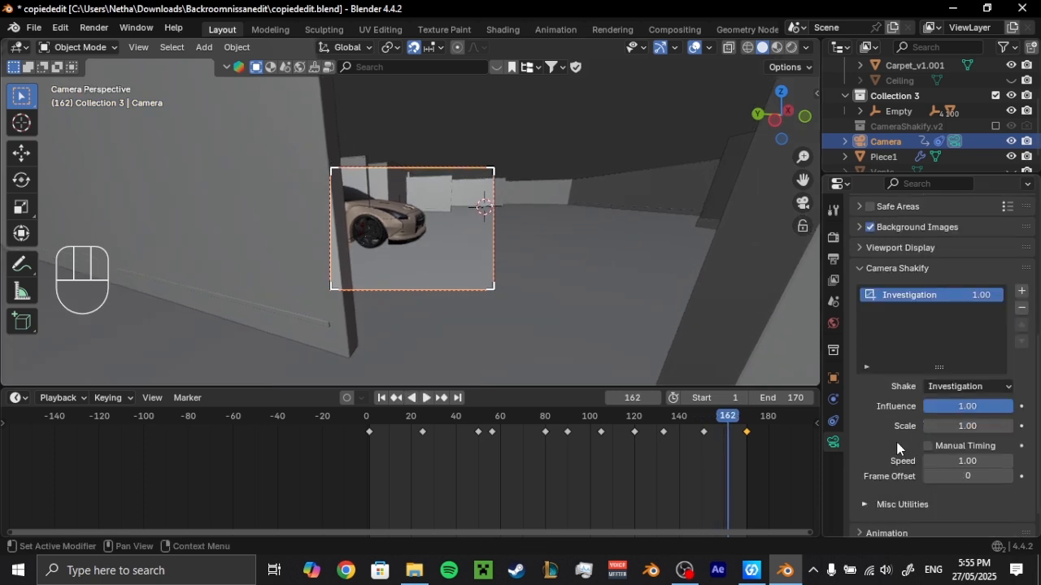
pyautogui.click(955, 387)
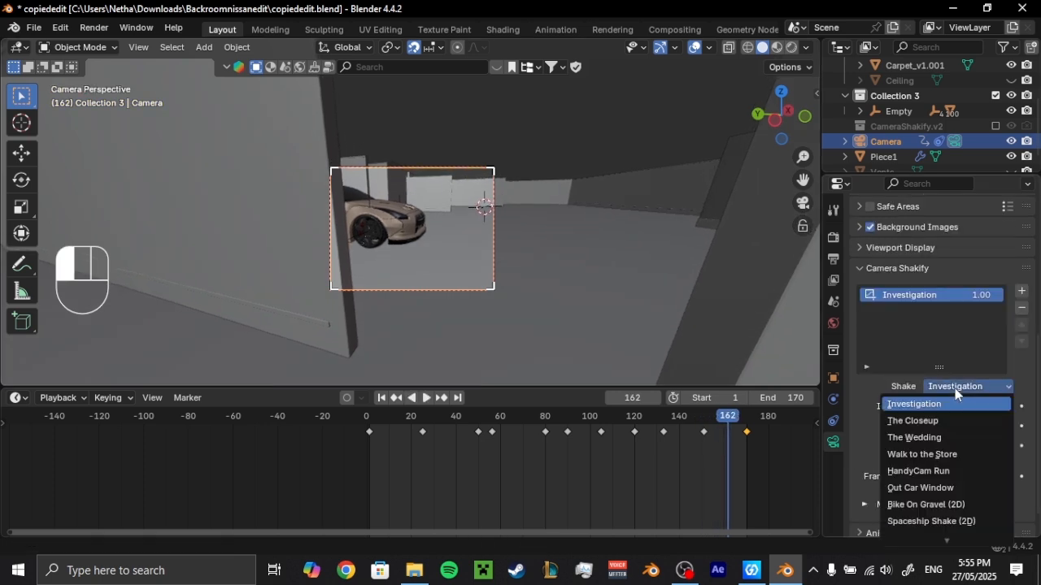
pyautogui.click(913, 454)
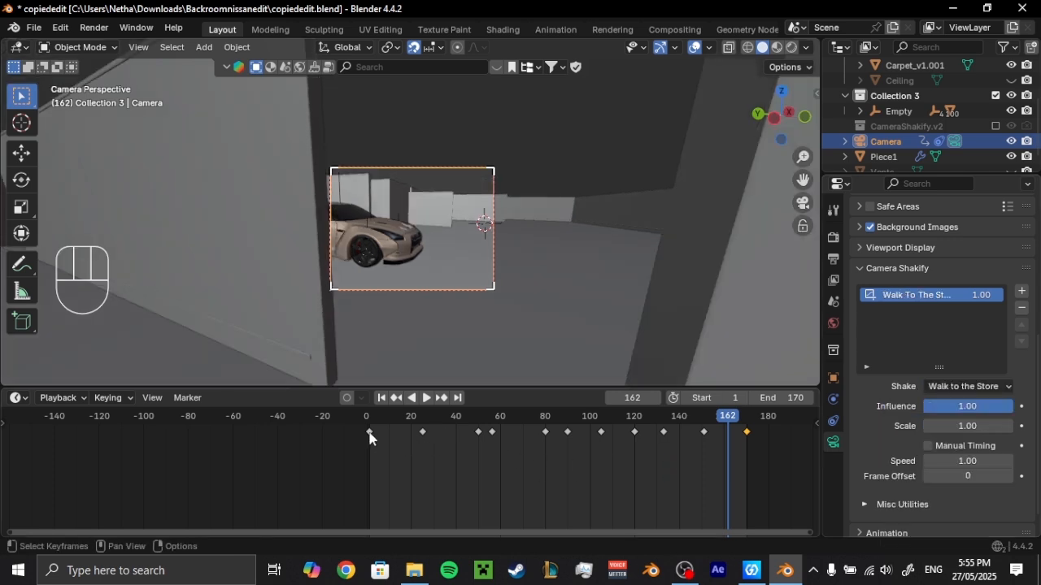
pyautogui.press('space')
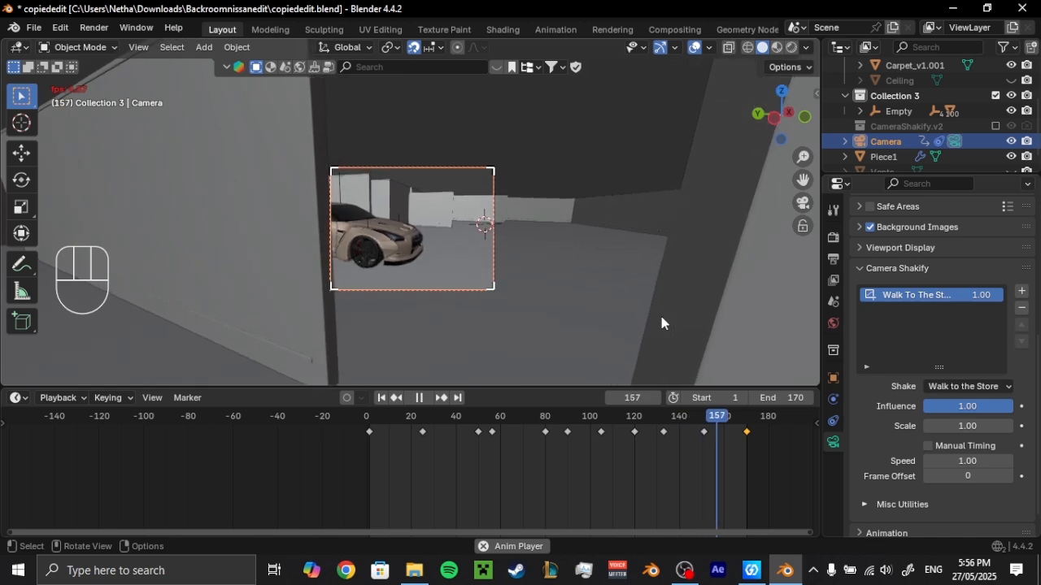
pyautogui.press('space')
pyautogui.hotkey('ctrl', 's')
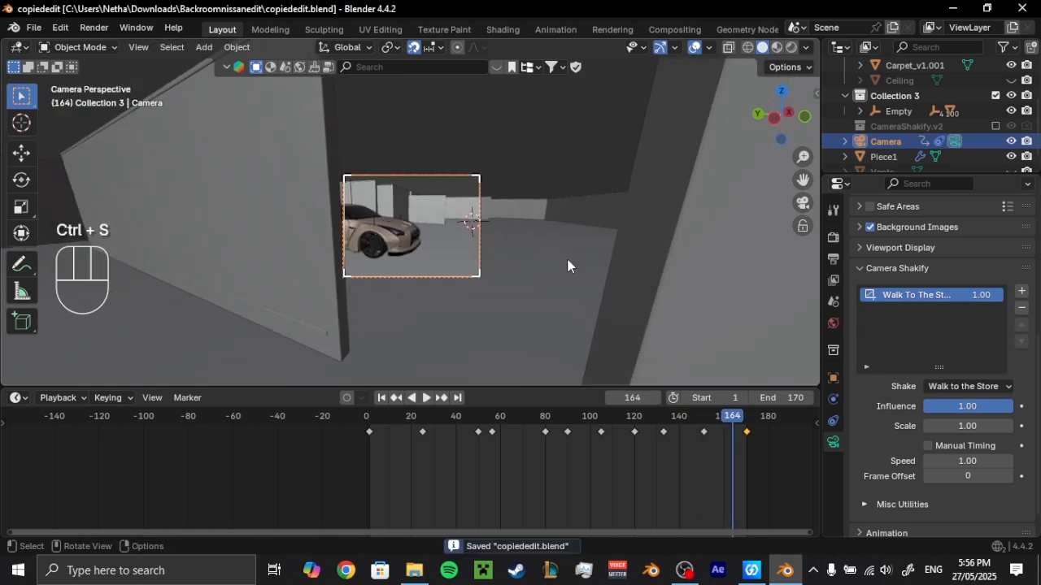
# - Add a text object at the 3D cursor in the corridor and rotate it 180° about Z
pyautogui.moveTo(567, 259); pyautogui.dragTo(457, 243, button='middle')
pyautogui.scroll(-5, 584, 278)
pyautogui.scroll(3, 536, 287)
pyautogui.hotkey('shift', 'a')
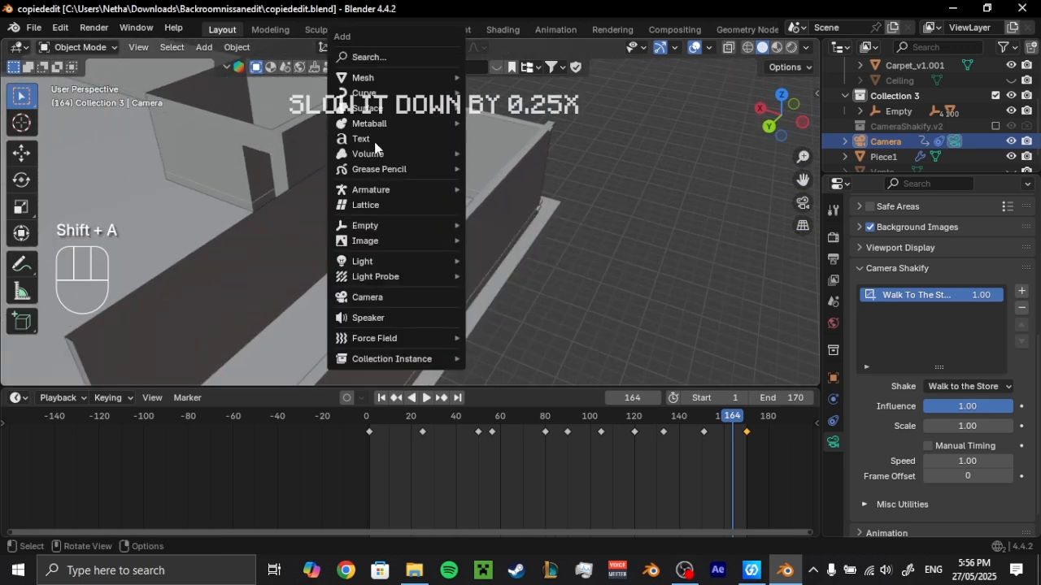
pyautogui.click(366, 137)
pyautogui.scroll(2, 460, 218)
pyautogui.write('rz')
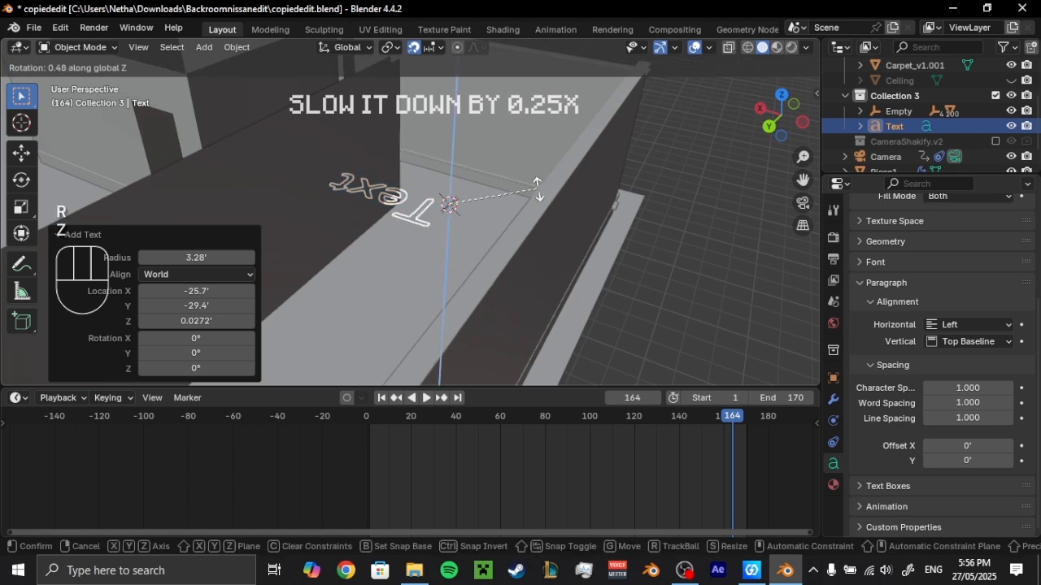
pyautogui.write('180')
pyautogui.press('Return')
# - Stand the text upright by rotating it -90° about X, and move it 1 ft along X
pyautogui.write('rx')
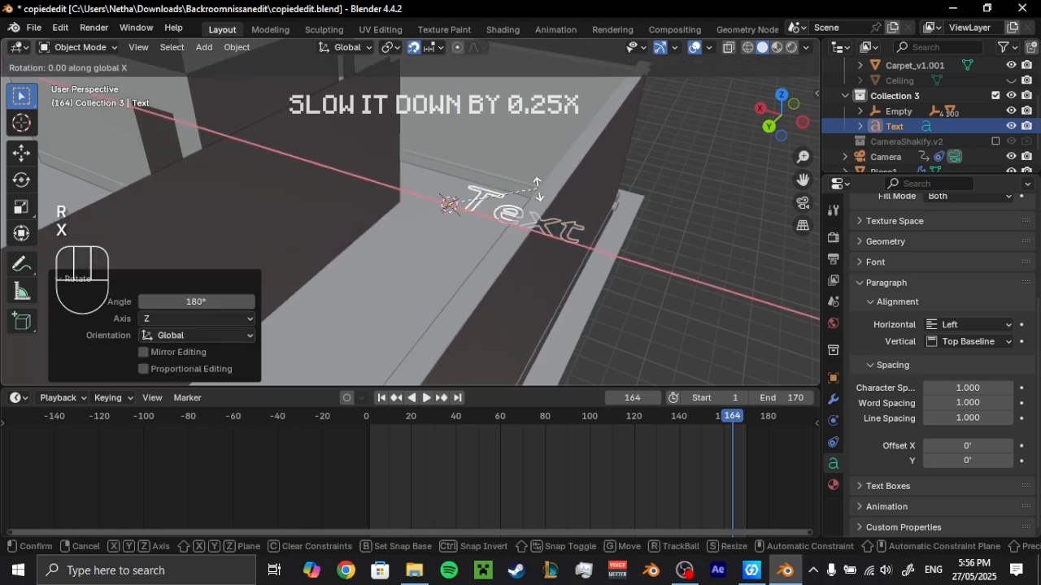
pyautogui.write('90')
pyautogui.press('-')
pyautogui.press('Return')
pyautogui.moveTo(537, 188); pyautogui.dragTo(610, 260, button='middle')
pyautogui.write('gx1')
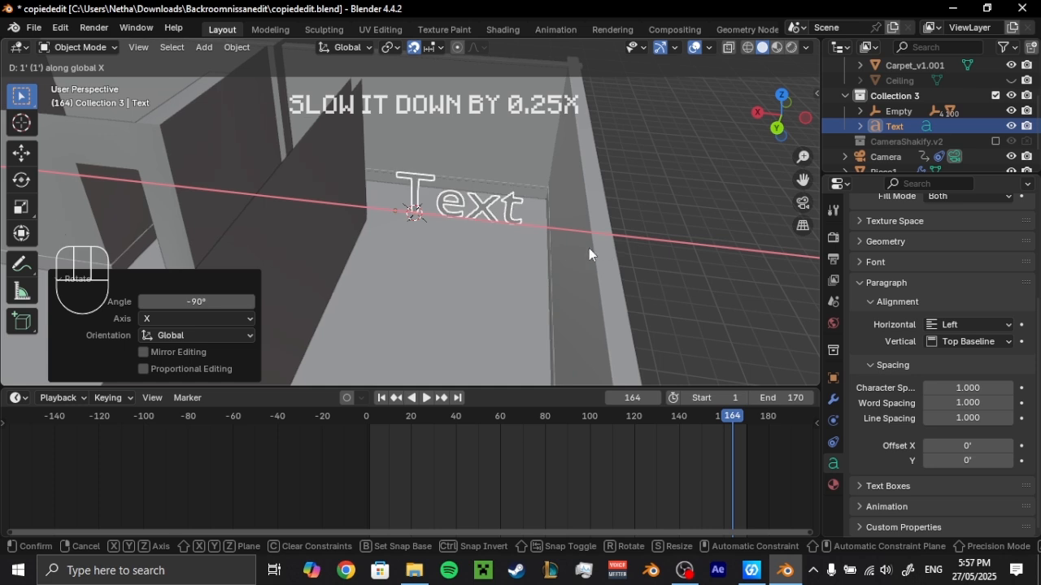
pyautogui.press('Return')
# - Replace the text object's wording with "Randomahedits" and return to Object Mode
pyautogui.click(106, 48)
pyautogui.click(82, 81)
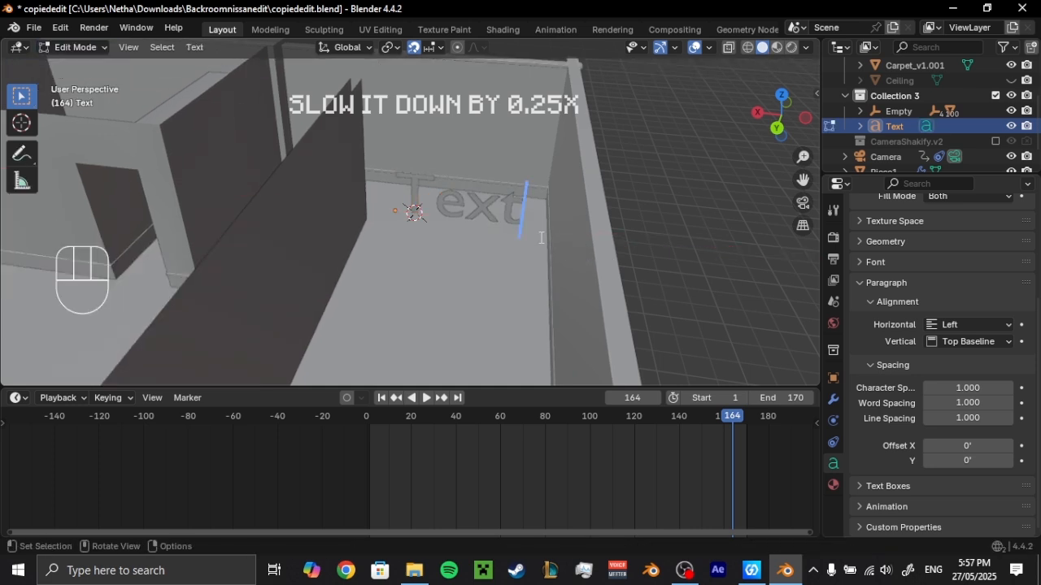
pyautogui.press('BackSpace')
pyautogui.press('BackSpace')
pyautogui.press('BackSpace')
pyautogui.press('BackSpace')
pyautogui.write('Randomahedits')
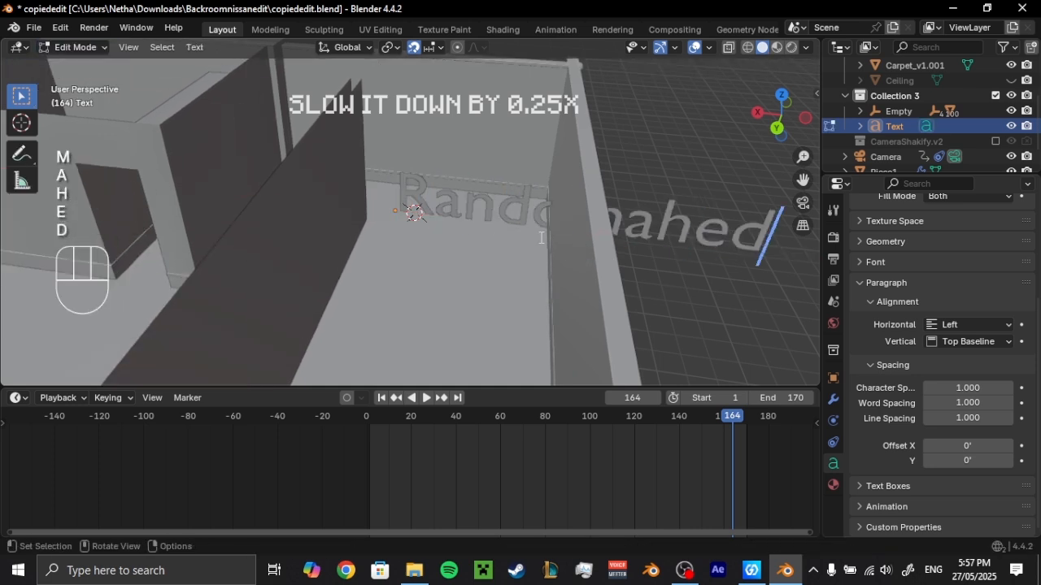
pyautogui.click(57, 47)
pyautogui.click(71, 65)
# - Scale the Randomahedits text to about 0.392 and move it about 1 ft along X between the corridor walls
pyautogui.keyDown('shift'); pyautogui.moveTo(369, 170); pyautogui.dragTo(660, 270, button='middle'); pyautogui.keyUp('shift')
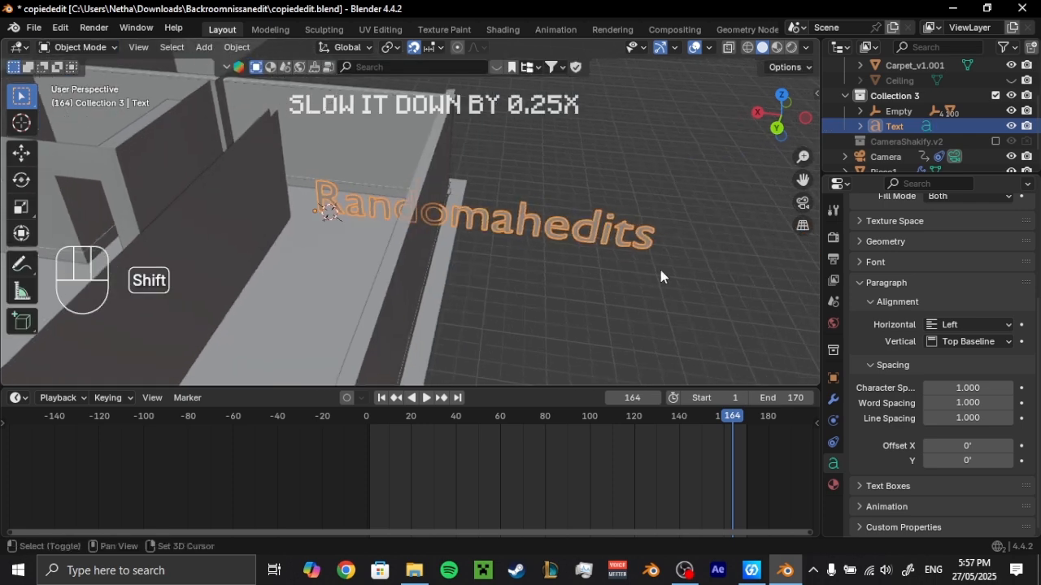
pyautogui.press('s')
pyautogui.click(396, 226)
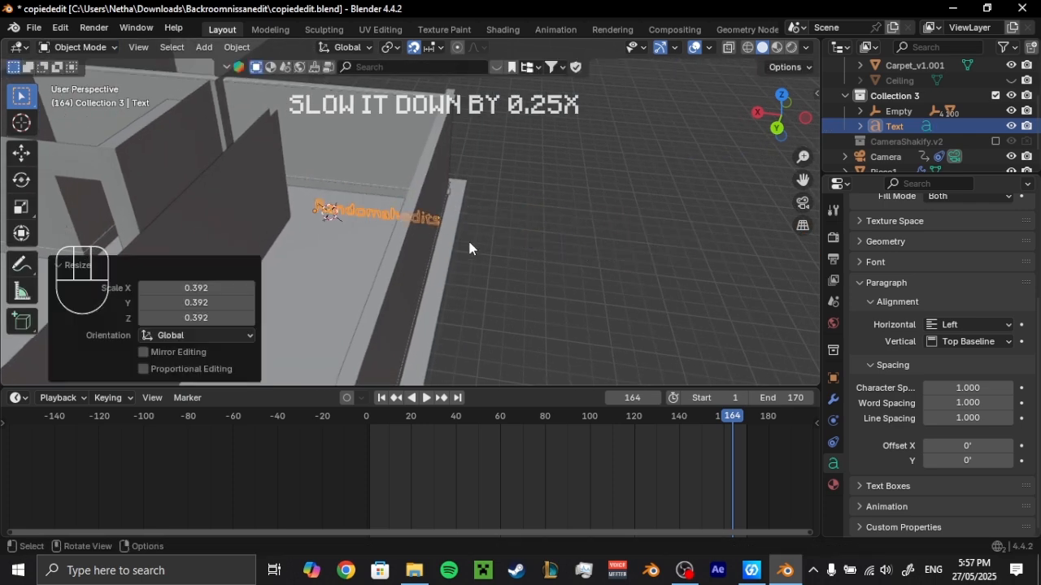
pyautogui.moveTo(396, 226); pyautogui.dragTo(499, 235, button='middle')
pyautogui.press('g')
pyautogui.press('x')
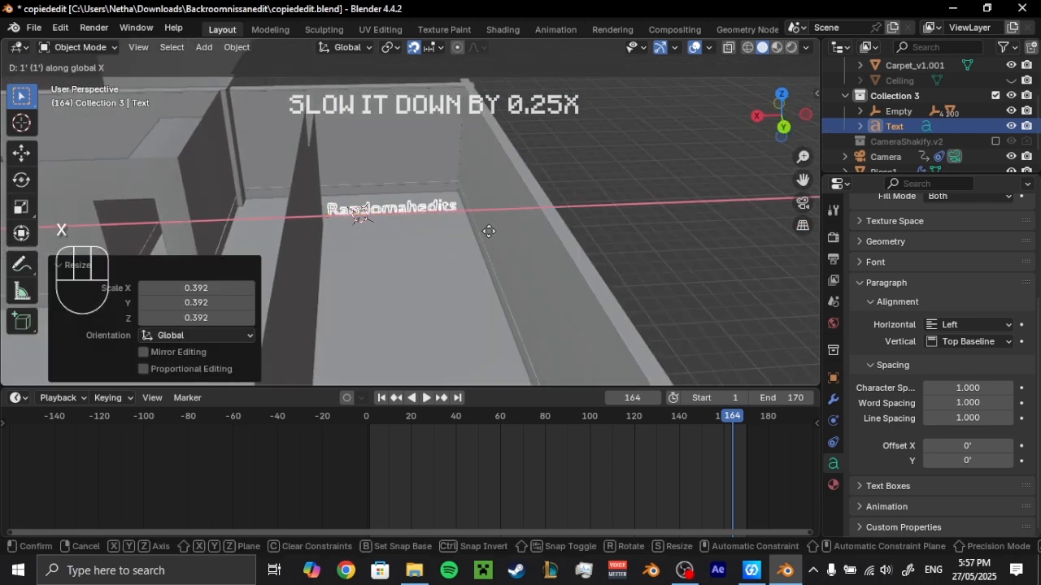
pyautogui.click(487, 230)
# - Check the text's placement through the camera at frame 69 and inspect it up close in the corridor
pyautogui.press('KP_0')
pyautogui.click(520, 416)
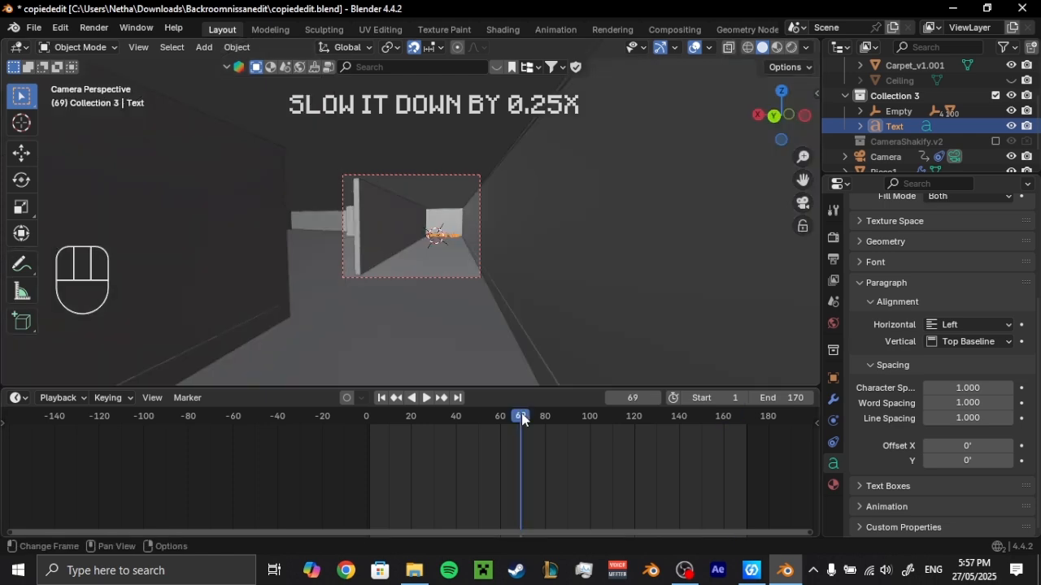
pyautogui.keyDown('shift'); pyautogui.moveTo(444, 237); pyautogui.dragTo(456, 243, button='middle'); pyautogui.keyUp('shift')
pyautogui.scroll(4, 553, 280)
pyautogui.moveTo(561, 277); pyautogui.dragTo(537, 301, button='middle')
pyautogui.scroll(5, 538, 302)
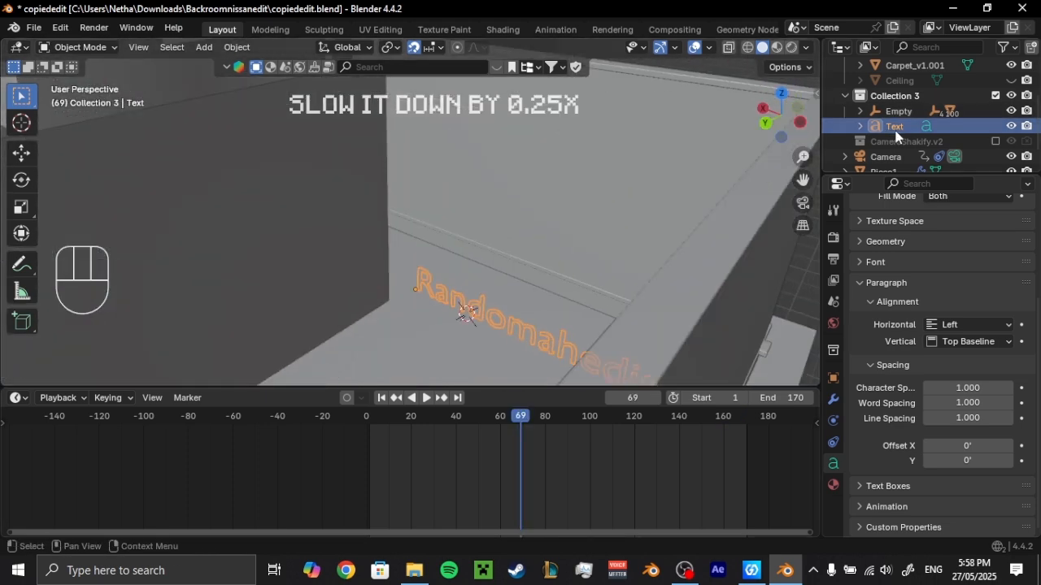
# - Move the Text object into the FloorandRoof collection and hide Collection 3 and Piece1 in the viewport
pyautogui.moveTo(895, 134); pyautogui.dragTo(894, 81)
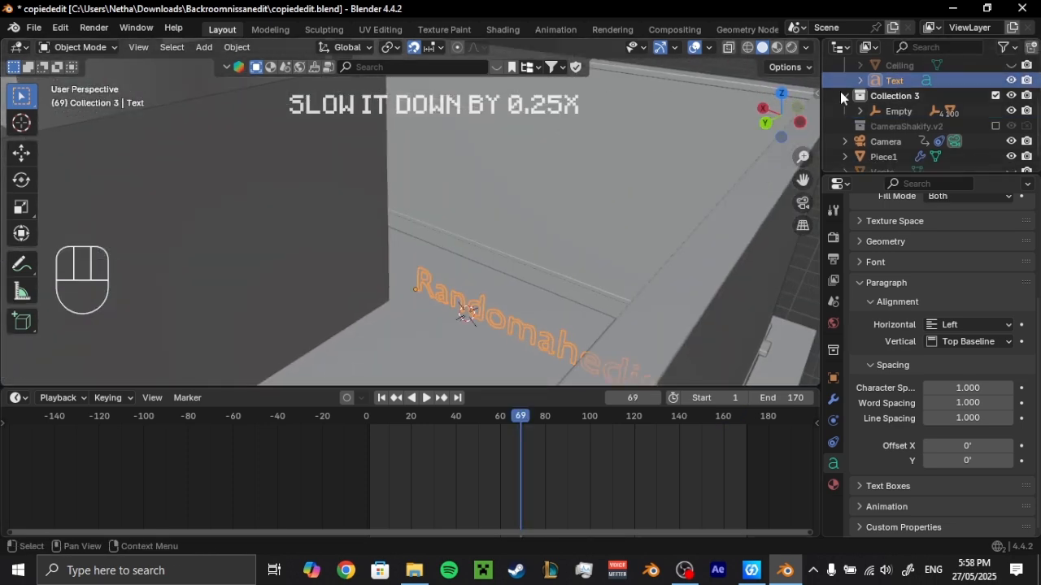
pyautogui.click(845, 95)
pyautogui.click(1011, 96)
pyautogui.click(1012, 141)
pyautogui.moveTo(1011, 173); pyautogui.dragTo(1011, 221)
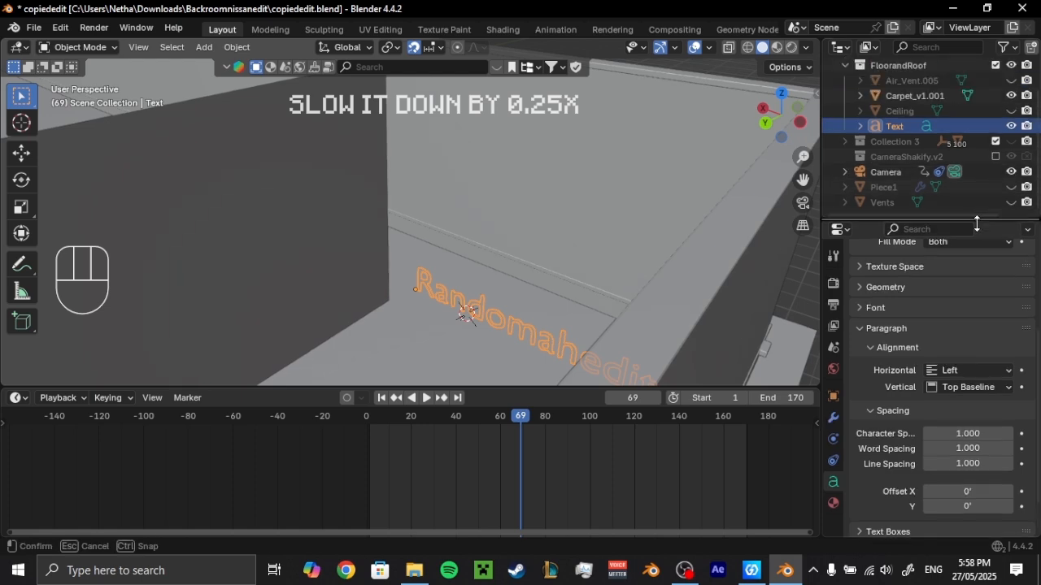
# - Hide the Carpet_v1.001 floor and the BackWall_Double_BR.028 walls so the text stands alone
pyautogui.click(1012, 99)
pyautogui.click(1012, 100)
pyautogui.click(1011, 129)
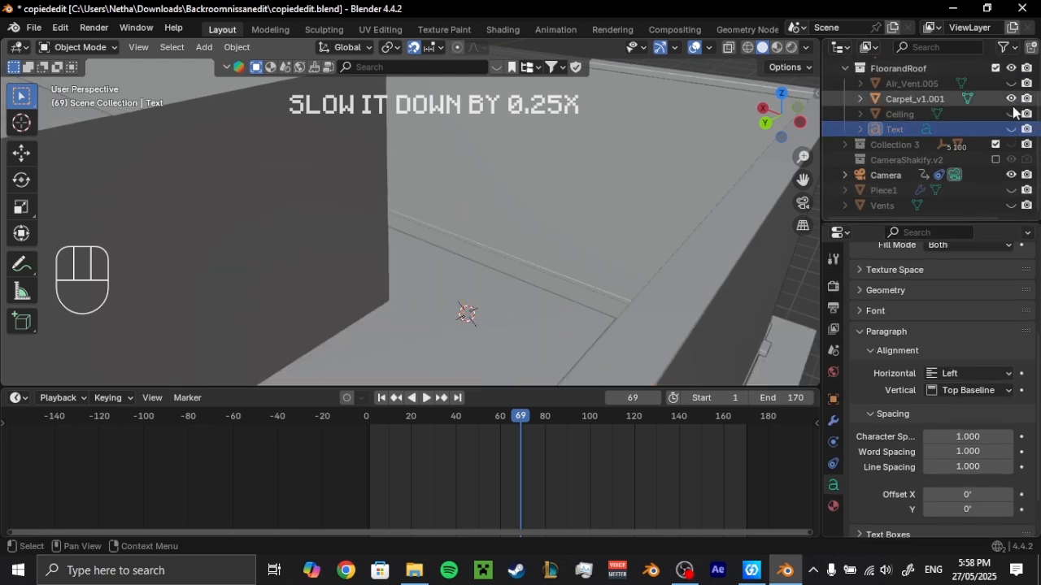
pyautogui.click(1012, 129)
pyautogui.click(1011, 99)
pyautogui.click(1012, 68)
pyautogui.click(1012, 68)
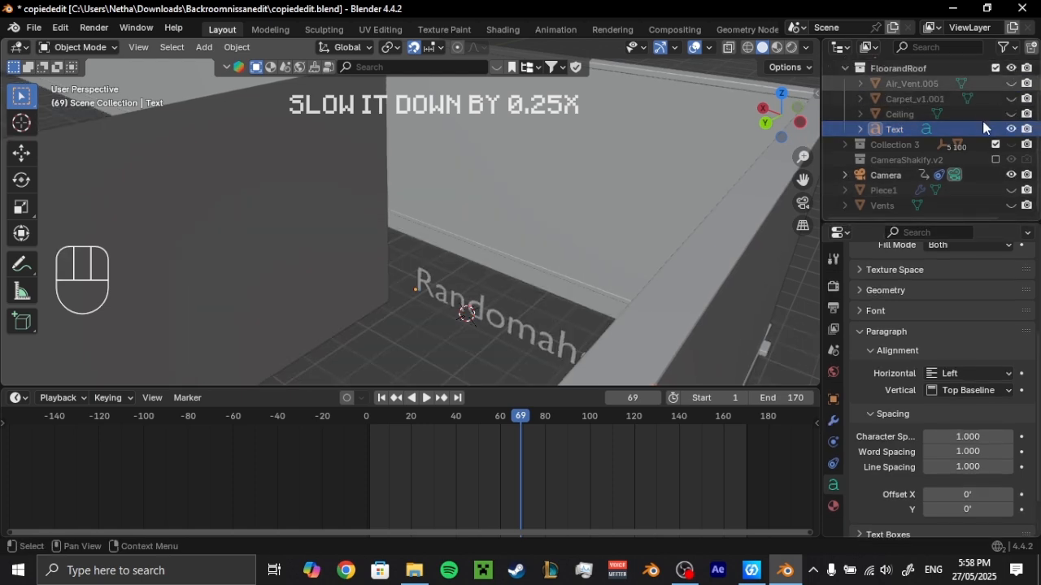
pyautogui.scroll(2, 985, 127)
pyautogui.click(1012, 97)
# - Select the "Randomahedits" text and set its geometry extrude to 0.6
pyautogui.moveTo(736, 213); pyautogui.dragTo(662, 231, button='middle')
pyautogui.keyDown('shift'); pyautogui.moveTo(662, 230); pyautogui.dragTo(582, 204, button='middle'); pyautogui.keyUp('shift')
pyautogui.scroll(3, 573, 209)
pyautogui.click(457, 244)
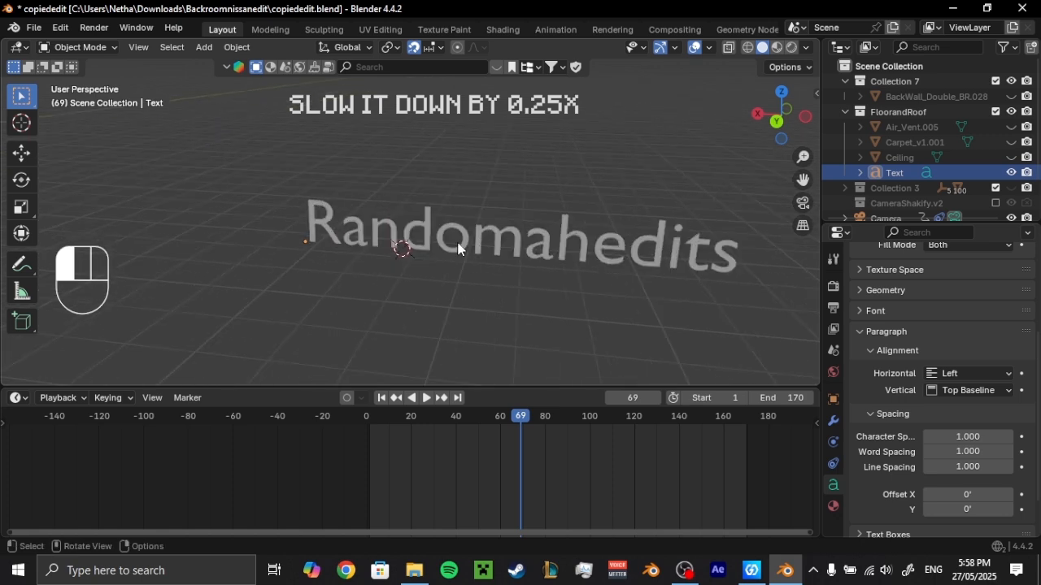
pyautogui.moveTo(461, 243); pyautogui.dragTo(553, 214, button='middle')
pyautogui.scroll(4, 867, 395)
pyautogui.click(858, 440)
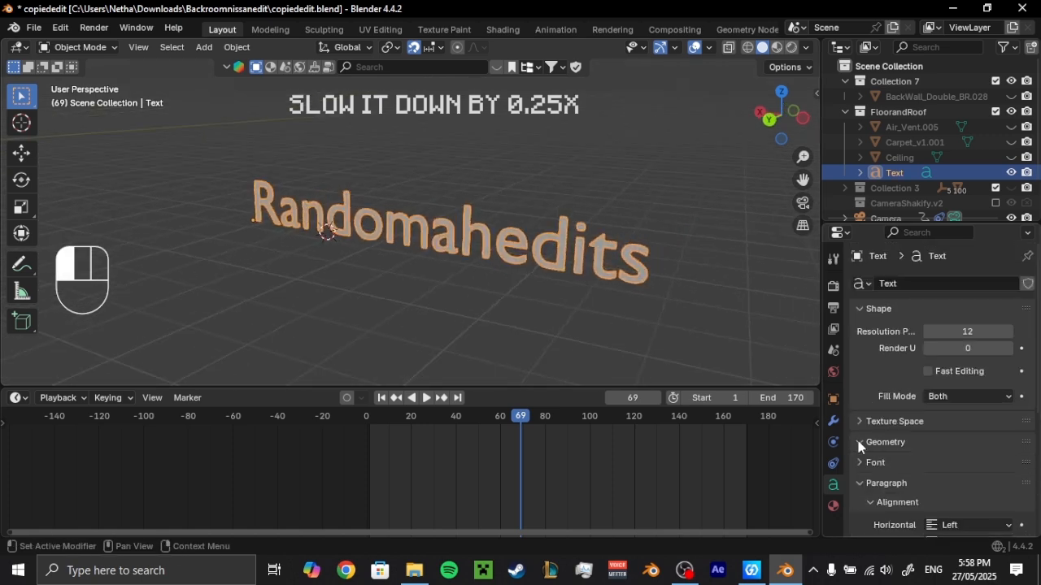
pyautogui.scroll(-3, 942, 384)
pyautogui.moveTo(962, 390)
pyautogui.mouseDown()
pyautogui.moveTo(850, 378)
pyautogui.moveTo(956, 389)
pyautogui.mouseUp()
pyautogui.click(955, 389)
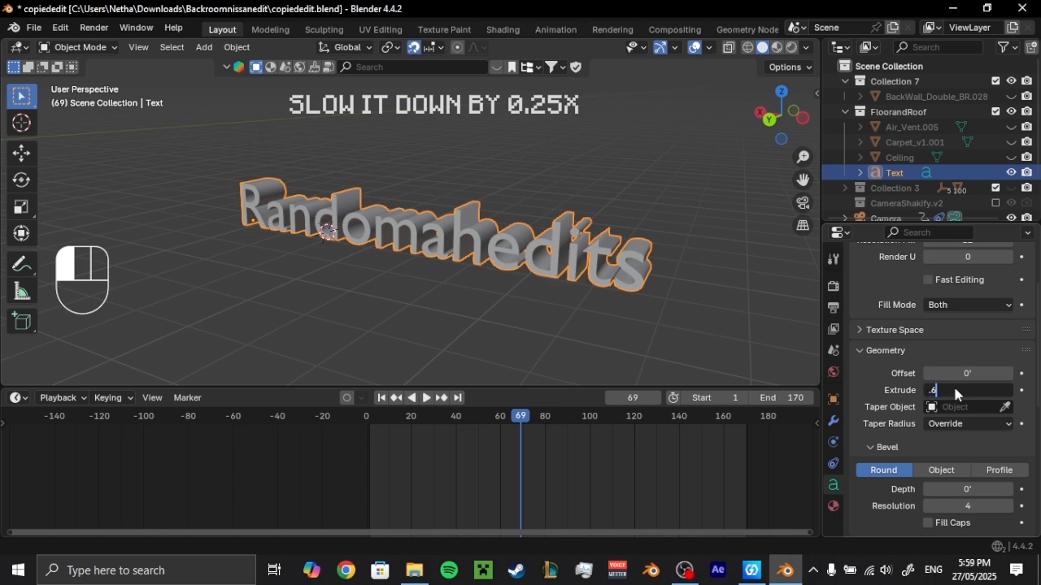
pyautogui.write('.6')
pyautogui.press('Return')
# - Save the file and create a new material for the extruded text
pyautogui.moveTo(670, 279); pyautogui.dragTo(515, 120, button='middle')
pyautogui.click(833, 506)
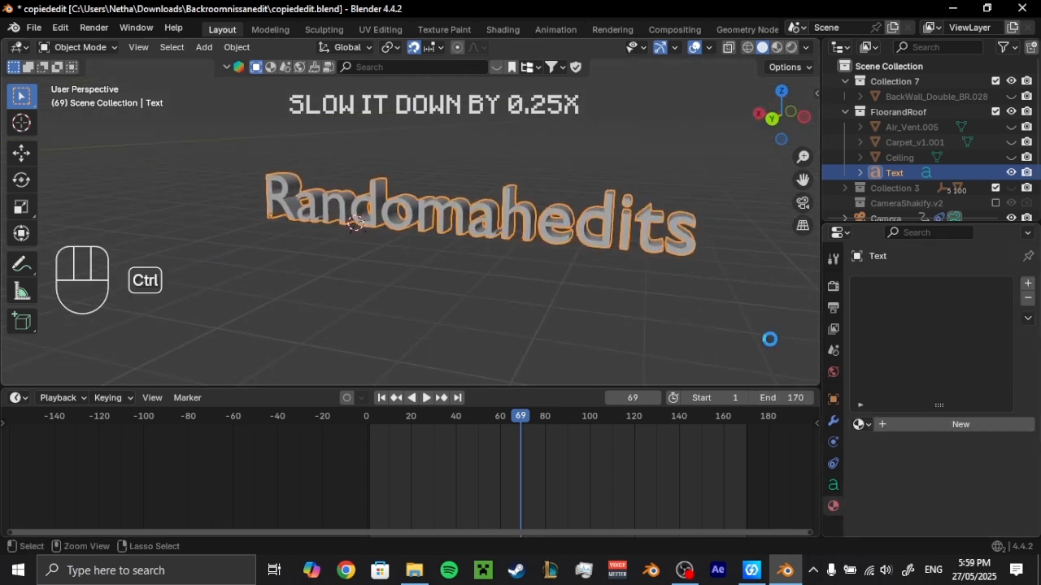
pyautogui.hotkey('ctrl', 's')
pyautogui.click(966, 423)
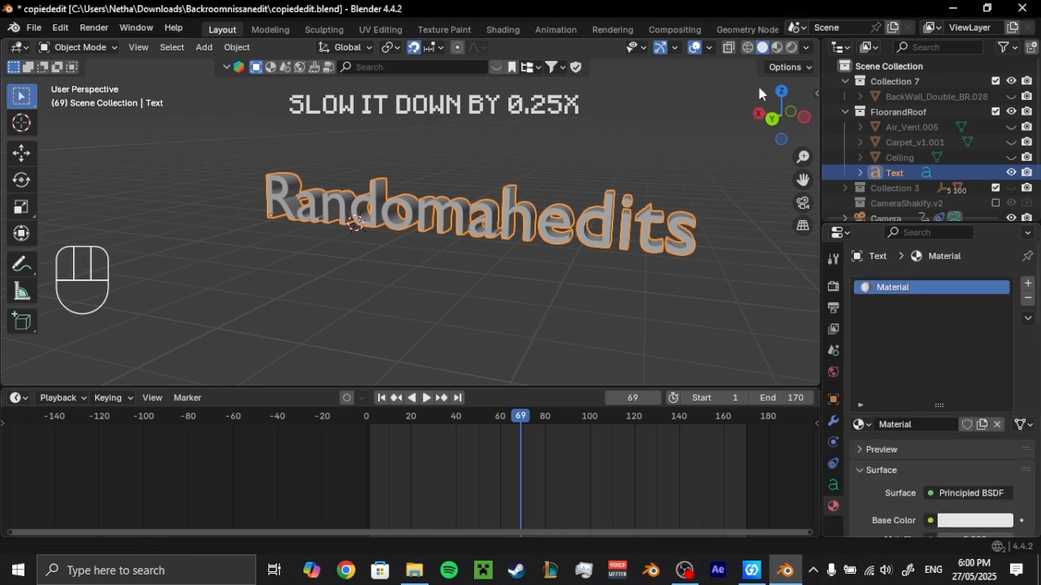
# - Set the emission strength of the text's material to 0.5
pyautogui.scroll(-10, 884, 487)
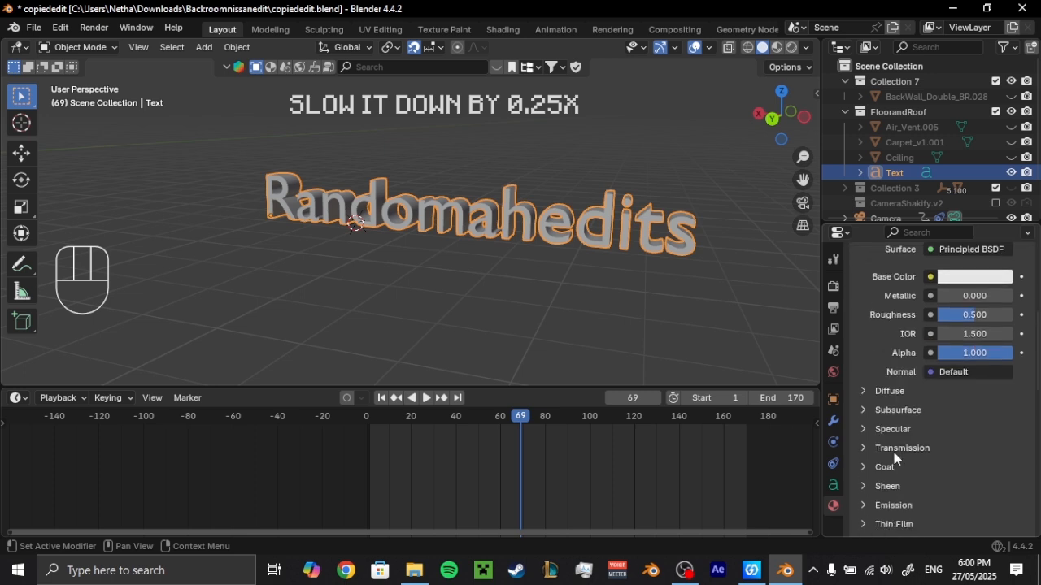
pyautogui.click(866, 445)
pyautogui.click(975, 482)
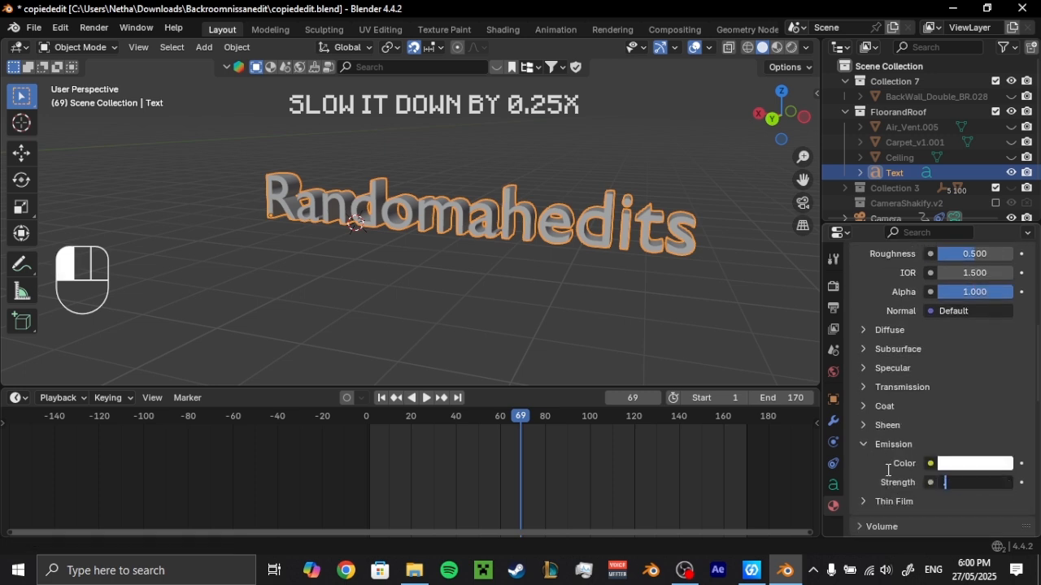
pyautogui.write('0.5')
pyautogui.press('Return')
# - Look through the camera, unhide the walls, vents, carpet, ceiling, Collection 3 and Piece1, and save the file
pyautogui.press('KP_0')
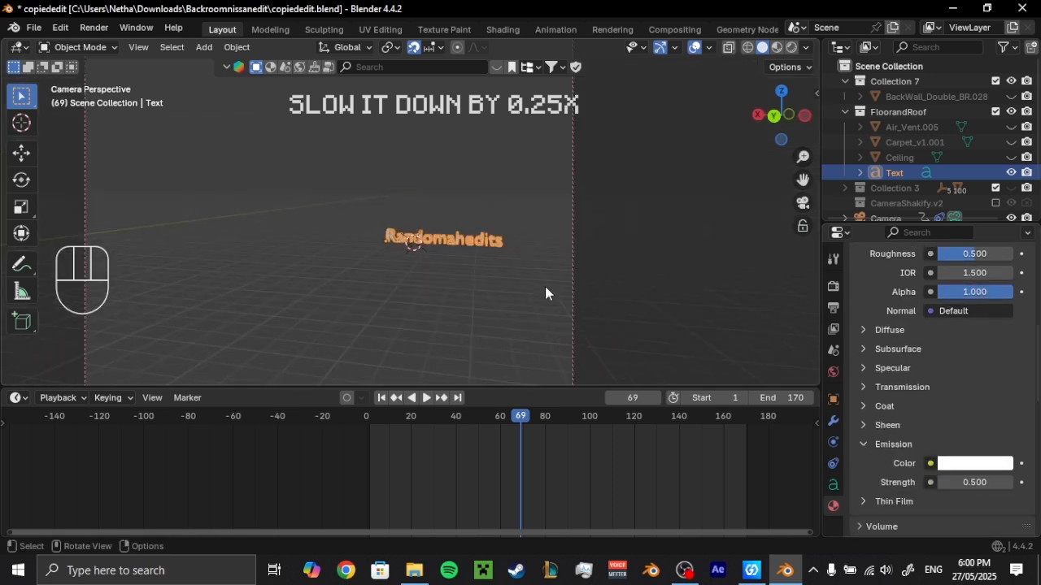
pyautogui.scroll(-2, 545, 286)
pyautogui.click(1010, 97)
pyautogui.click(1010, 127)
pyautogui.click(1010, 143)
pyautogui.click(1010, 158)
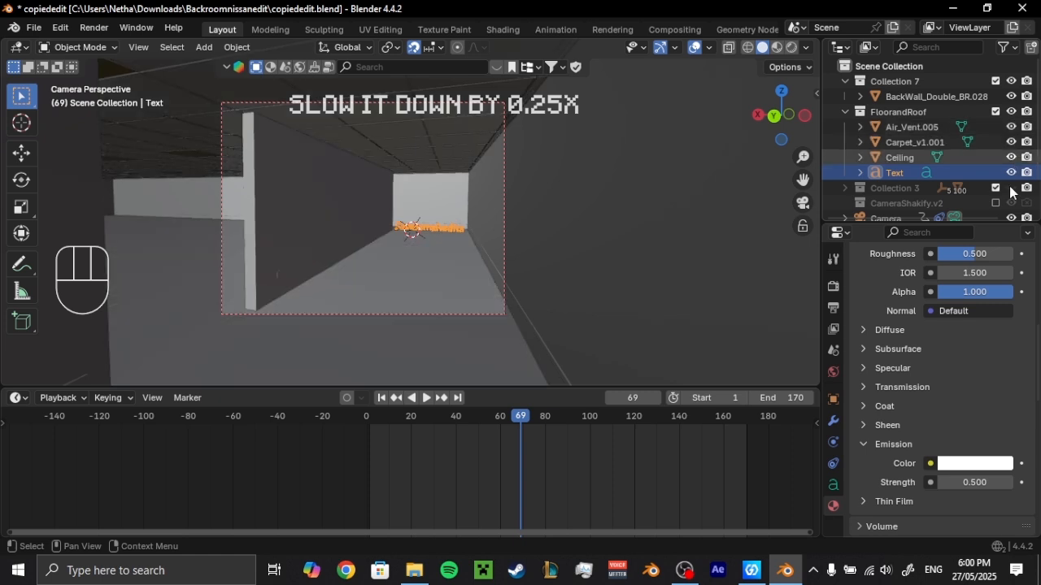
pyautogui.scroll(-2, 1000, 163)
pyautogui.click(1010, 190)
pyautogui.click(1011, 204)
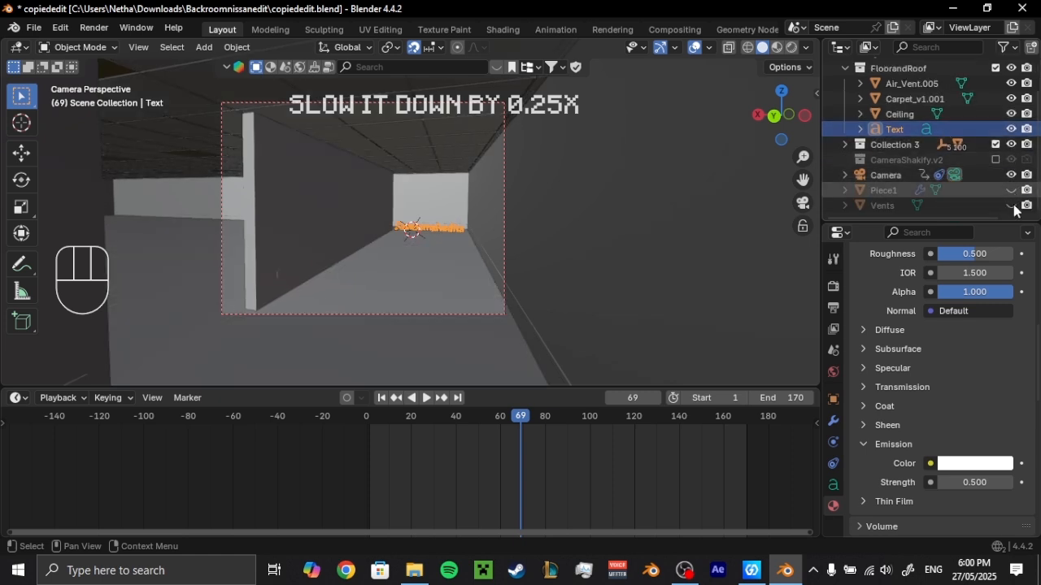
pyautogui.hotkey('ctrl', 's')
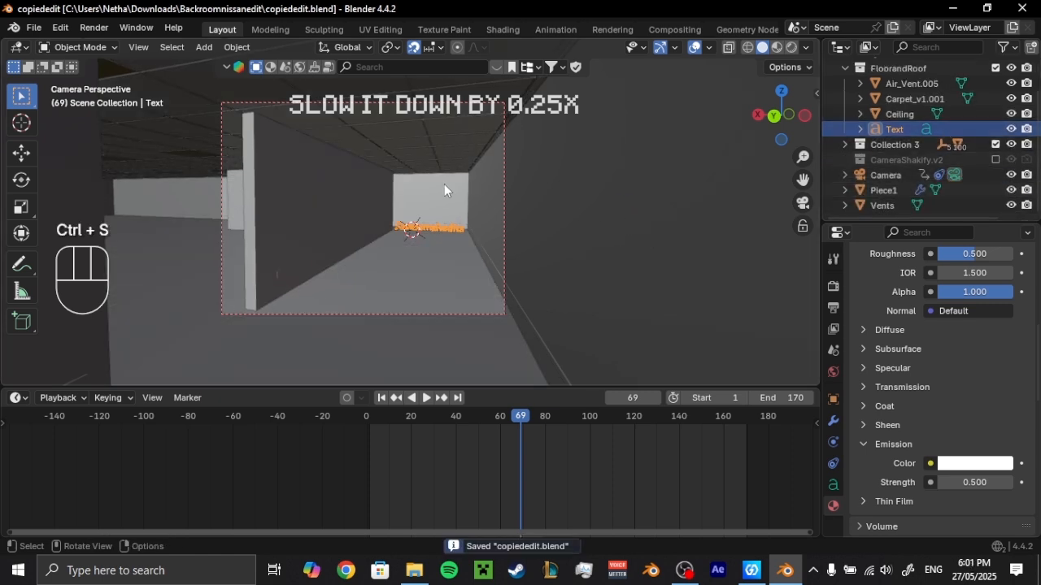
pyautogui.click(444, 183)
pyautogui.scroll(-3, 469, 197)
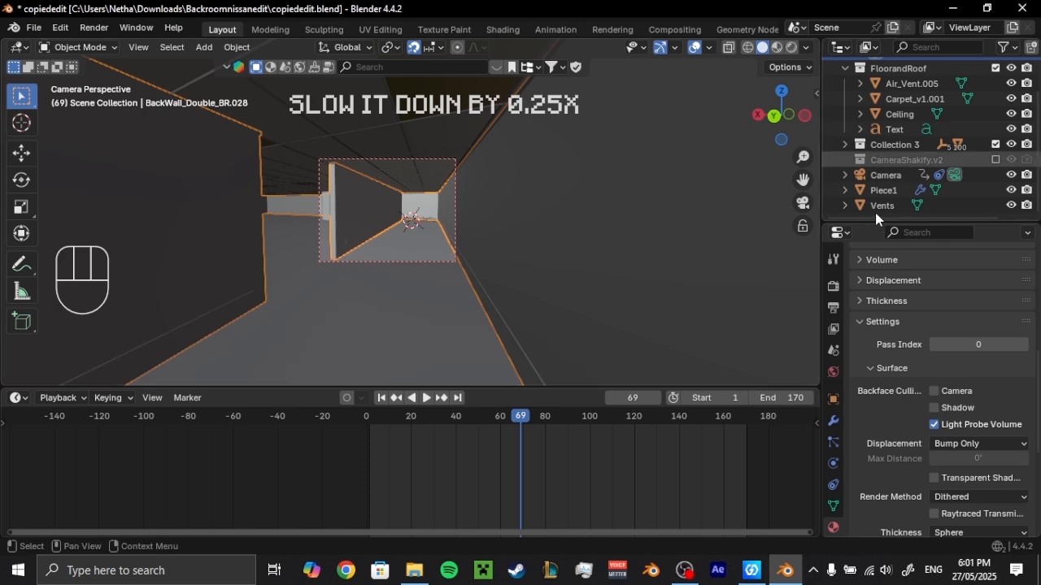
pyautogui.click(875, 210)
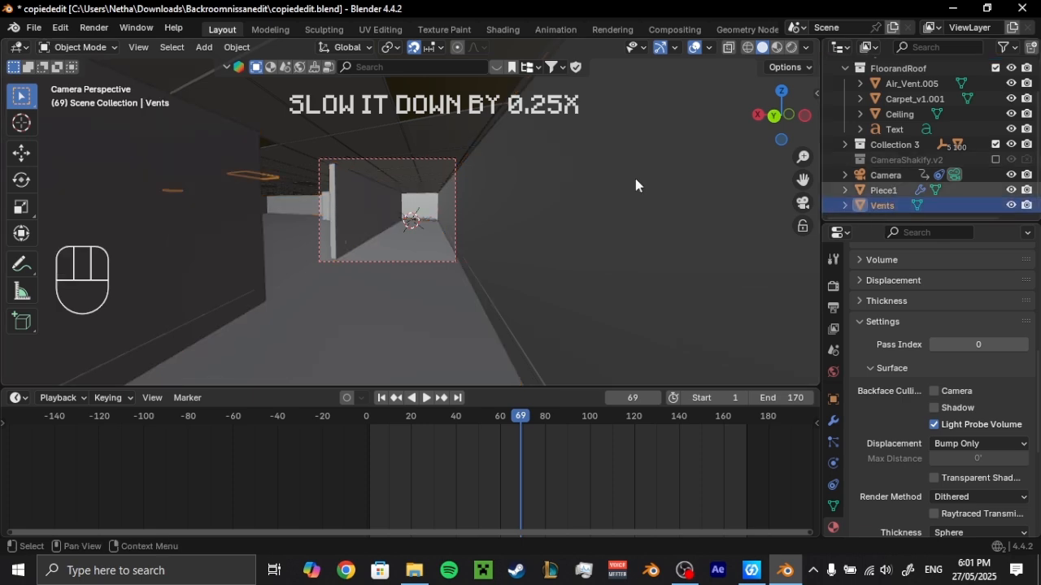
pyautogui.moveTo(472, 189); pyautogui.dragTo(614, 272, button='middle')
pyautogui.click(614, 272)
pyautogui.press('KP_0')
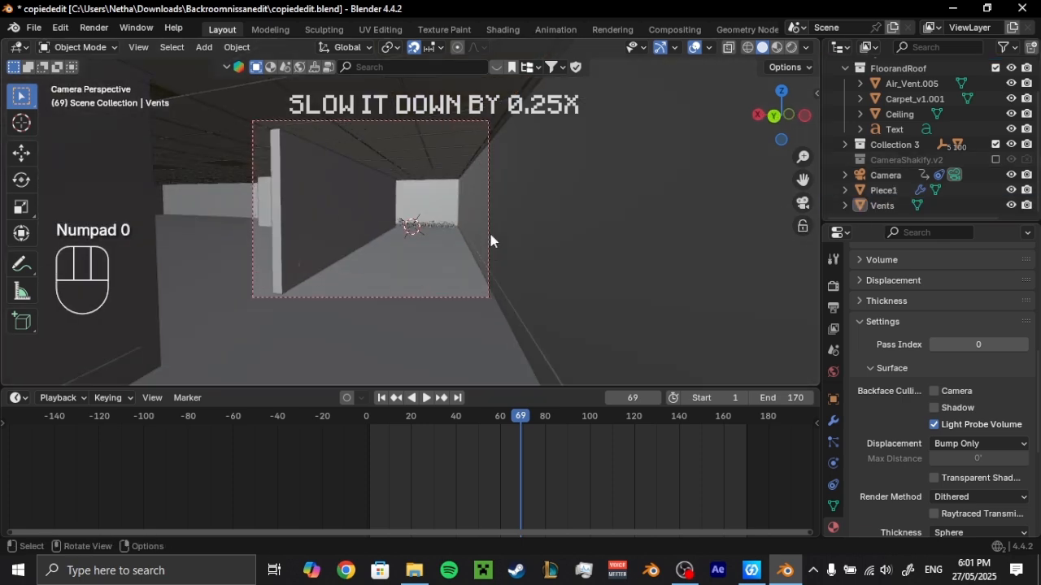
# - Save the file and switch the camera view to Rendered shading
pyautogui.scroll(7, 504, 248)
pyautogui.scroll(-4, 520, 264)
pyautogui.keyDown('shift'); pyautogui.moveTo(434, 229); pyautogui.dragTo(451, 242, button='middle'); pyautogui.keyUp('shift')
pyautogui.scroll(-1, 452, 244)
pyautogui.hotkey('ctrl', 's')
pyautogui.press('z')
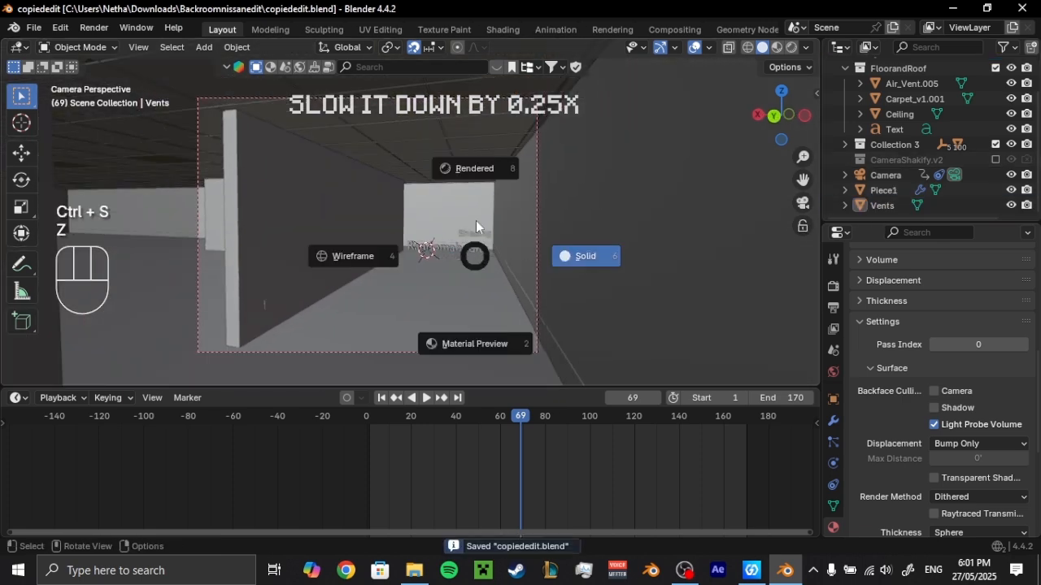
pyautogui.click(486, 169)
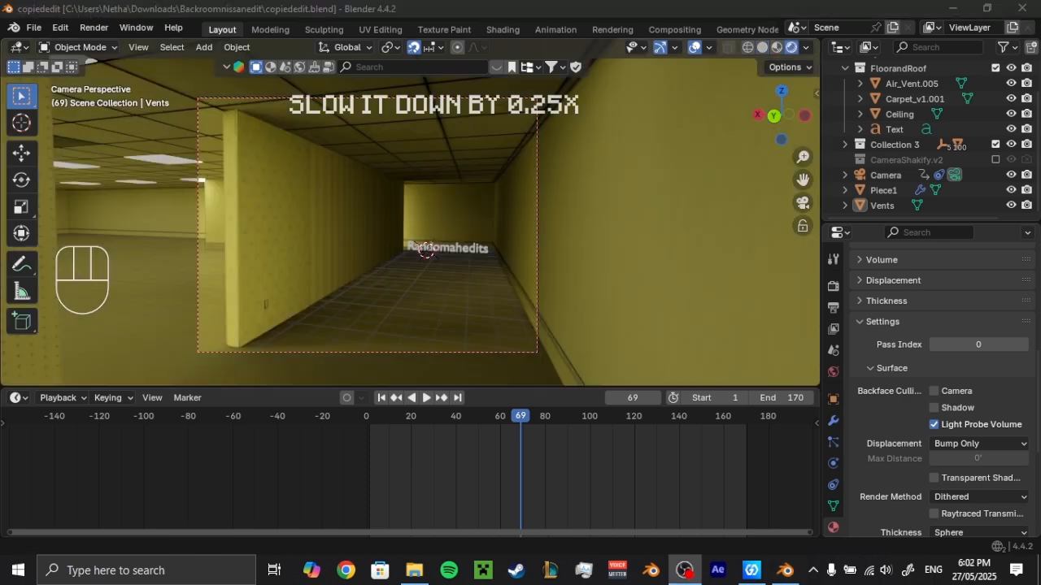
# - Select the text at the end of the corridor and raise its emission strength to 2
pyautogui.scroll(2, 486, 270)
pyautogui.keyDown('shift'); pyautogui.moveTo(486, 270); pyautogui.dragTo(478, 241, button='middle'); pyautogui.keyUp('shift')
pyautogui.scroll(3, 455, 248)
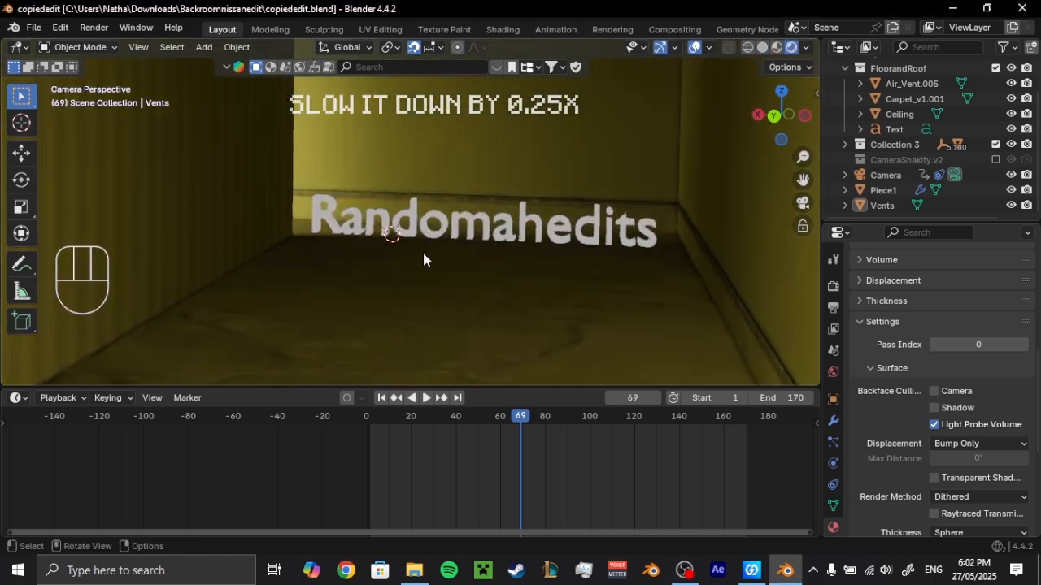
pyautogui.click(599, 227)
pyautogui.click(972, 482)
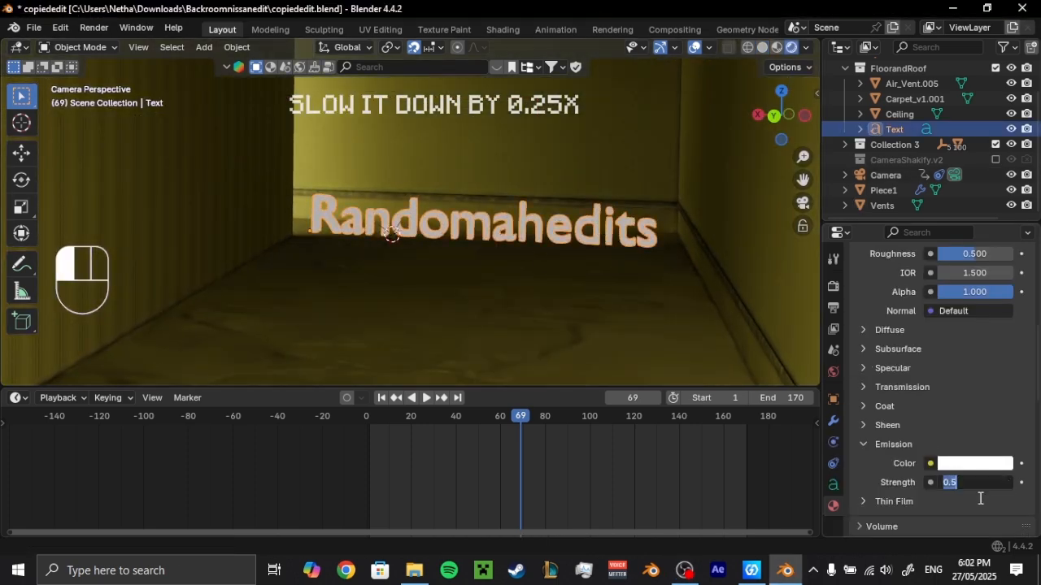
pyautogui.write('2')
pyautogui.click(980, 499)
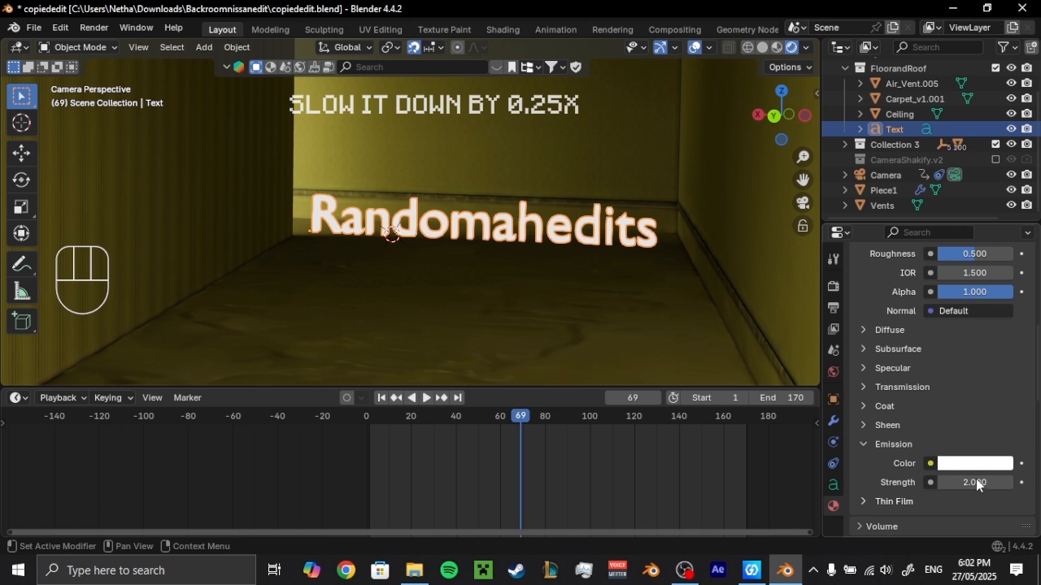
# - Set the roughness of the text's material to 1.000
pyautogui.click(652, 200)
pyautogui.click(606, 224)
pyautogui.scroll(4, 901, 396)
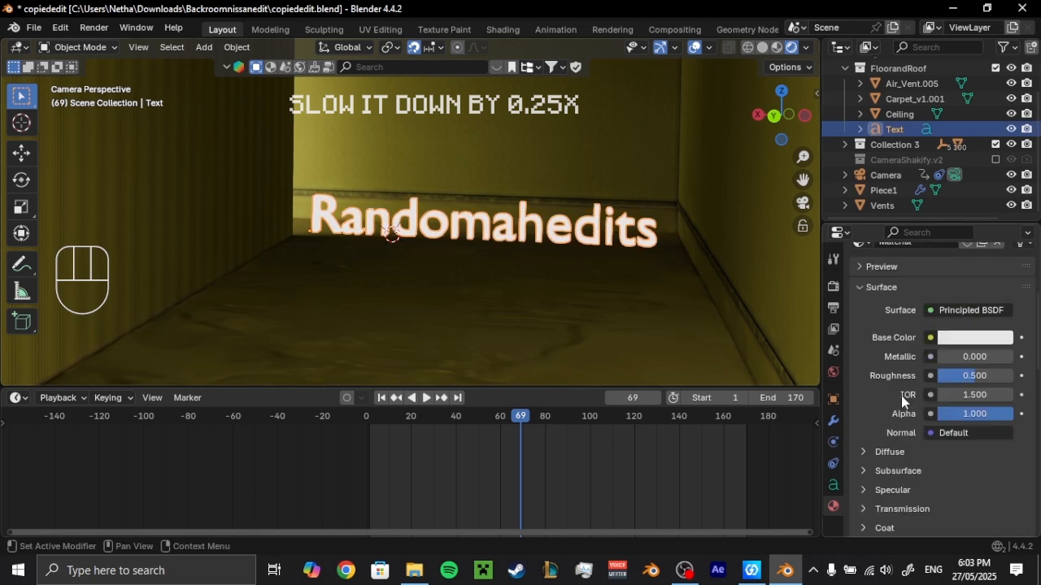
pyautogui.moveTo(974, 375); pyautogui.dragTo(993, 375)
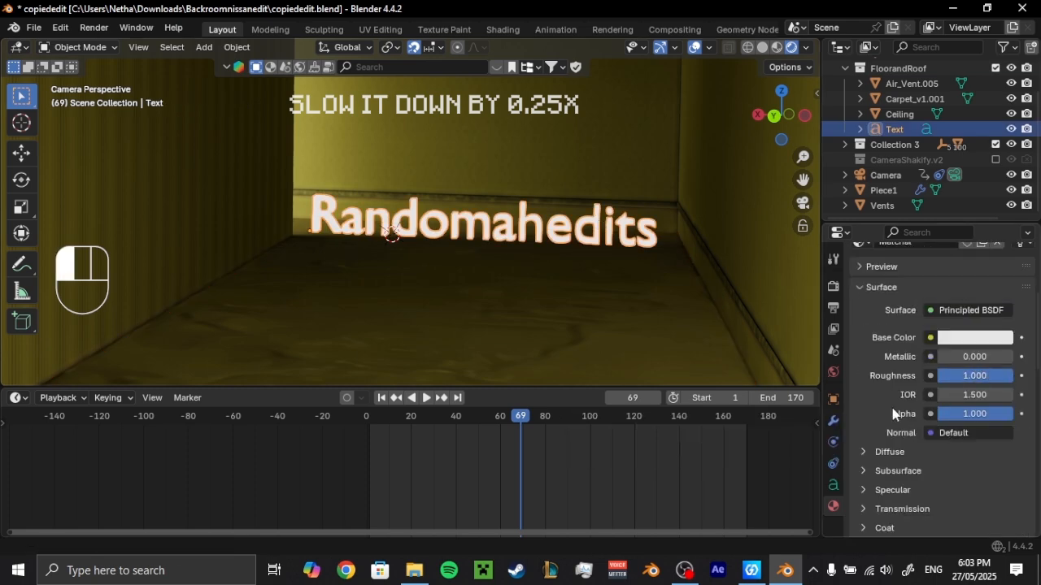
# - Scrub through the camera animation to frame 150, checking how the text and the car appear in the shot
pyautogui.scroll(-4, 892, 415)
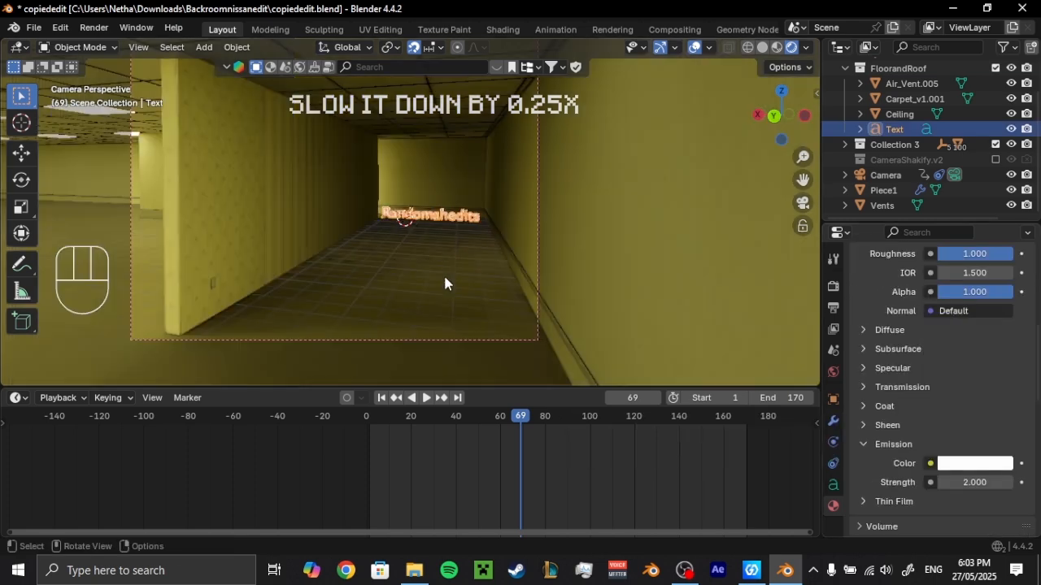
pyautogui.click(422, 417)
pyautogui.click(385, 419)
pyautogui.scroll(-3, 488, 276)
pyautogui.keyDown('shift'); pyautogui.moveTo(460, 208); pyautogui.dragTo(517, 234, button='middle'); pyautogui.keyUp('shift')
pyautogui.moveTo(467, 420); pyautogui.dragTo(497, 421)
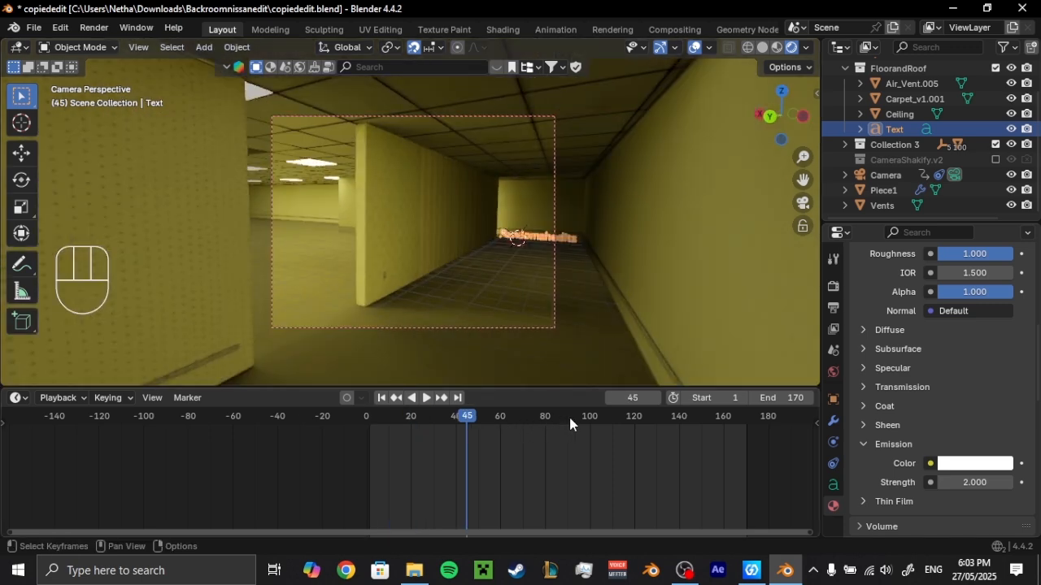
pyautogui.moveTo(573, 420); pyautogui.dragTo(593, 419)
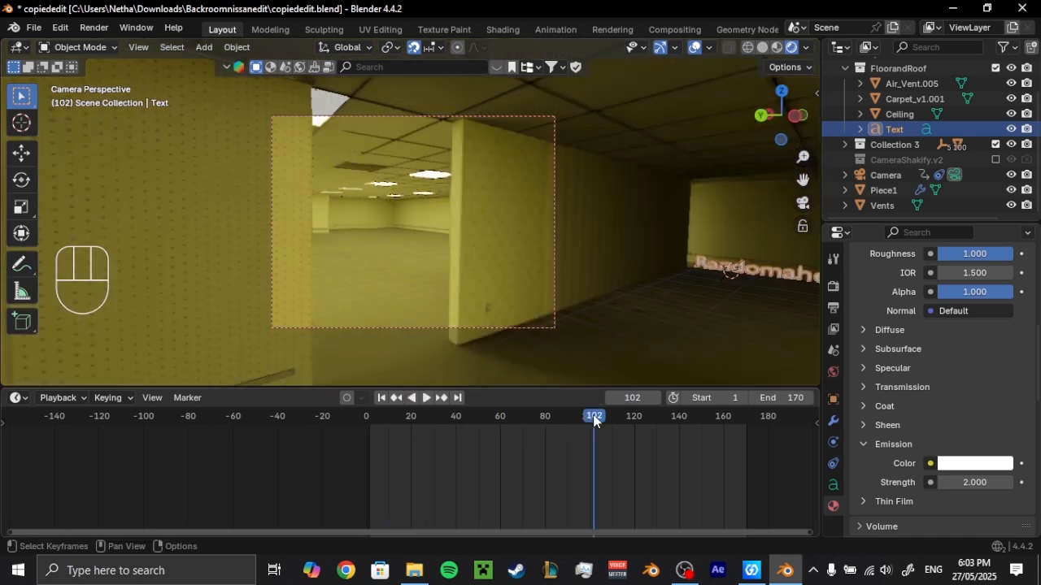
pyautogui.moveTo(659, 425); pyautogui.dragTo(701, 418)
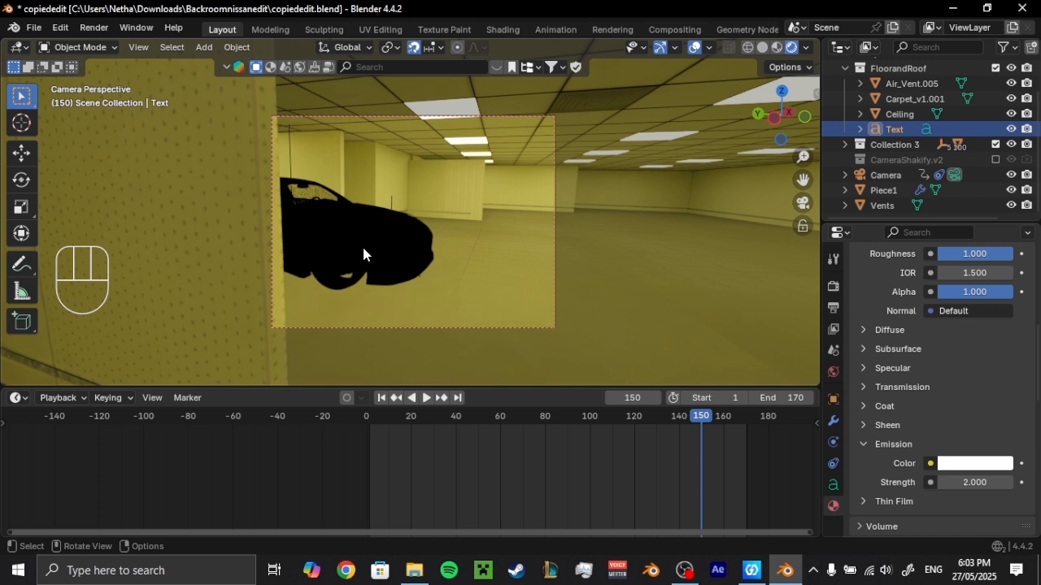
# - Select the car's Empty in Collection 3 and snap the 3D cursor to it
pyautogui.click(844, 145)
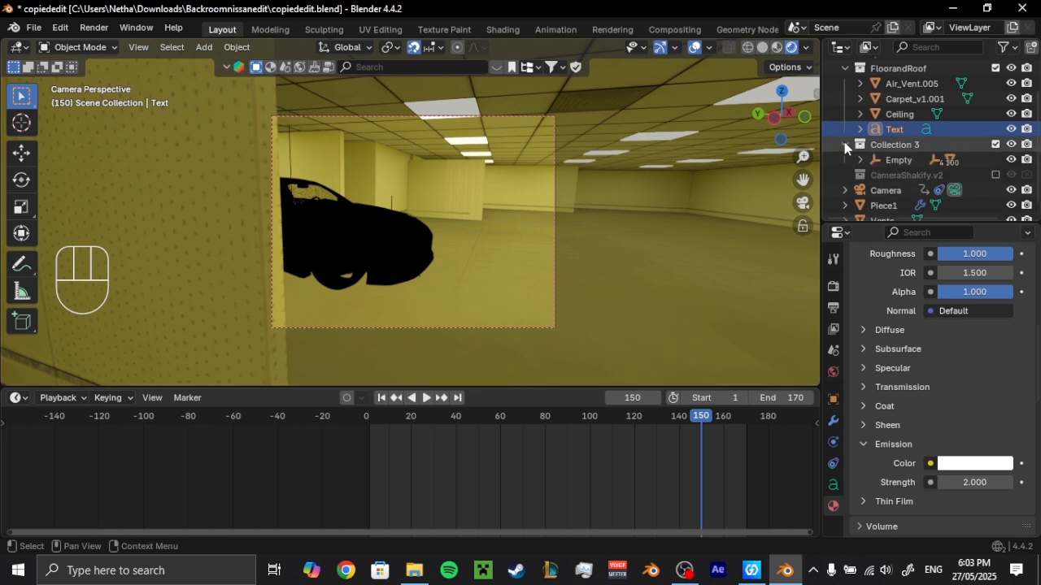
pyautogui.click(899, 160)
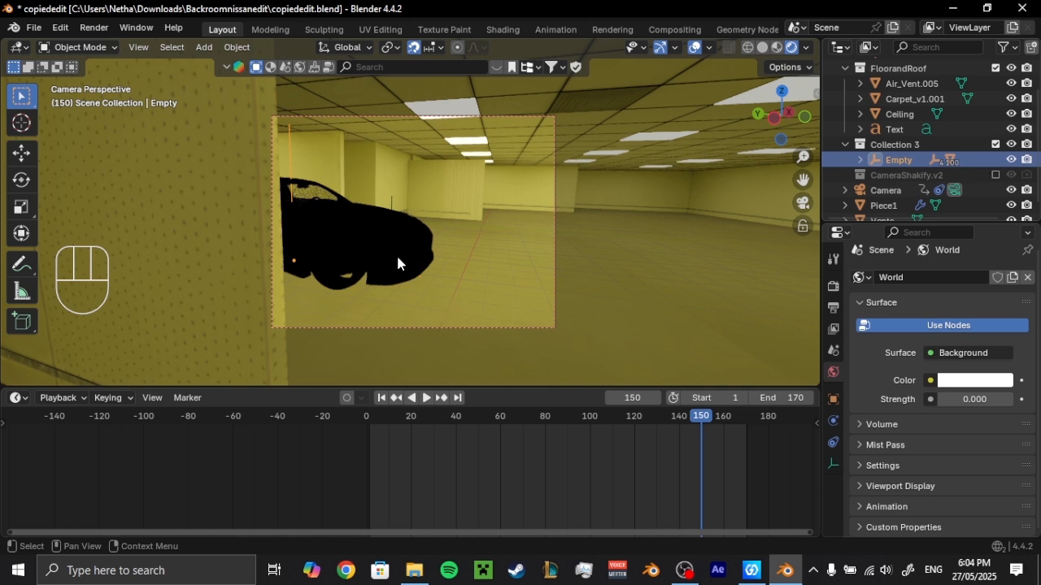
pyautogui.hotkey('shift', 's')
pyautogui.click(487, 313)
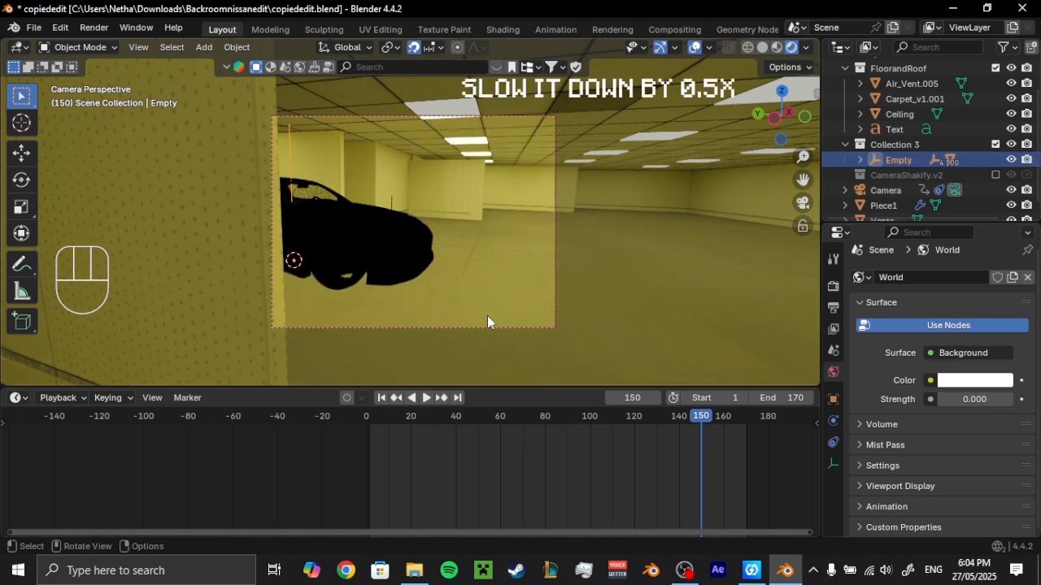
# - Add an area light at the 3D cursor on the car
pyautogui.hotkey('shift', 'a')
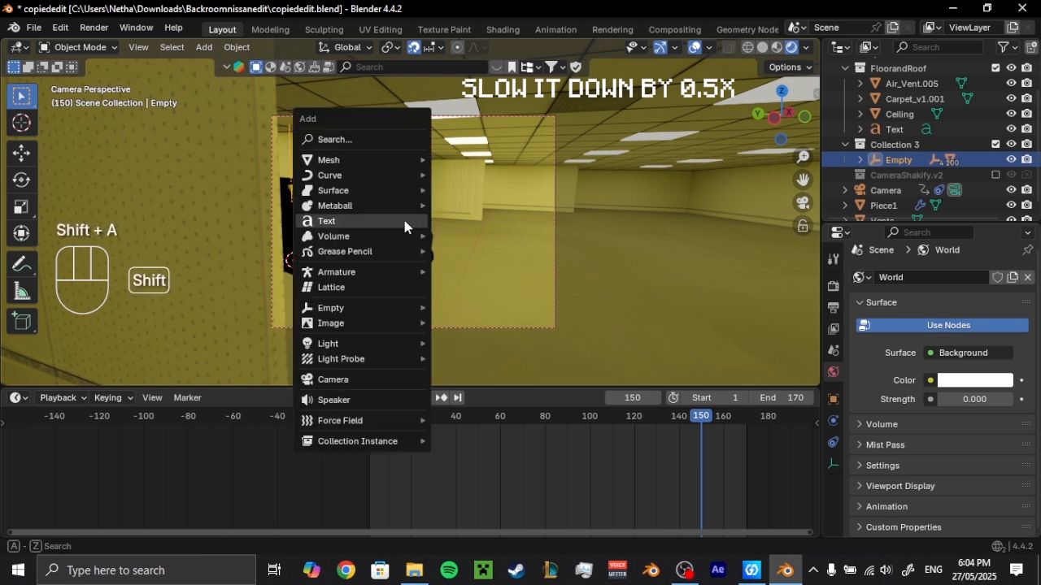
pyautogui.moveTo(407, 325)
pyautogui.moveTo(392, 349)
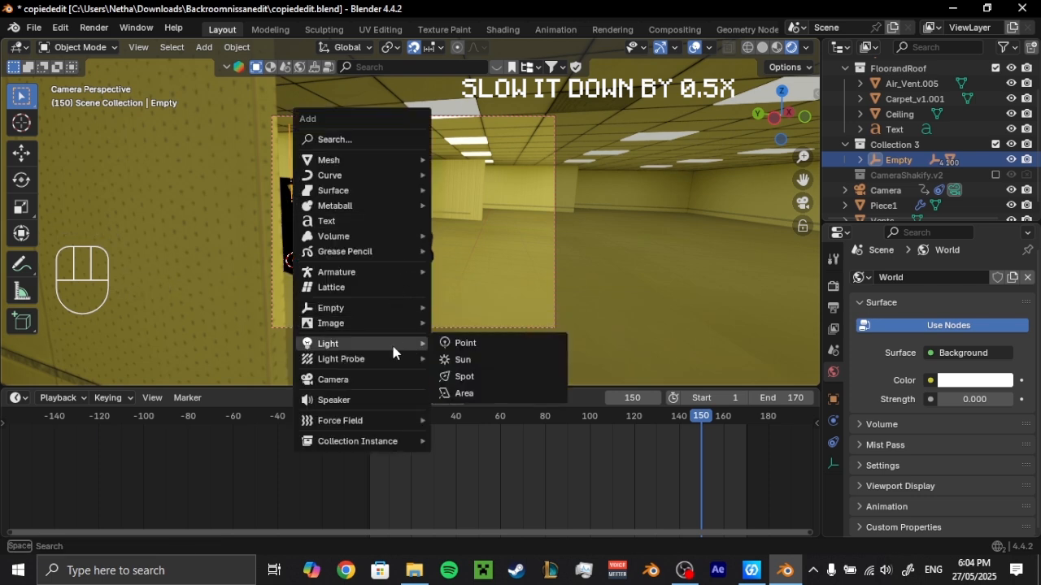
pyautogui.click(465, 395)
pyautogui.press('g')
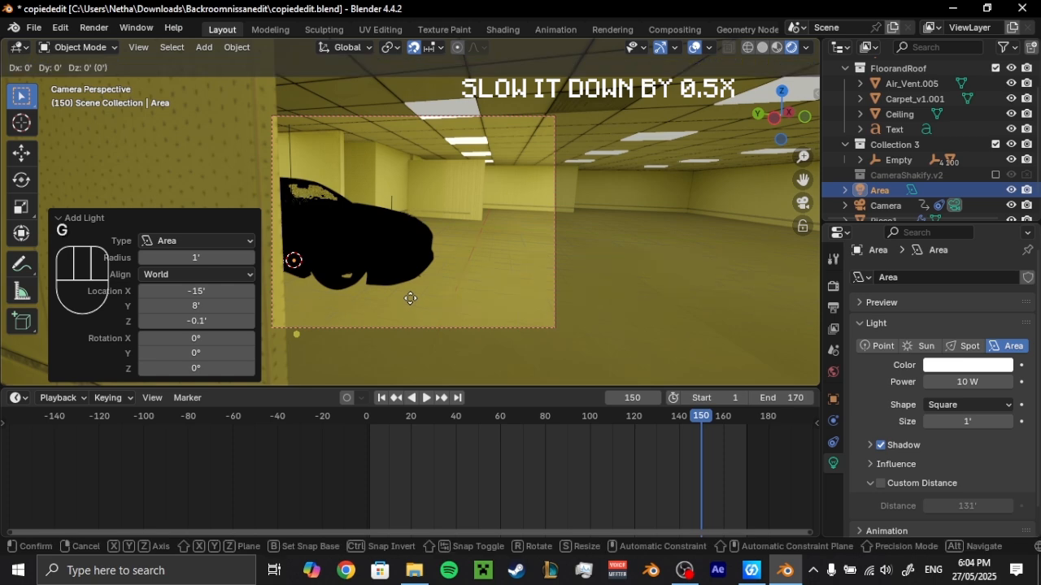
pyautogui.press('Escape')
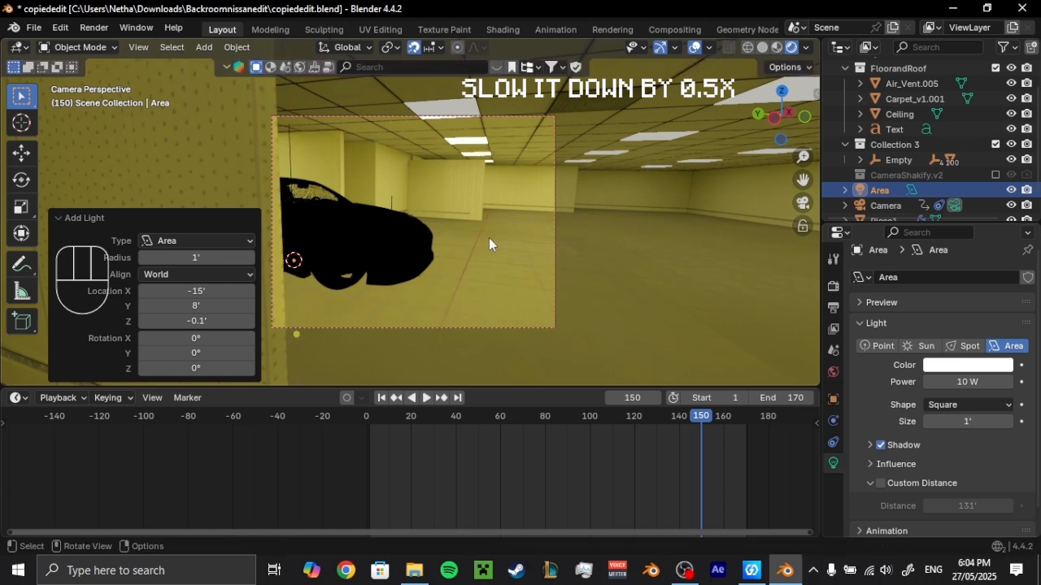
# - Switch the viewport to solid shading outside the camera view and hide the Ceiling and Air_Vent.005 objects
pyautogui.moveTo(486, 240); pyautogui.dragTo(486, 240, button='middle')
pyautogui.scroll(-9, 486, 240)
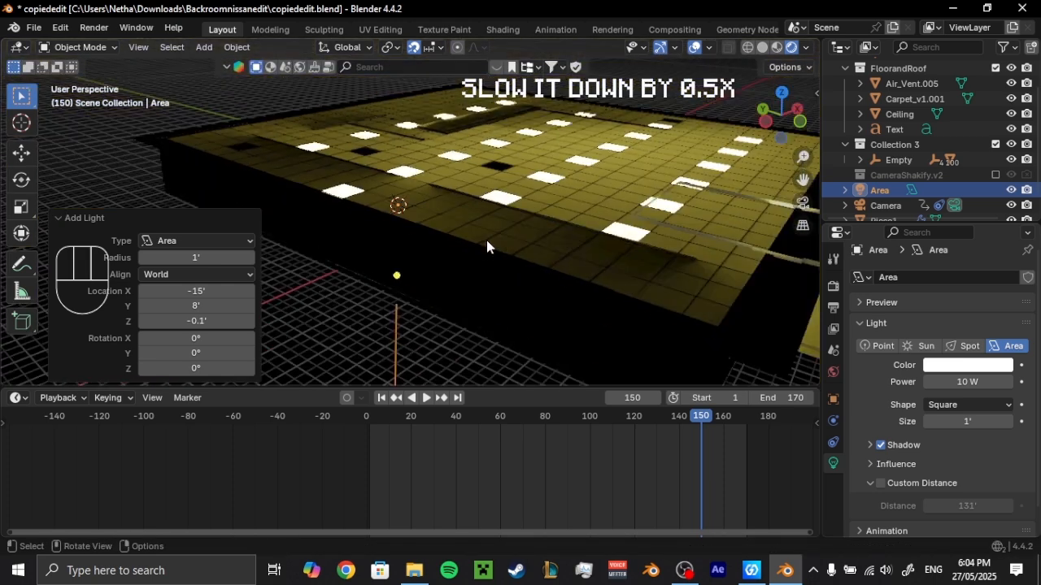
pyautogui.press('z')
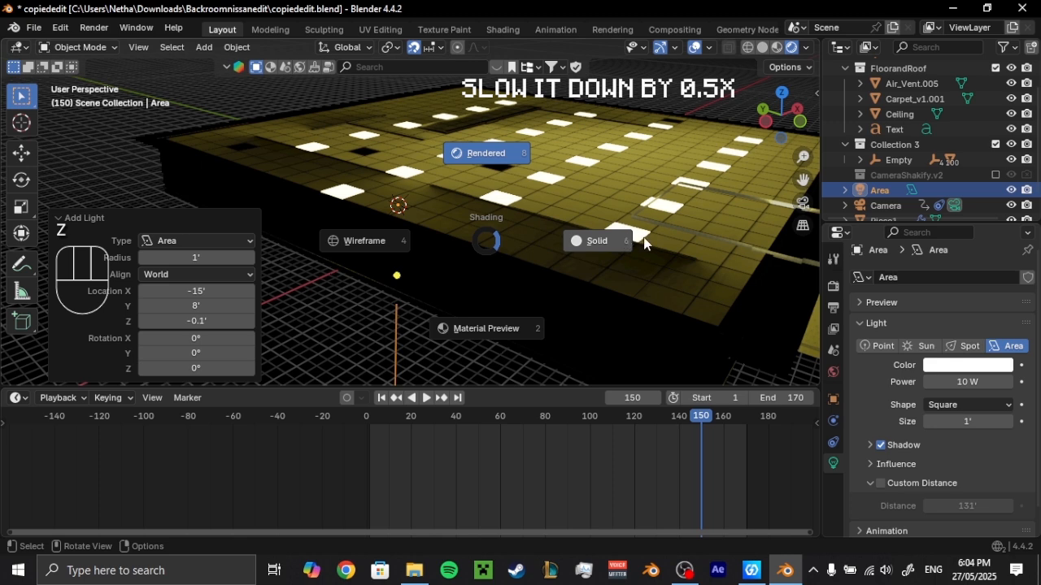
pyautogui.click(644, 242)
pyautogui.hotkey('alt', 'z')
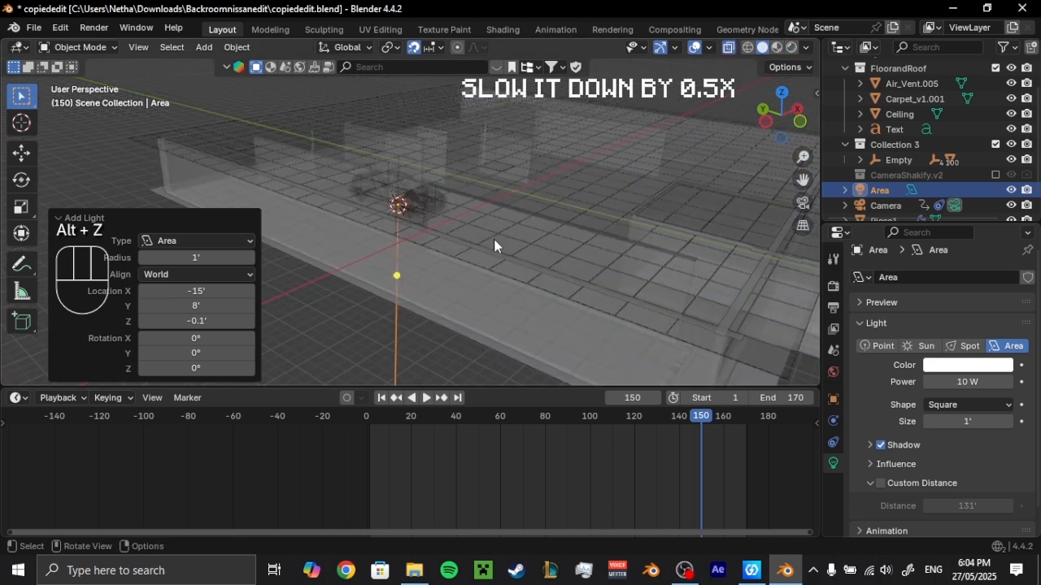
pyautogui.scroll(3, 494, 239)
pyautogui.moveTo(500, 251); pyautogui.dragTo(493, 253, button='middle')
pyautogui.scroll(-3, 504, 256)
pyautogui.scroll(-3, 520, 256)
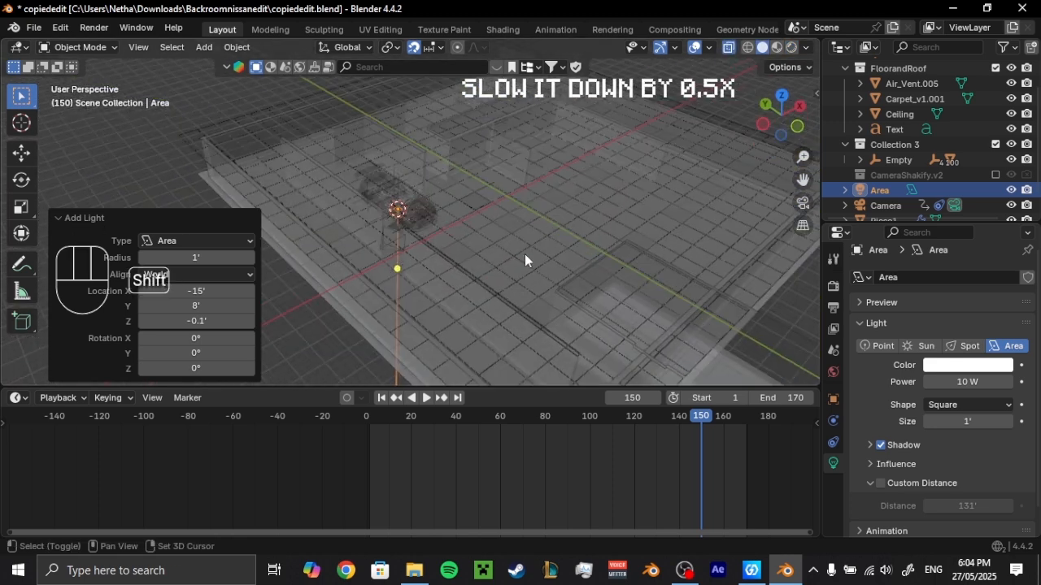
pyautogui.hotkey('alt', 'z')
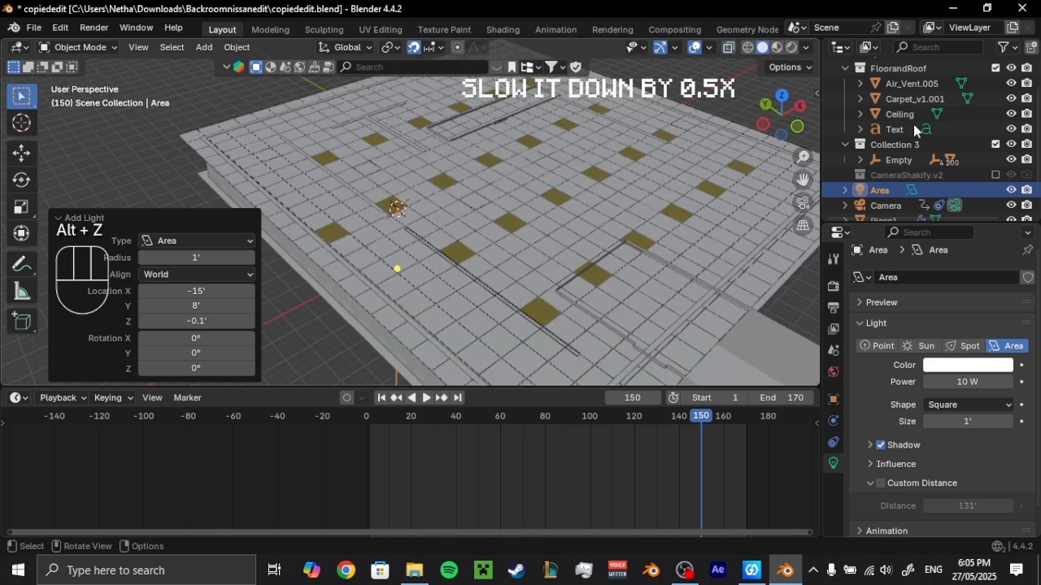
pyautogui.click(1011, 115)
pyautogui.scroll(2, 462, 207)
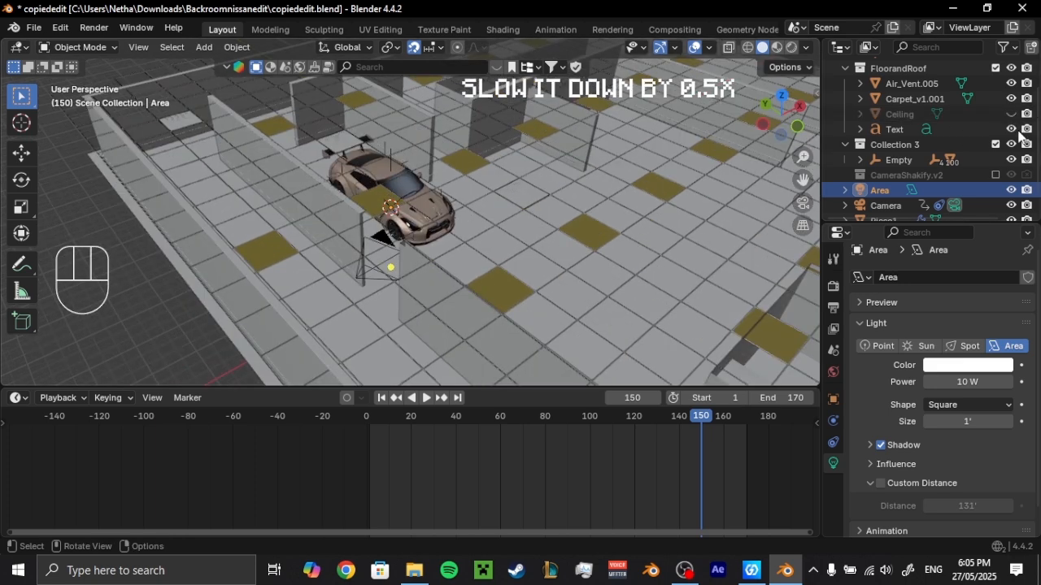
pyautogui.click(1011, 83)
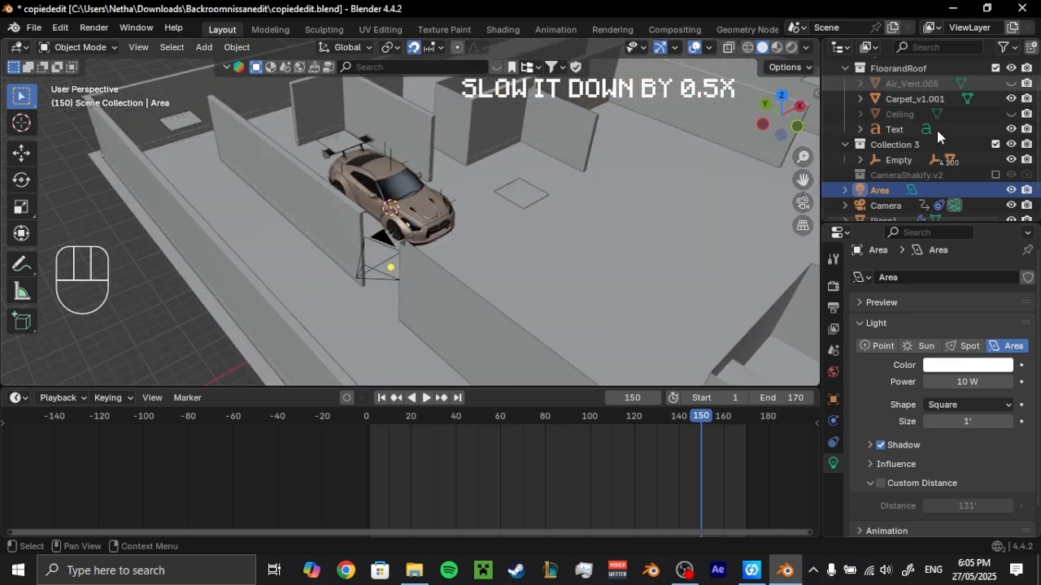
# - Raise the area light 5' along Z over the car and enlarge its size to about 15.4'
pyautogui.press('g')
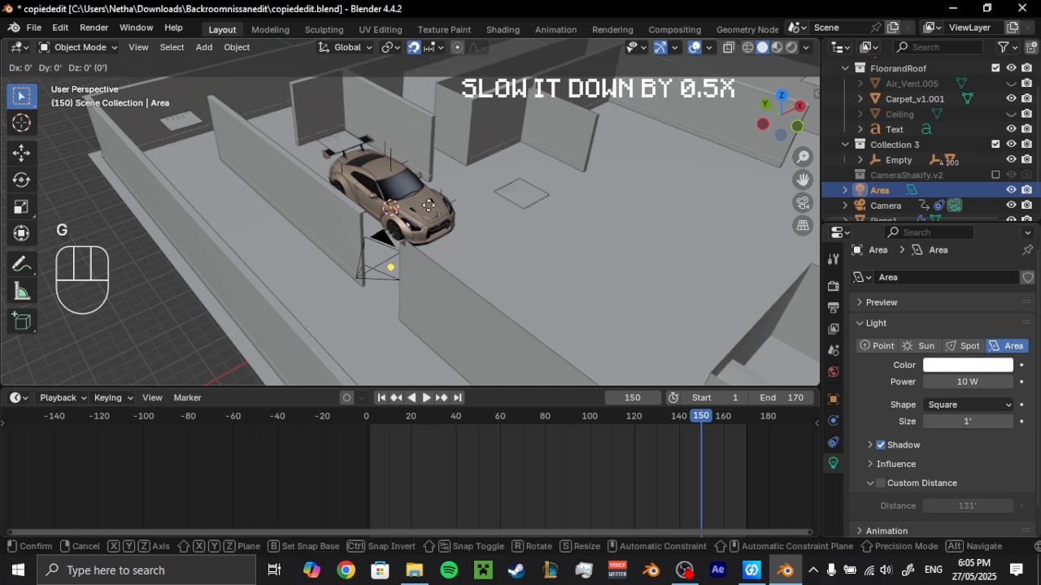
pyautogui.press('z')
pyautogui.click(434, 183)
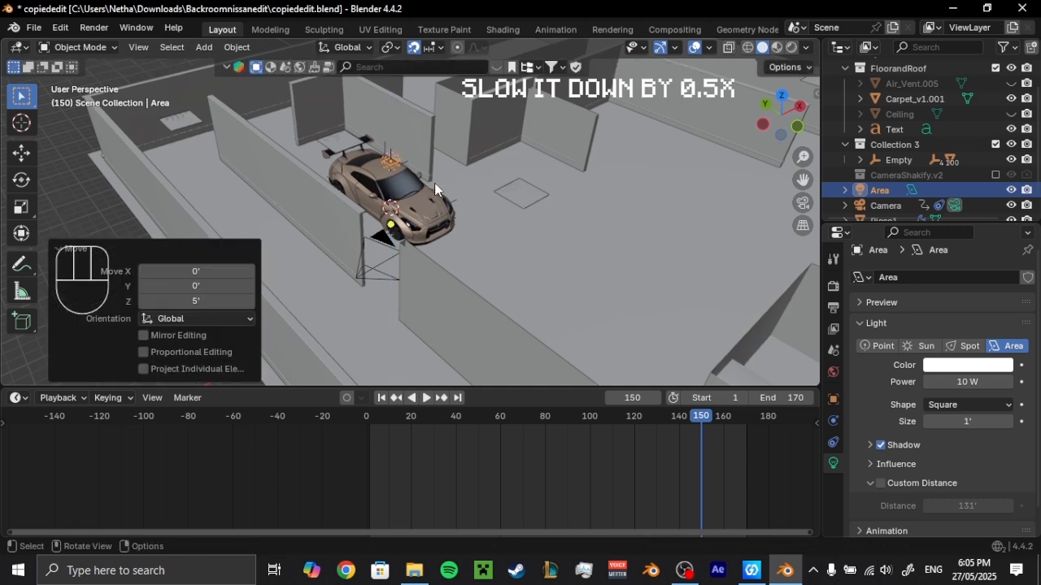
pyautogui.scroll(2, 434, 183)
pyautogui.keyDown('shift'); pyautogui.moveTo(381, 146); pyautogui.dragTo(414, 167, button='middle'); pyautogui.keyUp('shift')
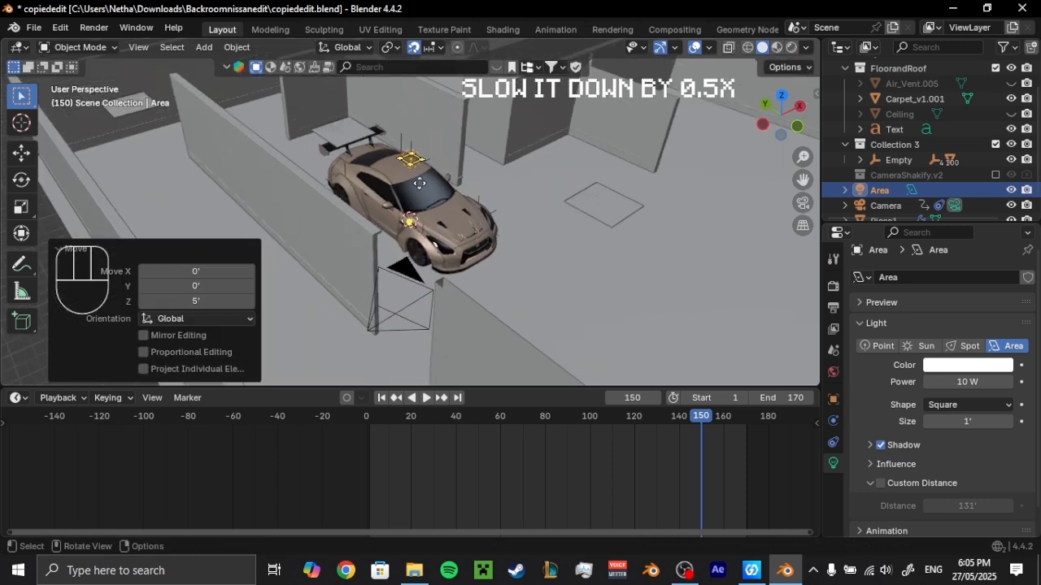
pyautogui.moveTo(410, 166); pyautogui.dragTo(460, 273)
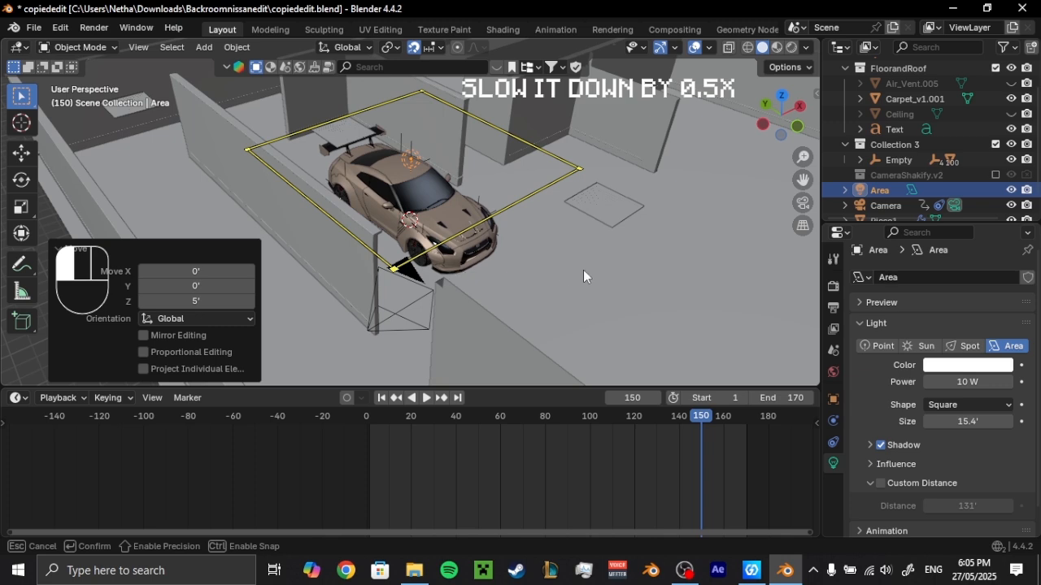
pyautogui.moveTo(583, 276); pyautogui.dragTo(658, 279)
# - Raise the enlarged area light another 2' along Z above the car's roof
pyautogui.moveTo(658, 278); pyautogui.dragTo(418, 235, button='middle')
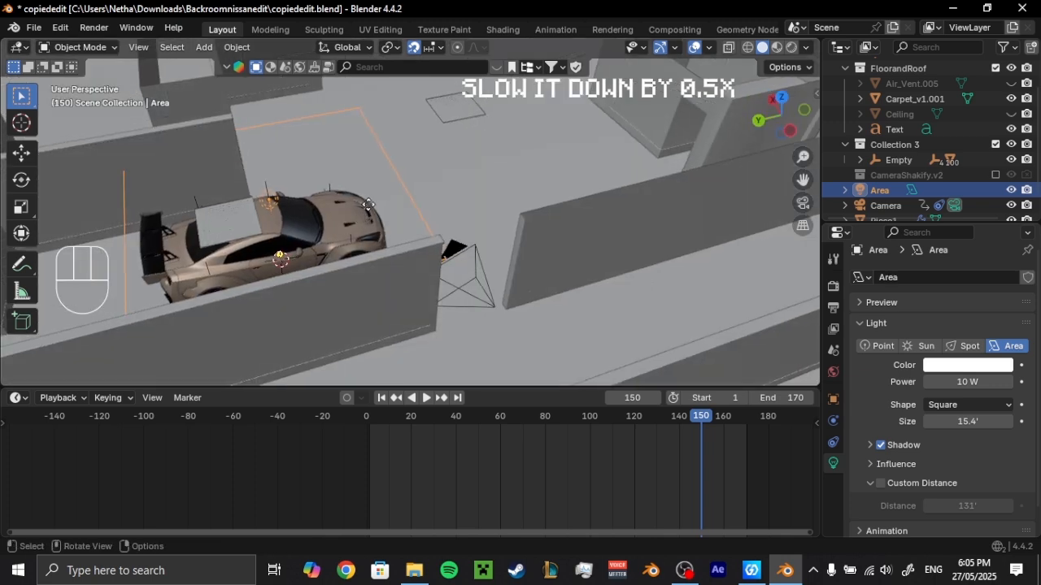
pyautogui.press('g')
pyautogui.press('z')
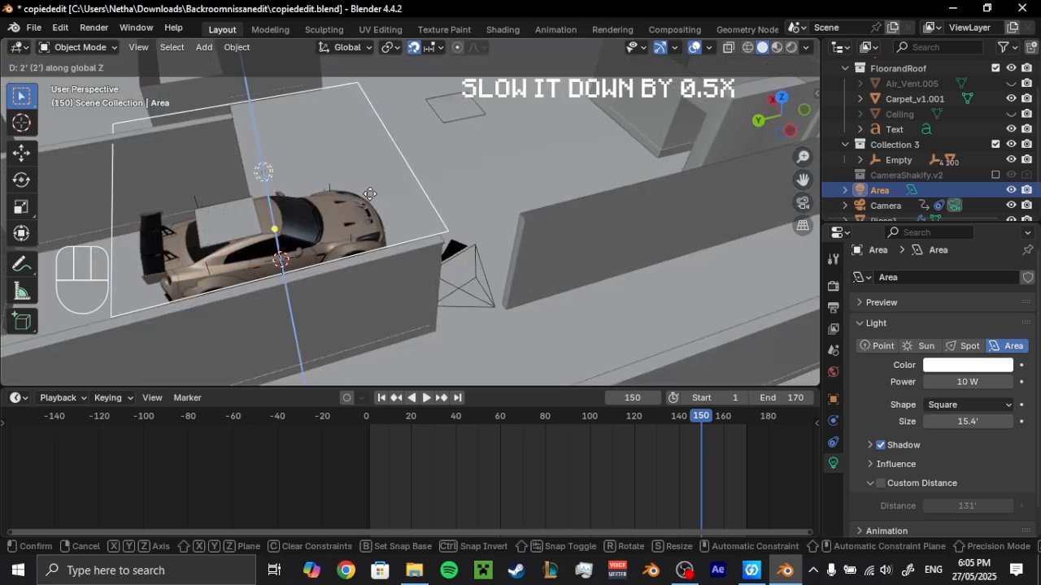
pyautogui.click(370, 193)
pyautogui.keyDown('shift'); pyautogui.moveTo(370, 194); pyautogui.dragTo(589, 198, button='middle'); pyautogui.keyUp('shift')
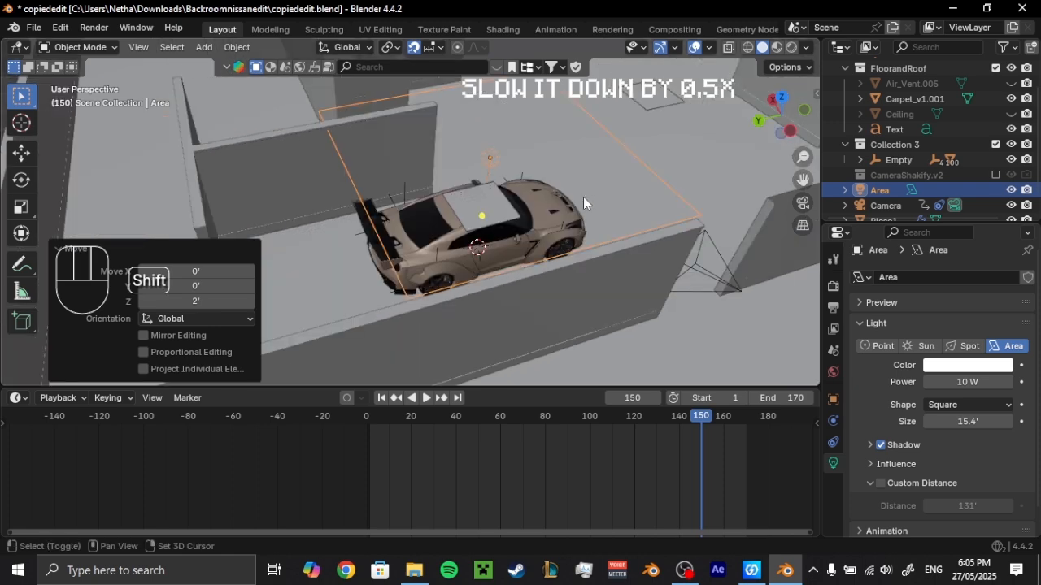
pyautogui.moveTo(469, 180); pyautogui.dragTo(469, 180, button='middle')
pyautogui.moveTo(605, 200); pyautogui.dragTo(530, 174, button='middle')
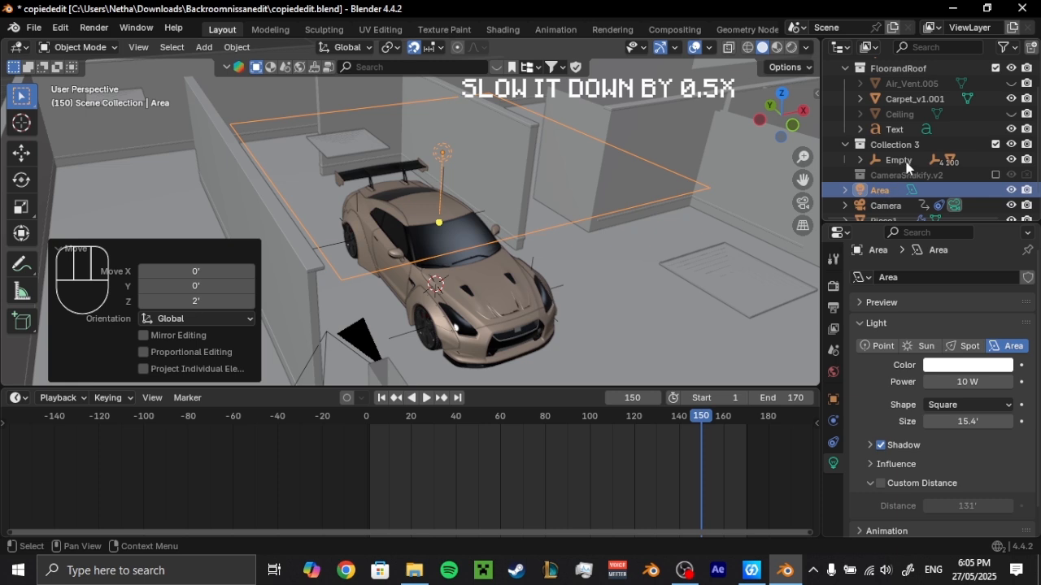
# - Move the area light into Collection 3 and give it a Child Of constraint targeting the car's Empty
pyautogui.moveTo(905, 162)
pyautogui.mouseDown()
pyautogui.moveTo(892, 171)
pyautogui.moveTo(900, 147)
pyautogui.mouseUp()
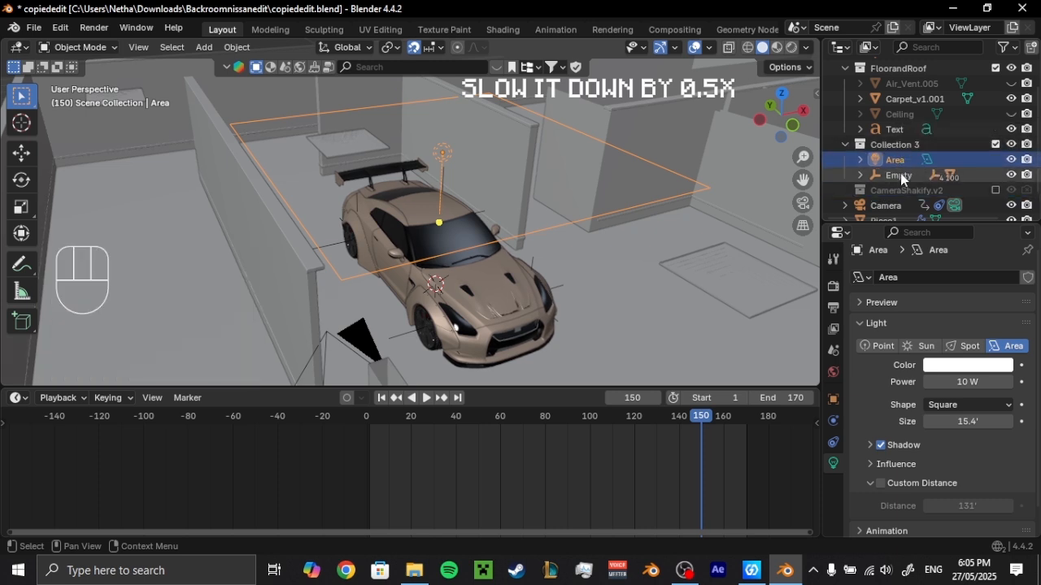
pyautogui.click(832, 444)
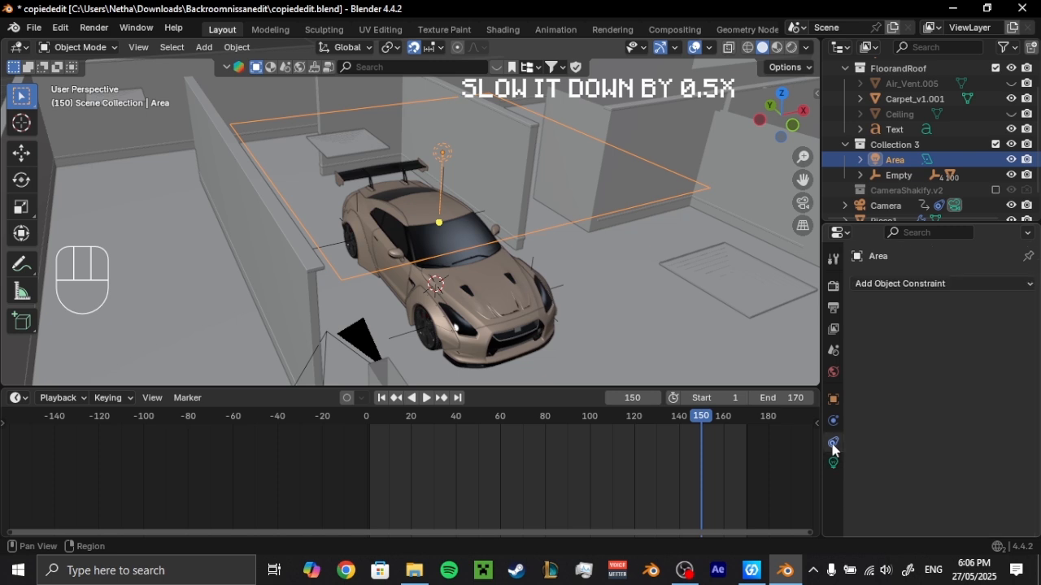
pyautogui.click(913, 284)
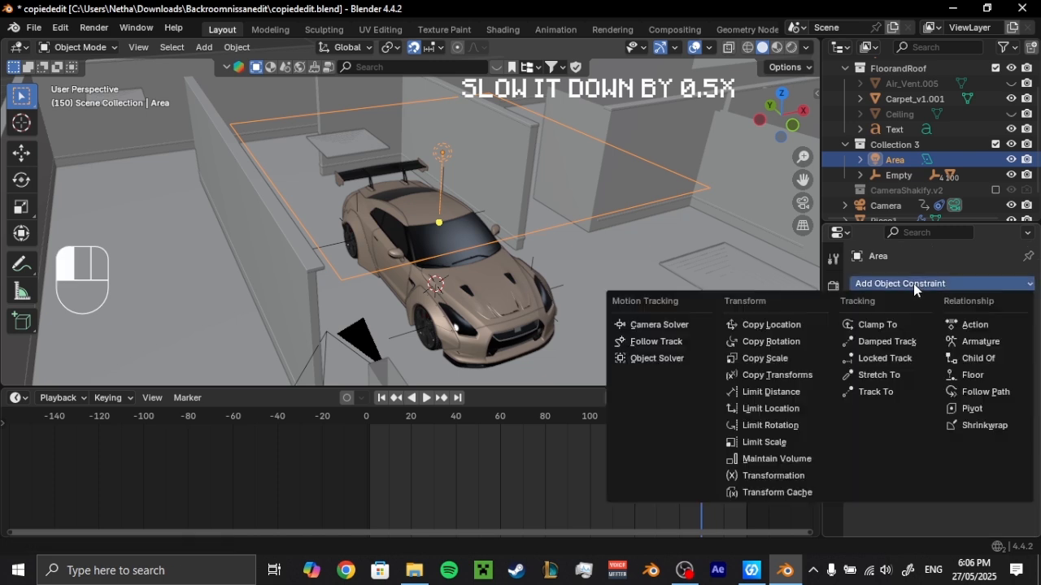
pyautogui.click(973, 356)
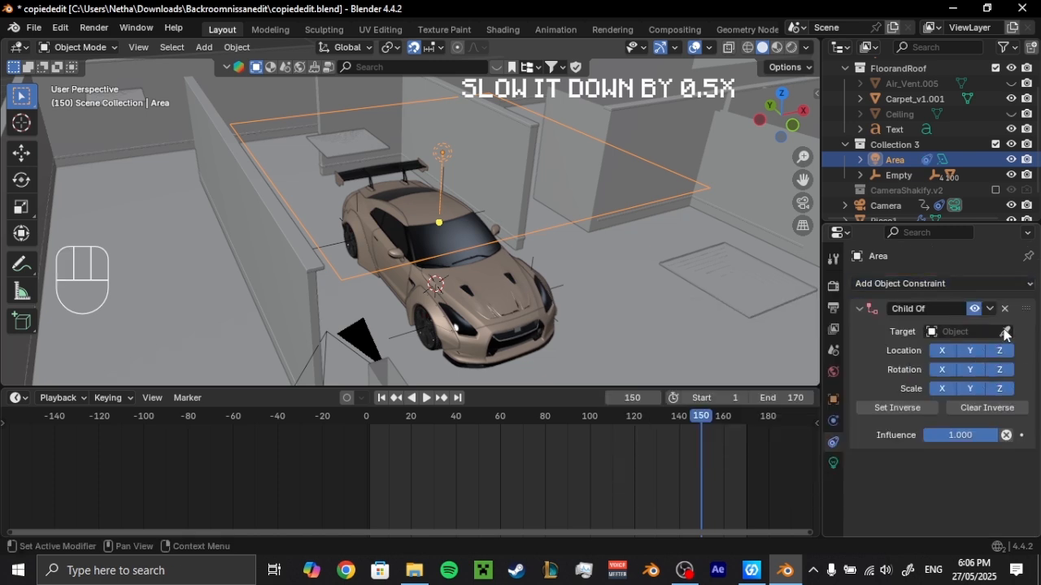
pyautogui.click(1004, 333)
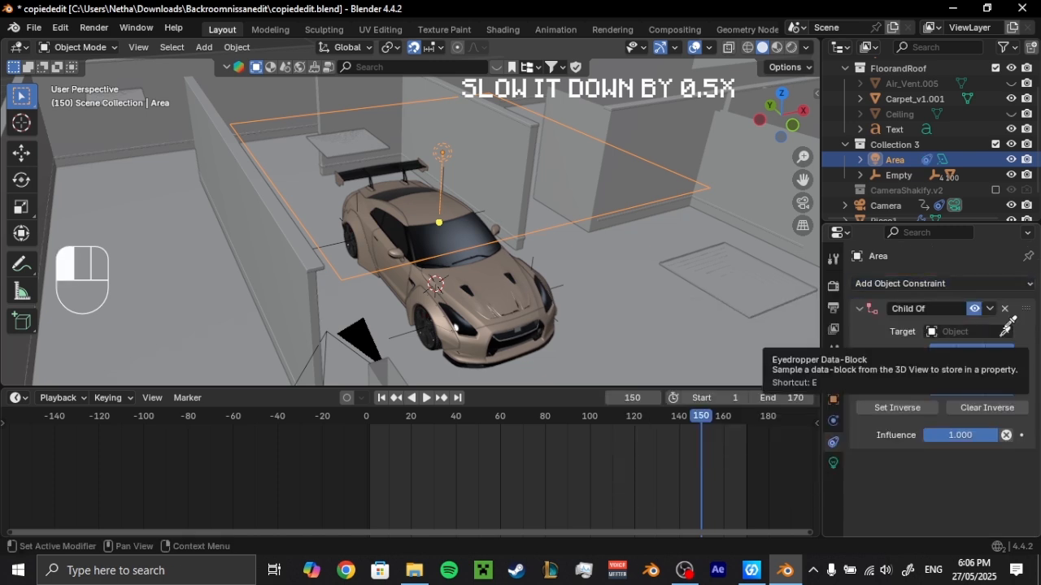
pyautogui.click(899, 180)
# - Test-move the car's Empty to check whether the area light follows it, and cancel the move
pyautogui.click(898, 175)
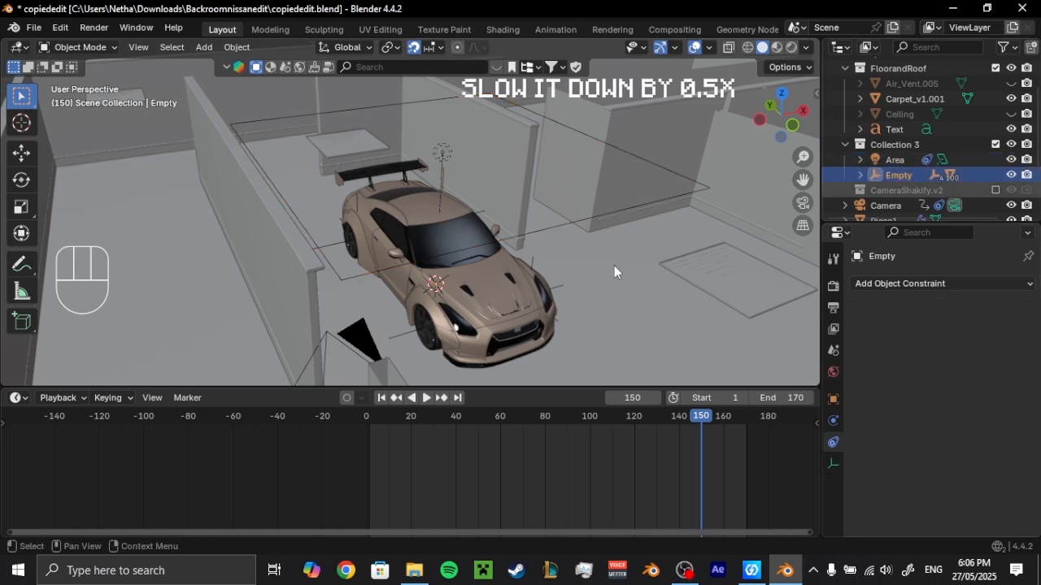
pyautogui.scroll(-6, 585, 275)
pyautogui.press('g')
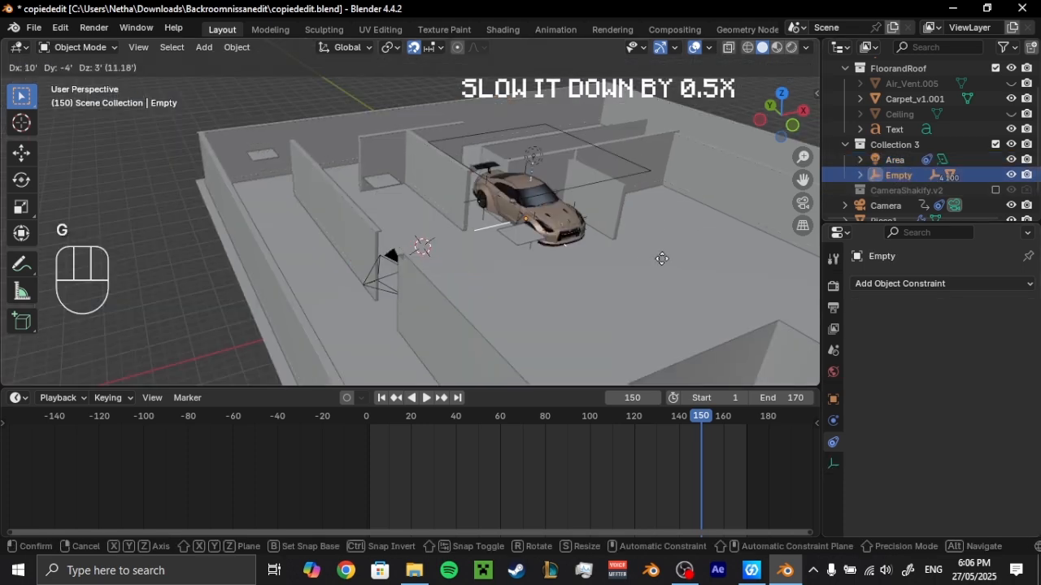
pyautogui.rightClick(524, 205)
# - Return to the camera view, set the area light's power to 50 W and save the file
pyautogui.press('KP_0')
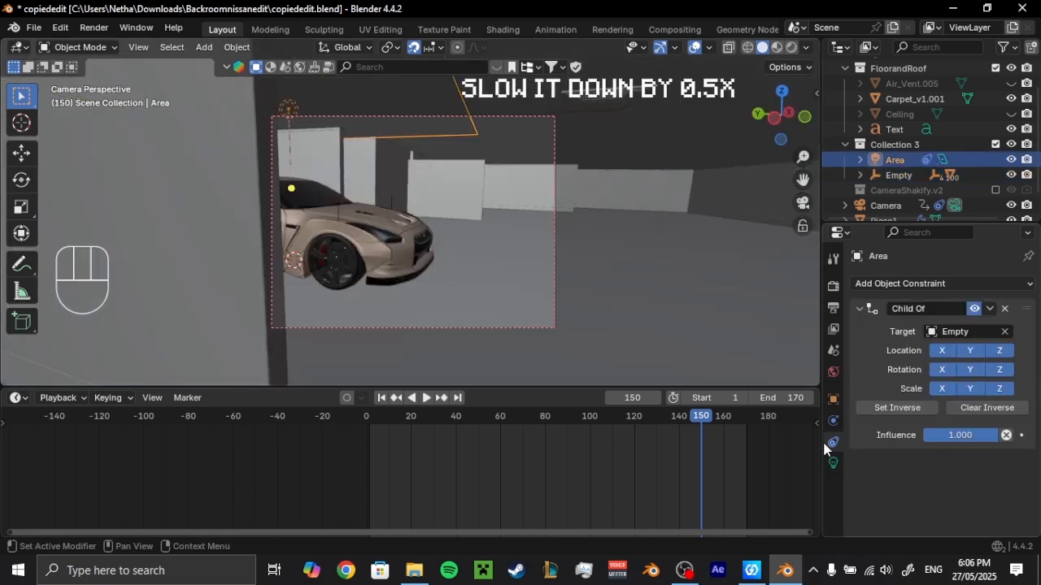
pyautogui.click(833, 464)
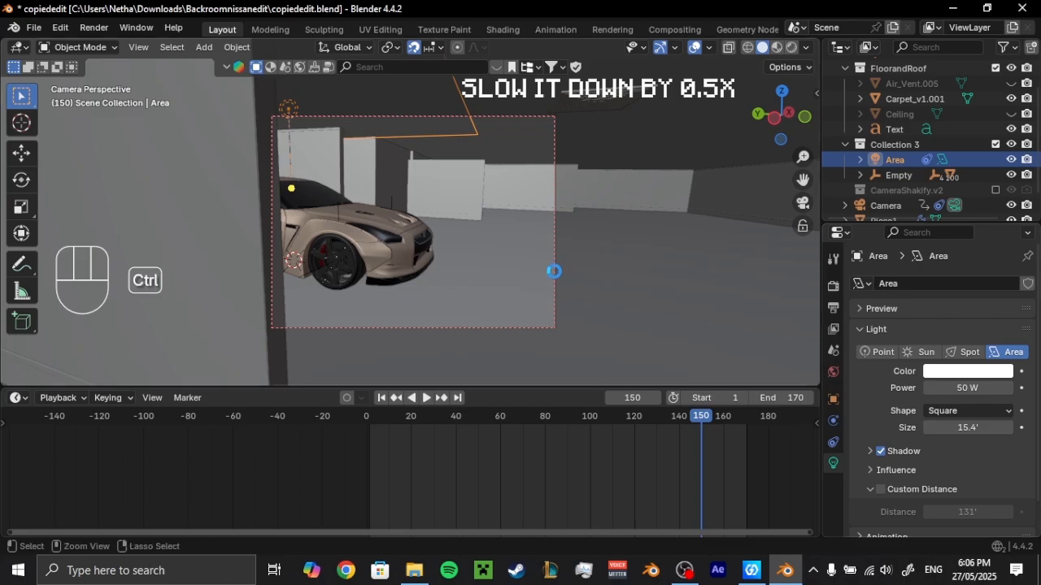
pyautogui.hotkey('ctrl', 's')
# - Check the lit car in rendered shading, select Carpet_v1.001 and return the viewport to solid shading
pyautogui.press('z')
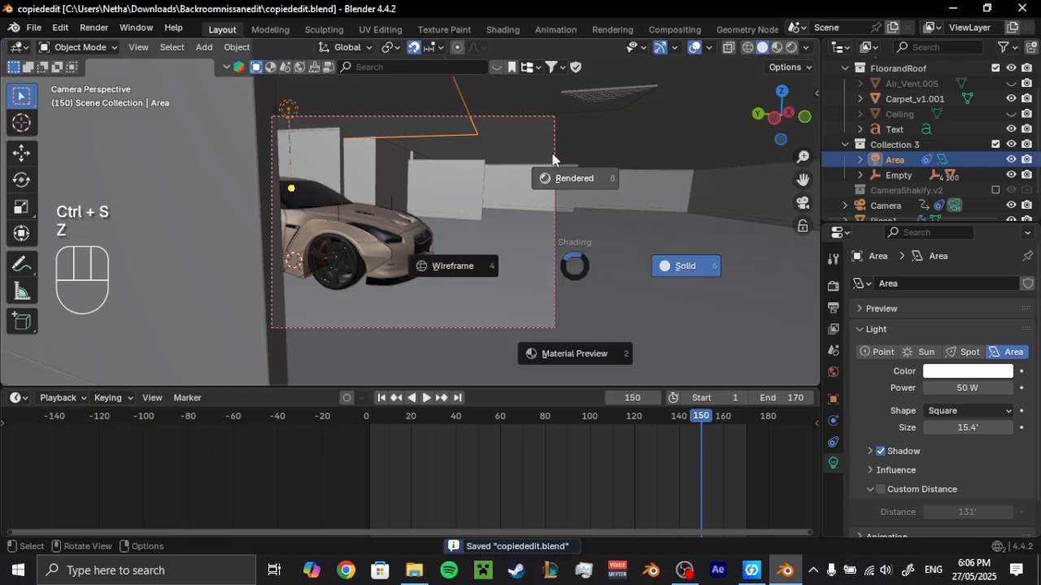
pyautogui.click(572, 156)
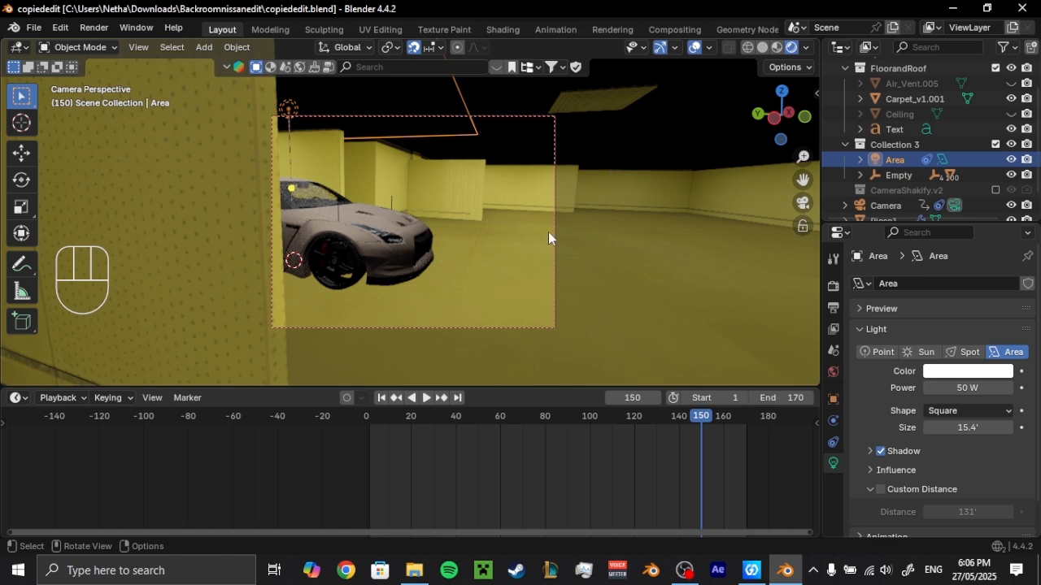
pyautogui.click(390, 297)
pyautogui.moveTo(390, 298); pyautogui.dragTo(492, 172, button='middle')
pyautogui.press('z')
pyautogui.click(641, 194)
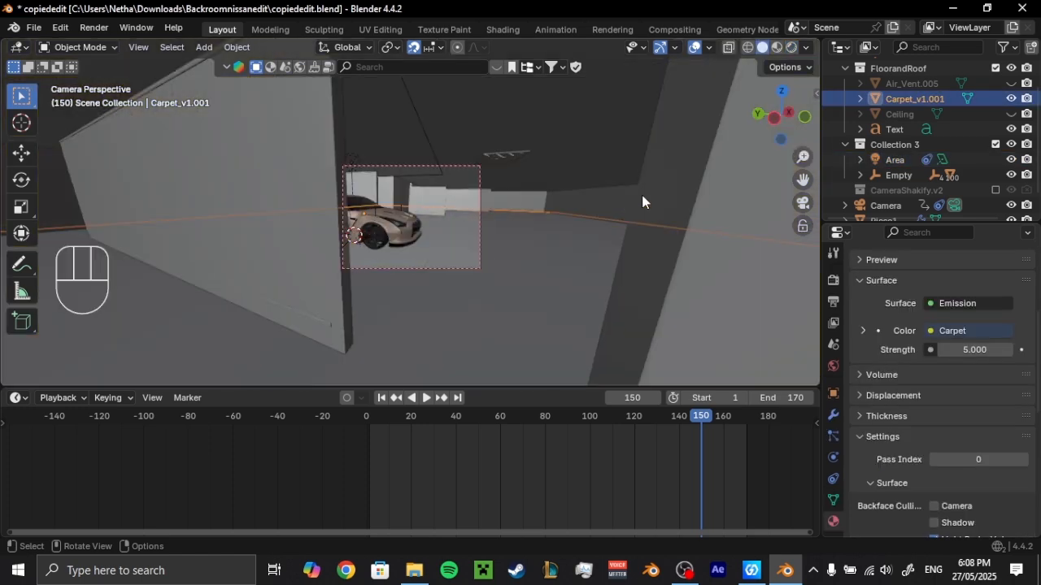
# - Save the file and render the current frame as an image
pyautogui.hotkey('ctrl', 's')
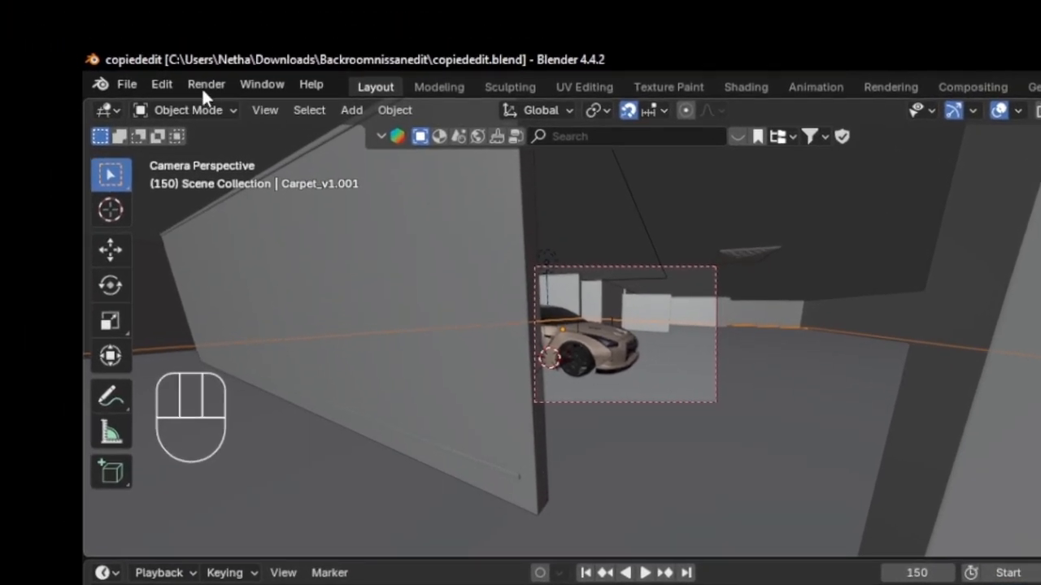
pyautogui.click(188, 78)
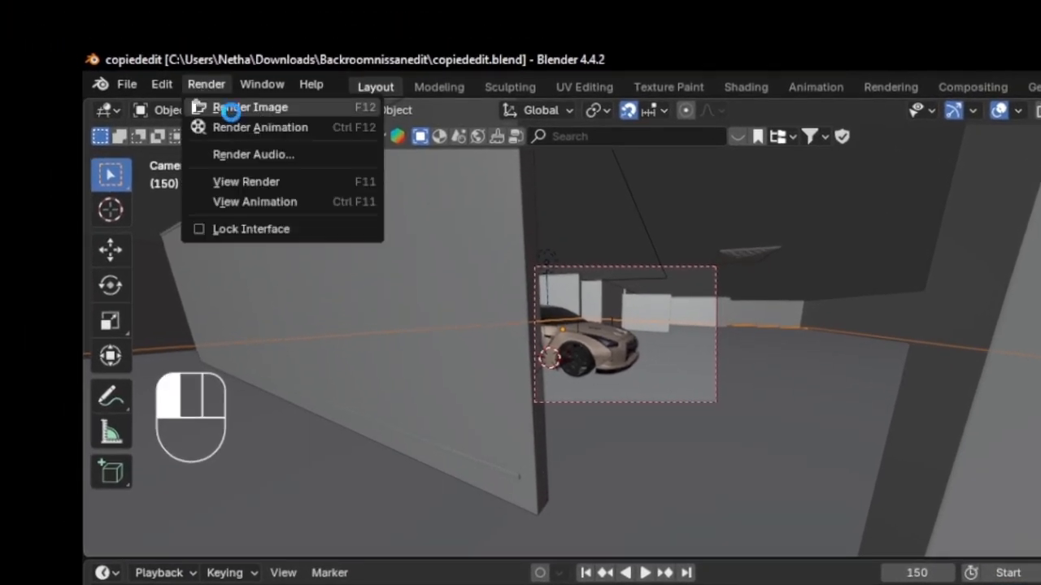
pyautogui.click(230, 110)
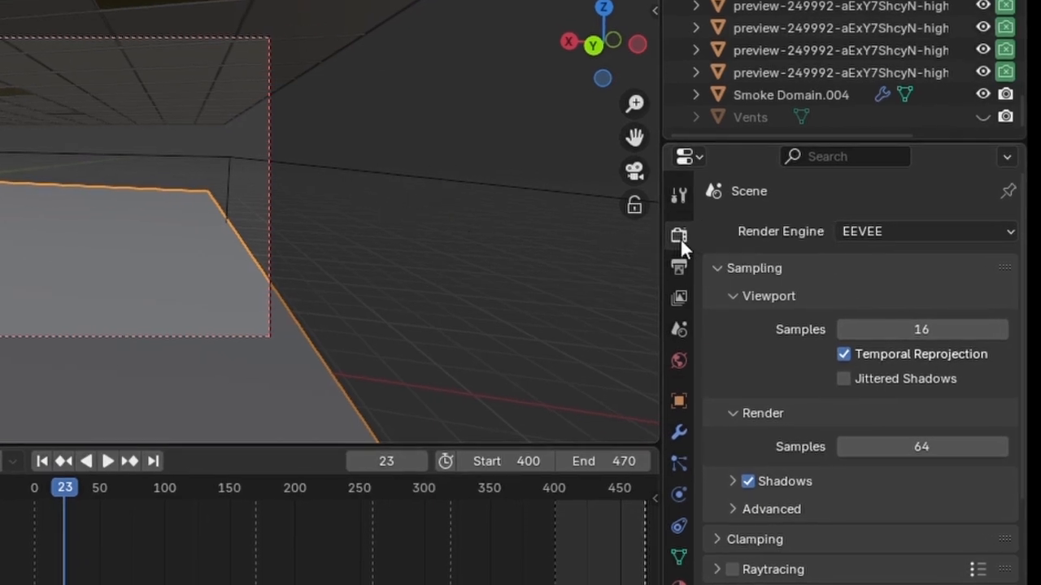
# - Switch the render engine from EEVEE to Cycles and review its viewport and render sampling settings
pyautogui.click(870, 234)
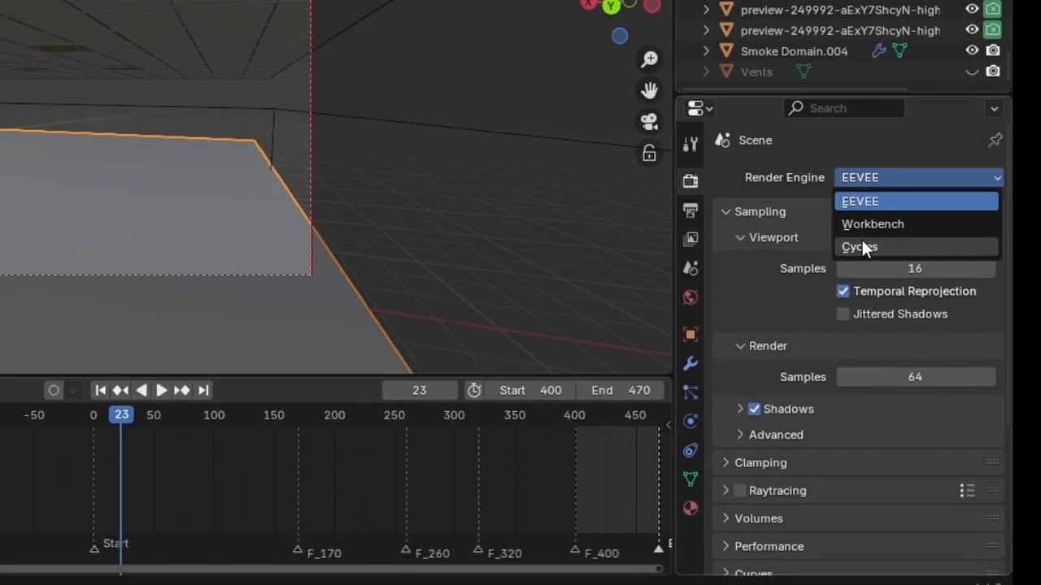
pyautogui.click(865, 306)
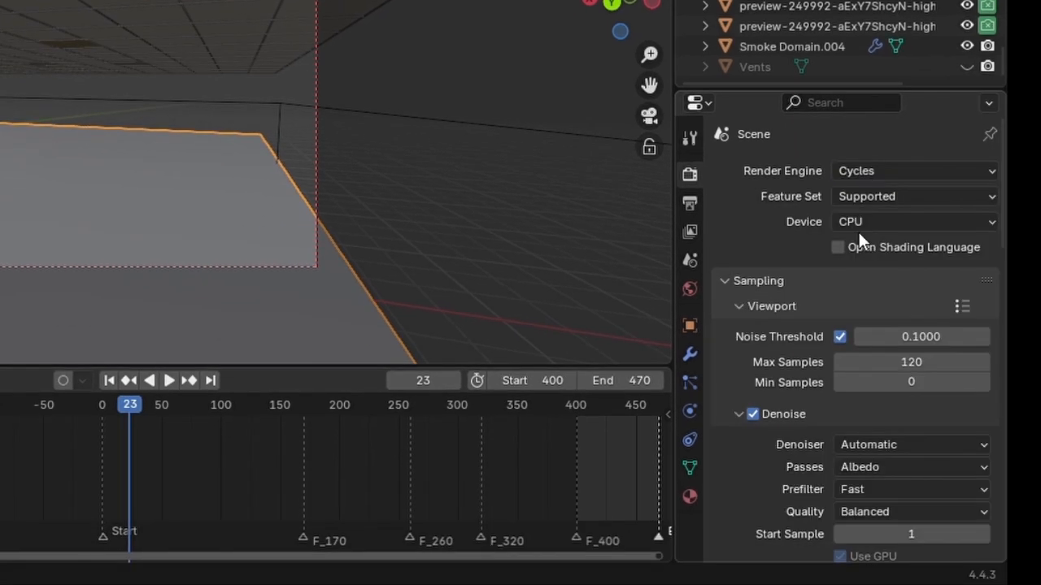
pyautogui.scroll(-5, 989, 233)
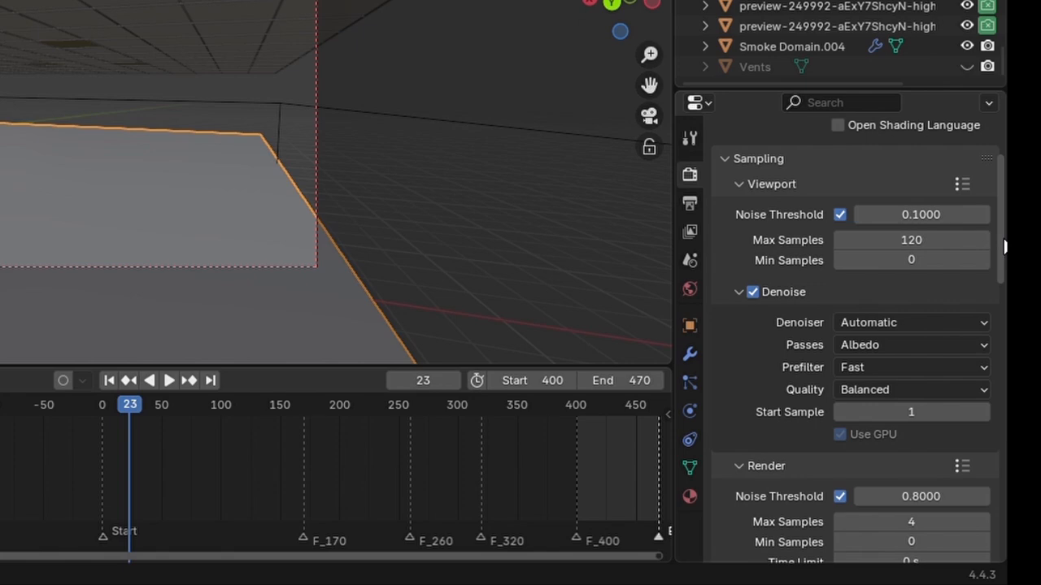
pyautogui.scroll(-2, 1005, 246)
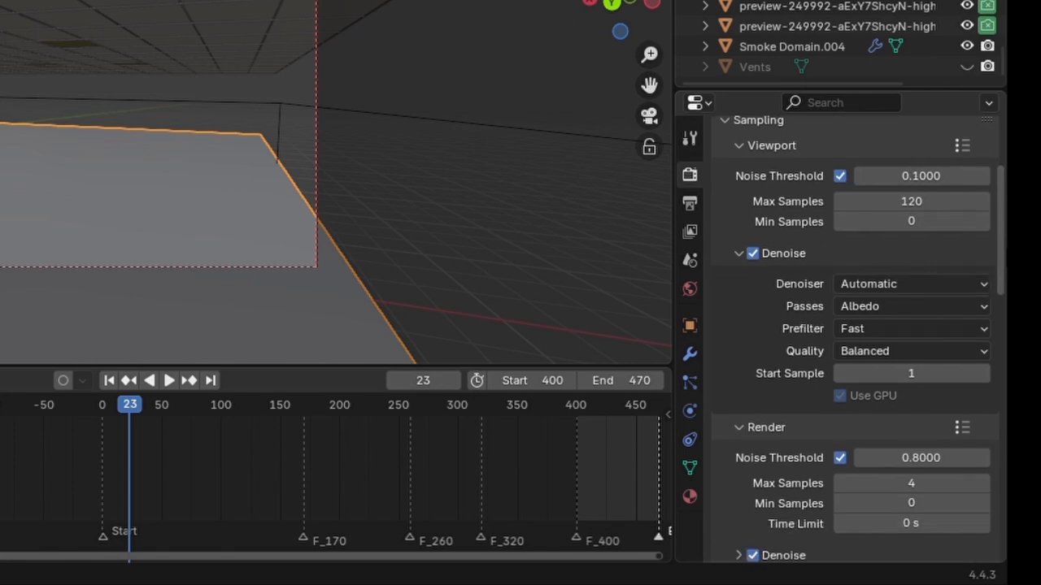
pyautogui.scroll(-2, 853, 341)
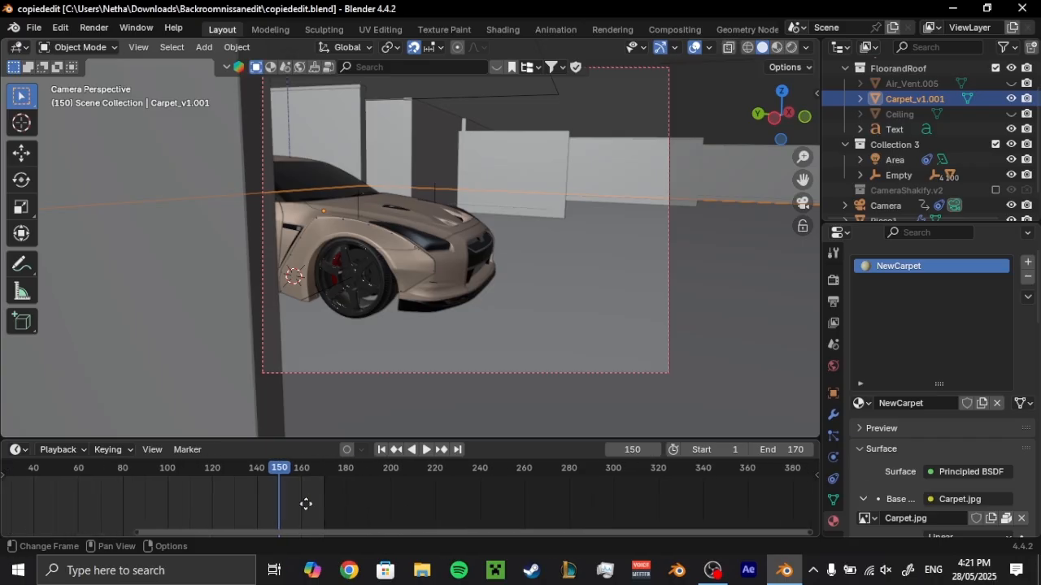
# - Go to frame 170 on the timeline and add a marker there
pyautogui.scroll(-3, 305, 504)
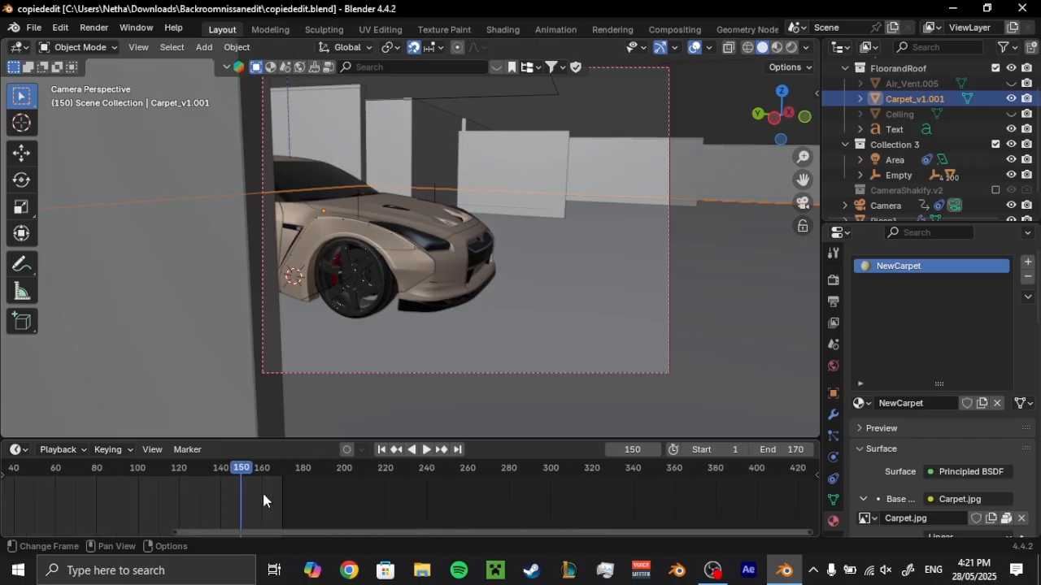
pyautogui.click(299, 479)
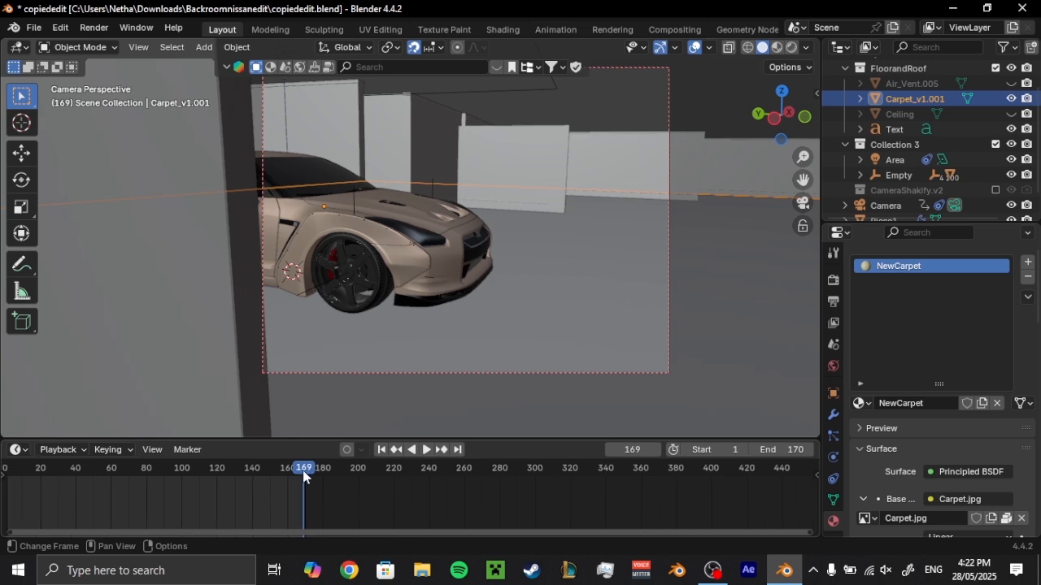
pyautogui.click(305, 472)
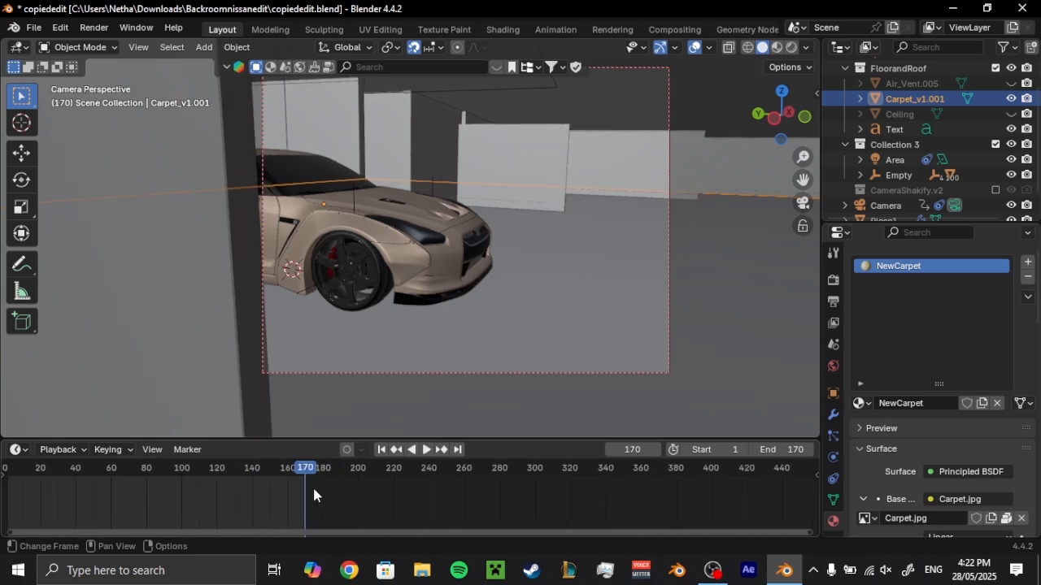
pyautogui.click(188, 450)
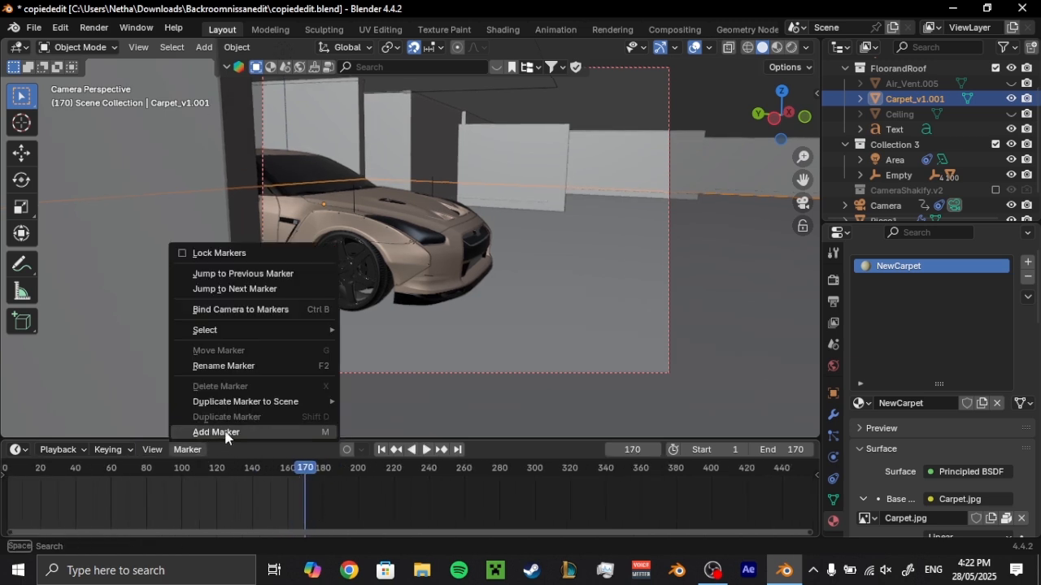
pyautogui.click(215, 434)
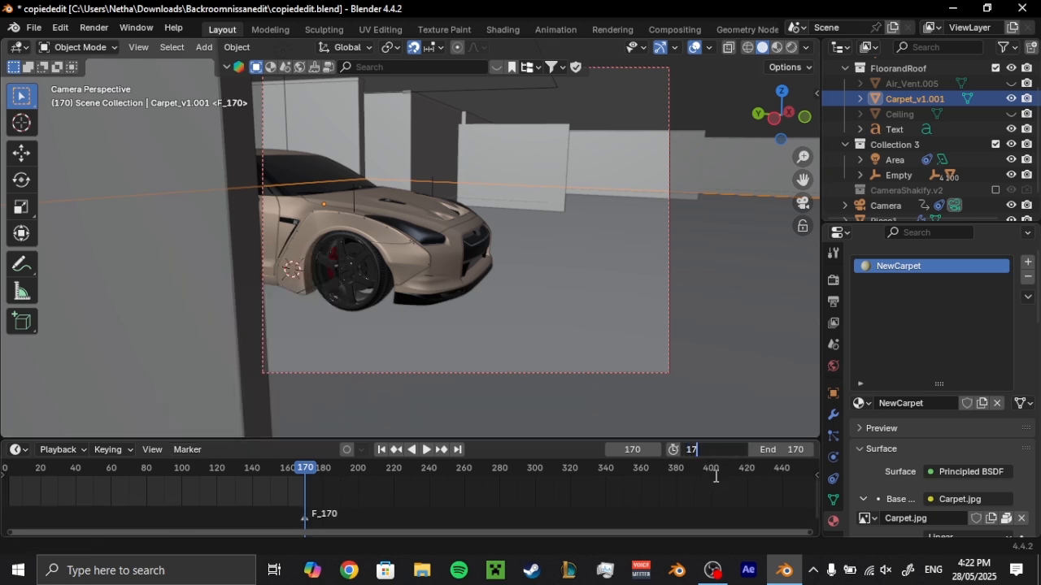
# - Set the playback range to start at frame 171 and end at frame 300, and play the animation
pyautogui.write('1')
pyautogui.press('Return')
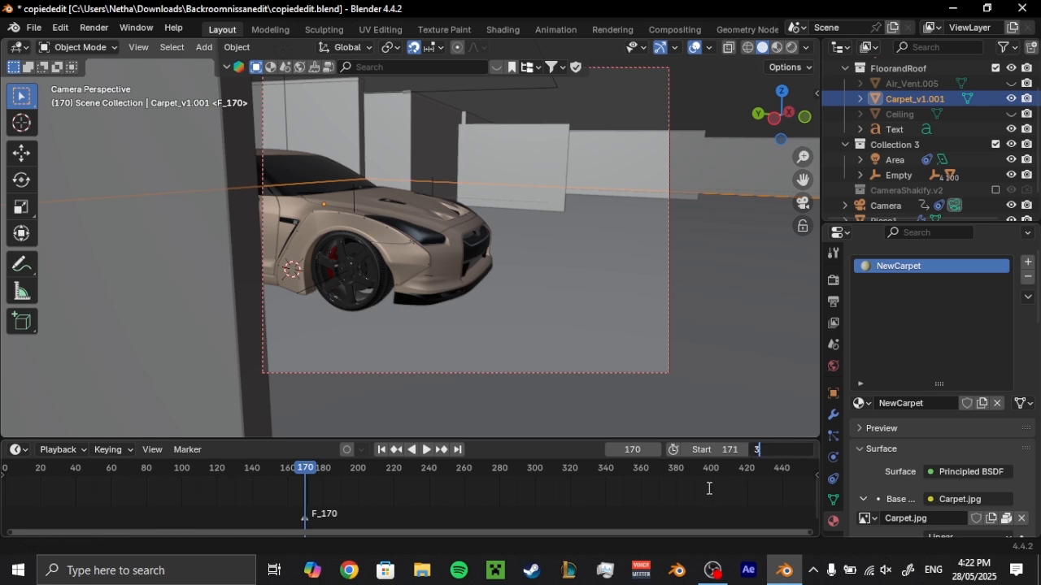
pyautogui.write('300')
pyautogui.press('Return')
pyautogui.press('space')
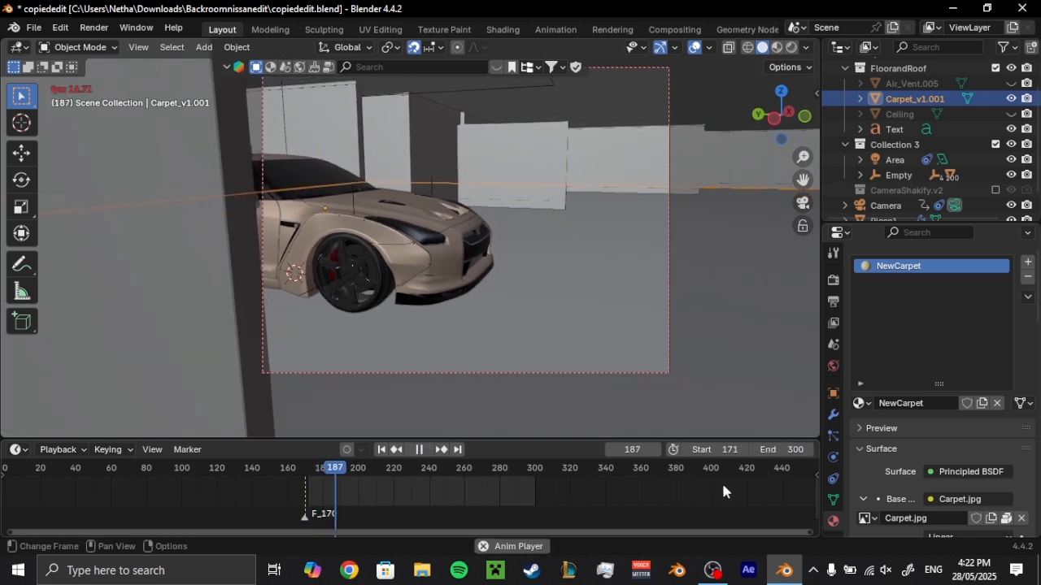
pyautogui.press('space')
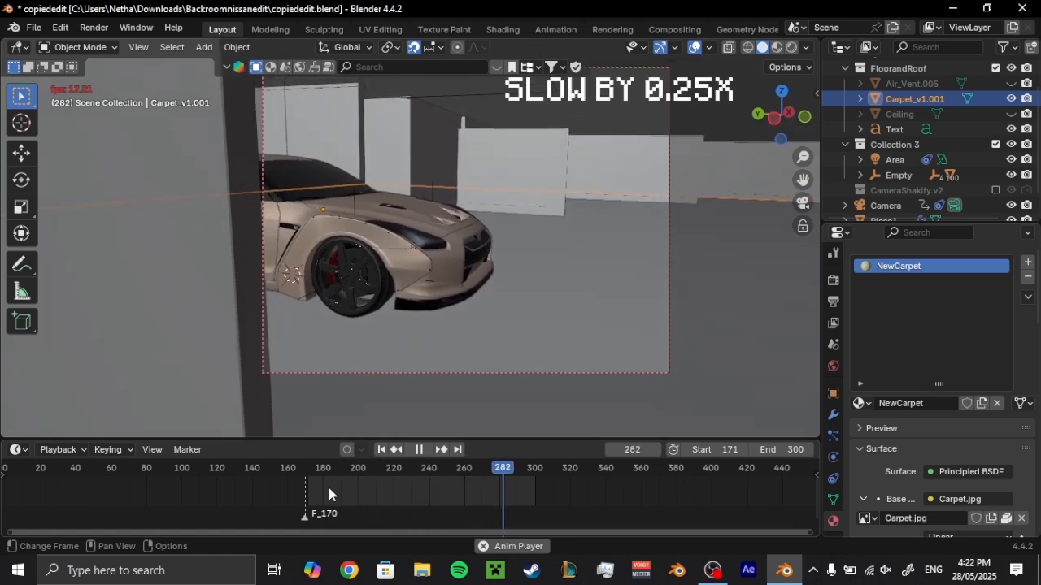
# - Set the end frame to 260, preview the playback and return to frame 171
pyautogui.click(773, 450)
pyautogui.write('260')
pyautogui.press('Return')
pyautogui.press('space')
pyautogui.press('space')
pyautogui.click(309, 472)
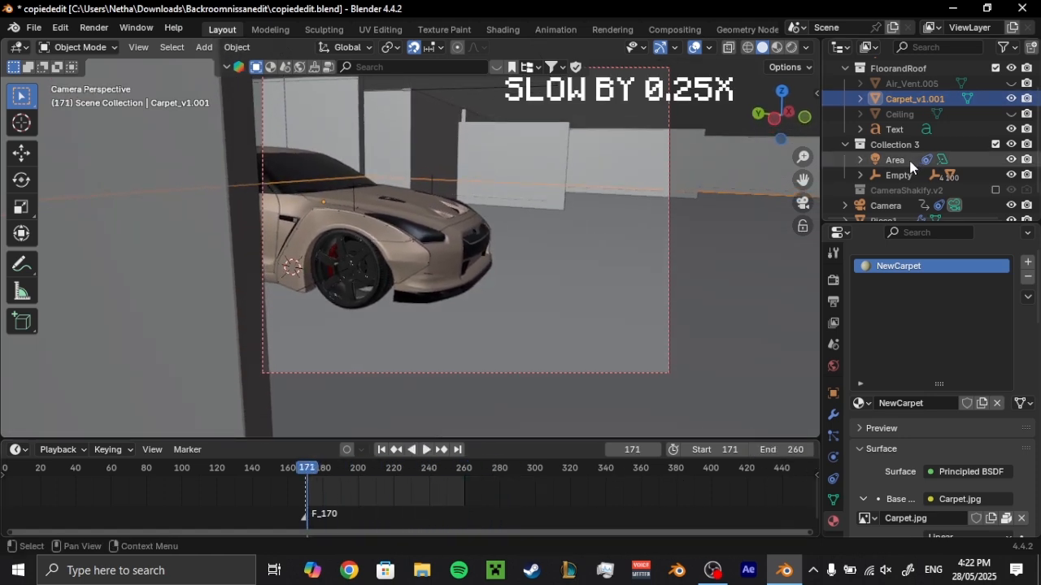
# - Select the Camera and leave the camera view to see it beside the car
pyautogui.scroll(-1, 907, 167)
pyautogui.click(887, 175)
pyautogui.hotkey('shift', '`')
pyautogui.scroll(-3, 594, 278)
pyautogui.moveTo(595, 278); pyautogui.dragTo(523, 336, button='middle')
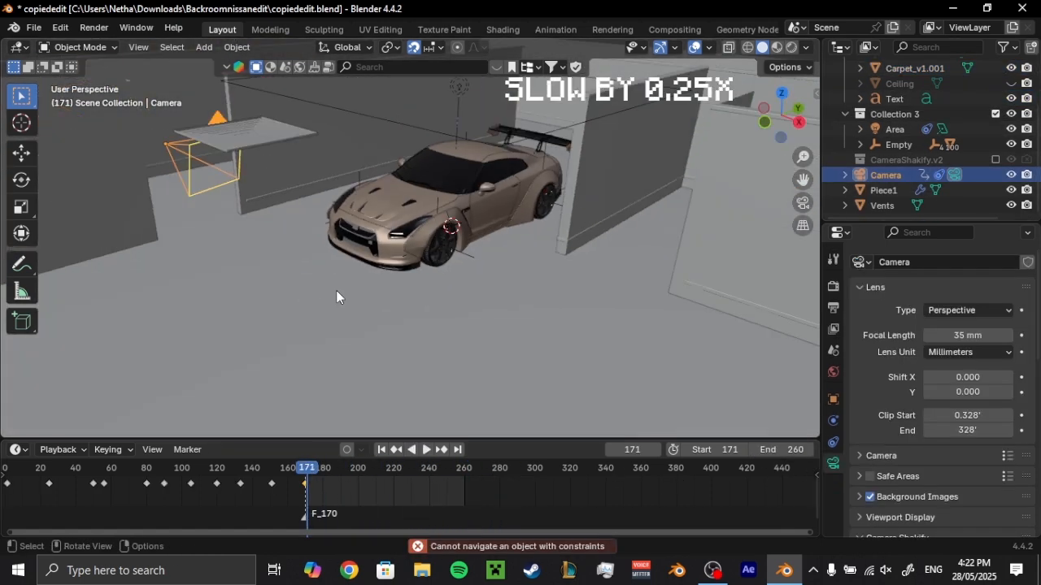
pyautogui.press('g')
pyautogui.press('y')
pyautogui.rightClick(556, 202)
# - Turn on the Screencast Keys display in the viewport
pyautogui.press('n')
pyautogui.click(808, 325)
pyautogui.click(679, 90)
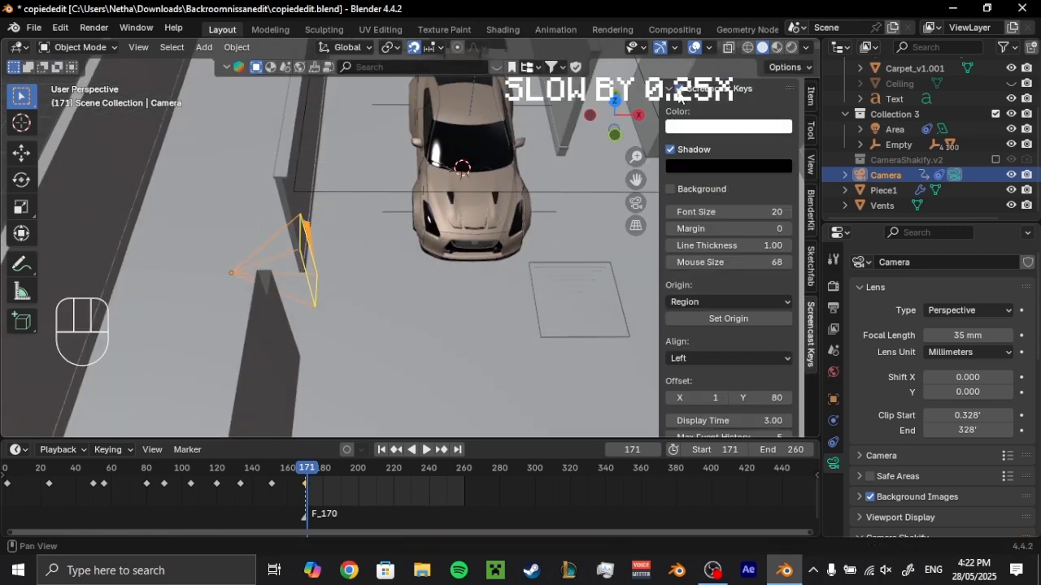
pyautogui.press('n')
# - From the top view, move the camera along global Y toward the car's rear and 2' along global X
pyautogui.moveTo(386, 269); pyautogui.dragTo(529, 280, button='middle')
pyautogui.click(768, 112)
pyautogui.scroll(-2, 529, 260)
pyautogui.keyDown('shift'); pyautogui.moveTo(419, 272); pyautogui.dragTo(464, 321, button='middle'); pyautogui.keyUp('shift')
pyautogui.press('g')
pyautogui.press('y')
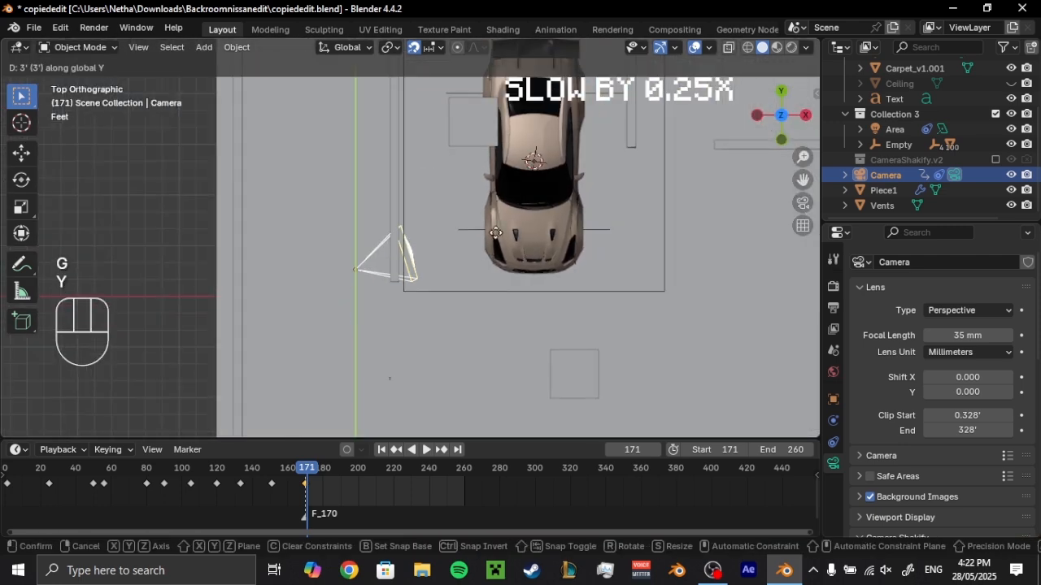
pyautogui.click(532, 134)
pyautogui.keyDown('shift'); pyautogui.moveTo(534, 151); pyautogui.dragTo(526, 246, button='middle'); pyautogui.keyUp('shift')
pyautogui.press('g')
pyautogui.press('x')
pyautogui.click(569, 244)
# - Return to the camera view and remove the Walk to the Store shake from the camera's Camera Shakify list
pyautogui.press('KP_0')
pyautogui.hotkey('shift', '`')
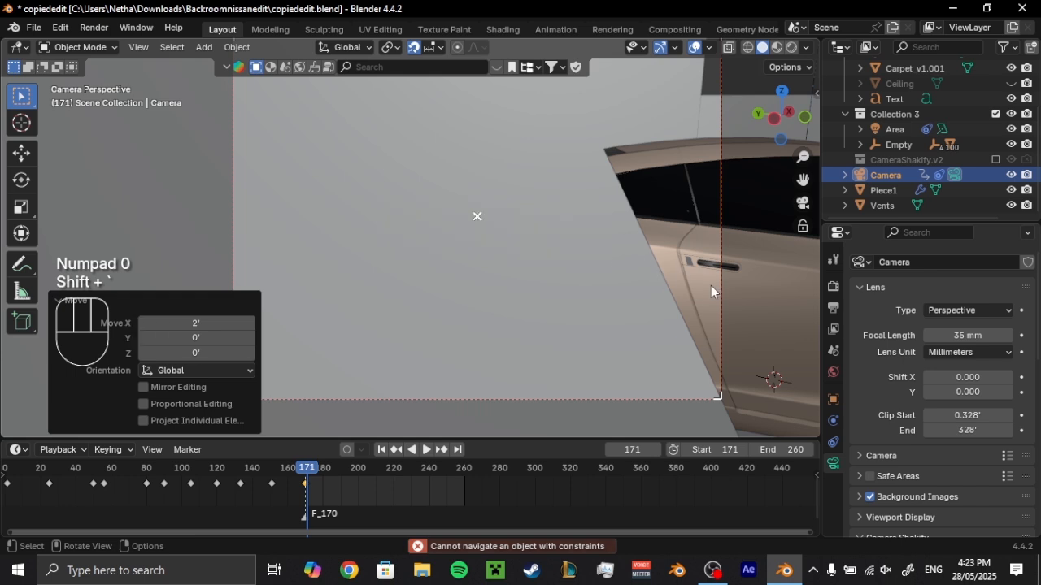
pyautogui.scroll(-8, 894, 431)
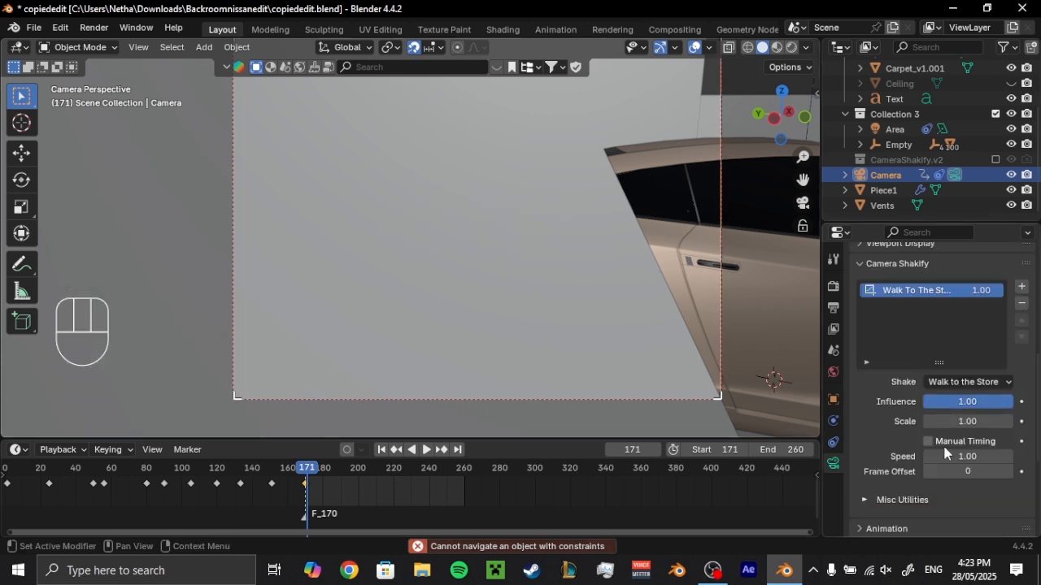
pyautogui.click(943, 443)
pyautogui.hotkey('shift', '`')
pyautogui.click(943, 442)
pyautogui.rightClick(977, 291)
pyautogui.click(1022, 303)
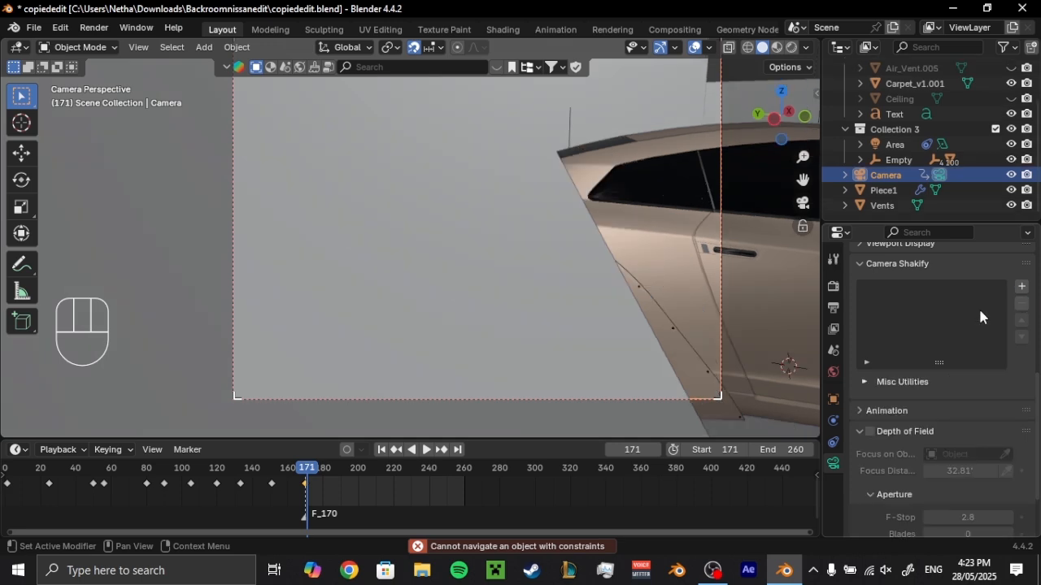
# - Fly the camera down and back to frame the car's rear wheel from the side
pyautogui.hotkey('shift', '`')
pyautogui.press('w')
pyautogui.press('q')
pyautogui.press('a')
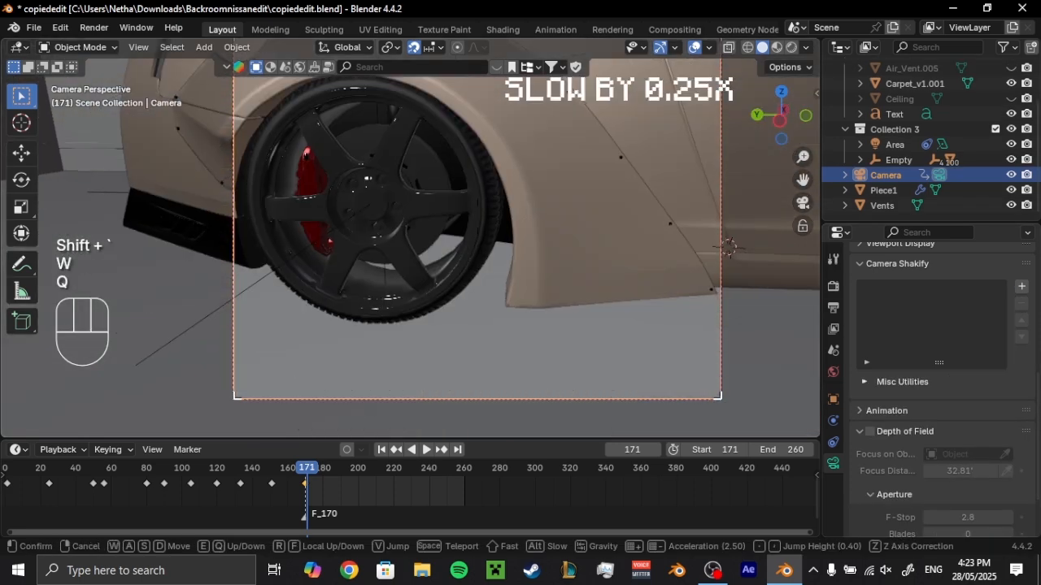
pyautogui.press('q')
pyautogui.press('a')
pyautogui.press('s')
pyautogui.press('s')
pyautogui.press('s')
pyautogui.press('e')
pyautogui.click(511, 242)
# - Refine the rear-wheel framing and move the camera -1' along its local Z axis
pyautogui.scroll(-1, 511, 252)
pyautogui.keyDown('shift'); pyautogui.moveTo(512, 272); pyautogui.dragTo(499, 307, button='middle'); pyautogui.keyUp('shift')
pyautogui.hotkey('shift', '`')
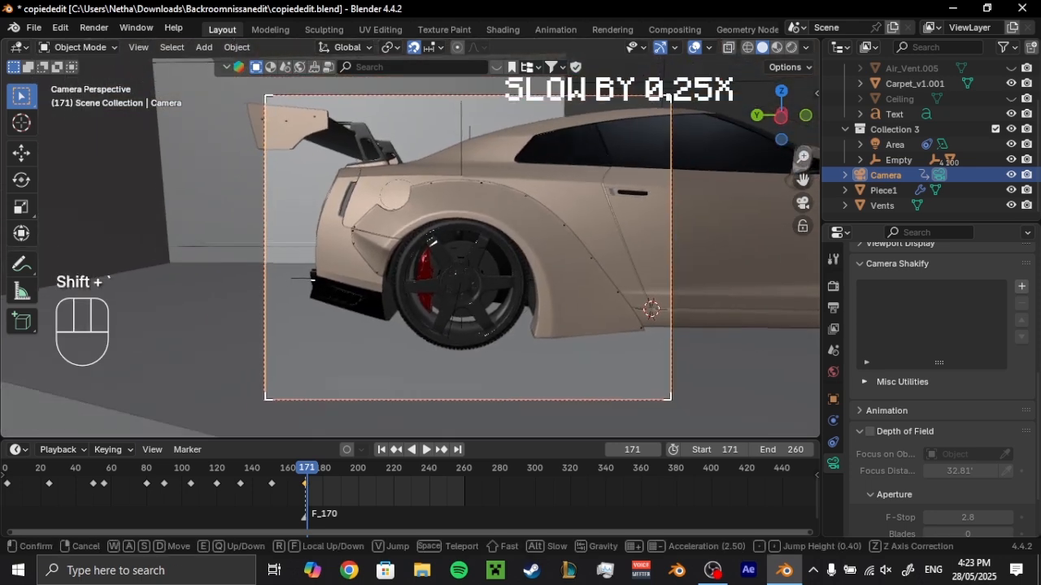
pyautogui.click(527, 282)
pyautogui.press('g')
pyautogui.press('z')
pyautogui.press('z')
pyautogui.click(517, 361)
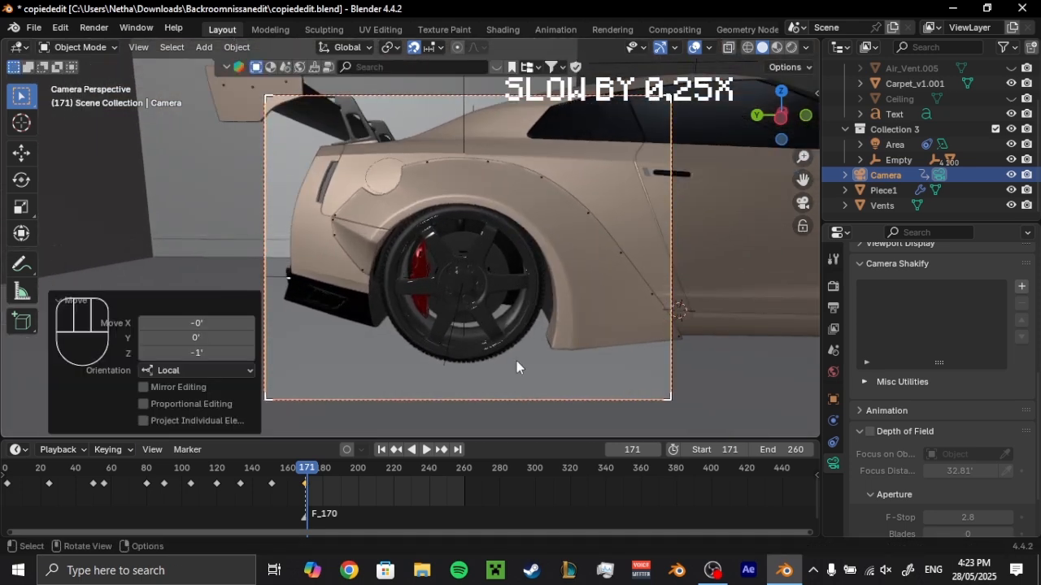
# - Insert a keyframe for the camera at frame 171 and preview the new shot
pyautogui.press('k')
pyautogui.click(448, 321)
pyautogui.keyDown('alt'); pyautogui.scroll(5, 318, 518); pyautogui.keyUp('alt')
pyautogui.scroll(12, 335, 503)
pyautogui.scroll(4, 487, 487)
pyautogui.moveTo(337, 501); pyautogui.dragTo(361, 492, button='middle')
pyautogui.press('space')
pyautogui.press('space')
pyautogui.scroll(-3, 581, 491)
# - Select the rear wheel's Rightback empty and insert a rotation keyframe at frame 171
pyautogui.click(462, 132)
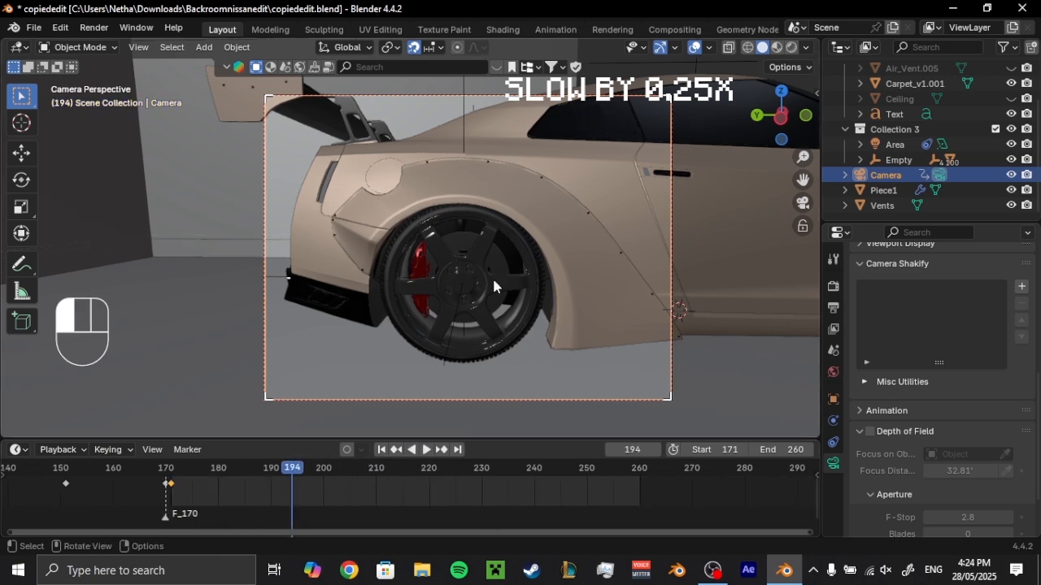
pyautogui.click(518, 359)
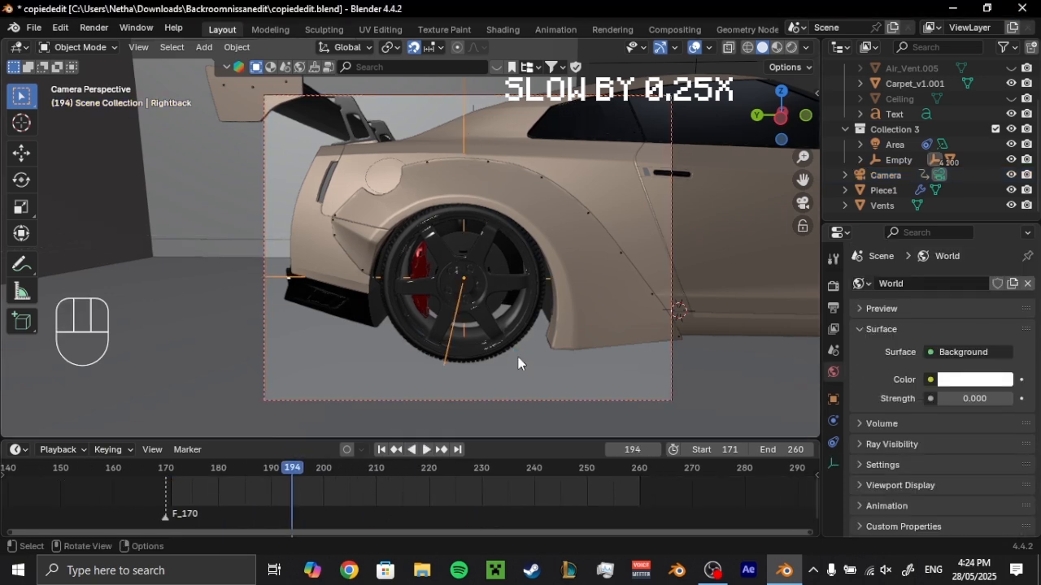
pyautogui.click(172, 469)
pyautogui.press('k')
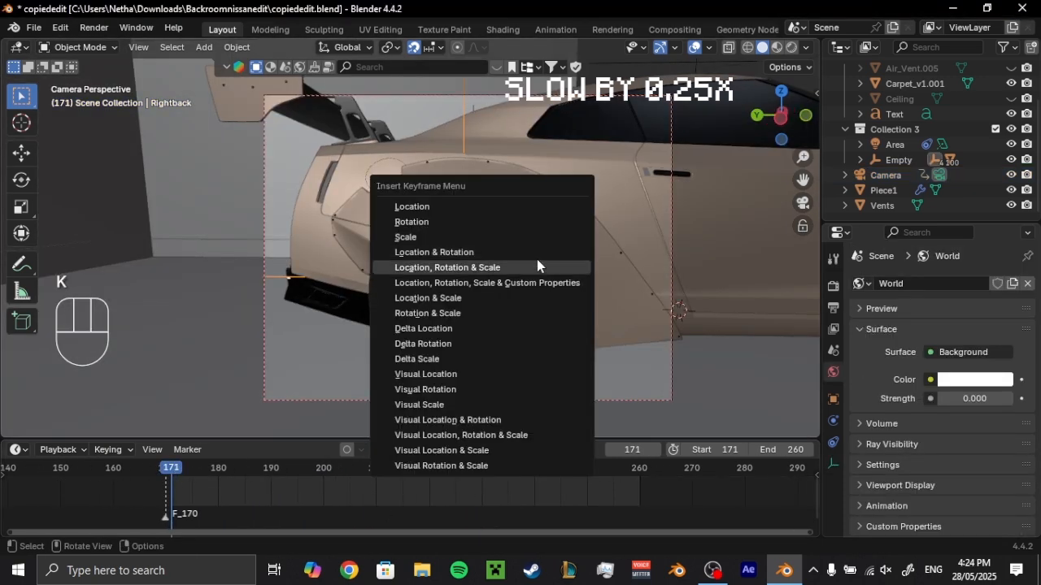
pyautogui.click(411, 223)
# - At frame 190, rotate the Rightback empty 73° about its local X axis and insert a rotation keyframe
pyautogui.click(270, 470)
pyautogui.press('r')
pyautogui.press('x')
pyautogui.press('x')
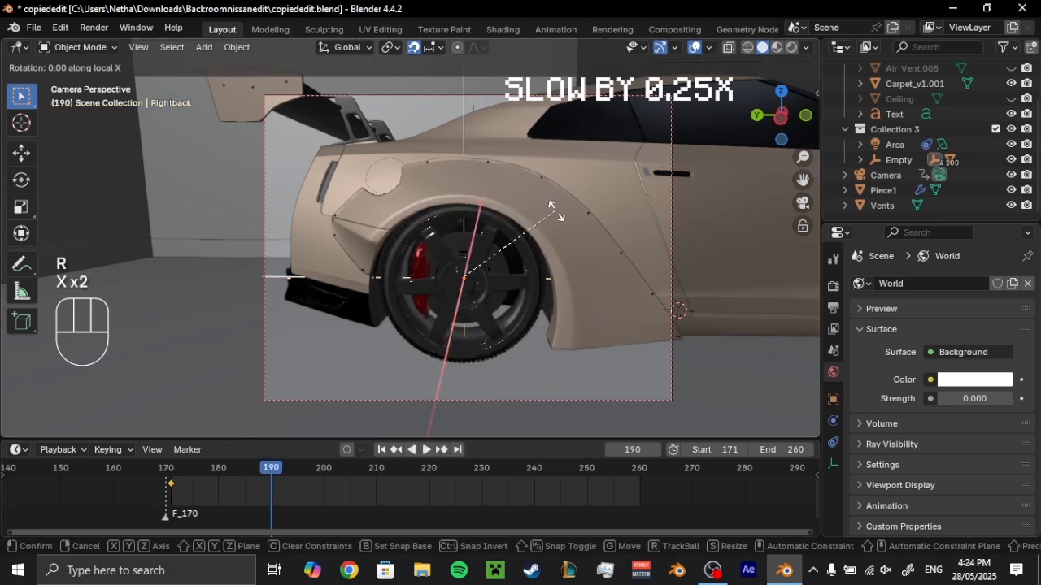
pyautogui.click(583, 285)
pyautogui.press('k')
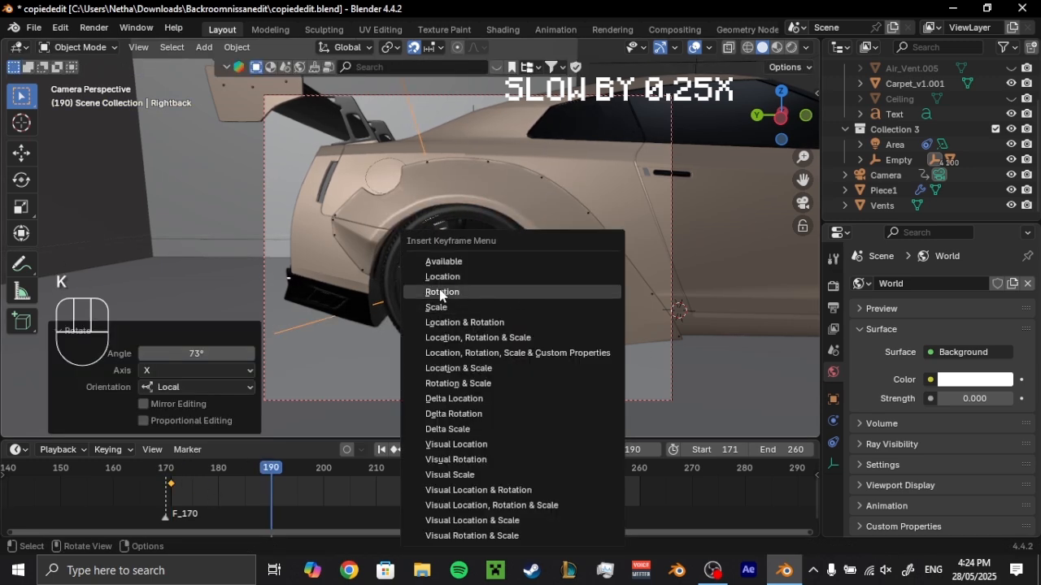
pyautogui.click(583, 289)
# - Play back the wheel turn and shift its second rotation keyframe 5 frames earlier to frame 185
pyautogui.press('space')
pyautogui.press('space')
pyautogui.press('g')
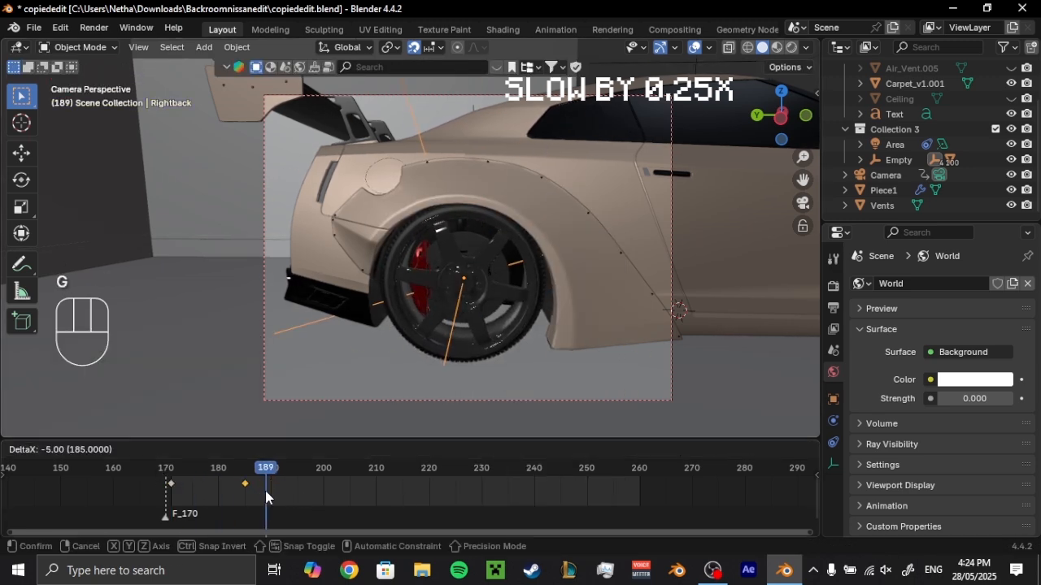
pyautogui.click(265, 493)
# - Try a 720° rotation of the Rightback empty about local X with a rotation keyframe at frame 260, and play it back
pyautogui.click(375, 474)
pyautogui.press('r')
pyautogui.press('x')
pyautogui.press('x')
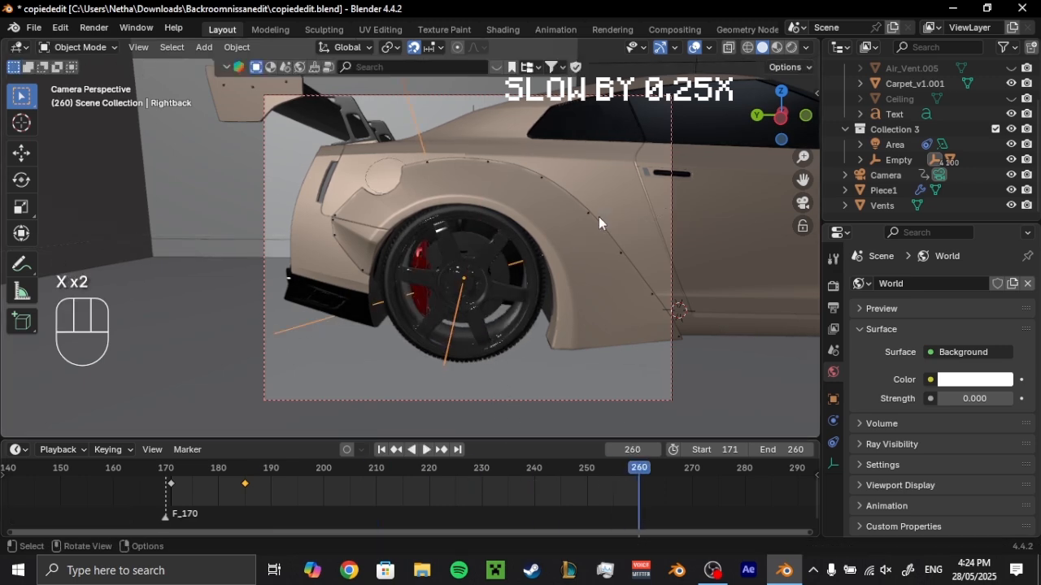
pyautogui.press('Return')
pyautogui.press('k')
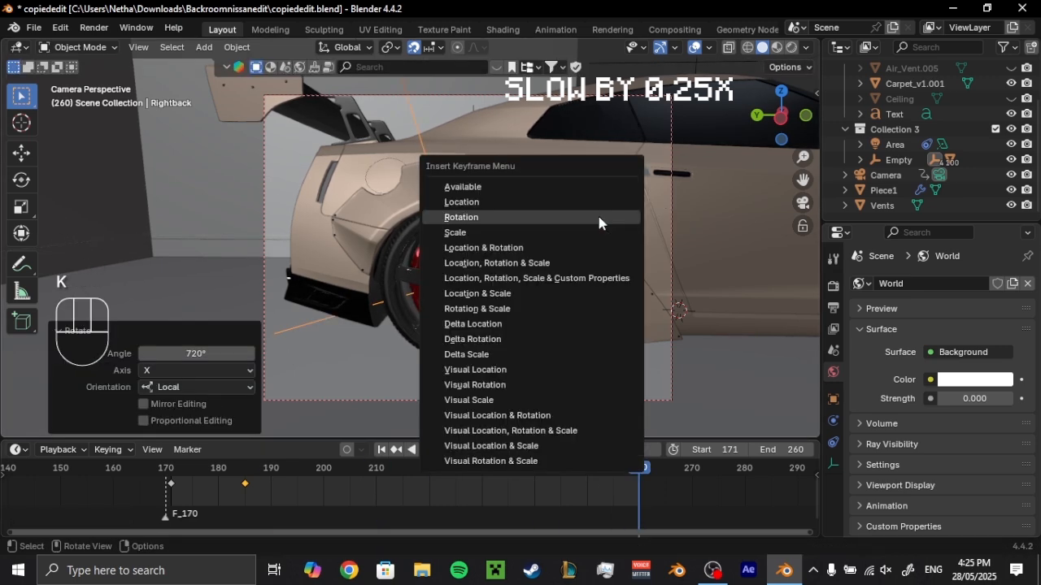
pyautogui.click(599, 218)
pyautogui.click(313, 500)
pyautogui.press('space')
pyautogui.press('space')
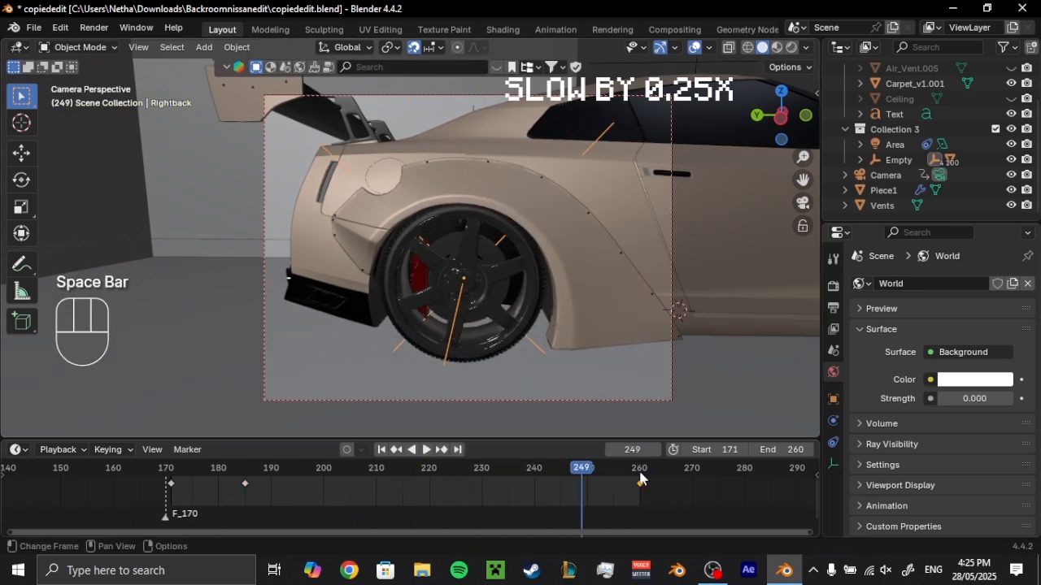
# - At frame 260, rotate the Rightback empty 1080° about its local X axis and insert a rotation keyframe
pyautogui.click(639, 473)
pyautogui.press('r')
pyautogui.press('x')
pyautogui.press('x')
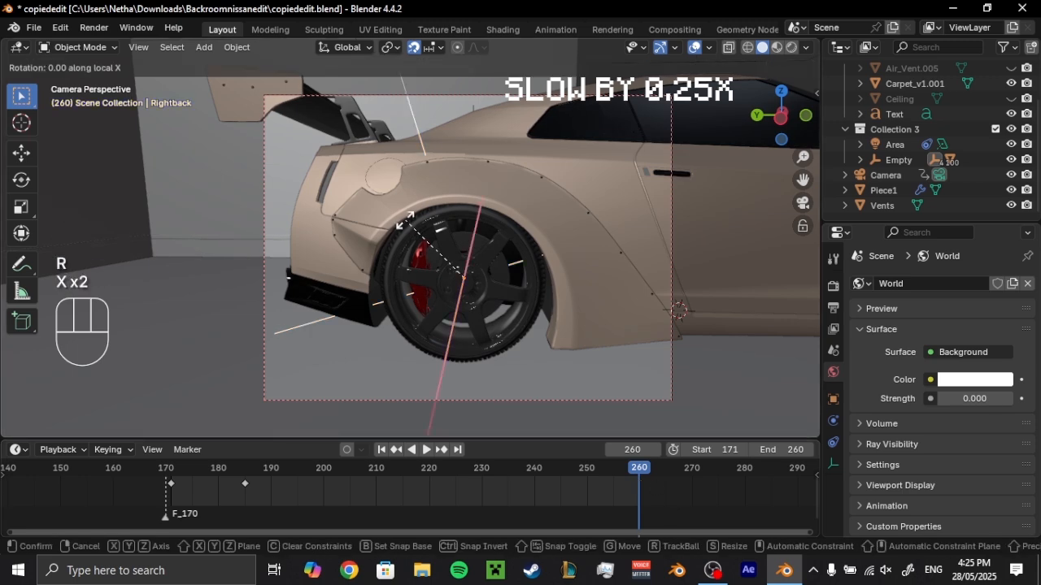
pyautogui.write('1080')
pyautogui.press('Return')
pyautogui.press('k')
pyautogui.click(404, 216)
# - Select the wheel's rotation keyframes at frames 185 and 260, change their interpolation and play the animation
pyautogui.moveTo(658, 504); pyautogui.dragTo(237, 482)
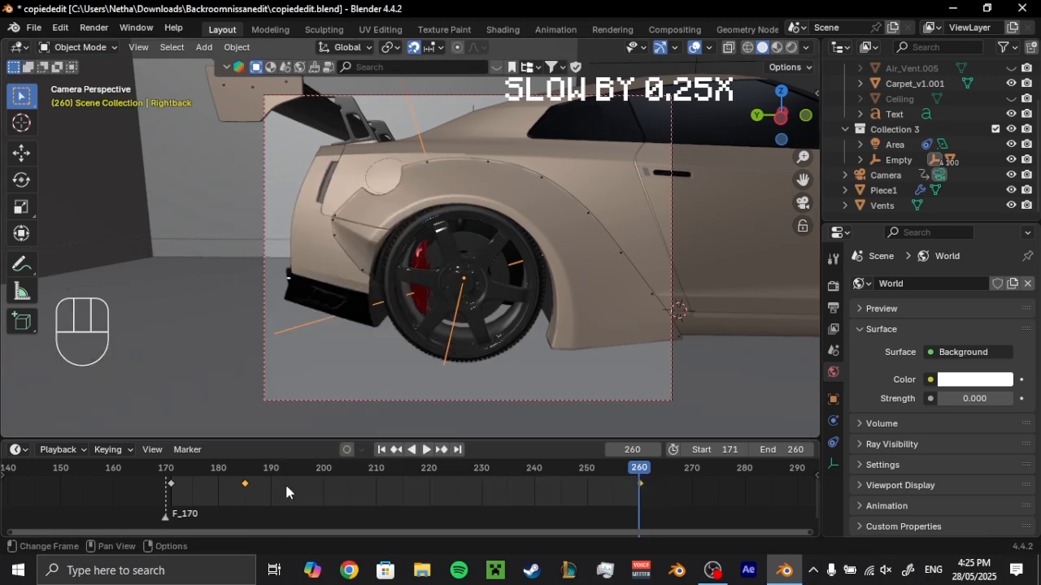
pyautogui.press('t')
pyautogui.click(42, 462)
pyautogui.press('space')
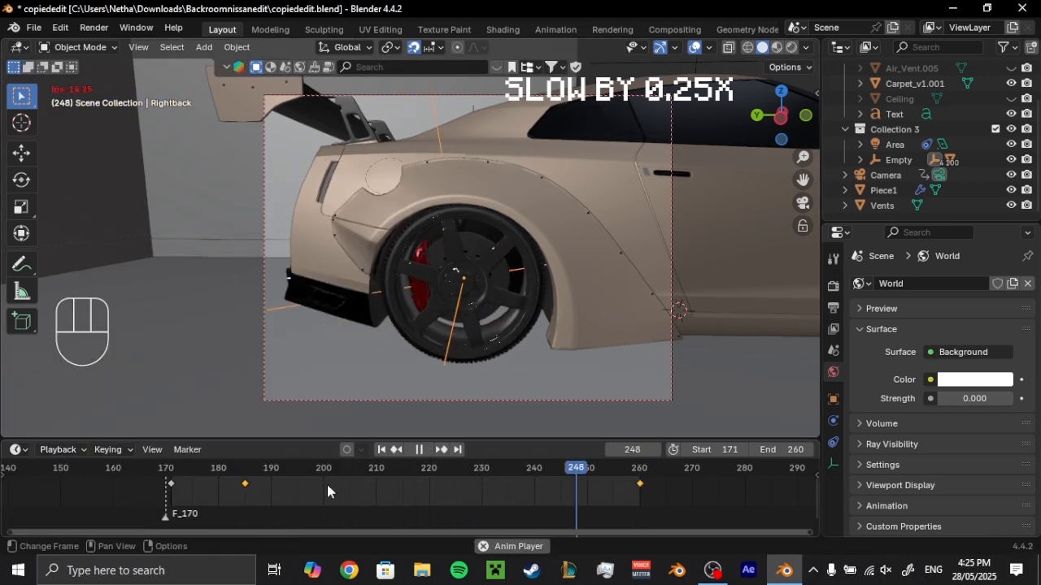
# - Select the car's Empty and insert a keyframe for it at frame 171
pyautogui.press('space')
pyautogui.keyDown('shift'); pyautogui.click(481, 350); pyautogui.keyUp('shift')
pyautogui.keyDown('shift'); pyautogui.moveTo(480, 351); pyautogui.dragTo(472, 345, button='middle'); pyautogui.keyUp('shift')
pyautogui.scroll(-5, 442, 299)
pyautogui.moveTo(472, 346); pyautogui.dragTo(439, 282, button='middle')
pyautogui.click(898, 160)
pyautogui.press('KP_0')
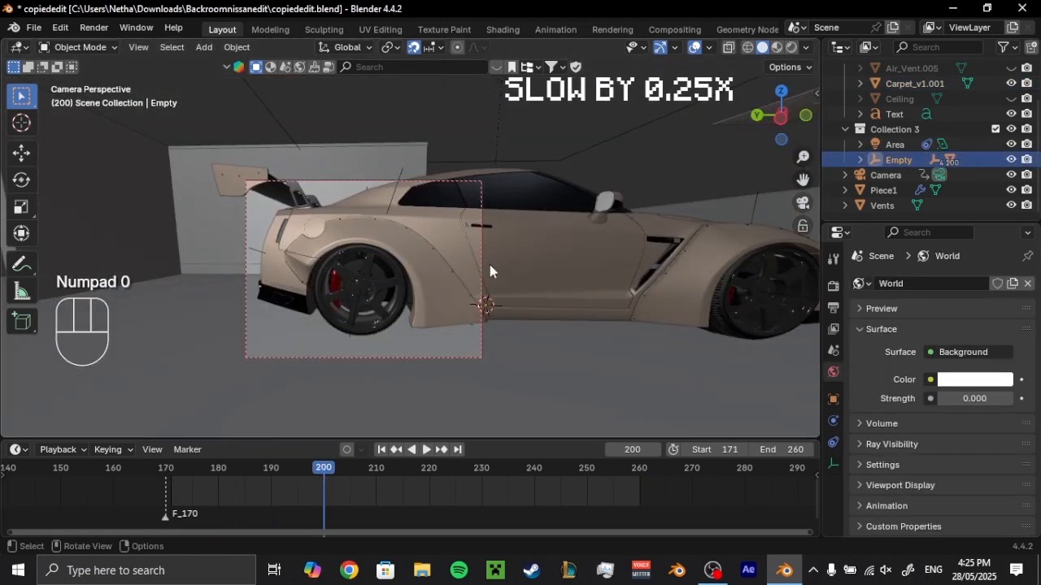
pyautogui.press('g')
pyautogui.press('k')
pyautogui.click(448, 244)
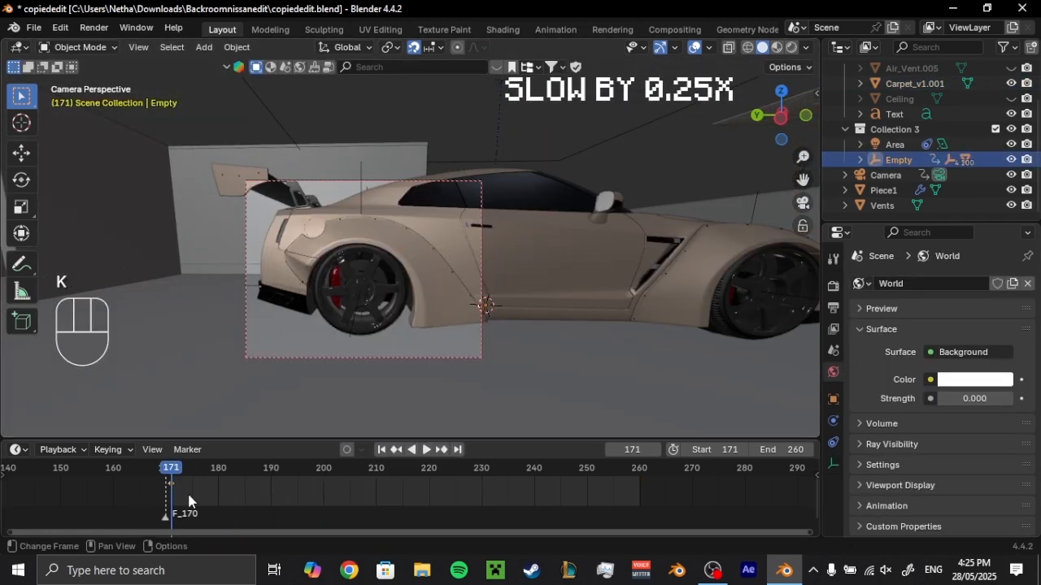
# - At frame 190, move the Empty forward along global Y, rotate it to swing the rear out, and insert a keyframe
pyautogui.press('space')
pyautogui.press('g')
pyautogui.press('x')
pyautogui.press('y')
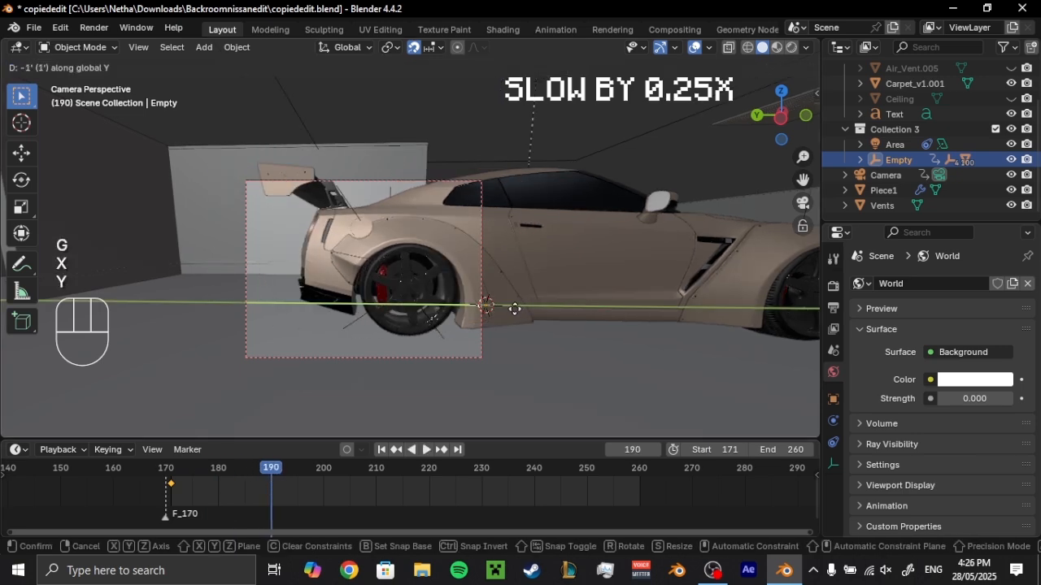
pyautogui.click(681, 356)
pyautogui.press('r')
pyautogui.click(692, 337)
pyautogui.press('k')
pyautogui.click(647, 315)
pyautogui.press('space')
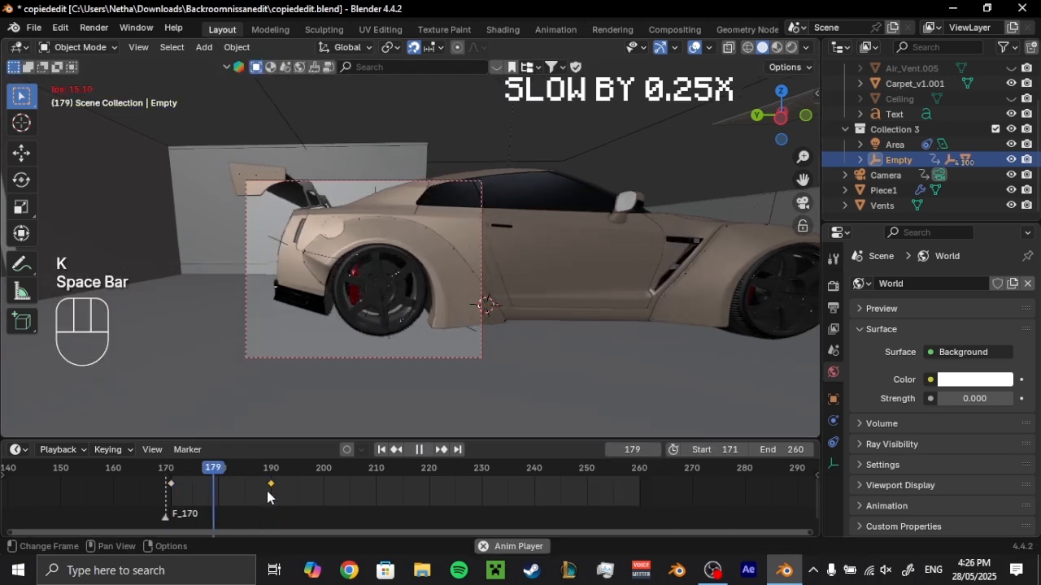
# - At frame 195, move the Empty farther along global Y, insert a keyframe and play the animation
pyautogui.press('space')
pyautogui.moveTo(272, 471); pyautogui.dragTo(298, 471)
pyautogui.press('g')
pyautogui.press('x')
pyautogui.press('y')
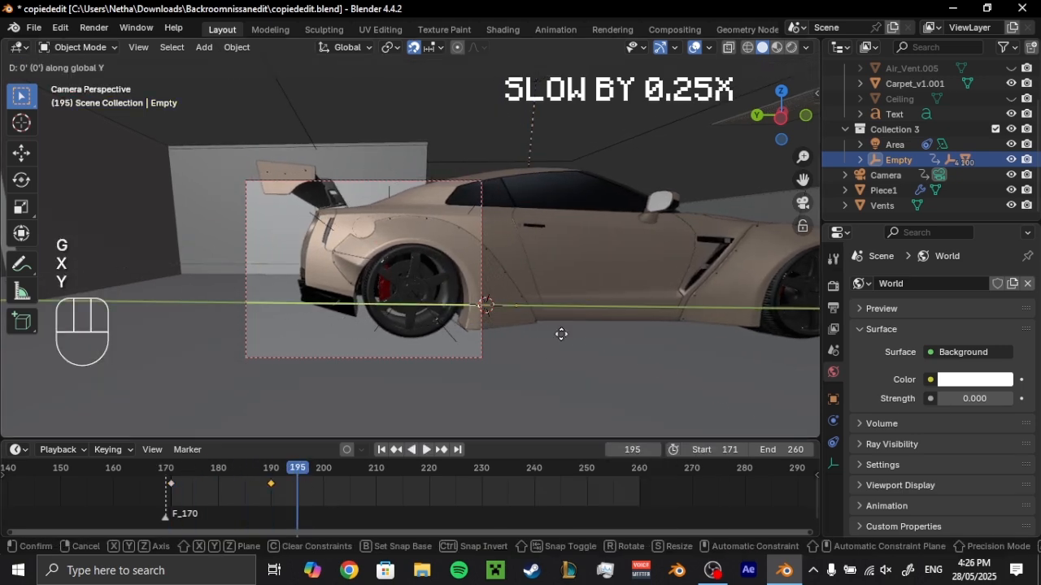
pyautogui.click(578, 333)
pyautogui.press('k')
pyautogui.click(578, 337)
pyautogui.press('space')
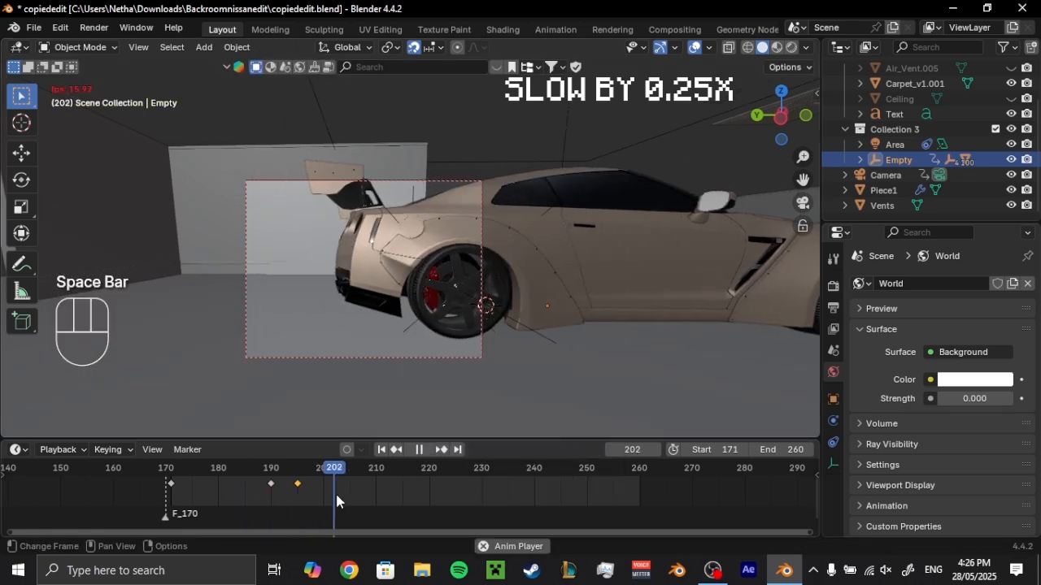
# - Try Exponential interpolation on the Empty's keyframes and play back the car movement from frame 190
pyautogui.press('space')
pyautogui.press('t')
pyautogui.click(405, 453)
pyautogui.click(270, 471)
pyautogui.press('space')
pyautogui.press('space')
pyautogui.press('t')
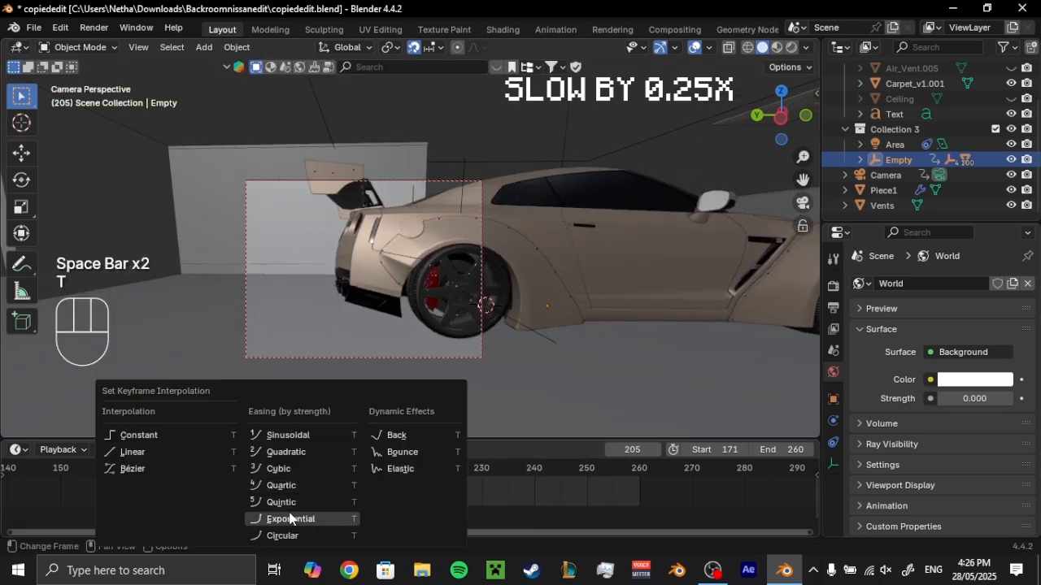
pyautogui.click(289, 518)
pyautogui.click(269, 472)
pyautogui.press('space')
pyautogui.press('space')
# - Enlarge the timeline, change the interpolation of the Empty's keyframes at frames 190 and 195, and play them back
pyautogui.moveTo(499, 439); pyautogui.dragTo(500, 408)
pyautogui.press('t')
pyautogui.click(272, 497)
pyautogui.click(270, 441)
pyautogui.press('space')
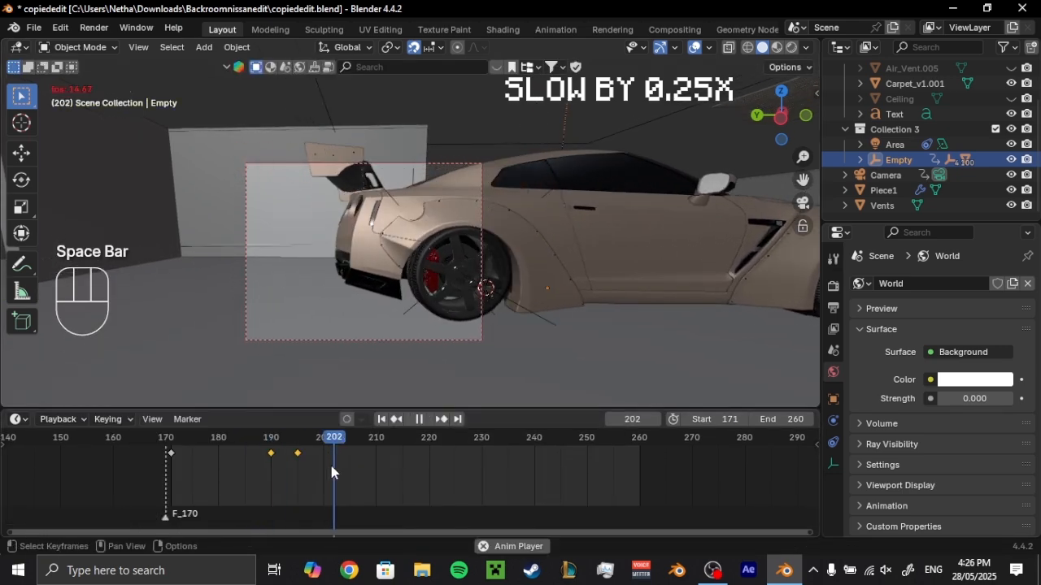
pyautogui.press('space')
# - At frame 230, move the Empty several feet forward along global Y and adjust its position along global X
pyautogui.moveTo(601, 269); pyautogui.dragTo(532, 294, button='middle')
pyautogui.scroll(-4, 533, 294)
pyautogui.keyDown('shift'); pyautogui.moveTo(532, 294); pyautogui.dragTo(463, 284, button='middle'); pyautogui.keyUp('shift')
pyautogui.moveTo(463, 285); pyautogui.dragTo(415, 321, button='middle')
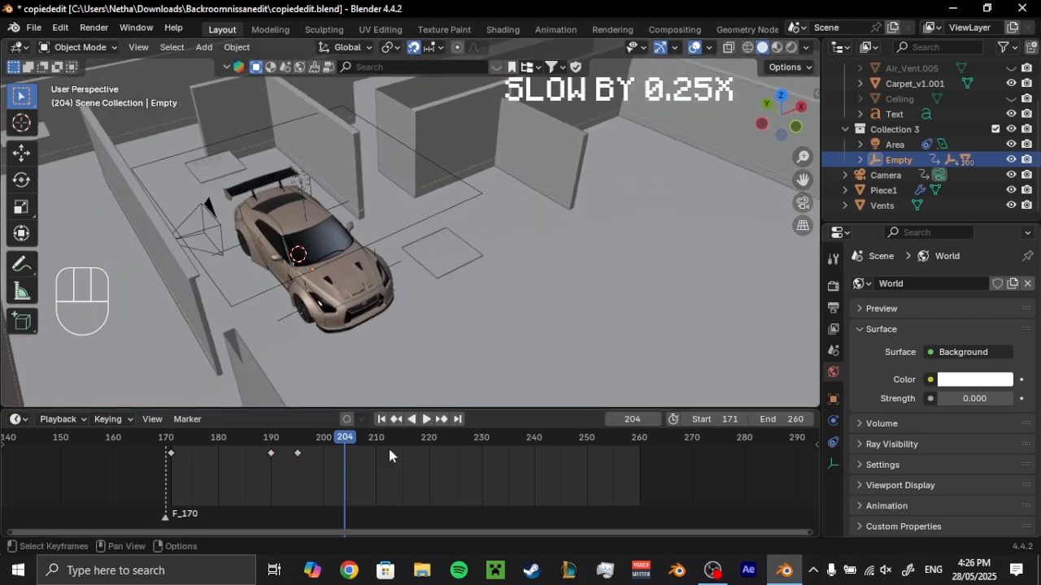
pyautogui.press('space')
pyautogui.press('space')
pyautogui.keyDown('shift'); pyautogui.moveTo(470, 358); pyautogui.dragTo(500, 266, button='middle'); pyautogui.keyUp('shift')
pyautogui.press('g')
pyautogui.press('x')
pyautogui.press('y')
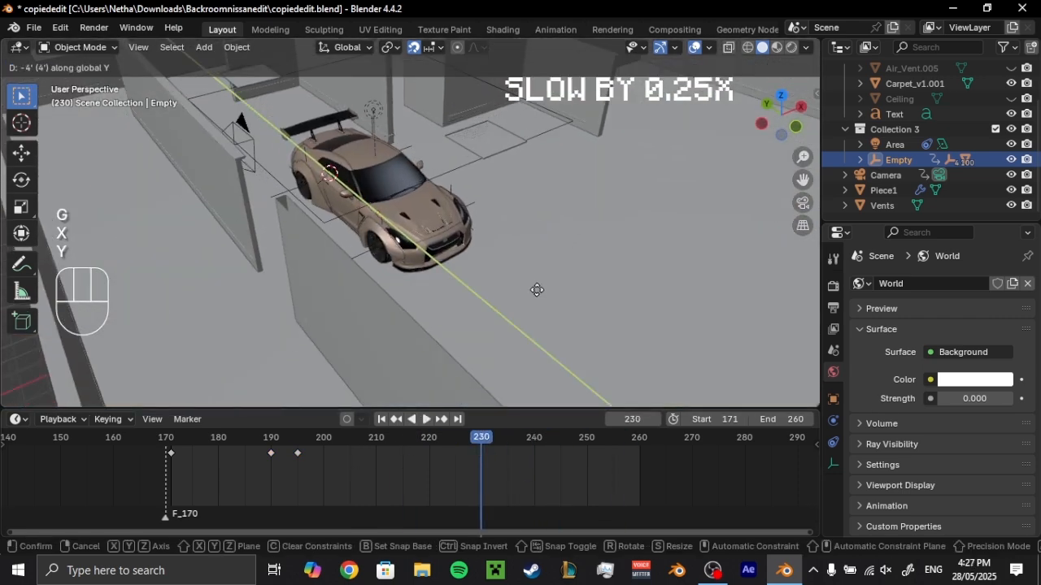
pyautogui.click(571, 302)
pyautogui.press('g')
pyautogui.press('x')
pyautogui.click(592, 300)
# - Rotate the Empty about 11.4° around global Z and insert a keyframe at frame 230
pyautogui.moveTo(592, 299); pyautogui.dragTo(550, 307, button='middle')
pyautogui.press('r')
pyautogui.press('z')
pyautogui.click(571, 261)
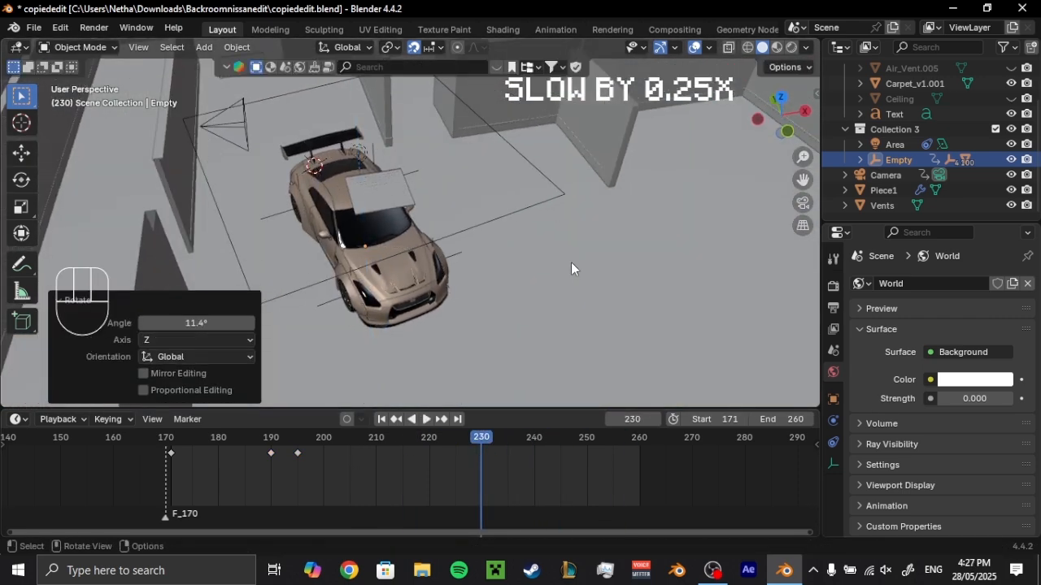
pyautogui.press('k')
pyautogui.click(571, 261)
# - Set the Empty's keyframes at frames 195 and 230 to Circular interpolation and play the animation through the camera
pyautogui.click(250, 437)
pyautogui.press('space')
pyautogui.press('space')
pyautogui.moveTo(503, 479); pyautogui.dragTo(276, 424)
pyautogui.press('t')
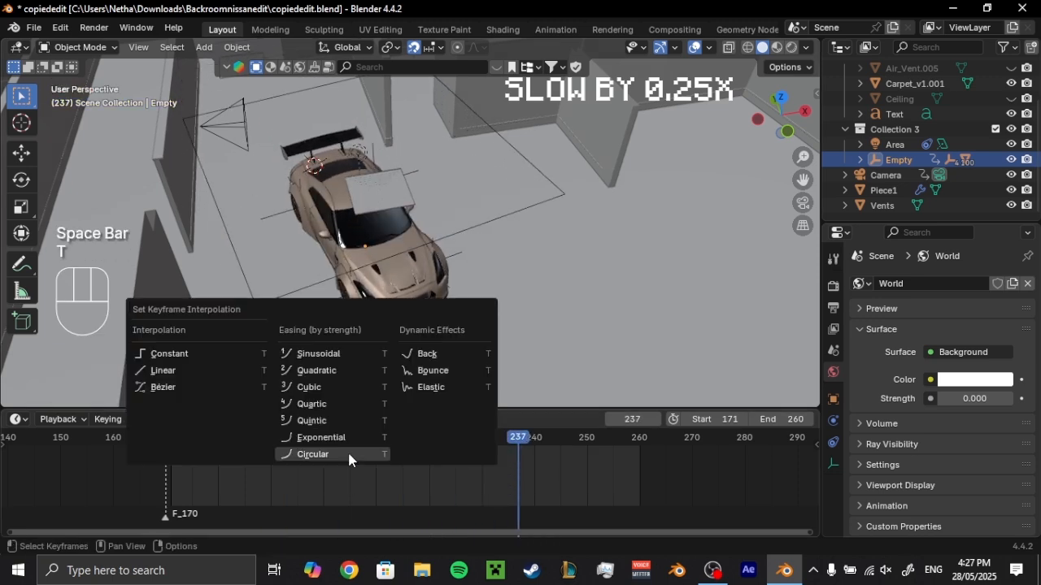
pyautogui.click(349, 458)
pyautogui.press('space')
pyautogui.press('space')
pyautogui.press('KP_0')
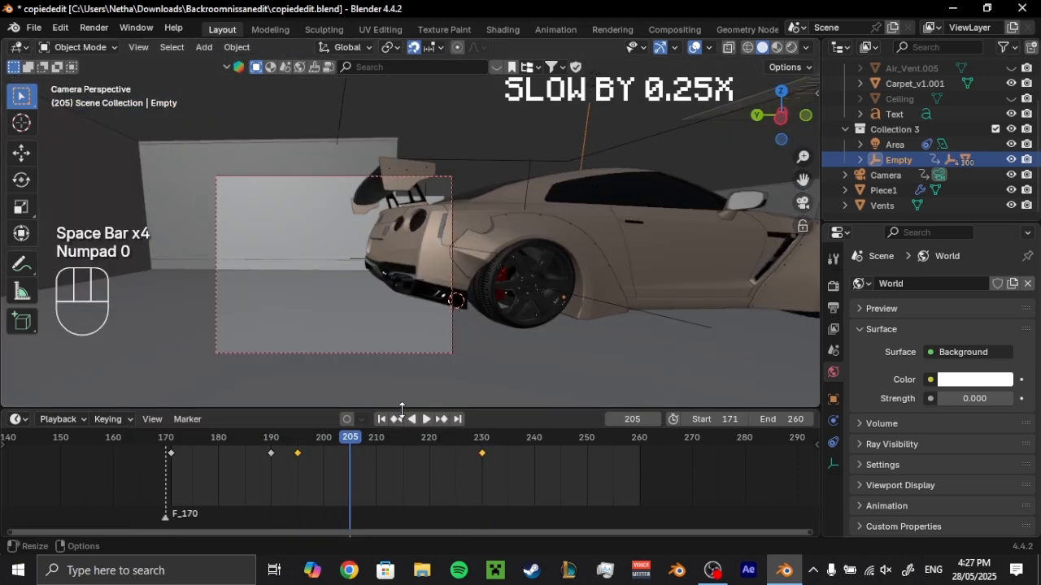
pyautogui.press('space')
pyautogui.press('space')
# - At frame 260, move the Empty -1' along global Y, rotate it about Z, and insert a keyframe
pyautogui.moveTo(511, 276); pyautogui.dragTo(398, 286, button='middle')
pyautogui.moveTo(602, 438); pyautogui.dragTo(639, 437)
pyautogui.moveTo(366, 244); pyautogui.dragTo(492, 290, button='middle')
pyautogui.press('g')
pyautogui.press('x')
pyautogui.click(491, 292)
pyautogui.press('r')
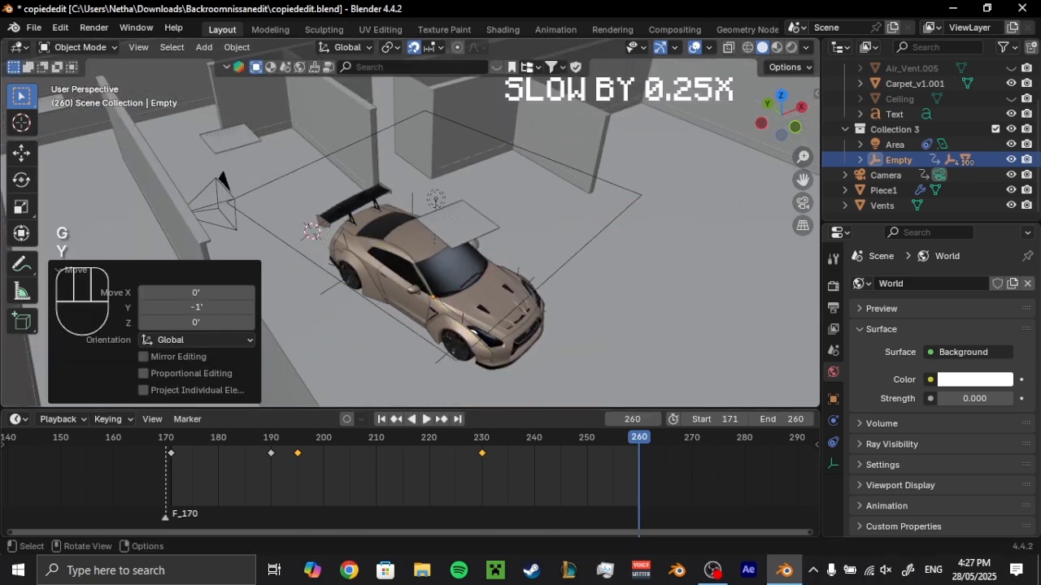
pyautogui.press('z')
pyautogui.click(647, 326)
pyautogui.press('k')
pyautogui.click(647, 327)
pyautogui.moveTo(520, 441); pyautogui.dragTo(389, 444)
pyautogui.press('space')
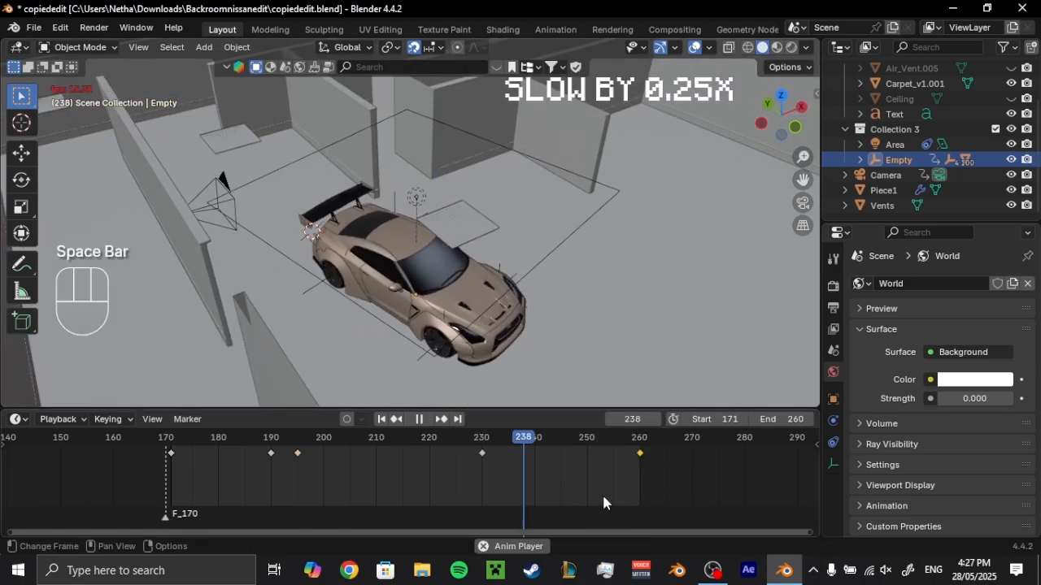
pyautogui.press('space')
# - Select the camera, fly it at frame 189 to reframe the car's side and rear wheel, and insert a keyframe
pyautogui.moveTo(536, 444); pyautogui.dragTo(561, 443)
pyautogui.click(225, 186)
pyautogui.press('KP_0')
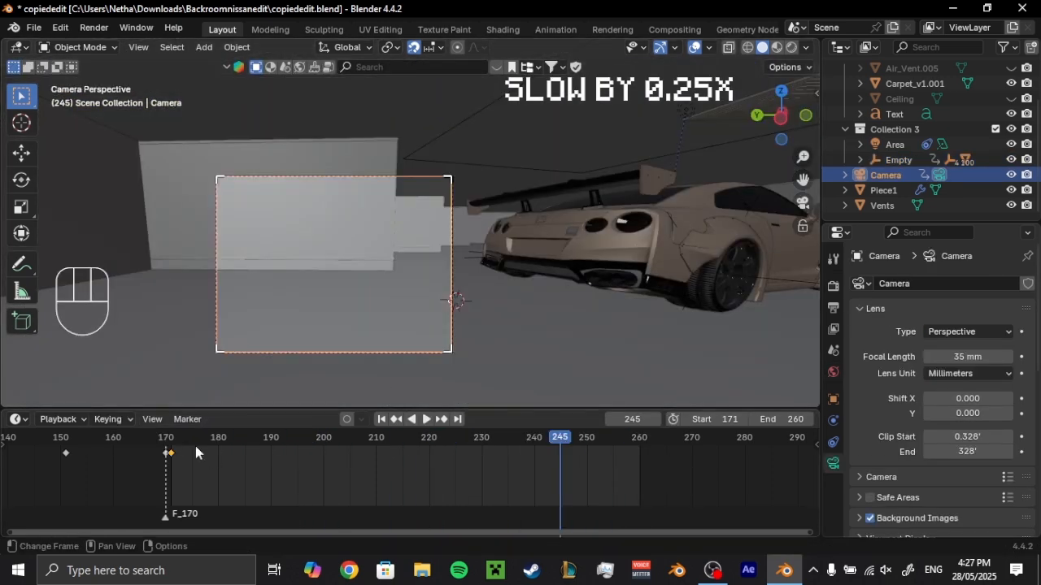
pyautogui.moveTo(170, 439); pyautogui.dragTo(267, 434)
pyautogui.hotkey('shift', '`')
pyautogui.click(367, 260)
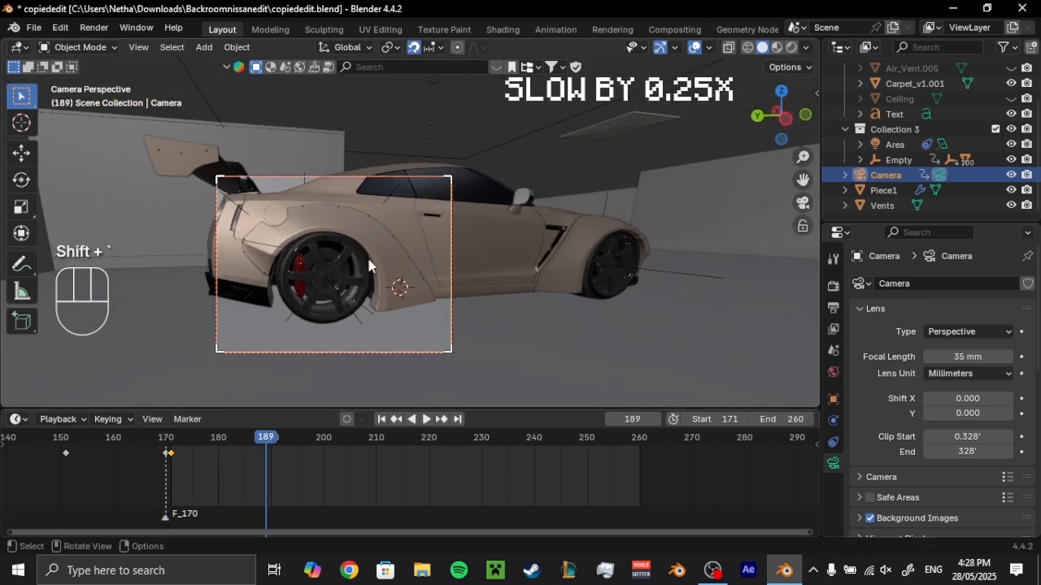
pyautogui.press('k')
pyautogui.click(367, 260)
# - Change the interpolation of the camera's keyframes at frames 171 and 189 and play back the move
pyautogui.click(170, 439)
pyautogui.press('space')
pyautogui.press('space')
pyautogui.moveTo(295, 477); pyautogui.dragTo(169, 440)
pyautogui.press('t')
pyautogui.click(187, 445)
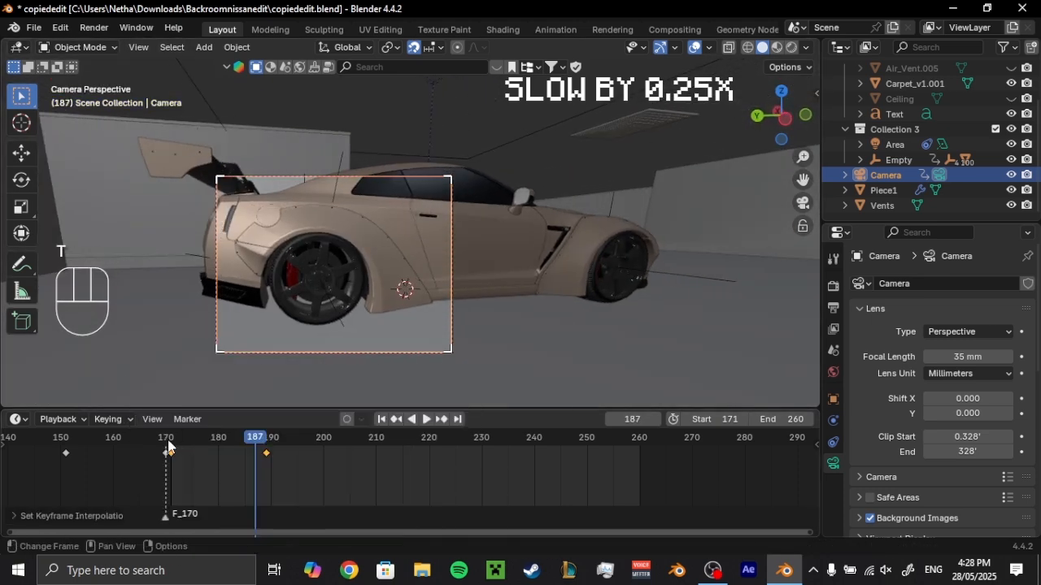
pyautogui.click(170, 440)
pyautogui.press('space')
pyautogui.press('space')
# - At frame 216, turn the camera to frame the rear of the car and insert a keyframe
pyautogui.moveTo(342, 439); pyautogui.dragTo(407, 439)
pyautogui.hotkey('shift', '`')
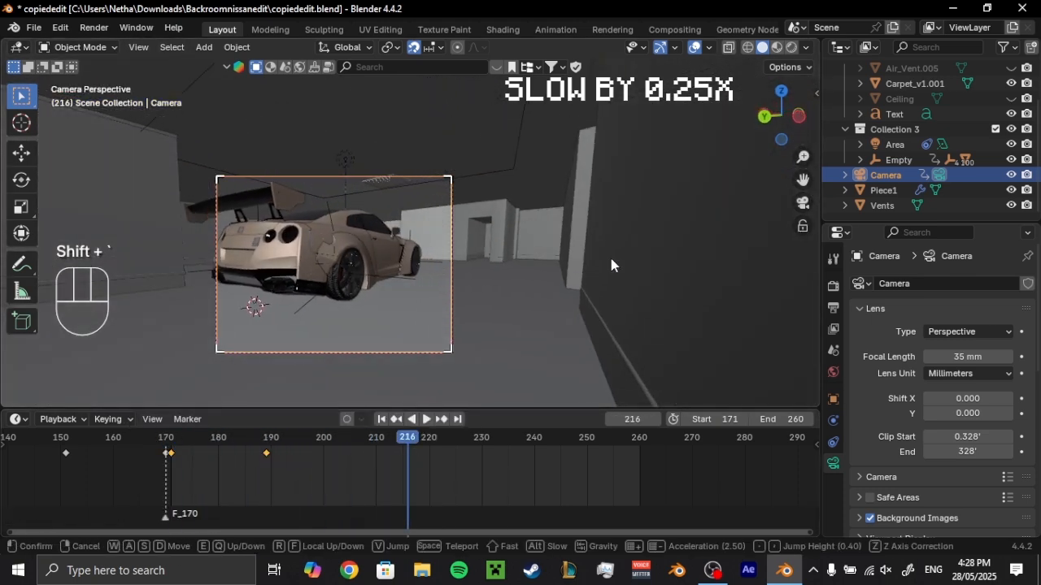
pyautogui.click(399, 352)
pyautogui.press('k')
pyautogui.click(504, 307)
# - Play back the camera move and go to frame 240
pyautogui.press('space')
pyautogui.press('space')
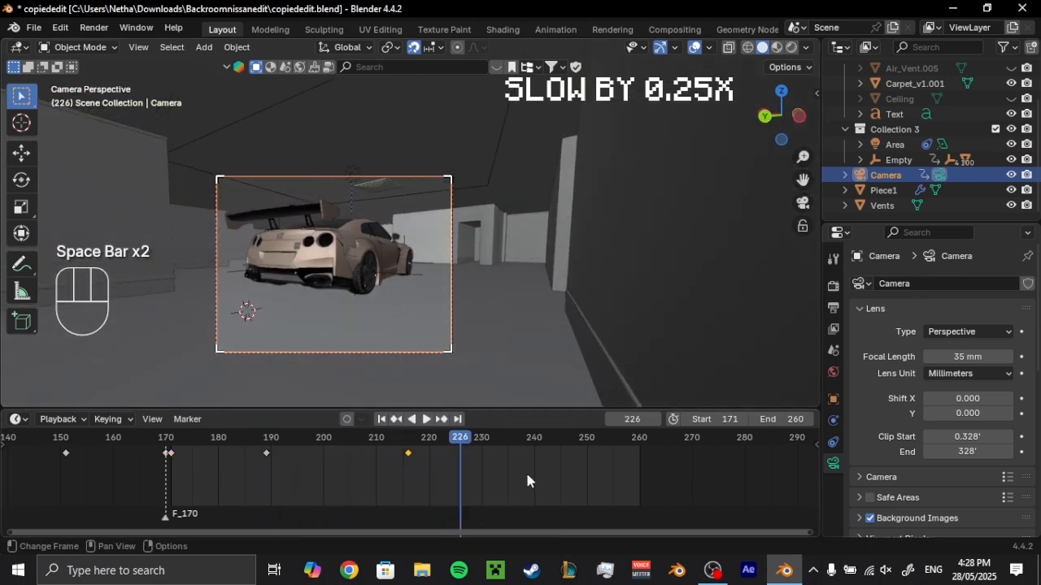
pyautogui.click(526, 470)
pyautogui.moveTo(535, 446)
pyautogui.mouseDown()
pyautogui.moveTo(567, 443)
pyautogui.moveTo(534, 440)
pyautogui.mouseUp()
pyautogui.hotkey('shift', '`')
pyautogui.press('w')
pyautogui.press('d')
pyautogui.press('d')
pyautogui.press('w')
pyautogui.rightClick(470, 324)
# - At frame 240, fly the camera forward and to the right behind the car and insert a Location & Rotation keyframe
pyautogui.hotkey('shift', '`')
pyautogui.press('w')
pyautogui.press('w')
pyautogui.press('d')
pyautogui.press('d')
pyautogui.press('d')
pyautogui.press('w')
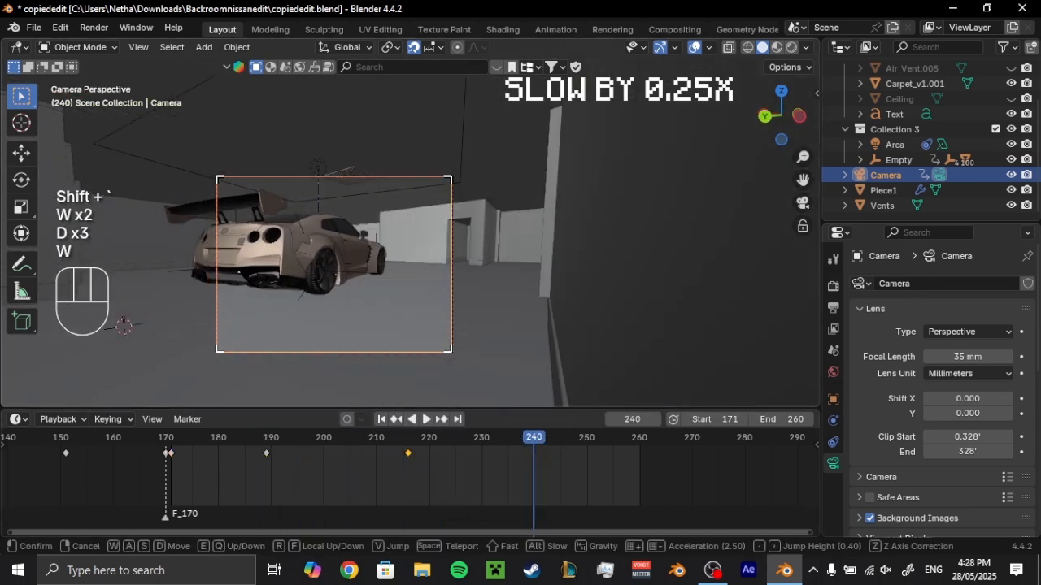
pyautogui.press('d')
pyautogui.press('w')
pyautogui.press('w')
pyautogui.press('d')
pyautogui.click(378, 323)
pyautogui.press('k')
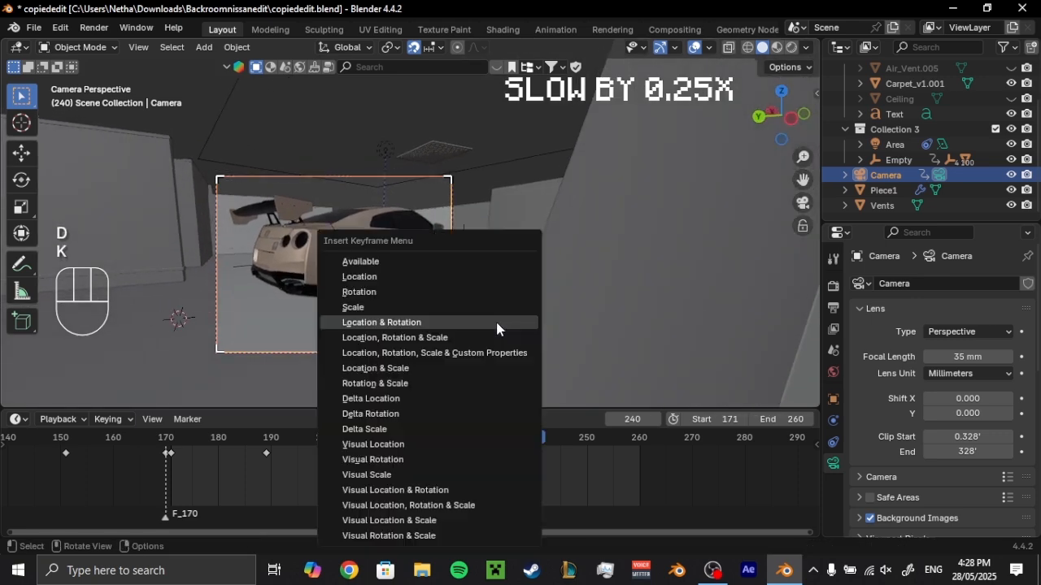
pyautogui.click(379, 322)
# - Shift the camera's keyframe at frame 240 to frame 260 and play back the camera move
pyautogui.press('space')
pyautogui.press('space')
pyautogui.press('g')
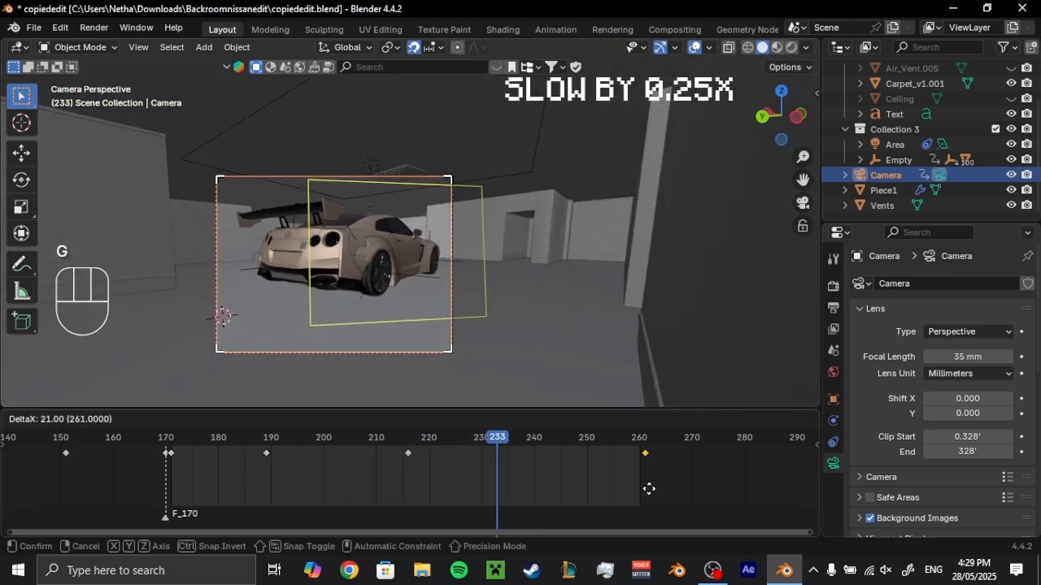
pyautogui.click(643, 486)
pyautogui.moveTo(375, 441); pyautogui.dragTo(336, 444)
pyautogui.press('space')
pyautogui.press('space')
pyautogui.click(236, 440)
pyautogui.press('space')
pyautogui.press('space')
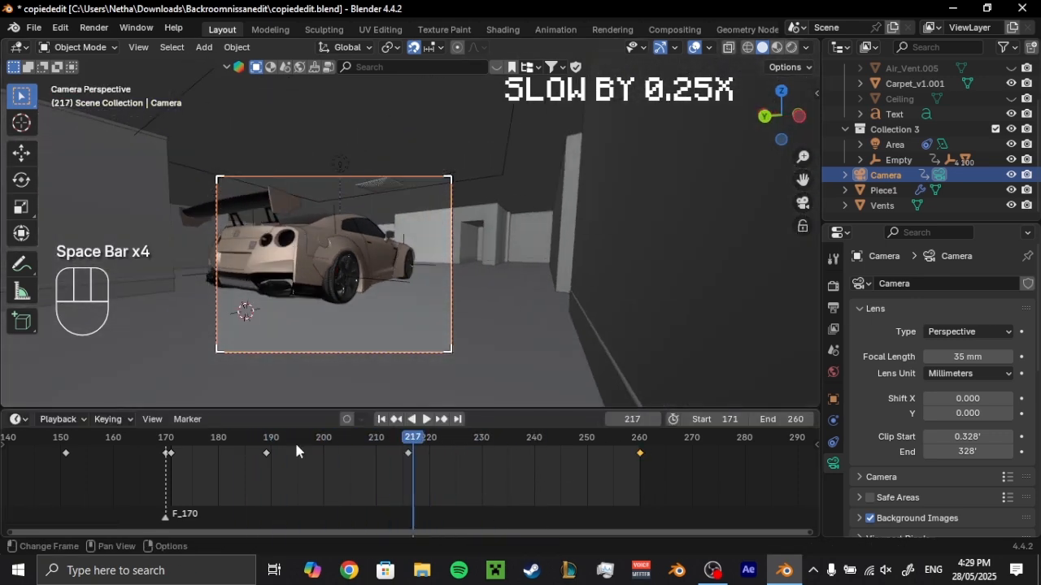
# - Duplicate the camera's frame 216 keyframe to frame 235, reframe the car there, insert a keyframe and play back
pyautogui.click(215, 440)
pyautogui.press('space')
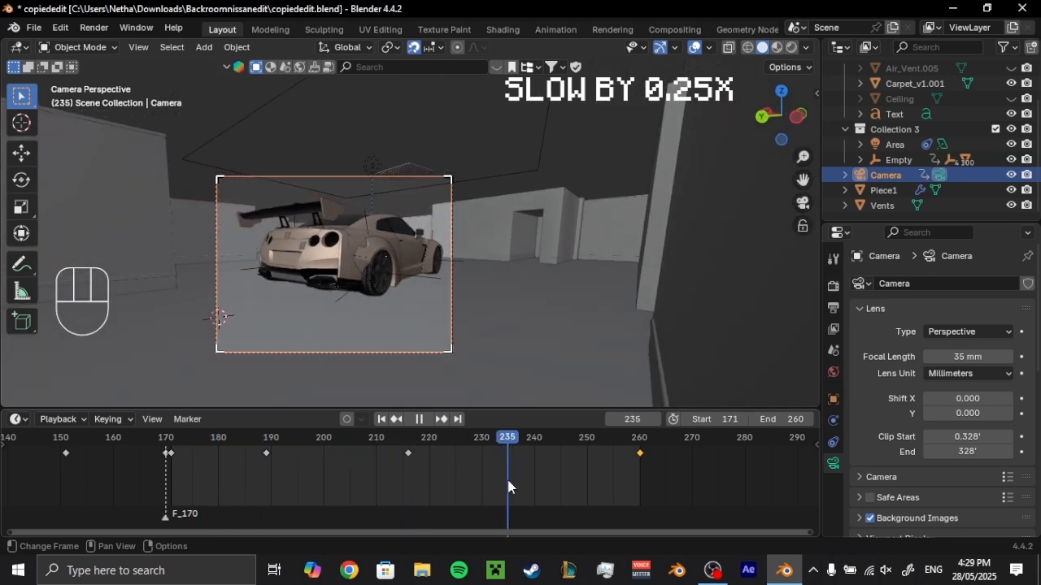
pyautogui.hotkey('shift', 'd')
pyautogui.click(487, 334)
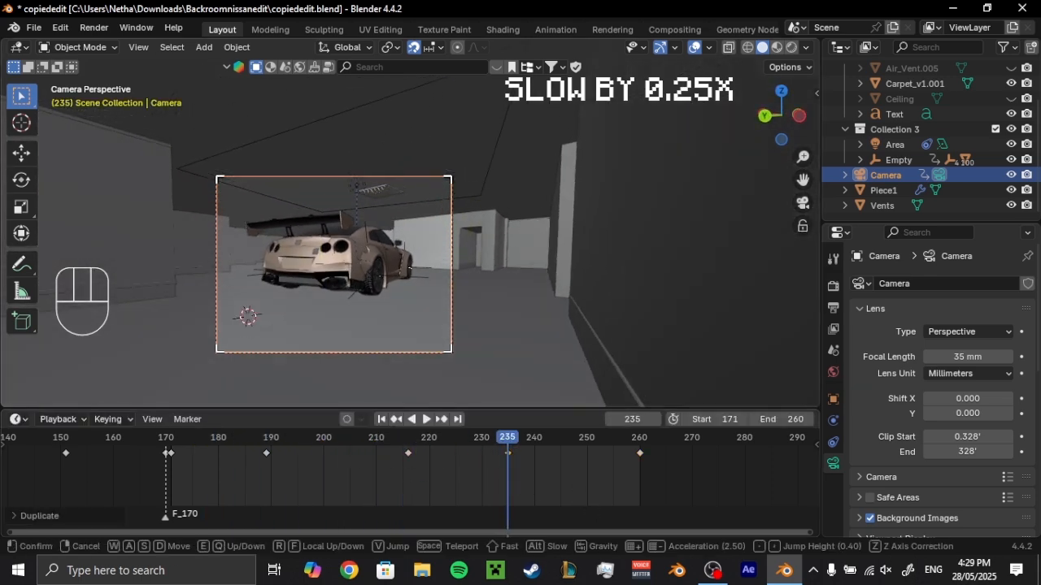
pyautogui.press('space')
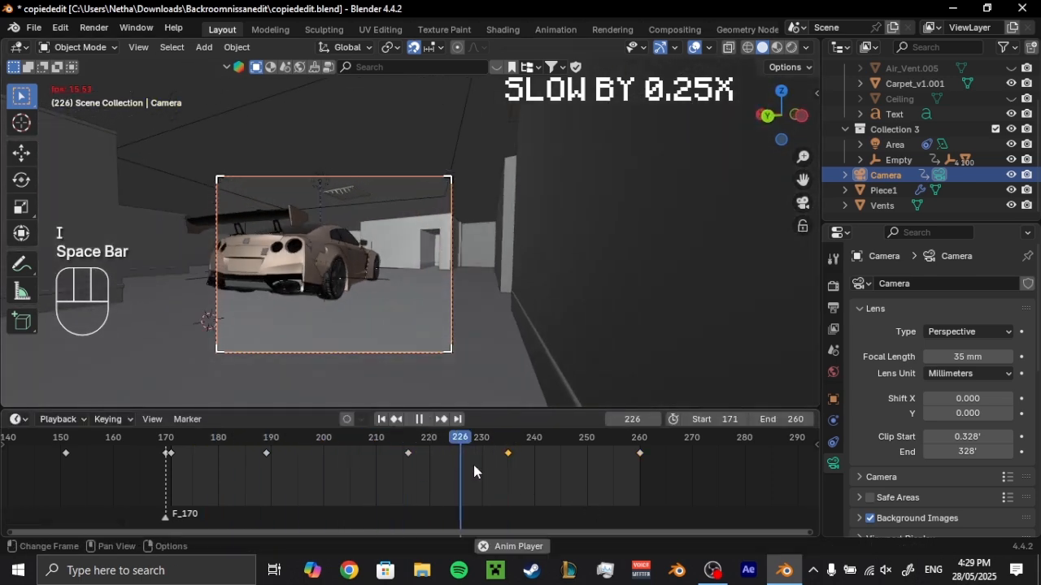
# - Undo the last camera change, fly the camera forward and to the right at frame 235, insert a keyframe and play back
pyautogui.press('space')
pyautogui.hotkey('ctrl', 'z')
pyautogui.hotkey('shift', '`')
pyautogui.press('w')
pyautogui.press('w')
pyautogui.press('w')
pyautogui.press('d')
pyautogui.press('d')
pyautogui.press('d')
pyautogui.press('s')
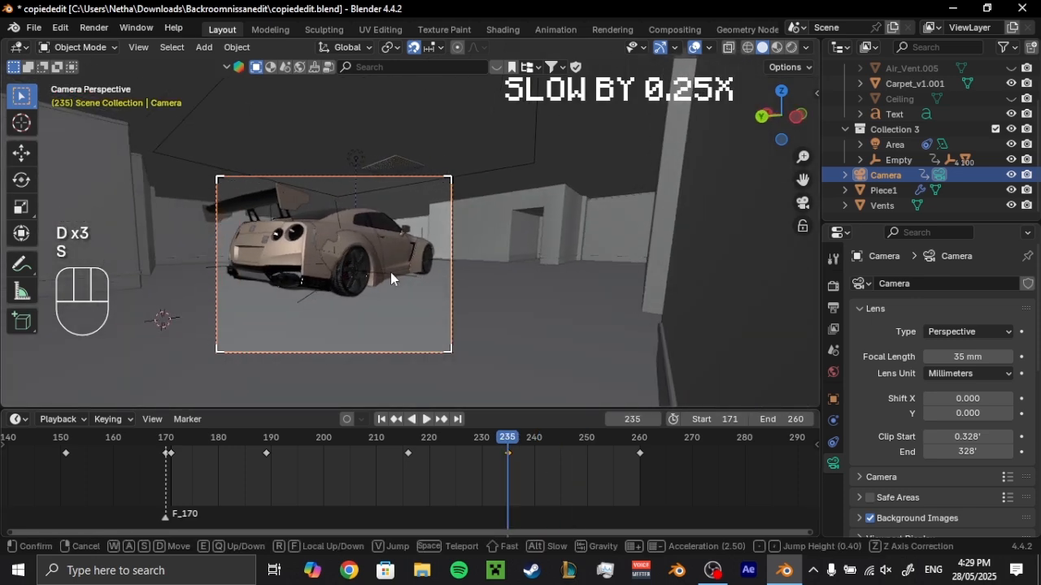
pyautogui.press('i')
pyautogui.press('space')
pyautogui.press('space')
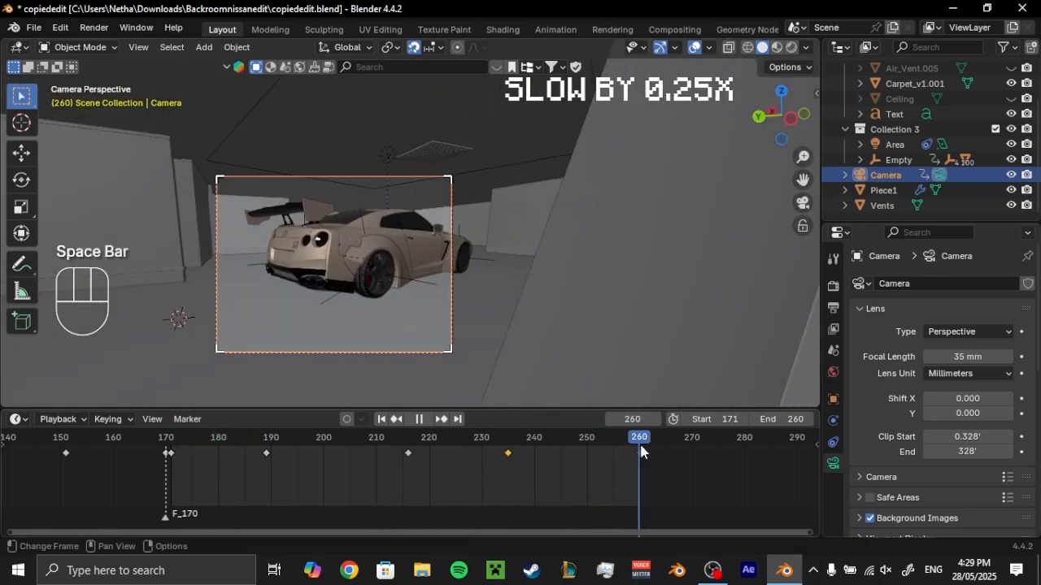
# - Select the RightFront wheel empty and insert a Location & Rotation keyframe for it at frame 171
pyautogui.click(469, 332)
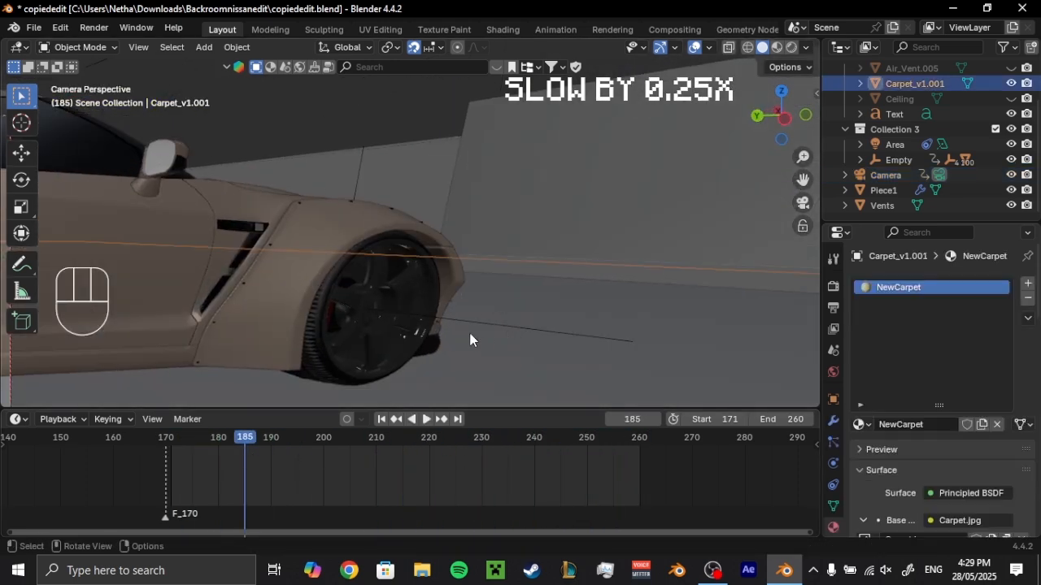
pyautogui.click(465, 326)
pyautogui.keyDown('shift'); pyautogui.moveTo(466, 328); pyautogui.dragTo(495, 288, button='middle'); pyautogui.keyUp('shift')
pyautogui.press('space')
pyautogui.click(186, 438)
pyautogui.press('space')
pyautogui.scroll(-3, 345, 319)
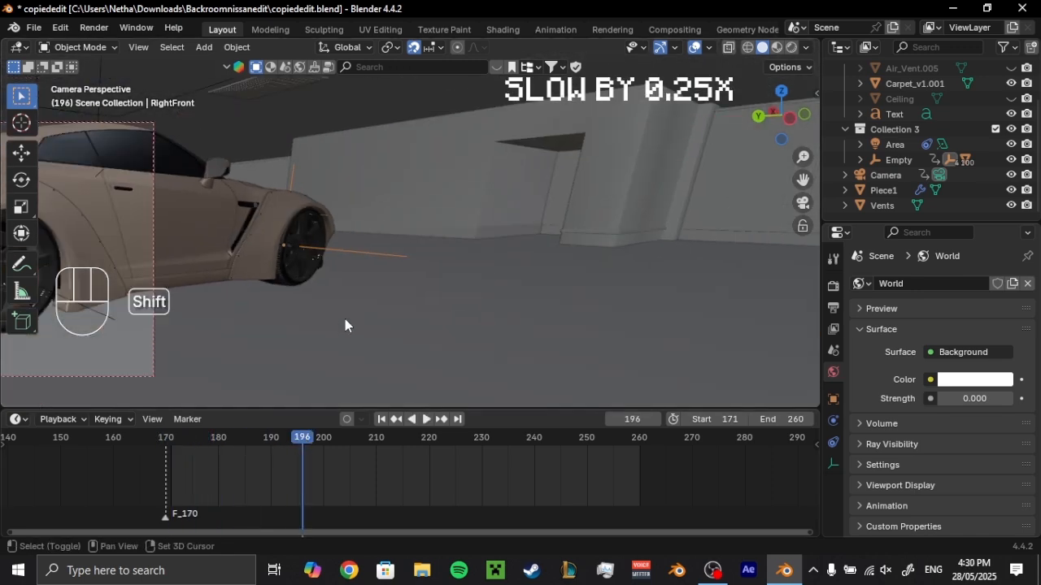
pyautogui.press('space')
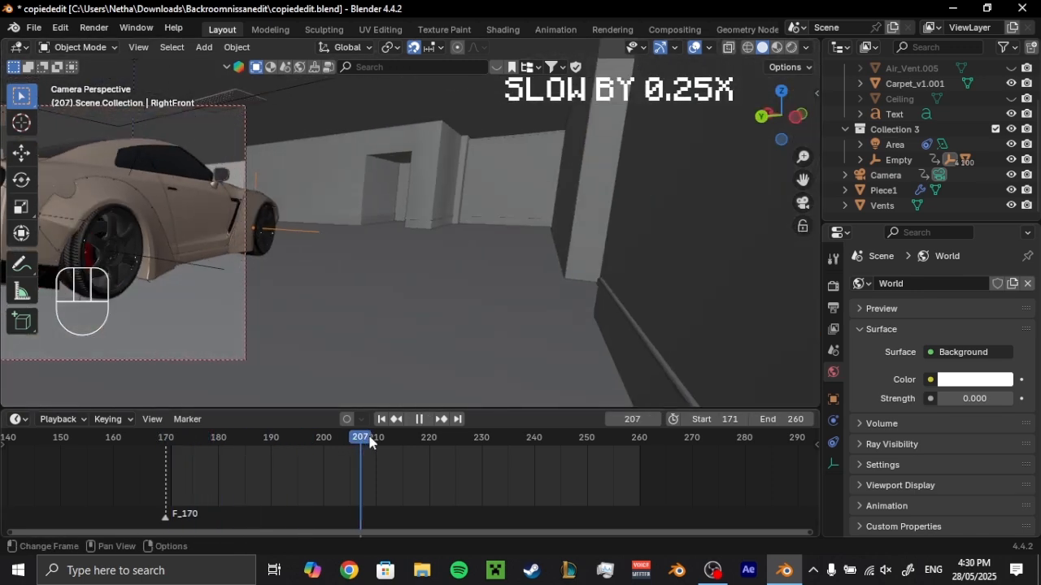
pyautogui.moveTo(358, 439); pyautogui.dragTo(171, 448)
pyautogui.press('i')
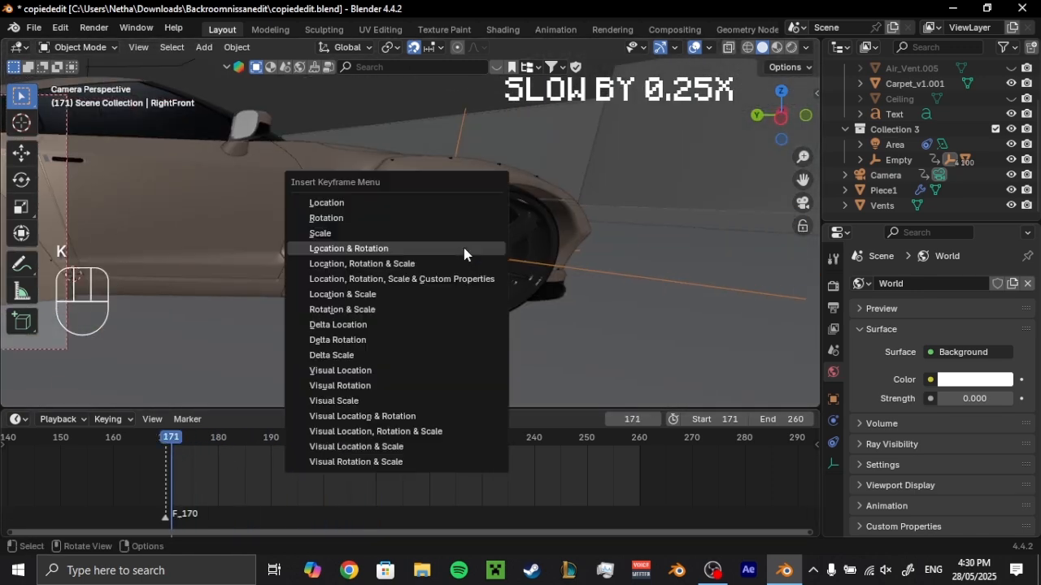
pyautogui.click(464, 248)
# - At frame 260, try rotating the RightFront empty 90° about its local X axis and insert a keyframe
pyautogui.hotkey('shift', 'Right')
pyautogui.keyDown('shift'); pyautogui.moveTo(374, 271); pyautogui.dragTo(479, 231, button='middle'); pyautogui.keyUp('shift')
pyautogui.scroll(2, 478, 231)
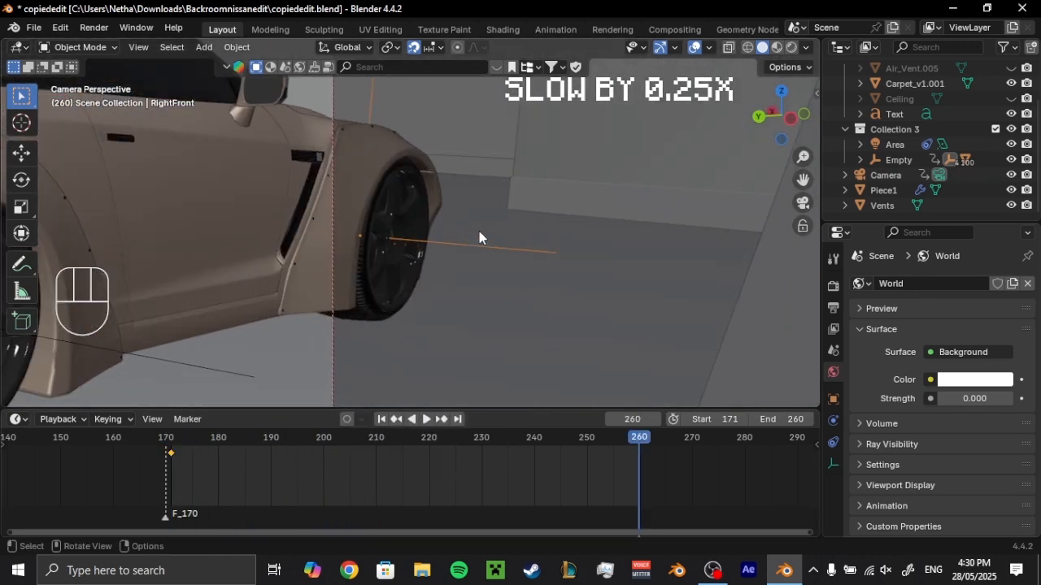
pyautogui.press('r')
pyautogui.press('x')
pyautogui.press('x')
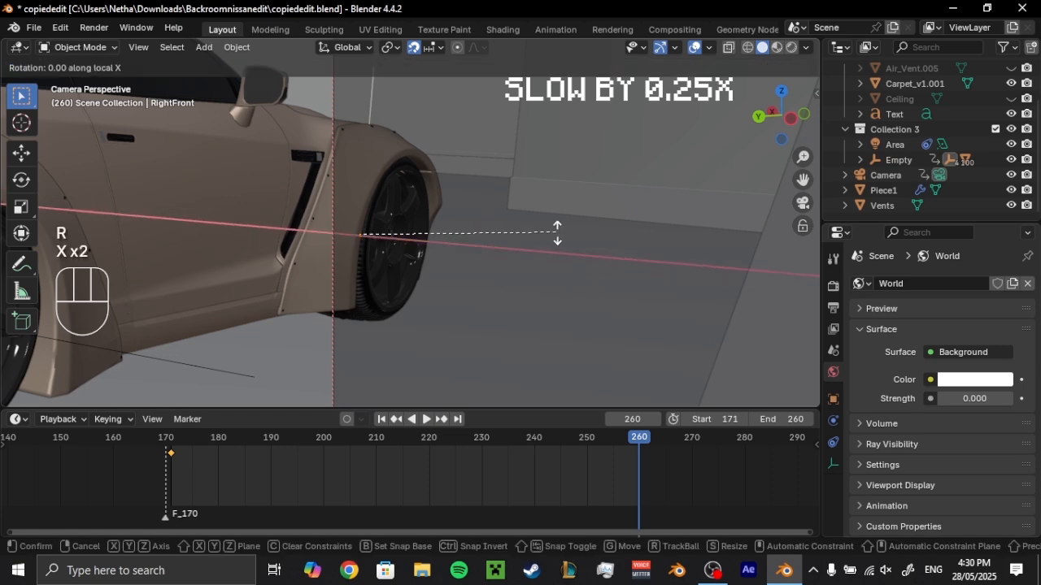
pyautogui.write('90')
pyautogui.press('Return')
pyautogui.press('k')
pyautogui.click(556, 233)
# - Set the RightFront keyframes to Linear interpolation and play back the wheel spin
pyautogui.press('t')
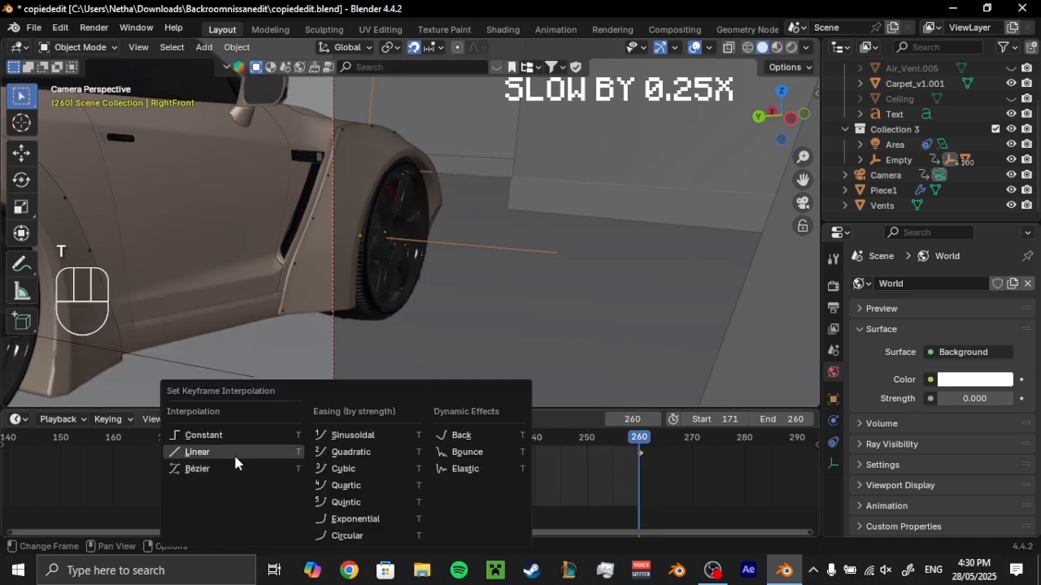
pyautogui.click(233, 455)
pyautogui.press('space')
pyautogui.press('space')
pyautogui.press('space')
pyautogui.press('space')
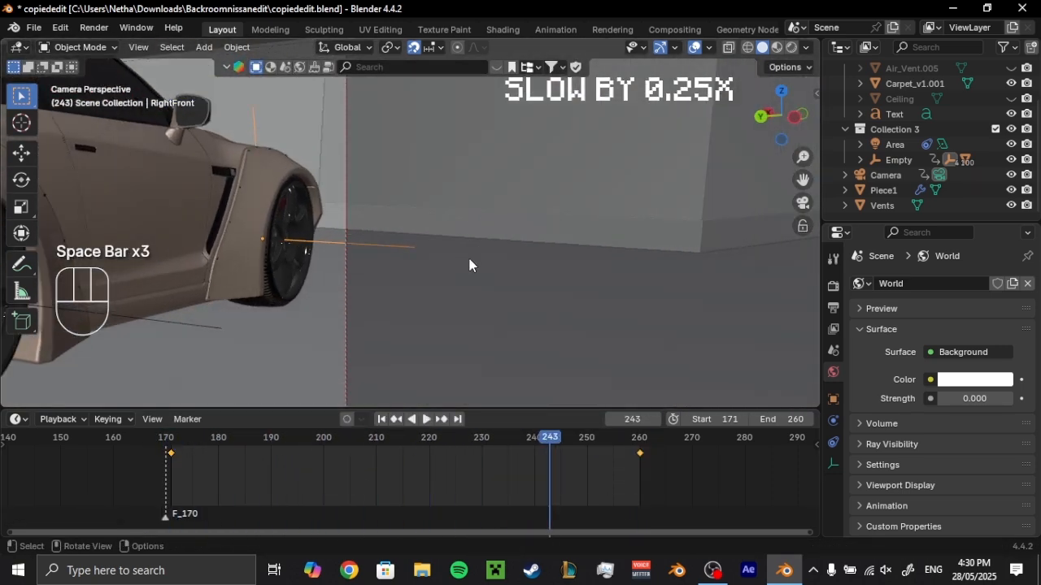
# - Replace the RightFront keyframe at frame 260 with a new local X rotation, set the keyframe interpolation and play back
pyautogui.click(640, 440)
pyautogui.click(650, 453)
pyautogui.press('r')
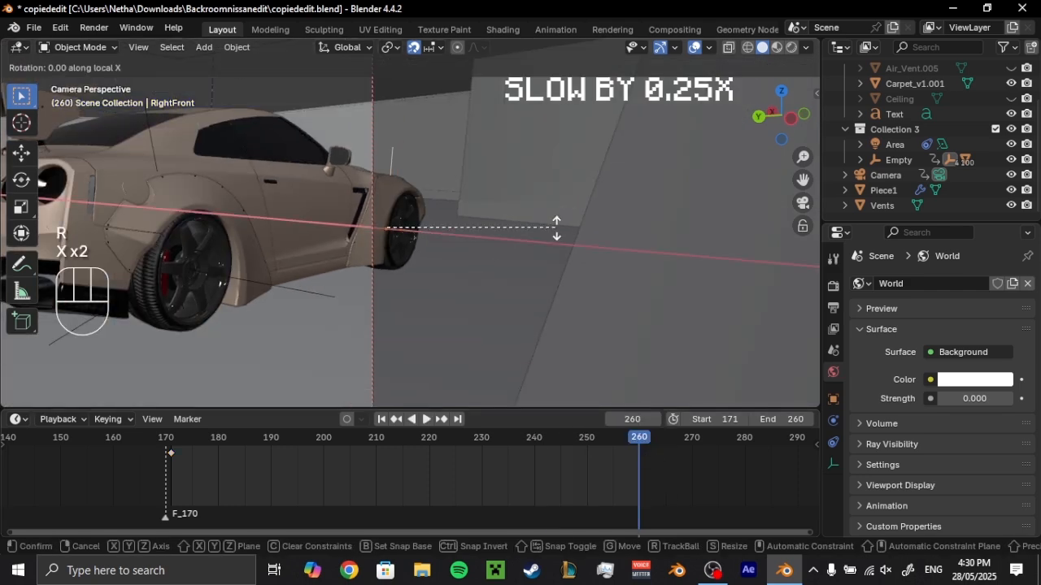
pyautogui.press('Return')
pyautogui.press('k')
pyautogui.click(557, 231)
pyautogui.press('t')
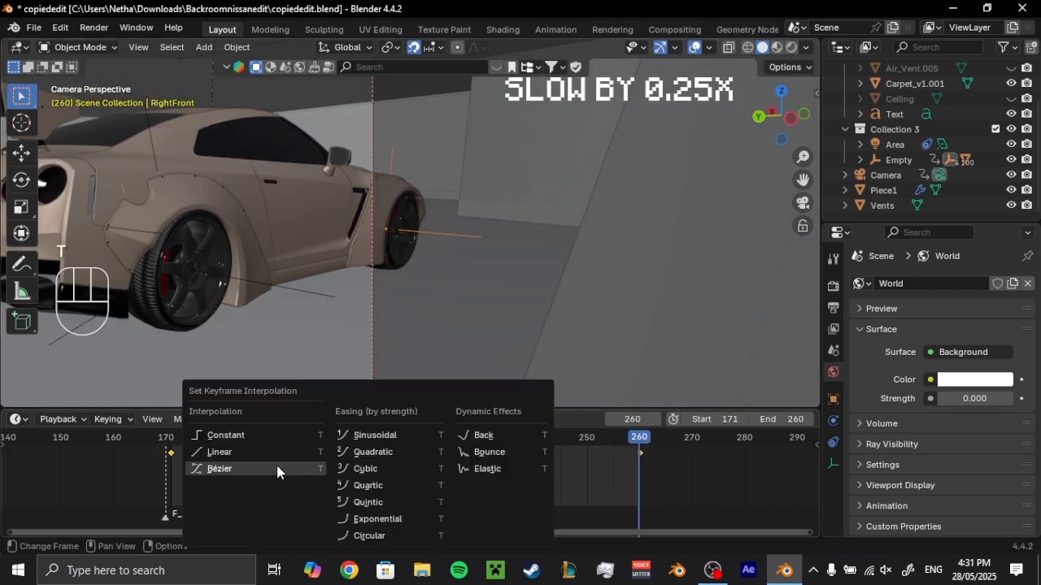
pyautogui.click(372, 468)
pyautogui.press('space')
pyautogui.press('space')
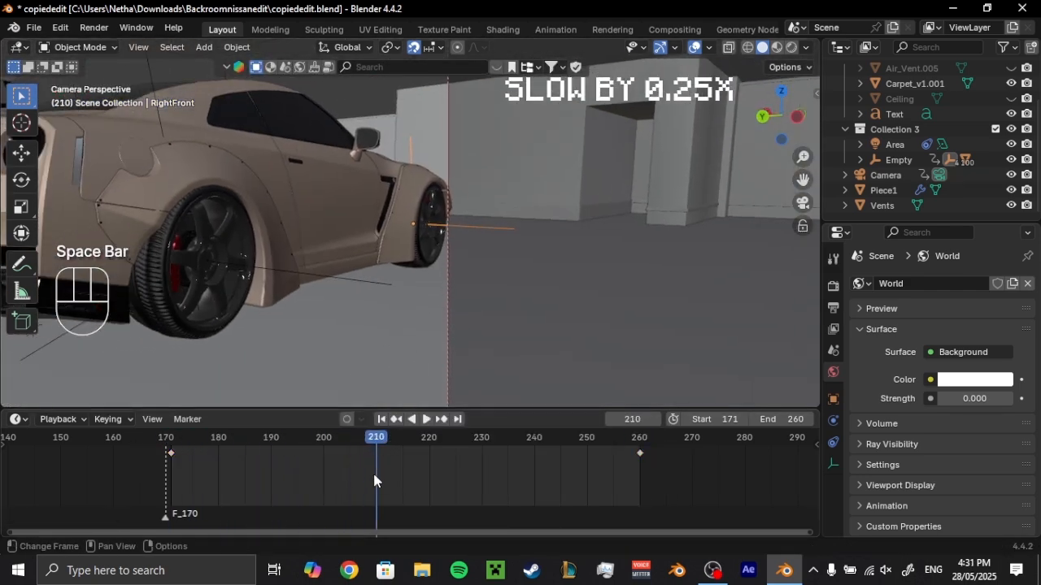
# - Keyframe the RightFront empty at frame 210, turn it -19.7° about global Z at frame 215 and keyframe that rotation
pyautogui.press('k')
pyautogui.click(472, 302)
pyautogui.moveTo(379, 443); pyautogui.dragTo(402, 443)
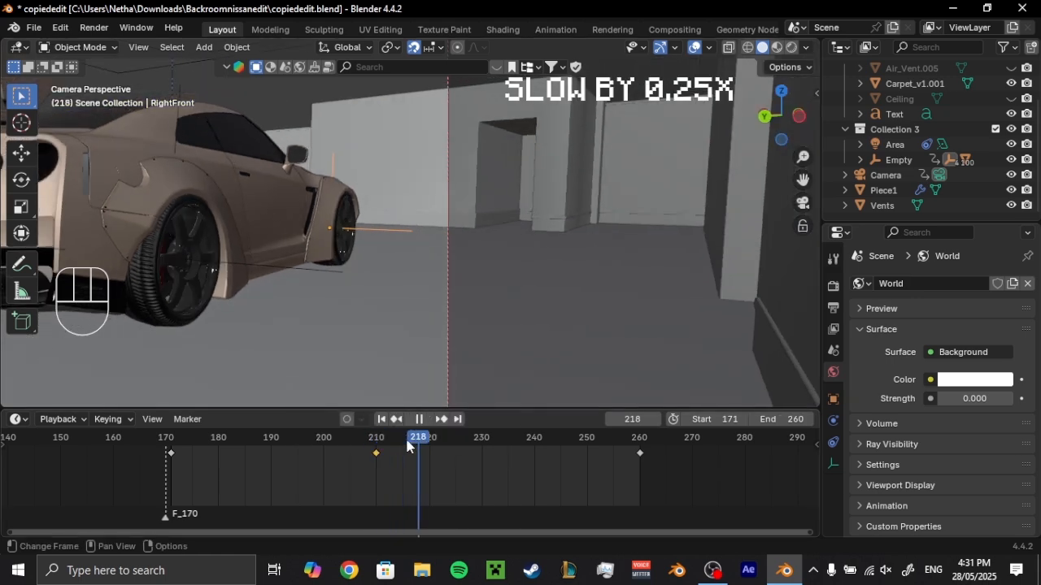
pyautogui.press('r')
pyautogui.press('z')
pyautogui.click(477, 297)
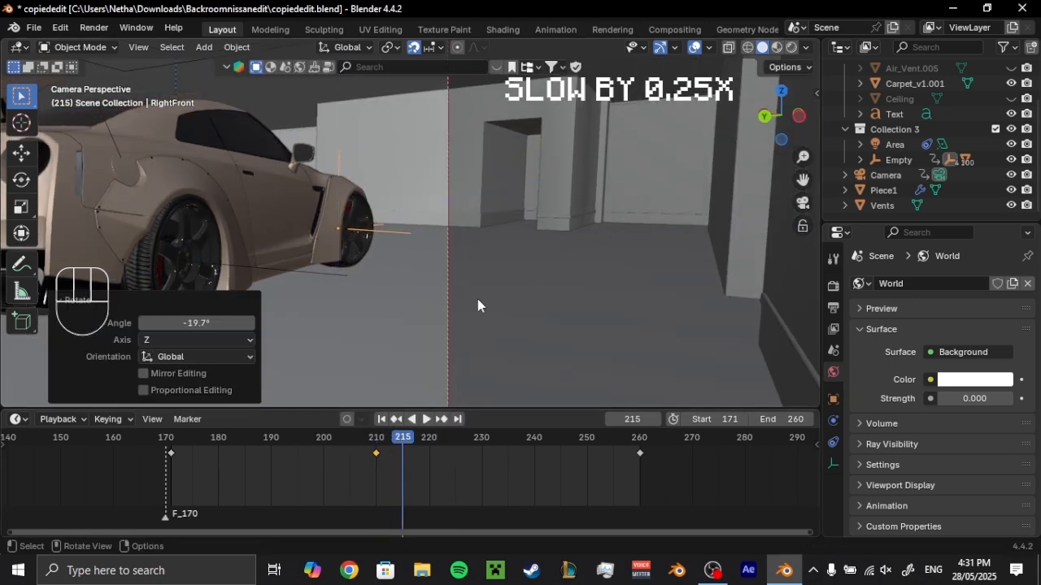
pyautogui.press('k')
pyautogui.click(477, 298)
pyautogui.press('space')
pyautogui.press('space')
# - Move the RightFront keyframe from frame 215 to frame 225 and play back
pyautogui.moveTo(401, 467); pyautogui.dragTo(413, 472)
pyautogui.click(488, 486)
pyautogui.press('space')
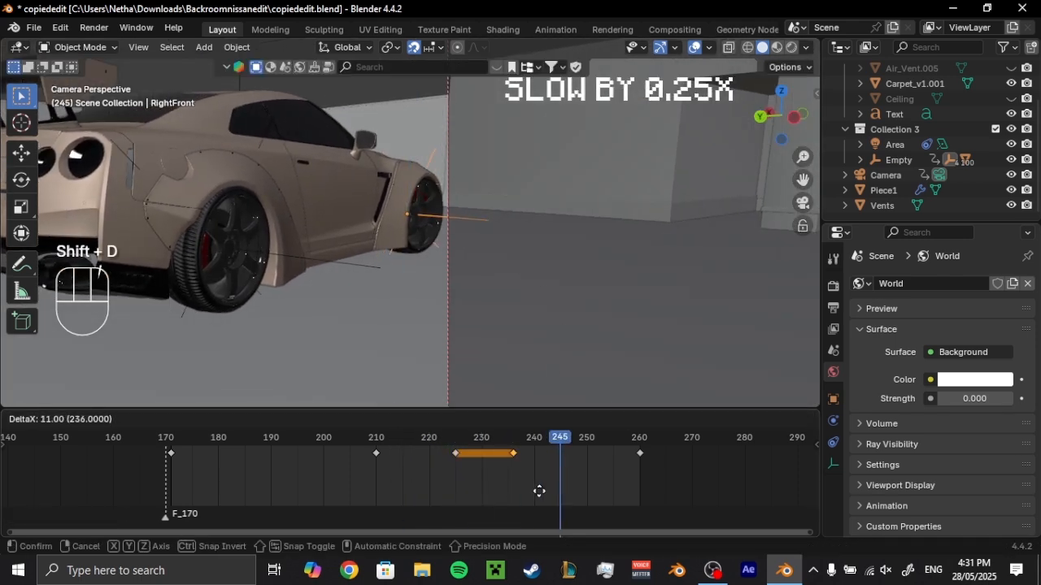
# - Try an additional RightFront rotation keyframe at frame 245, play it back and undo it
pyautogui.press('Return')
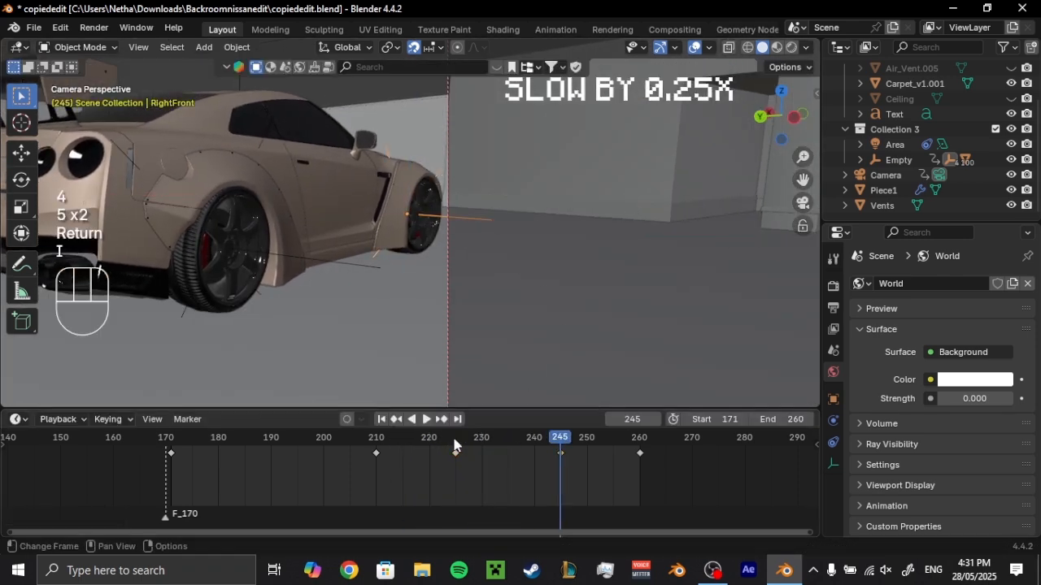
pyautogui.press('space')
pyautogui.press('space')
pyautogui.hotkey('ctrl', 'z')
pyautogui.hotkey('ctrl', 'z')
# - Try rotating the RightFront empty about 30.5° around its local X at frame 245 with a keyframe, play back and undo it
pyautogui.press('r')
pyautogui.press('x')
pyautogui.press('x')
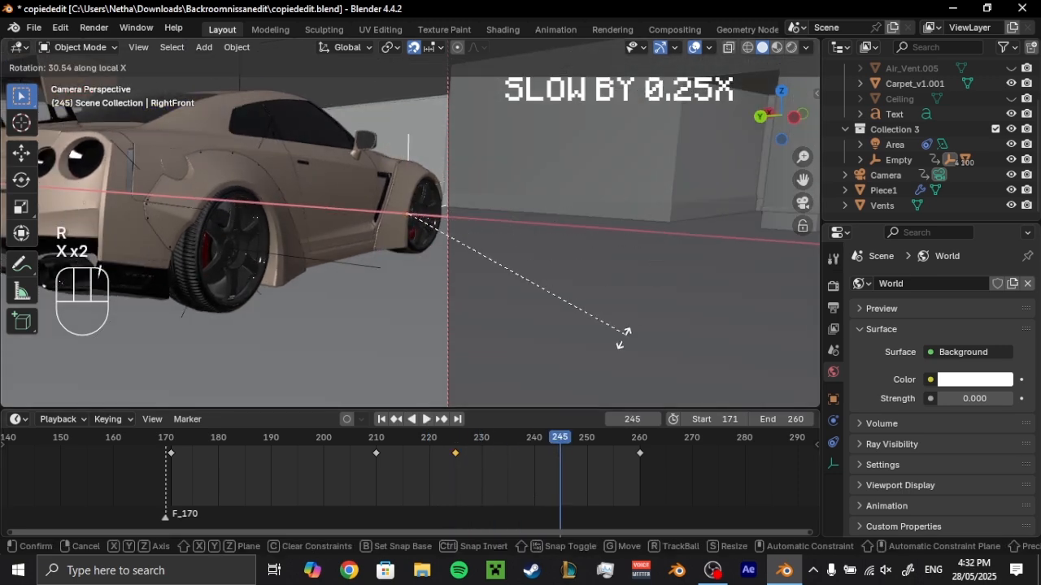
pyautogui.click(623, 335)
pyautogui.press('i')
pyautogui.moveTo(521, 439); pyautogui.dragTo(416, 463)
pyautogui.press('space')
pyautogui.press('space')
pyautogui.hotkey('ctrl', 'z')
pyautogui.hotkey('ctrl', 'z')
# - Save the file and play back the shot through the camera
pyautogui.press('space')
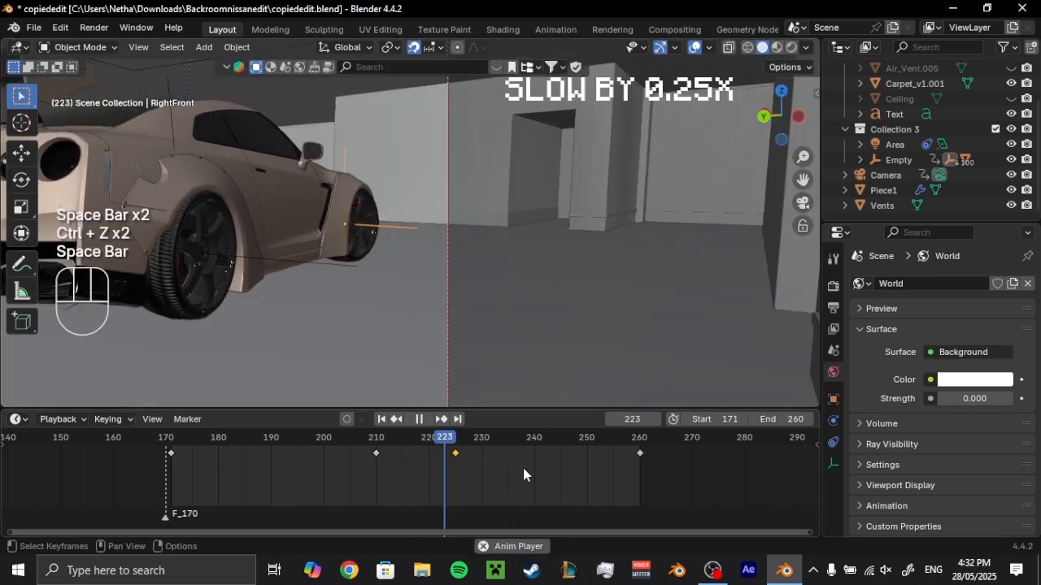
pyautogui.press('space')
pyautogui.hotkey('ctrl', 's')
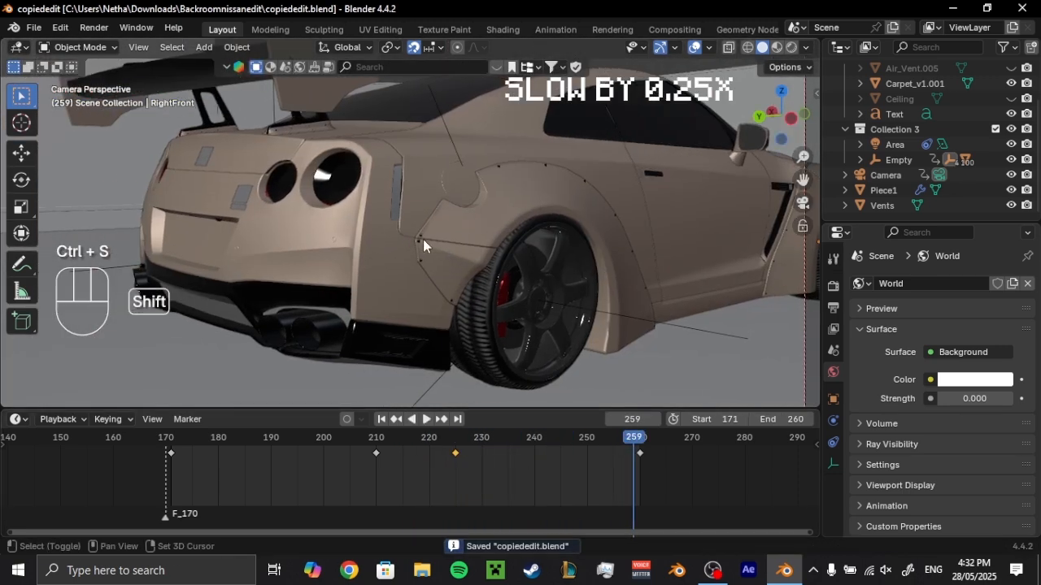
pyautogui.press('space')
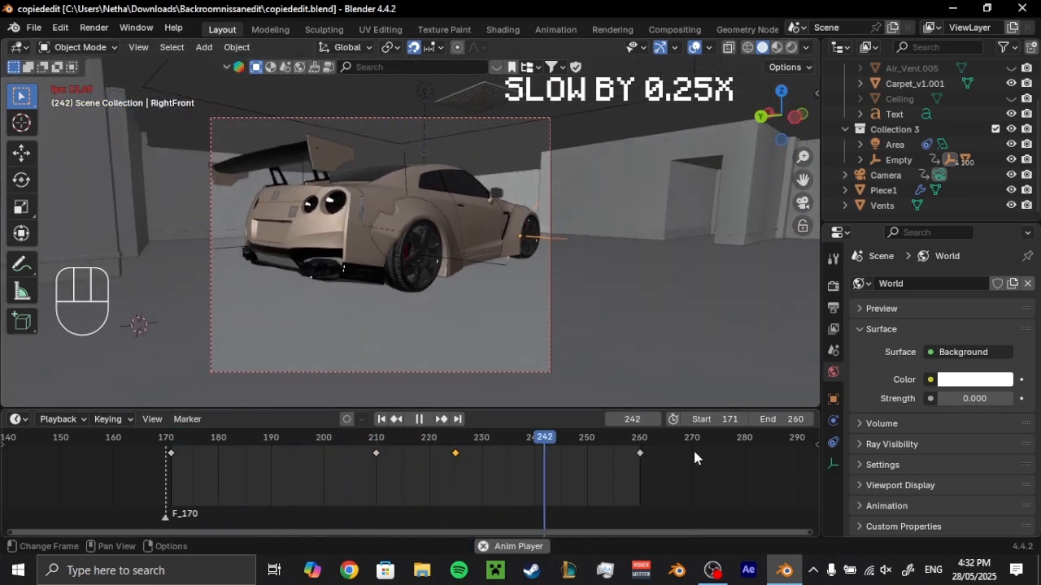
pyautogui.press('space')
# - Select the camera, add an Investigation shake to it with Camera Shakify and play back
pyautogui.click(939, 175)
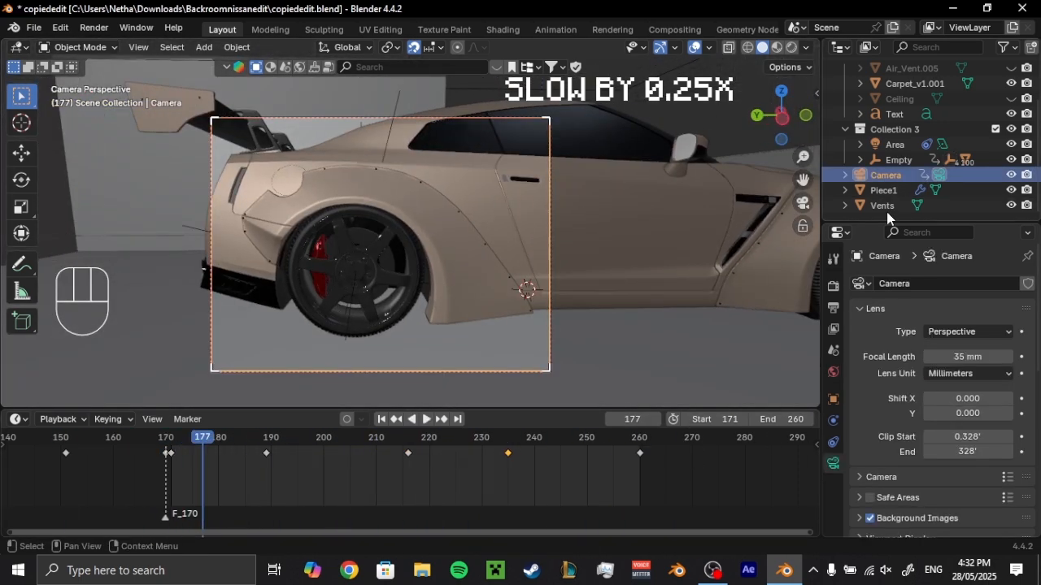
pyautogui.scroll(-10, 935, 366)
pyautogui.click(1021, 338)
pyautogui.press('space')
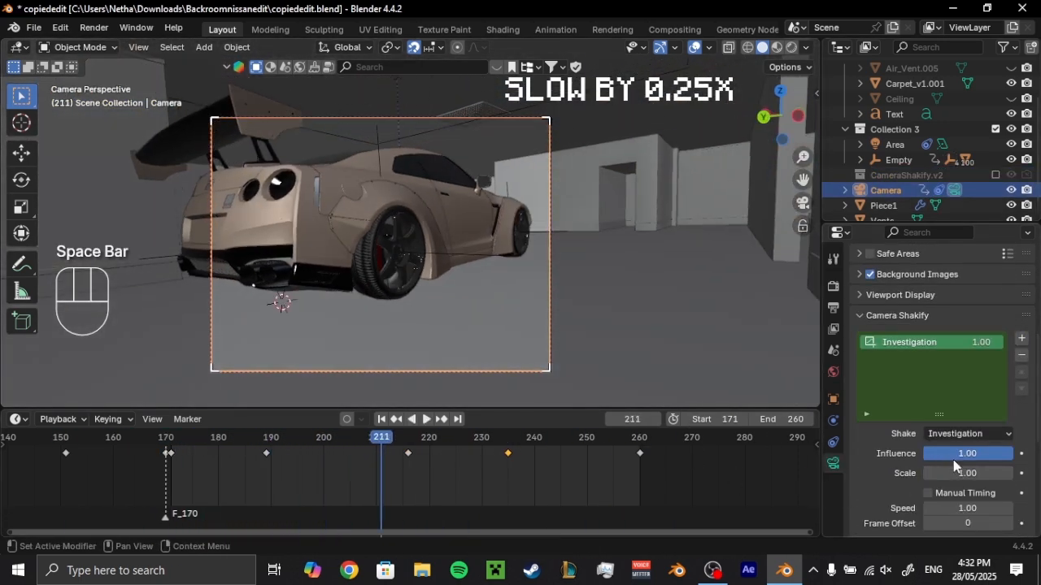
# - Change the camera's shake type to Walk to the Store and play back the result
pyautogui.click(955, 434)
pyautogui.click(921, 333)
pyautogui.press('space')
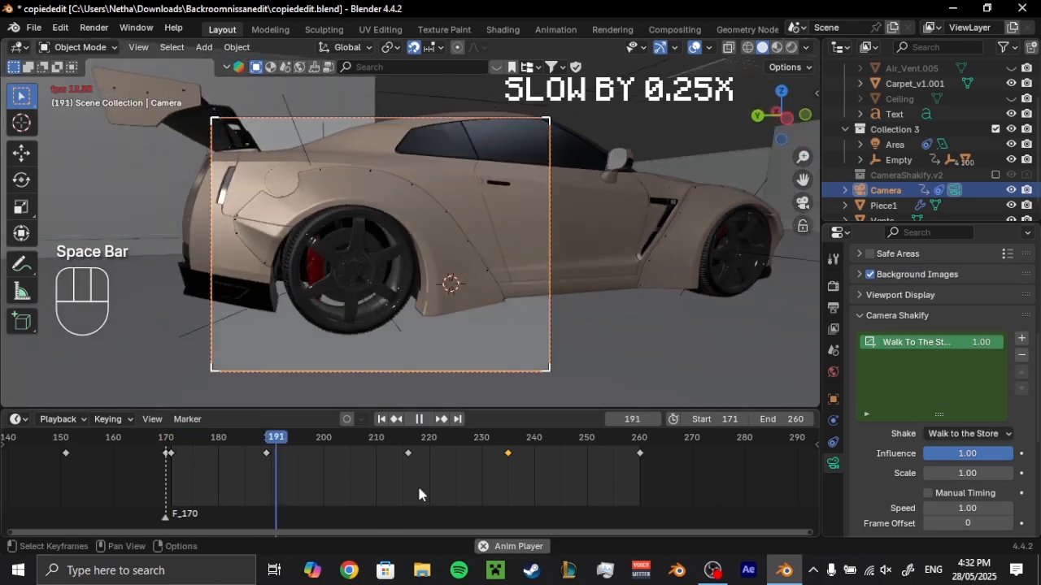
pyautogui.press('space')
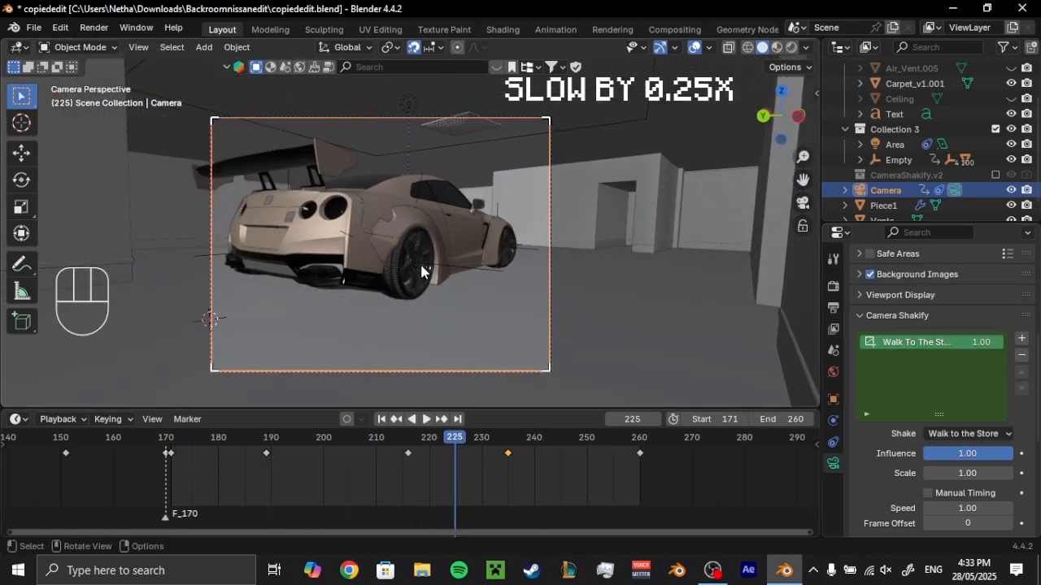
# - Adjust the camera's Z location in its transform values at frame 225, insert a keyframe and play back
pyautogui.rightClick(478, 285)
pyautogui.press('n')
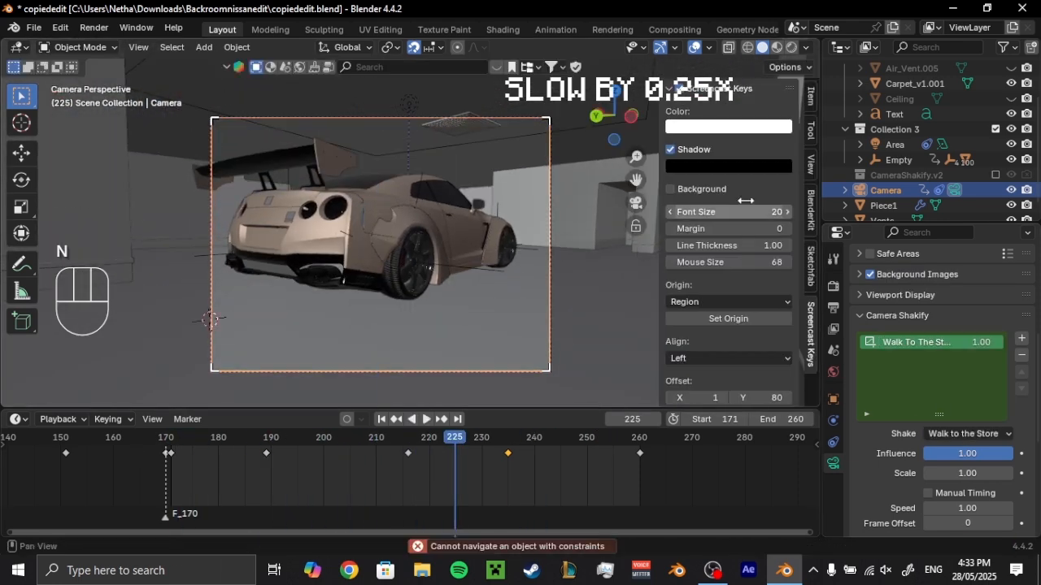
pyautogui.click(811, 96)
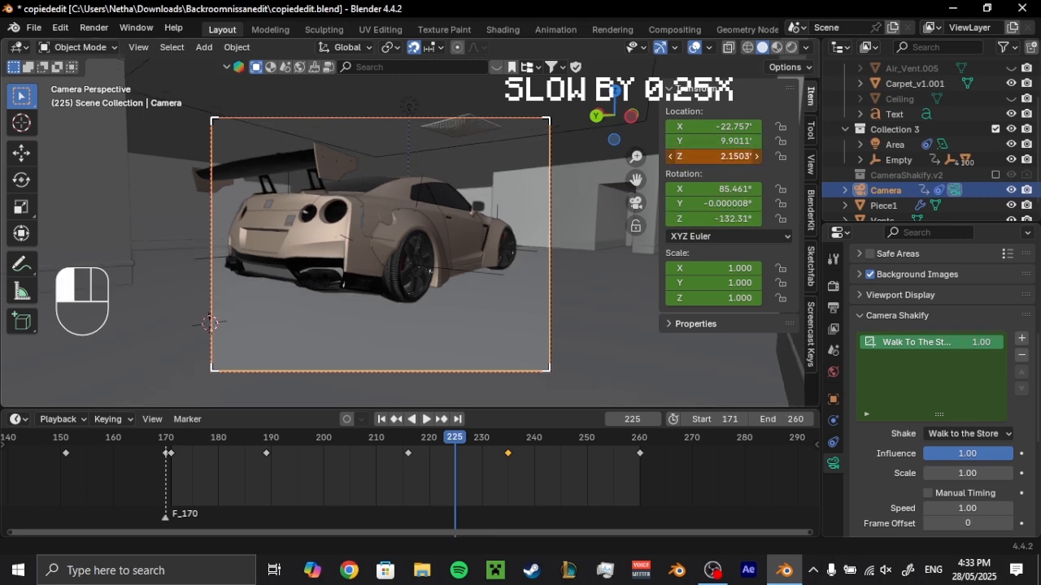
pyautogui.press('space')
pyautogui.press('space')
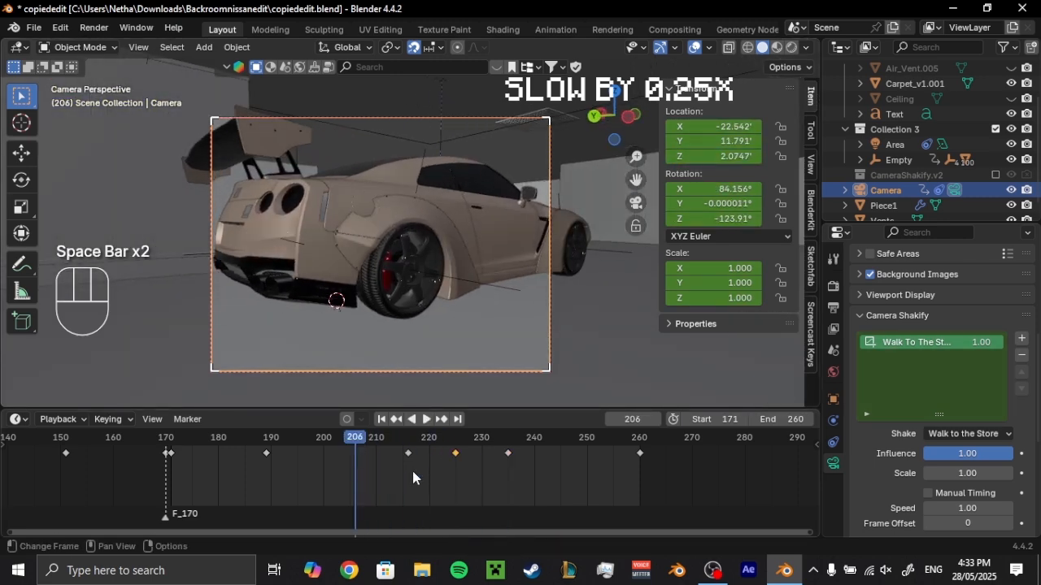
# - Undo the last camera changes, rework the camera's rotation at frame 225, insert a keyframe and play back
pyautogui.hotkey('ctrl', 'z')
pyautogui.hotkey('ctrl', 'z')
pyautogui.hotkey('ctrl', 'z')
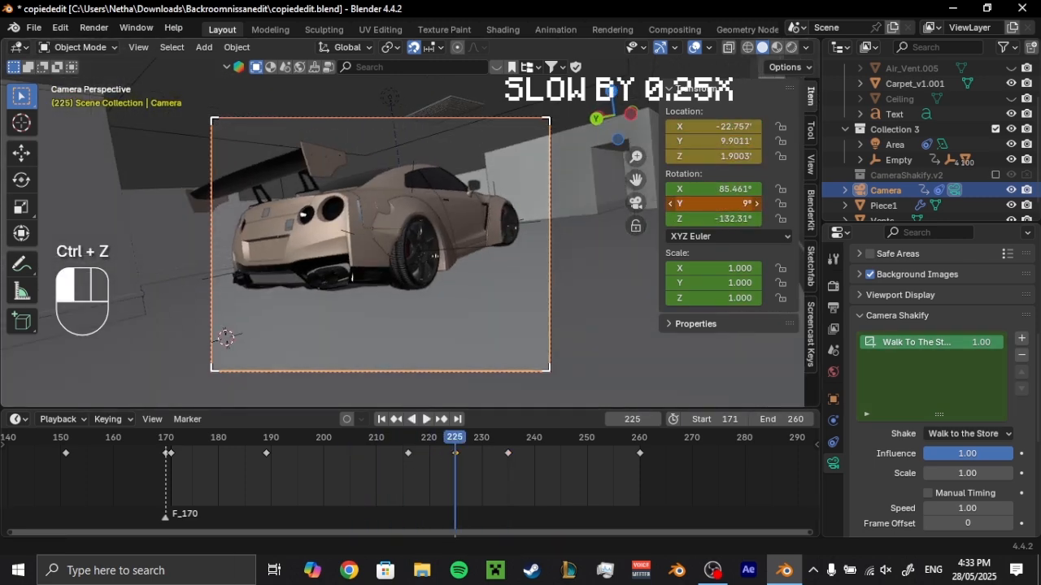
pyautogui.press('space')
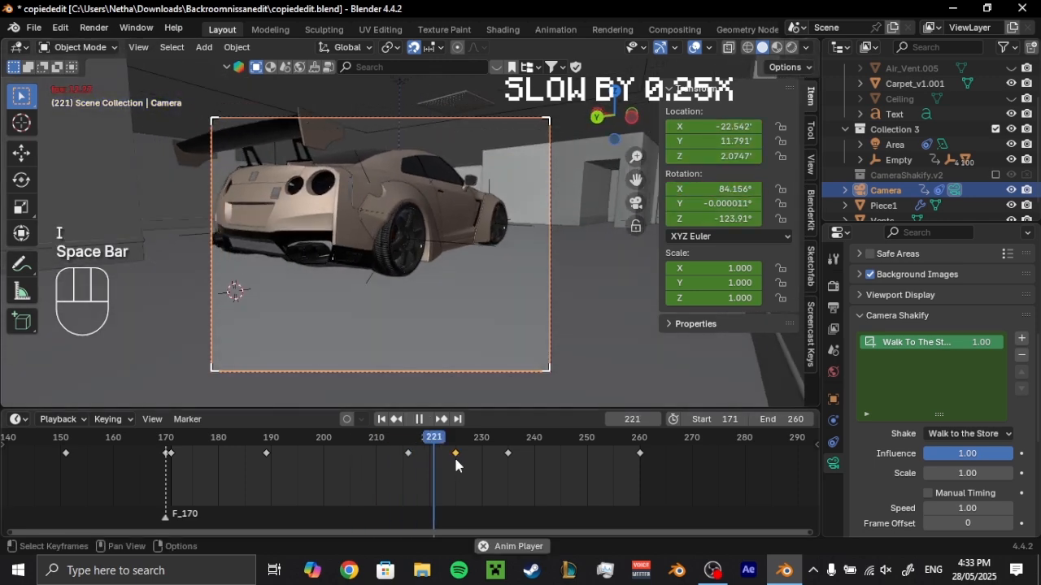
pyautogui.press('space')
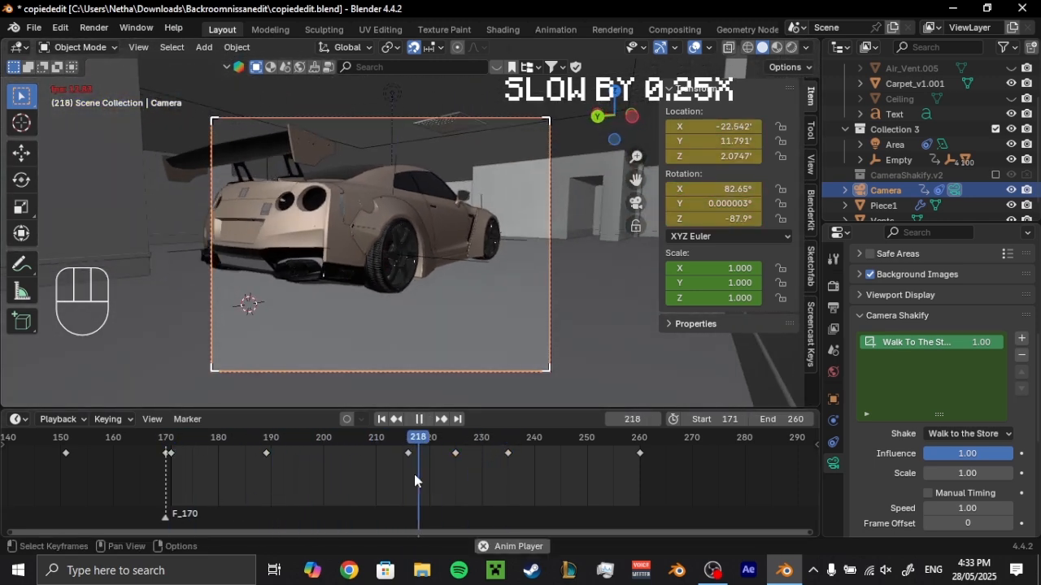
# - Try a different interpolation on the camera keyframes from frame 216 to 235 and play back
pyautogui.press('space')
pyautogui.moveTo(516, 473); pyautogui.dragTo(388, 447)
pyautogui.press('t')
pyautogui.click(450, 452)
pyautogui.press('space')
pyautogui.press('space')
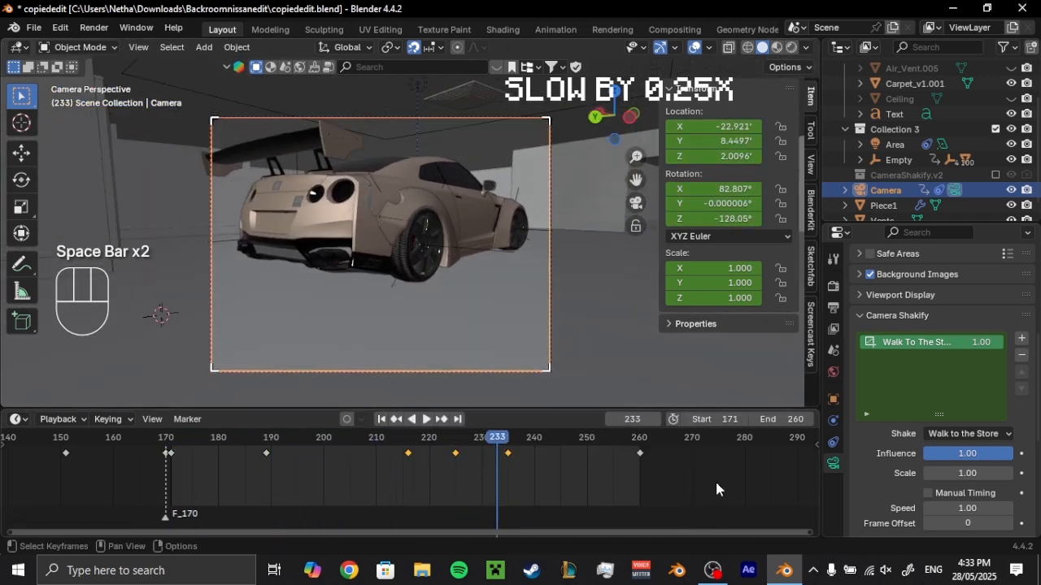
# - Try Quintic interpolation on the selected camera keyframes and play back
pyautogui.scroll(-8, 902, 469)
pyautogui.press('t')
pyautogui.click(432, 534)
pyautogui.press('space')
pyautogui.press('space')
# - Set the camera keyframes from frame 216 to 235 to Bézier interpolation, play back the shot and save the file
pyautogui.press('t')
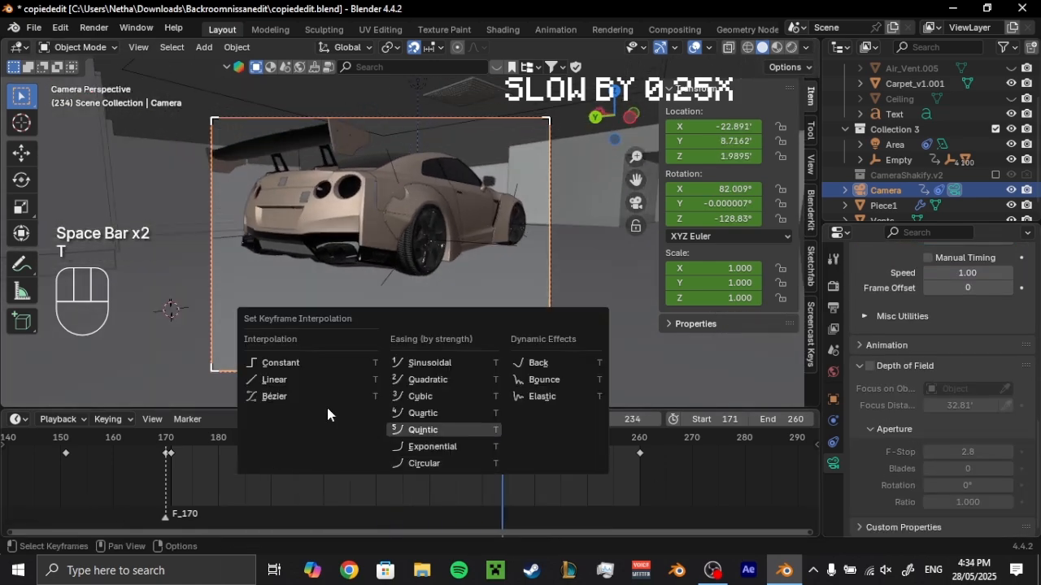
pyautogui.click(313, 397)
pyautogui.press('space')
pyautogui.press('space')
pyautogui.click(454, 478)
pyautogui.press('space')
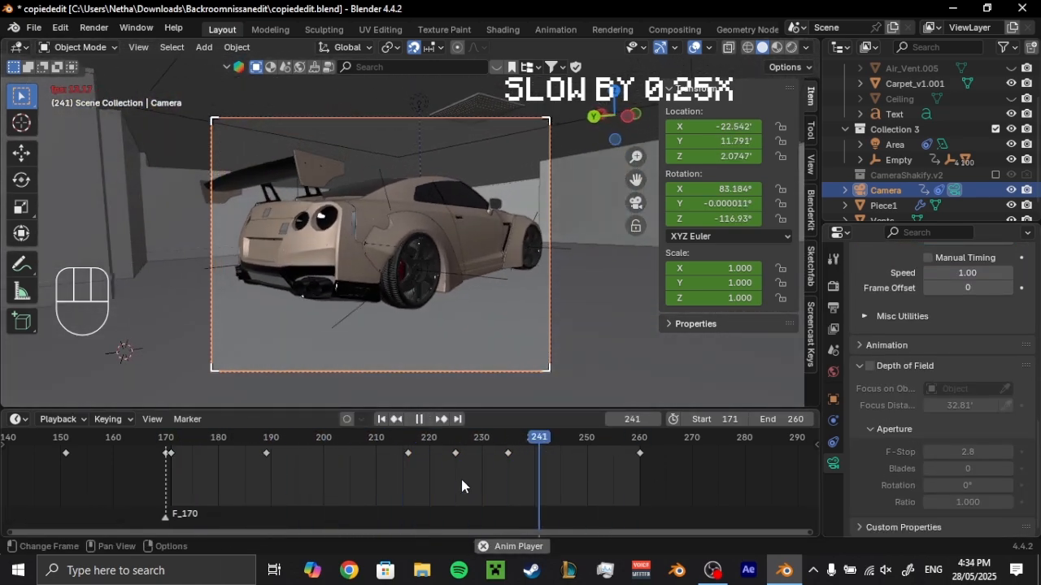
pyautogui.press('space')
pyautogui.hotkey('ctrl', 's')
# - Add a timeline marker at frame 260, set the playback range to frames 261 to 350 and play back
pyautogui.scroll(-4, 529, 476)
pyautogui.moveTo(598, 476); pyautogui.dragTo(330, 471, button='middle')
pyautogui.click(323, 439)
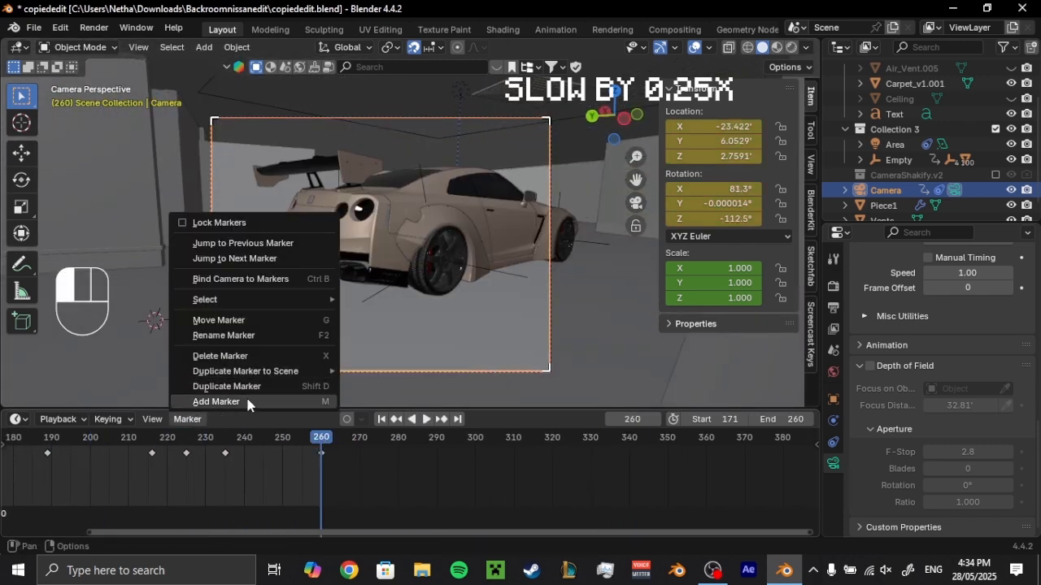
pyautogui.write('261')
pyautogui.press('Return')
pyautogui.write('350')
pyautogui.press('Return')
pyautogui.press('space')
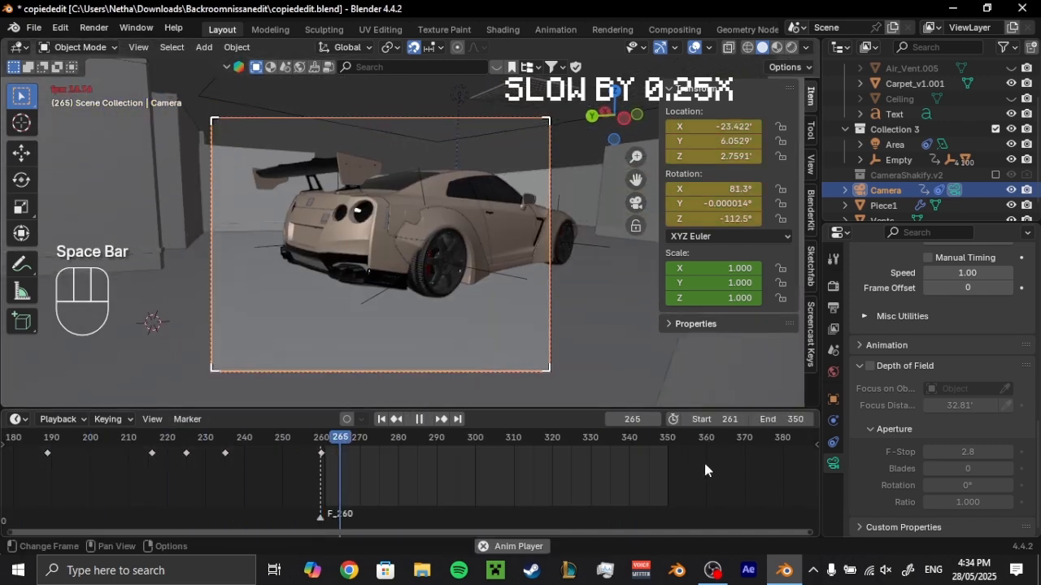
pyautogui.press('space')
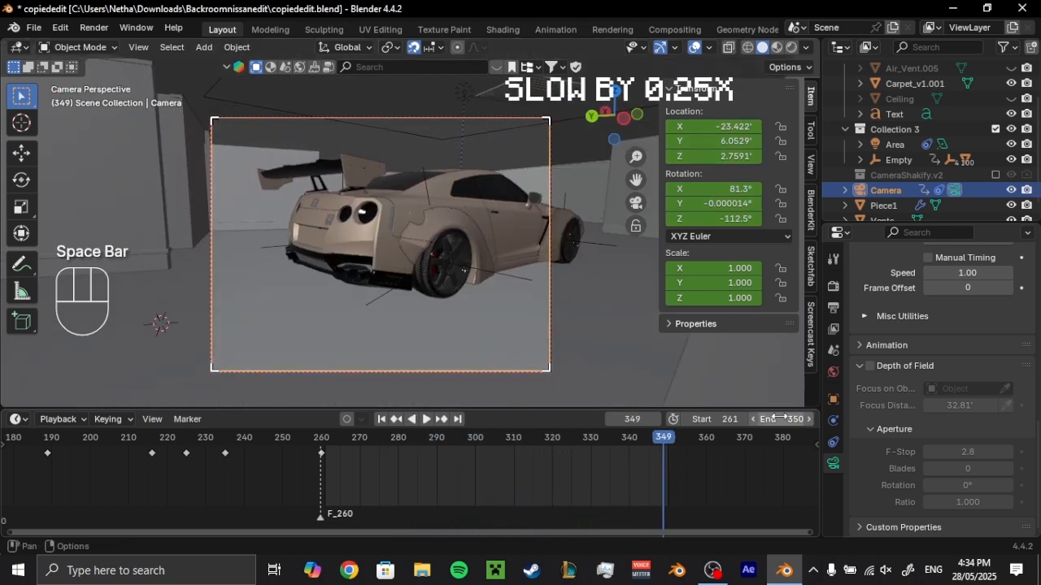
# - Shorten the playback range to end at frame 310, play back and go to frame 261
pyautogui.click(787, 419)
pyautogui.write('310')
pyautogui.press('Return')
pyautogui.press('space')
pyautogui.press('space')
pyautogui.click(326, 442)
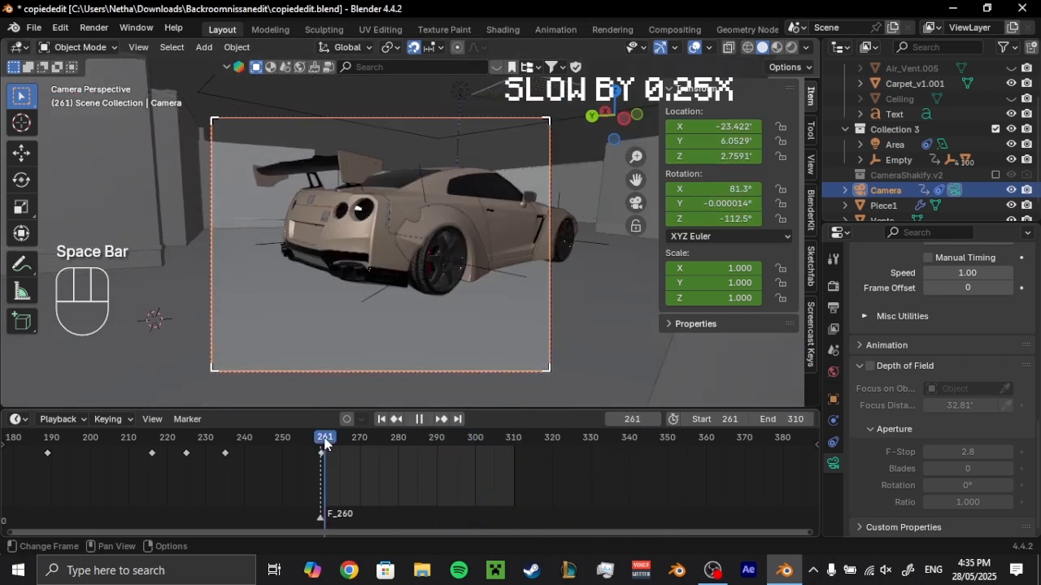
# - Remove the Walk to the Store shake from the camera in Camera Shakify
pyautogui.rightClick(467, 244)
pyautogui.keyDown('shift'); pyautogui.moveTo(491, 267); pyautogui.dragTo(515, 283, button='middle'); pyautogui.keyUp('shift')
pyautogui.scroll(-1, 576, 296)
pyautogui.scroll(7, 908, 455)
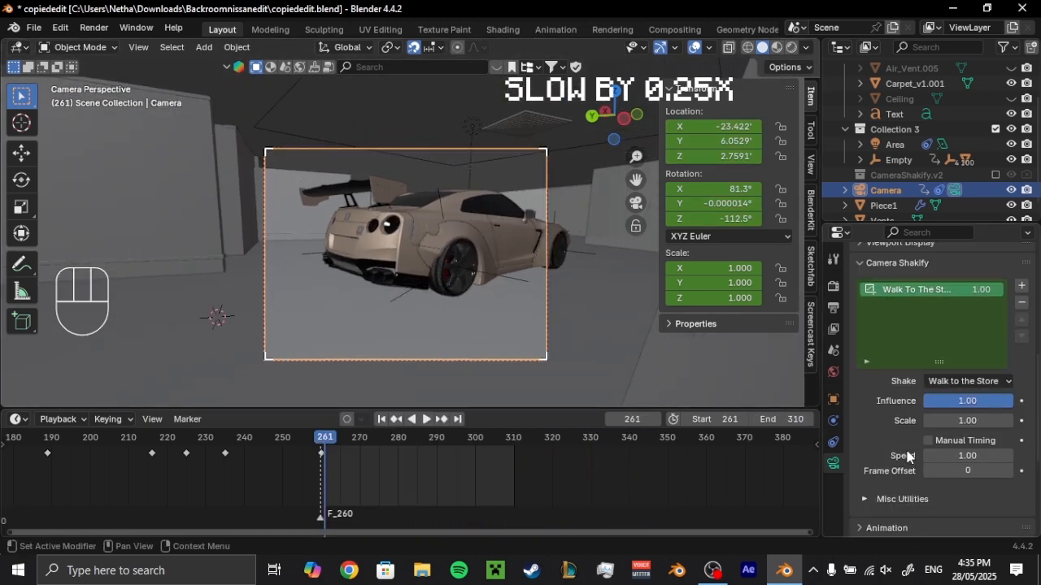
pyautogui.click(1021, 334)
# - Fly the camera to about X -22.7', Y -22', Z 6.9', looking down at the car's front side, and keyframe it at frame 261
pyautogui.hotkey('shift', '`')
pyautogui.press('w')
pyautogui.press('d')
pyautogui.press('e')
pyautogui.press('d')
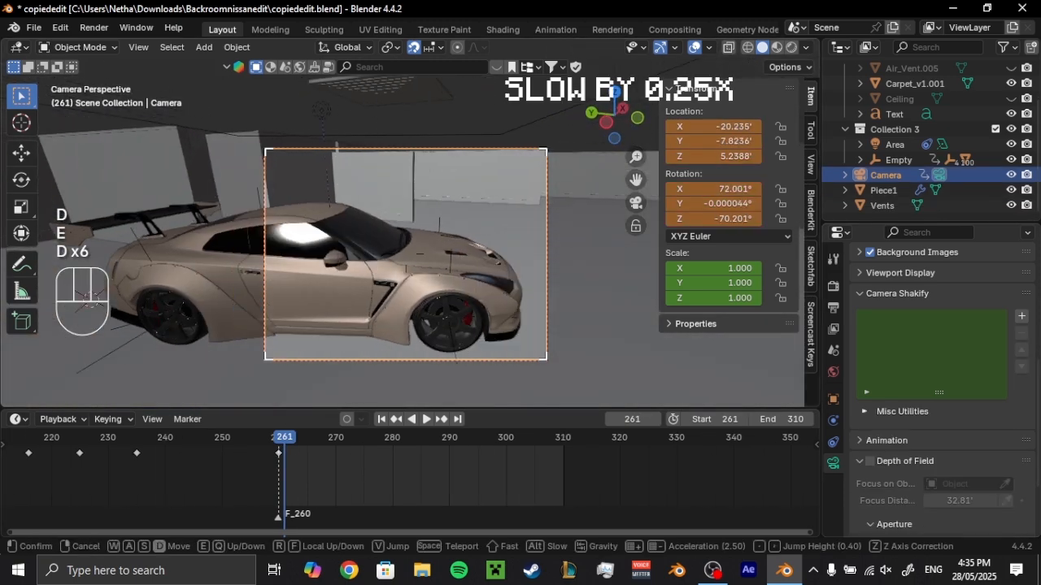
pyautogui.press('d')
pyautogui.press('w')
pyautogui.press('w')
pyautogui.press('d')
pyautogui.press('s')
pyautogui.press('q')
pyautogui.press('s')
pyautogui.press('d')
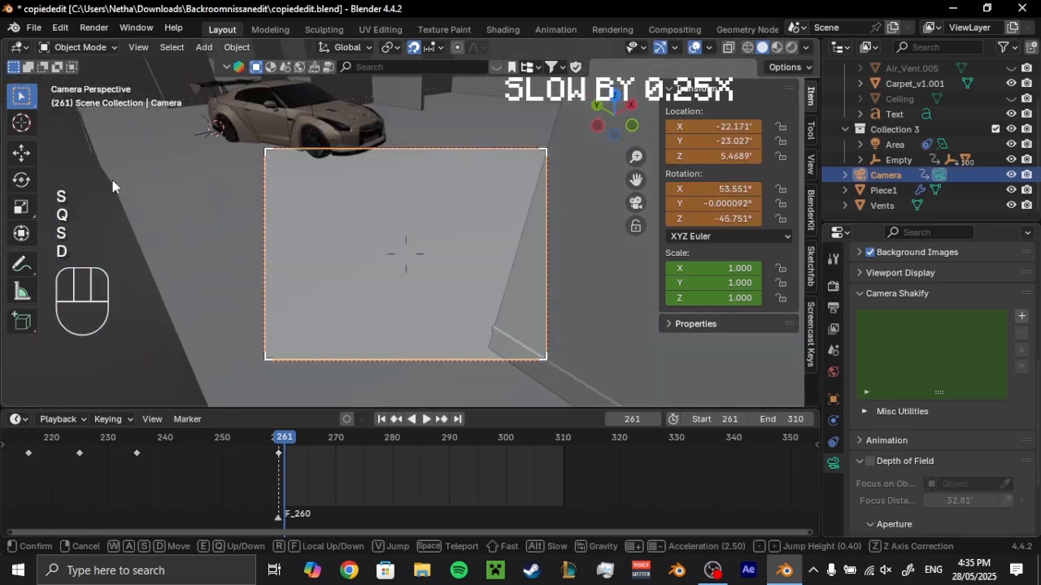
pyautogui.press('s')
pyautogui.press('e')
pyautogui.press('e')
pyautogui.press('w')
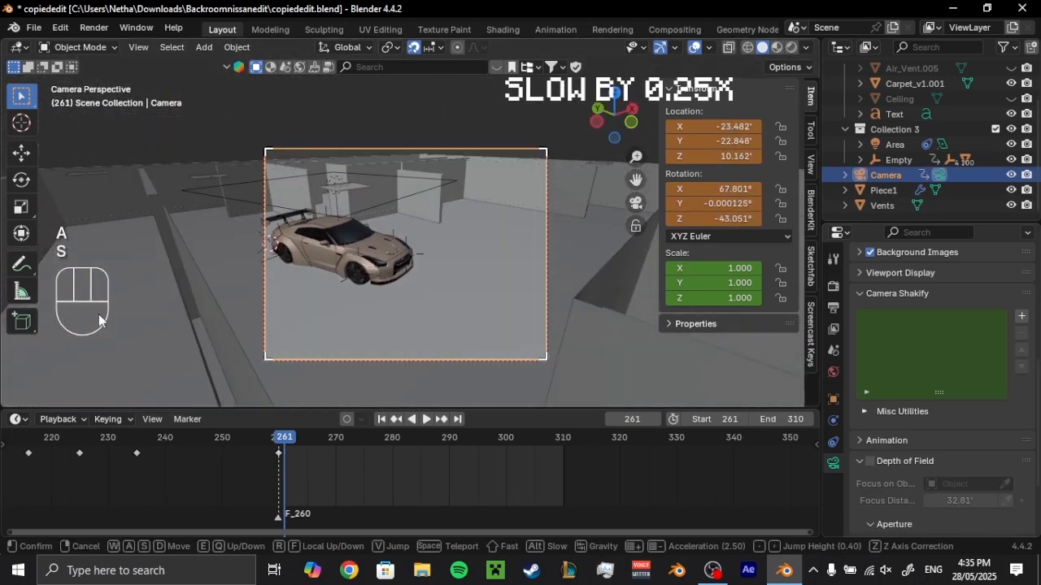
pyautogui.press('q')
pyautogui.press('q')
pyautogui.press('q')
pyautogui.press('w')
pyautogui.click(672, 340)
pyautogui.scroll(8, 891, 377)
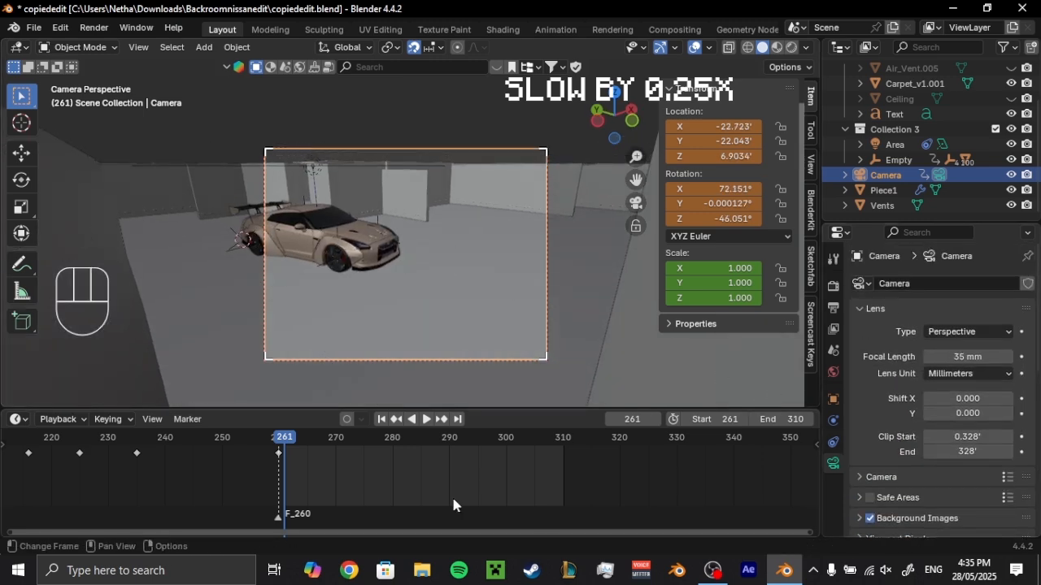
pyautogui.press('k')
pyautogui.click(358, 276)
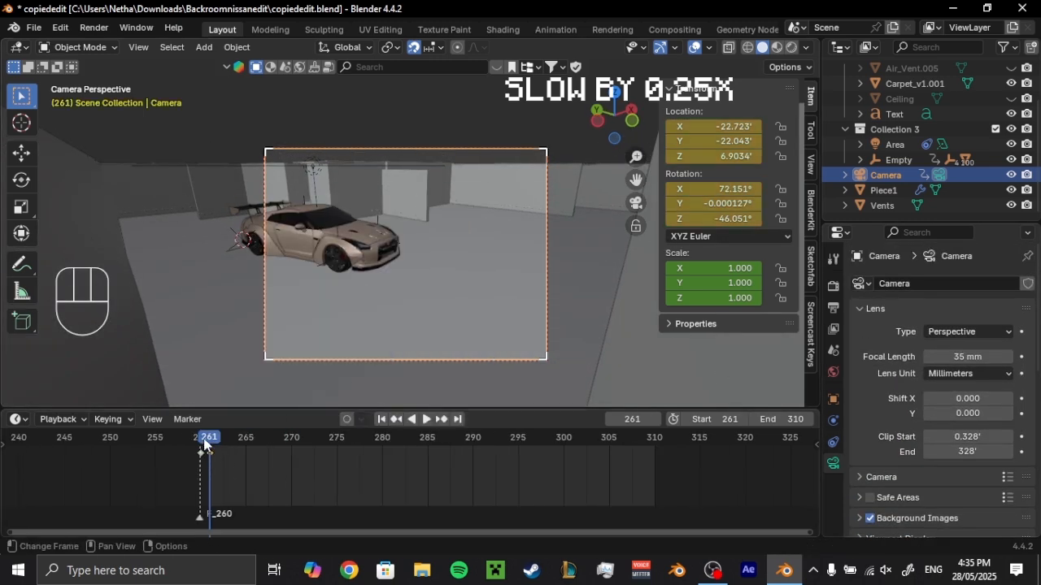
# - Keyframe the camera's focal length at frame 260, then set it to 24 mm and keyframe it at frame 261
pyautogui.click(201, 441)
pyautogui.rightClick(969, 356)
pyautogui.click(969, 356)
pyautogui.click(207, 445)
pyautogui.moveTo(969, 357); pyautogui.dragTo(943, 356)
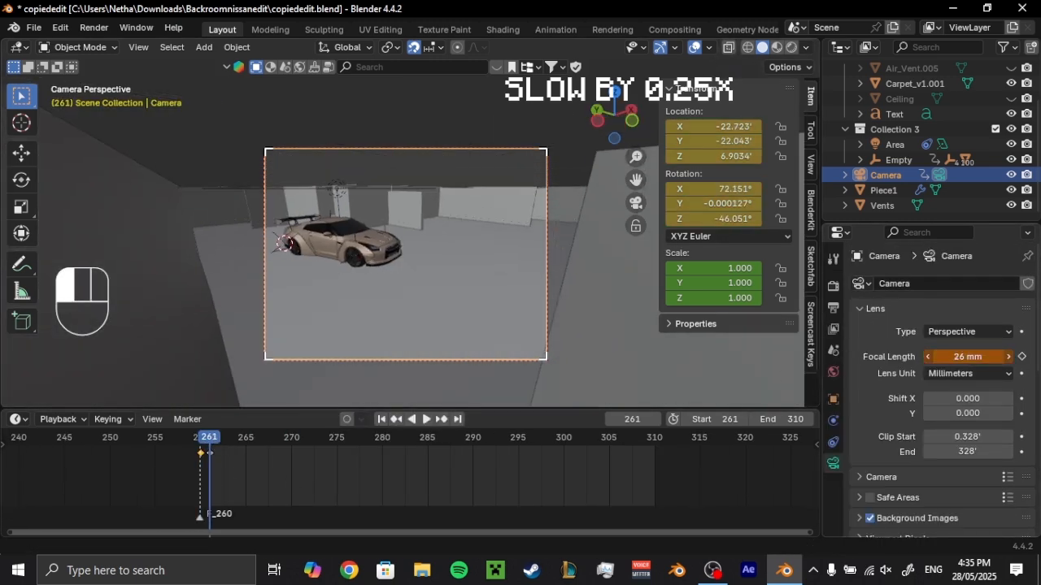
pyautogui.rightClick(969, 356)
pyautogui.click(918, 355)
pyautogui.press('space')
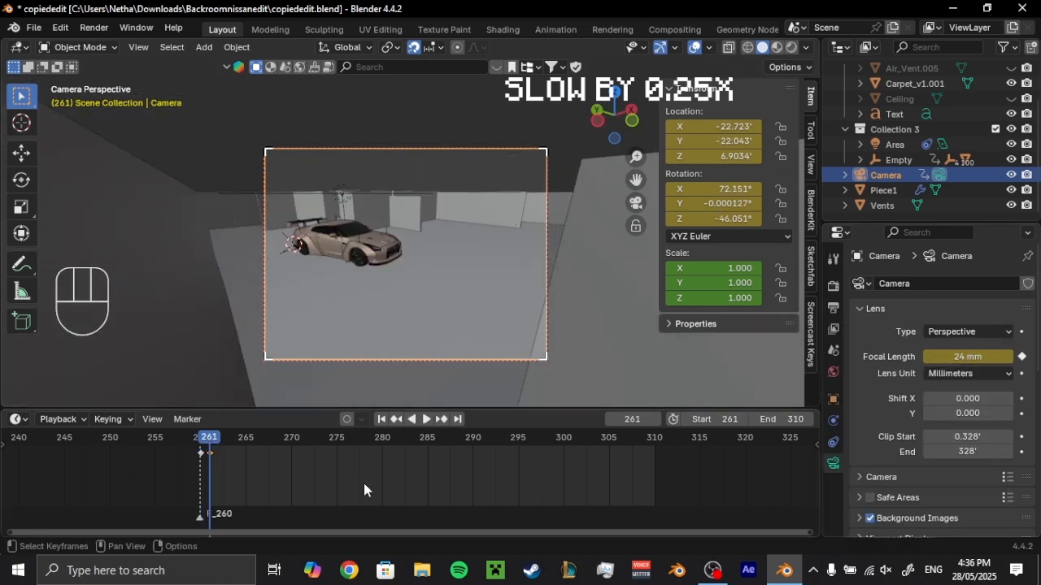
# - Add a Walk to the Store camera shake and keyframe its influence at 1.00 on frame 260 and 0.00 on frame 261
pyautogui.scroll(2, 446, 266)
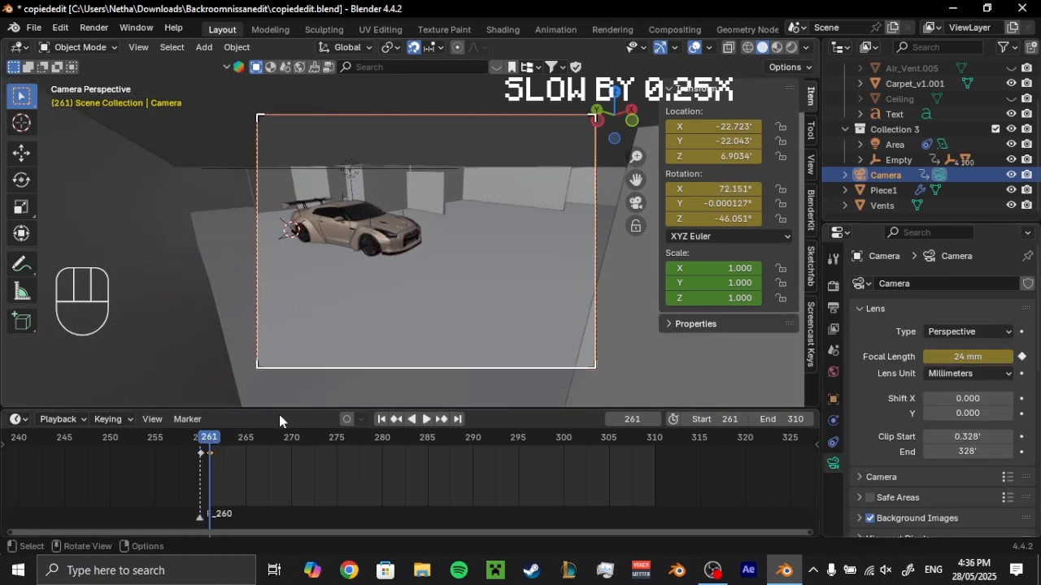
pyautogui.scroll(-8, 913, 428)
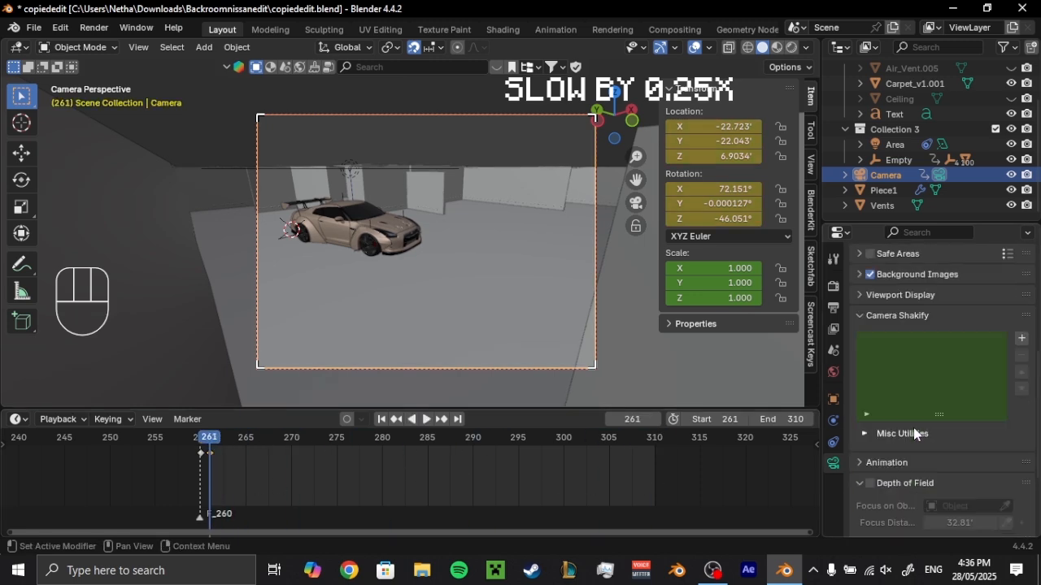
pyautogui.click(1022, 277)
pyautogui.click(967, 373)
pyautogui.click(917, 439)
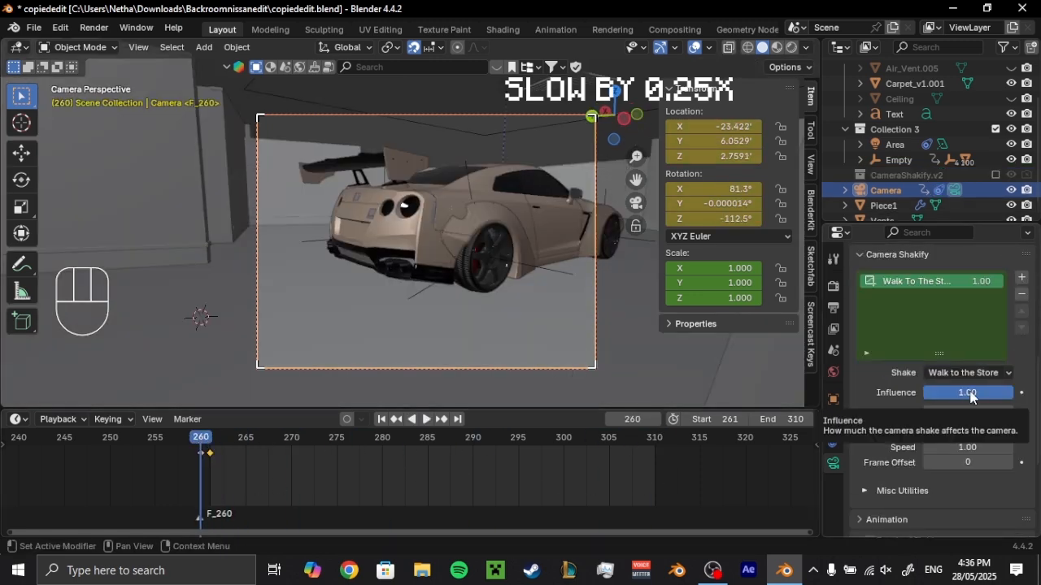
pyautogui.press('i')
pyautogui.press('space')
pyautogui.rightClick(925, 393)
pyautogui.click(919, 396)
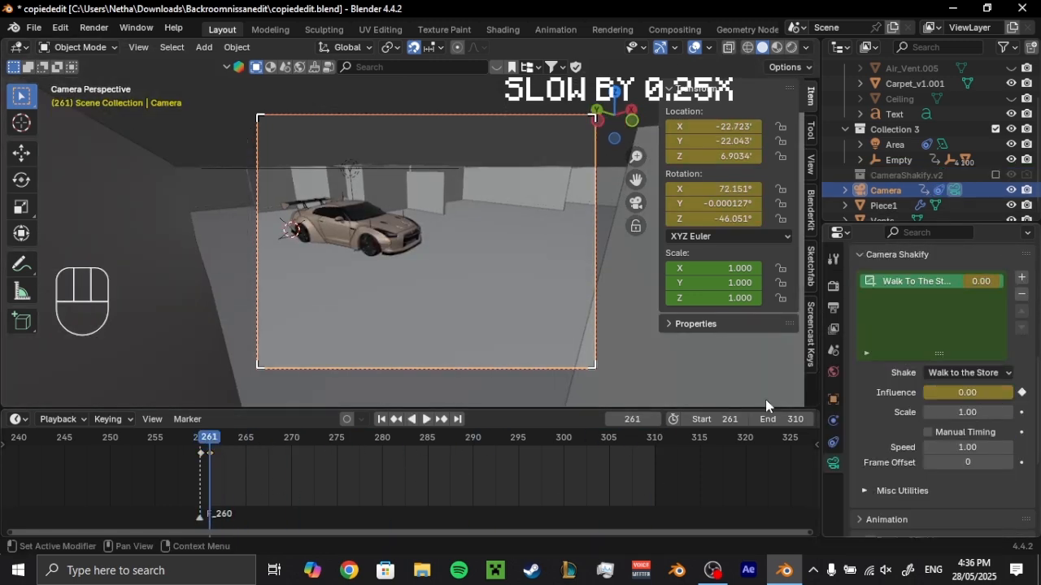
pyautogui.moveTo(214, 439); pyautogui.dragTo(242, 461)
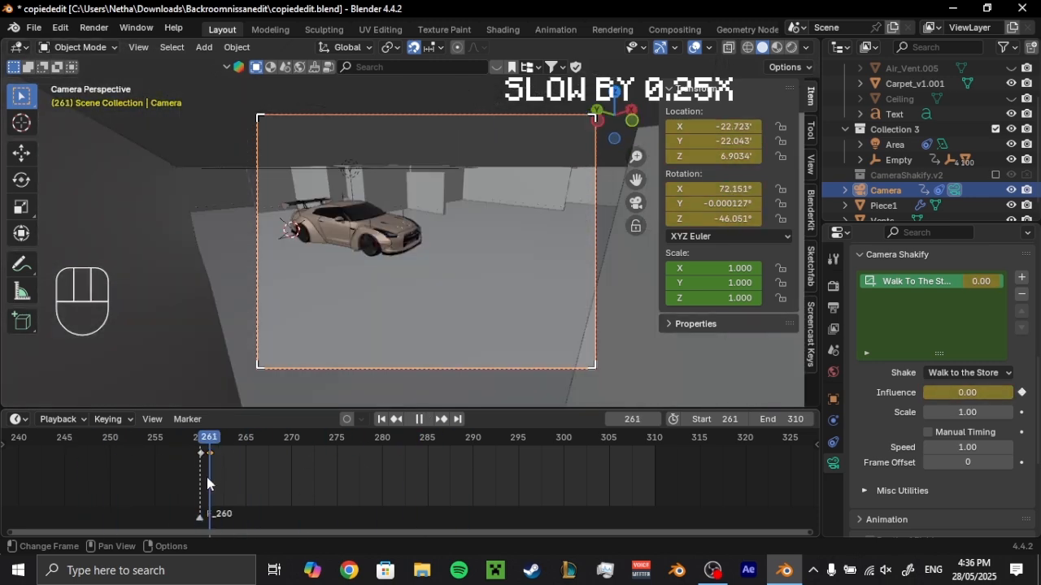
# - Select the car's parent Empty and insert a keyframe for it at frame 261
pyautogui.scroll(4, 359, 208)
pyautogui.click(359, 210)
pyautogui.scroll(-3, 462, 282)
pyautogui.press('n')
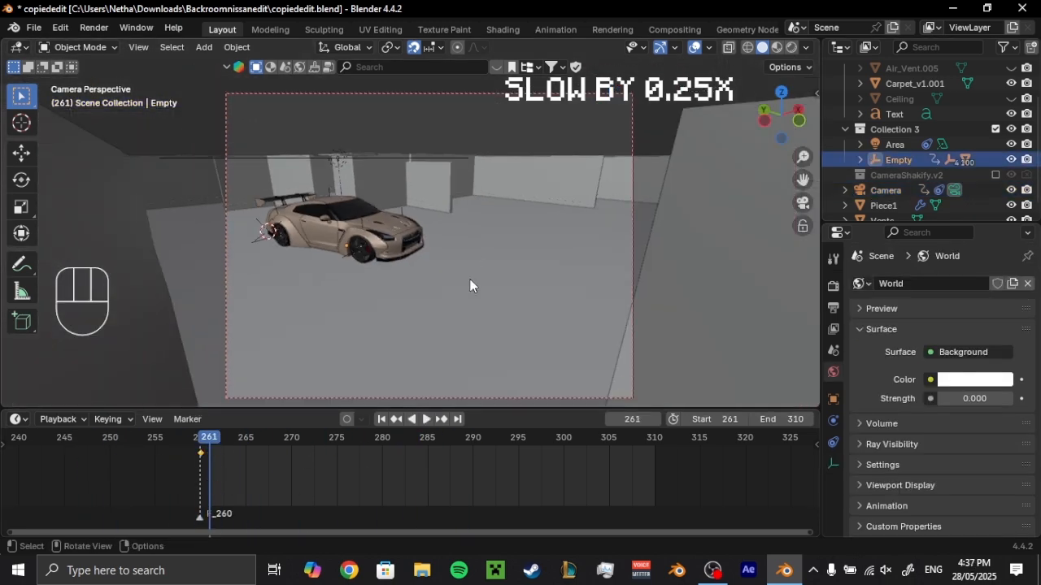
pyautogui.rightClick(540, 306)
pyautogui.click(542, 307)
# - At frame 285, move the car's Empty along Y and X, rotate it 40.3° about Z, insert a Location & Rotation keyframe and play back
pyautogui.click(899, 161)
pyautogui.press('g')
pyautogui.press('y')
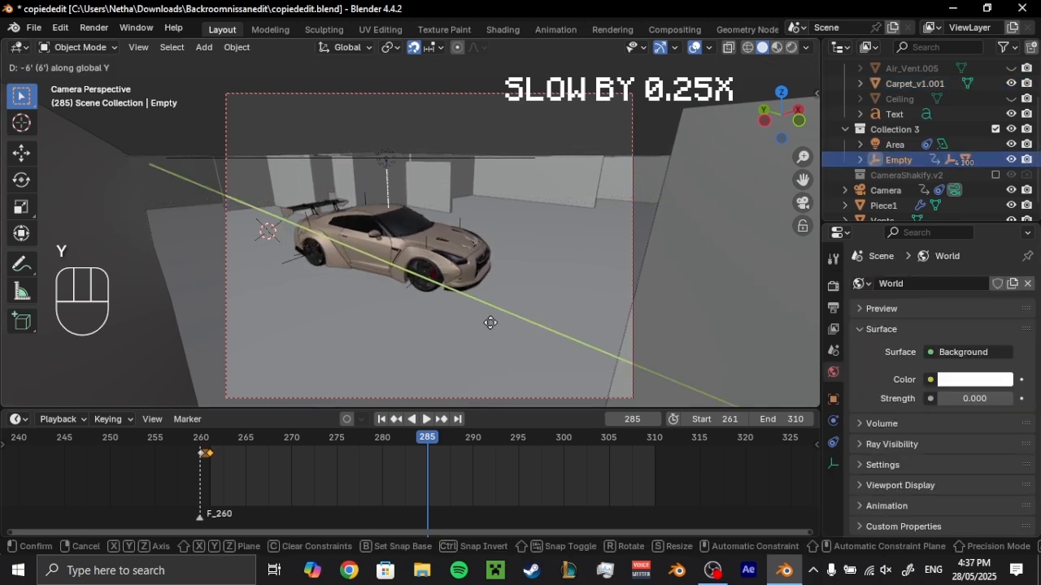
pyautogui.press('x')
pyautogui.click(612, 328)
pyautogui.click(532, 220)
pyautogui.press('k')
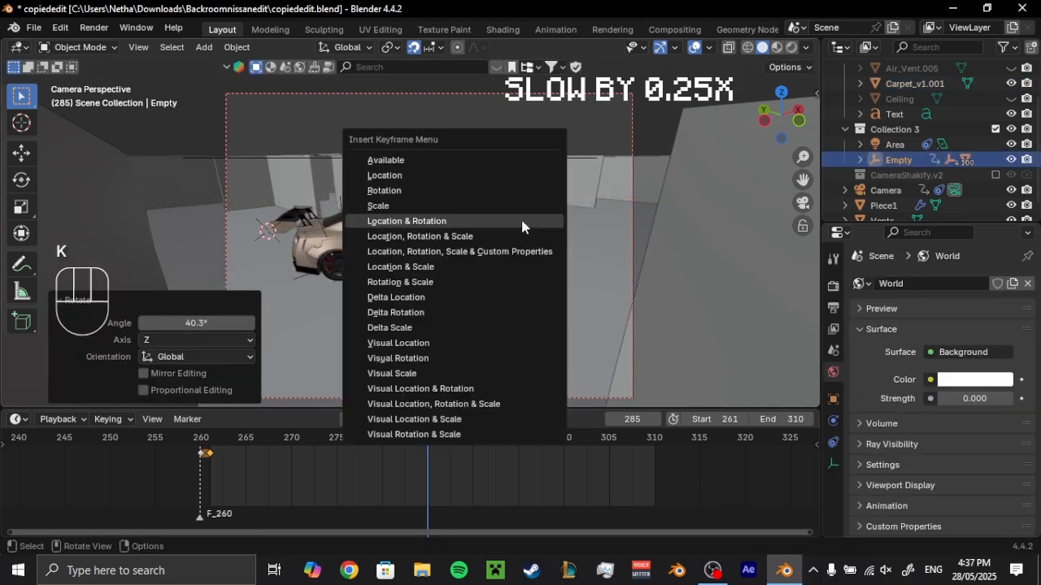
pyautogui.click(523, 225)
pyautogui.click(209, 440)
pyautogui.press('space')
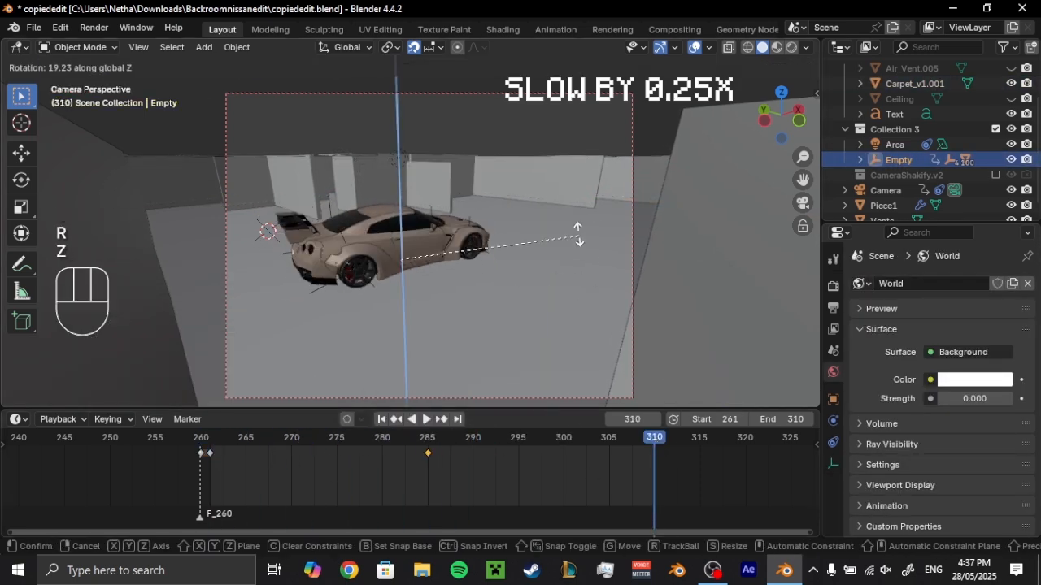
# - At frame 310, turn the car about Z, shift it along Y and X, rotate it another 10.8°, insert a keyframe and play back
pyautogui.click(577, 242)
pyautogui.press('g')
pyautogui.press('y')
pyautogui.click(527, 291)
pyautogui.press('g')
pyautogui.press('x')
pyautogui.click(571, 284)
pyautogui.press('r')
pyautogui.press('z')
pyautogui.click(614, 320)
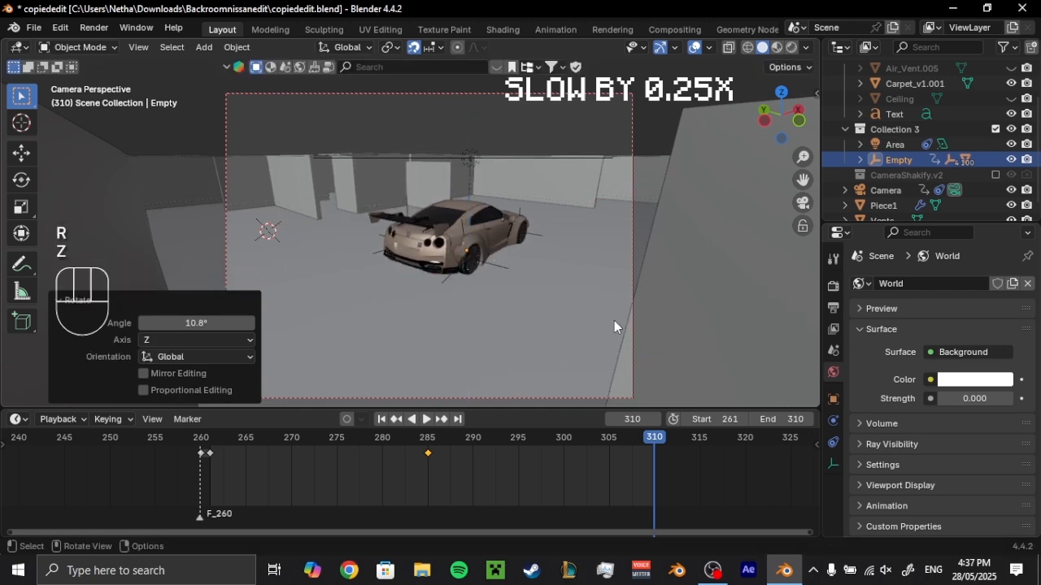
pyautogui.press('k')
pyautogui.click(611, 325)
pyautogui.press('space')
pyautogui.press('space')
pyautogui.press('space')
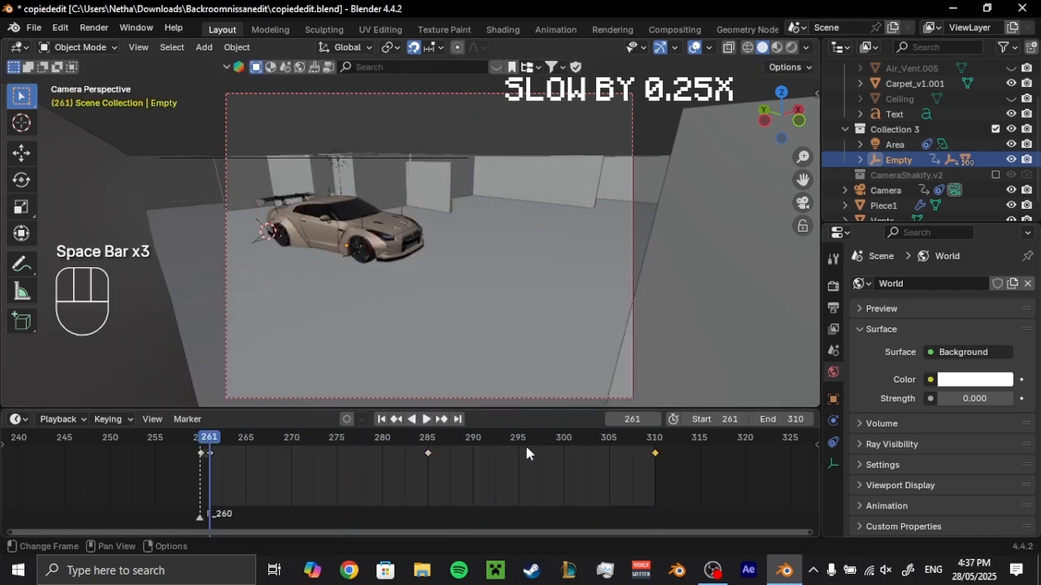
# - At frame 298, move the car -2' along Y, rotate it about 11° about Z, insert a keyframe and play back
pyautogui.moveTo(525, 441); pyautogui.dragTo(533, 456)
pyautogui.click(523, 339)
pyautogui.press('r')
pyautogui.press('z')
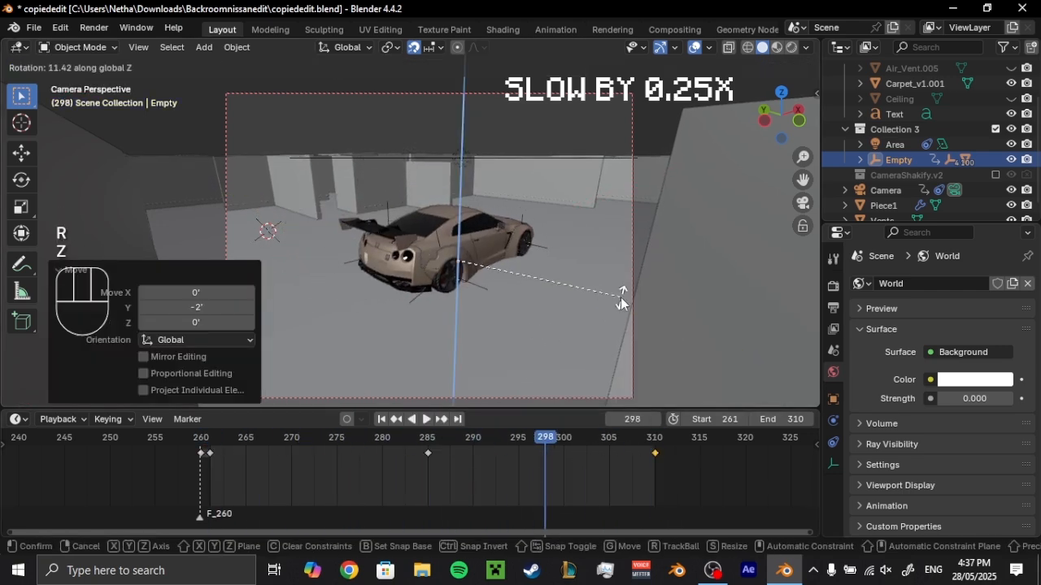
pyautogui.click(620, 297)
pyautogui.press('k')
pyautogui.click(618, 303)
pyautogui.press('space')
pyautogui.press('space')
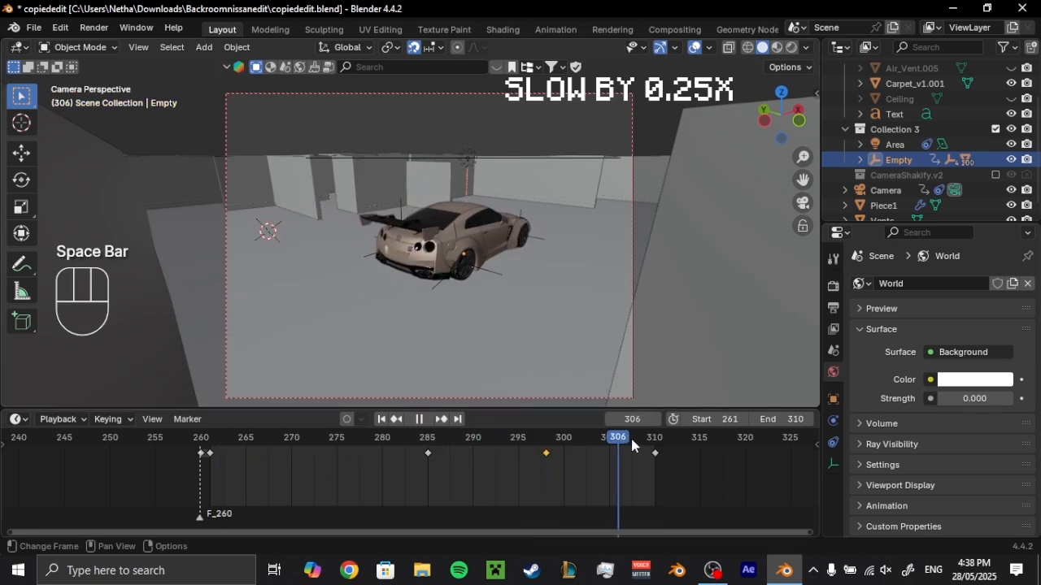
# - Rework the car's pose at frame 310 with more rotation and small shifts along Y and X, update the keyframe and play back
pyautogui.click(636, 281)
pyautogui.press('k')
pyautogui.click(634, 285)
pyautogui.press('g')
pyautogui.press('y')
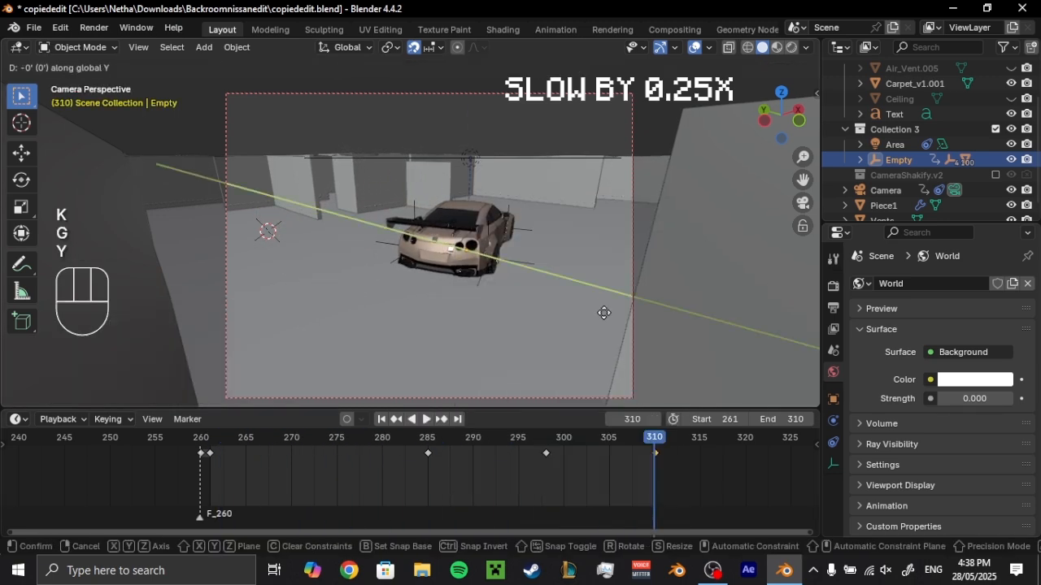
pyautogui.click(606, 312)
pyautogui.press('g')
pyautogui.press('x')
pyautogui.click(621, 310)
pyautogui.press('k')
pyautogui.press('space')
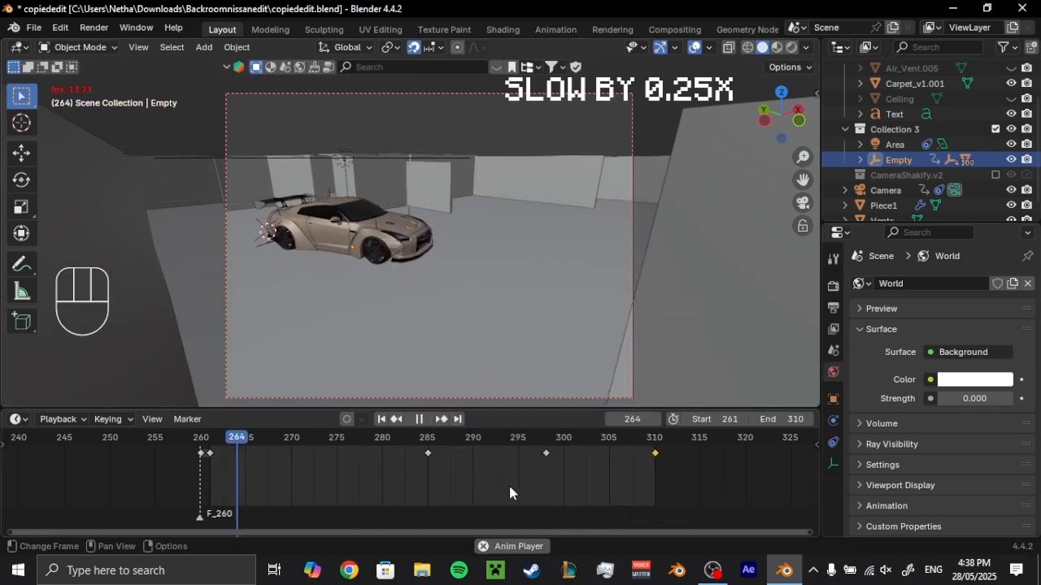
pyautogui.press('space')
# - Extend the end frame to 320, move the car's last two keyframes to frames 300 and 320, and play back
pyautogui.scroll(-3, 510, 490)
pyautogui.moveTo(548, 490); pyautogui.dragTo(371, 490, button='middle')
pyautogui.click(772, 420)
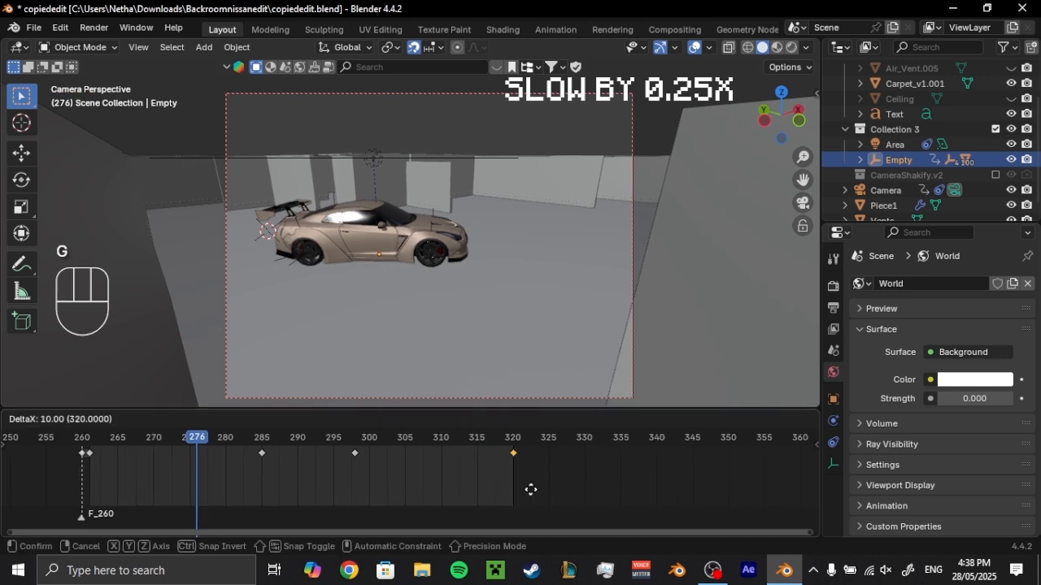
pyautogui.click(391, 467)
pyautogui.press('space')
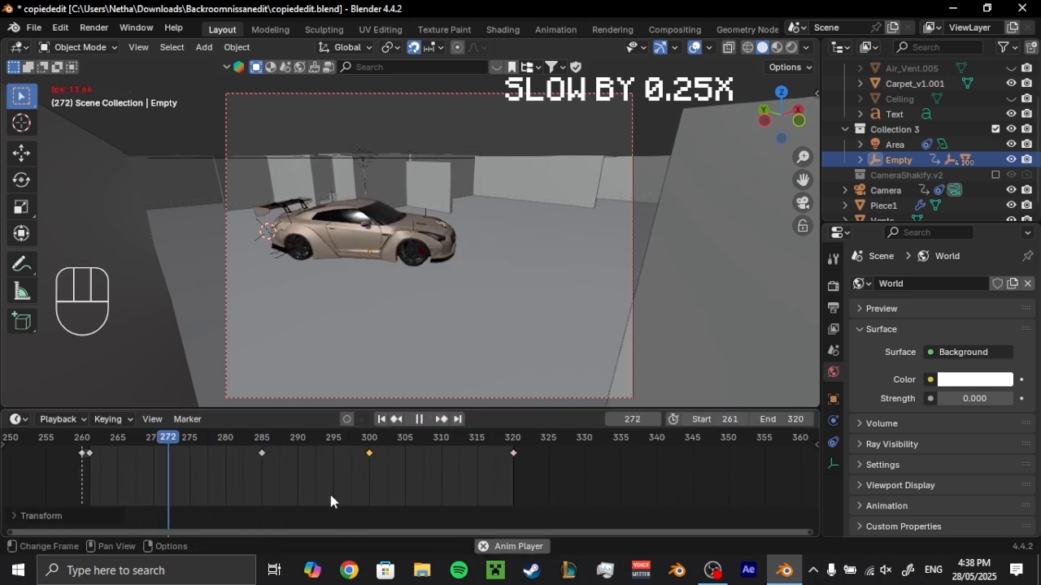
pyautogui.press('space')
# - Change the interpolation of the car's keyframes at frames 261 and 285, play back and save the file
pyautogui.moveTo(105, 456); pyautogui.dragTo(107, 457)
pyautogui.press('t')
pyautogui.click(181, 460)
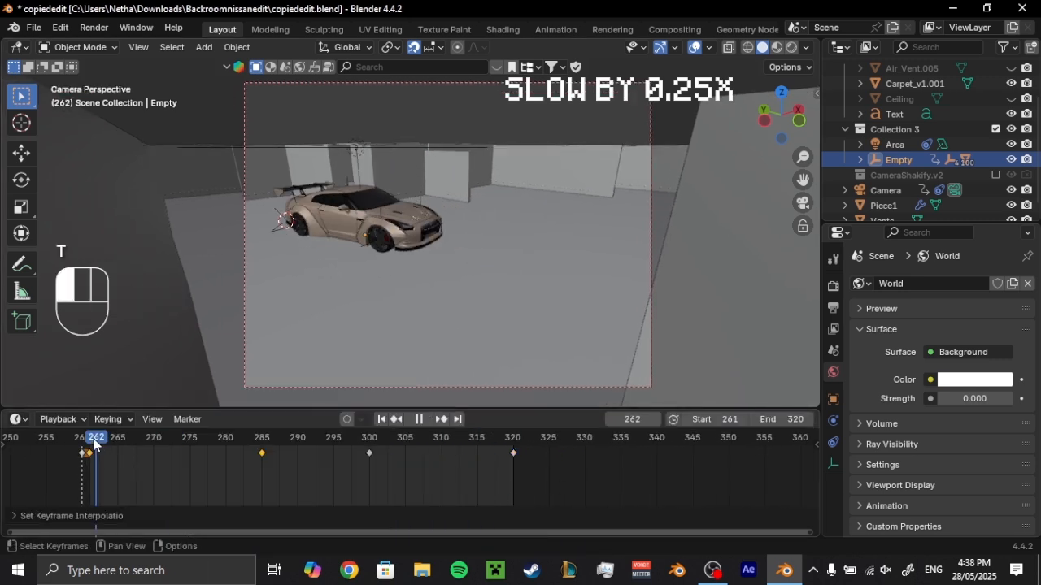
pyautogui.press('space')
pyautogui.press('space')
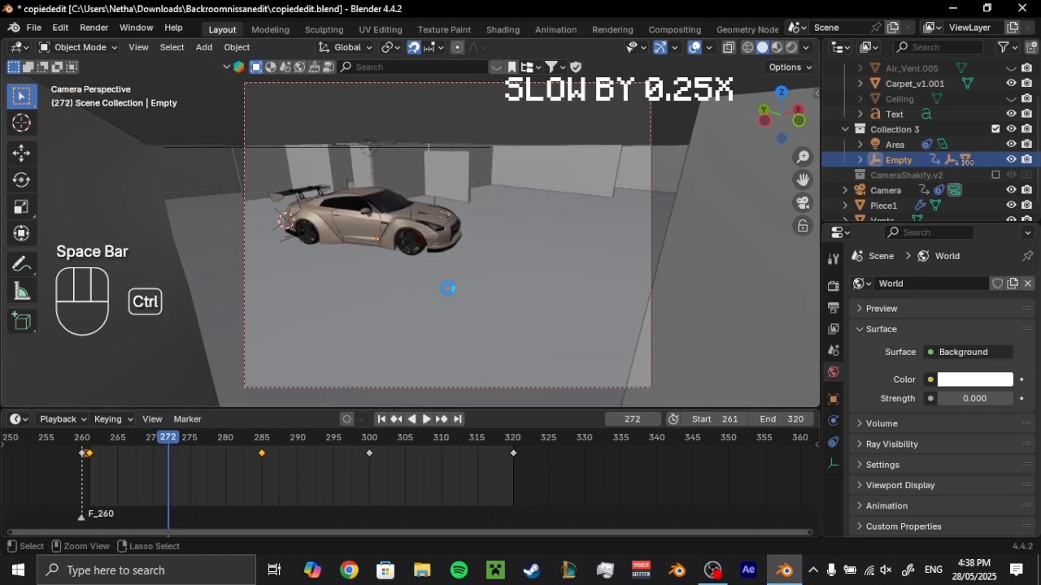
pyautogui.hotkey('ctrl', 's')
# - Insert a Location & Rotation keyframe on the Rightback wheel empty at frame 261
pyautogui.scroll(3, 392, 247)
pyautogui.hotkey('shift', 'Left')
pyautogui.press('k')
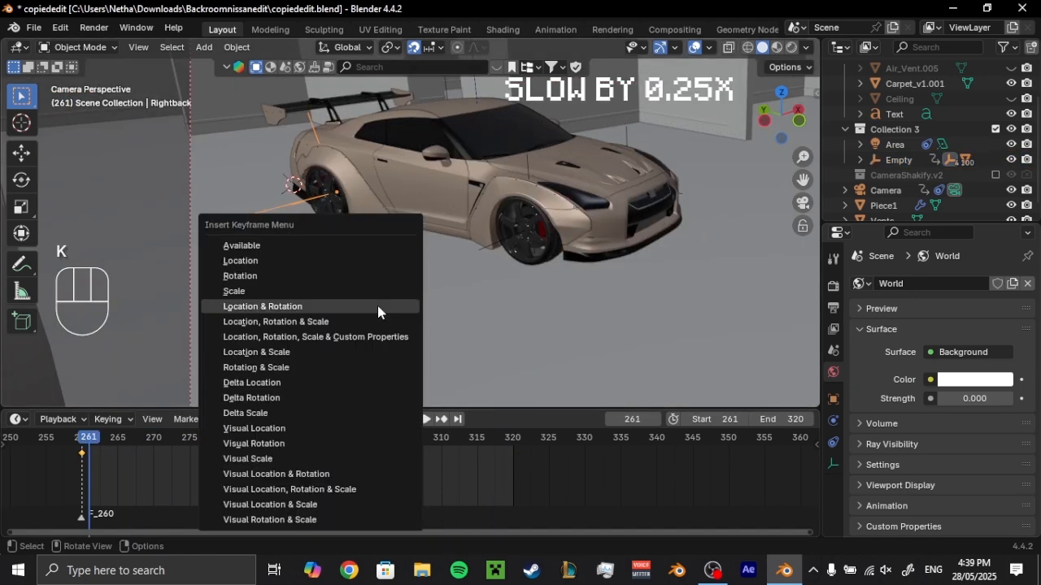
pyautogui.click(379, 307)
pyautogui.press('space')
# - At frame 275, rotate the Rightback wheel empty by 90°, insert a keyframe and play back
pyautogui.moveTo(204, 444); pyautogui.dragTo(191, 443)
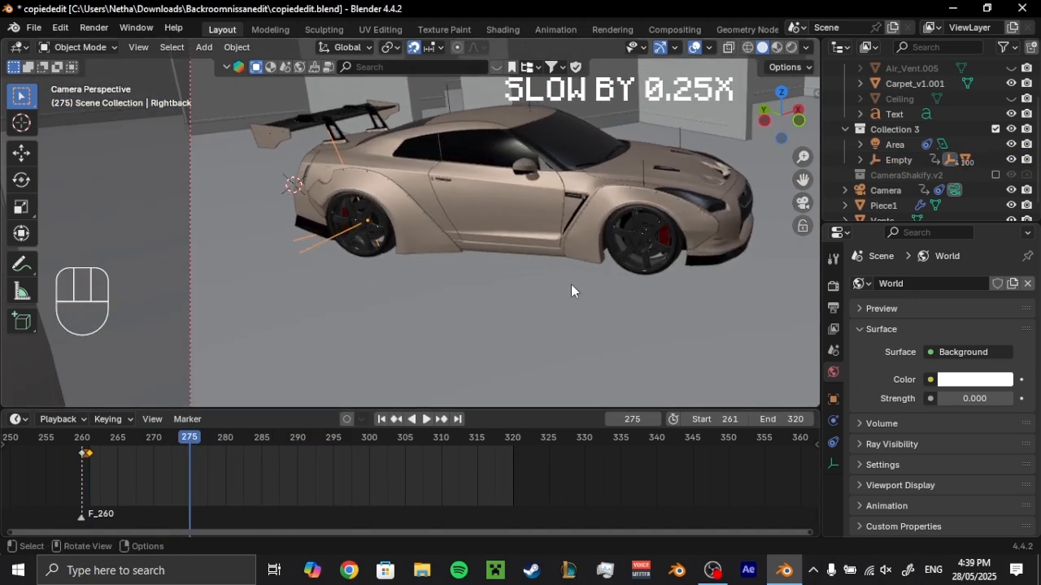
pyautogui.write('90')
pyautogui.press('Return')
pyautogui.press('k')
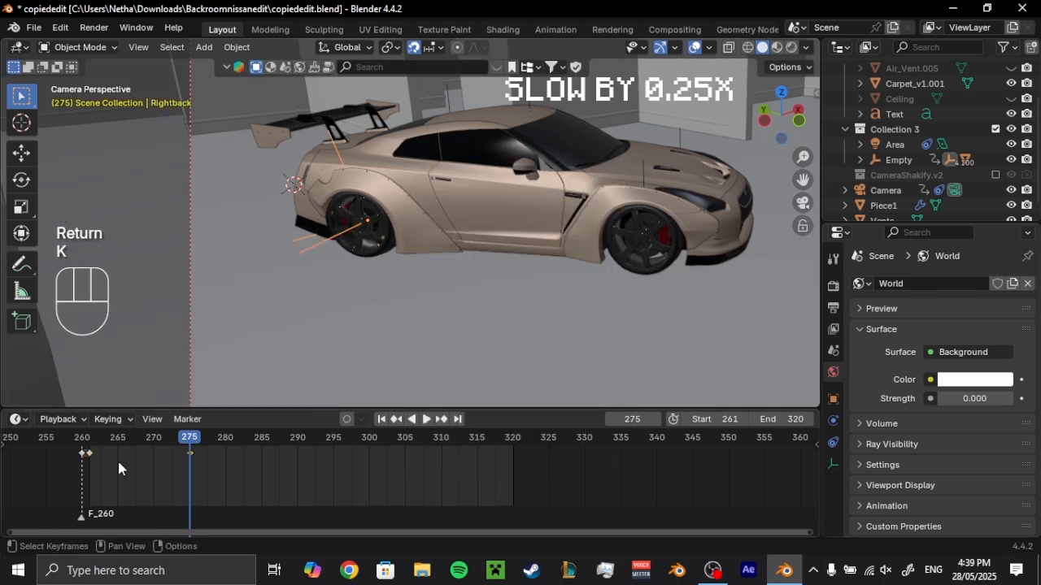
pyautogui.press('space')
pyautogui.press('space')
# - Change the interpolation of the Rightback wheel's keyframes at frames 261 and 275 and play back
pyautogui.keyDown('shift'); pyautogui.moveTo(179, 469); pyautogui.dragTo(85, 440); pyautogui.keyUp('shift')
pyautogui.press('t')
pyautogui.click(134, 454)
pyautogui.press('space')
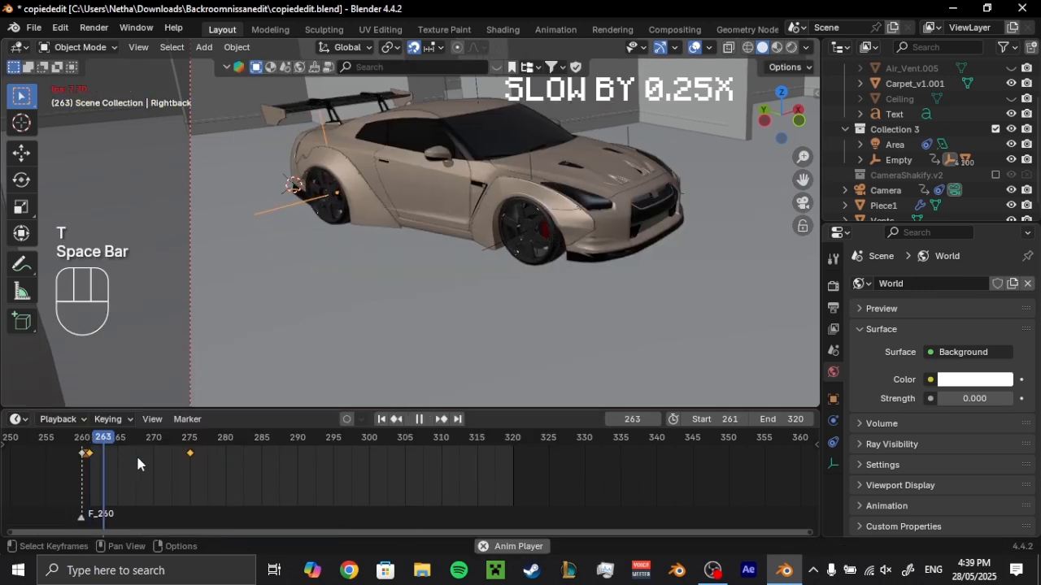
# - Move the Rightback wheel's frame 275 keyframe to frame 270, change its interpolation and play back
pyautogui.press('space')
pyautogui.press('g')
pyautogui.click(135, 469)
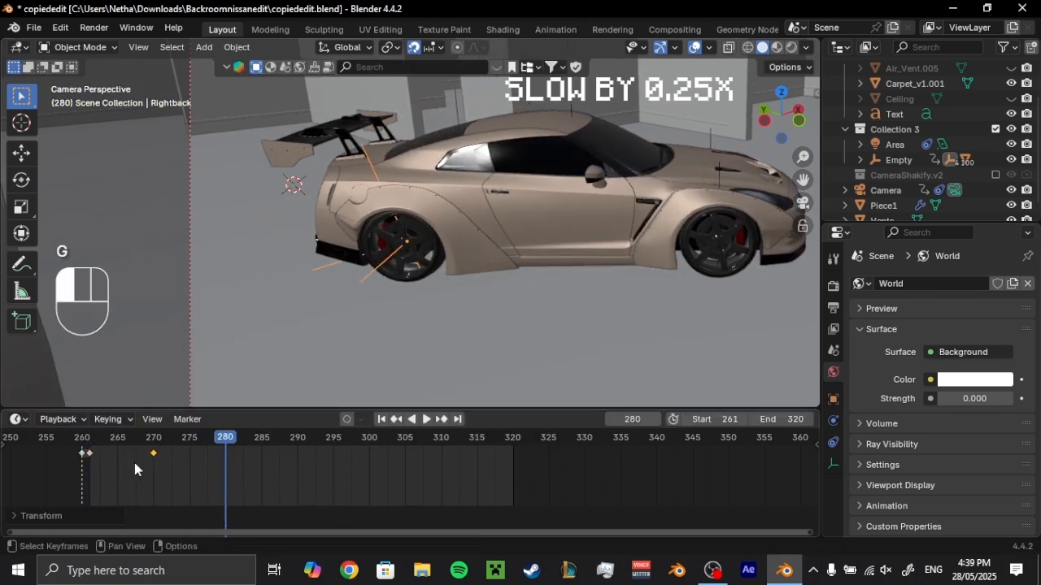
pyautogui.press('t')
pyautogui.click(103, 452)
pyautogui.press('space')
pyautogui.press('space')
# - At frame 320, rotate the Rightback wheel empty 1080° about its local X axis, insert a keyframe and play back
pyautogui.click(512, 441)
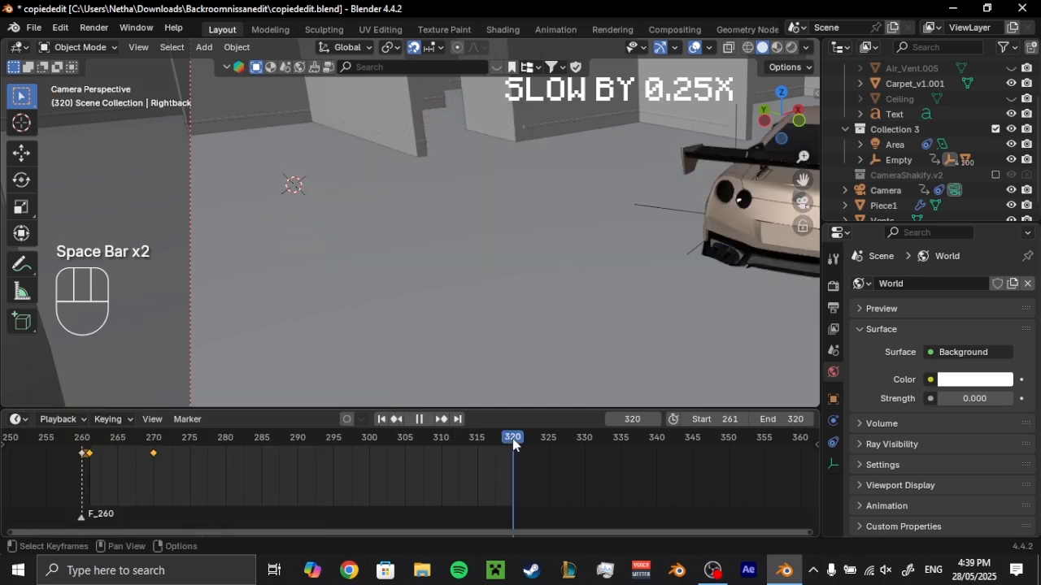
pyautogui.scroll(-2, 699, 236)
pyautogui.keyDown('shift'); pyautogui.moveTo(707, 212); pyautogui.dragTo(399, 264, button='middle'); pyautogui.keyUp('shift')
pyautogui.press('Return')
pyautogui.press('k')
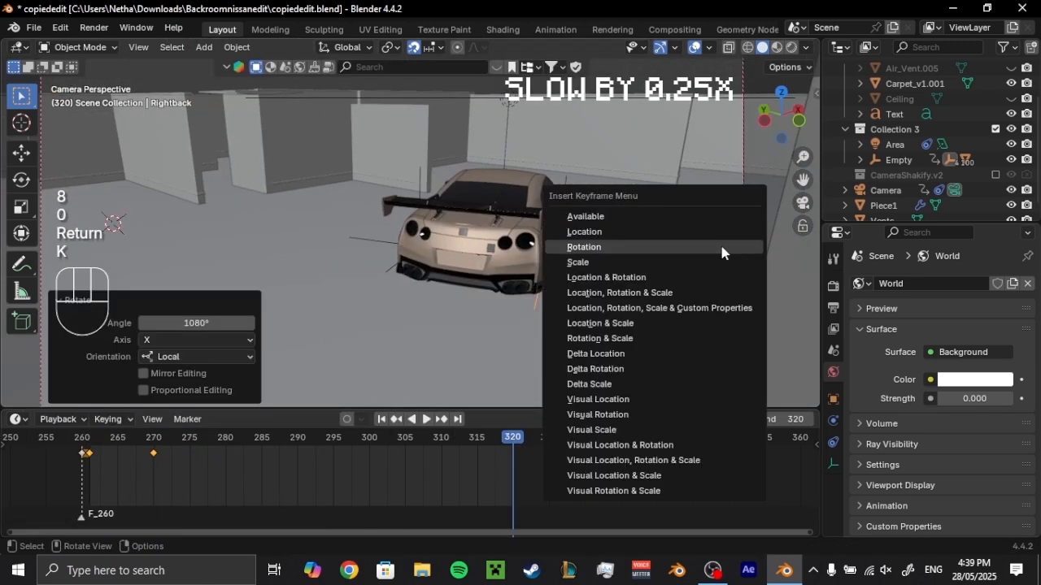
pyautogui.click(715, 265)
pyautogui.press('space')
pyautogui.press('space')
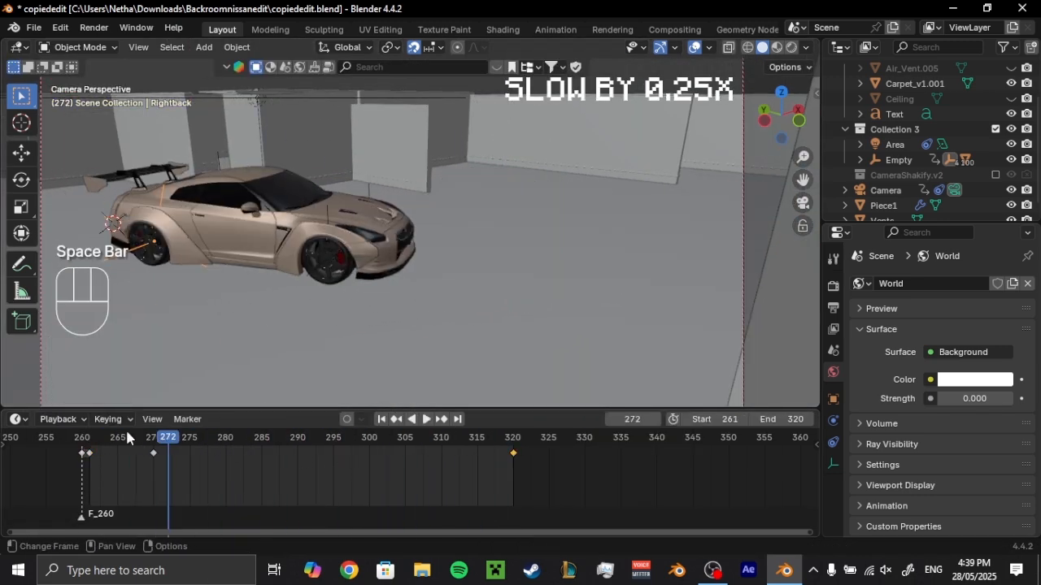
# - Insert a keyframe on the RightFront wheel empty at frame 261
pyautogui.click(328, 256)
pyautogui.click(91, 443)
pyautogui.press('k')
pyautogui.click(335, 262)
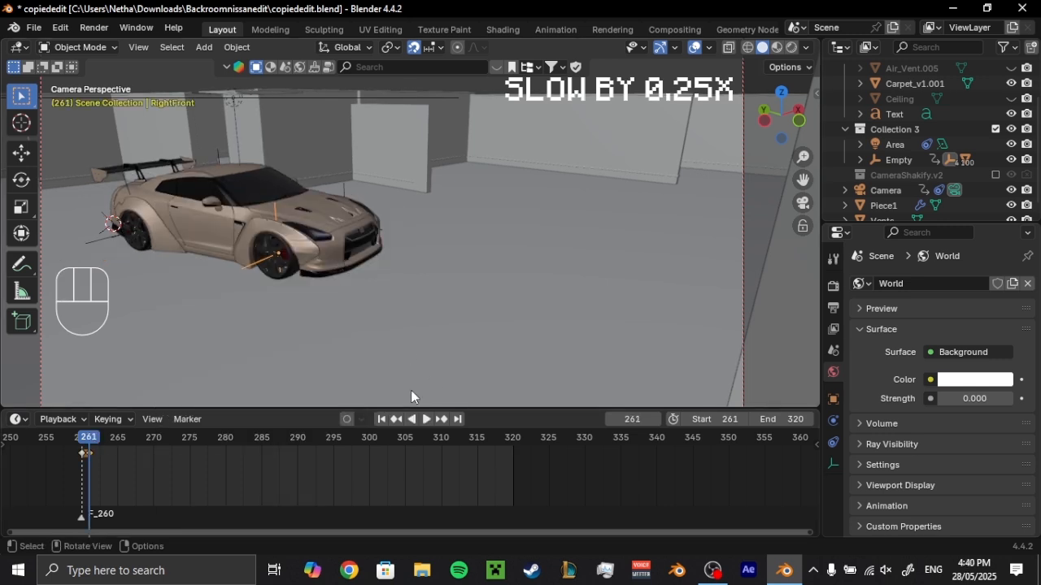
# - At frame 320, rotate the RightFront wheel empty 720° about its local X axis, insert a keyframe and play back
pyautogui.click(513, 443)
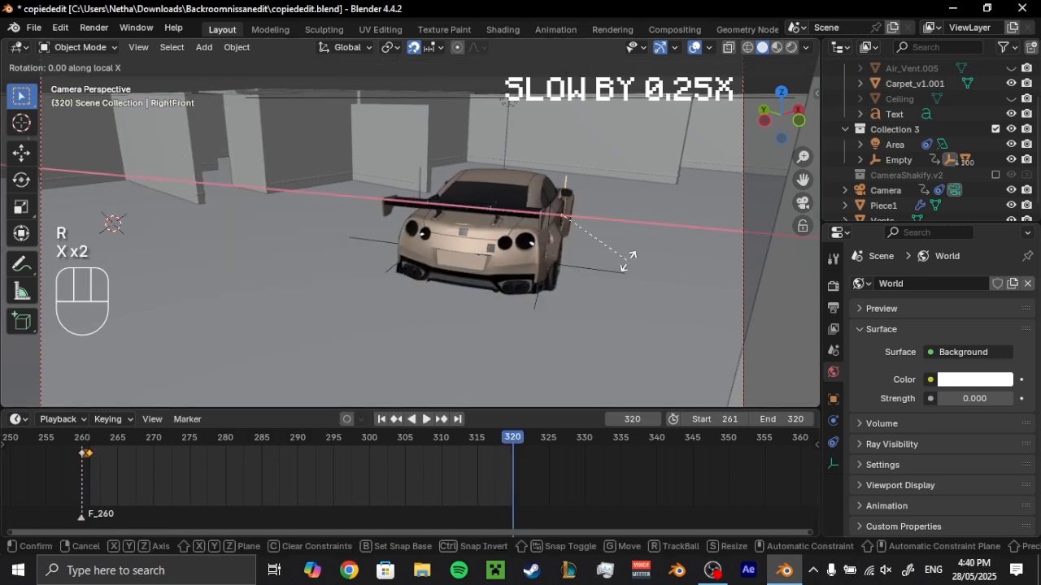
pyautogui.write('720')
pyautogui.press('Return')
pyautogui.press('k')
pyautogui.click(628, 261)
pyautogui.click(90, 441)
pyautogui.press('space')
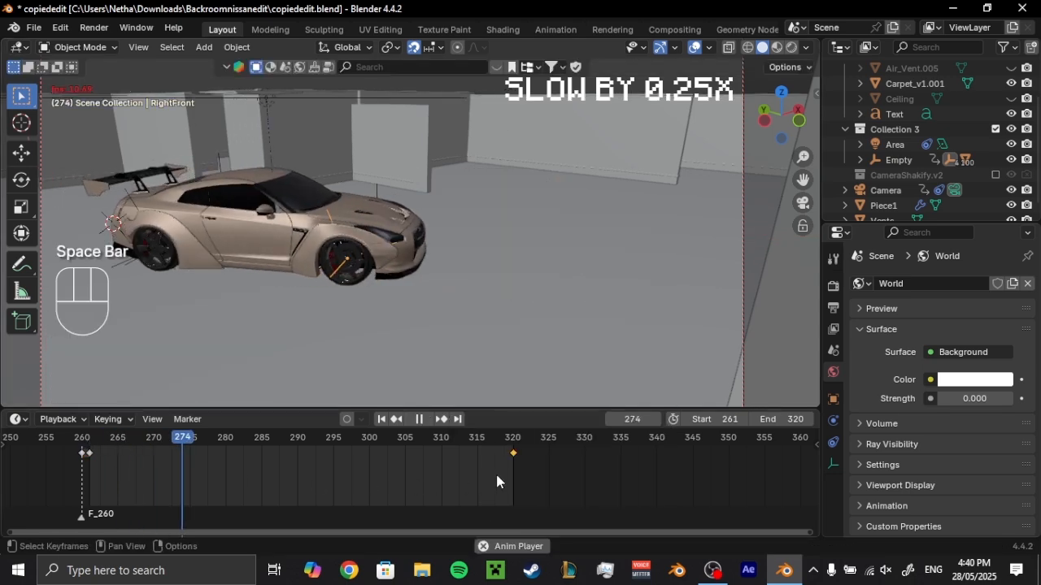
# - Change the interpolation of the RightFront wheel's keyframes at frames 261 and 320 and play back
pyautogui.press('space')
pyautogui.moveTo(532, 466); pyautogui.dragTo(73, 447)
pyautogui.press('t')
pyautogui.click(106, 445)
pyautogui.click(157, 472)
pyautogui.click(90, 441)
pyautogui.press('space')
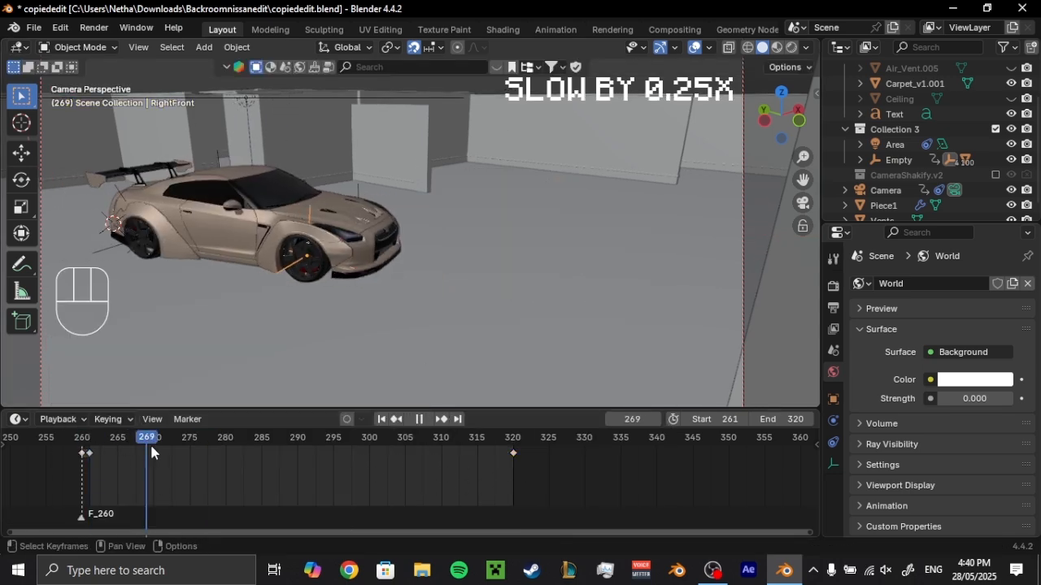
# - At frame 270, turn the RightFront wheel empty, insert a keyframe and play back
pyautogui.click(460, 218)
pyautogui.press('k')
pyautogui.click(463, 219)
pyautogui.press('space')
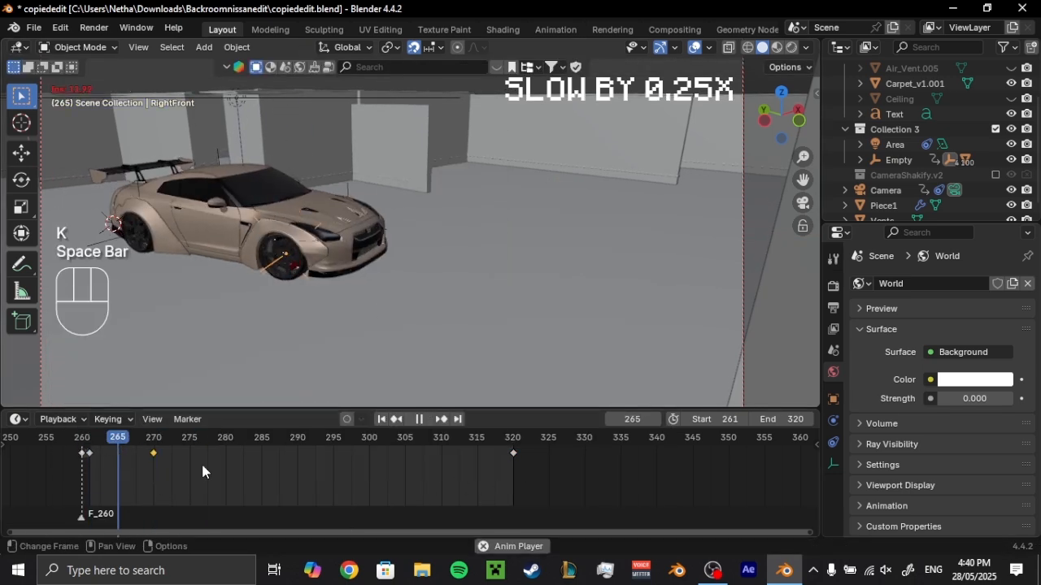
pyautogui.press('space')
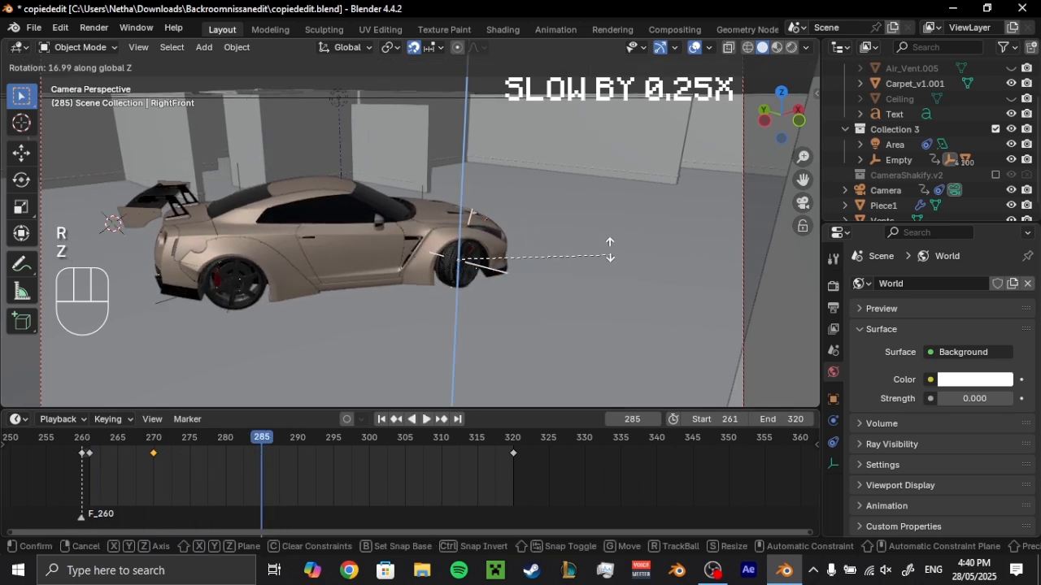
# - At frame 285, steer the RightFront wheel empty by rotating it about global Z, insert a keyframe and play back
pyautogui.click(608, 242)
pyautogui.press('k')
pyautogui.click(598, 232)
pyautogui.click(91, 441)
pyautogui.press('space')
pyautogui.press('space')
# - Insert a keyframe on the RightFront wheel empty at frame 305
pyautogui.moveTo(350, 445); pyautogui.dragTo(401, 464)
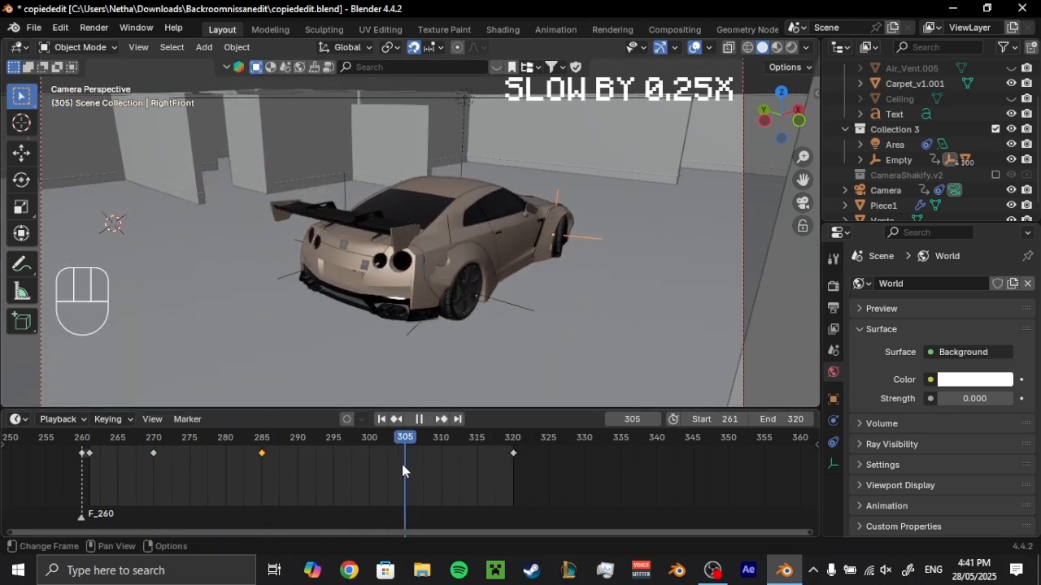
pyautogui.press('k')
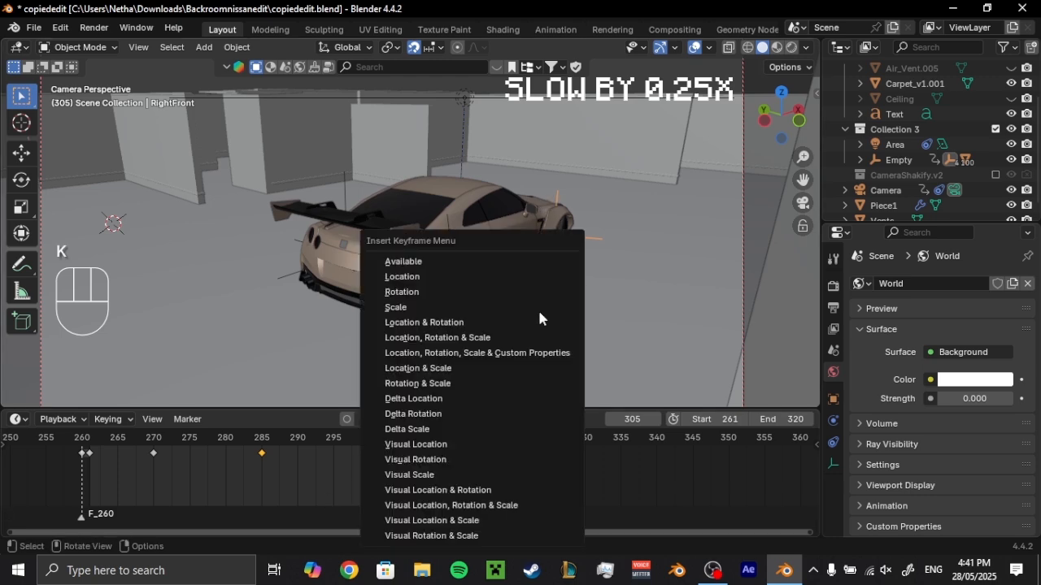
pyautogui.hotkey('ctrl', 'z')
pyautogui.press('k')
pyautogui.click(482, 279)
# - At frame 320, rotate the RightFront wheel empty about global Z, insert a keyframe and play back
pyautogui.click(449, 443)
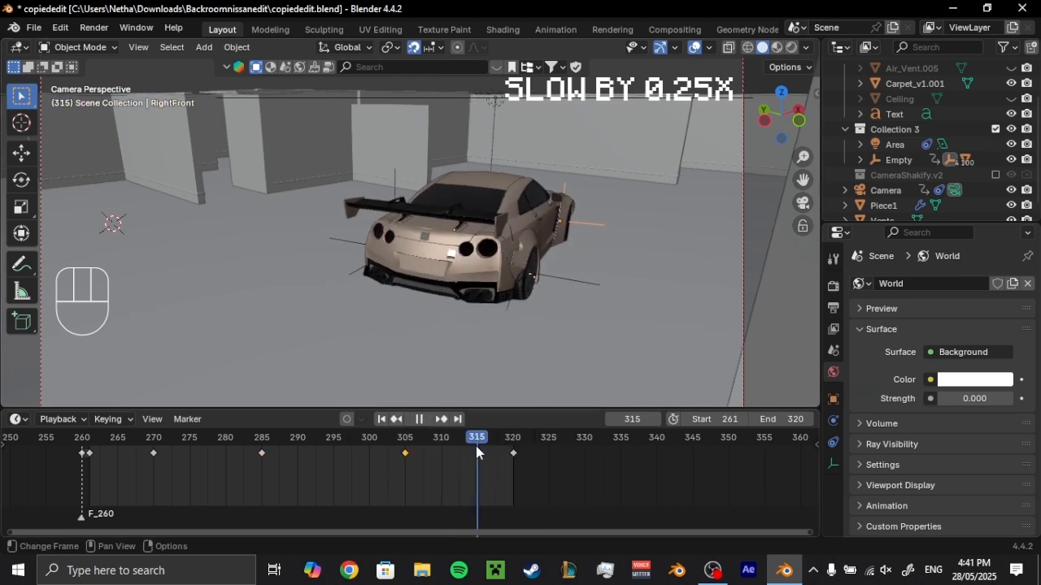
pyautogui.click(657, 307)
pyautogui.press('k')
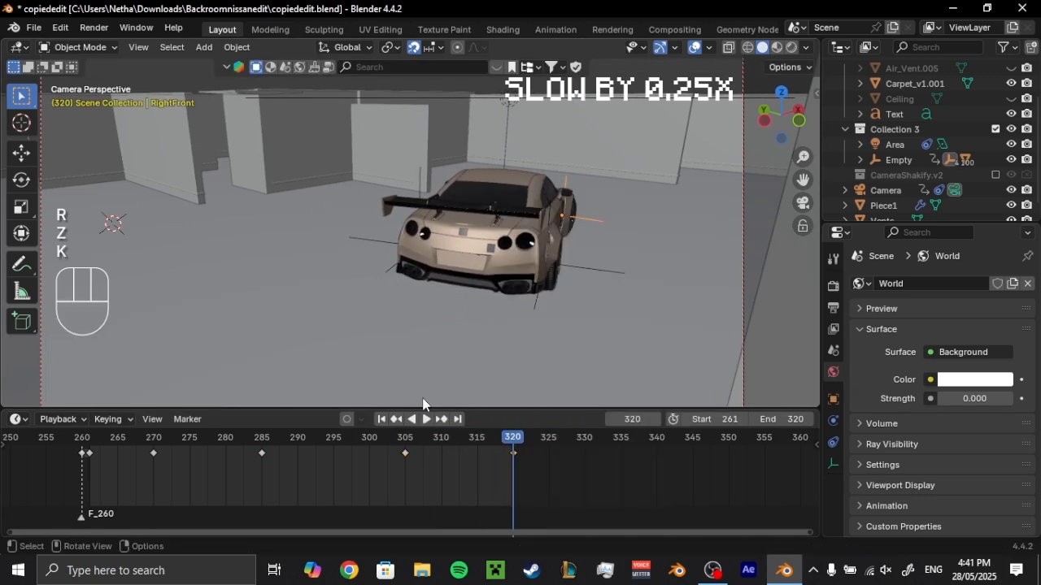
pyautogui.press('space')
pyautogui.press('space')
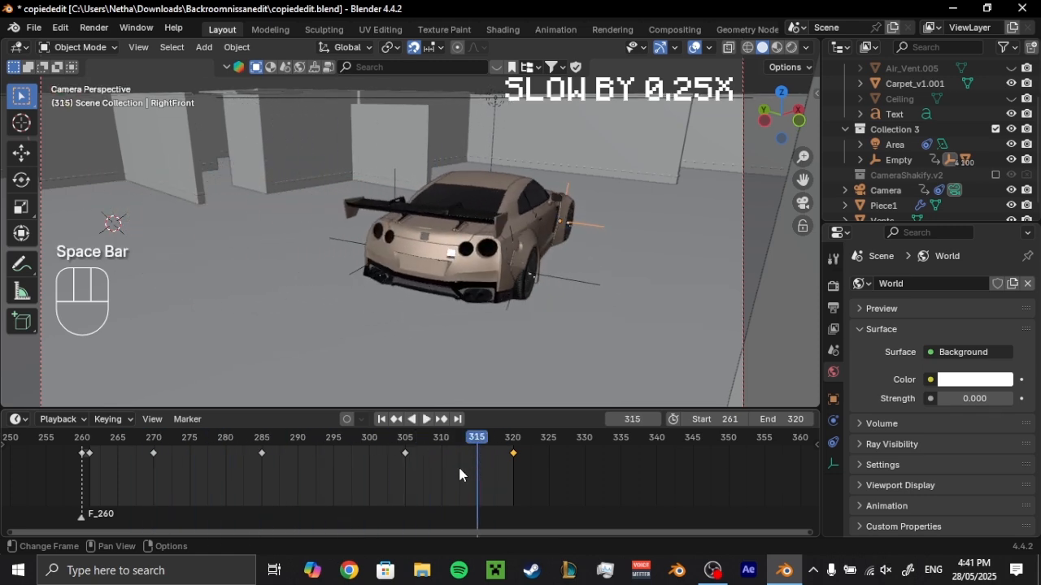
# - Play back the drifting car shot and save the file
pyautogui.press('space')
pyautogui.press('space')
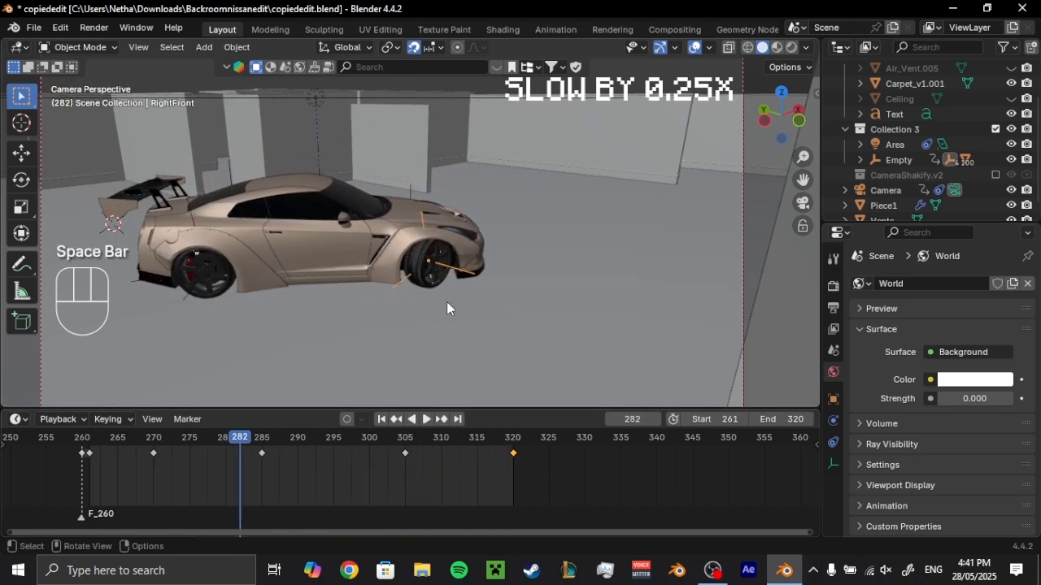
pyautogui.hotkey('ctrl', 's')
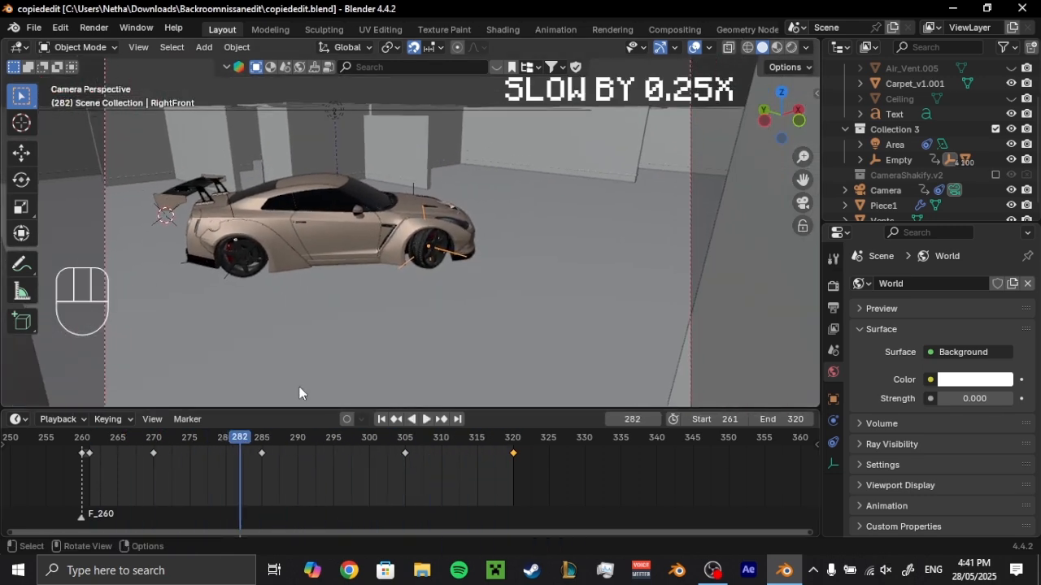
pyautogui.press('space')
pyautogui.press('space')
# - Add a timeline marker at frame 320 and set the playback range to frames 321 to 400
pyautogui.scroll(-2, 430, 455)
pyautogui.click(300, 472)
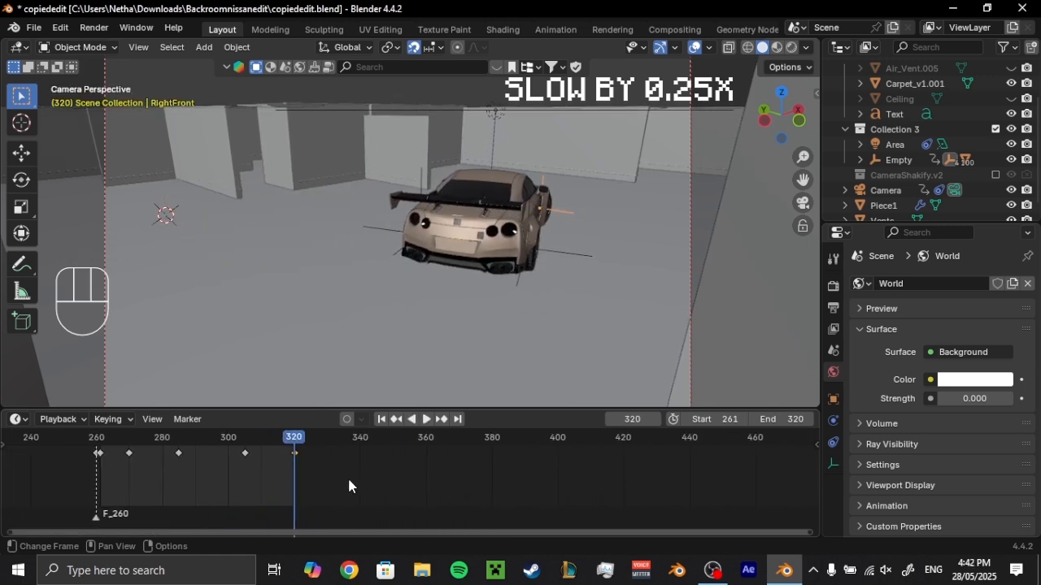
pyautogui.click(187, 418)
pyautogui.click(237, 400)
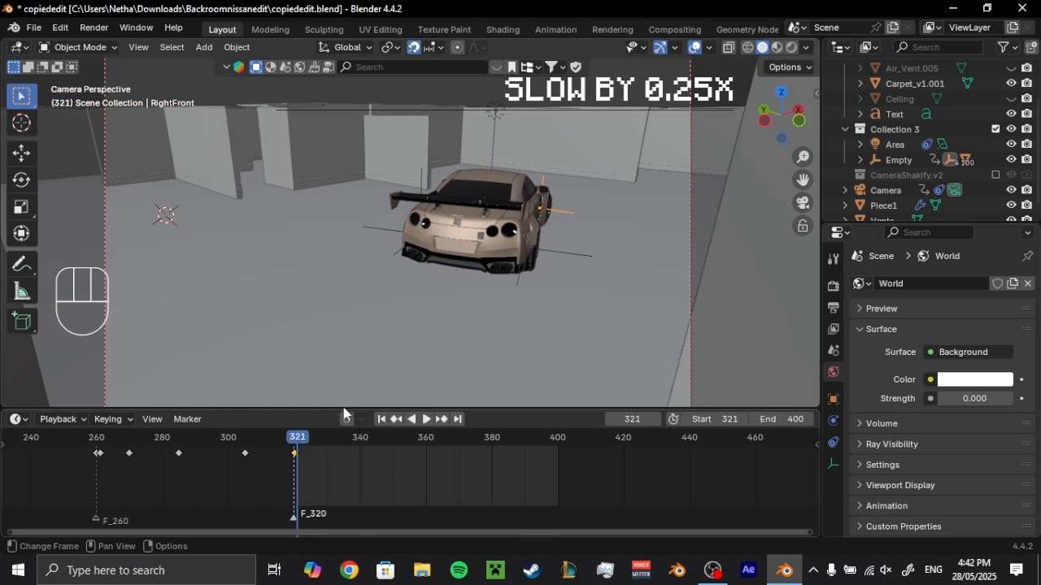
# - Insert camera keyframes at frames 320 and 321, with the Camera Shakify influence at 1.00 on frame 321
pyautogui.click(885, 191)
pyautogui.click(293, 440)
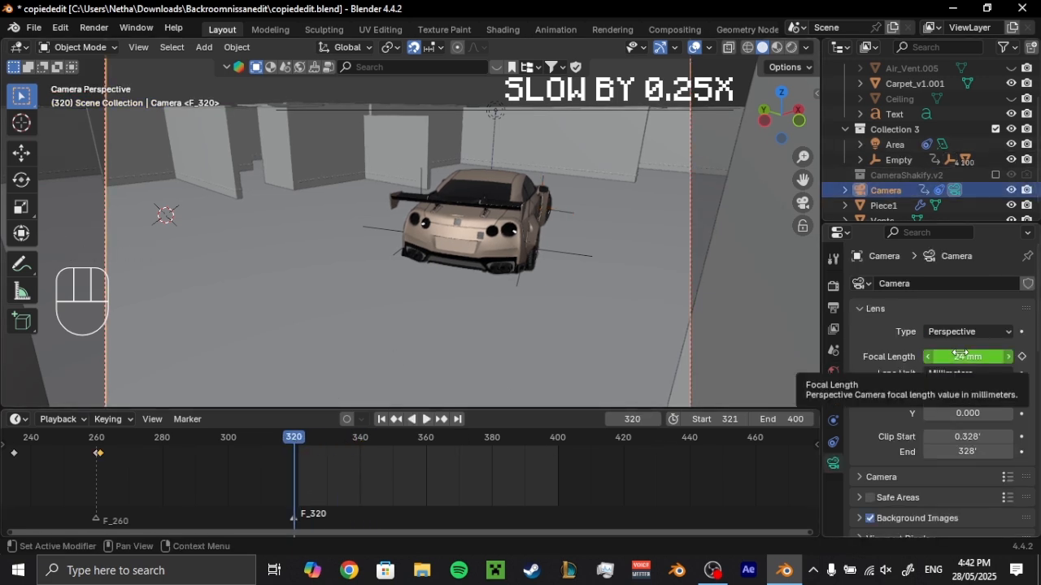
pyautogui.scroll(-10, 961, 366)
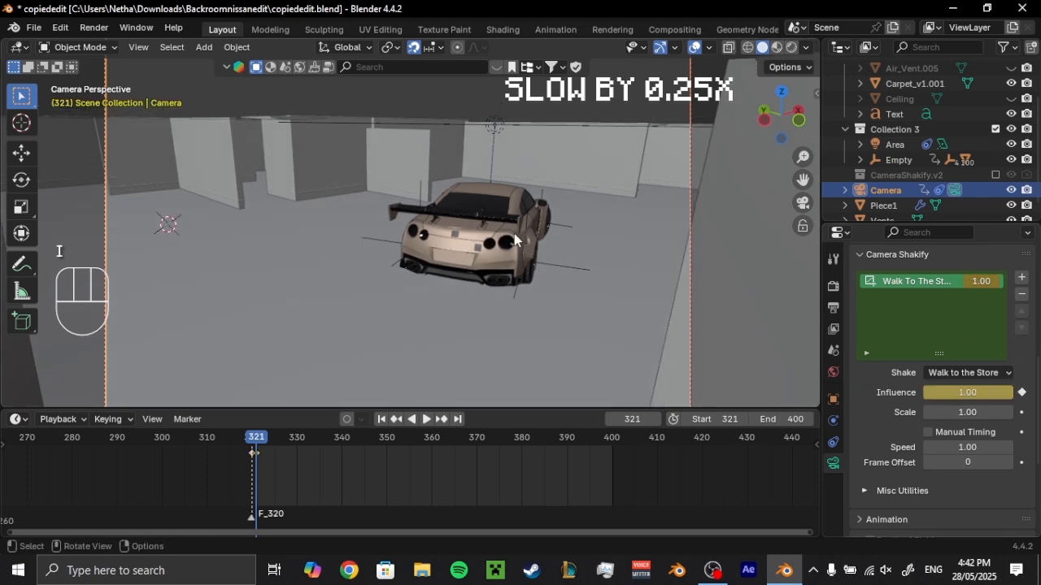
# - Move the camera about -24' along its local Z axis toward the car
pyautogui.scroll(-3, 514, 237)
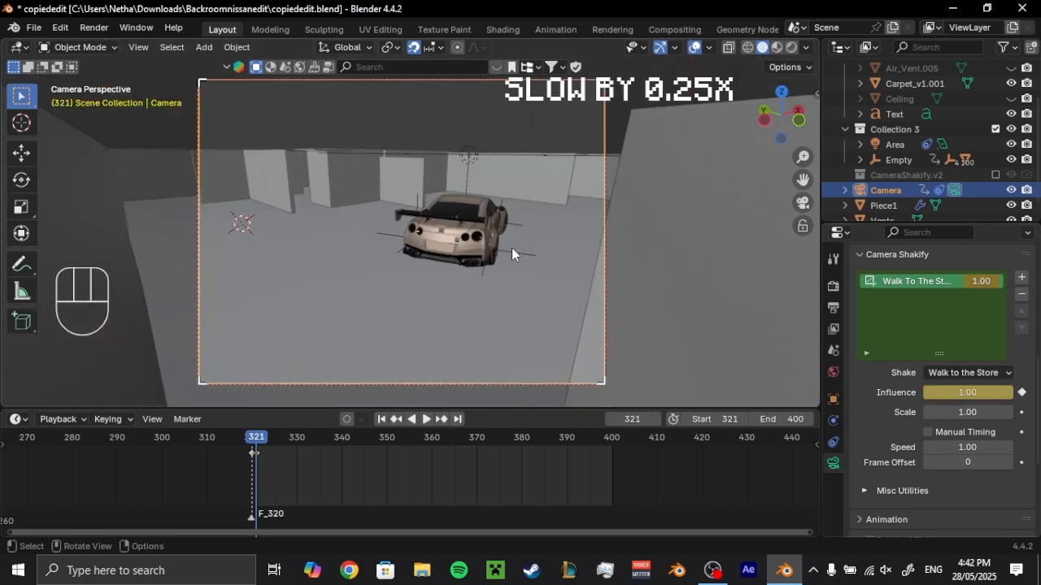
pyautogui.moveTo(511, 248); pyautogui.dragTo(394, 253, button='middle')
pyautogui.press('g')
pyautogui.press('y')
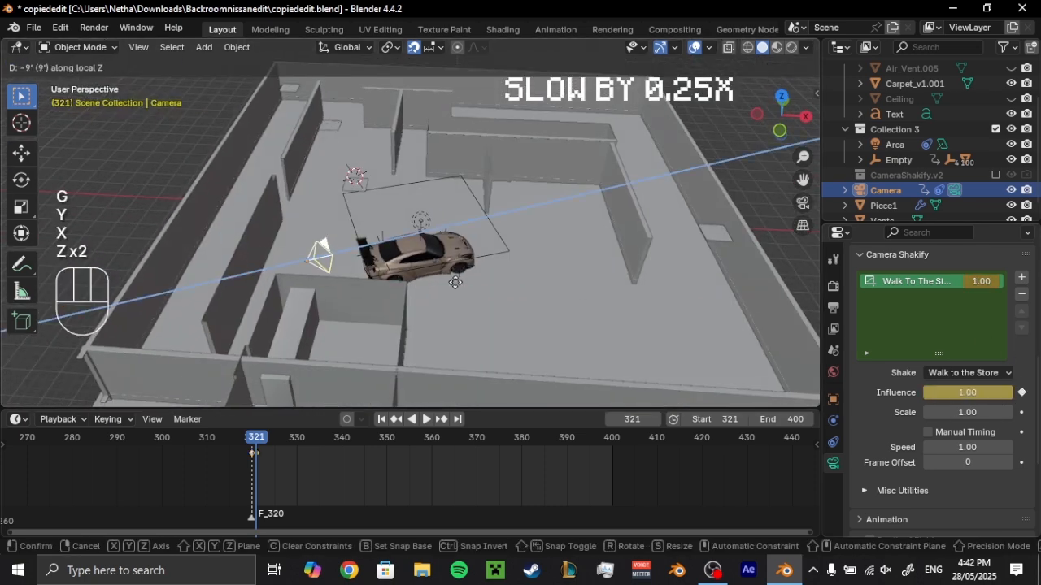
pyautogui.click(543, 277)
# - In top view, shift the camera along its local X axis so it sits inside the car
pyautogui.scroll(6, 504, 264)
pyautogui.moveTo(505, 256); pyautogui.dragTo(439, 262, button='middle')
pyautogui.click(782, 98)
pyautogui.keyDown('shift'); pyautogui.moveTo(569, 268); pyautogui.dragTo(587, 110, button='middle'); pyautogui.keyUp('shift')
pyautogui.press('g')
pyautogui.press('x')
pyautogui.press('x')
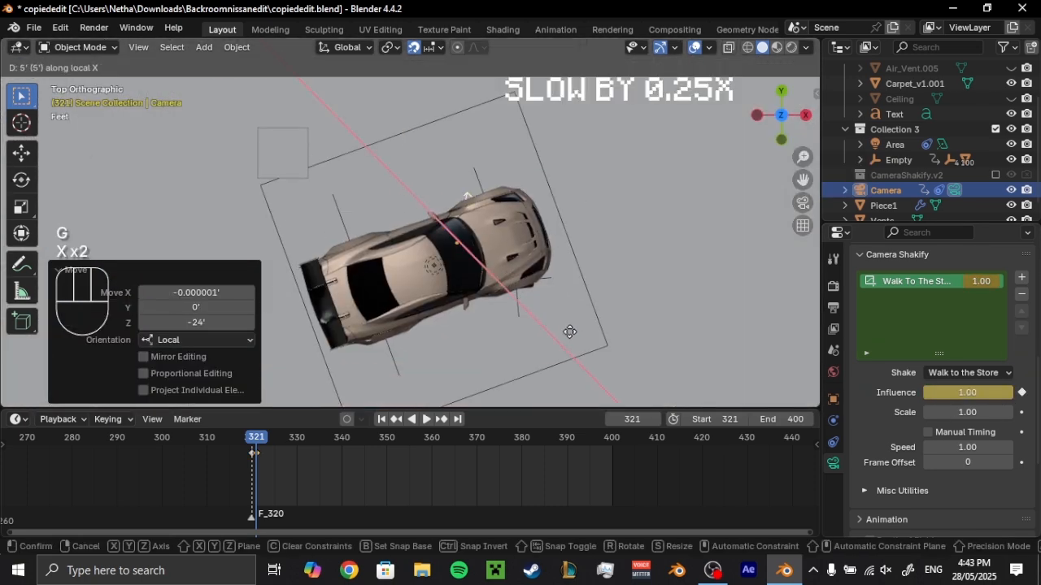
pyautogui.click(552, 293)
# - Raise the camera 2', turn it about global Z to face the dashboard, and move it -2' along X
pyautogui.press('KP_0')
pyautogui.press('g')
pyautogui.press('z')
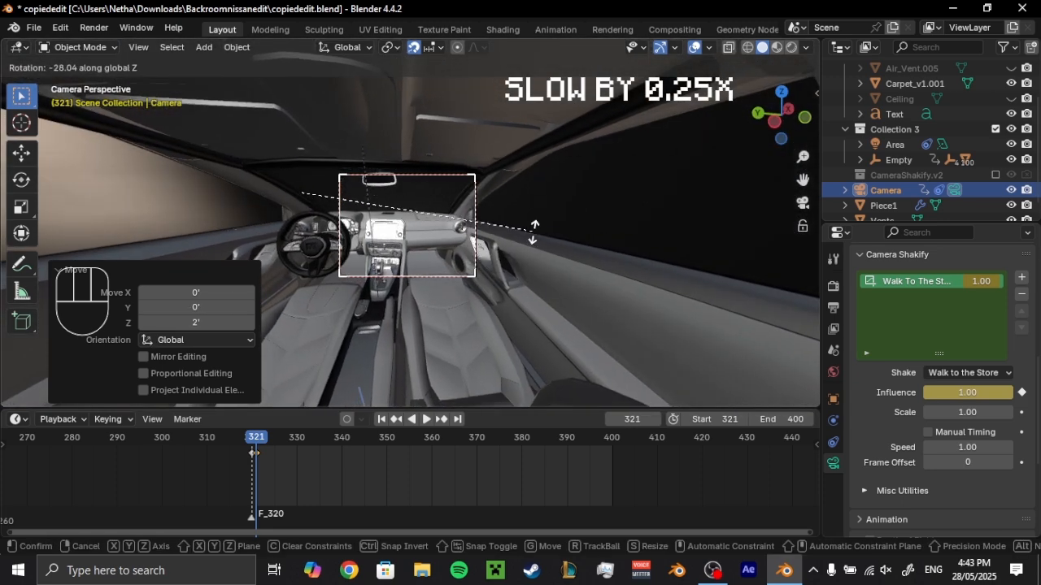
pyautogui.click(529, 230)
pyautogui.press('g')
pyautogui.press('x')
pyautogui.click(509, 267)
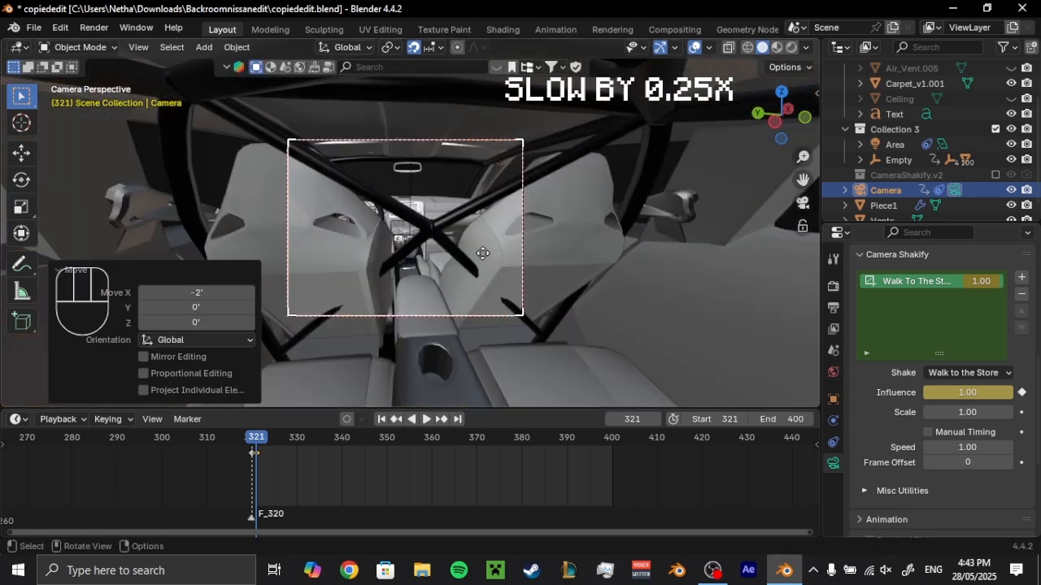
# - Trackball-rotate the camera by about 8.59° and -6.3°, insert a Location & Rotation keyframe at frame 321 and play back
pyautogui.press('r')
pyautogui.press('r')
pyautogui.click(475, 264)
pyautogui.press('k')
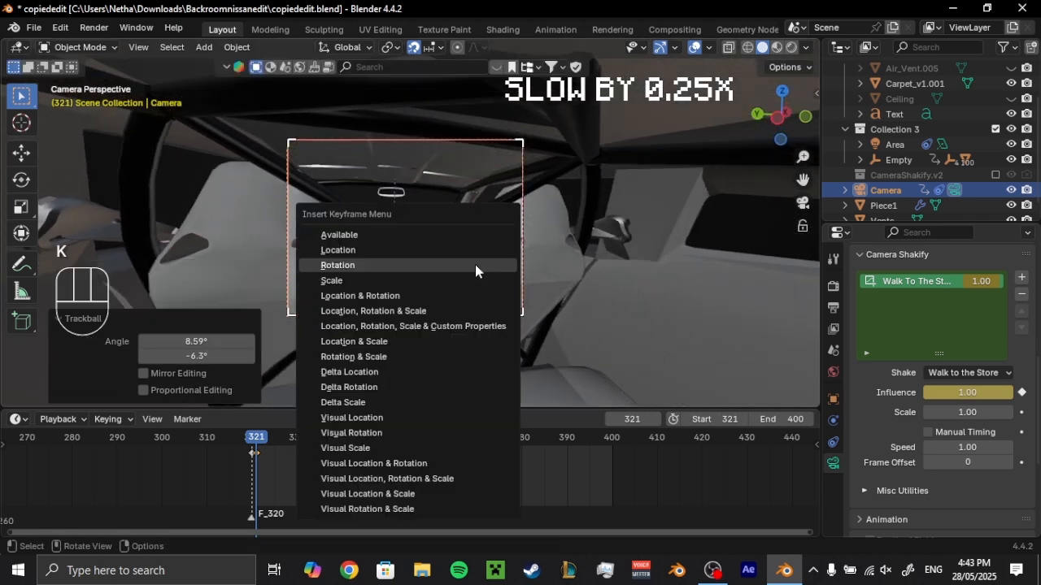
pyautogui.click(399, 295)
pyautogui.press('space')
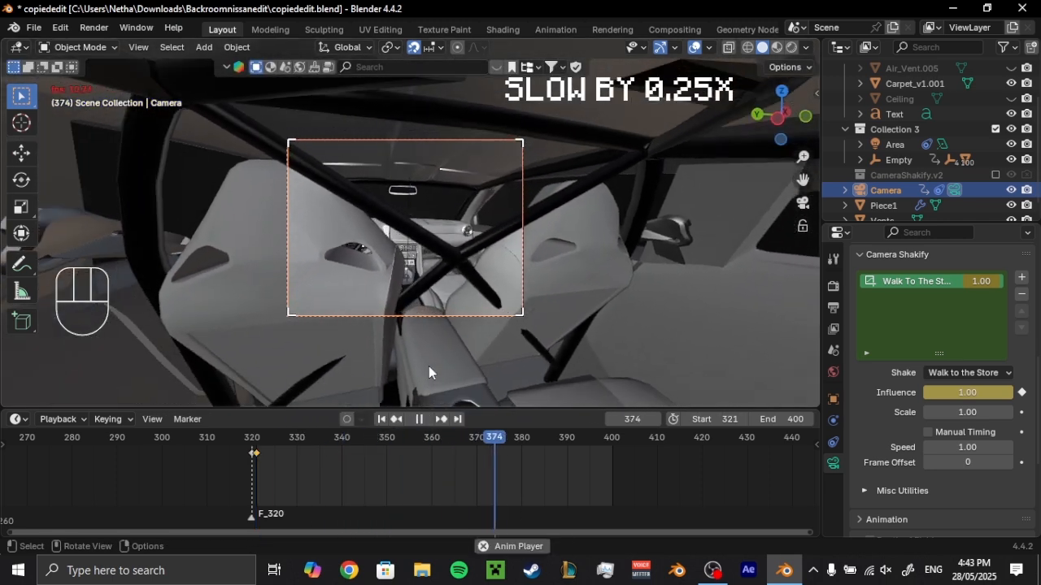
pyautogui.press('space')
# - Add a Child Of constraint to the camera with Empty as its target
pyautogui.scroll(2, 603, 364)
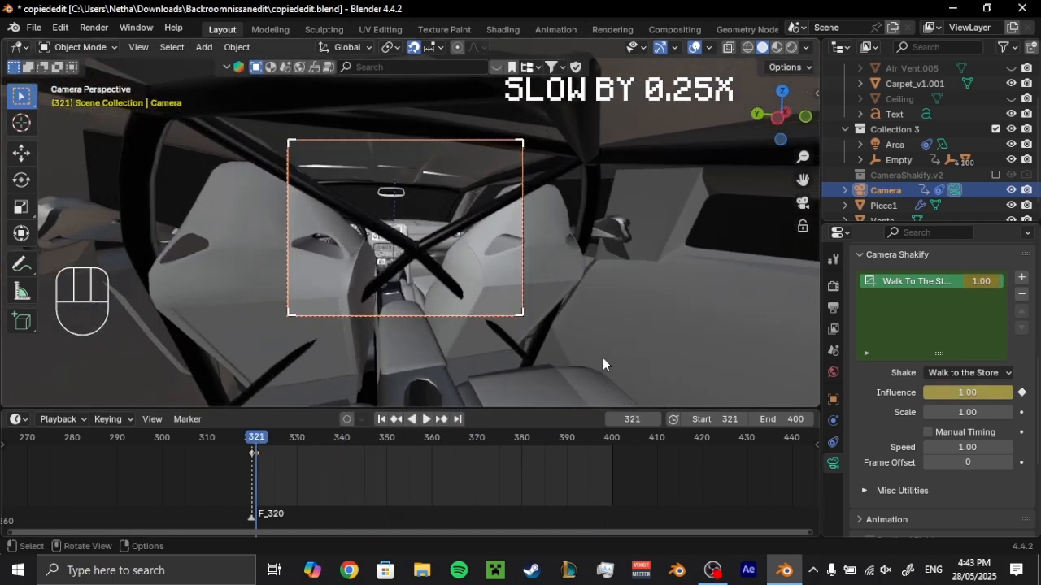
pyautogui.click(833, 442)
pyautogui.click(903, 283)
pyautogui.click(971, 361)
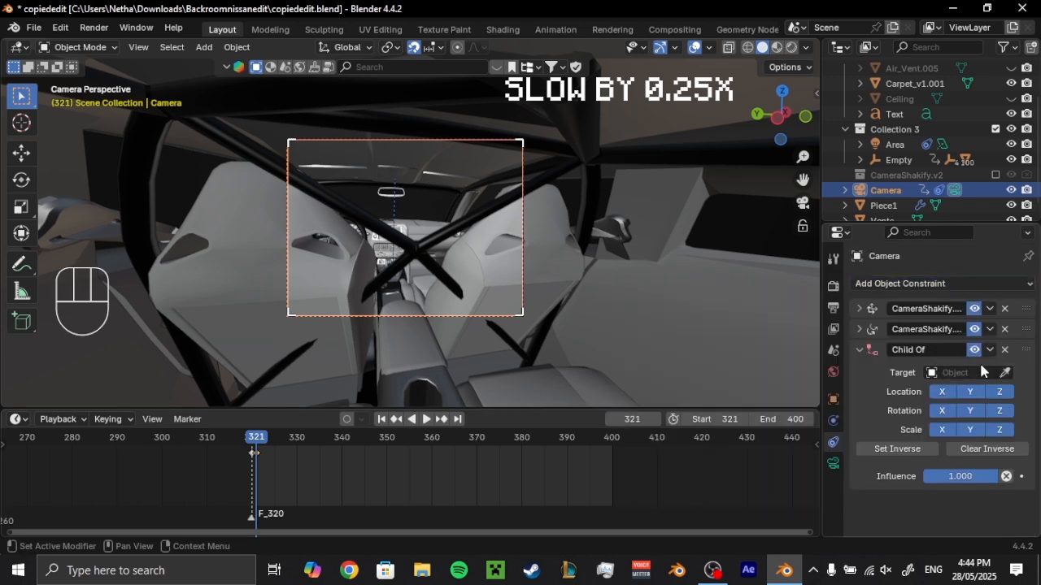
pyautogui.click(898, 160)
# - Test-move the car's Empty to check how the camera follows it, cancelling each move
pyautogui.press('g')
pyautogui.rightClick(537, 258)
pyautogui.moveTo(536, 258); pyautogui.dragTo(503, 237, button='middle')
pyautogui.scroll(-6, 432, 258)
pyautogui.press('g')
pyautogui.rightClick(439, 232)
pyautogui.press('KP_0')
# - Keyframe the camera's Child Of influence at 1.000 on frame 321 and 0.000 on frame 320
pyautogui.click(894, 188)
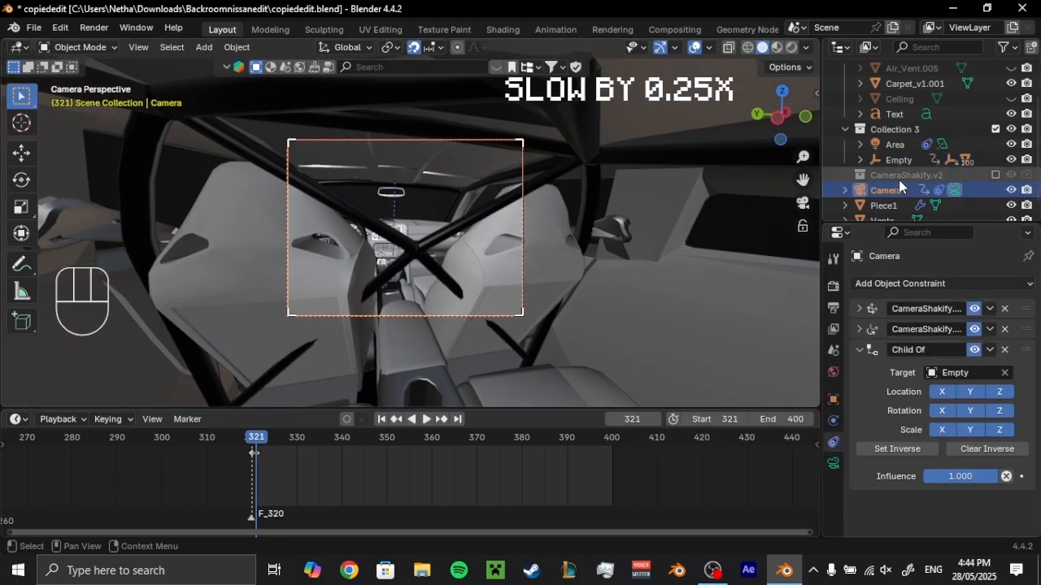
pyautogui.rightClick(955, 483)
pyautogui.click(913, 365)
pyautogui.press('Left')
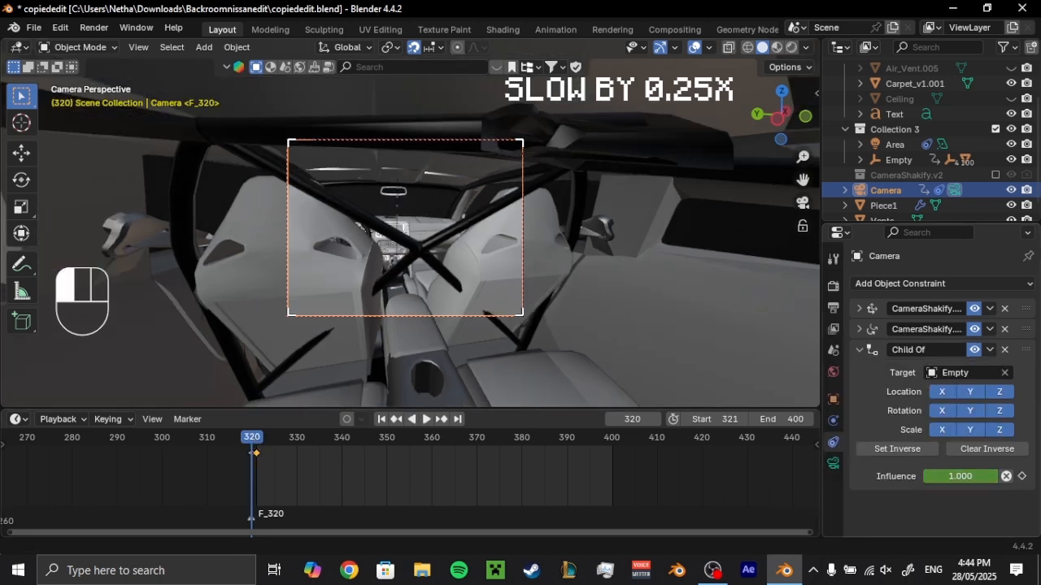
# - Duplicate the camera's frame 261 keyframe to frame 320 and play back
pyautogui.moveTo(244, 439); pyautogui.dragTo(101, 440)
pyautogui.scroll(-1, 143, 480)
pyautogui.moveTo(145, 482); pyautogui.dragTo(273, 487, button='middle')
pyautogui.moveTo(223, 441); pyautogui.dragTo(324, 443)
pyautogui.scroll(2, 150, 463)
pyautogui.hotkey('shift', 'd')
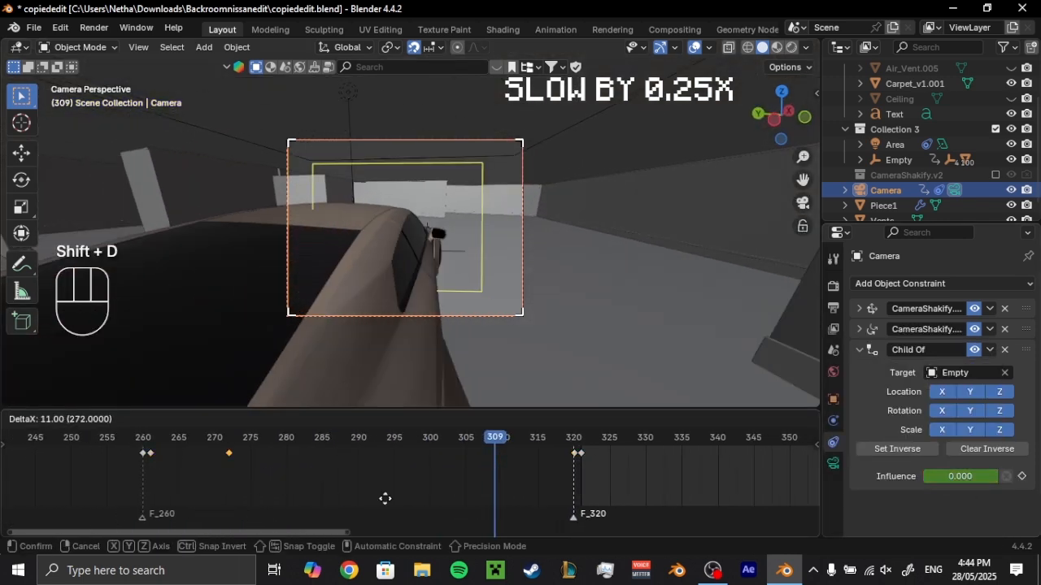
pyautogui.click(580, 512)
pyautogui.press('space')
pyautogui.press('space')
# - Duplicate the camera's frame 321 keyframe to frame 345 and go to frame 360
pyautogui.moveTo(685, 487); pyautogui.dragTo(267, 502, button='middle')
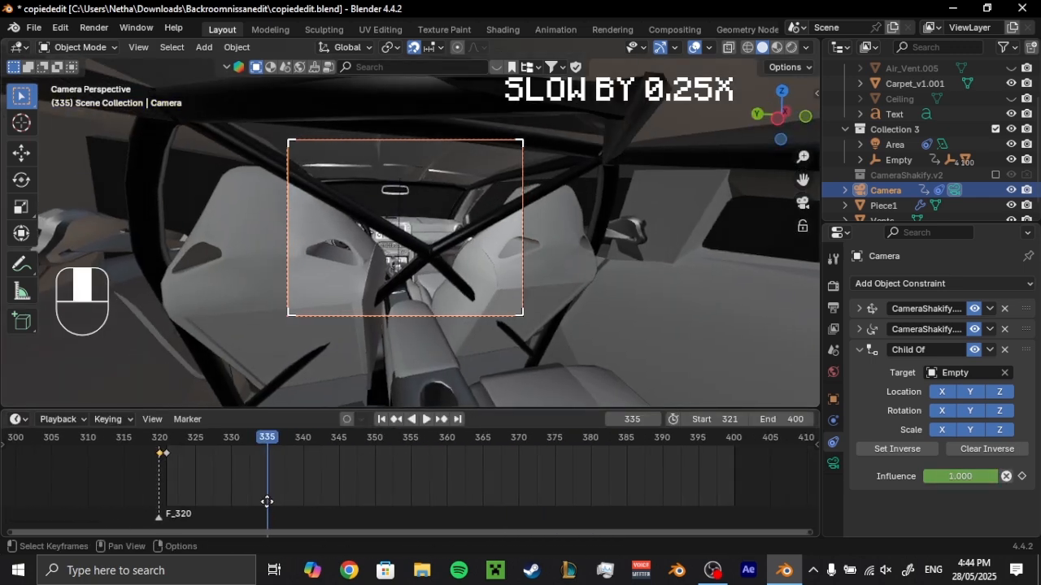
pyautogui.moveTo(167, 460); pyautogui.dragTo(167, 460)
pyautogui.hotkey('shift', 'd')
pyautogui.click(448, 440)
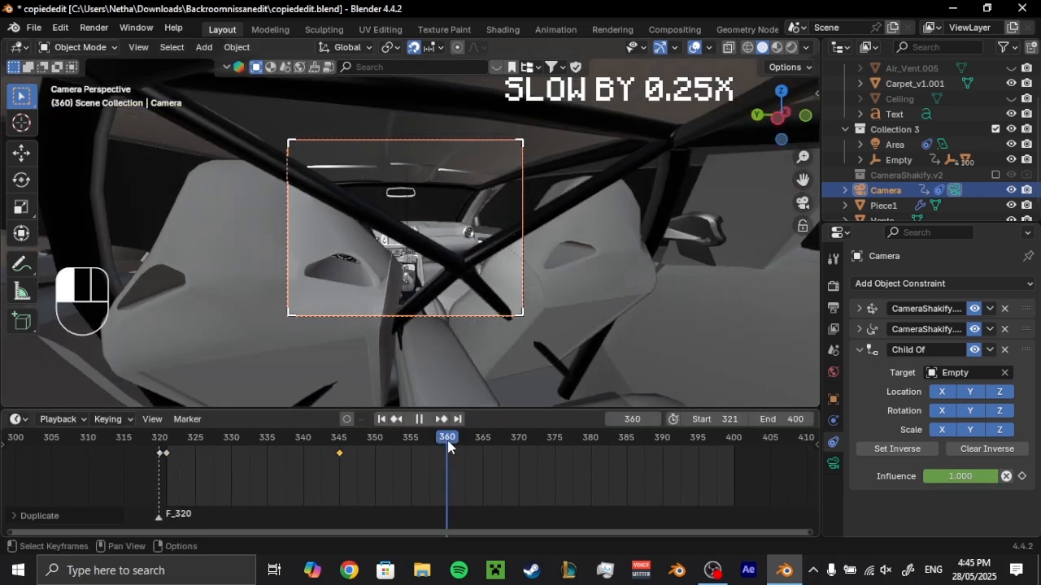
# - At frame 360, reposition the camera inside the car, rotate it 6.16° around Z, and keyframe its location and rotation
pyautogui.press('g')
pyautogui.press('x')
pyautogui.press('y')
pyautogui.click(471, 285)
pyautogui.press('r')
pyautogui.press('z')
pyautogui.click(473, 282)
pyautogui.press('k')
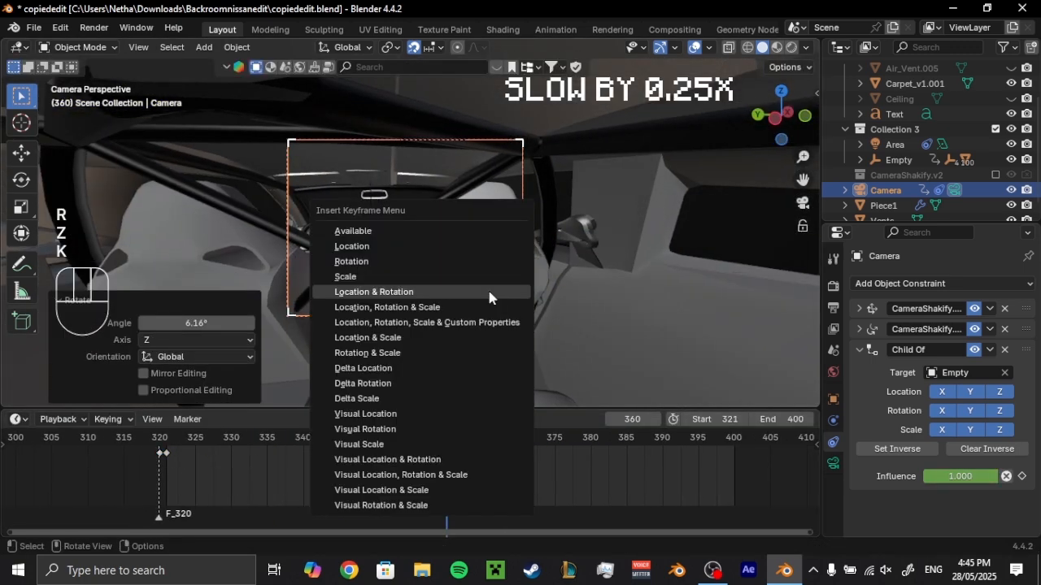
pyautogui.click(472, 290)
# - Keyframe the camera at frame 370 and play the animation back
pyautogui.press('space')
pyautogui.moveTo(541, 456); pyautogui.dragTo(519, 452)
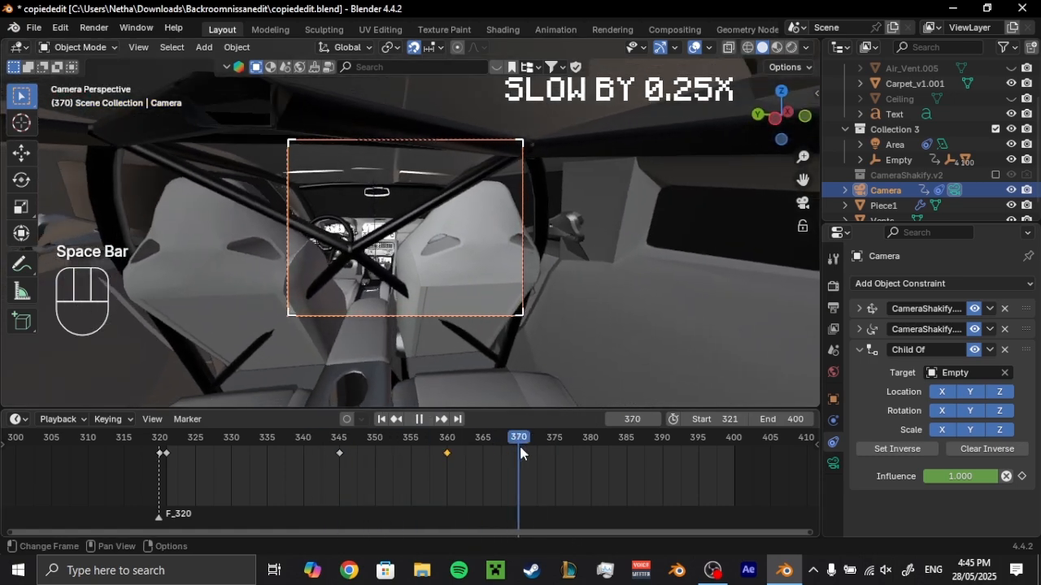
pyautogui.click(531, 292)
pyautogui.press('k')
pyautogui.click(537, 290)
pyautogui.press('space')
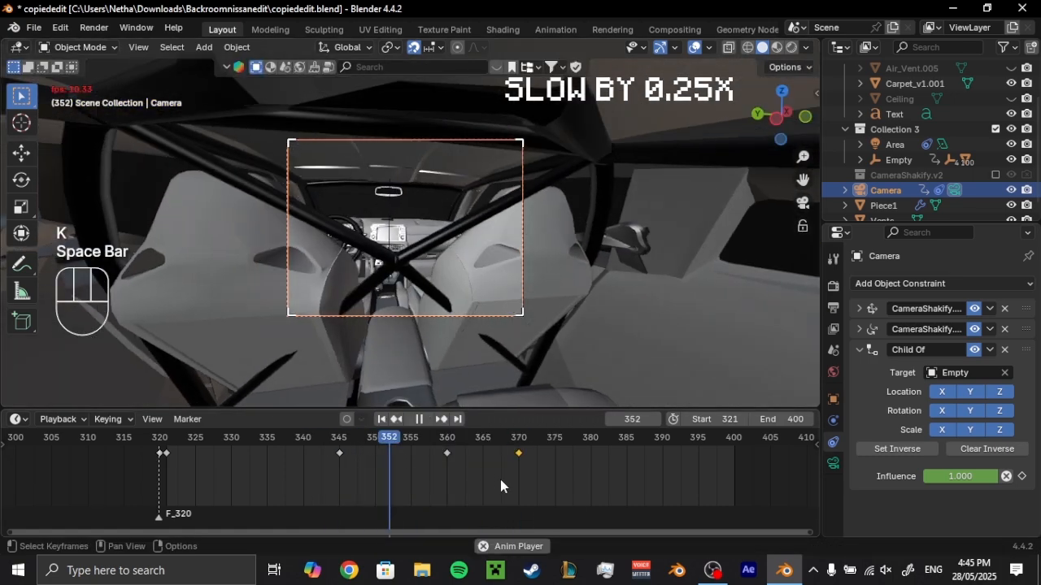
# - Change the interpolation of the camera keyframes at frames 345, 360 and 370, and play the result back
pyautogui.press('space')
pyautogui.moveTo(532, 481); pyautogui.dragTo(330, 446)
pyautogui.press('t')
pyautogui.click(421, 456)
pyautogui.click(333, 439)
pyautogui.press('space')
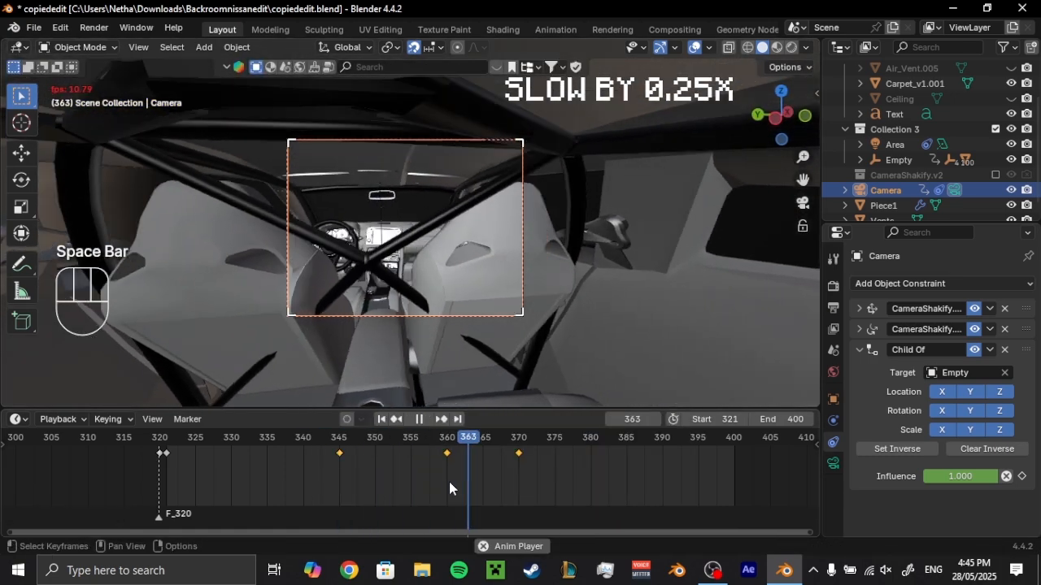
pyautogui.click(626, 476)
pyautogui.press('space')
# - Leave the camera view, select the car's Empty, and keyframe it at the start of the shot
pyautogui.scroll(-5, 527, 285)
pyautogui.moveTo(480, 236); pyautogui.dragTo(534, 309, button='middle')
pyautogui.click(898, 160)
pyautogui.press('k')
pyautogui.click(446, 257)
# - At frame 400, rotate the car's Empty around Z, keyframe it, and play the turn back
pyautogui.click(735, 447)
pyautogui.scroll(-3, 521, 273)
pyautogui.press('r')
pyautogui.press('z')
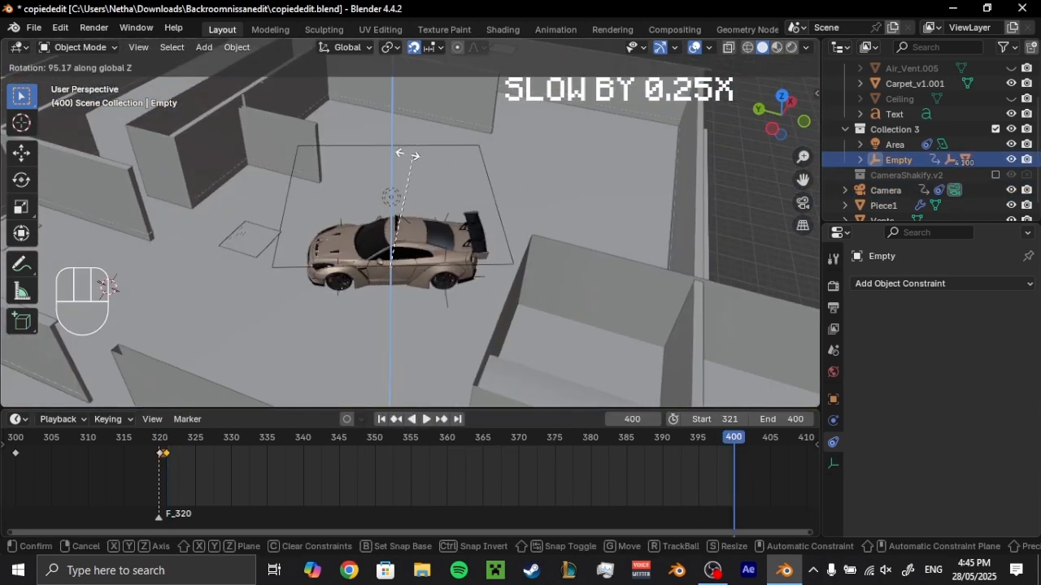
pyautogui.click(407, 154)
pyautogui.press('k')
pyautogui.press('space')
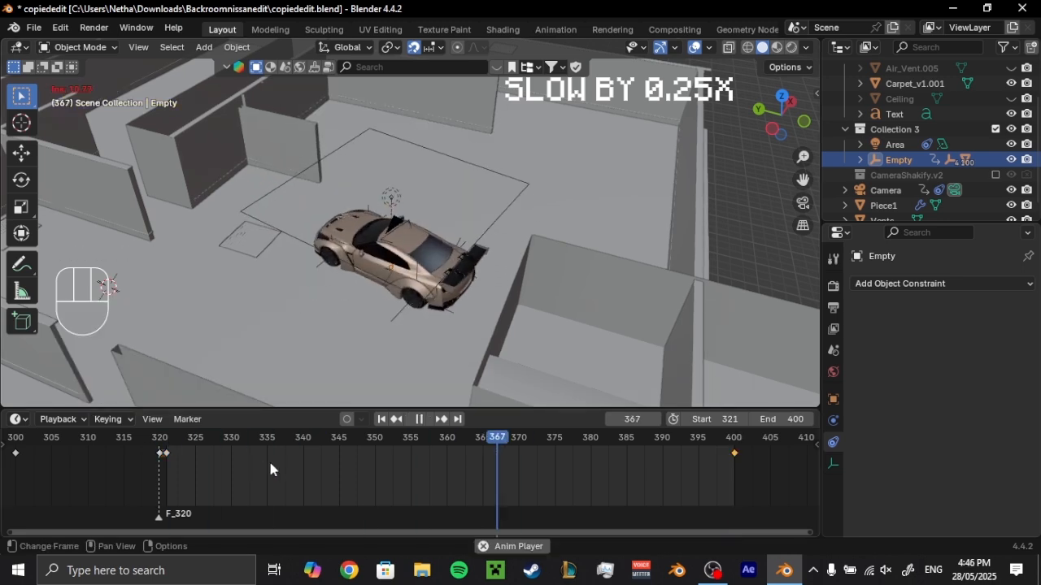
# - Play the shot through the camera with the windshield hidden
pyautogui.press('space')
pyautogui.press('KP_0')
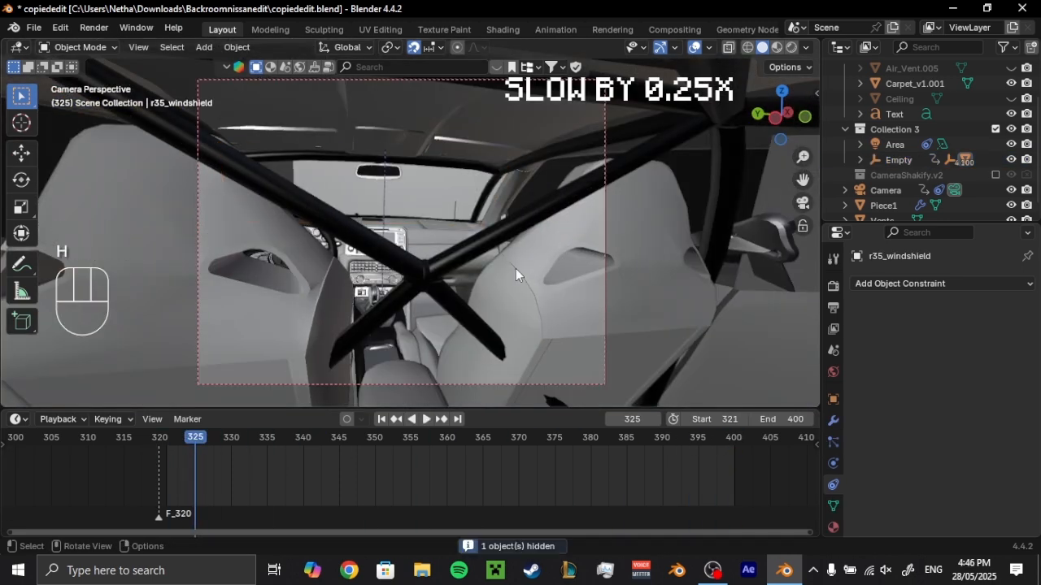
pyautogui.press('space')
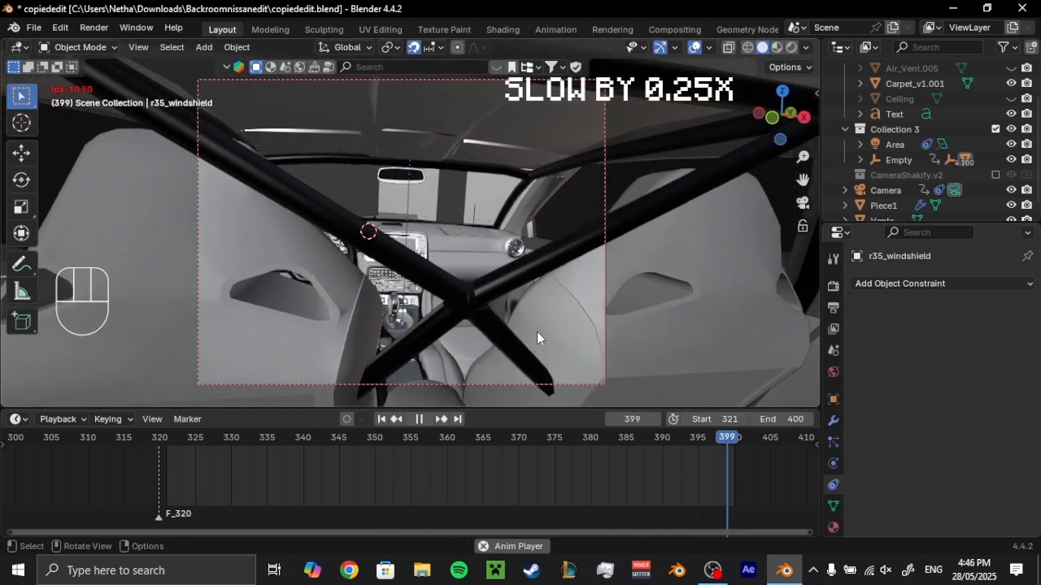
pyautogui.press('space')
# - Reveal all hidden objects, then hide the ceiling and air vents to expose the car inside the room
pyautogui.hotkey('alt', 'h')
pyautogui.moveTo(463, 220); pyautogui.dragTo(532, 265, button='middle')
pyautogui.scroll(-5, 620, 251)
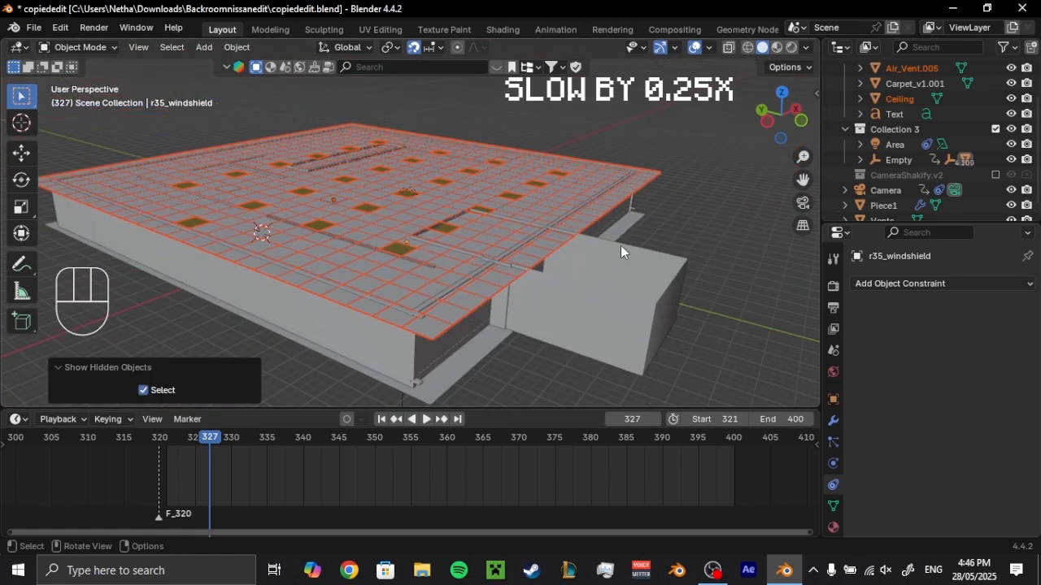
pyautogui.press('h')
pyautogui.scroll(2, 455, 243)
pyautogui.click(354, 323)
pyautogui.press('h')
pyautogui.scroll(6, 431, 253)
# - Go to frame 400 and rotate the car's Empty further around Z
pyautogui.moveTo(458, 243); pyautogui.dragTo(474, 264, button='middle')
pyautogui.moveTo(193, 439); pyautogui.dragTo(746, 461)
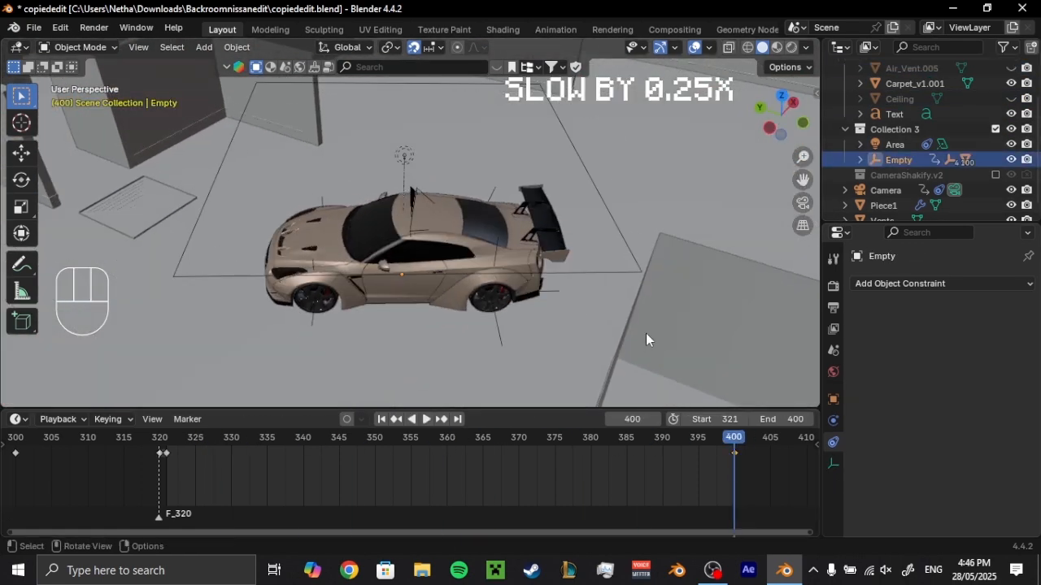
pyautogui.scroll(-3, 646, 333)
pyautogui.press('r')
pyautogui.press('z')
pyautogui.click(643, 257)
# - Move the car's Empty across the floor, keyframe it at frame 400, play back, and save the file
pyautogui.press('g')
pyautogui.press('y')
pyautogui.press('y')
pyautogui.press('x')
pyautogui.click(555, 279)
pyautogui.press('k')
pyautogui.press('space')
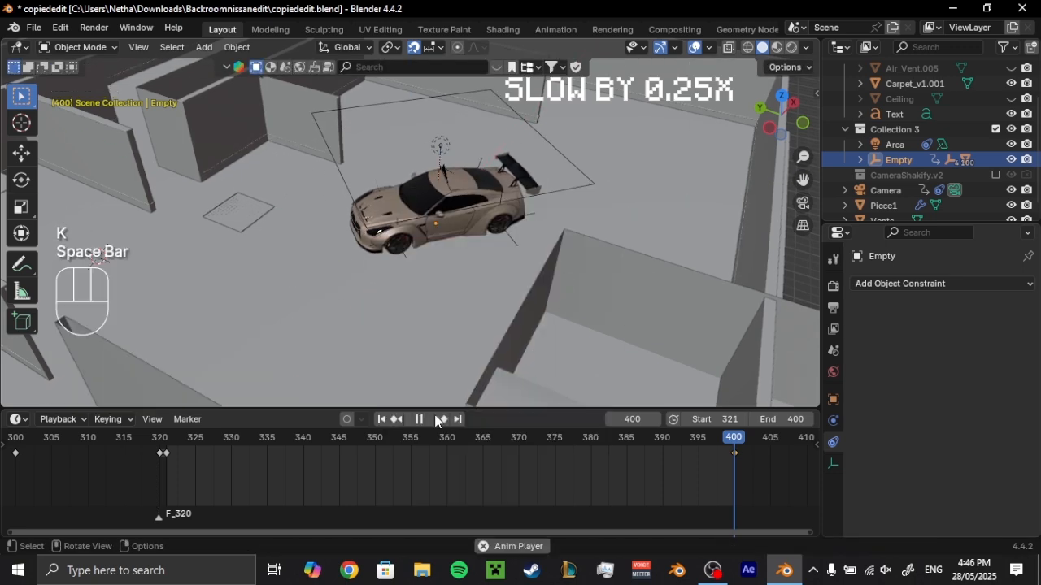
pyautogui.click(289, 457)
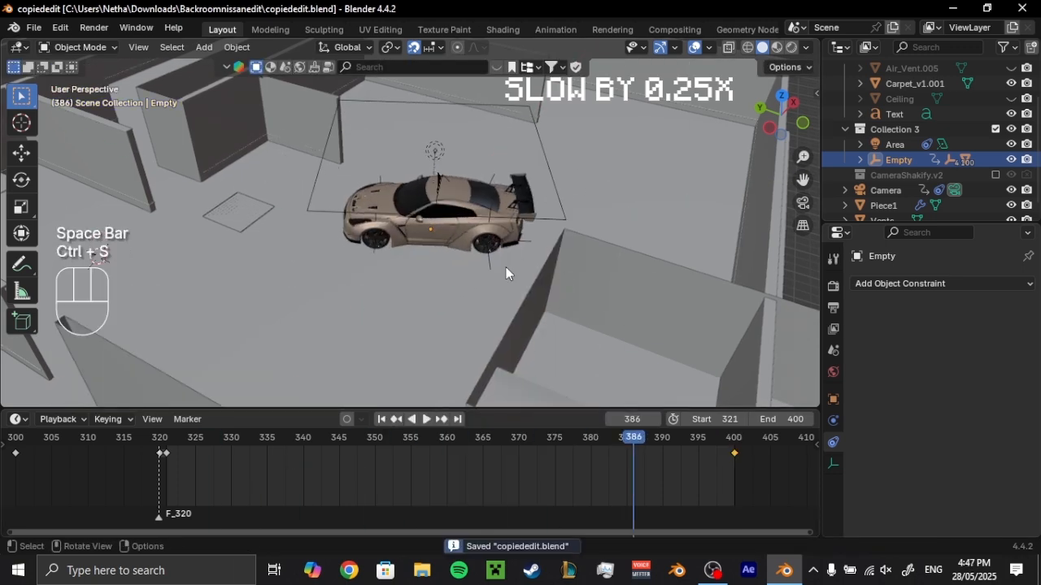
# - Add a timeline marker at frame 400
pyautogui.scroll(-4, 382, 235)
pyautogui.moveTo(543, 531); pyautogui.dragTo(673, 479)
pyautogui.moveTo(452, 534); pyautogui.dragTo(466, 537)
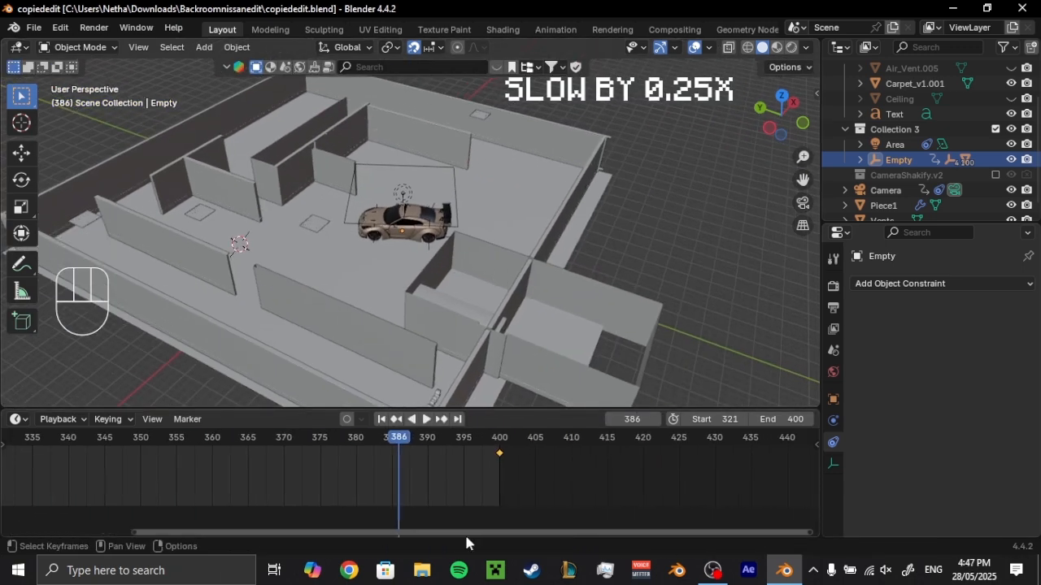
pyautogui.press('space')
pyautogui.scroll(4, 465, 295)
pyautogui.moveTo(474, 295); pyautogui.dragTo(375, 280, button='middle')
pyautogui.click(706, 421)
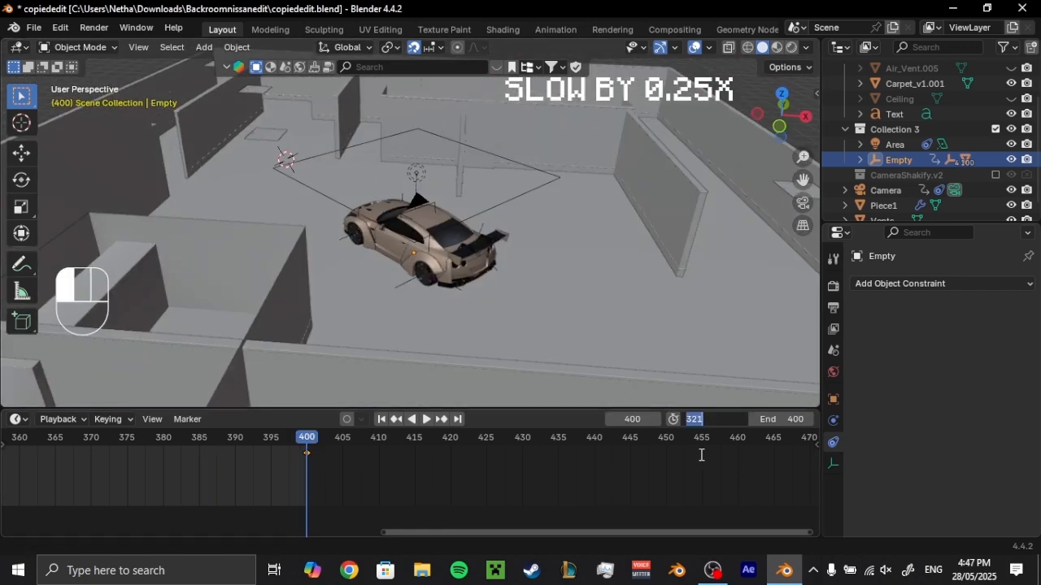
pyautogui.click(583, 424)
pyautogui.click(188, 419)
pyautogui.click(213, 403)
# - Set the playback range to start at frame 401 and end at frame 465
pyautogui.click(703, 420)
pyautogui.write('401')
pyautogui.press('Return')
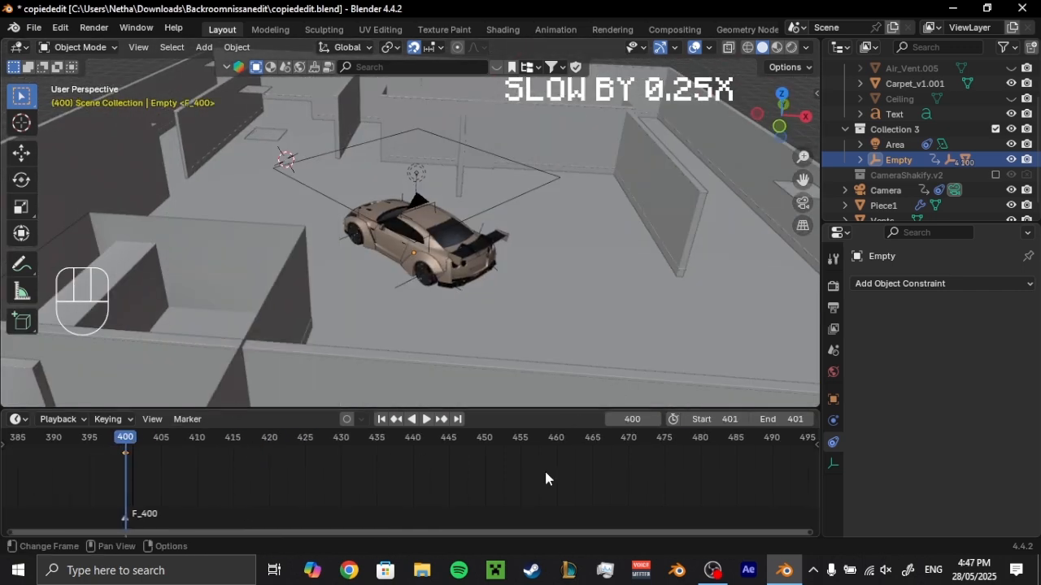
pyautogui.write('465')
pyautogui.press('Return')
# - Keyframe the camera's Child Of influence at 1.000 on frame 400 and 0.000 on frame 401
pyautogui.press('space')
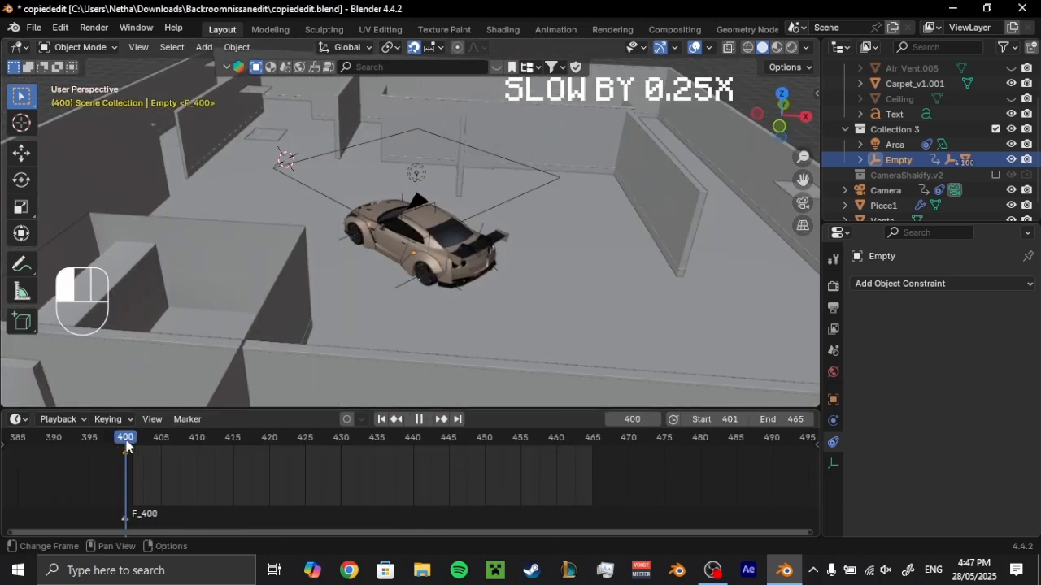
pyautogui.click(419, 203)
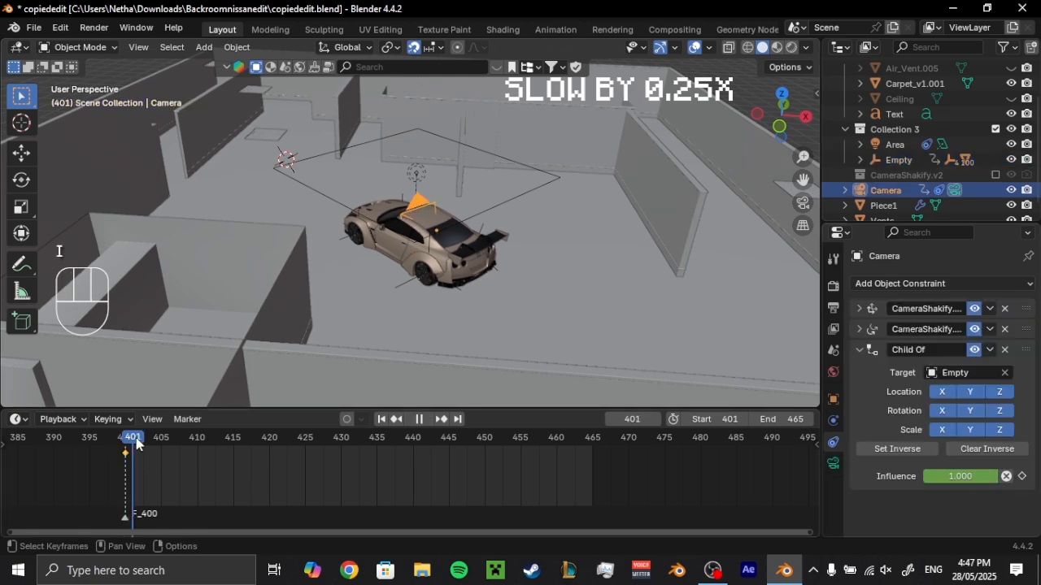
pyautogui.keyDown('shift'); pyautogui.moveTo(520, 325); pyautogui.dragTo(390, 297, button='middle'); pyautogui.keyUp('shift')
pyautogui.press('KP_0')
# - Place the 3D cursor on the floor behind the car and snap the camera to it
pyautogui.press('g')
pyautogui.press('x')
pyautogui.click(452, 264)
pyautogui.keyDown('shift'); pyautogui.moveTo(474, 369); pyautogui.dragTo(467, 320, button='middle'); pyautogui.keyUp('shift')
pyautogui.hotkey('shift', 's')
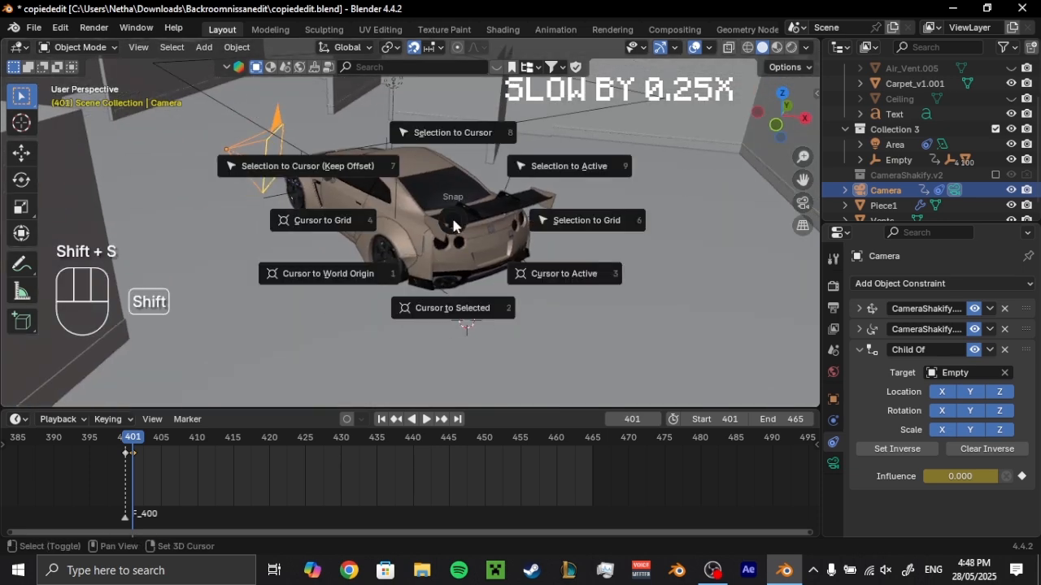
pyautogui.click(472, 315)
pyautogui.hotkey('shift', 's')
pyautogui.click(467, 183)
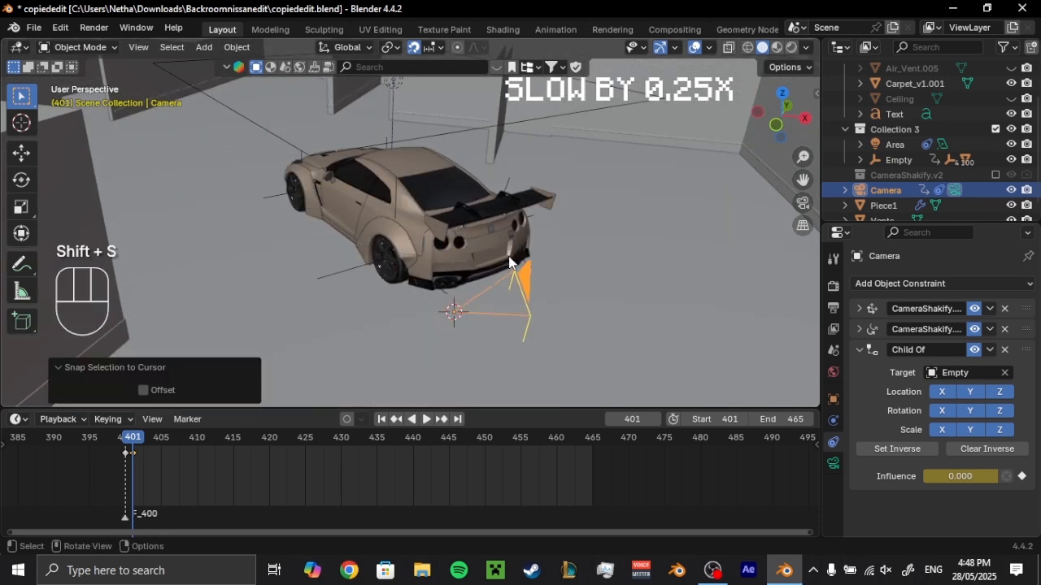
# - Rotate the camera around Z to face the car's rear and position it with moves along global and local Z
pyautogui.press('r')
pyautogui.press('z')
pyautogui.click(499, 301)
pyautogui.press('z')
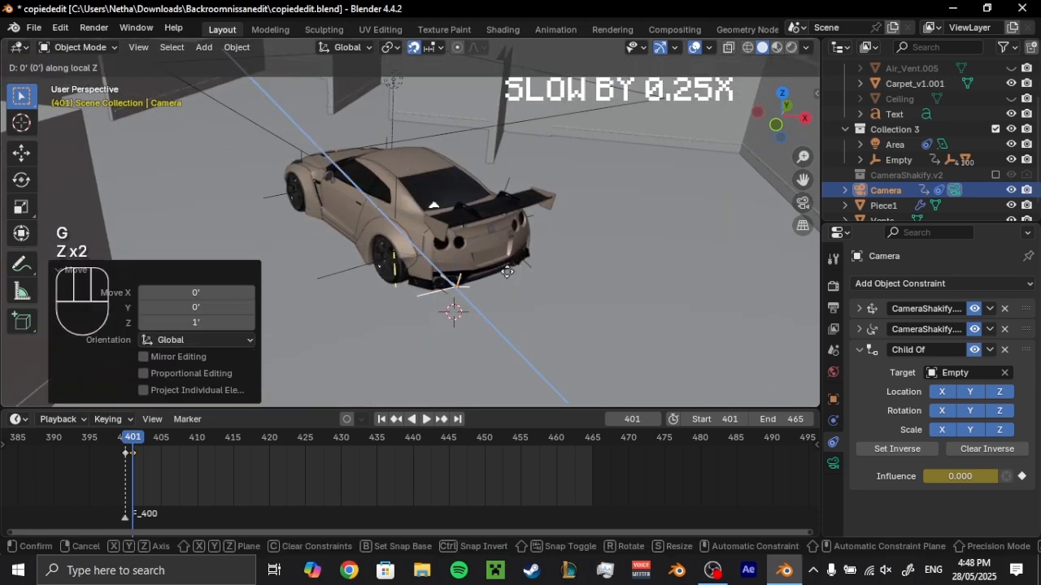
pyautogui.click(579, 321)
pyautogui.press('KP_0')
pyautogui.click(510, 300)
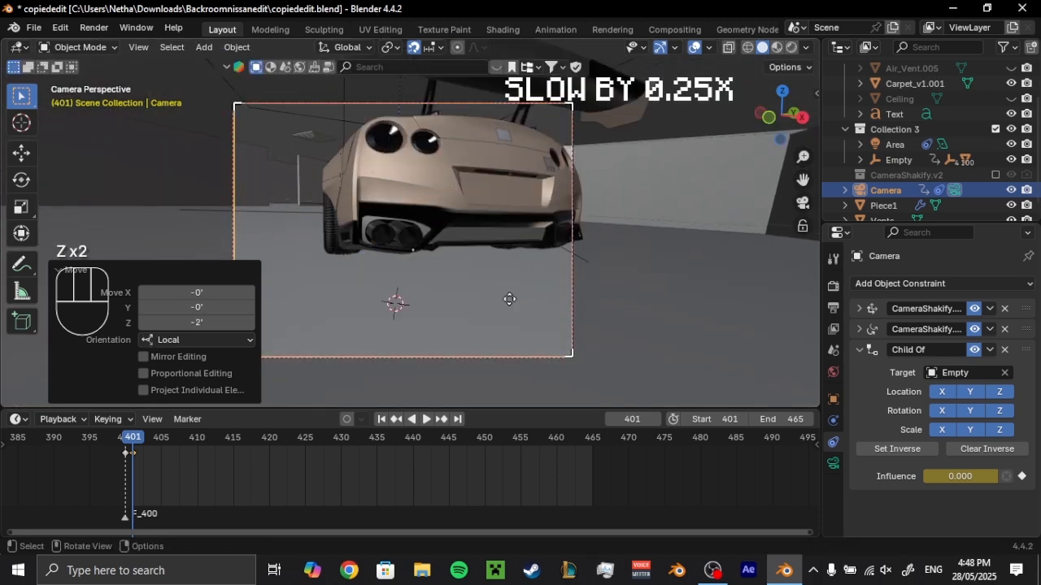
pyautogui.press('g')
pyautogui.press('z')
pyautogui.click(534, 288)
pyautogui.press('r')
pyautogui.press('x')
pyautogui.press('x')
pyautogui.press('y')
pyautogui.press('y')
pyautogui.rightClick(622, 261)
# - Tilt the camera around its local X axis
pyautogui.moveTo(619, 262); pyautogui.dragTo(553, 274, button='middle')
pyautogui.scroll(-6, 537, 277)
pyautogui.moveTo(520, 278); pyautogui.dragTo(561, 272, button='middle')
pyautogui.press('r')
pyautogui.press('x')
pyautogui.press('x')
pyautogui.click(592, 300)
# - Raise the camera 1' along global Z and keyframe it at frame 401
pyautogui.press('g')
pyautogui.press('z')
pyautogui.click(597, 286)
pyautogui.press('KP_0')
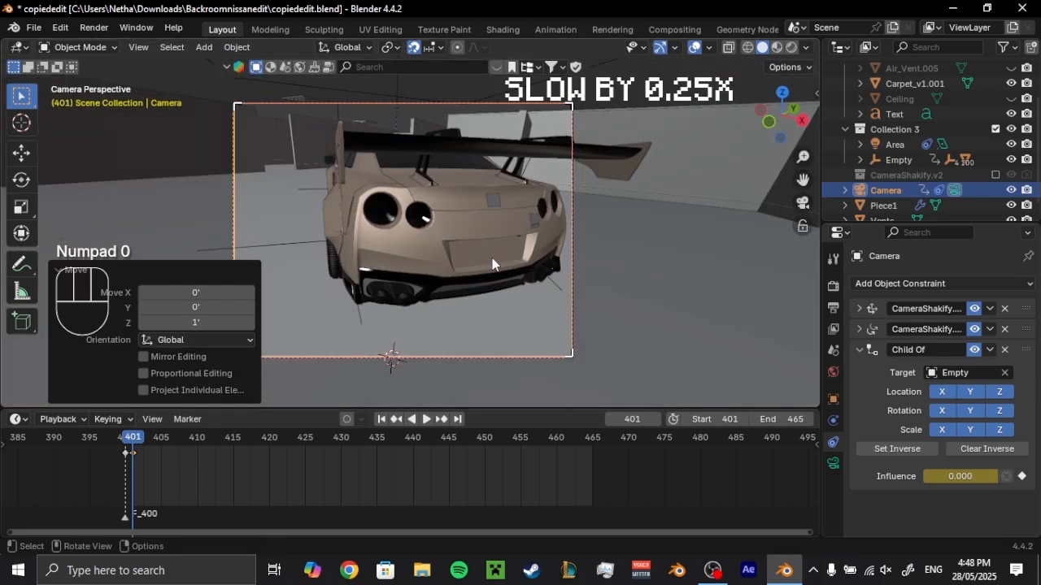
pyautogui.press('k')
pyautogui.click(442, 259)
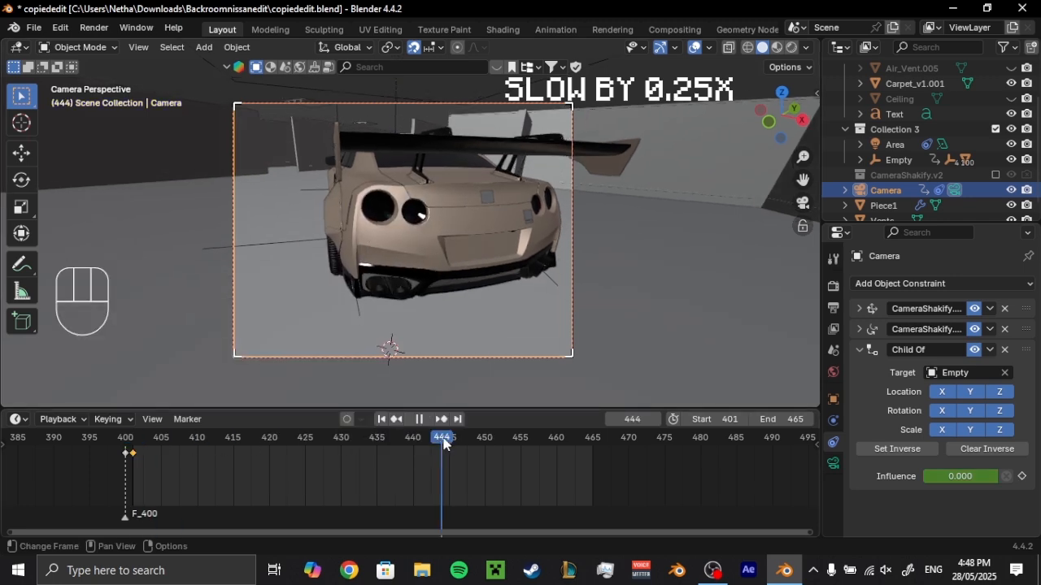
# - Keyframe the camera at frame 430, and again at frame 440 after moving it back from the car along its local Z
pyautogui.press('k')
pyautogui.click(443, 310)
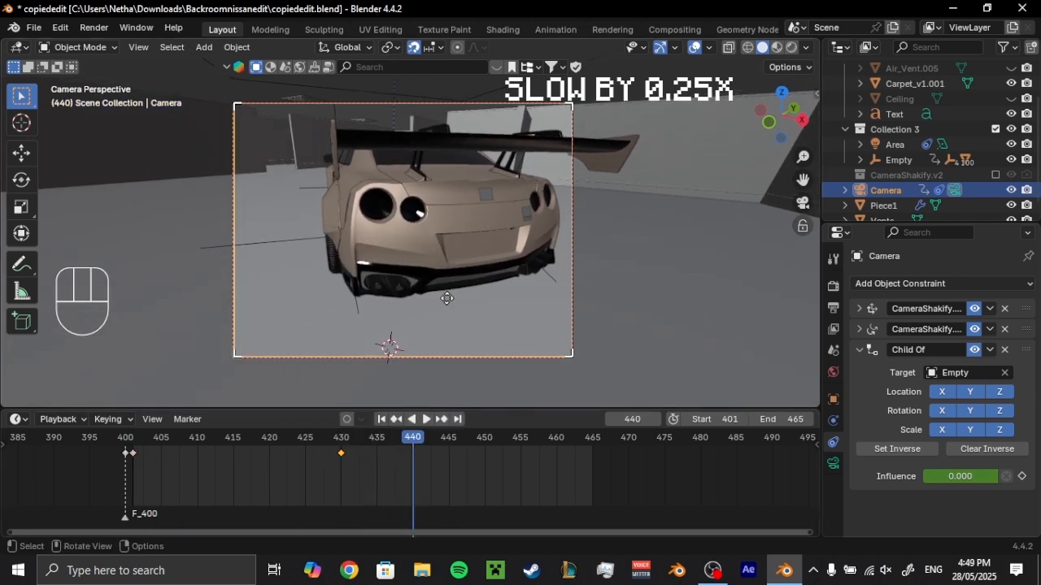
pyautogui.moveTo(447, 298); pyautogui.dragTo(528, 304, button='middle')
pyautogui.press('g')
pyautogui.press('x')
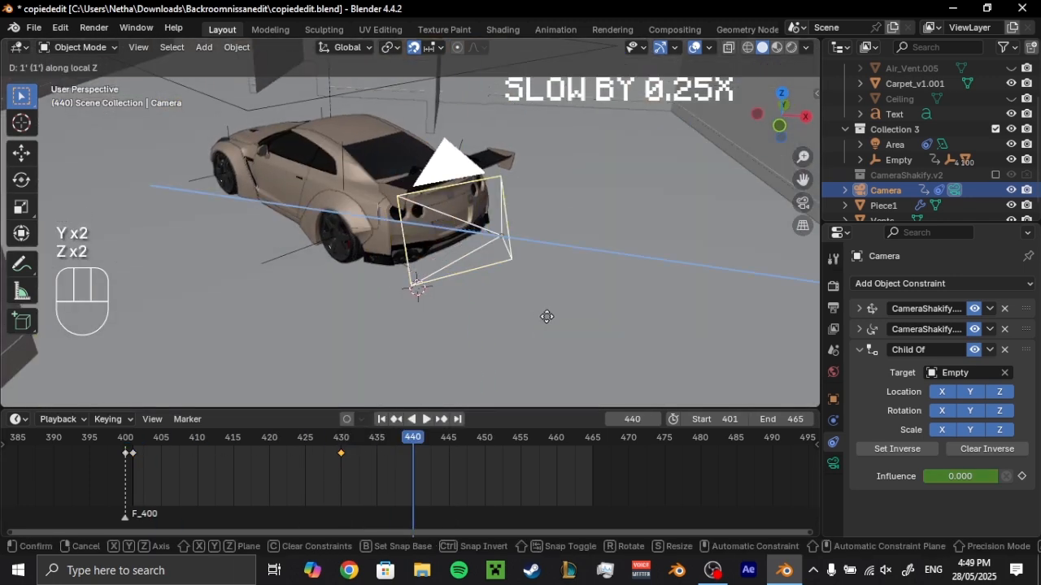
pyautogui.click(576, 274)
pyautogui.press('KP_0')
pyautogui.press('k')
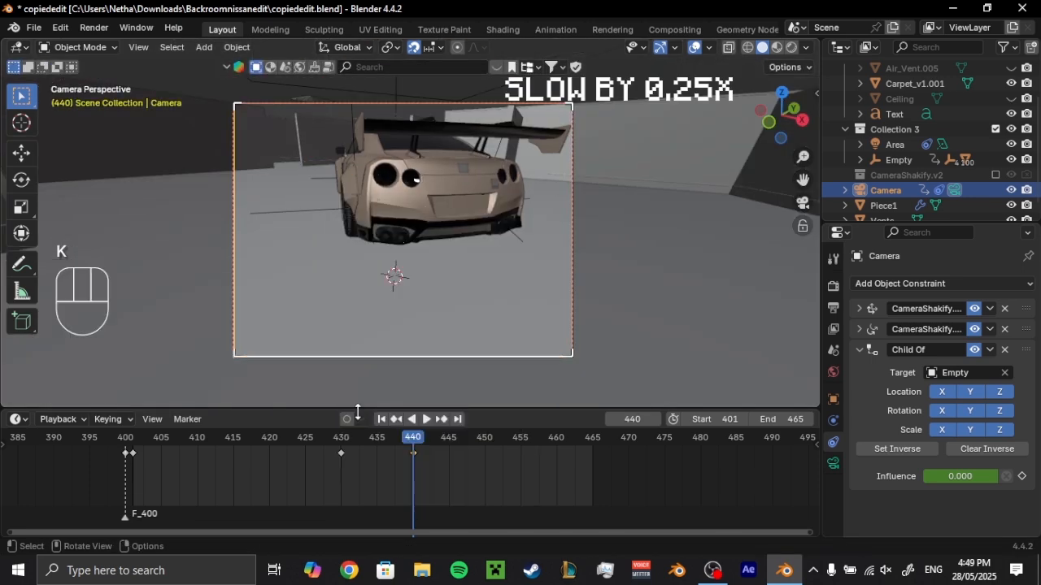
# - Keyframe the camera's pose at frame 433 and move that keyframe to frame 440, replacing the one already there
pyautogui.press('space')
pyautogui.moveTo(390, 450); pyautogui.dragTo(363, 452)
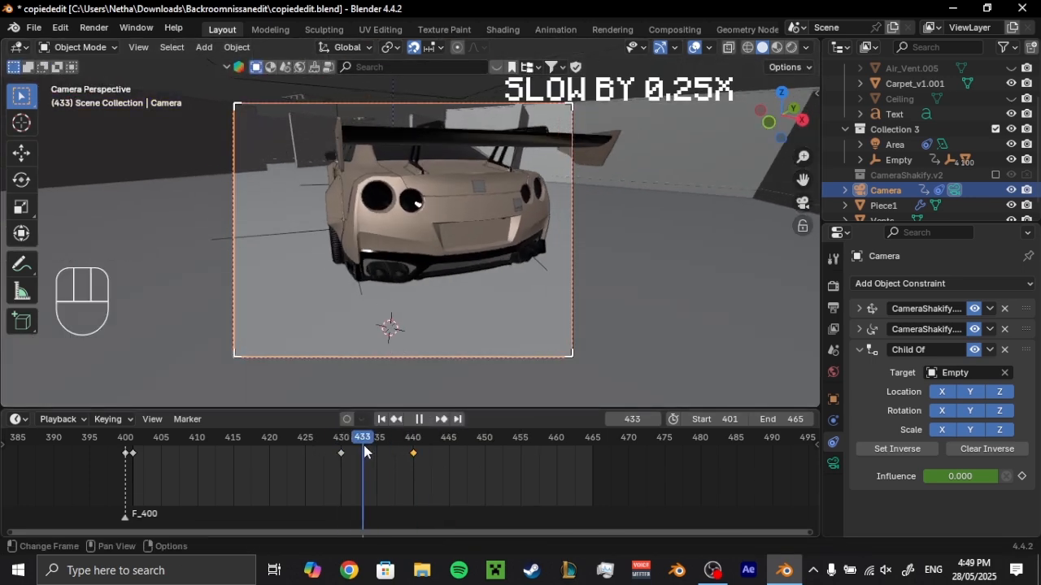
pyautogui.press('k')
pyautogui.click(501, 304)
pyautogui.press('Delete')
pyautogui.press('g')
pyautogui.click(432, 469)
# - Play back the pull-back and duplicate the camera's frame 440 keyframe to frame 452
pyautogui.press('space')
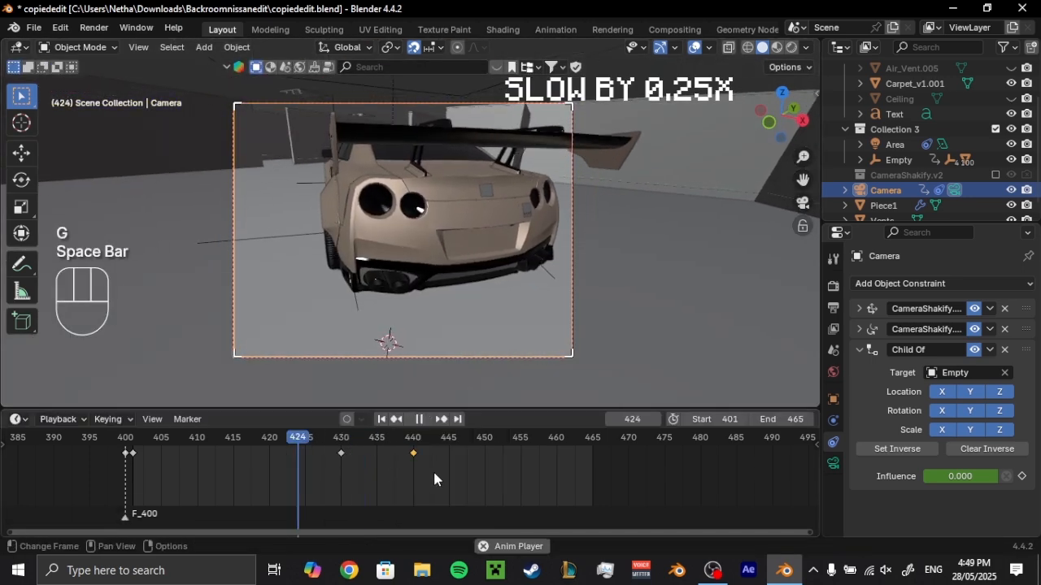
pyautogui.press('space')
pyautogui.hotkey('shift', 'd')
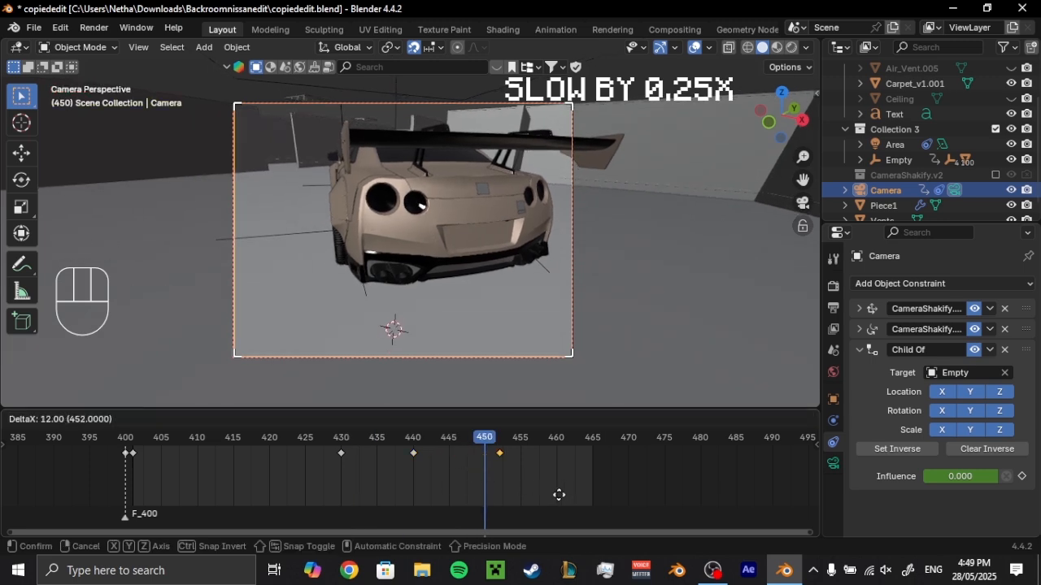
# - At frame 460, move the camera -2' along its local Z, lower it along global Z, and keyframe it
pyautogui.click(442, 268)
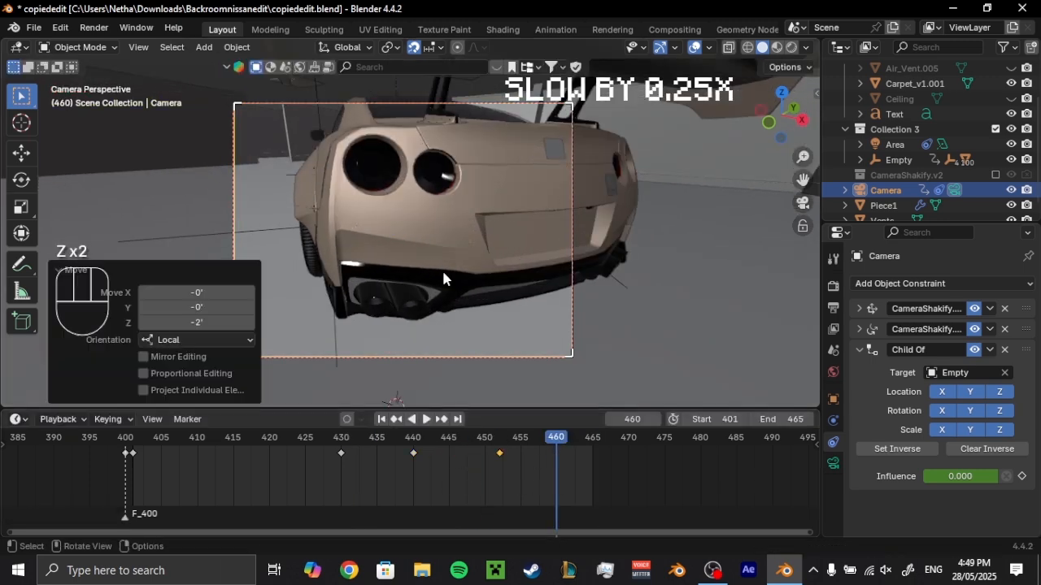
pyautogui.press('g')
pyautogui.press('z')
pyautogui.click(471, 296)
pyautogui.press('k')
pyautogui.press('space')
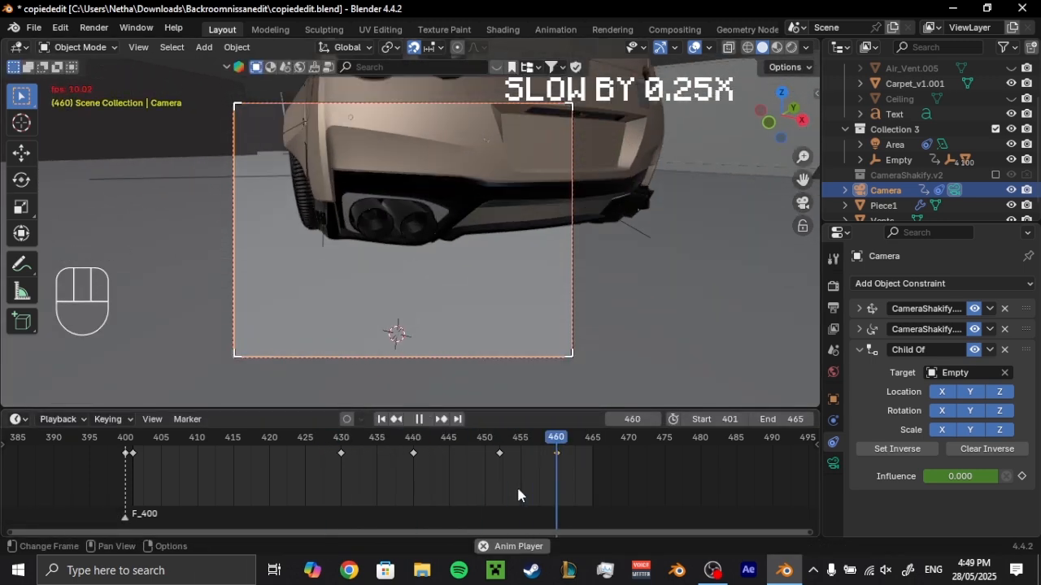
# - Rotate the camera around X at frame 456, keyframe it, and play the motion back
pyautogui.press('space')
pyautogui.press('r')
pyautogui.press('x')
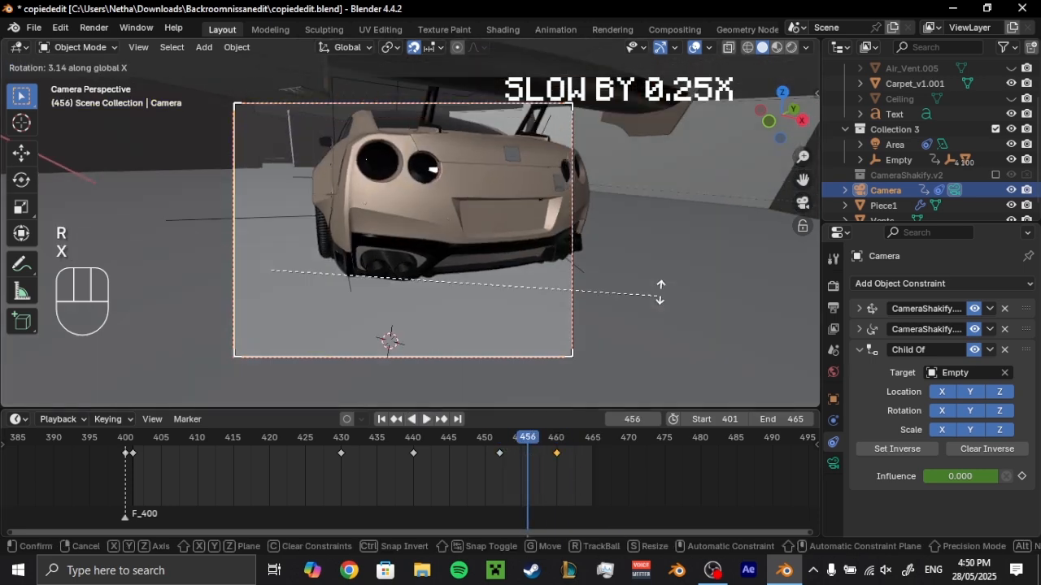
pyautogui.click(615, 320)
pyautogui.press('k')
pyautogui.press('space')
pyautogui.press('space')
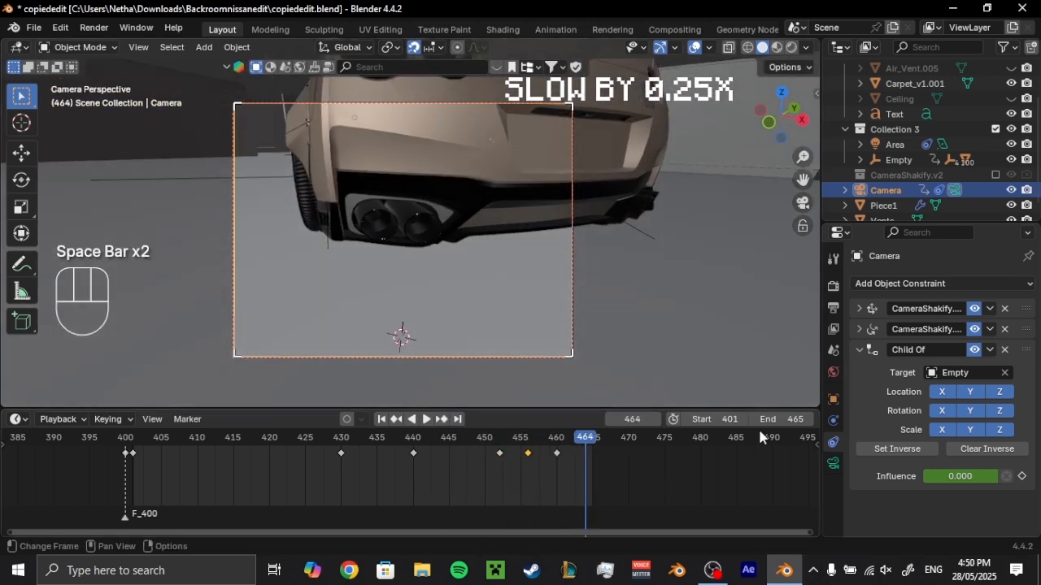
# - Set the end frame to 470, move the camera keyframes at frames 460 and 456 to 464 and 460, and play back
pyautogui.press('space')
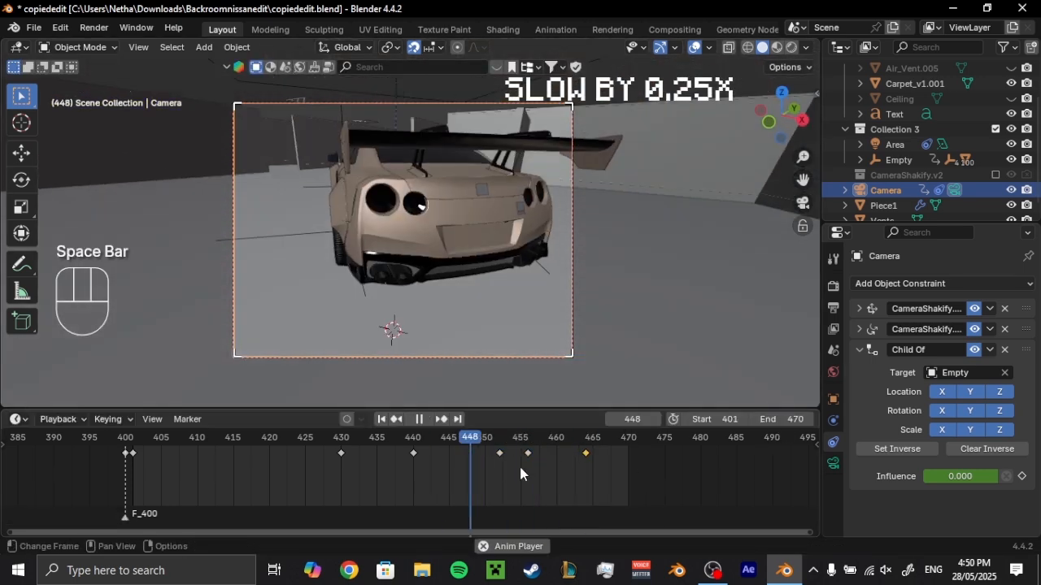
pyautogui.press('space')
pyautogui.press('g')
pyautogui.press('space')
pyautogui.press('space')
pyautogui.click(520, 438)
pyautogui.press('space')
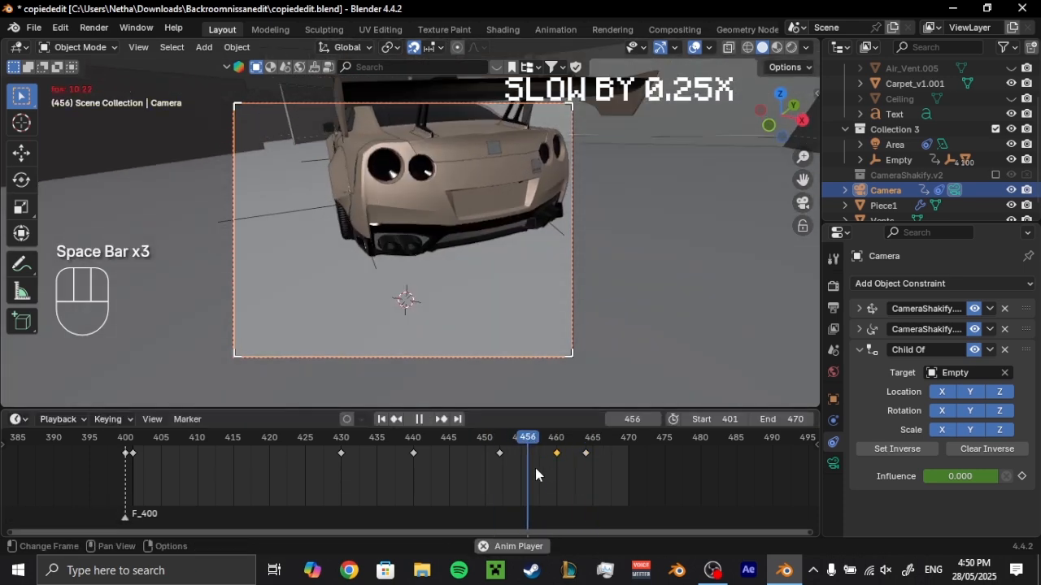
# - Play back the fifth shot's camera motion behind the car a few times and save the file
pyautogui.press('space')
pyautogui.moveTo(592, 472); pyautogui.dragTo(529, 442)
pyautogui.click(448, 439)
pyautogui.press('space')
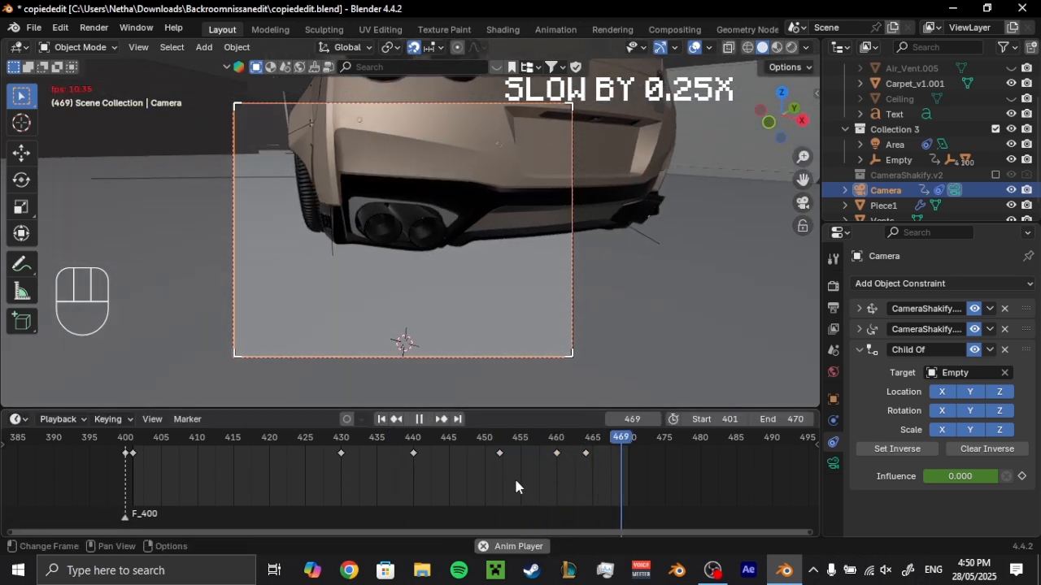
pyautogui.press('space')
pyautogui.press('space')
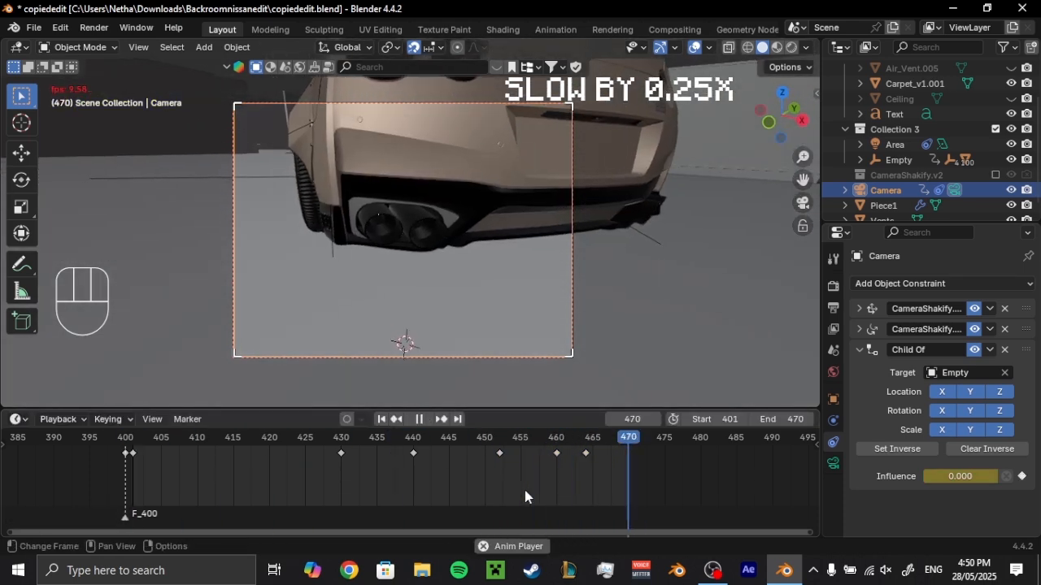
pyautogui.press('space')
pyautogui.hotkey('ctrl', 's')
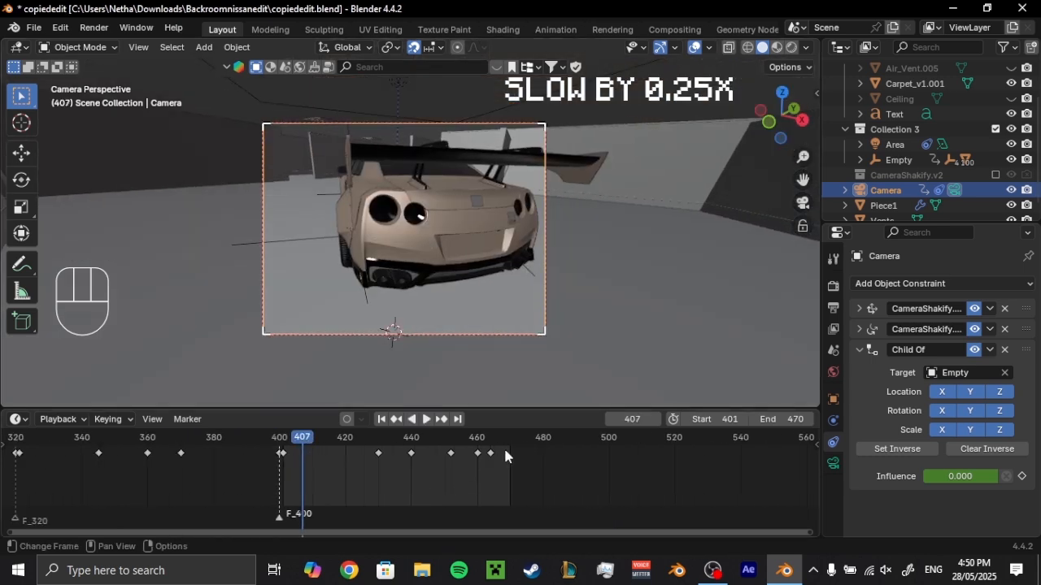
# - Add a timeline marker at frame 470 and name it End
pyautogui.click(510, 440)
pyautogui.scroll(-2, 412, 456)
pyautogui.click(188, 419)
pyautogui.click(201, 403)
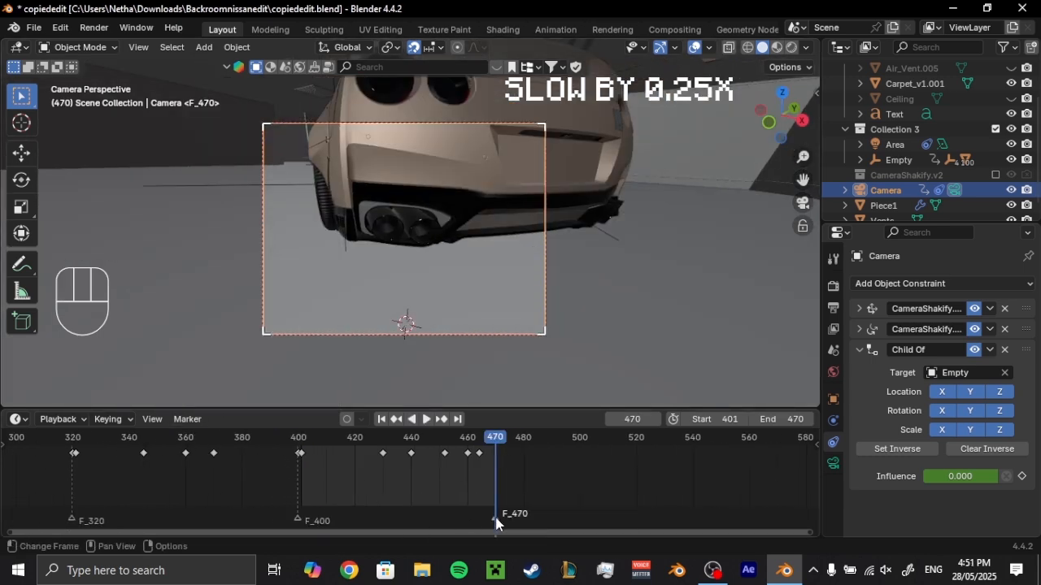
# - Add a timeline marker named Start at frame 0 and set the start frame to 0
pyautogui.moveTo(386, 498); pyautogui.dragTo(538, 495, button='middle')
pyautogui.scroll(-8, 539, 495)
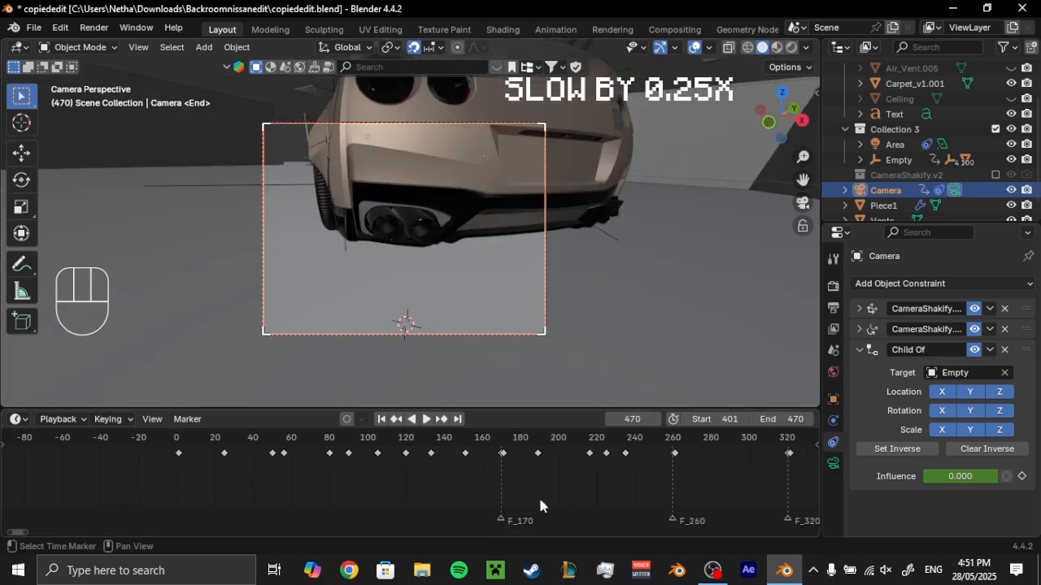
pyautogui.click(226, 442)
pyautogui.click(183, 419)
pyautogui.click(201, 403)
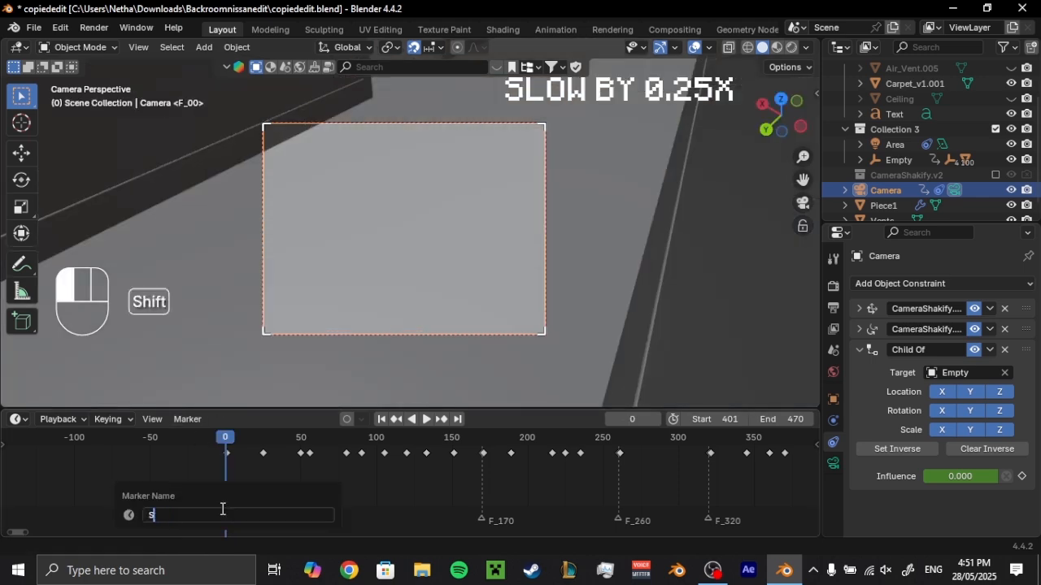
pyautogui.doubleClick(721, 415)
pyautogui.write('0')
pyautogui.press('Return')
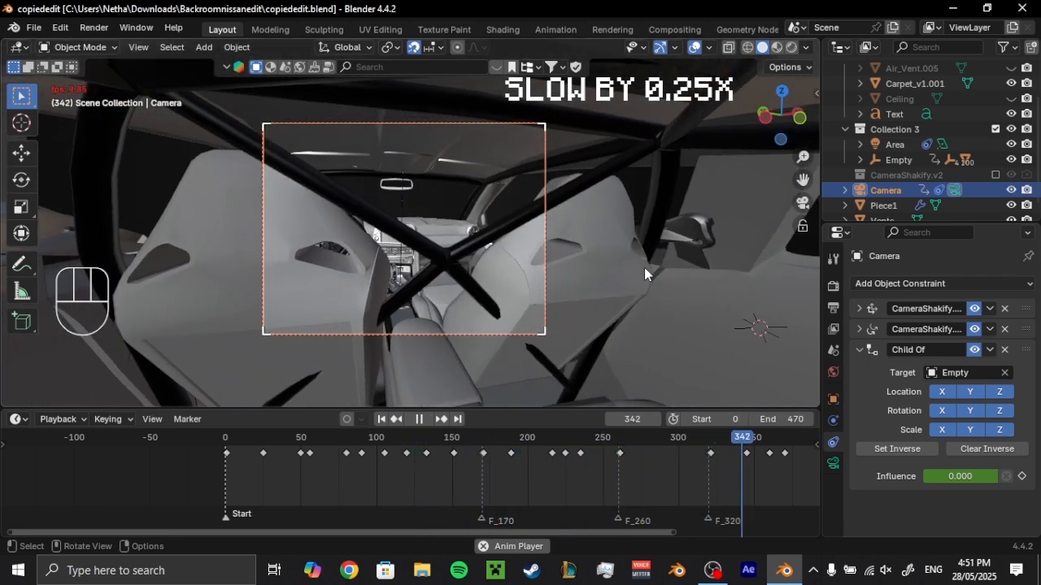
# - Duplicate the camera's frame 370 keyframe to frame 400, play the animation, and save the file
pyautogui.press('space')
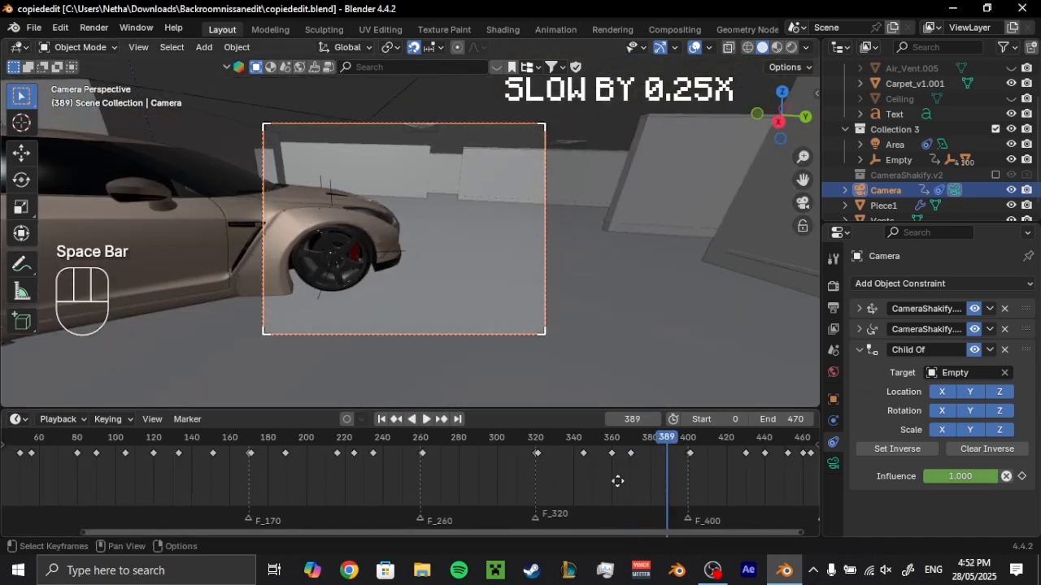
pyautogui.moveTo(617, 481); pyautogui.dragTo(368, 467, button='middle')
pyautogui.scroll(1, 311, 448)
pyautogui.moveTo(350, 440); pyautogui.dragTo(391, 458)
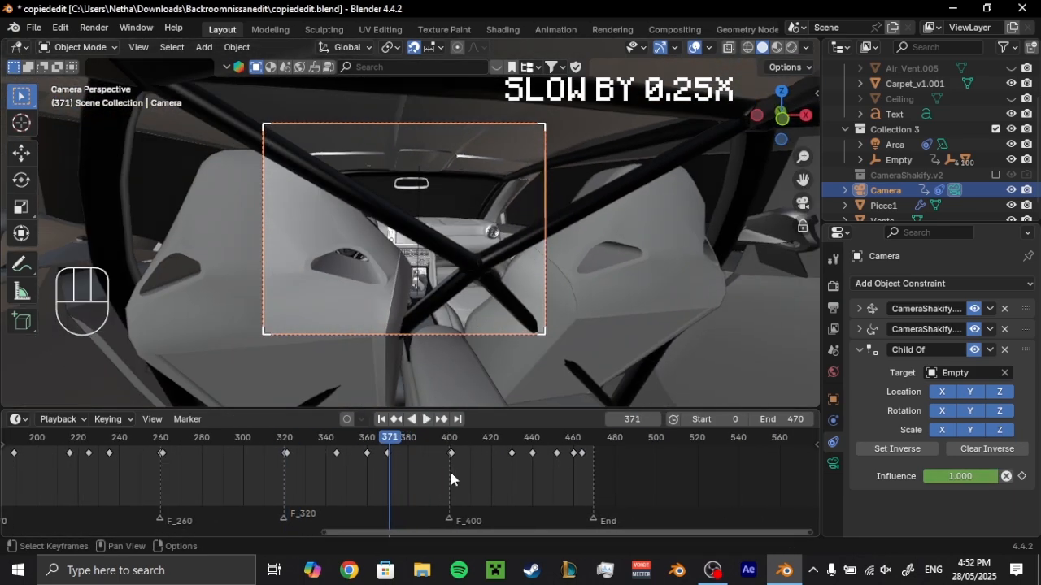
pyautogui.scroll(4, 451, 478)
pyautogui.hotkey('shift', 'd')
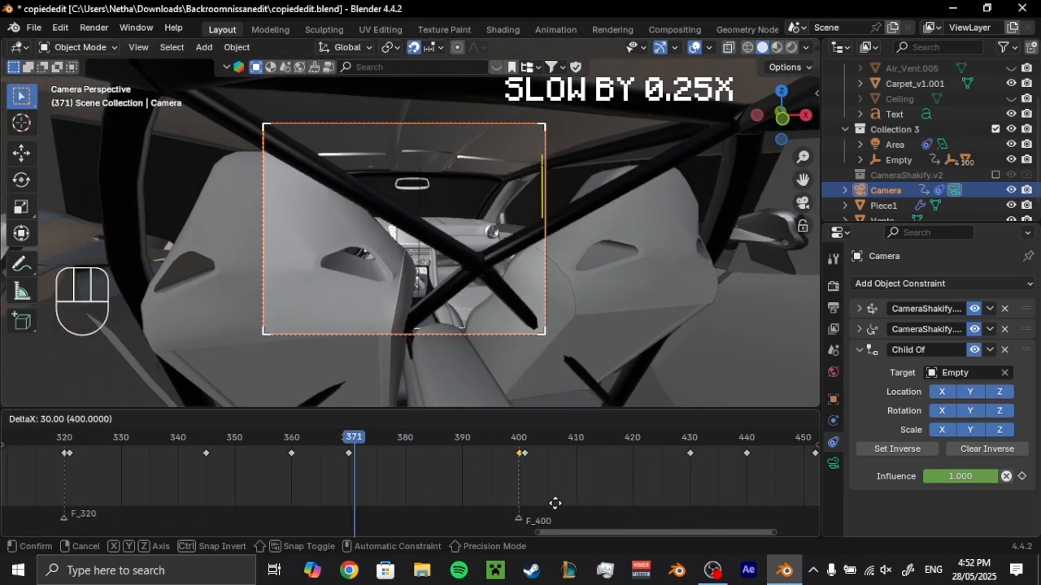
pyautogui.click(554, 503)
pyautogui.press('space')
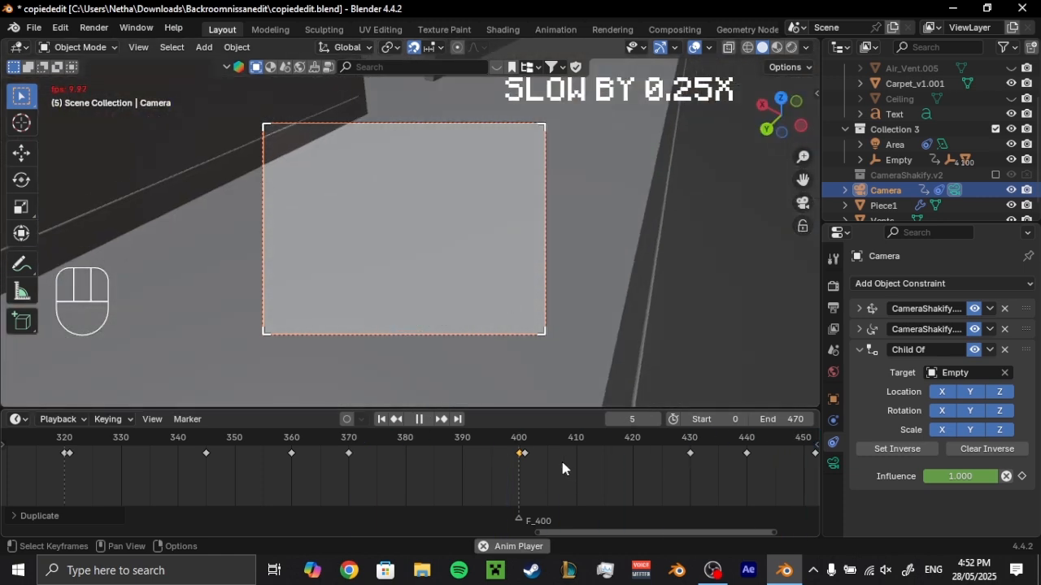
pyautogui.press('space')
pyautogui.hotkey('ctrl', 's')
pyautogui.keyDown('ctrl'); pyautogui.moveTo(577, 470); pyautogui.dragTo(547, 493, button='middle'); pyautogui.keyUp('ctrl')
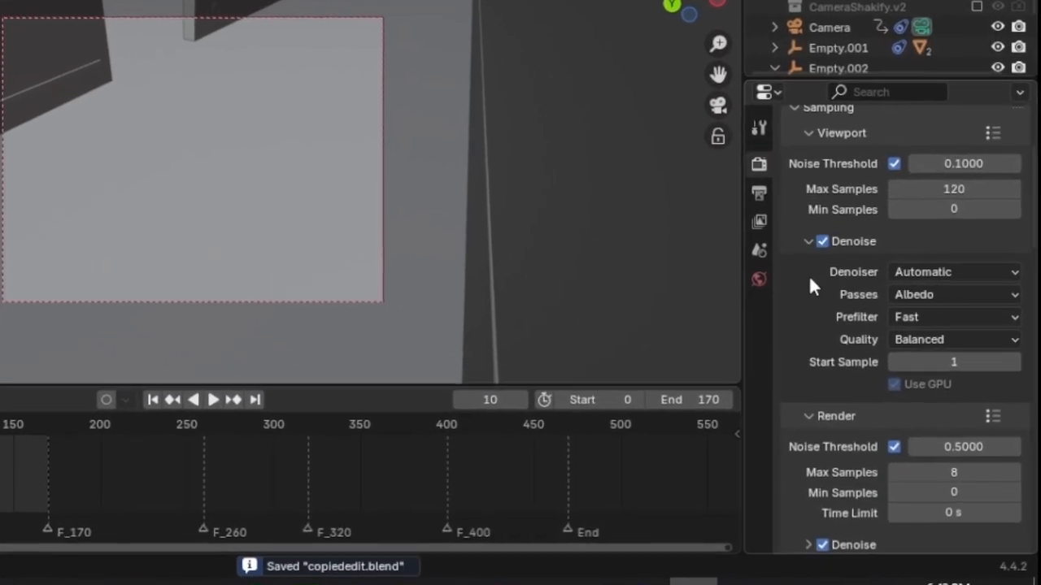
# - Review the render settings for sampling, denoising, motion blur and performance
pyautogui.scroll(-8, 813, 341)
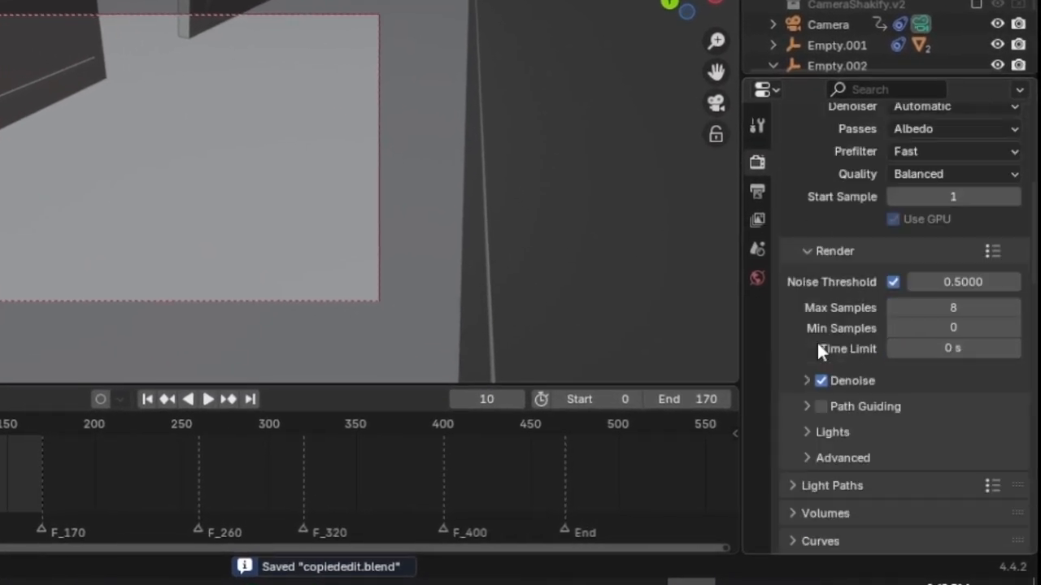
pyautogui.scroll(-7, 878, 357)
pyautogui.scroll(14, 870, 362)
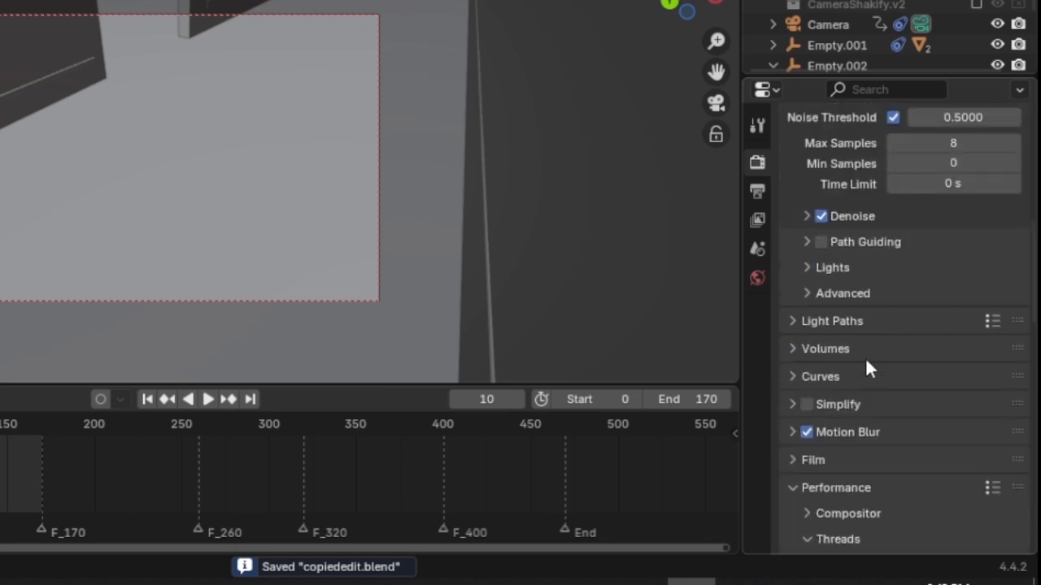
pyautogui.scroll(1, 860, 358)
pyautogui.scroll(-7, 861, 358)
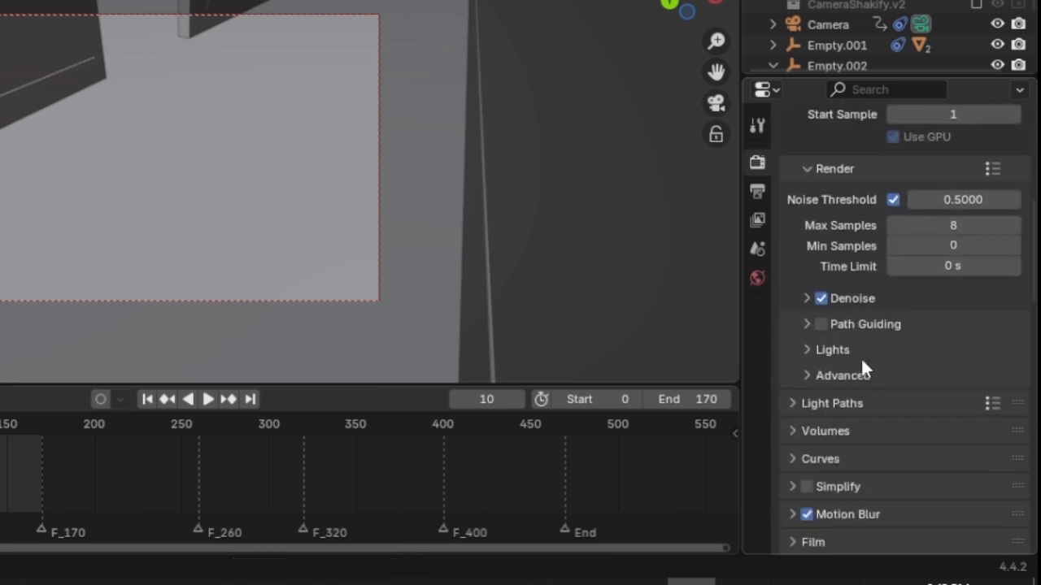
pyautogui.scroll(4, 860, 361)
pyautogui.scroll(1, 861, 366)
pyautogui.scroll(-3, 861, 365)
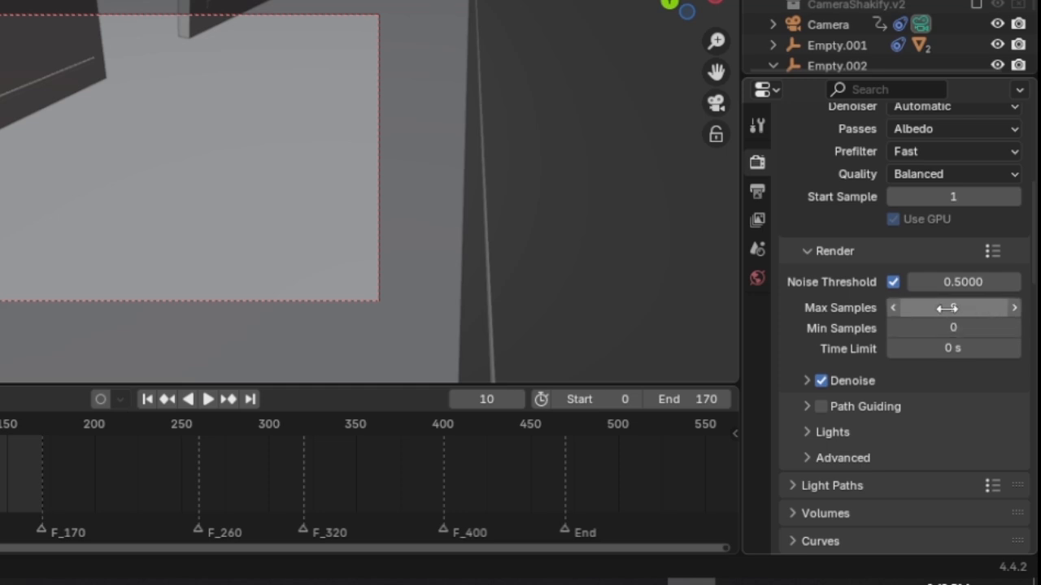
pyautogui.scroll(-12, 857, 389)
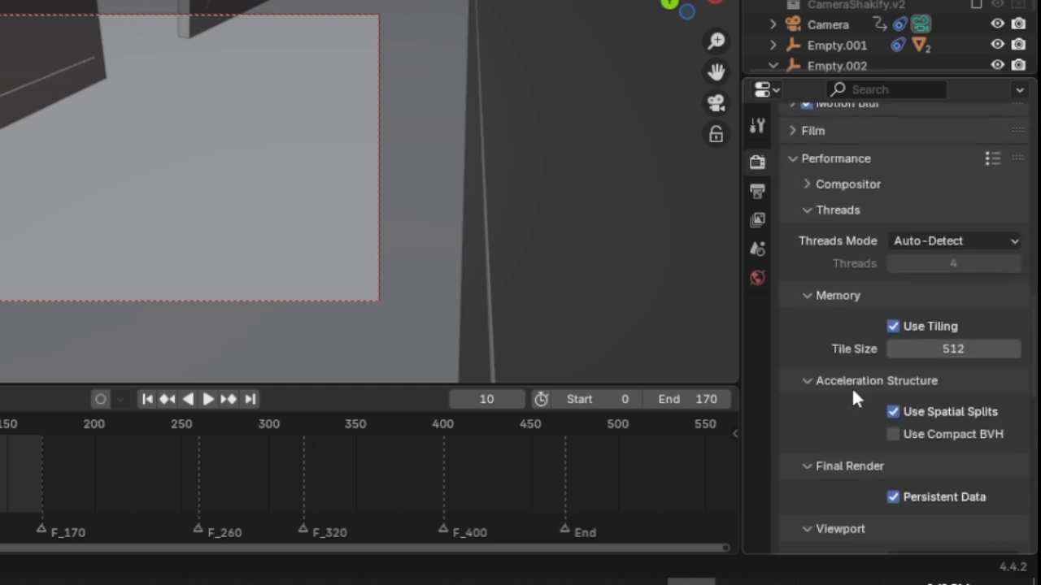
# - Look over the output format and encoding, set a custom frame rate of 18 fps, and save the file
pyautogui.click(755, 195)
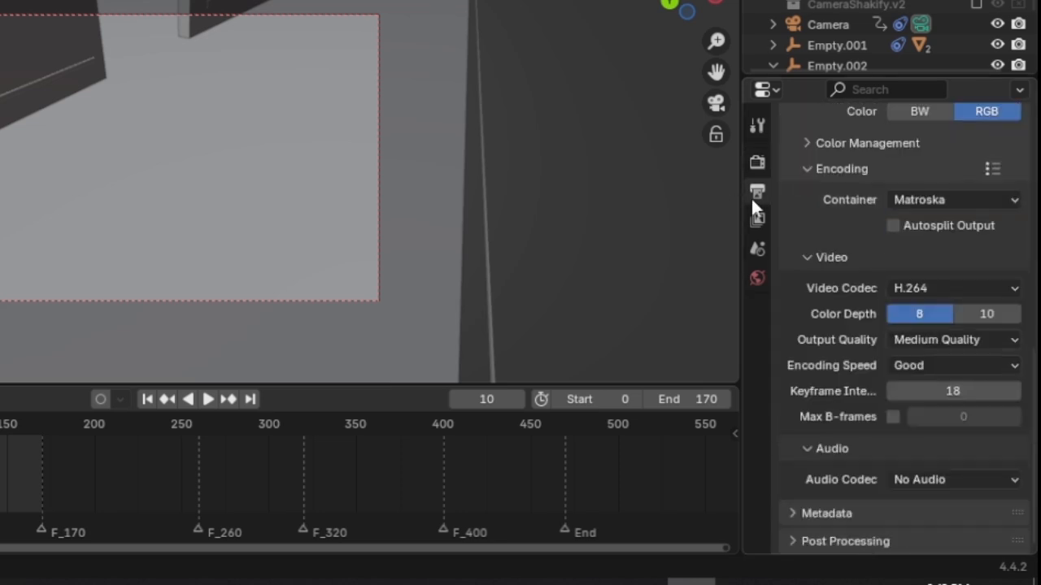
pyautogui.scroll(5, 862, 342)
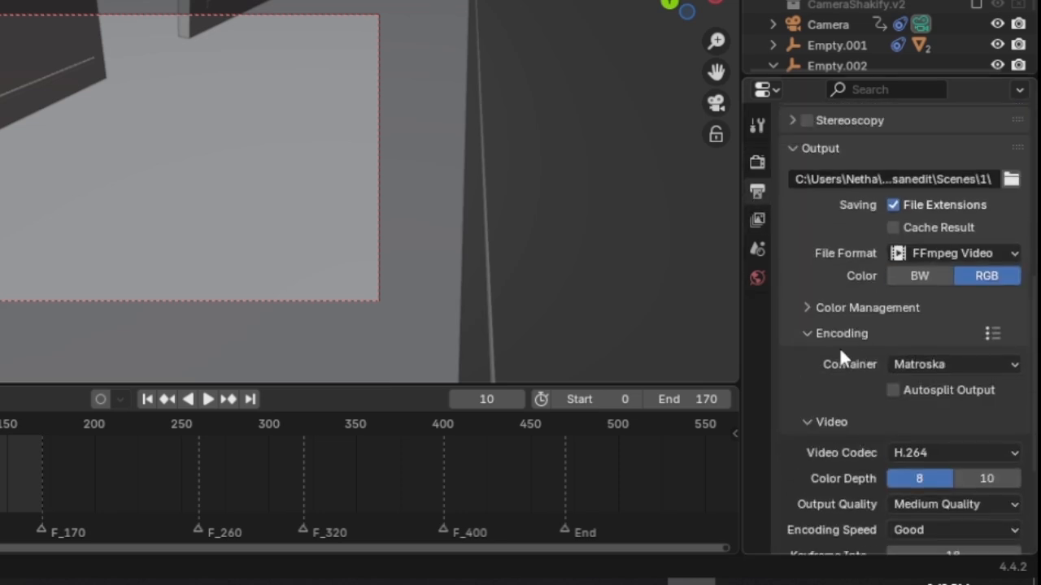
pyautogui.scroll(-2, 839, 358)
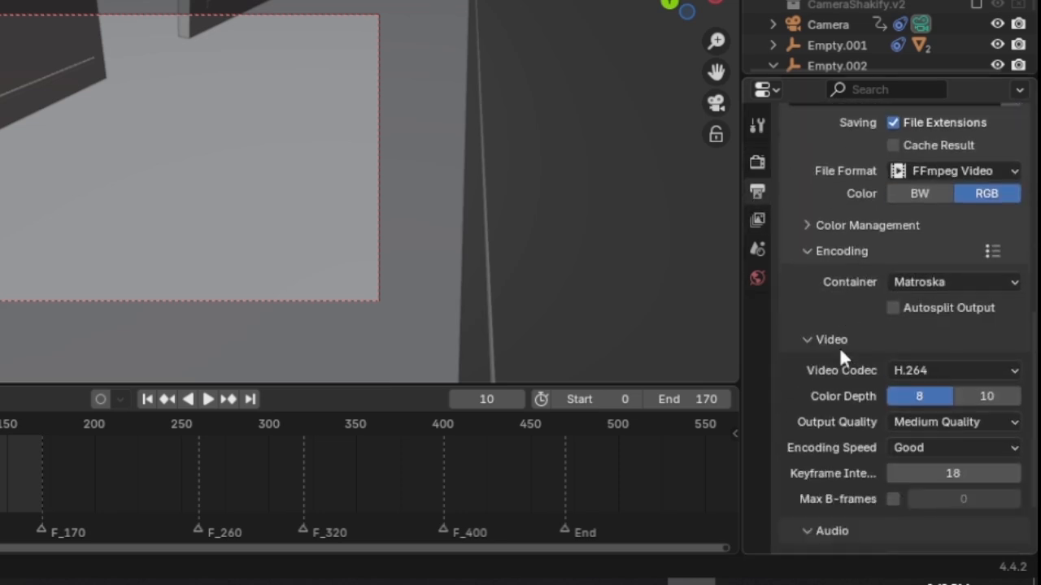
pyautogui.scroll(12, 804, 212)
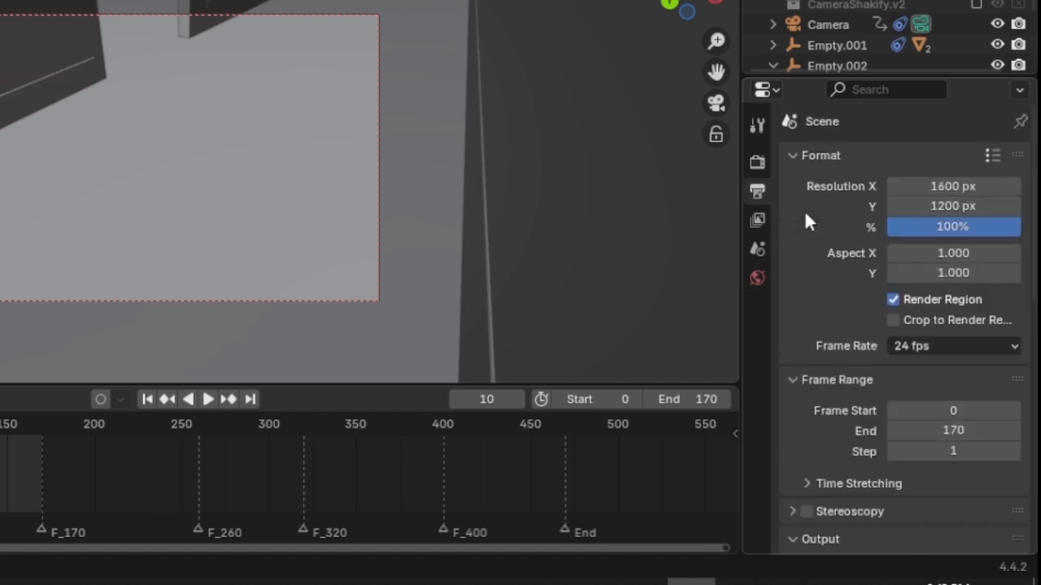
pyautogui.scroll(-3, 817, 232)
pyautogui.click(919, 222)
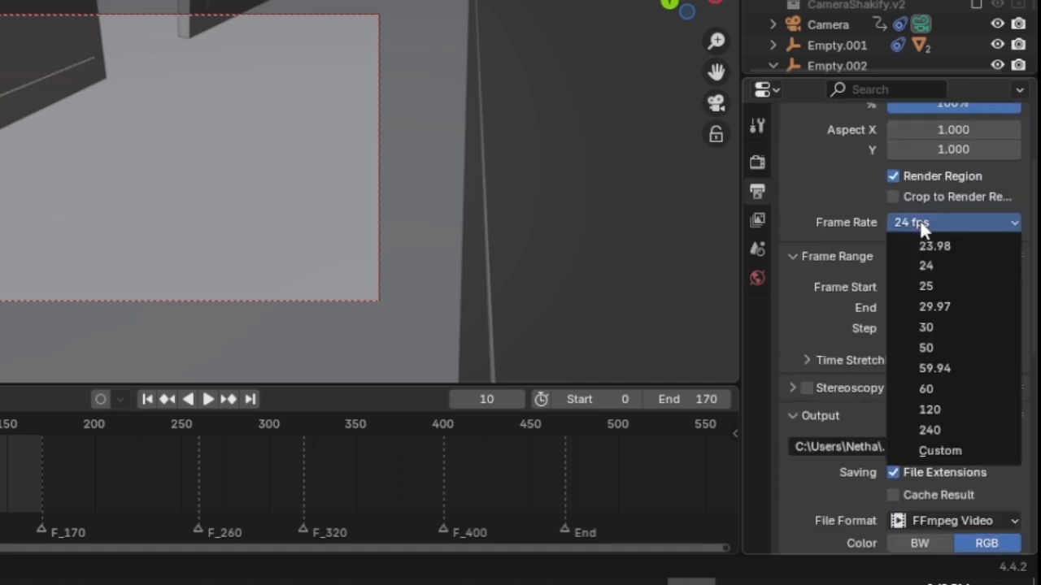
pyautogui.click(940, 451)
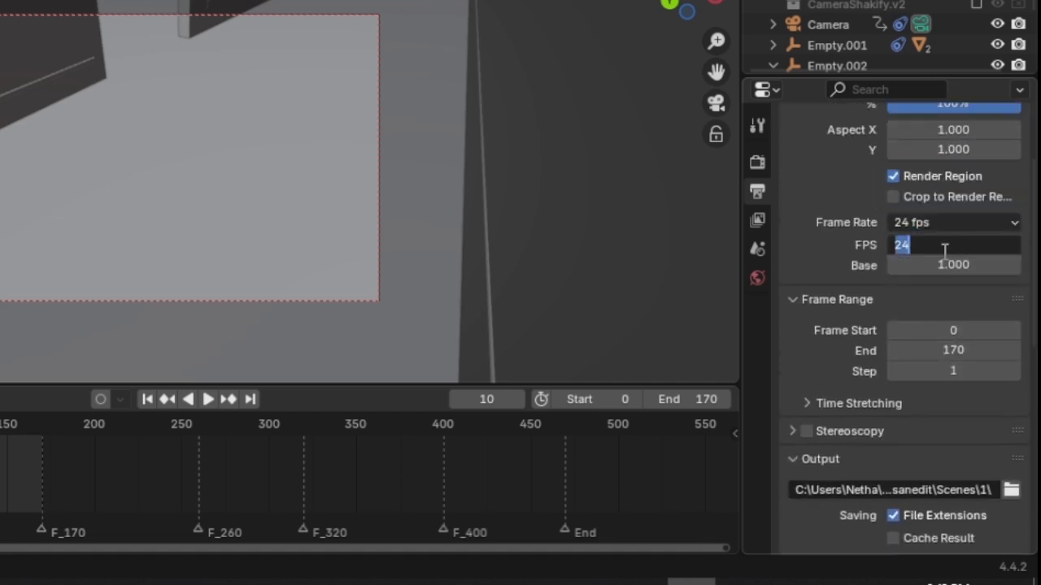
pyautogui.press('Return')
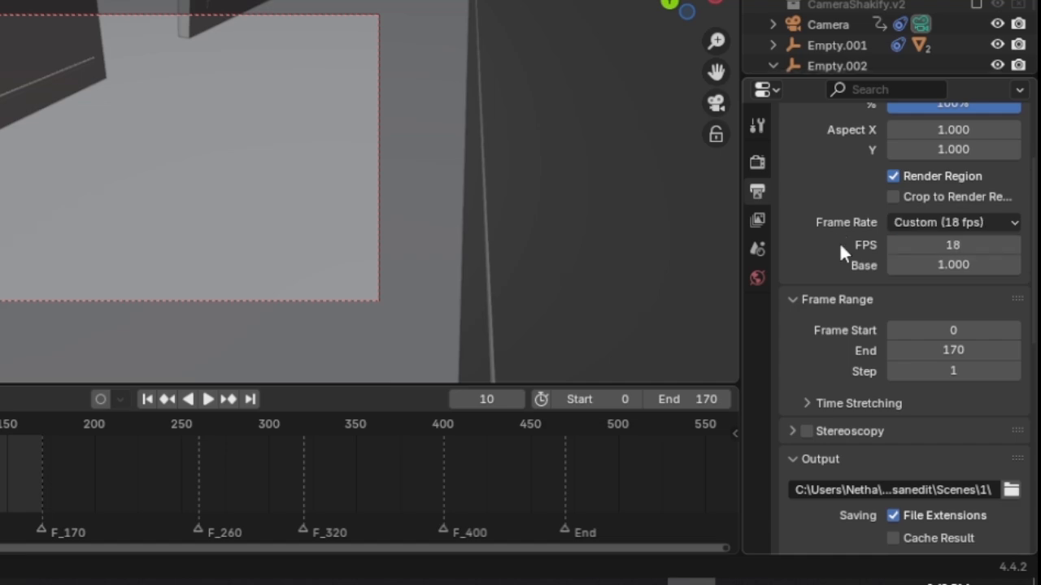
pyautogui.hotkey('ctrl', 's')
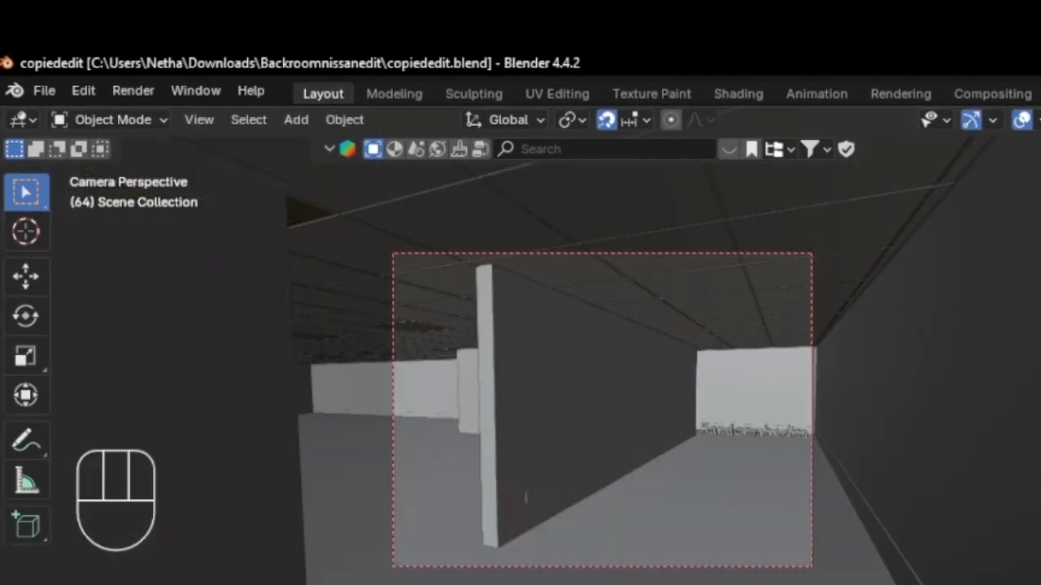
# - Render a still image of frame 53 and inspect the wall and the glowing text up close
pyautogui.click(133, 90)
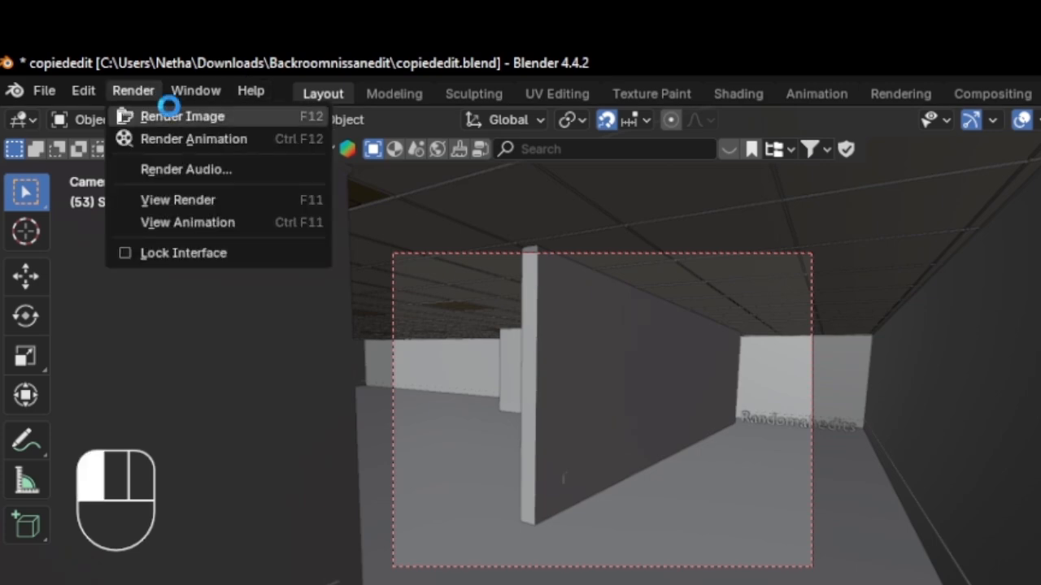
pyautogui.click(174, 117)
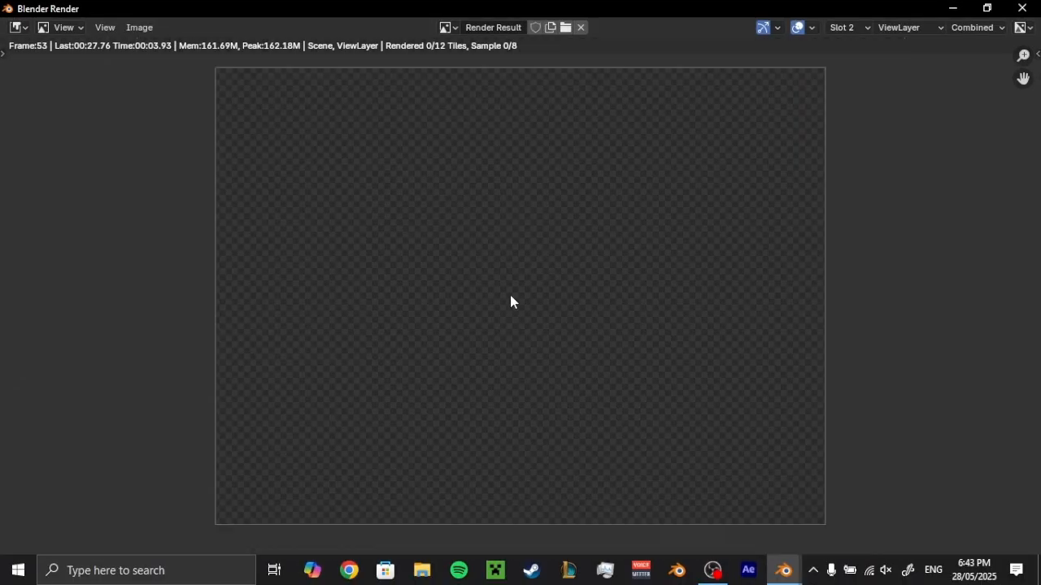
pyautogui.moveTo(497, 316); pyautogui.dragTo(520, 239, button='middle')
pyautogui.scroll(1, 502, 282)
pyautogui.moveTo(502, 283); pyautogui.dragTo(463, 386, button='middle')
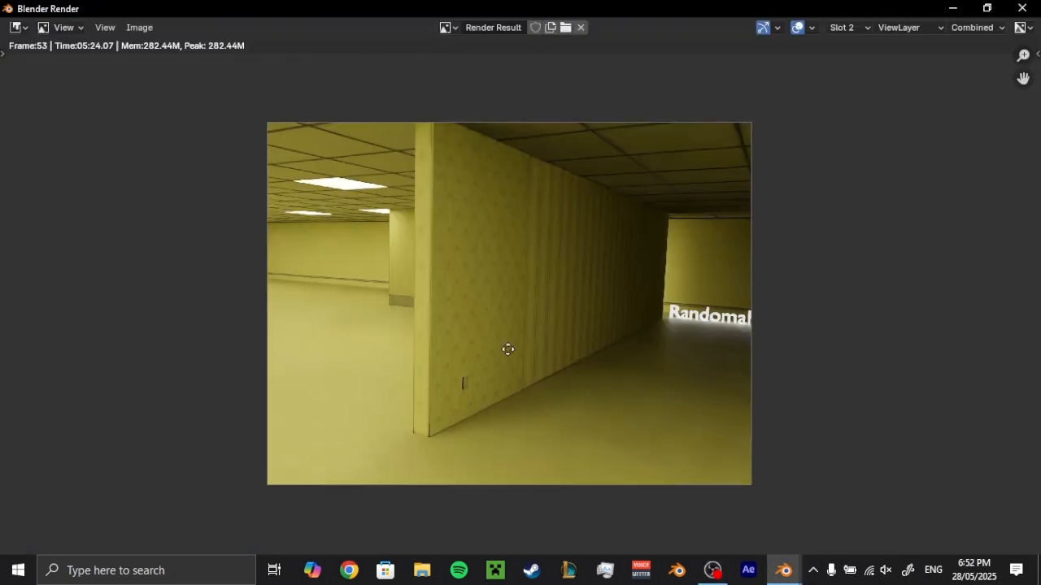
pyautogui.moveTo(507, 349); pyautogui.dragTo(400, 336, button='middle')
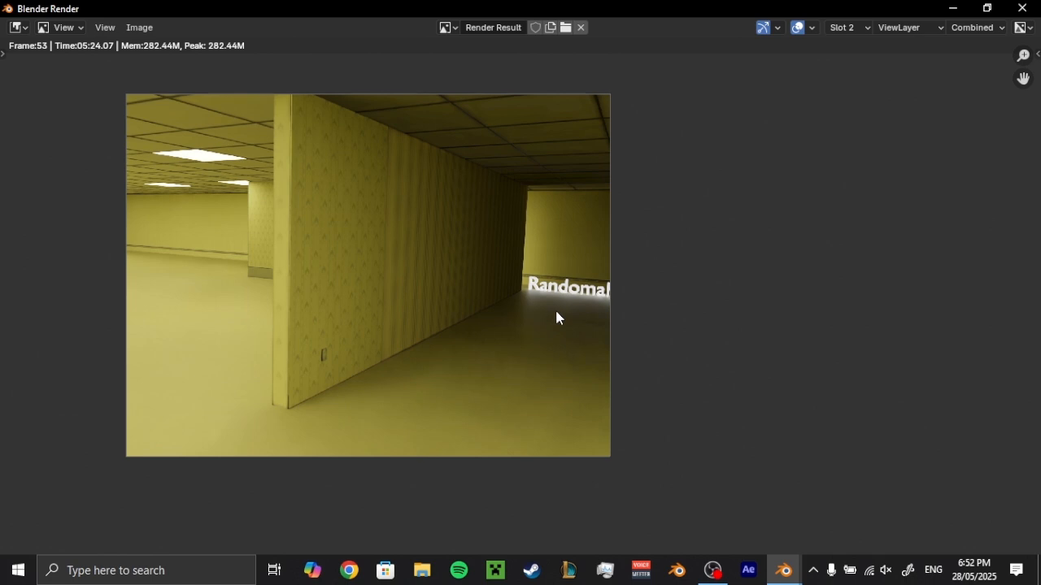
pyautogui.scroll(4, 555, 316)
pyautogui.moveTo(582, 332); pyautogui.dragTo(857, 365, button='middle')
pyautogui.scroll(3, 480, 390)
pyautogui.scroll(-3, 455, 386)
pyautogui.scroll(-2, 460, 377)
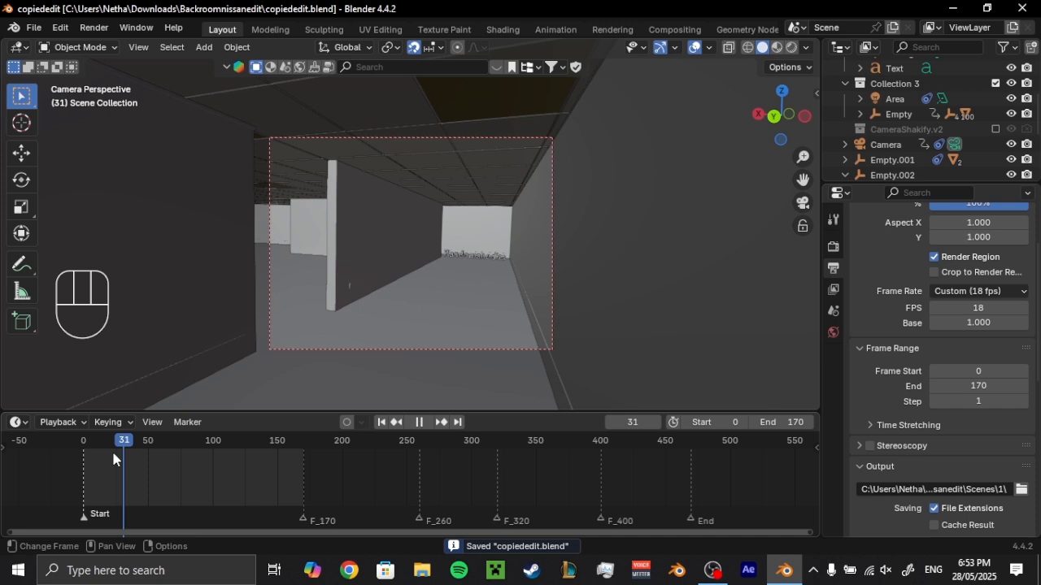
# - Go to frame 21 and start rendering the animation for frames 0 to 170
pyautogui.click(111, 447)
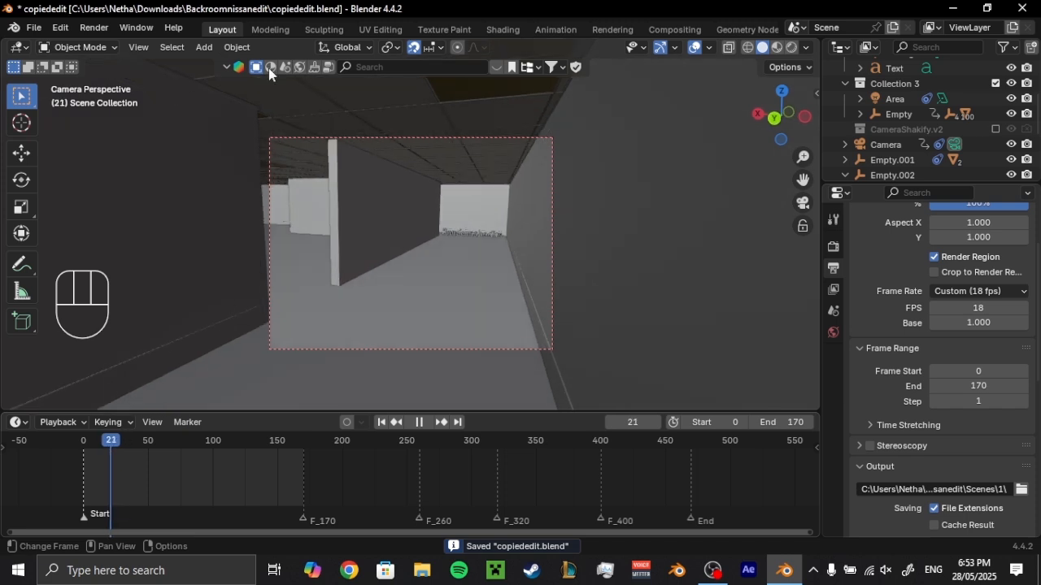
pyautogui.click(89, 29)
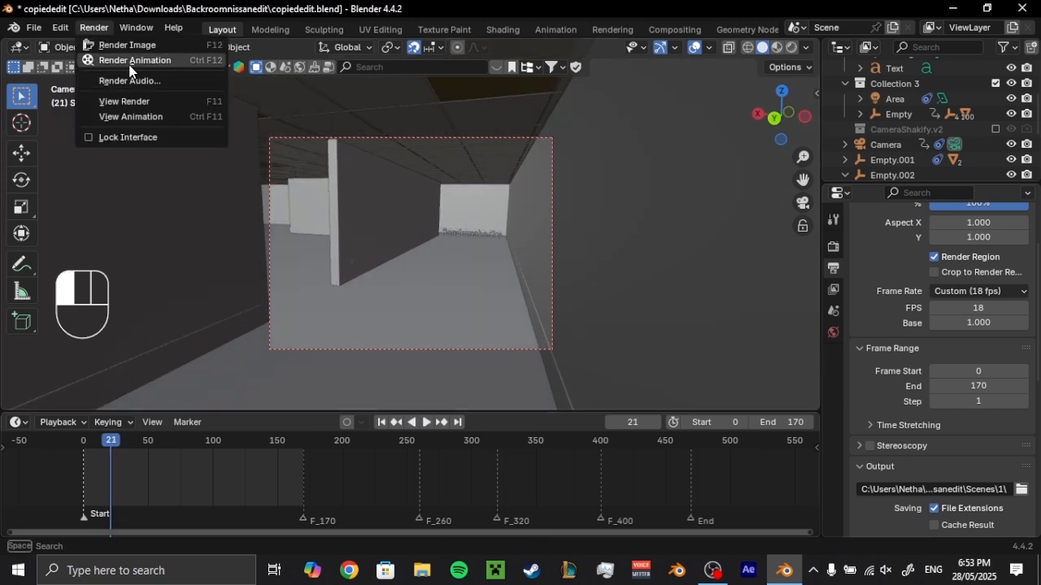